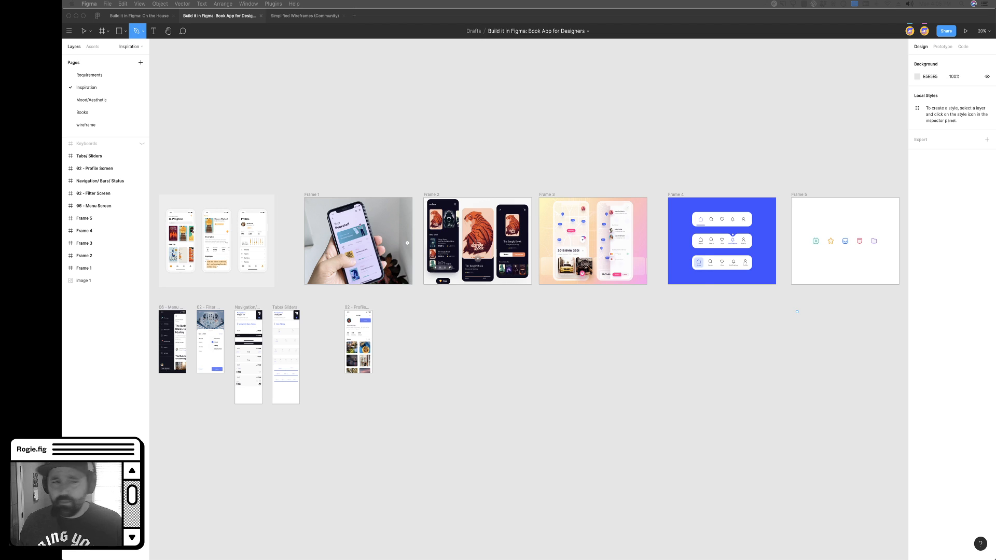
{"action": "key", "text": "super+Tab"}
{"action": "key", "text": "super+Tab"}
{"action": "key", "text": "super+Tab"}
{"action": "key", "text": "super+Tab"}
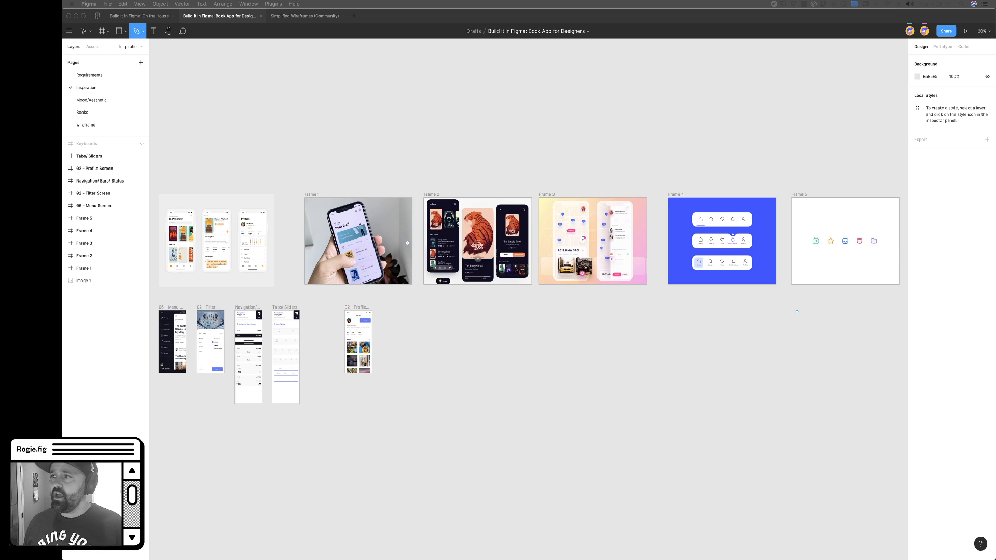
{"action": "key", "text": "super+Tab"}
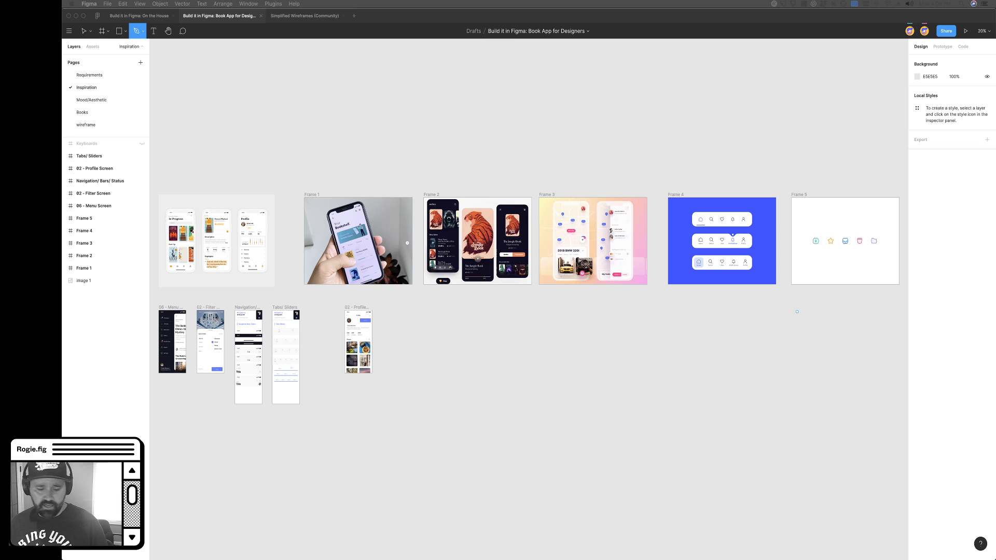
{"action": "key", "text": "super+Tab"}
{"action": "key", "text": "super+Tab"}
{"action": "key", "text": "super+Tab"}
{"action": "key", "text": "Escape"}
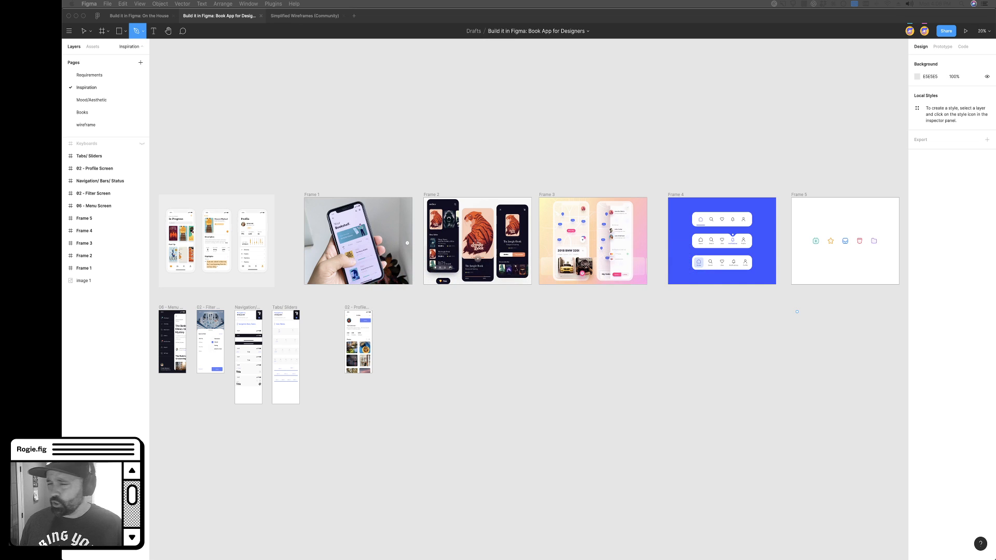
Switch from the Pen tool to the Move tool on the Inspiration page
{"action": "scroll", "coordinate": [576, 310], "scroll_direction": "left", "scroll_amount": 3}
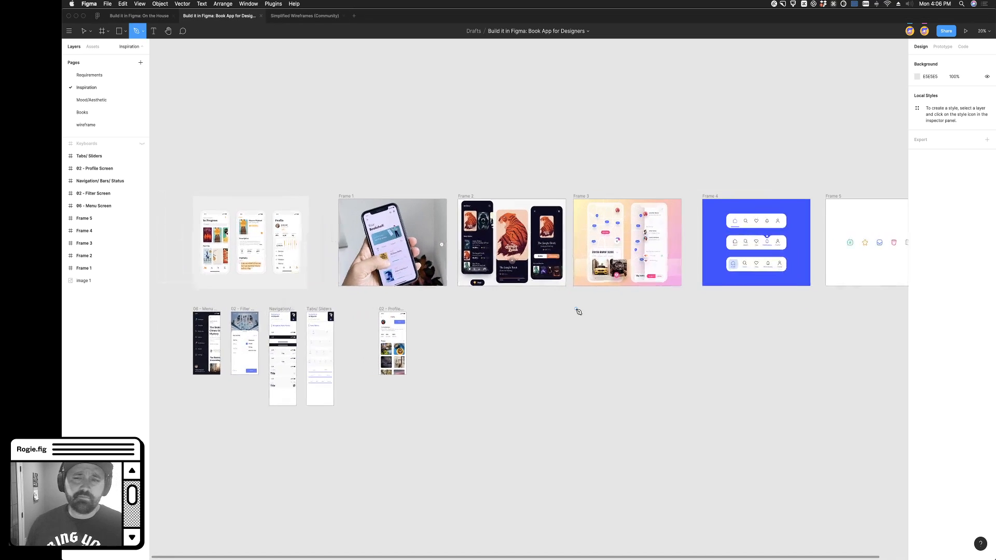
{"action": "scroll", "coordinate": [578, 311], "scroll_direction": "right", "scroll_amount": 3}
{"action": "scroll", "coordinate": [578, 312], "scroll_direction": "up", "scroll_amount": 3}
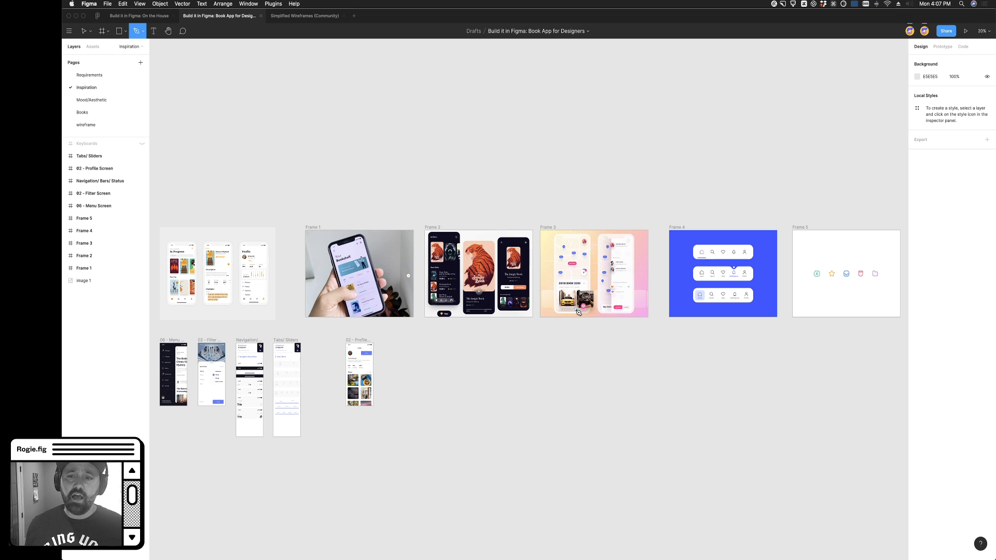
{"action": "left_click", "coordinate": [84, 31]}
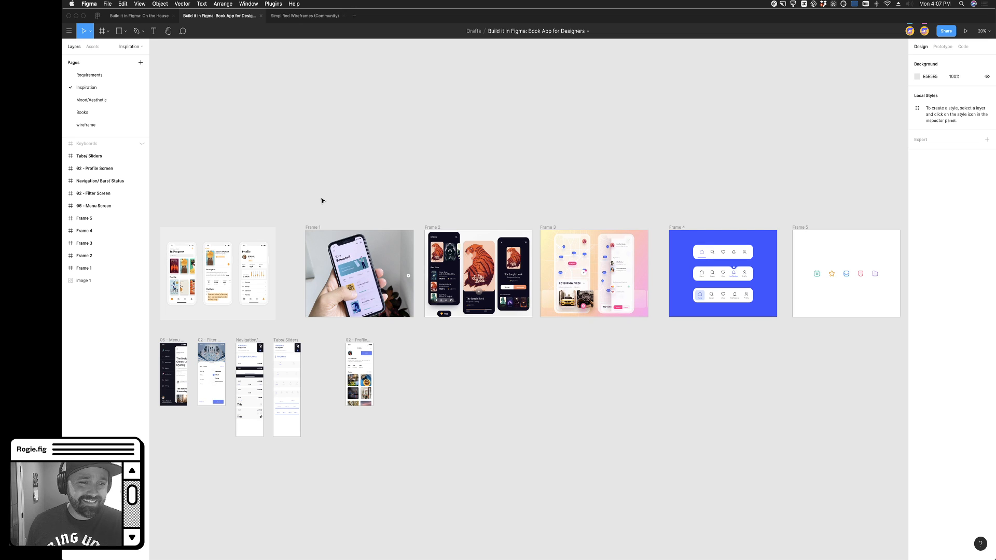
Shift the reference image with the three light book-app screens slightly down, to a Y position of about -620.77
{"action": "scroll", "coordinate": [371, 162], "scroll_direction": "left", "scroll_amount": 2}
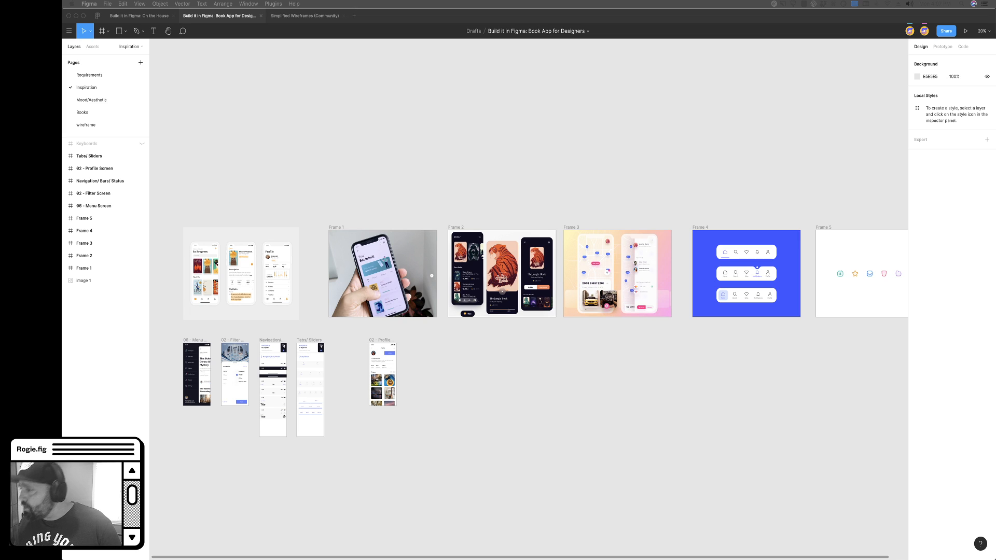
{"action": "scroll", "coordinate": [425, 337], "scroll_direction": "left", "scroll_amount": 3}
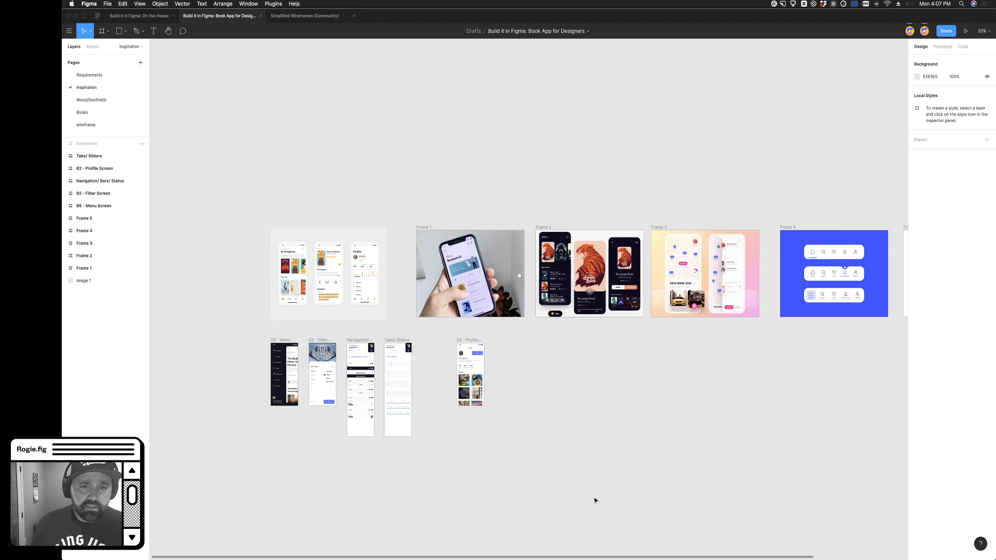
{"action": "scroll", "coordinate": [596, 479], "scroll_direction": "right", "scroll_amount": 1}
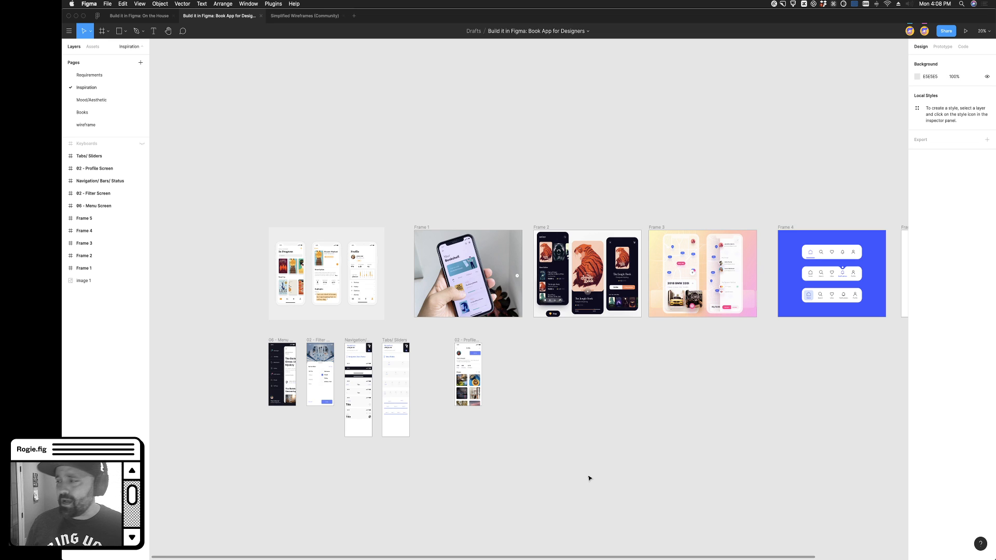
{"action": "left_click", "coordinate": [340, 317]}
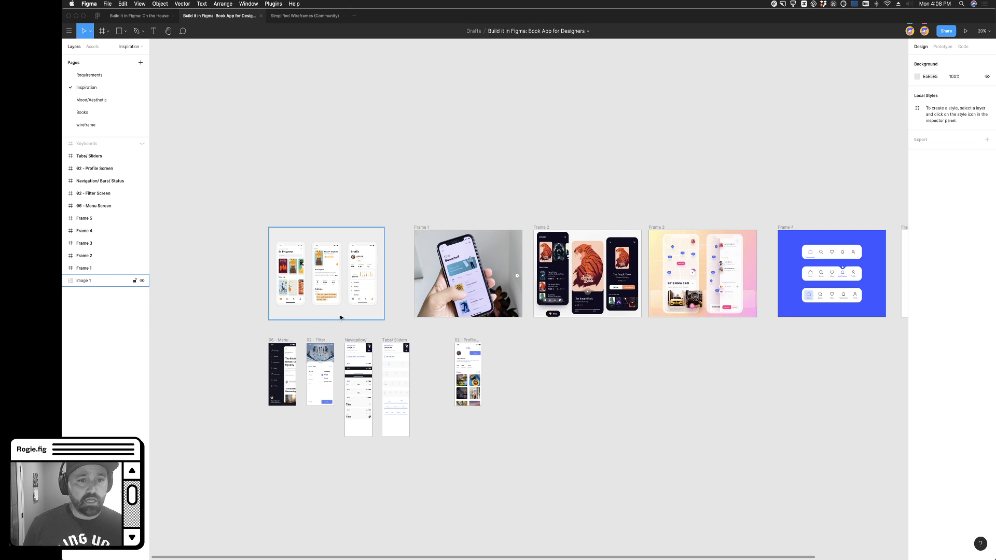
{"action": "left_click", "coordinate": [408, 330]}
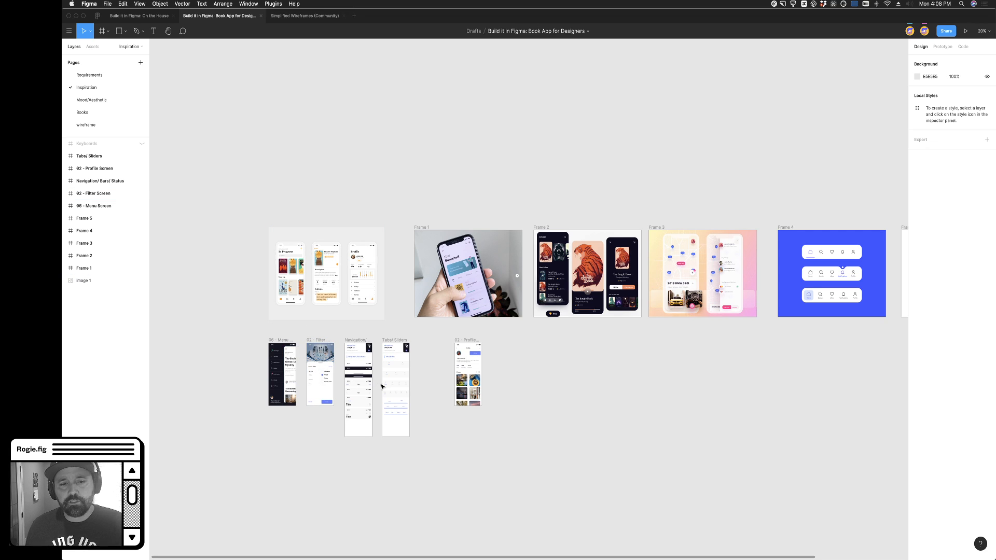
{"action": "scroll", "coordinate": [381, 386], "scroll_direction": "left", "scroll_amount": 2}
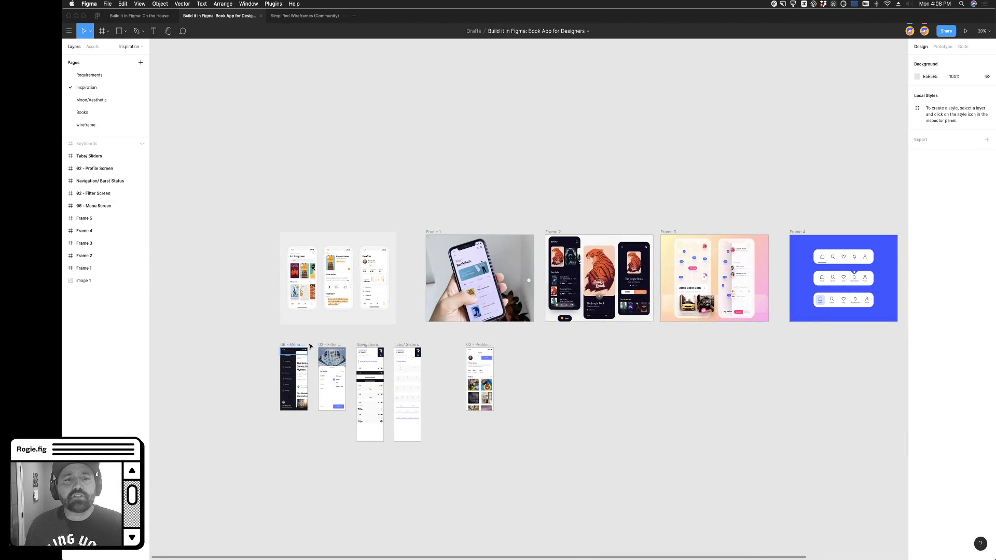
{"action": "scroll", "coordinate": [316, 324], "scroll_direction": "up", "scroll_amount": 5}
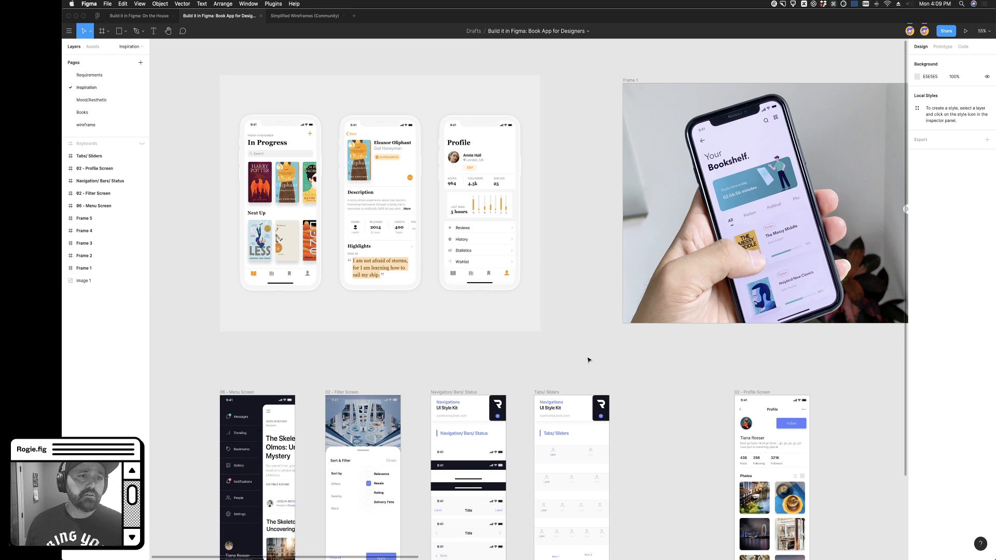
{"action": "left_click", "coordinate": [393, 331]}
{"action": "left_click_drag", "start_coordinate": [392, 329], "coordinate": [394, 329]}
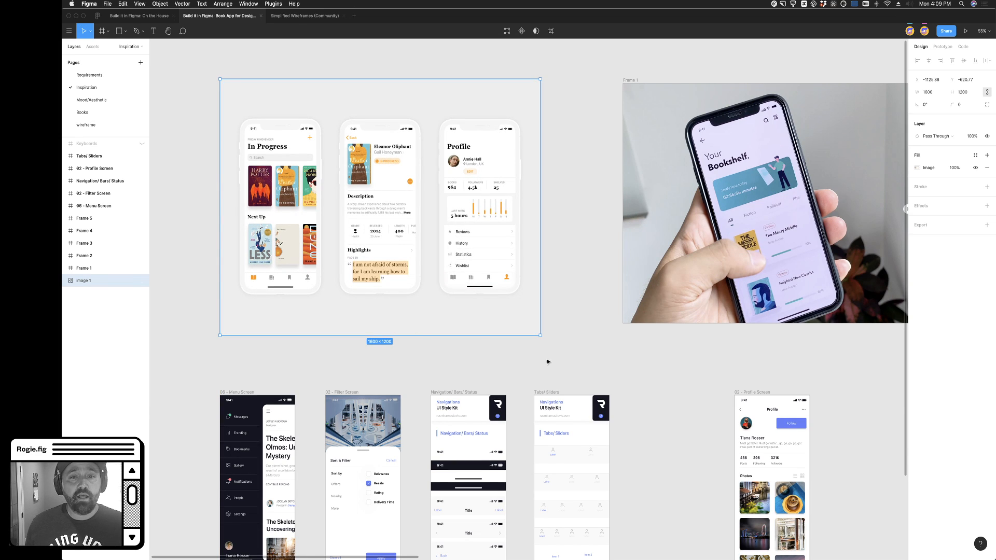
Examine the Bookshelf phone mockup in Frame 1 and its linked source
{"action": "scroll", "coordinate": [481, 379], "scroll_direction": "right", "scroll_amount": 5}
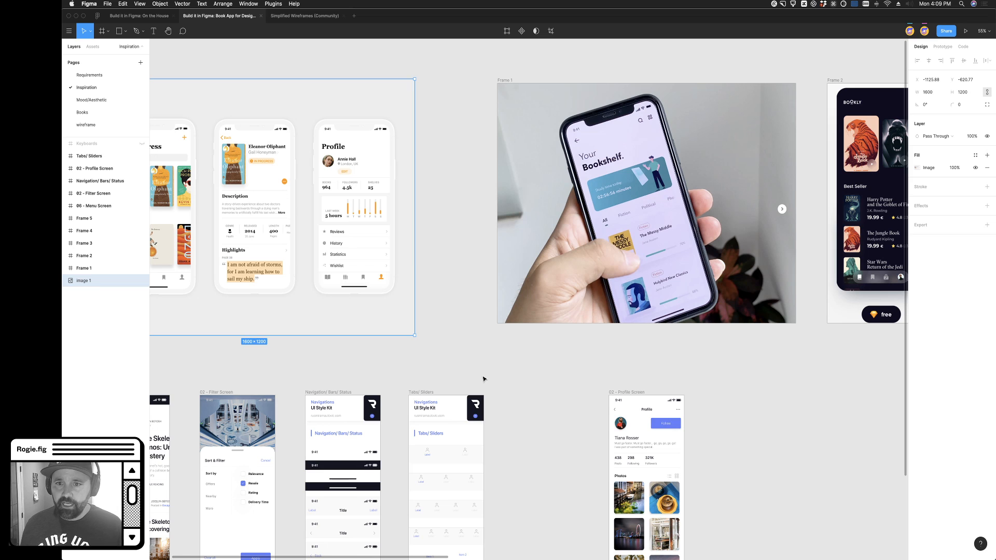
{"action": "scroll", "coordinate": [583, 340], "scroll_direction": "right", "scroll_amount": 5}
{"action": "left_click", "coordinate": [538, 406]}
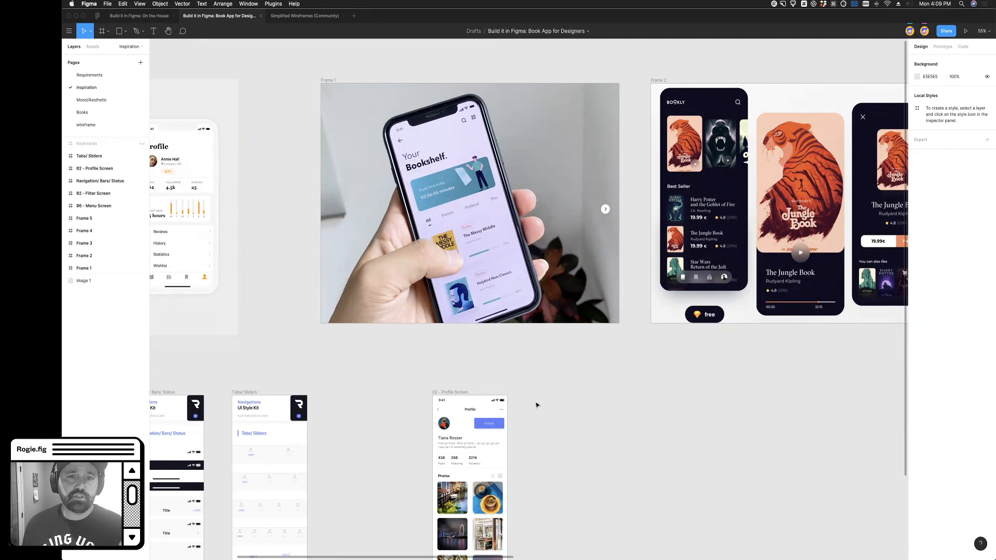
{"action": "scroll", "coordinate": [537, 405], "scroll_direction": "right", "scroll_amount": 2}
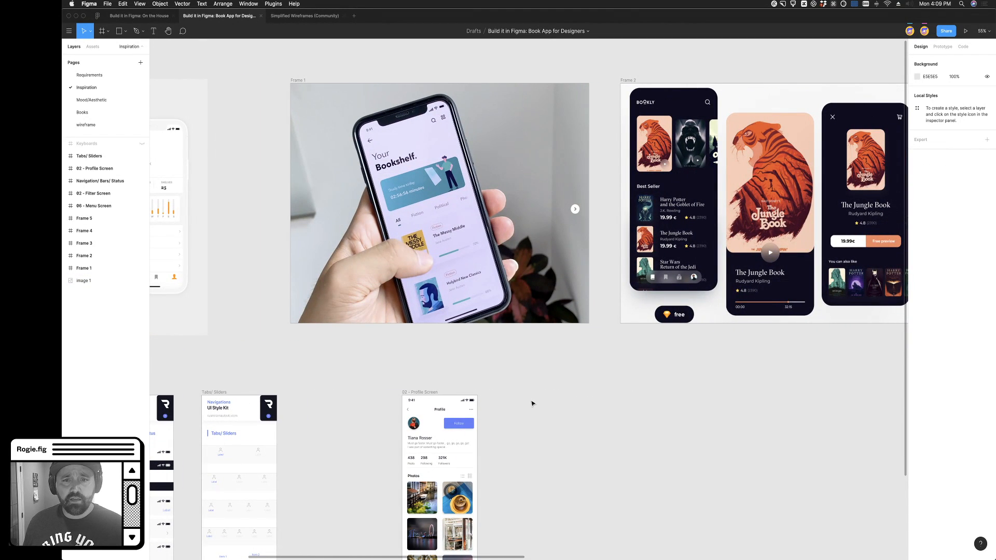
{"action": "left_click", "coordinate": [296, 79]}
{"action": "mouse_move", "coordinate": [358, 169]}
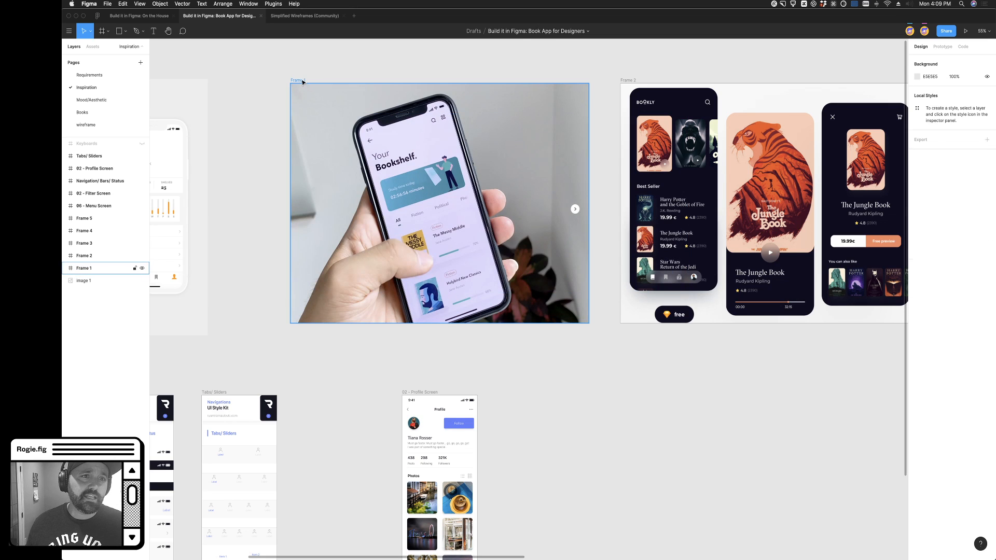
{"action": "mouse_move", "coordinate": [443, 237]}
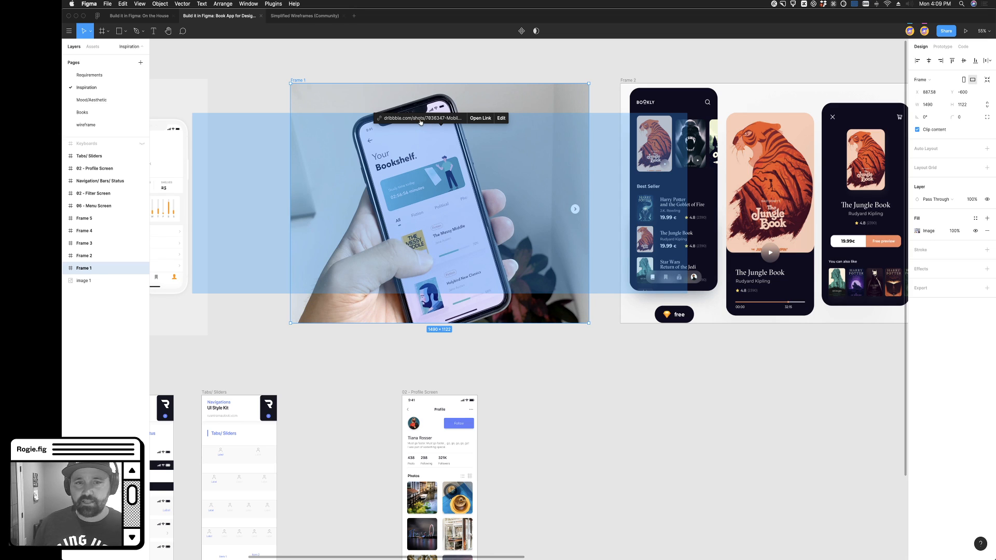
{"action": "left_click", "coordinate": [618, 381]}
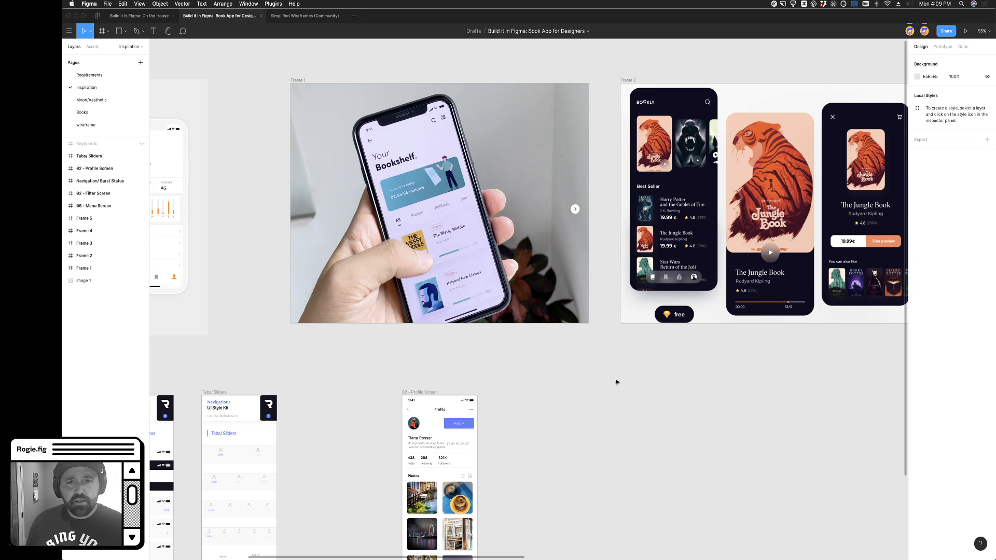
Examine the dark Bookly app screens in Frame 2, including the best-seller list, player and book detail layouts
{"action": "scroll", "coordinate": [617, 383], "scroll_direction": "right", "scroll_amount": 3}
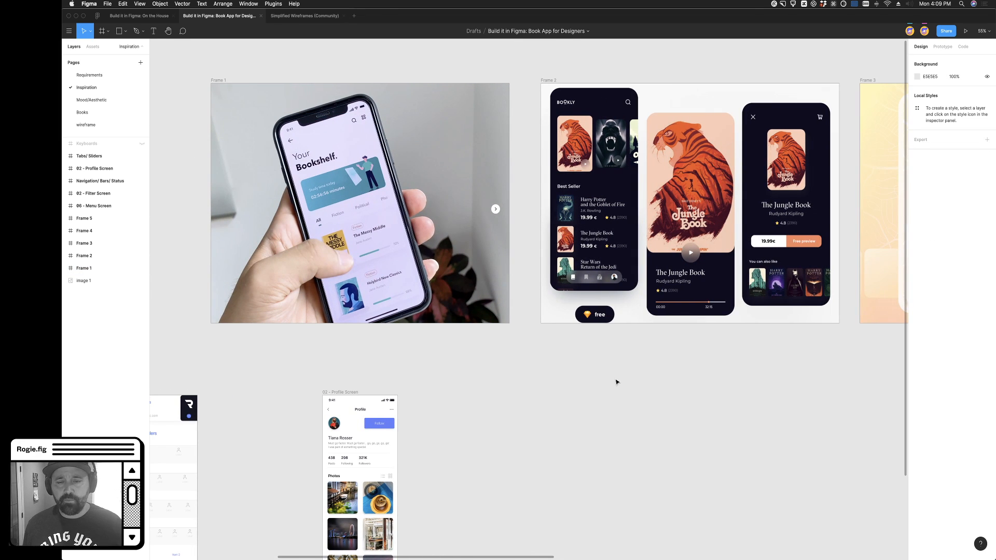
{"action": "scroll", "coordinate": [616, 384], "scroll_direction": "right", "scroll_amount": 2}
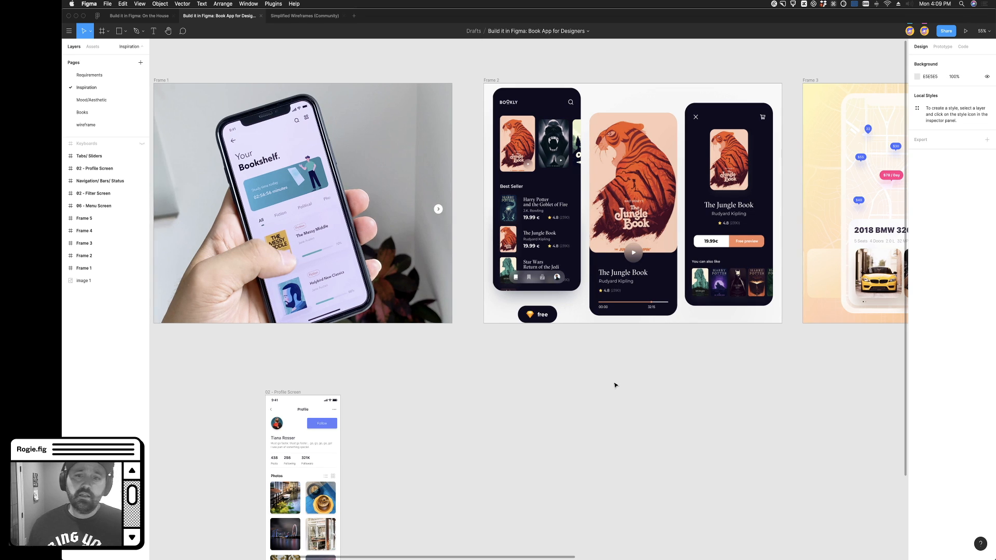
{"action": "scroll", "coordinate": [616, 384], "scroll_direction": "right", "scroll_amount": 3}
{"action": "scroll", "coordinate": [571, 385], "scroll_direction": "up", "scroll_amount": 1}
{"action": "scroll", "coordinate": [570, 385], "scroll_direction": "right", "scroll_amount": 2}
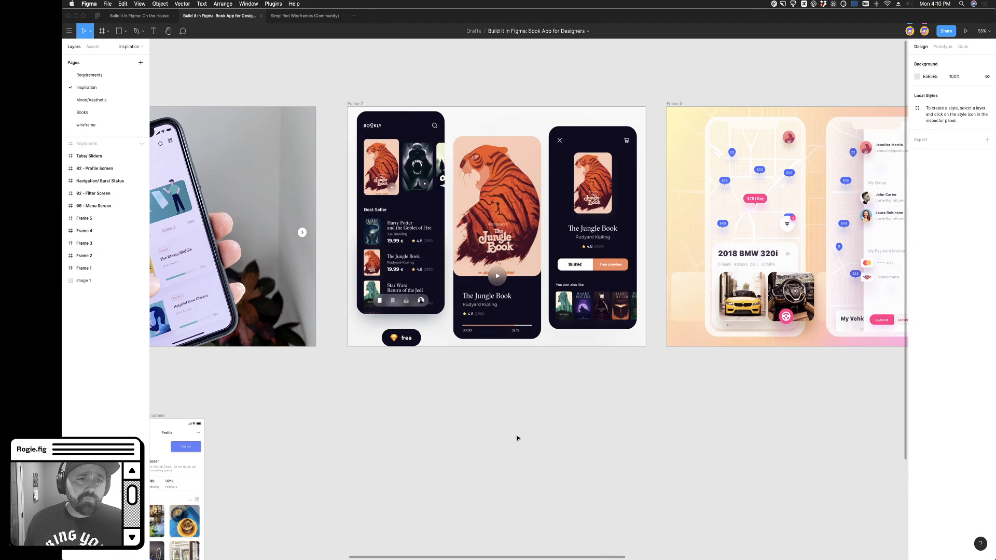
{"action": "scroll", "coordinate": [448, 382], "scroll_direction": "up", "scroll_amount": 3}
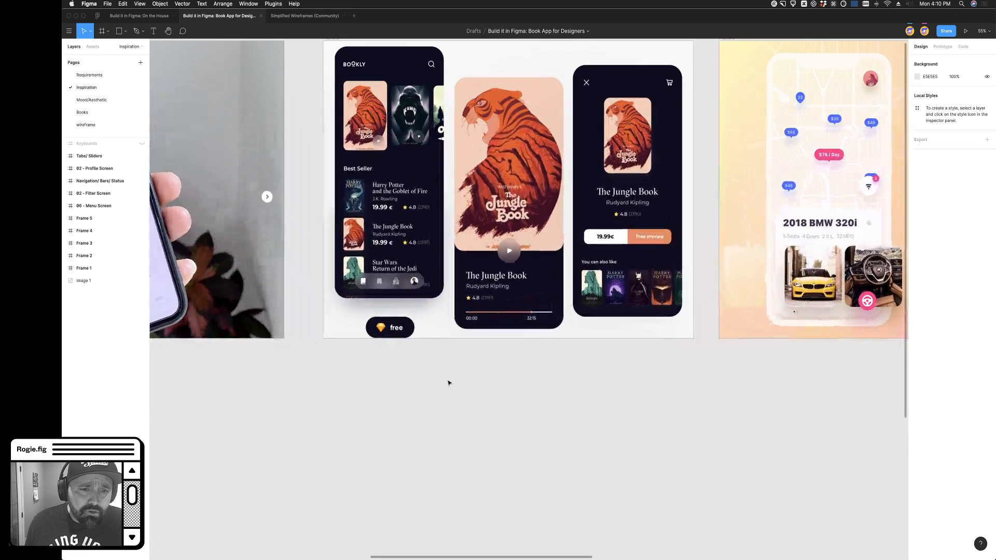
{"action": "scroll", "coordinate": [449, 383], "scroll_direction": "up", "scroll_amount": 2}
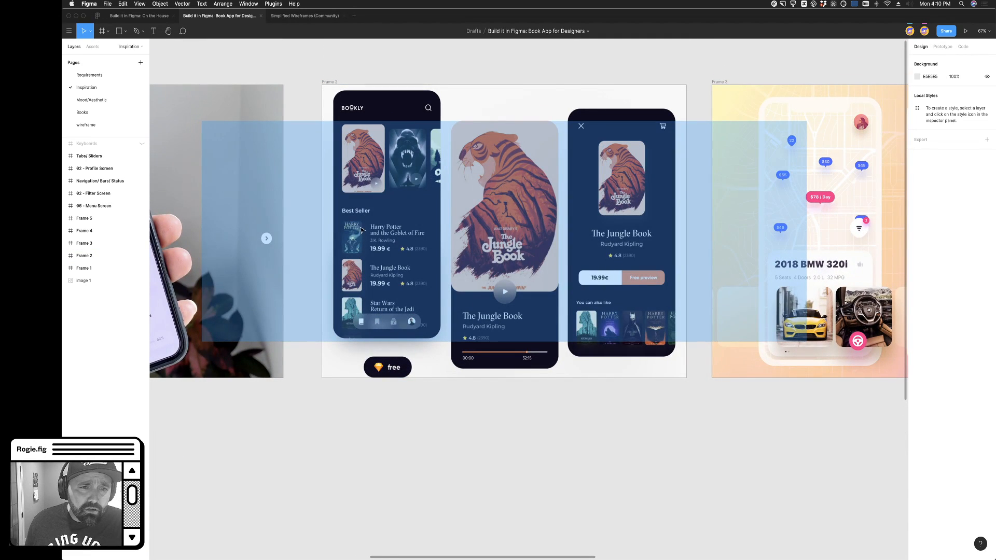
{"action": "scroll", "coordinate": [446, 412], "scroll_direction": "right", "scroll_amount": 2}
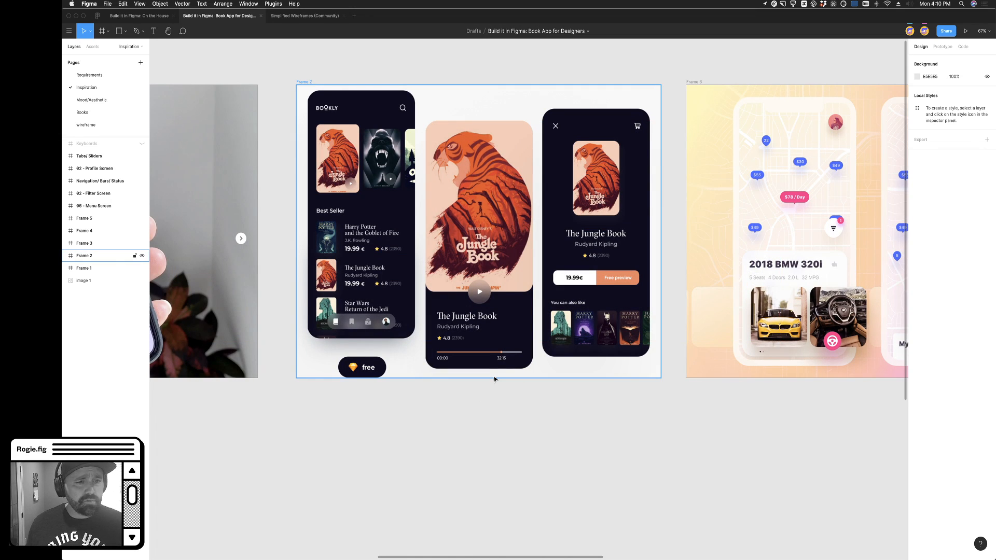
{"action": "scroll", "coordinate": [559, 457], "scroll_direction": "right", "scroll_amount": 2}
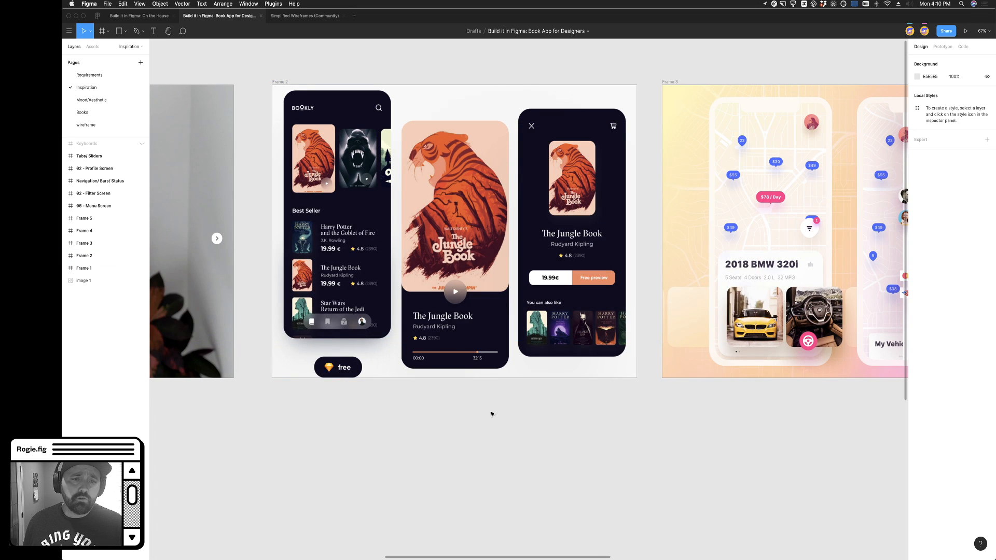
{"action": "scroll", "coordinate": [468, 398], "scroll_direction": "right", "scroll_amount": 5}
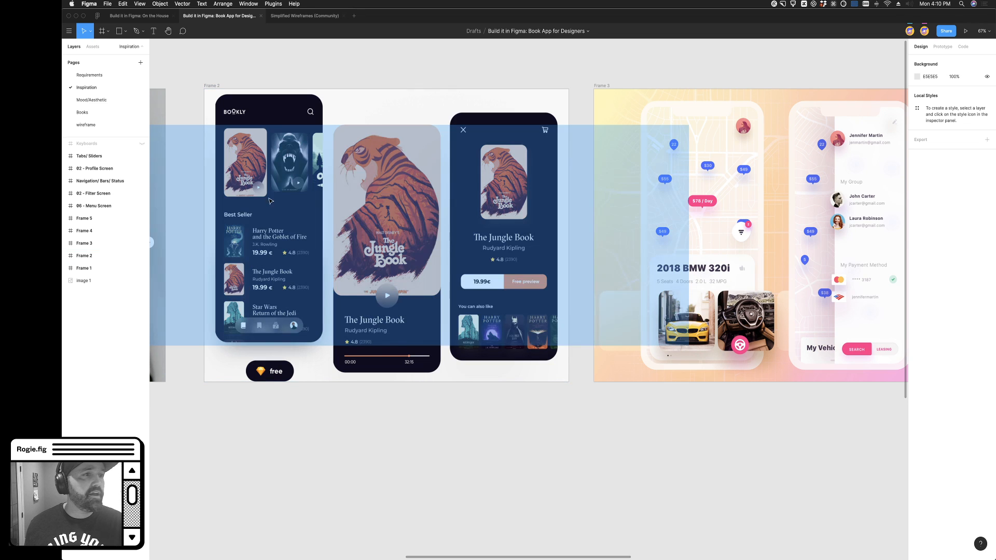
On the Requirements page, duplicate the Categories card in Feature ideas and change the copy's text to "Dark/Light mode"
{"action": "left_click", "coordinate": [83, 76]}
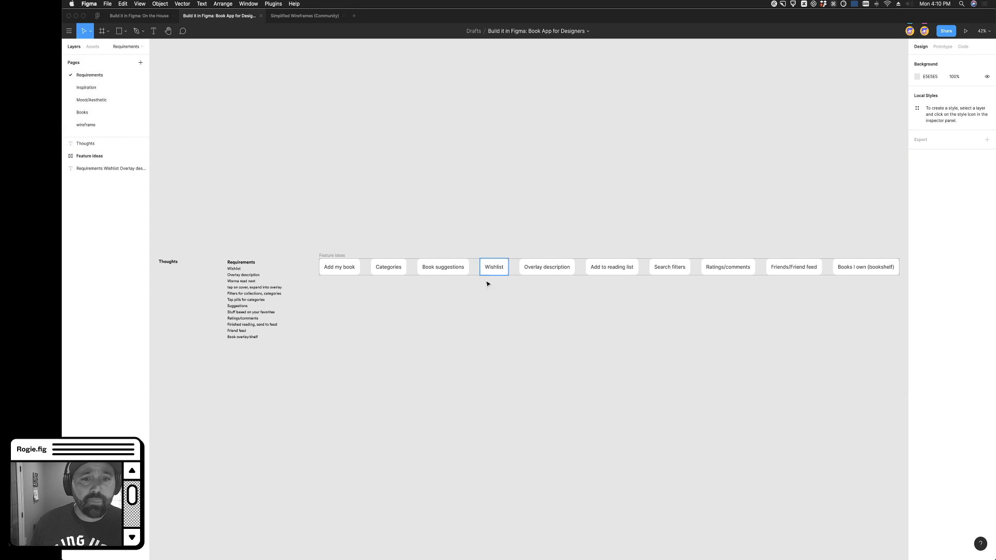
{"action": "left_click", "coordinate": [378, 274]}
{"action": "key", "text": "super+d"}
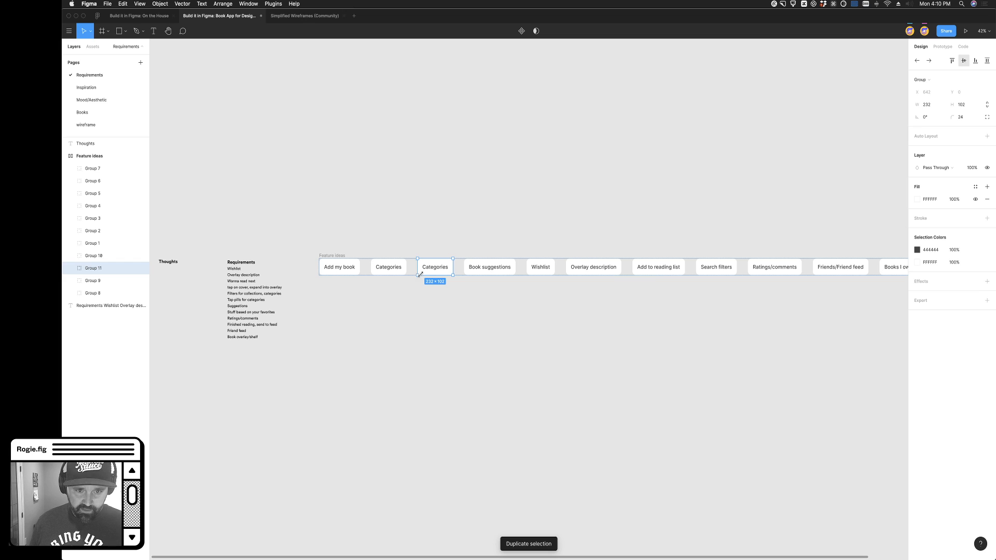
{"action": "double_click", "coordinate": [436, 269]}
{"action": "type", "text": "Dark"}
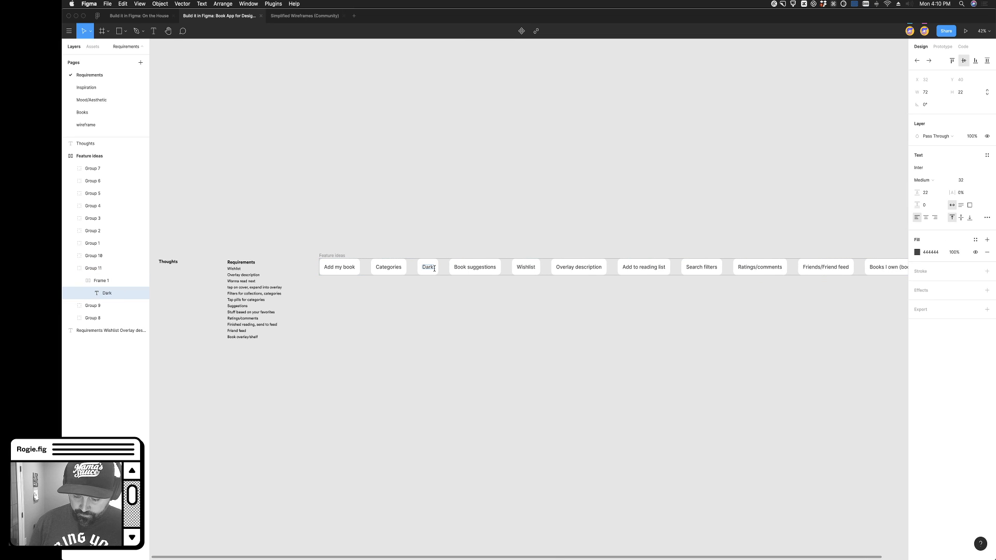
{"action": "type", "text": "/Light mode"}
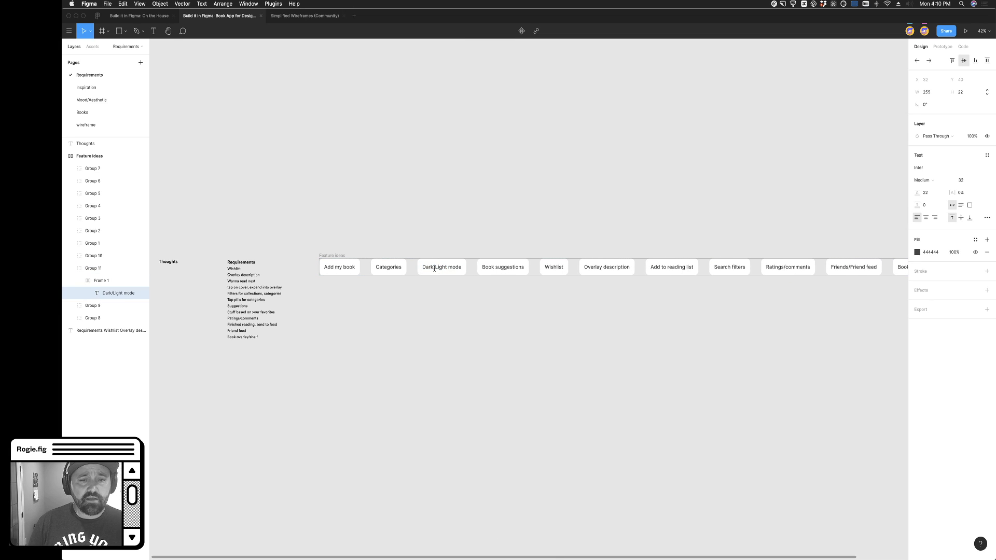
{"action": "key", "text": "Escape"}
{"action": "left_click", "coordinate": [352, 204]}
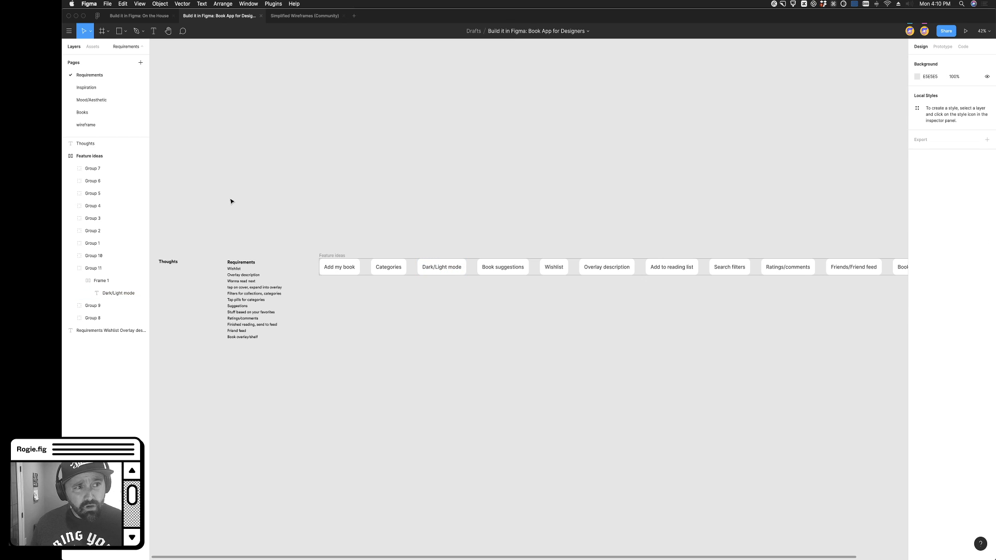
Return to the Inspiration page and examine the car-rental app screens in Frame 3
{"action": "left_click", "coordinate": [103, 89]}
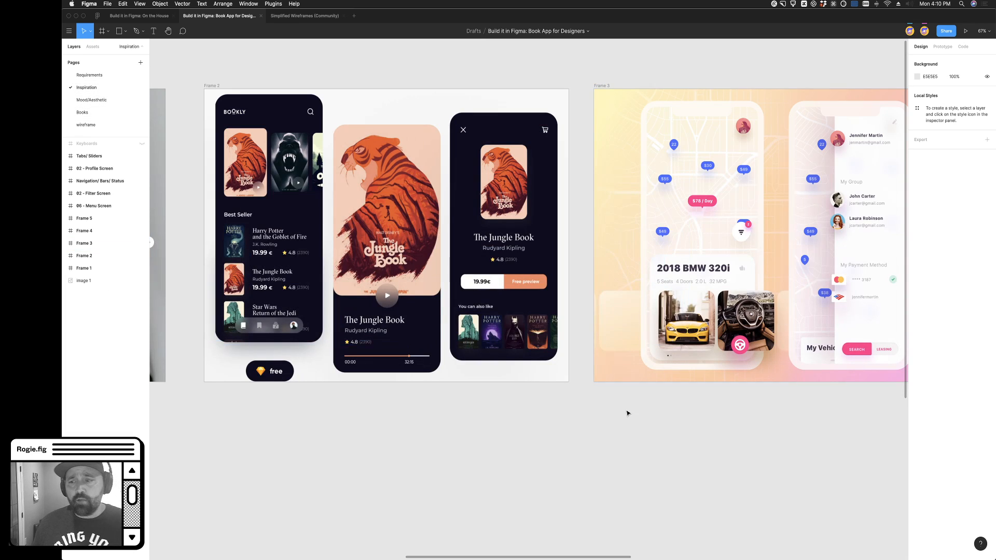
{"action": "scroll", "coordinate": [628, 412], "scroll_direction": "up", "scroll_amount": 3}
{"action": "scroll", "coordinate": [628, 413], "scroll_direction": "right", "scroll_amount": 3}
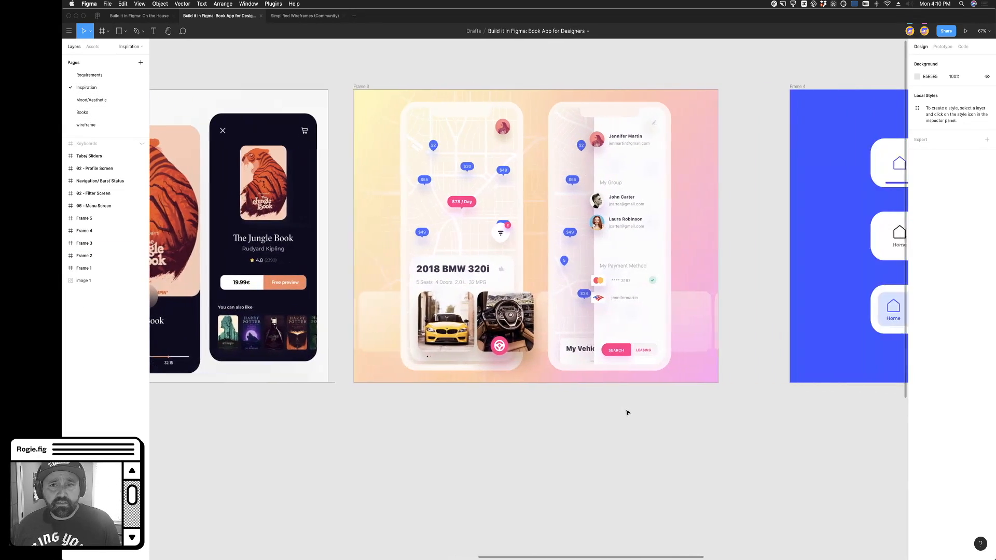
Examine the three navigation bar styles in Frame 4, including the notched Notifications indicator and highlighted Home item
{"action": "scroll", "coordinate": [628, 412], "scroll_direction": "right", "scroll_amount": 5}
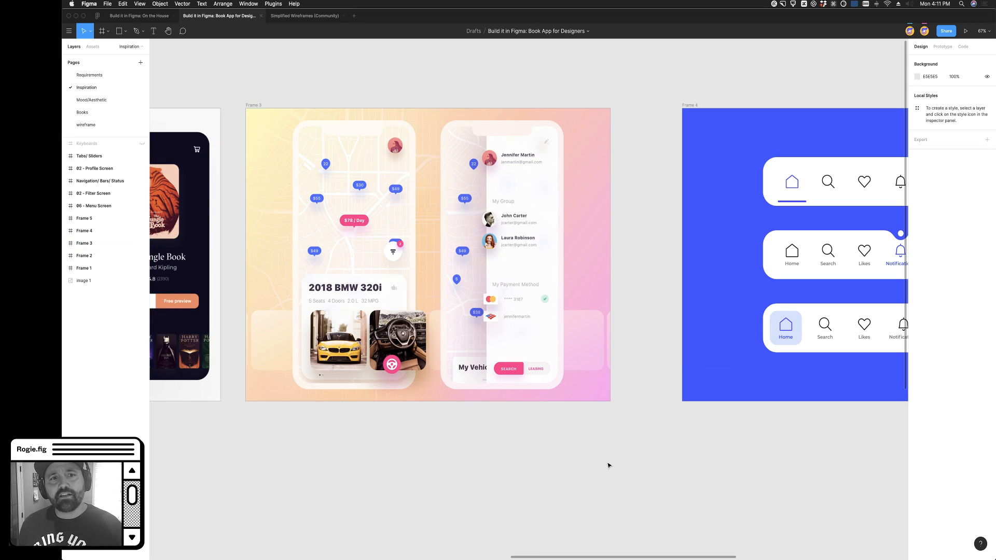
{"action": "scroll", "coordinate": [571, 467], "scroll_direction": "down", "scroll_amount": 2}
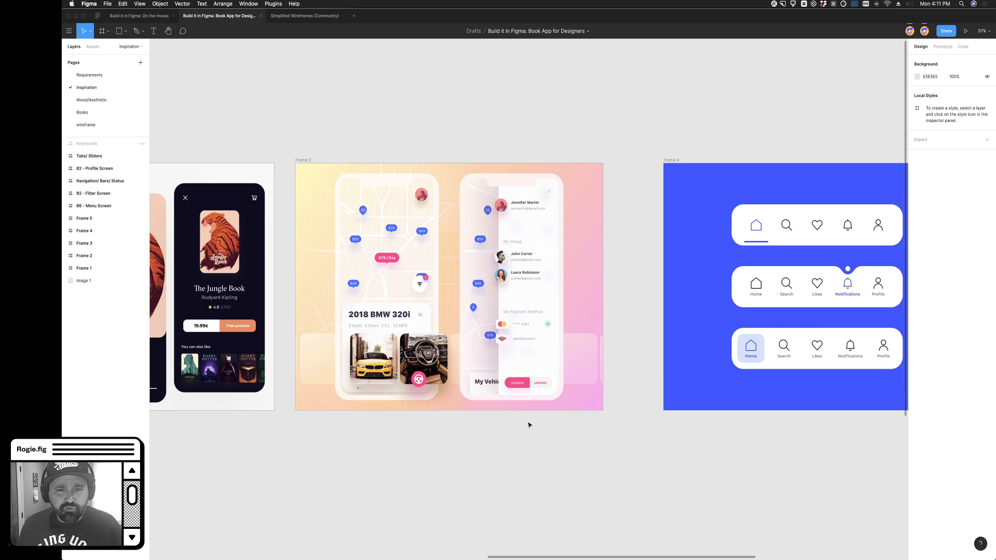
{"action": "scroll", "coordinate": [602, 456], "scroll_direction": "right", "scroll_amount": 5}
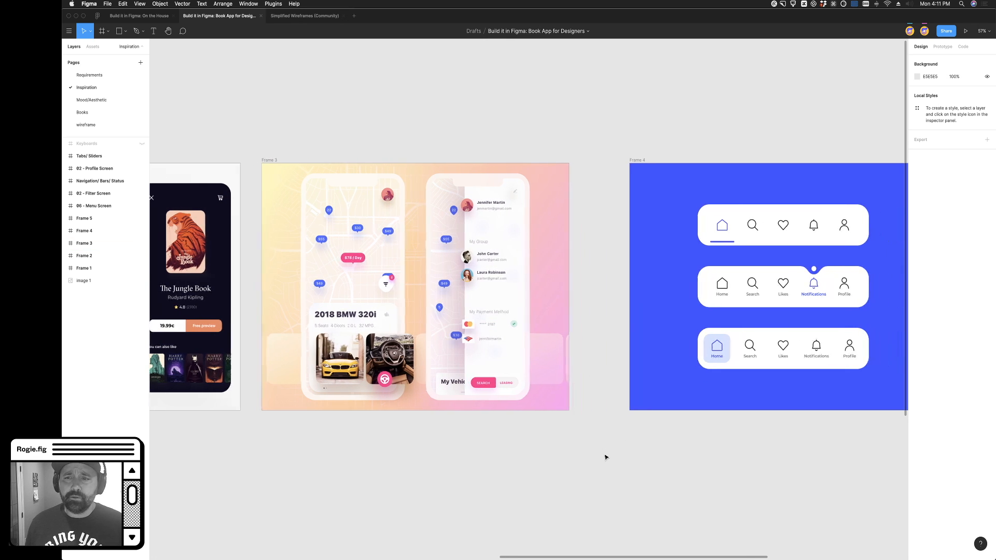
{"action": "scroll", "coordinate": [605, 457], "scroll_direction": "right", "scroll_amount": 15}
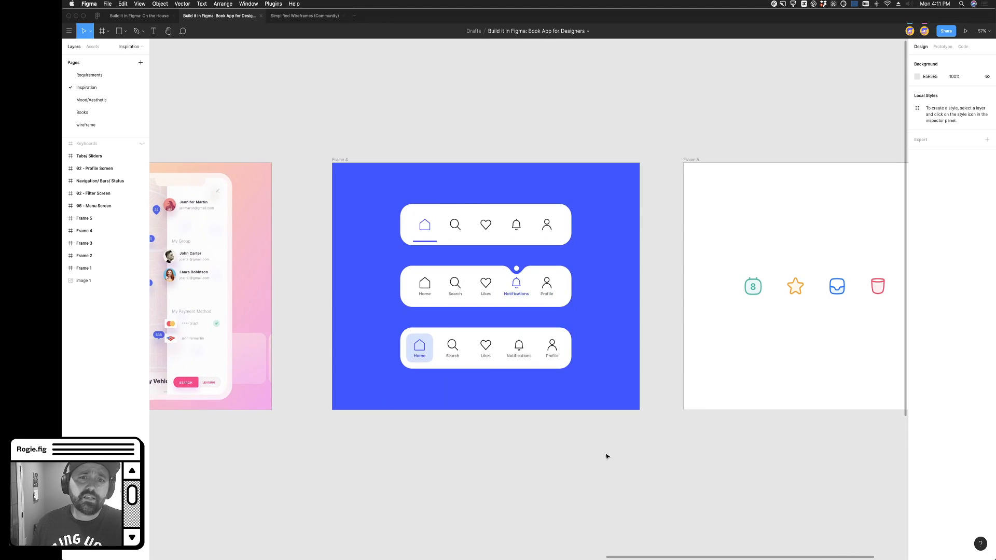
{"action": "scroll", "coordinate": [606, 457], "scroll_direction": "down", "scroll_amount": 1}
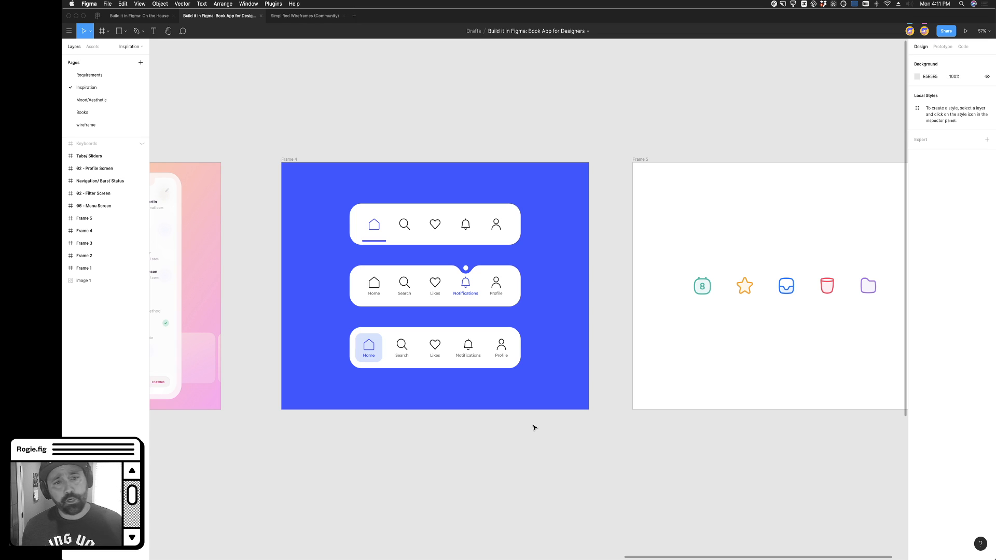
{"action": "scroll", "coordinate": [535, 427], "scroll_direction": "down", "scroll_amount": 1}
{"action": "scroll", "coordinate": [535, 428], "scroll_direction": "right", "scroll_amount": 1}
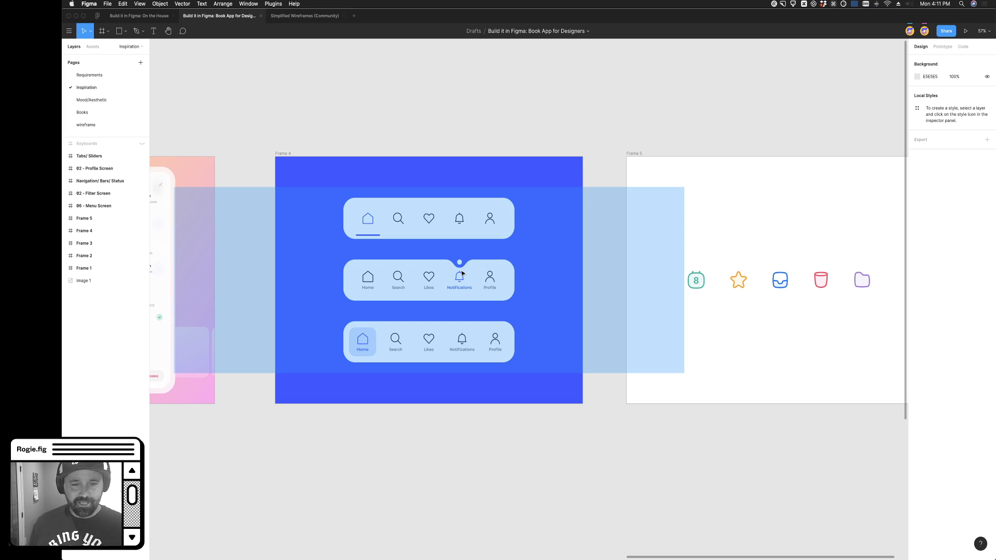
{"action": "mouse_move", "coordinate": [462, 271]}
{"action": "left_click", "coordinate": [588, 437]}
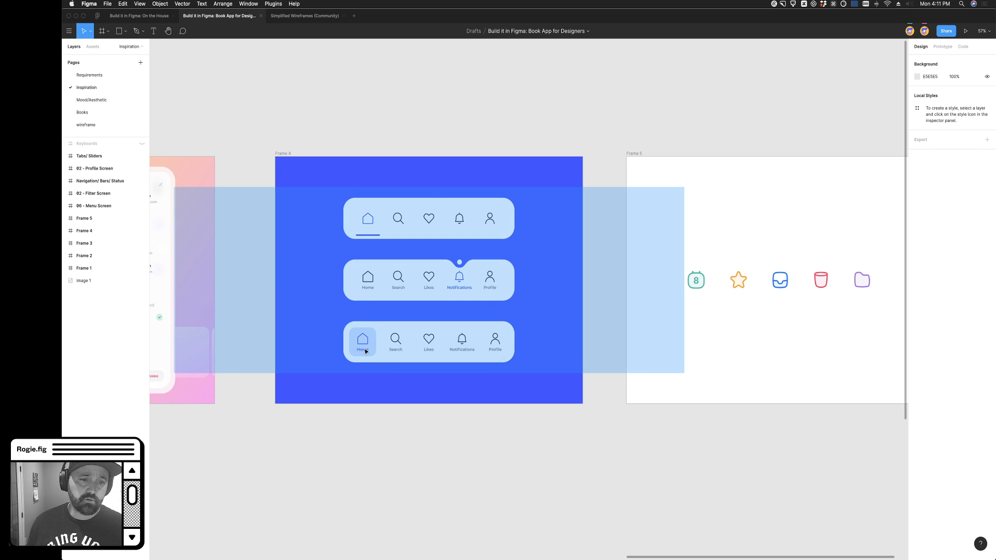
{"action": "mouse_move", "coordinate": [366, 351]}
Examine the colored outline icon set in Frame 5 and compare it with the neighboring navigation and app references
{"action": "scroll", "coordinate": [459, 460], "scroll_direction": "right", "scroll_amount": 10}
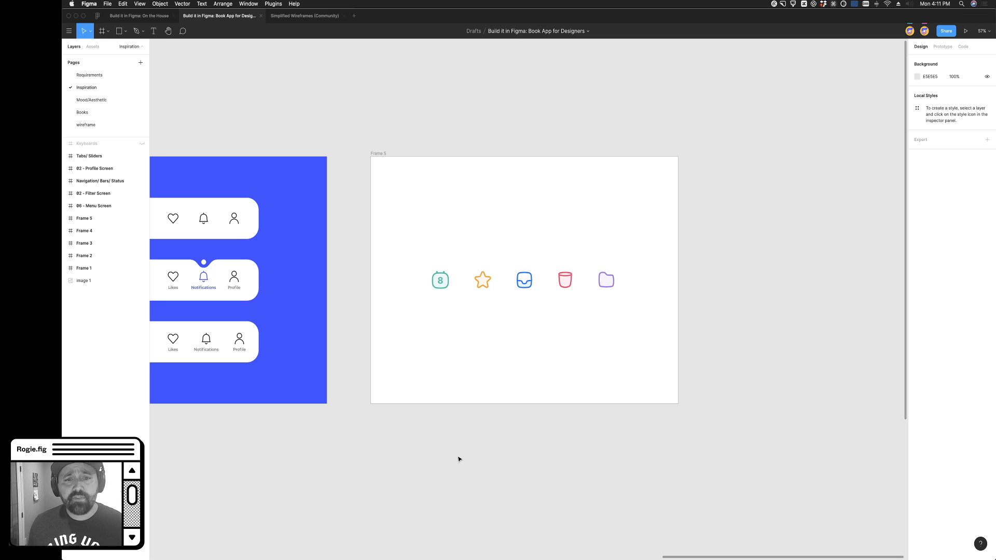
{"action": "mouse_move", "coordinate": [552, 284]}
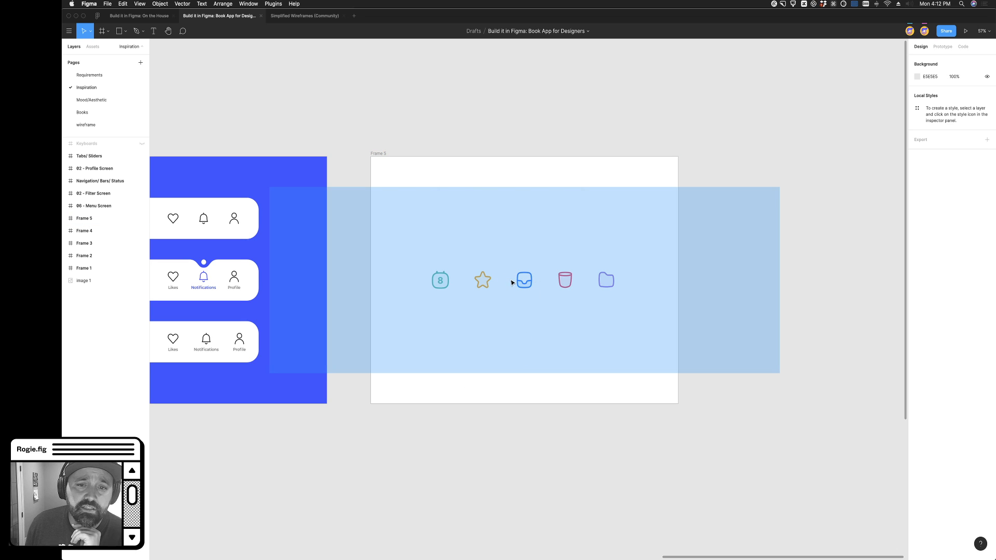
{"action": "mouse_move", "coordinate": [512, 283]}
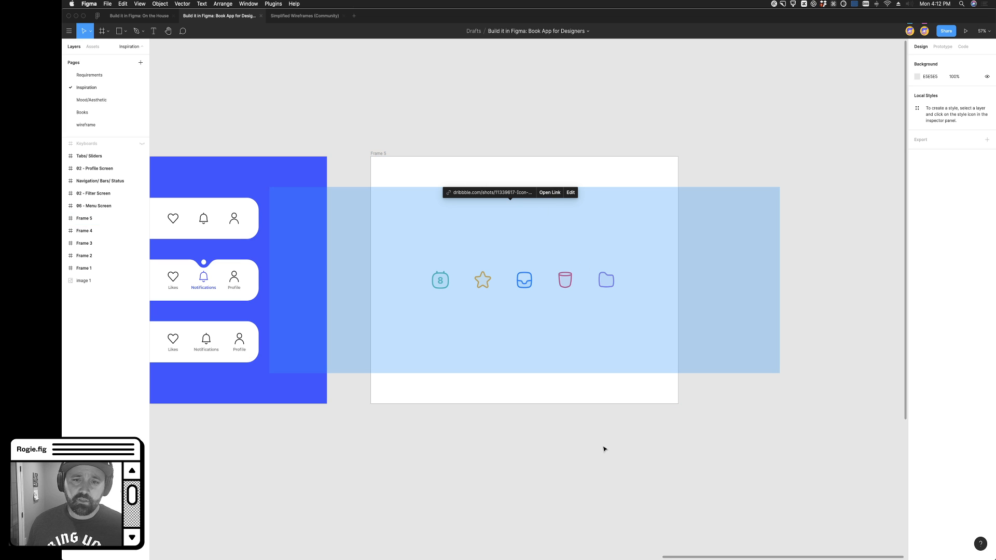
{"action": "scroll", "coordinate": [590, 446], "scroll_direction": "left", "scroll_amount": 1}
{"action": "scroll", "coordinate": [590, 446], "scroll_direction": "right", "scroll_amount": 1}
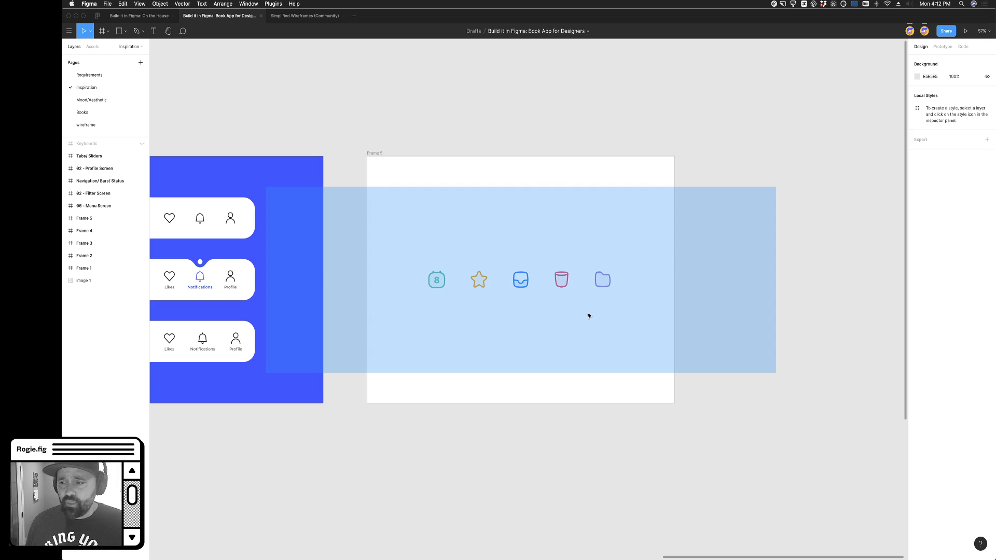
{"action": "scroll", "coordinate": [590, 313], "scroll_direction": "down", "scroll_amount": 1}
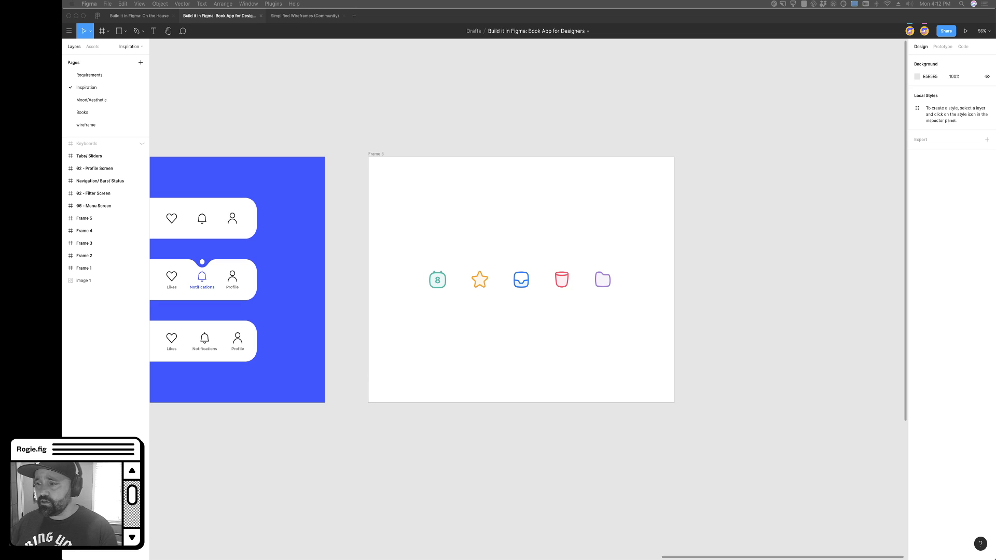
{"action": "scroll", "coordinate": [760, 304], "scroll_direction": "down", "scroll_amount": 5}
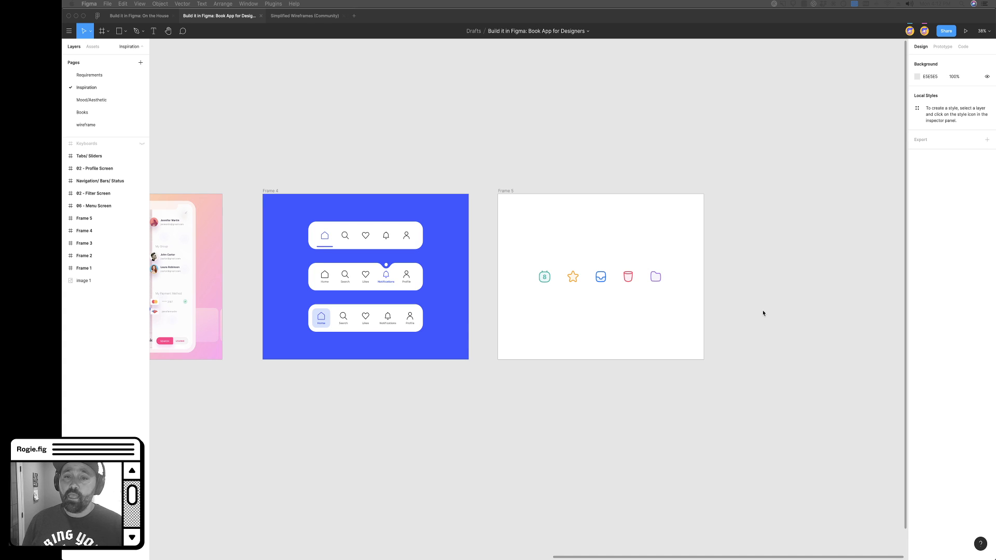
{"action": "scroll", "coordinate": [712, 312], "scroll_direction": "up", "scroll_amount": 5}
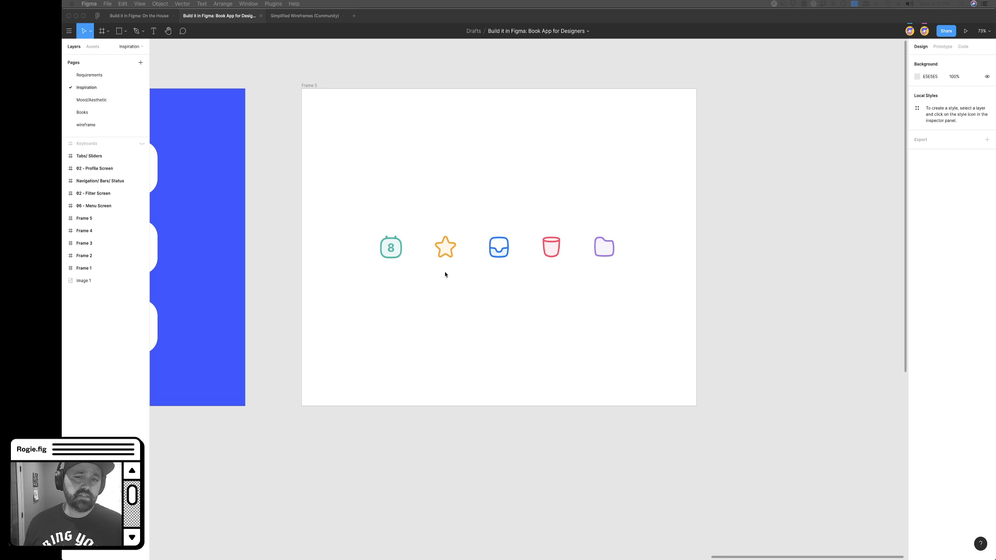
{"action": "scroll", "coordinate": [608, 359], "scroll_direction": "down", "scroll_amount": 5}
{"action": "scroll", "coordinate": [371, 391], "scroll_direction": "left", "scroll_amount": 5}
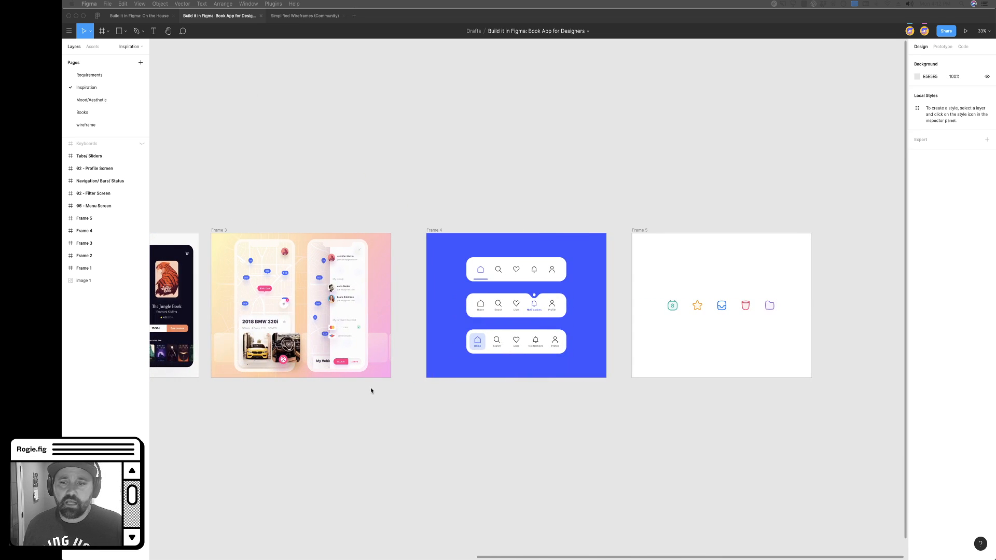
Add a text note below Frame 5 reading "Inspiration: linework, not colors per se"
{"action": "scroll", "coordinate": [628, 398], "scroll_direction": "right", "scroll_amount": 4}
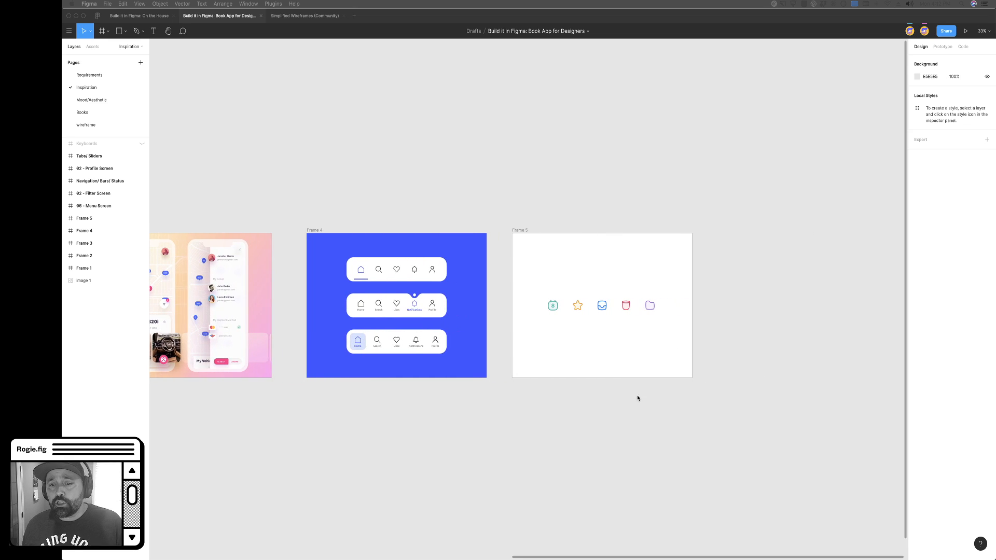
{"action": "left_click", "coordinate": [153, 31]}
{"action": "left_click", "coordinate": [515, 393]}
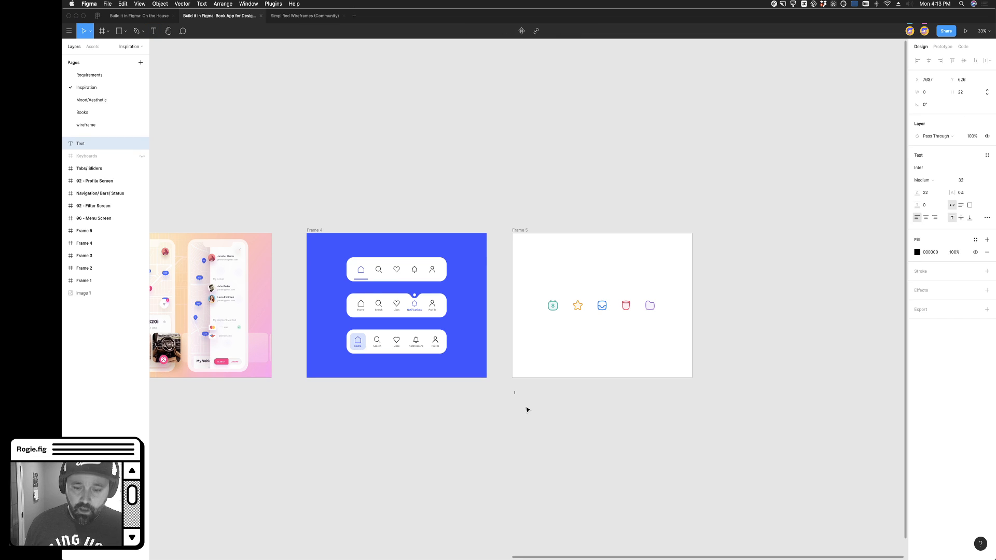
{"action": "type", "text": "LineIn"}
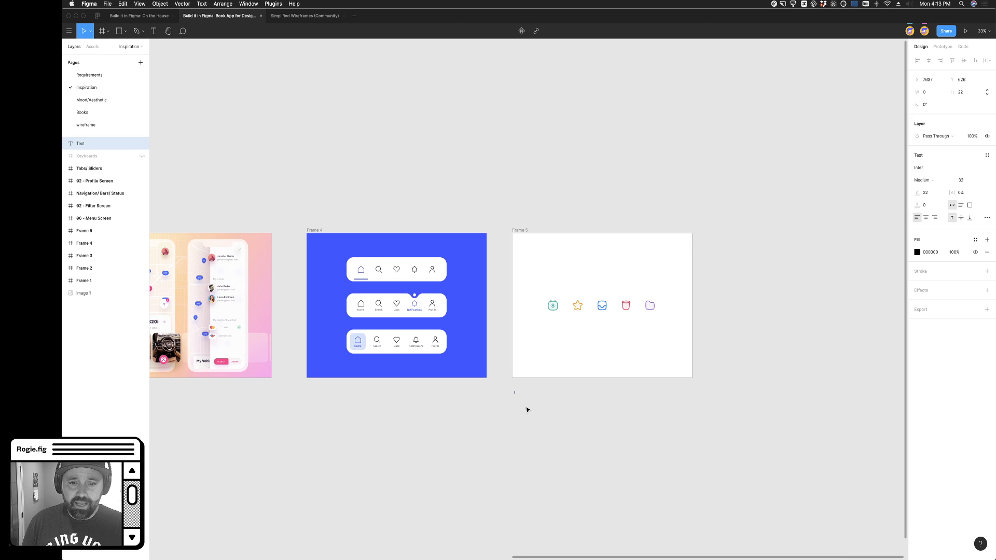
{"action": "scroll", "coordinate": [528, 410], "scroll_direction": "up", "scroll_amount": 10}
{"action": "type", "text": "spiration: "}
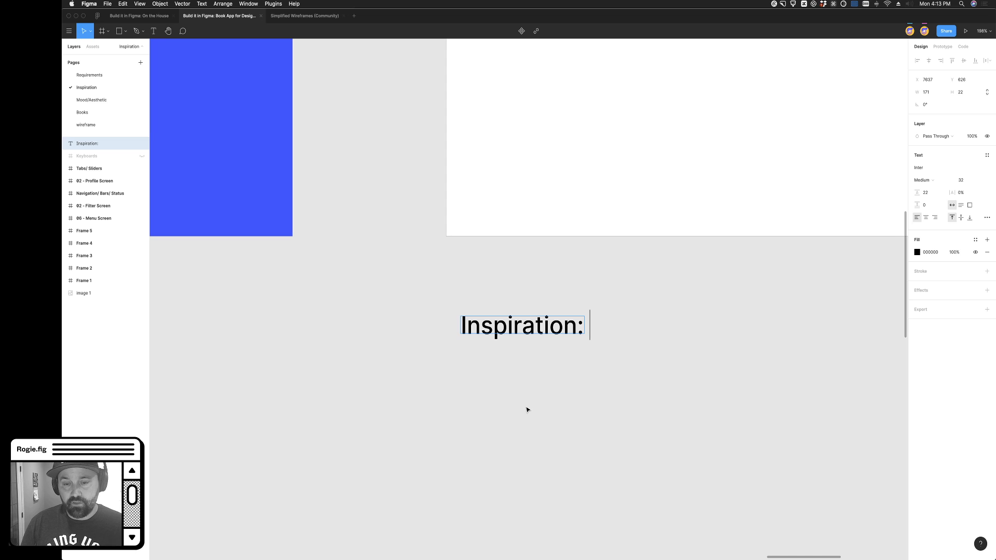
{"action": "type", "text": "linework, not c"}
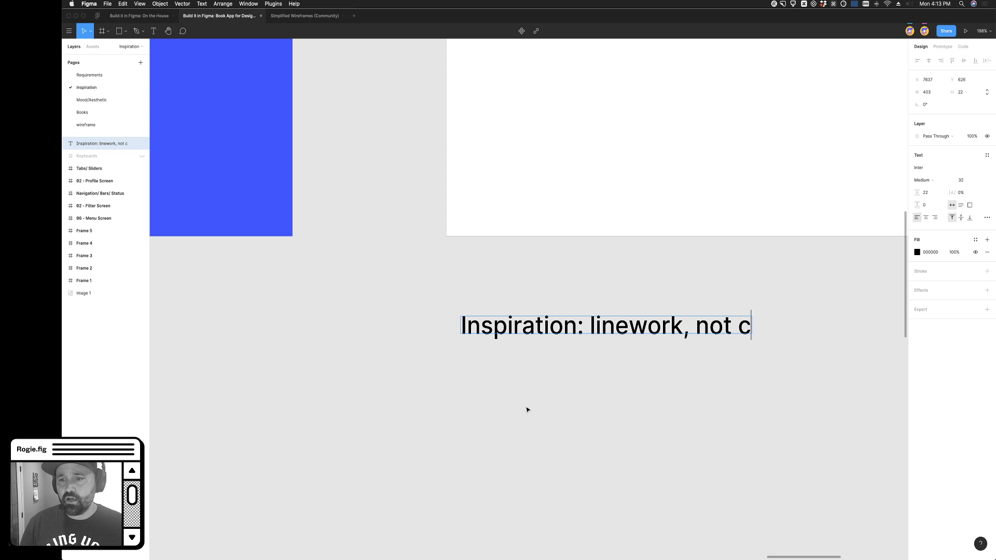
{"action": "type", "text": "olors per se"}
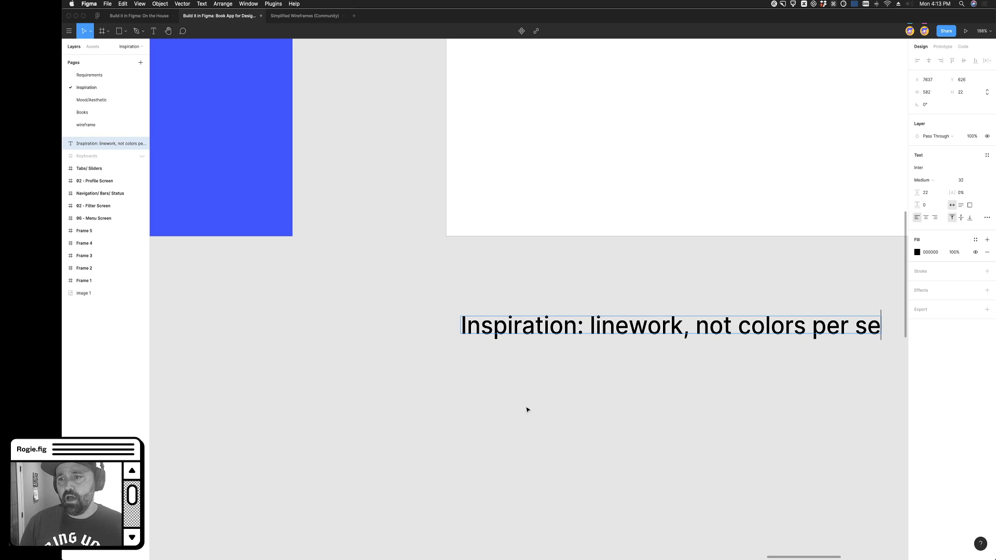
{"action": "left_click", "coordinate": [511, 445]}
{"action": "scroll", "coordinate": [520, 436], "scroll_direction": "down", "scroll_amount": 10}
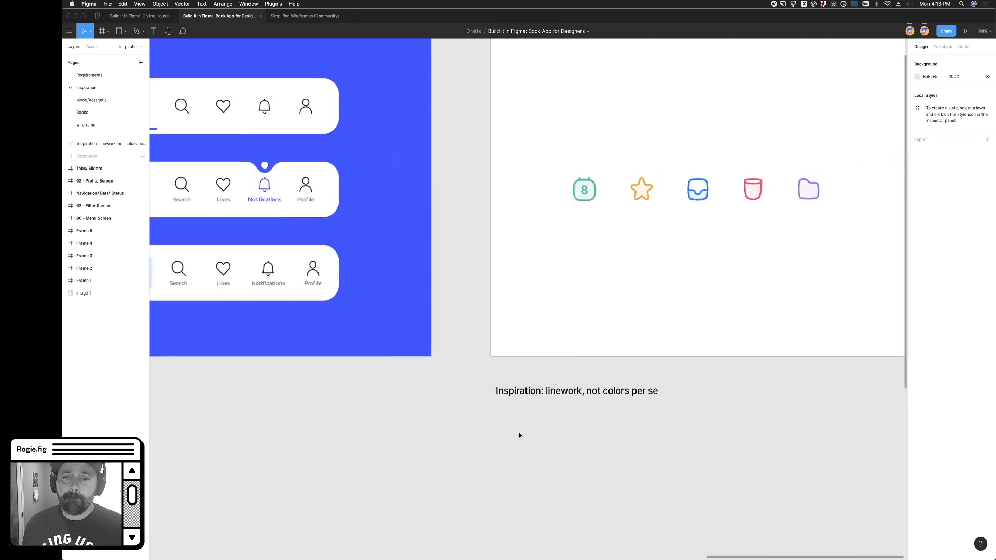
Duplicate the linework note below Frame 4 and change the copy to "Inspiration: simplicity of icons, maybe the bloop?"
{"action": "left_click_drag", "start_coordinate": [546, 405], "coordinate": [289, 407], "text": "alt"}
{"action": "double_click", "coordinate": [213, 404]}
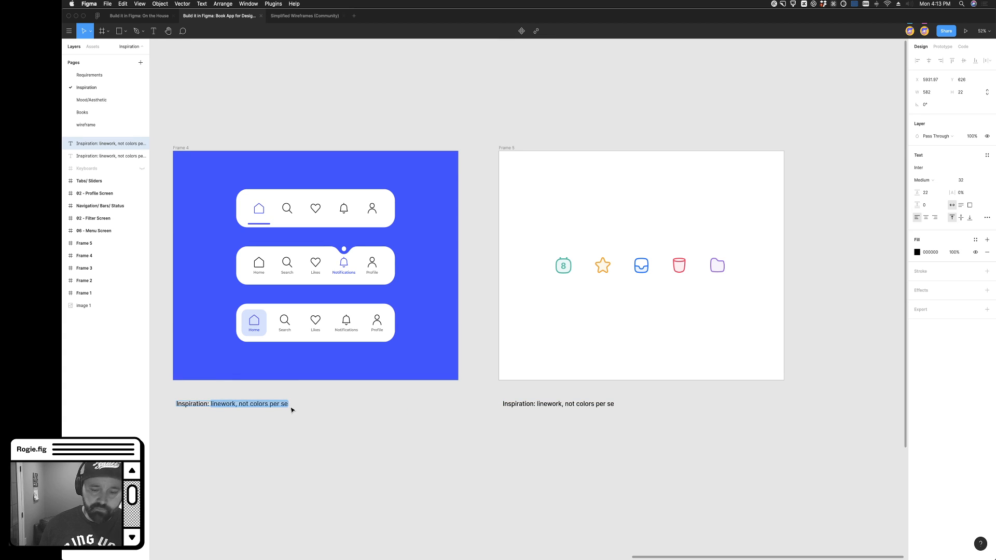
{"action": "type", "text": "simplicity of ico"}
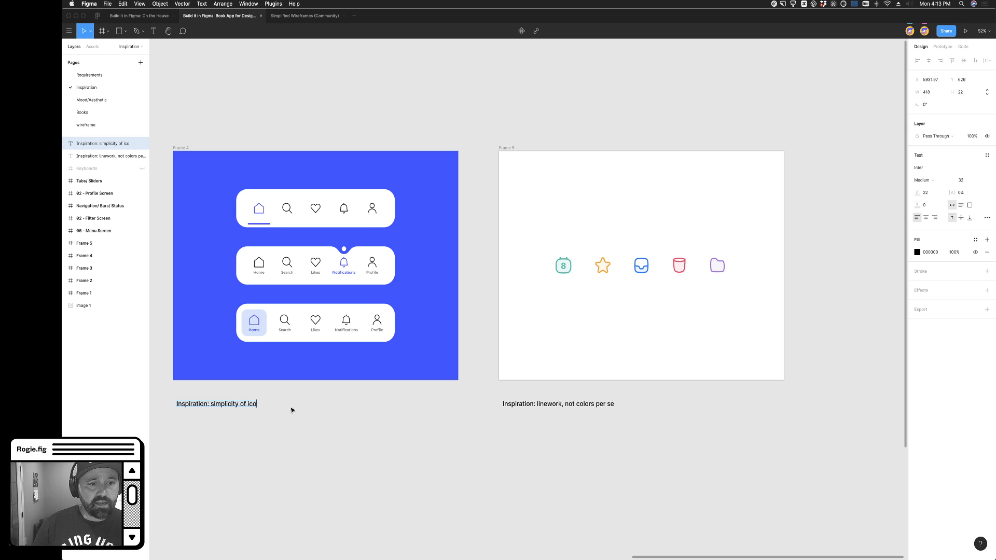
{"action": "type", "text": "ns, maybe the bloop?"}
{"action": "left_click", "coordinate": [332, 453]}
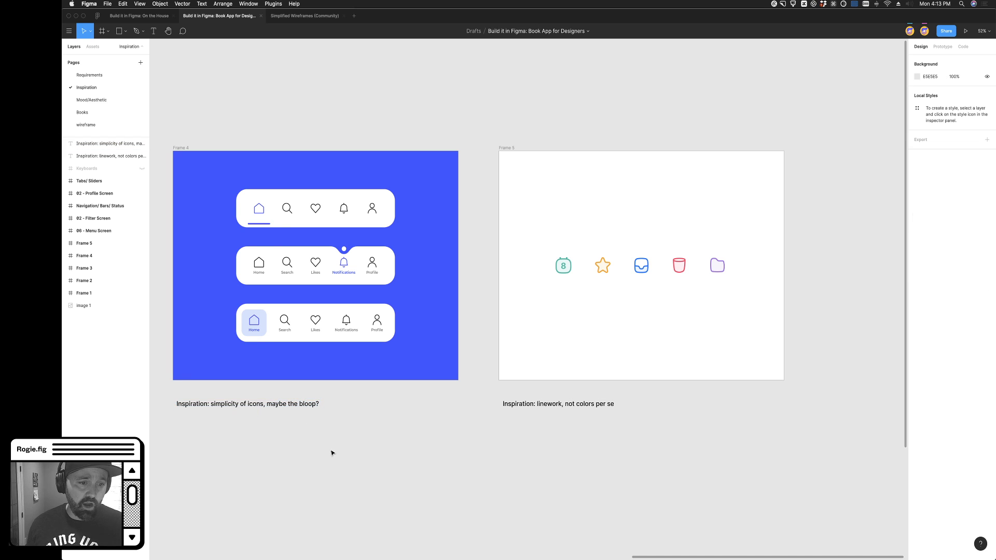
Paste a copy of the icon-simplicity note and place it below Frame 2, outside the frame and aligned with its edge
{"action": "scroll", "coordinate": [332, 453], "scroll_direction": "left", "scroll_amount": 10}
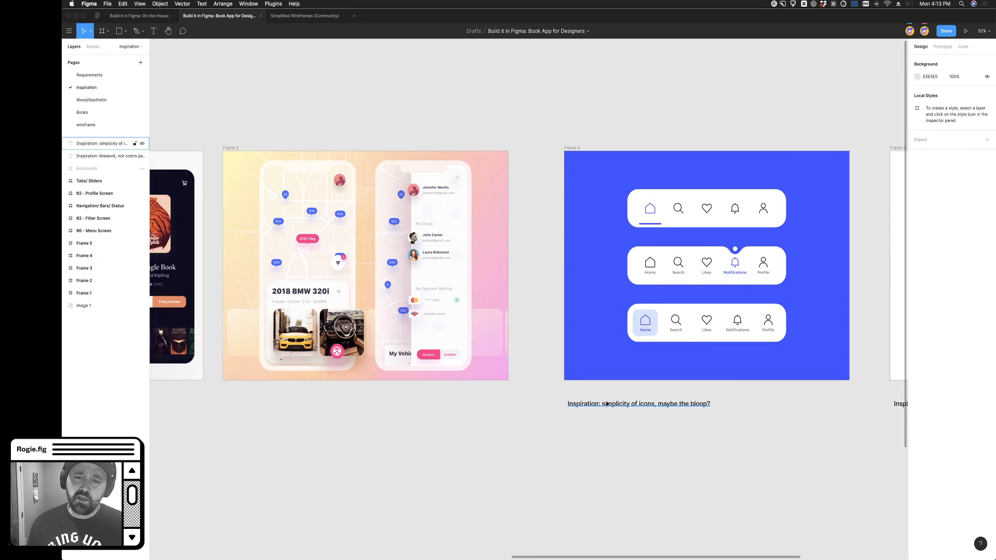
{"action": "left_click", "coordinate": [606, 404]}
{"action": "scroll", "coordinate": [519, 415], "scroll_direction": "left", "scroll_amount": 10}
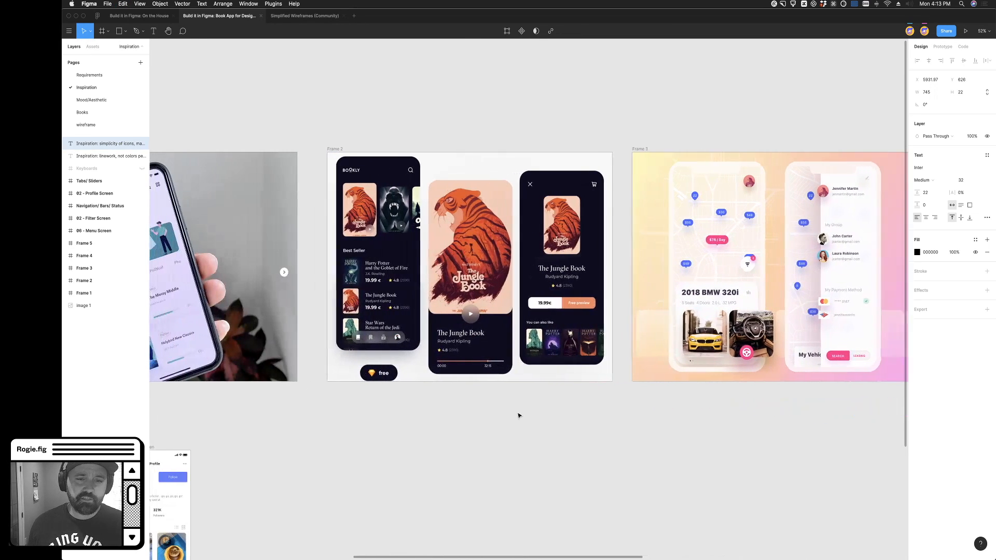
{"action": "scroll", "coordinate": [519, 415], "scroll_direction": "left", "scroll_amount": 2}
{"action": "left_click", "coordinate": [436, 451]}
{"action": "key", "text": "ctrl+v"}
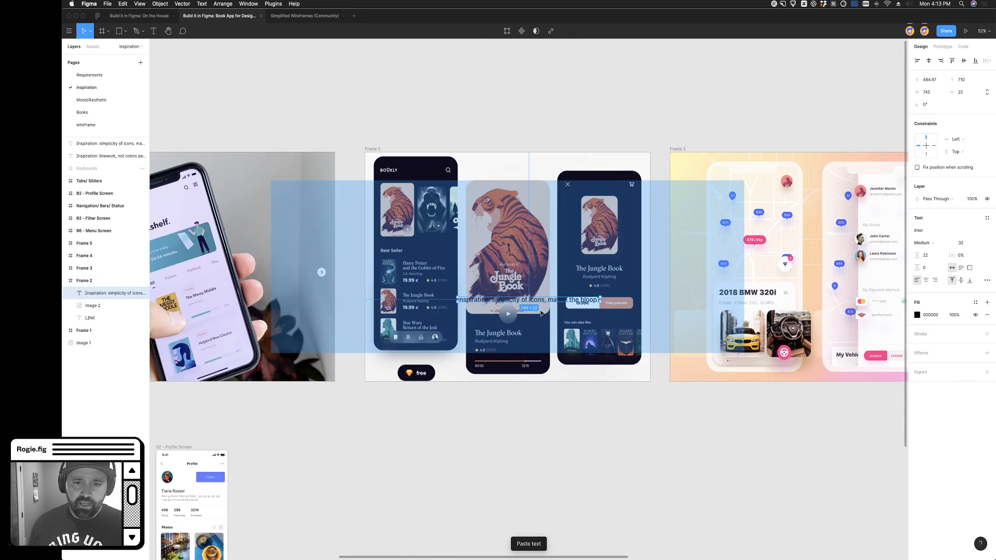
{"action": "left_click_drag", "start_coordinate": [543, 303], "coordinate": [452, 401]}
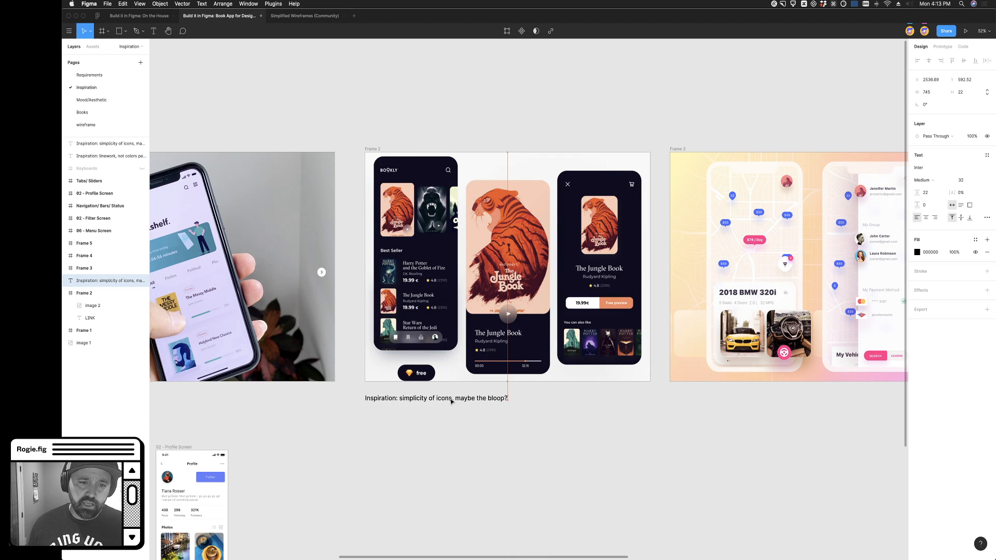
Change the text of the note below Frame 2 to "Pontential dark mode?"
{"action": "key", "text": "Return"}
{"action": "type", "text": "Pore"}
{"action": "key", "text": "BackSpace"}
{"action": "key", "text": "BackSpace"}
{"action": "type", "text": "ntential dark mode?"}
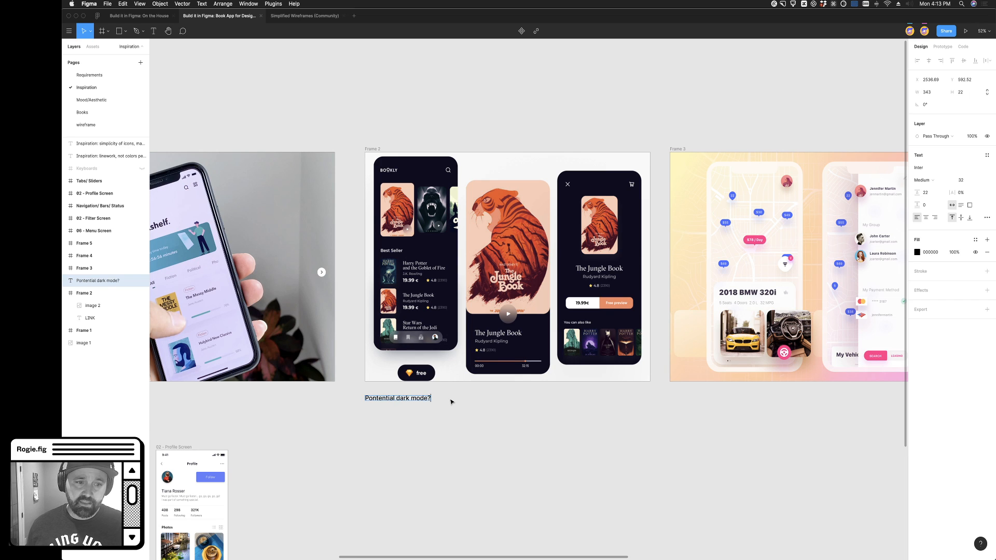
{"action": "key", "text": "Escape"}
Duplicate the dark mode note and place the copy below Frame 1
{"action": "scroll", "coordinate": [451, 438], "scroll_direction": "left", "scroll_amount": 10}
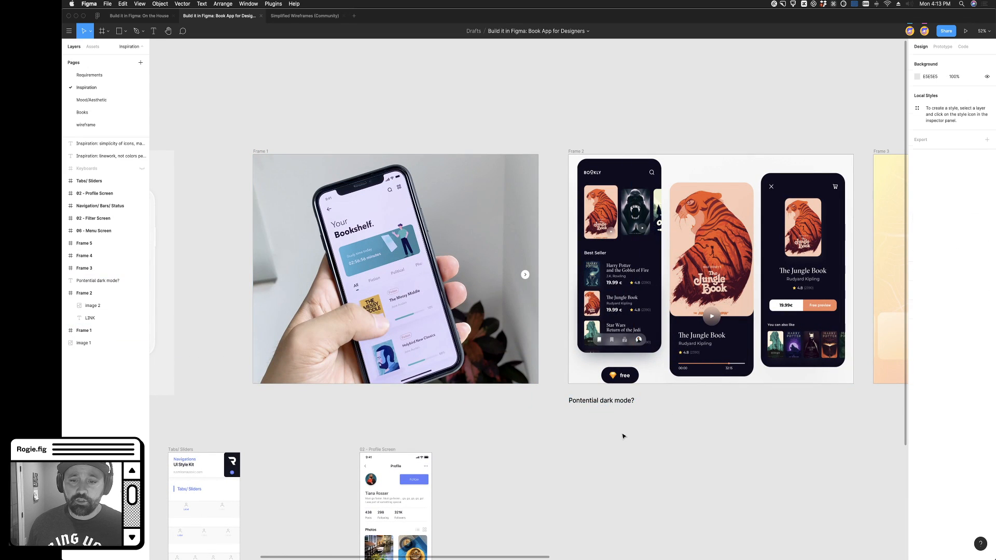
{"action": "left_click_drag", "start_coordinate": [611, 403], "coordinate": [295, 402], "text": "alt"}
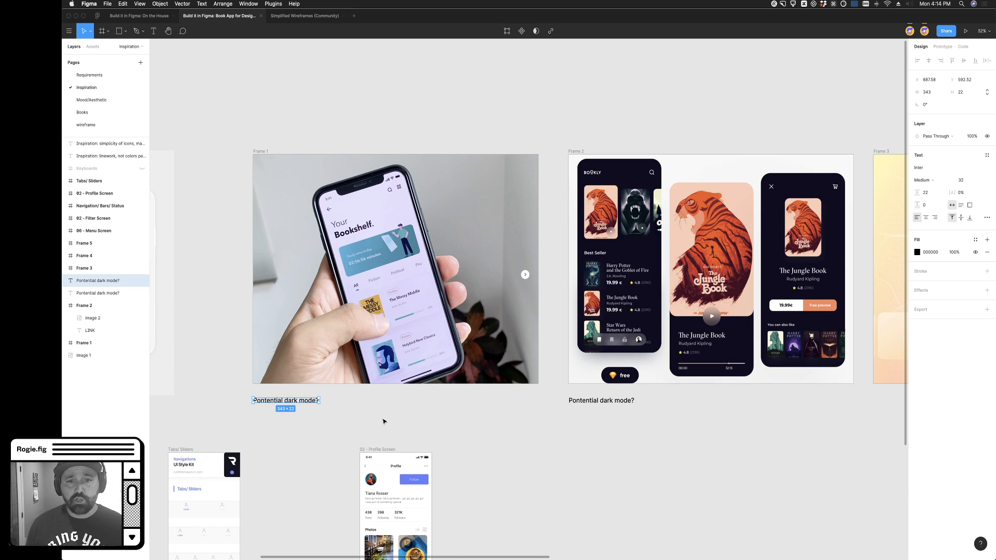
{"action": "scroll", "coordinate": [446, 436], "scroll_direction": "left", "scroll_amount": 2}
{"action": "left_click", "coordinate": [788, 98]}
Copy the file's view-only share link and close the sharing options
{"action": "scroll", "coordinate": [789, 100], "scroll_direction": "right", "scroll_amount": 1}
{"action": "scroll", "coordinate": [789, 100], "scroll_direction": "right", "scroll_amount": 2}
{"action": "left_click", "coordinate": [946, 31]}
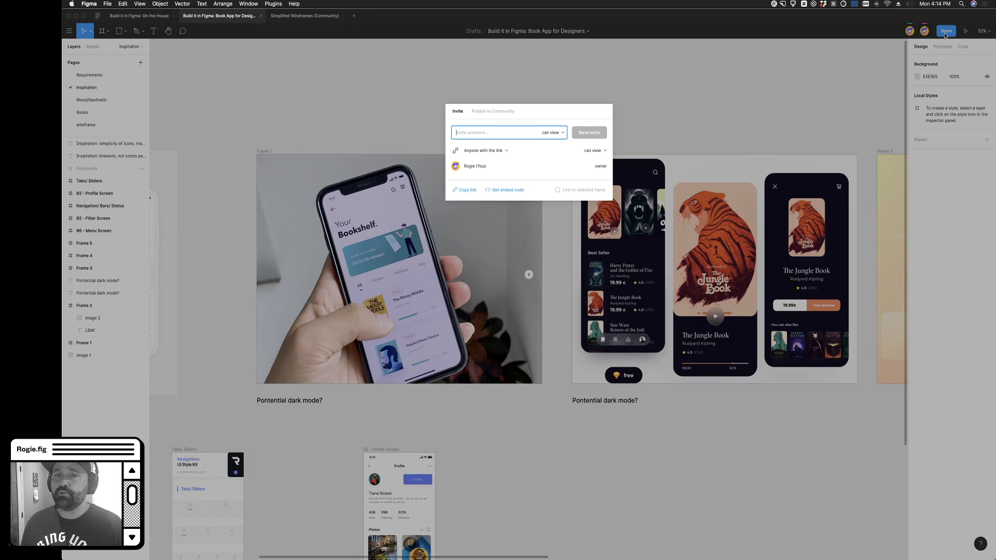
{"action": "left_click", "coordinate": [468, 189]}
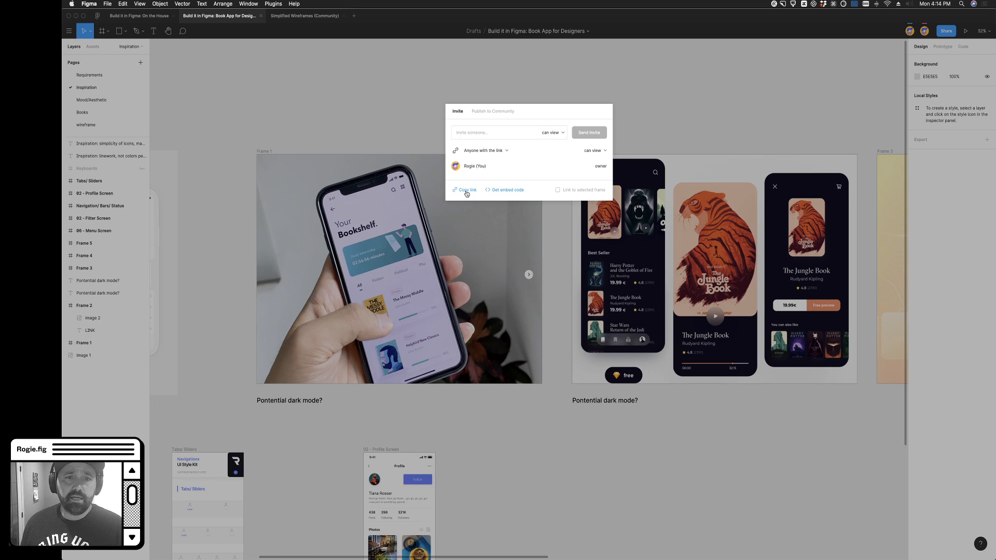
{"action": "left_click", "coordinate": [725, 135]}
{"action": "left_click_drag", "start_coordinate": [783, 182], "coordinate": [908, 357]}
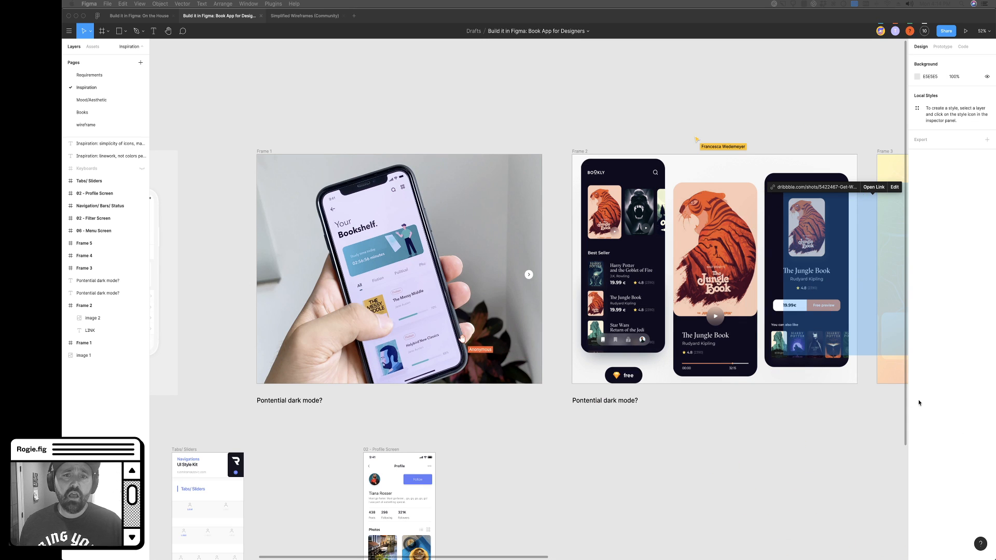
Turn off the display of multiplayer cursors on the canvas
{"action": "scroll", "coordinate": [606, 477], "scroll_direction": "down", "scroll_amount": 3}
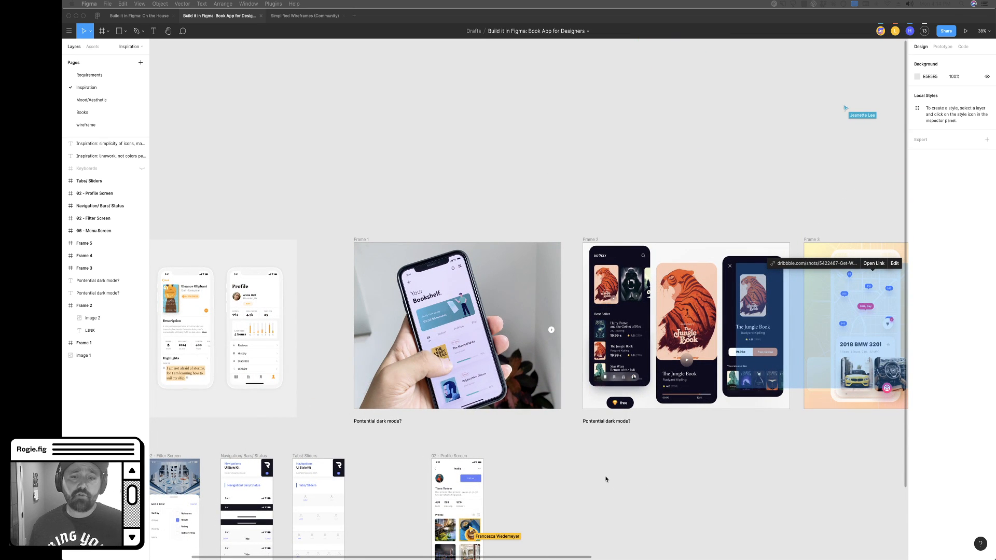
{"action": "scroll", "coordinate": [593, 475], "scroll_direction": "down", "scroll_amount": 2}
{"action": "scroll", "coordinate": [593, 474], "scroll_direction": "right", "scroll_amount": 2}
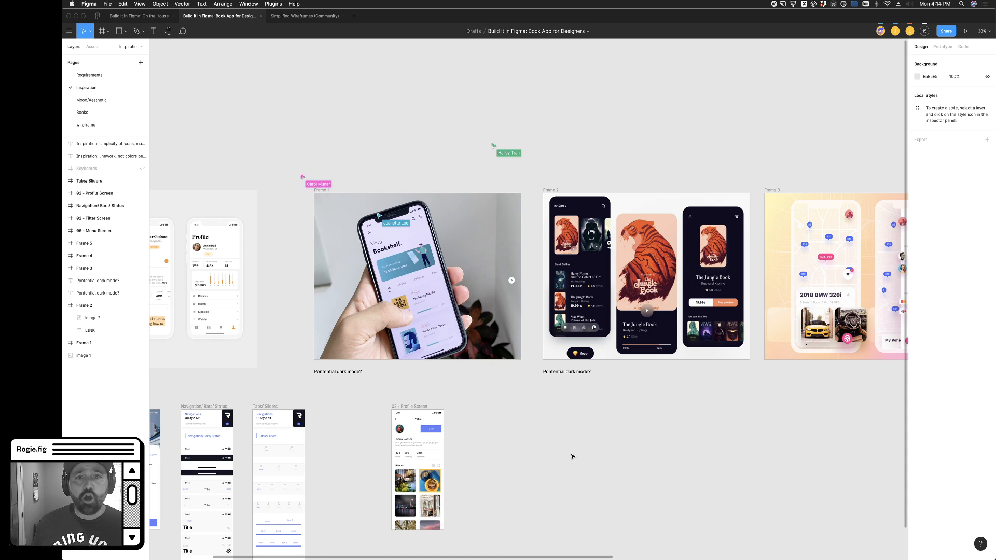
{"action": "left_click", "coordinate": [982, 30]}
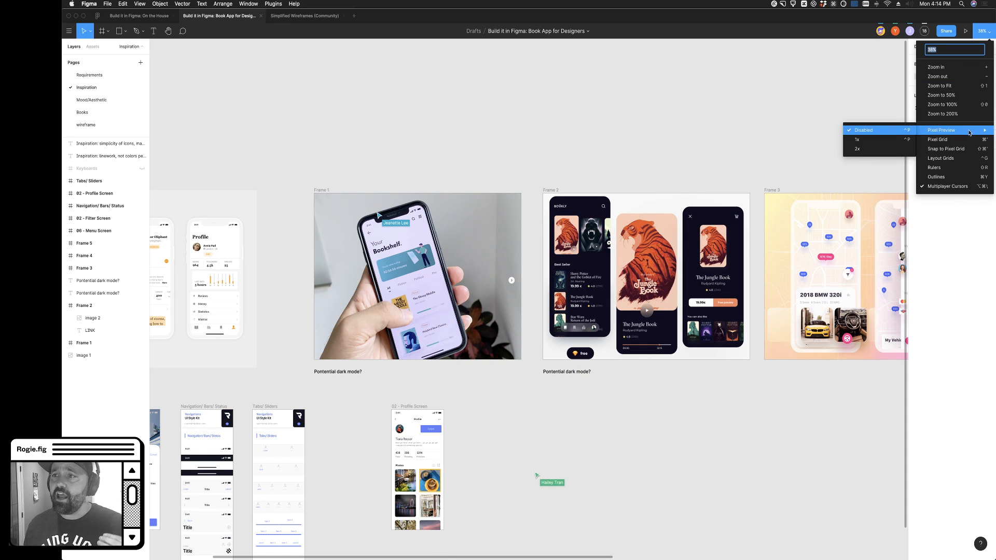
{"action": "left_click", "coordinate": [960, 186]}
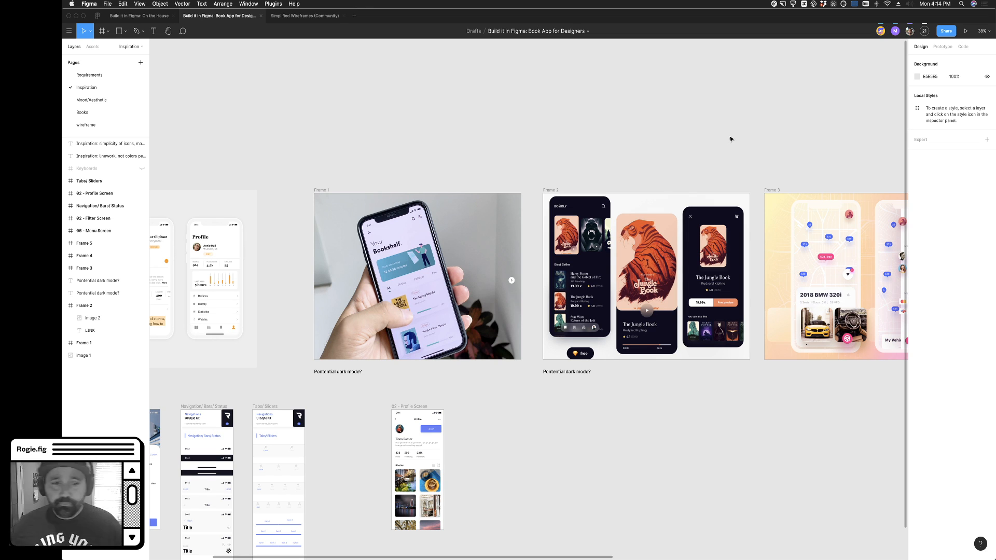
Link the website text in the header of the Navigation/ Bars/ Status frame to the creator's website address
{"action": "scroll", "coordinate": [533, 204], "scroll_direction": "down", "scroll_amount": 5}
{"action": "scroll", "coordinate": [401, 279], "scroll_direction": "up", "scroll_amount": 5, "text": "ctrl"}
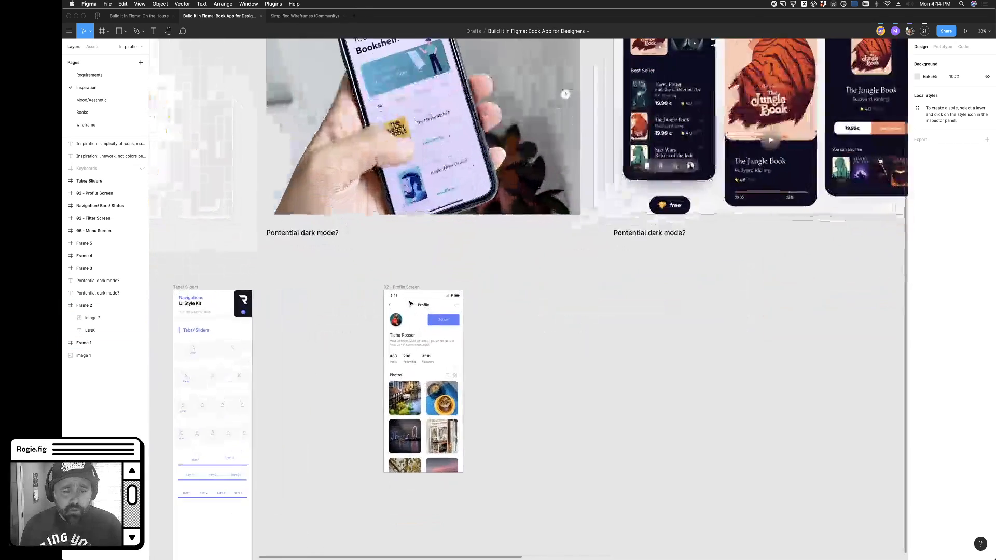
{"action": "scroll", "coordinate": [400, 279], "scroll_direction": "left", "scroll_amount": 5}
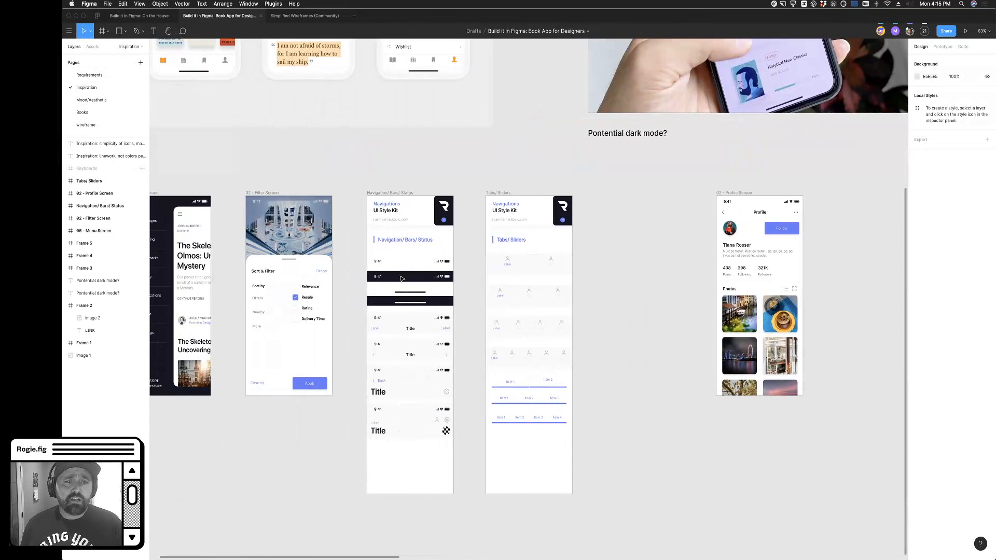
{"action": "left_click", "coordinate": [406, 193]}
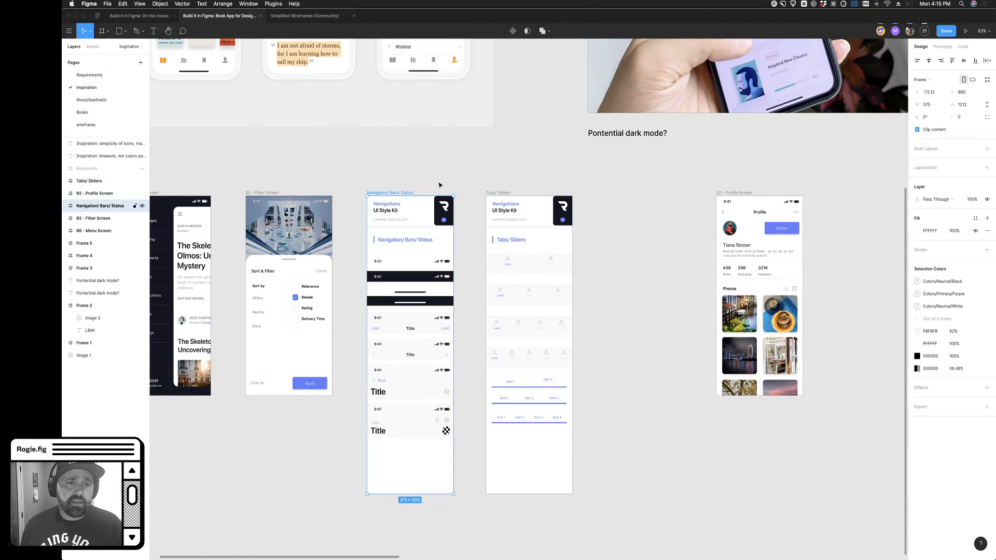
{"action": "left_click", "coordinate": [384, 224], "text": "super"}
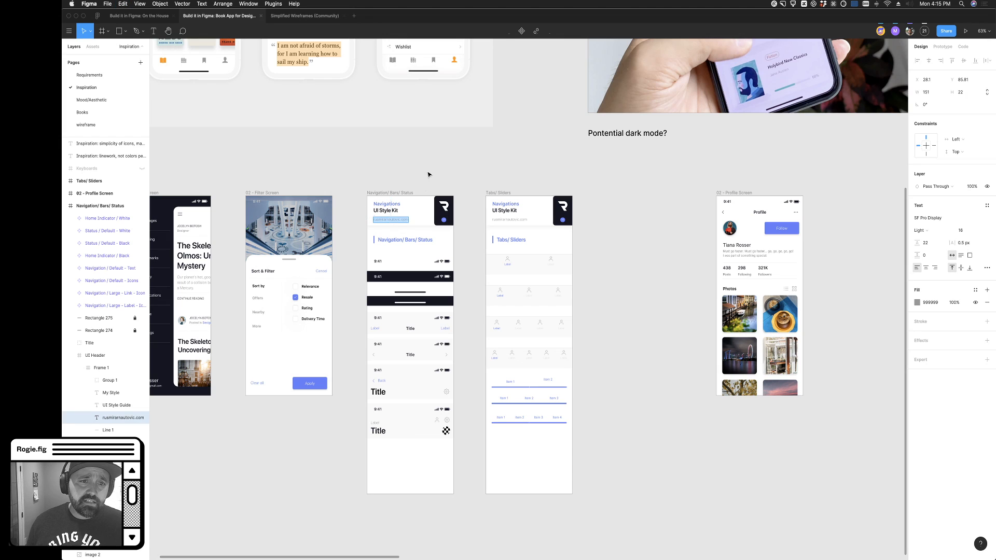
{"action": "left_click", "coordinate": [402, 177]}
{"action": "left_click", "coordinate": [390, 218], "text": "super"}
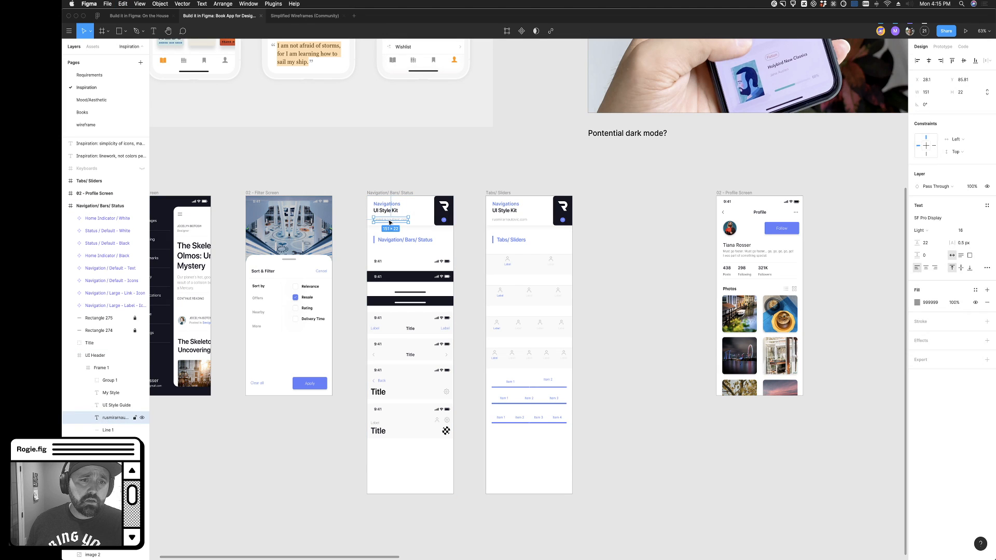
{"action": "left_click", "coordinate": [536, 31]}
{"action": "key", "text": "super+v"}
{"action": "key", "text": "Return"}
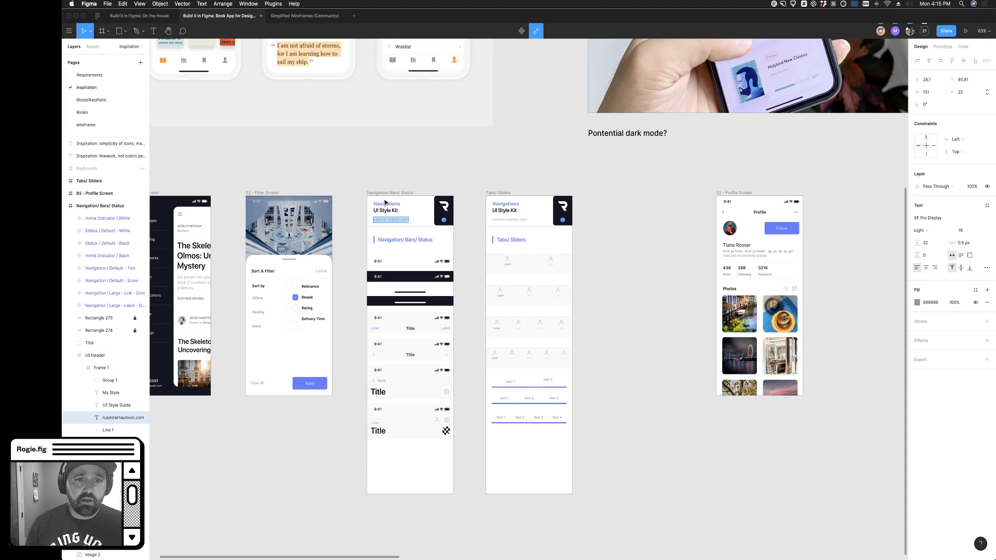
Link the website text in the Tabs/ Sliders frame's header to the same website, check the link and deselect the text
{"action": "left_click", "coordinate": [505, 222], "text": "super"}
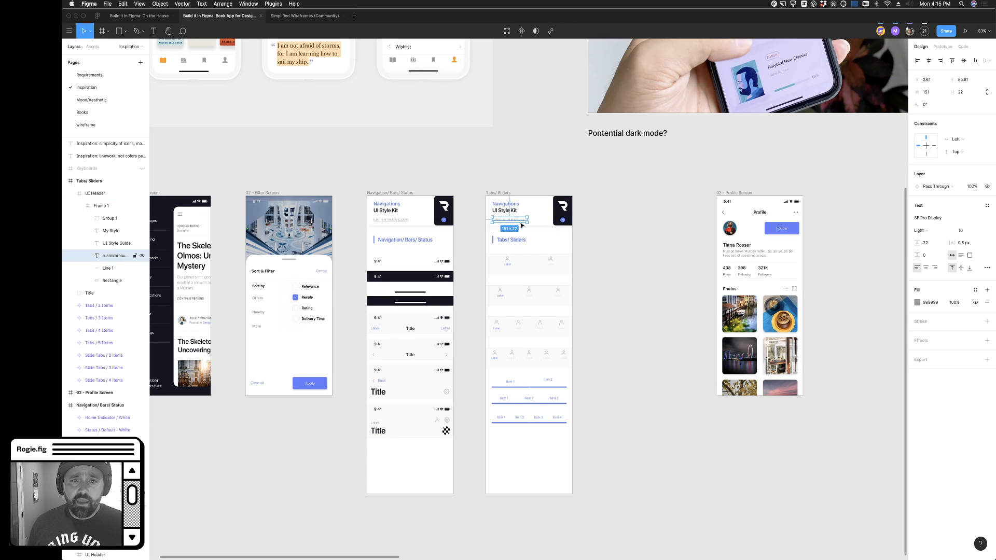
{"action": "left_click", "coordinate": [537, 31]}
{"action": "key", "text": "super+v"}
{"action": "key", "text": "Return"}
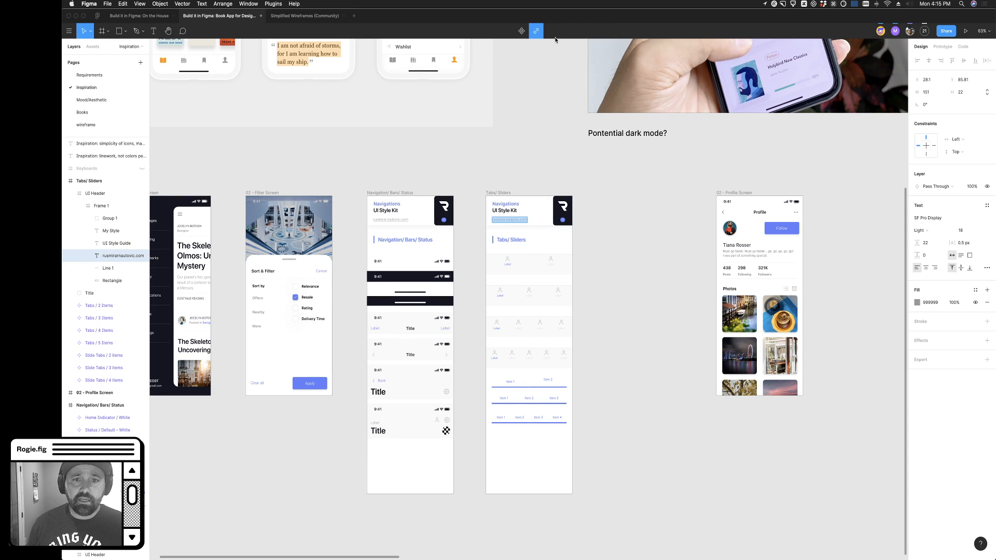
{"action": "key", "text": "Escape"}
{"action": "mouse_move", "coordinate": [517, 223]}
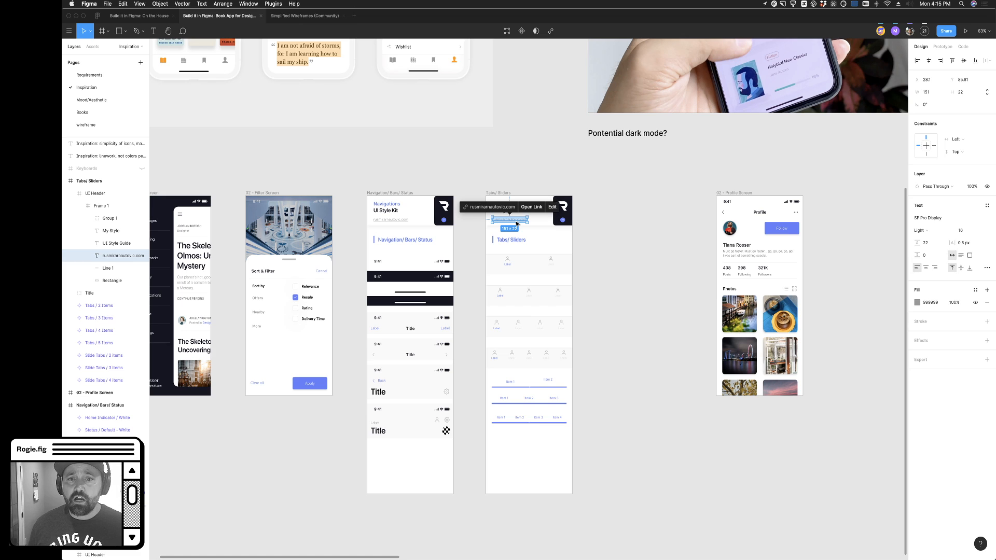
{"action": "left_click", "coordinate": [649, 244]}
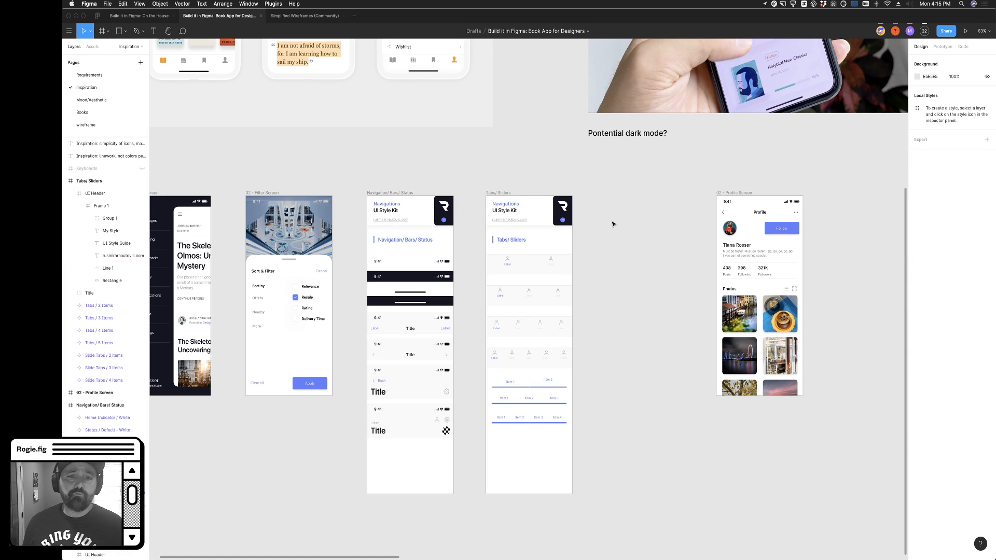
Move the 02 - Profile Screen frame close beside the Tabs/ Sliders frame at X 906, keeping it aligned with the row
{"action": "scroll", "coordinate": [646, 375], "scroll_direction": "left", "scroll_amount": 5}
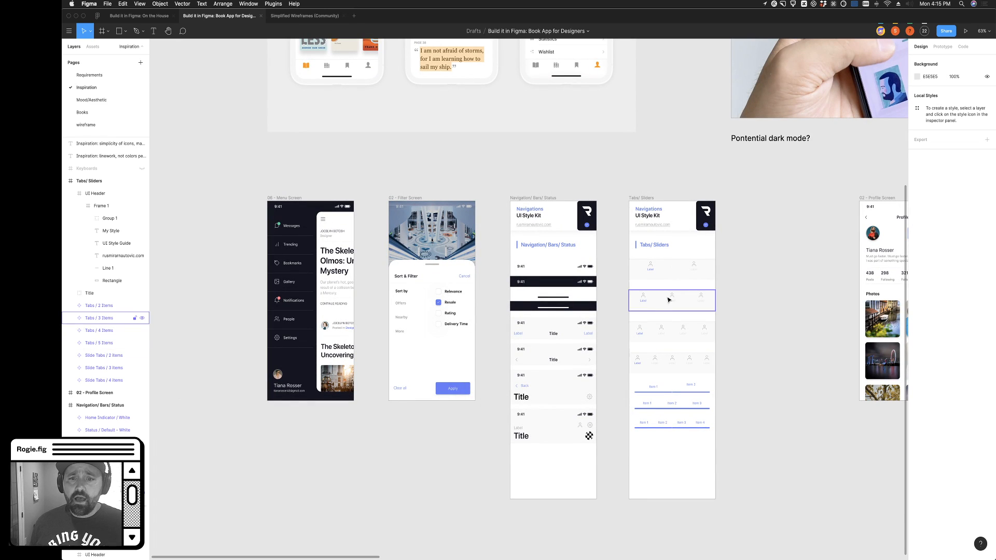
{"action": "scroll", "coordinate": [646, 375], "scroll_direction": "right", "scroll_amount": 3}
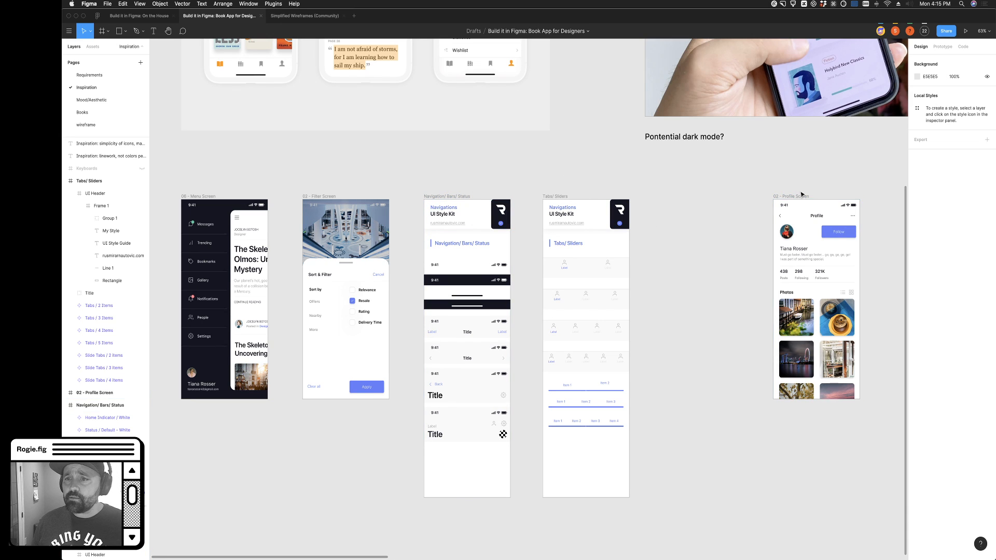
{"action": "left_click_drag", "start_coordinate": [799, 199], "coordinate": [675, 201]}
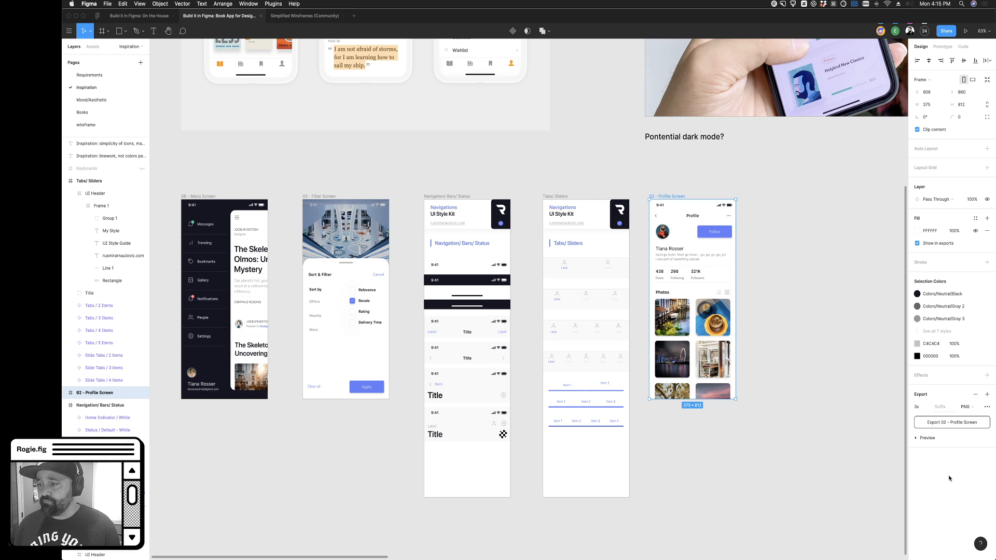
{"action": "left_click", "coordinate": [314, 162]}
Try sliding the article panel over the menu in the 06 - Menu Screen frame, and undo the move
{"action": "scroll", "coordinate": [346, 162], "scroll_direction": "left", "scroll_amount": 3}
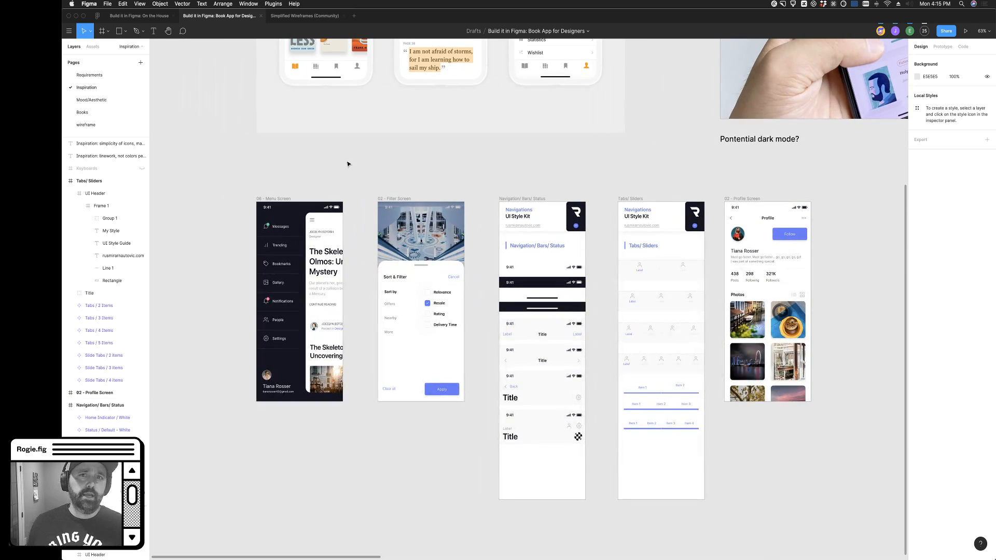
{"action": "scroll", "coordinate": [372, 174], "scroll_direction": "left", "scroll_amount": 3}
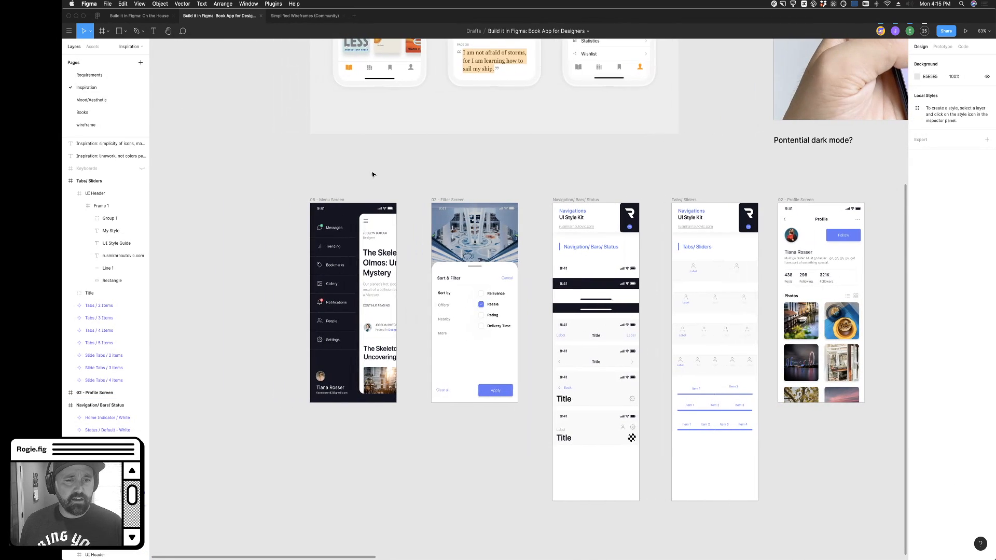
{"action": "scroll", "coordinate": [372, 174], "scroll_direction": "left", "scroll_amount": 2}
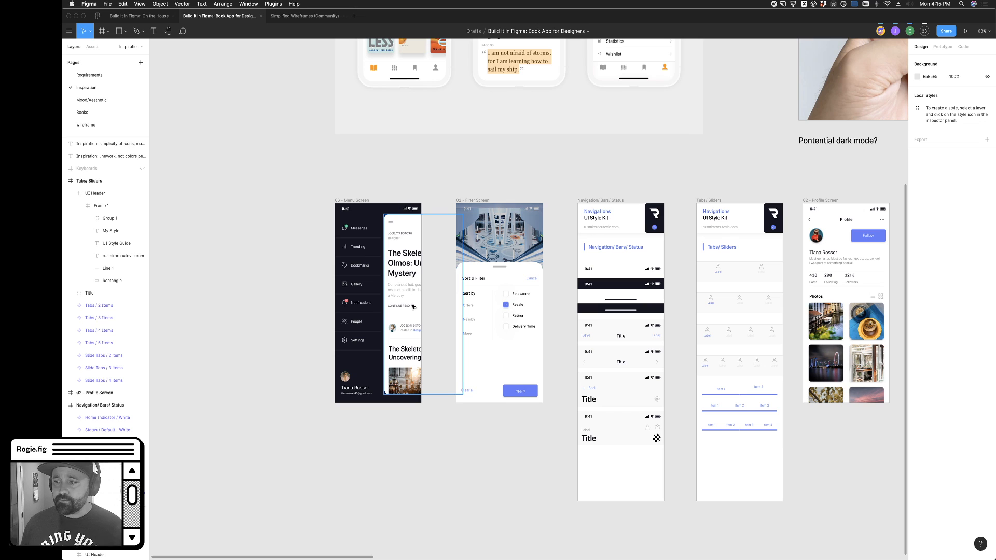
{"action": "left_click", "coordinate": [346, 200]}
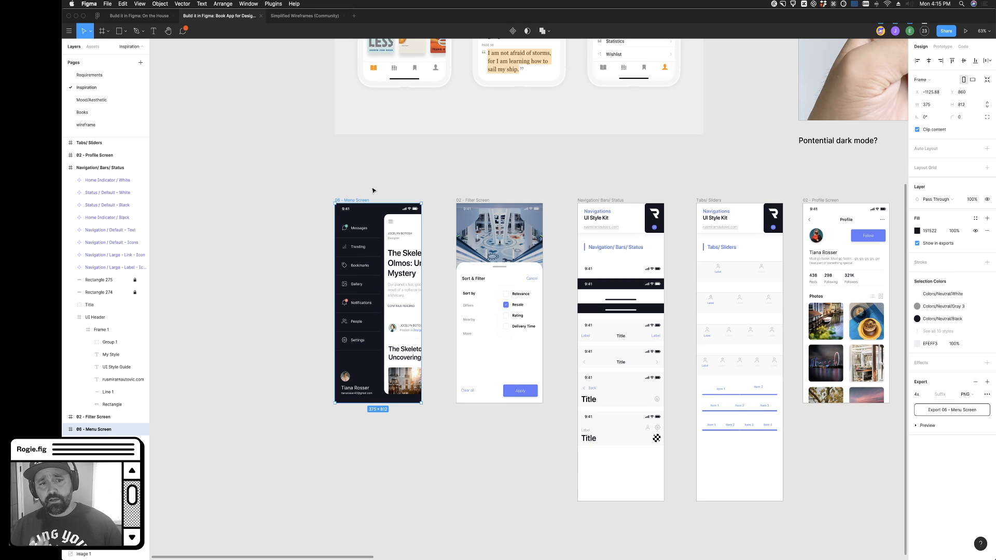
{"action": "left_click_drag", "start_coordinate": [412, 273], "coordinate": [369, 274]}
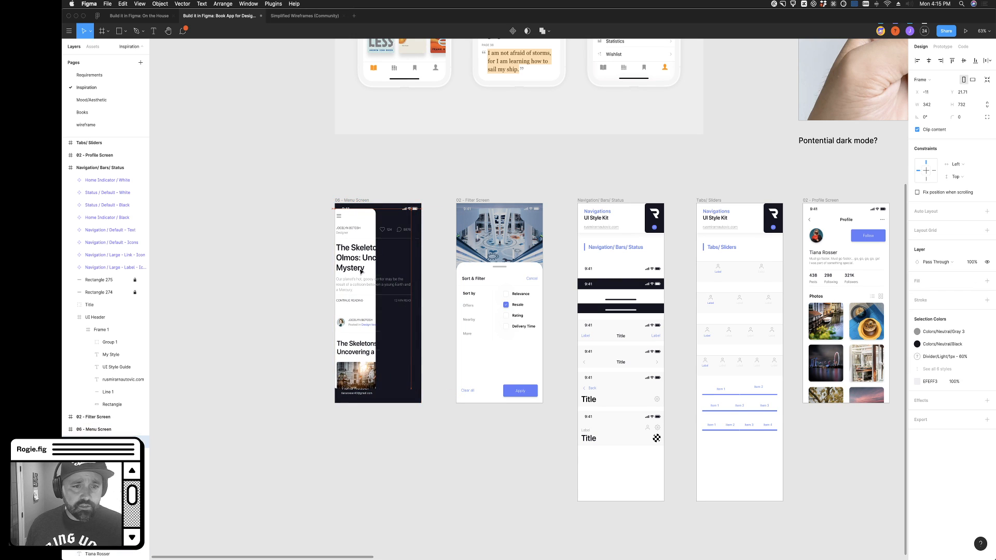
{"action": "key", "text": "super+z"}
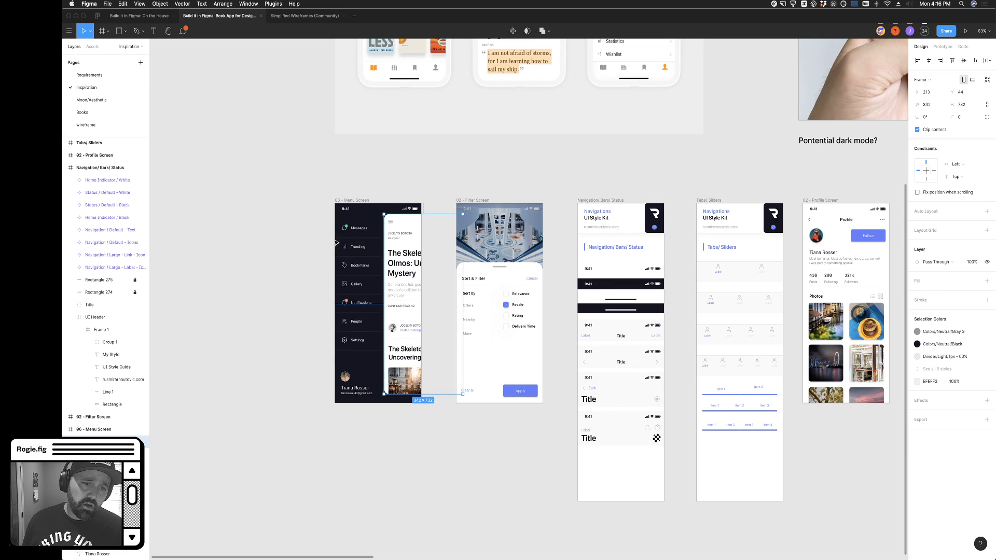
{"action": "left_click", "coordinate": [429, 440]}
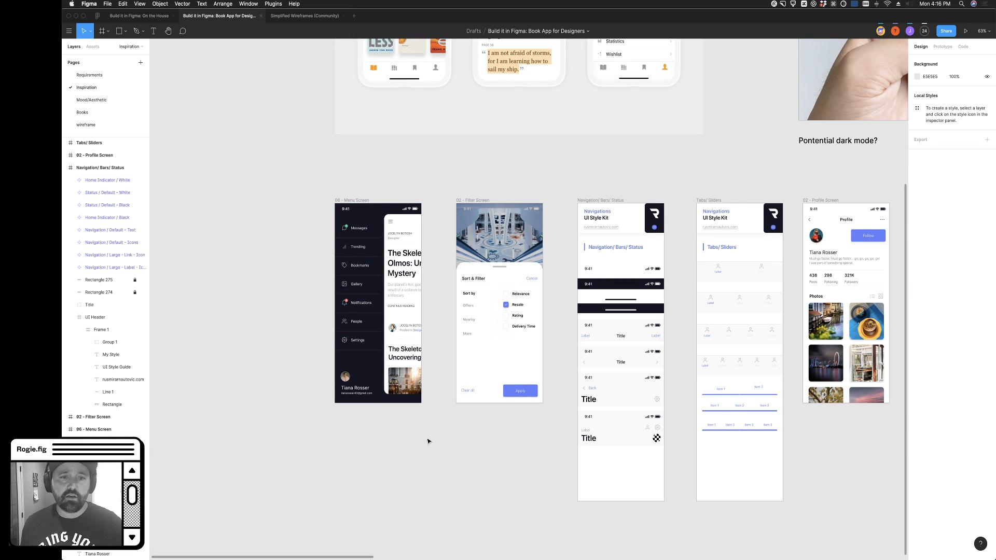
{"action": "left_click", "coordinate": [410, 317]}
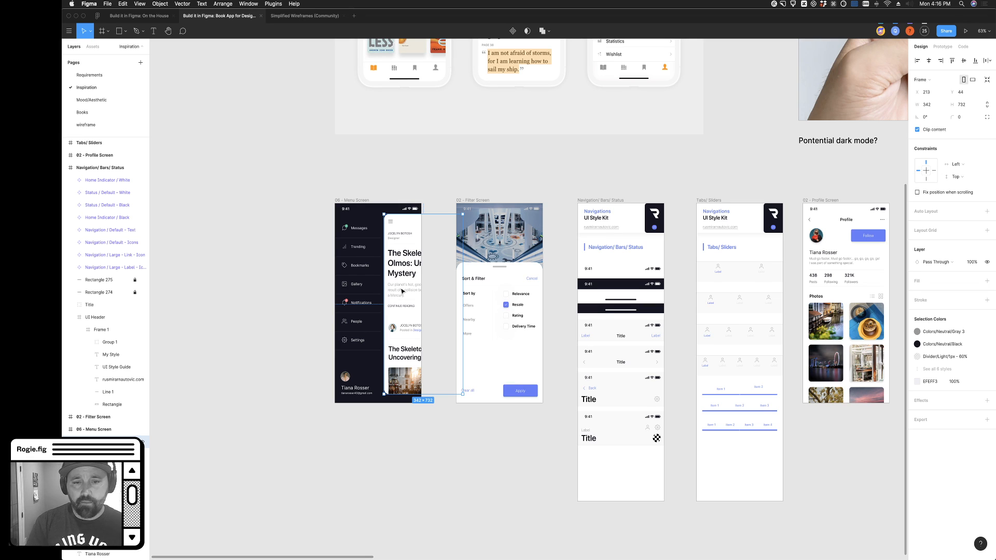
{"action": "left_click", "coordinate": [300, 257]}
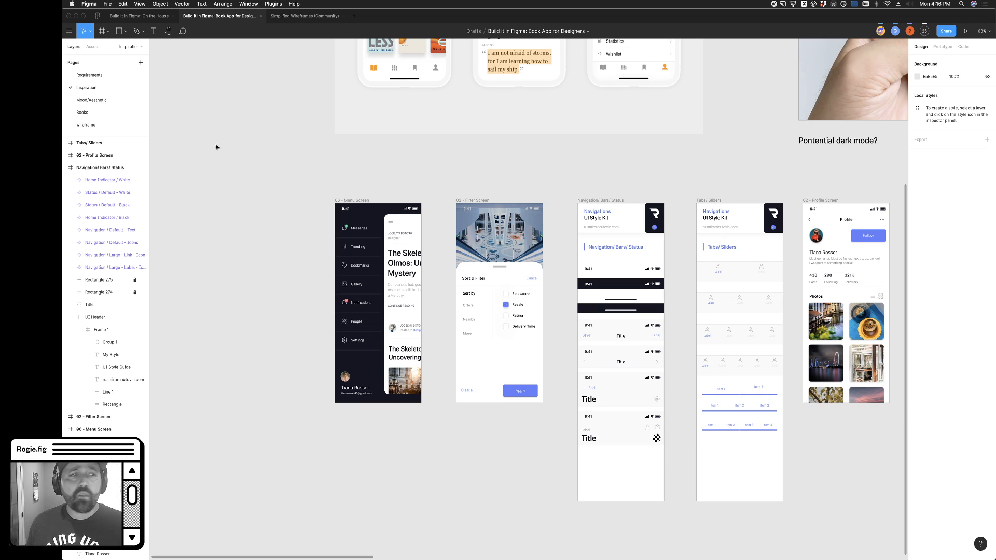
Open the Mood/Aesthetic page and examine the line icon image and the tab bar references in Frame 2 and Frame 3
{"action": "left_click", "coordinate": [119, 101]}
{"action": "scroll", "coordinate": [723, 465], "scroll_direction": "down", "scroll_amount": 3}
{"action": "scroll", "coordinate": [722, 465], "scroll_direction": "down", "scroll_amount": 1}
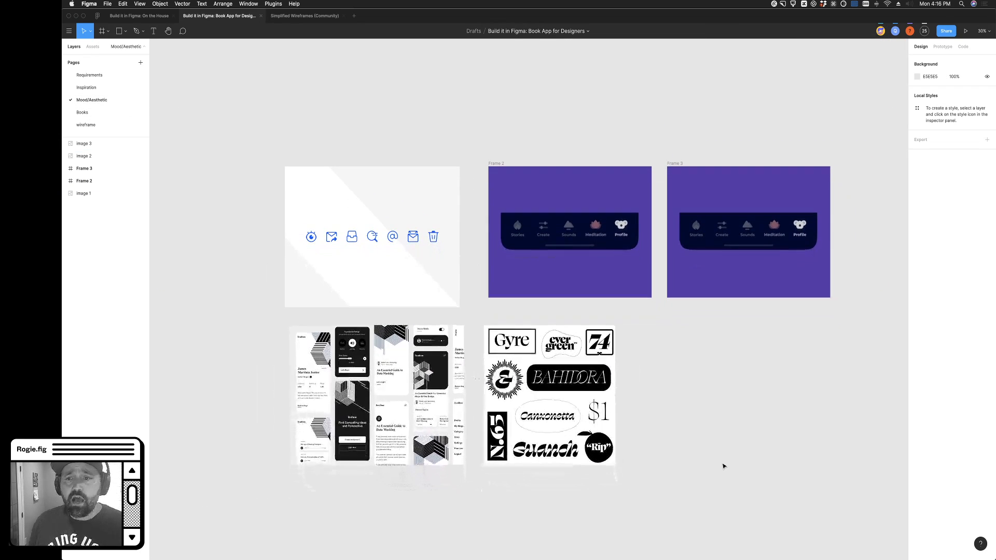
{"action": "scroll", "coordinate": [638, 359], "scroll_direction": "right", "scroll_amount": 2}
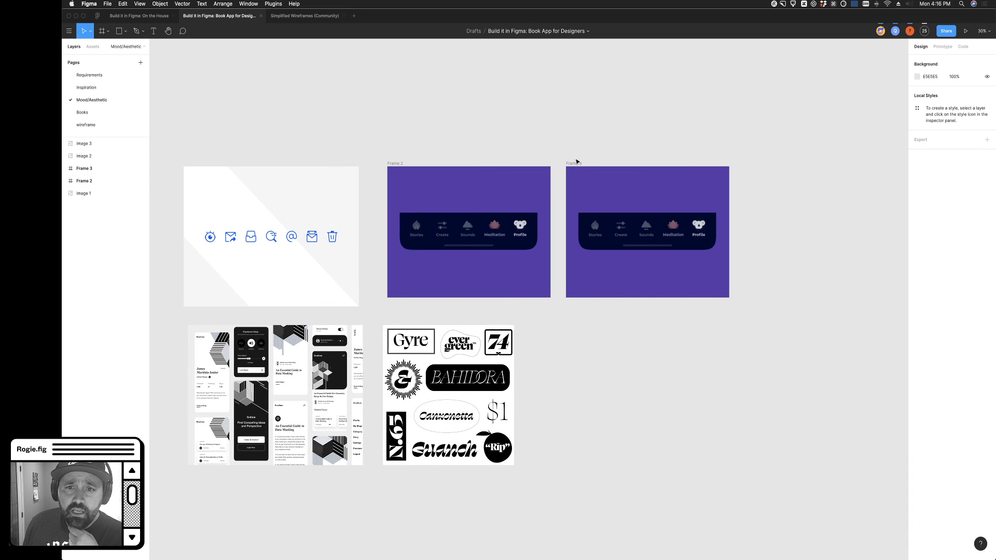
{"action": "left_click", "coordinate": [579, 162]}
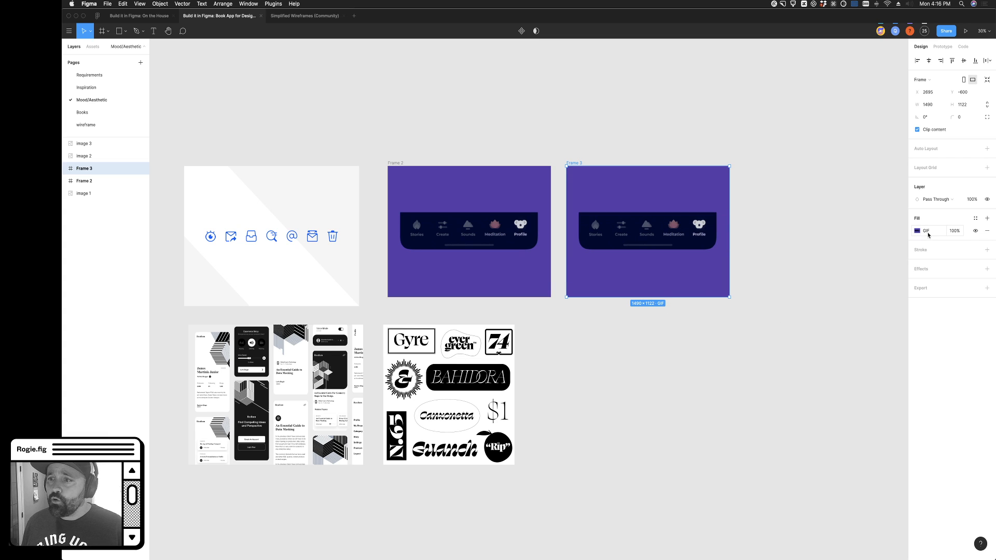
{"action": "left_click", "coordinate": [395, 162]}
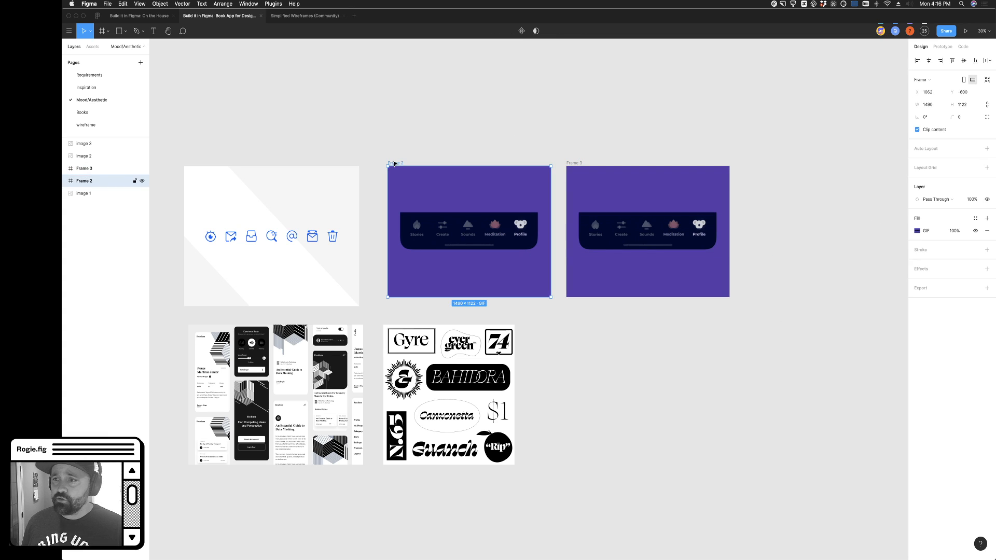
{"action": "left_click", "coordinate": [346, 154]}
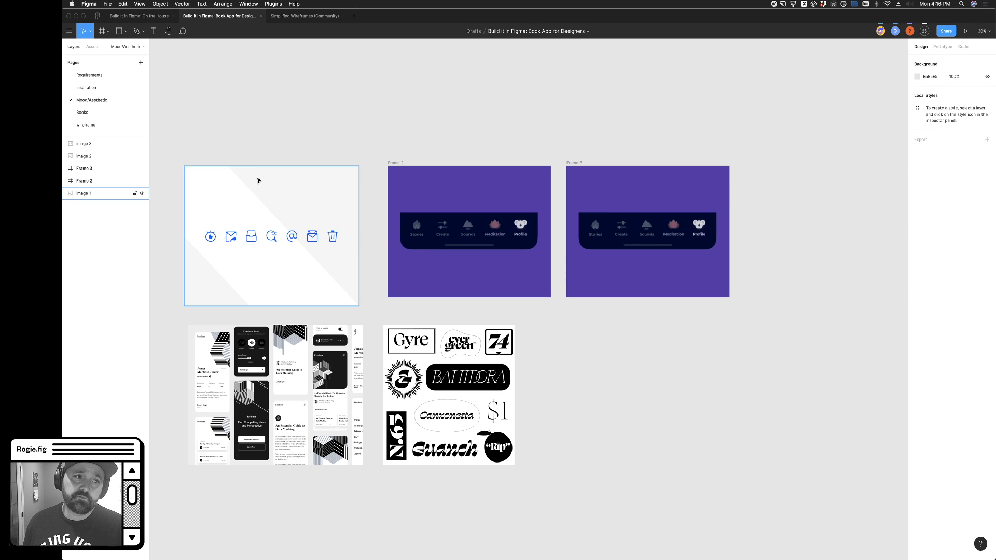
{"action": "left_click", "coordinate": [260, 182]}
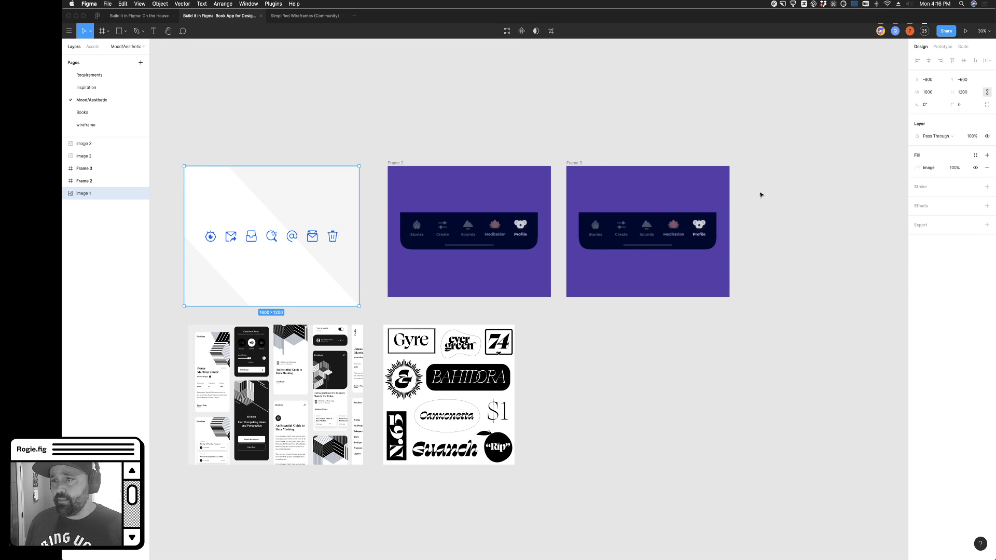
Open the GIF fill settings of Frame 3 and play the tab bar animation preview
{"action": "left_click", "coordinate": [574, 164]}
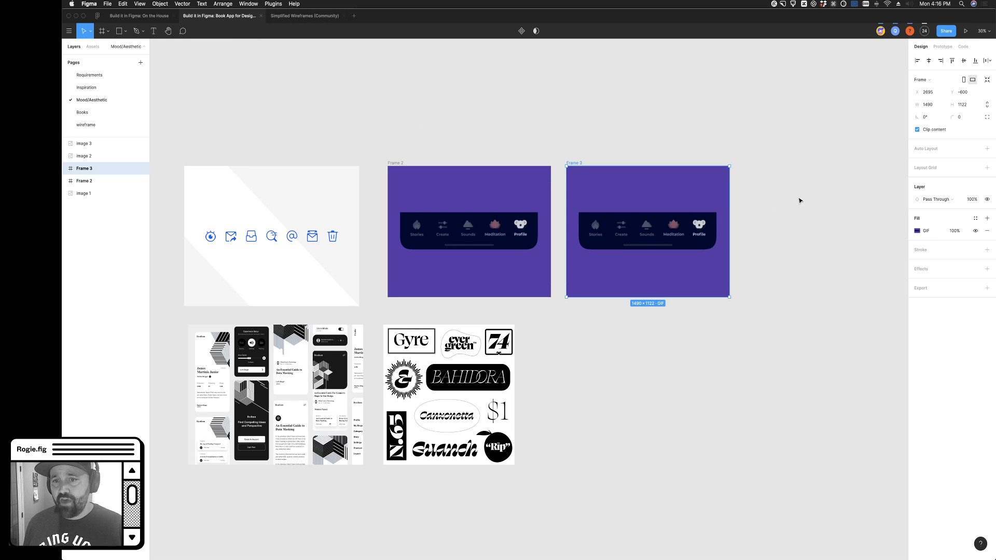
{"action": "left_click", "coordinate": [917, 231]}
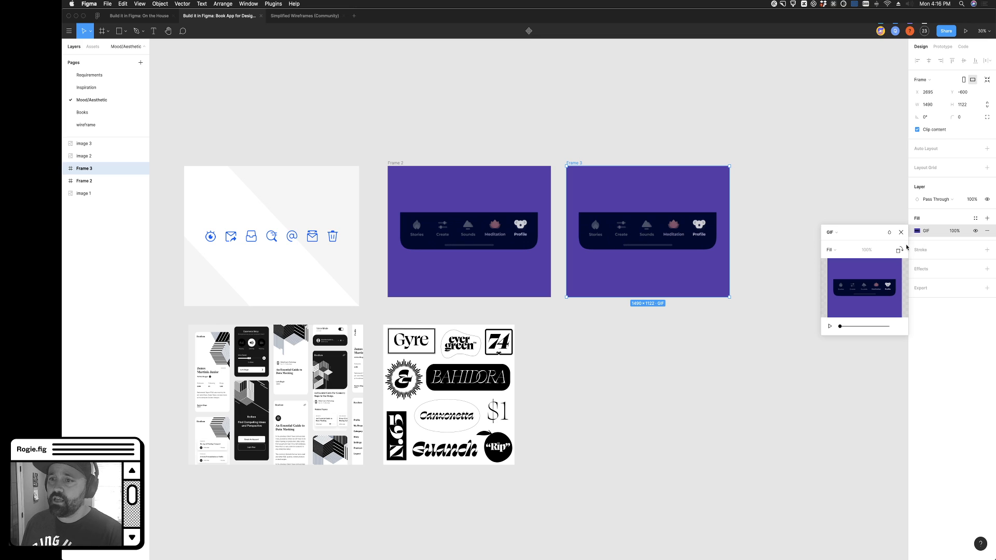
{"action": "left_click", "coordinate": [830, 327]}
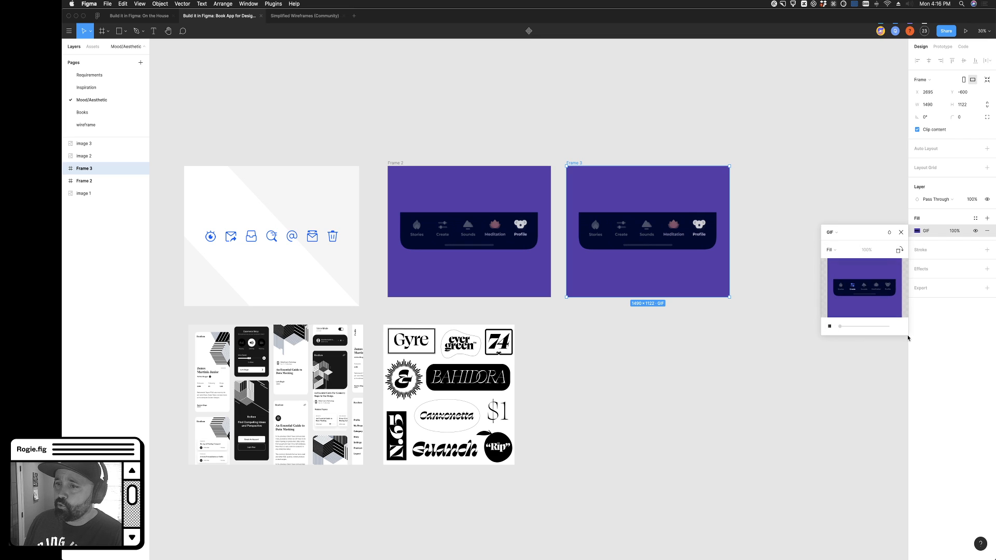
Close the GIF fill settings and deselect Frame 3
{"action": "left_click_drag", "start_coordinate": [813, 338], "coordinate": [830, 337]}
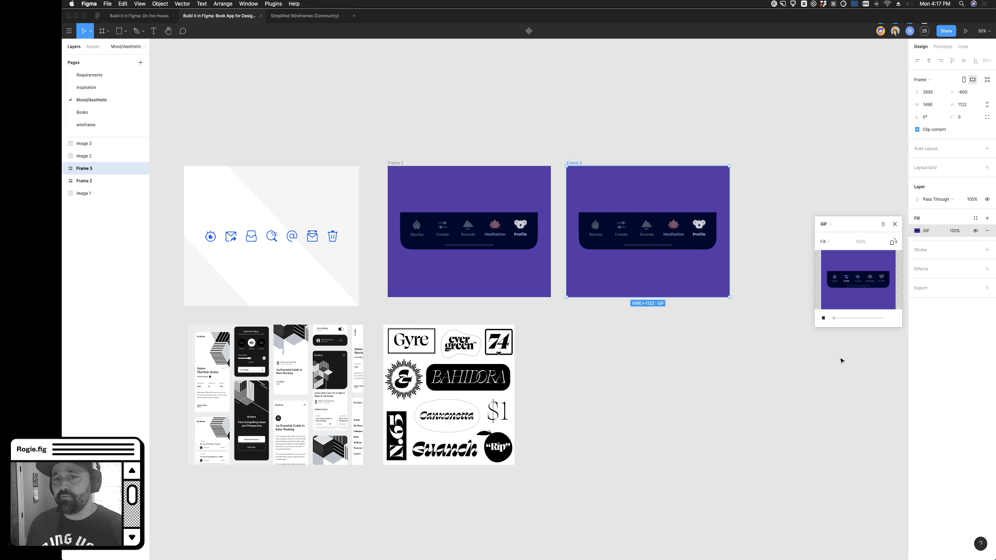
{"action": "left_click", "coordinate": [689, 352]}
{"action": "scroll", "coordinate": [799, 306], "scroll_direction": "left", "scroll_amount": 5}
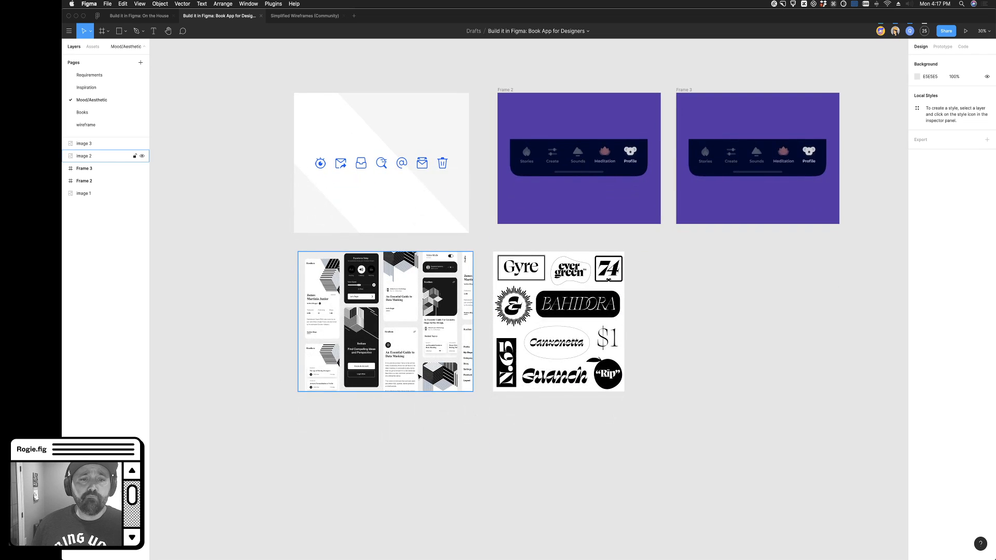
Examine the black-and-white reading app screens in image 2 and the typographic logo samples in image 3
{"action": "scroll", "coordinate": [426, 410], "scroll_direction": "up", "scroll_amount": 3}
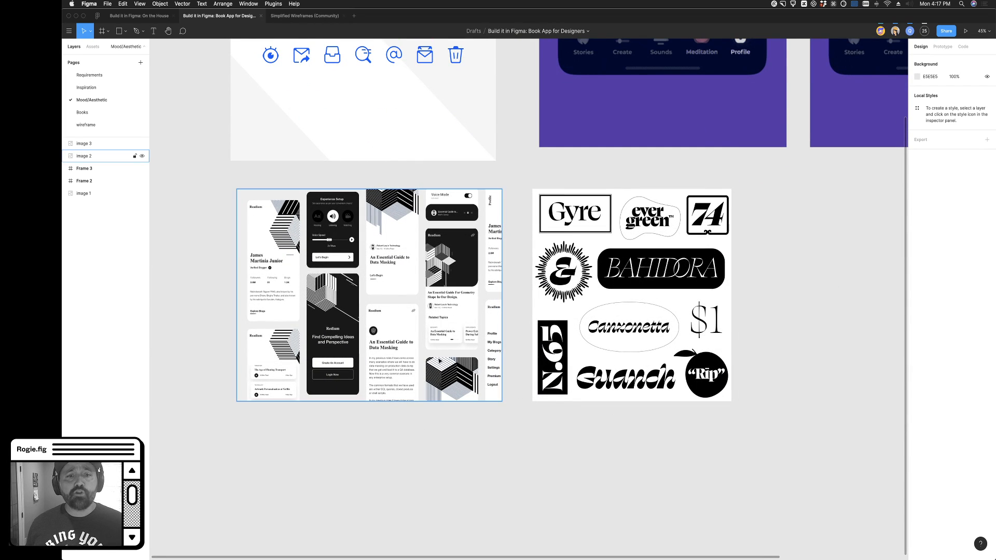
{"action": "left_click", "coordinate": [88, 143]}
{"action": "left_click", "coordinate": [467, 347]}
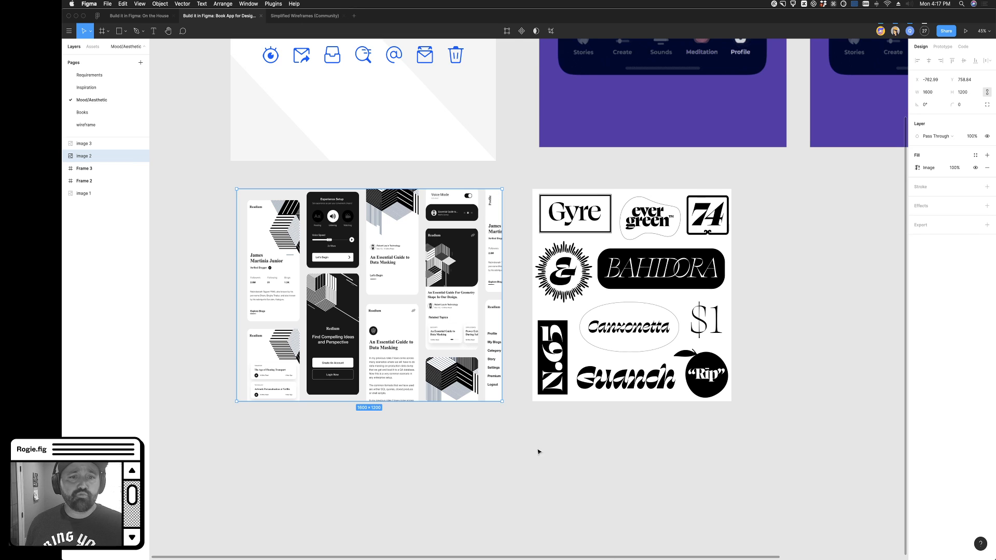
{"action": "scroll", "coordinate": [497, 441], "scroll_direction": "down", "scroll_amount": 3}
{"action": "left_click", "coordinate": [498, 443]}
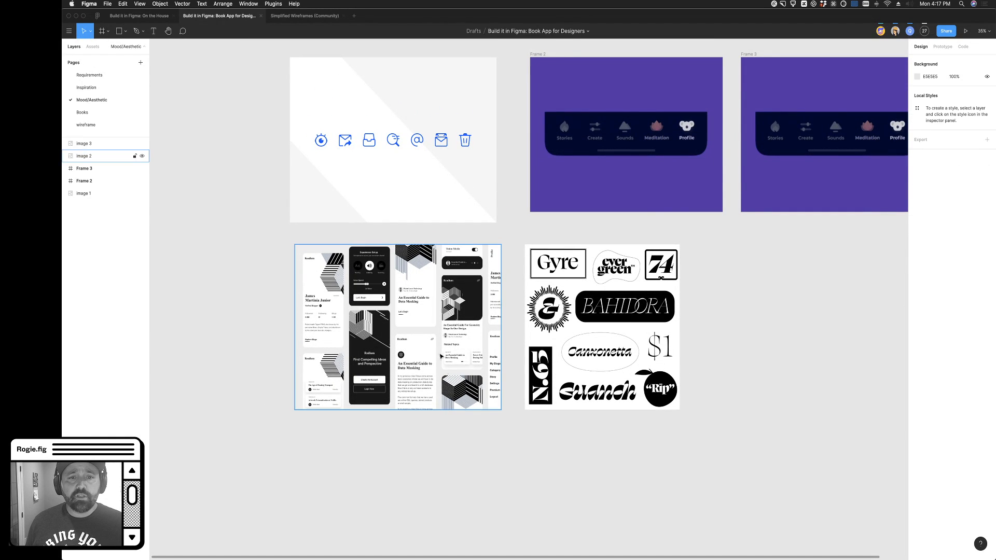
{"action": "left_click", "coordinate": [444, 360]}
{"action": "left_click", "coordinate": [640, 393]}
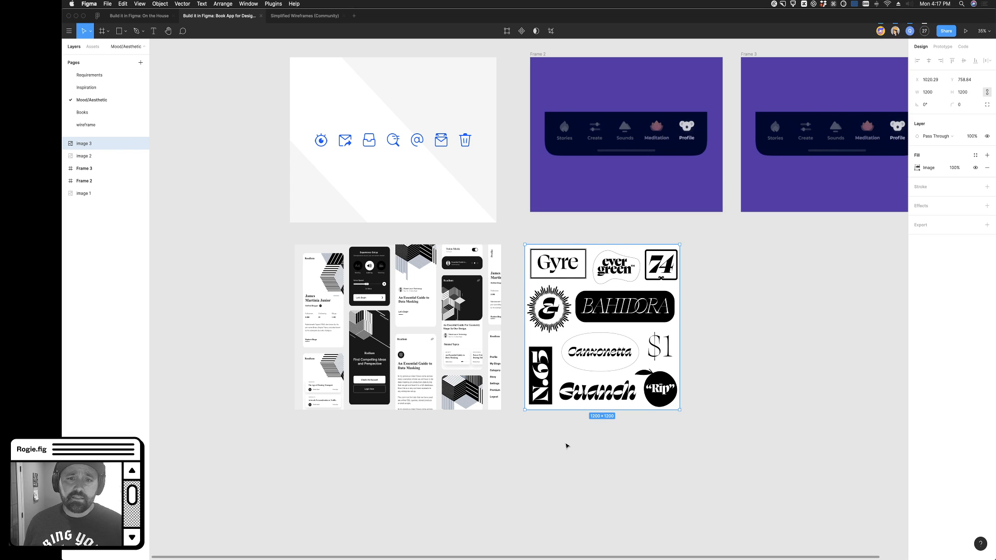
{"action": "scroll", "coordinate": [567, 446], "scroll_direction": "down", "scroll_amount": 1}
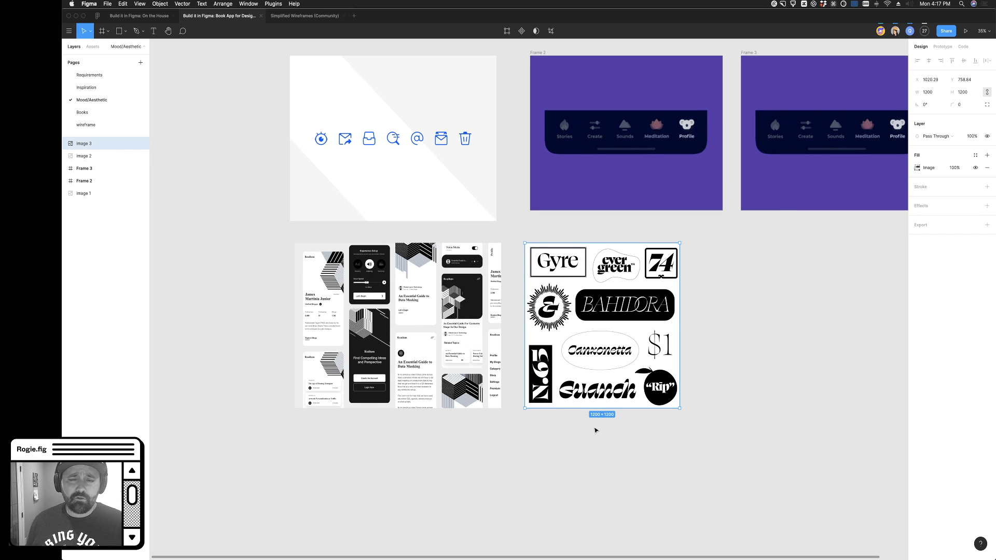
{"action": "scroll", "coordinate": [596, 429], "scroll_direction": "up", "scroll_amount": 3}
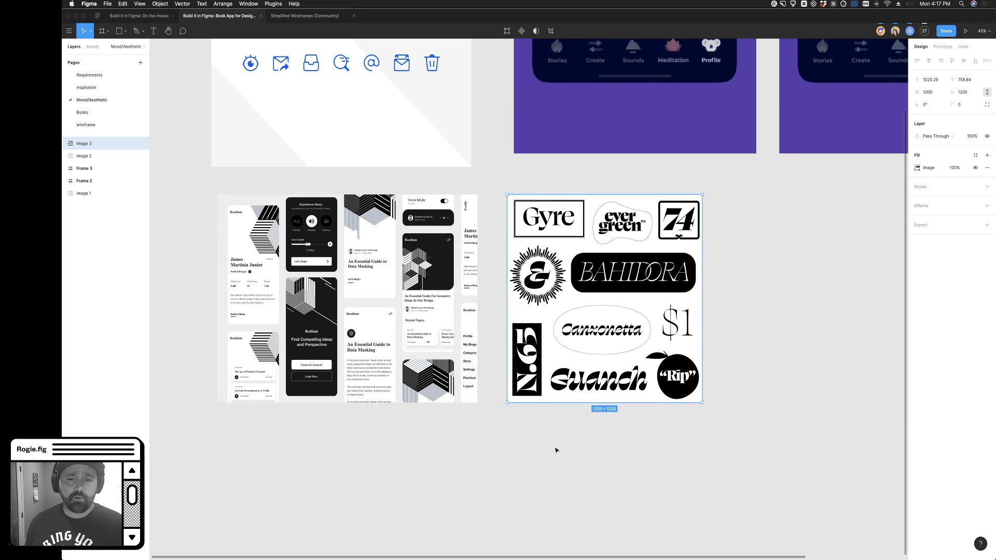
{"action": "scroll", "coordinate": [556, 451], "scroll_direction": "down", "scroll_amount": 2}
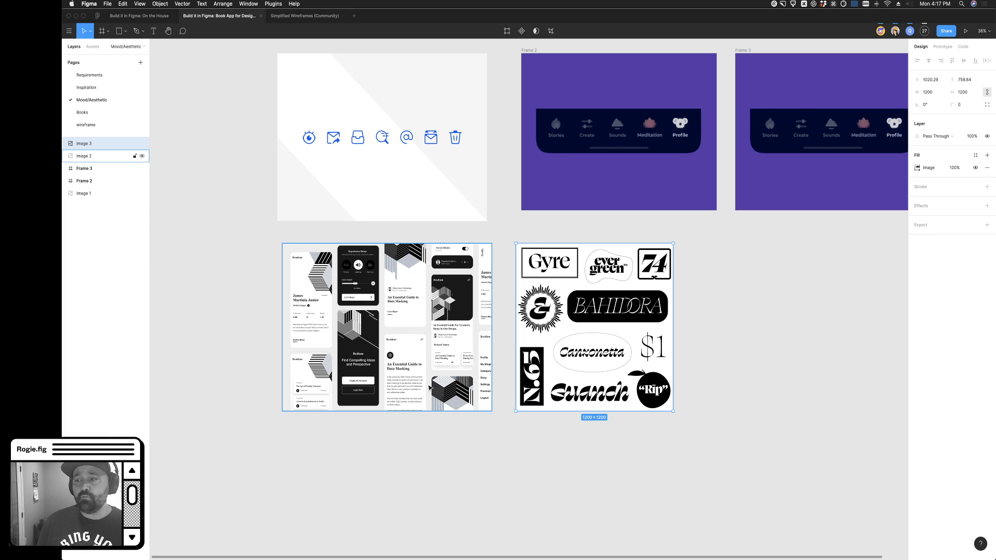
{"action": "left_click", "coordinate": [480, 436]}
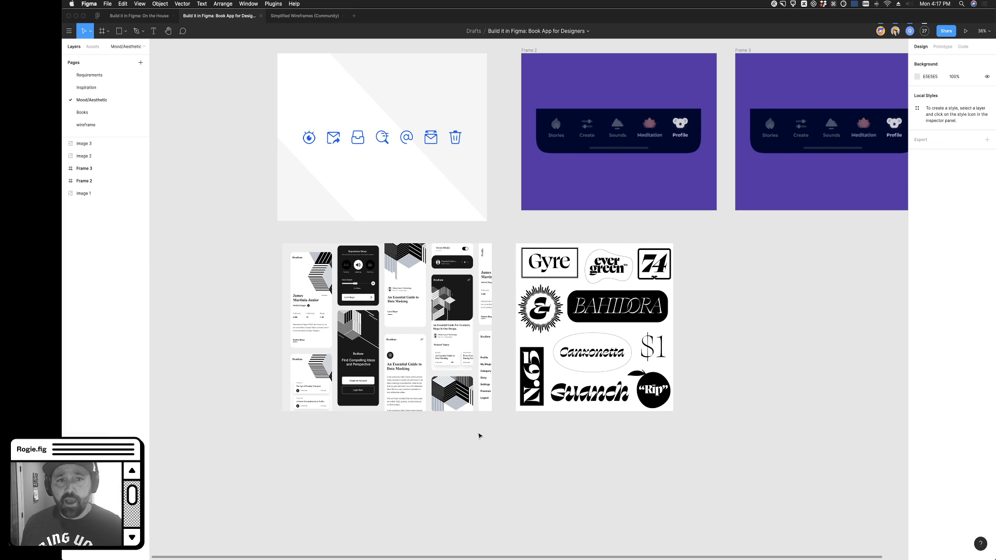
{"action": "scroll", "coordinate": [479, 436], "scroll_direction": "down", "scroll_amount": 5}
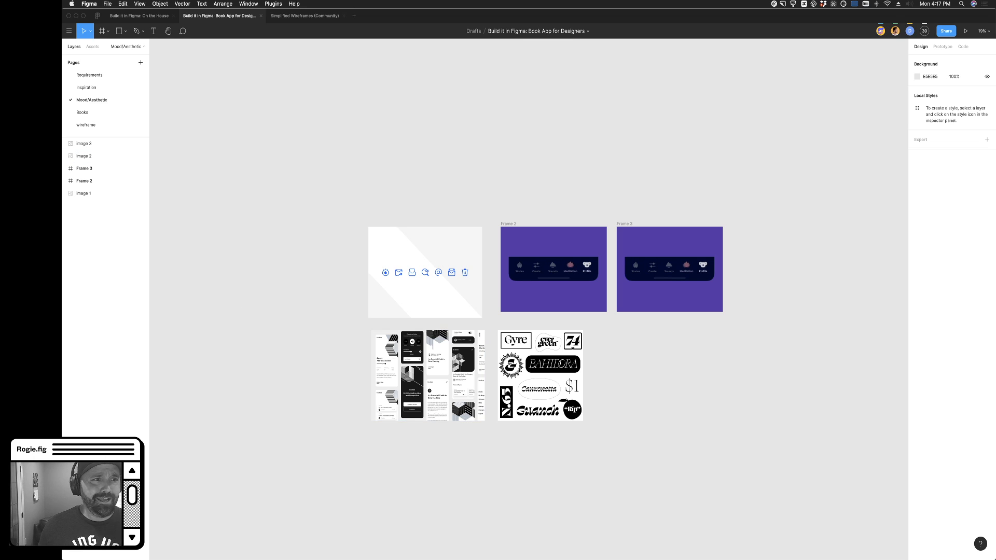
Open the Books page and move the black-and-white patterned cover and the Parks cover closer to the Graphic Standards System cover
{"action": "left_click", "coordinate": [92, 113]}
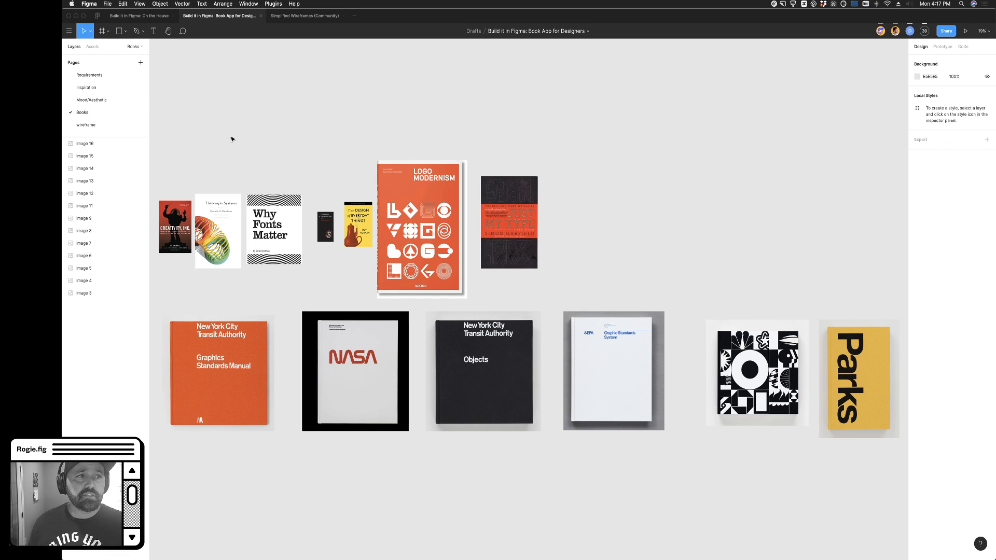
{"action": "scroll", "coordinate": [378, 127], "scroll_direction": "left", "scroll_amount": 3}
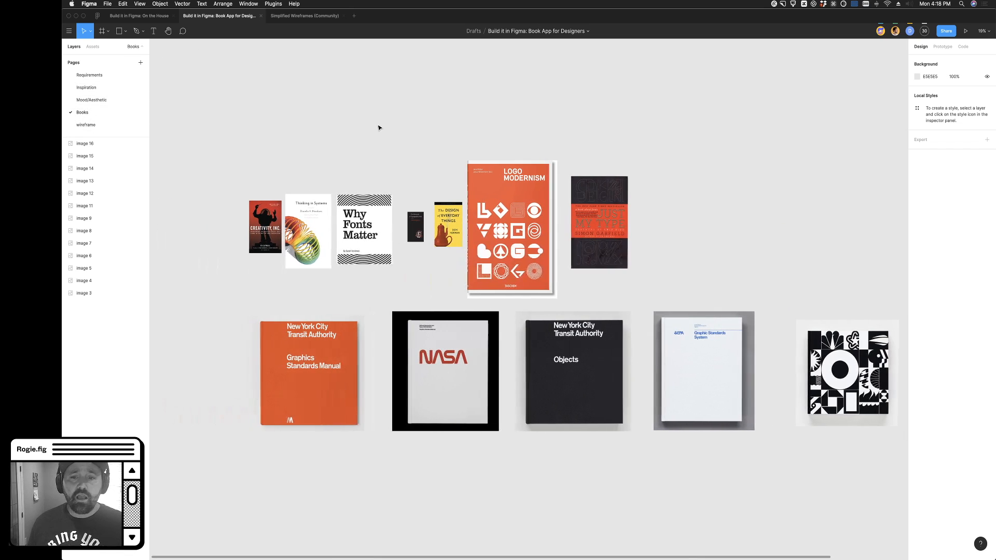
{"action": "scroll", "coordinate": [516, 313], "scroll_direction": "down", "scroll_amount": 3}
{"action": "left_click_drag", "start_coordinate": [277, 155], "coordinate": [703, 434]}
{"action": "scroll", "coordinate": [706, 435], "scroll_direction": "right", "scroll_amount": 1}
{"action": "left_click", "coordinate": [788, 447]}
{"action": "left_click_drag", "start_coordinate": [832, 419], "coordinate": [751, 357]}
{"action": "left_click_drag", "start_coordinate": [750, 357], "coordinate": [728, 356]}
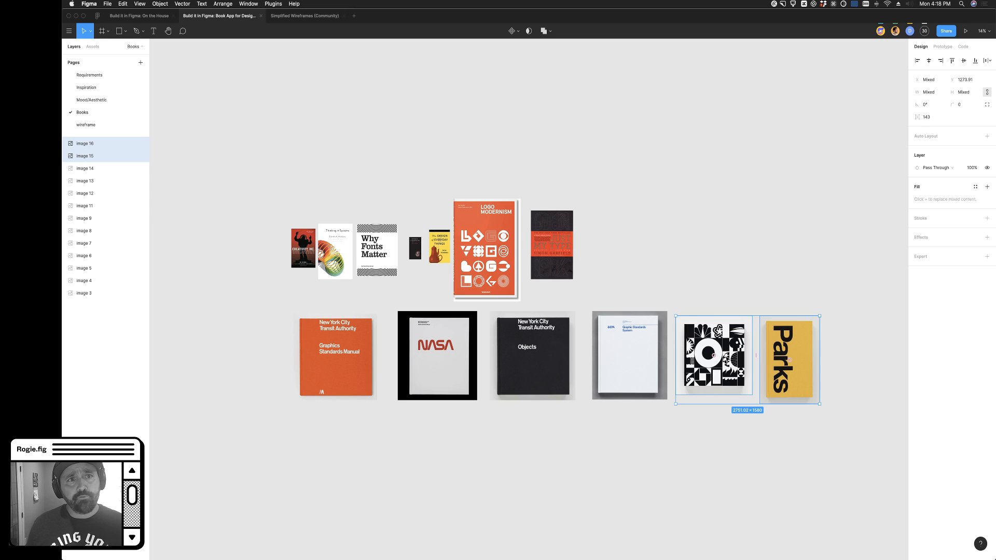
Select all the book covers in both rows to review the collection, and clear the selection
{"action": "left_click_drag", "start_coordinate": [251, 168], "coordinate": [861, 461]}
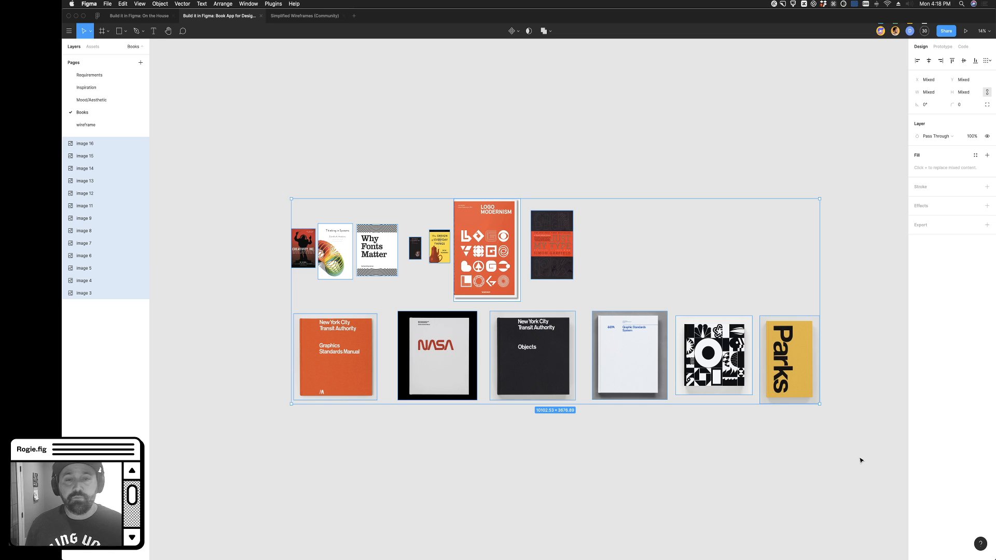
{"action": "left_click", "coordinate": [351, 146]}
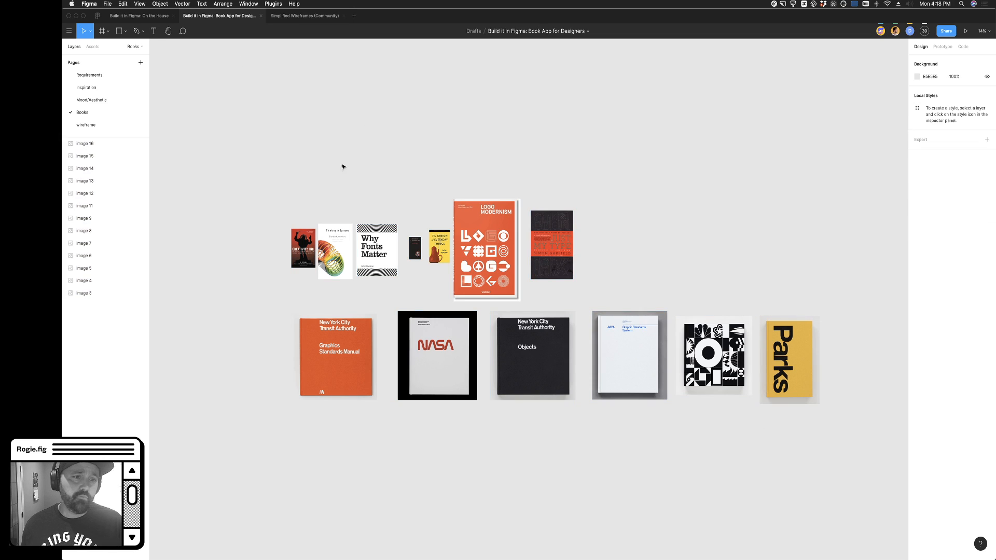
{"action": "left_click_drag", "start_coordinate": [329, 261], "coordinate": [334, 261]}
{"action": "scroll", "coordinate": [335, 257], "scroll_direction": "down", "scroll_amount": 2}
{"action": "left_click", "coordinate": [278, 221]}
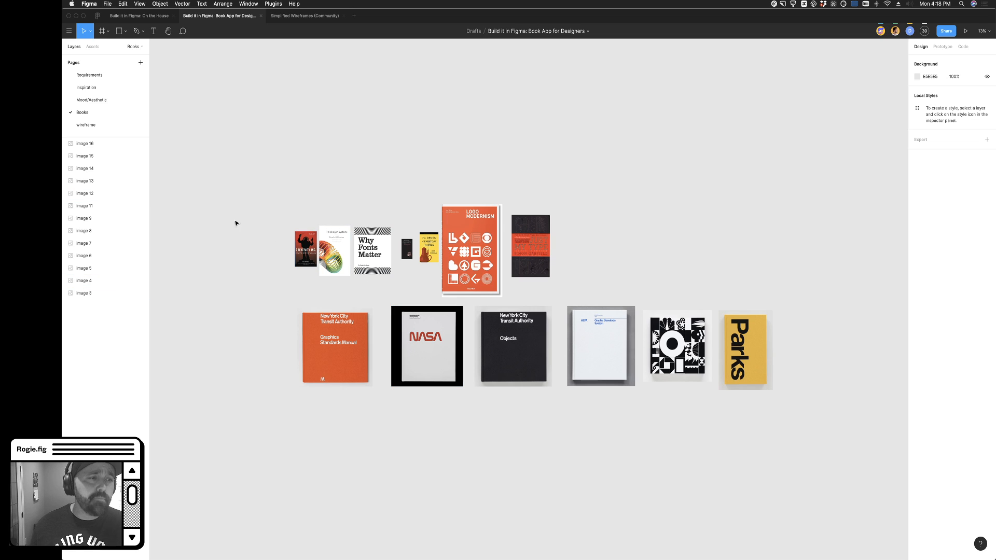
Rename the wireframe page as Wireframe and open it
{"action": "double_click", "coordinate": [92, 126]}
{"action": "type", "text": "Wireframe"}
{"action": "left_click", "coordinate": [270, 157]}
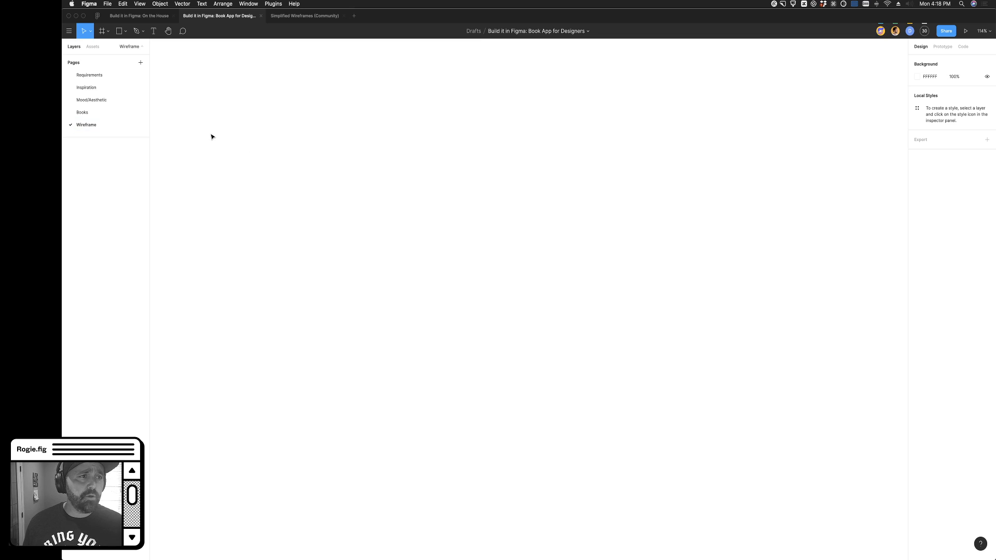
Open the Requirements page and examine the requirements list and the Add my book, Categories and Dark/Light mode feature idea cards
{"action": "left_click", "coordinate": [101, 78]}
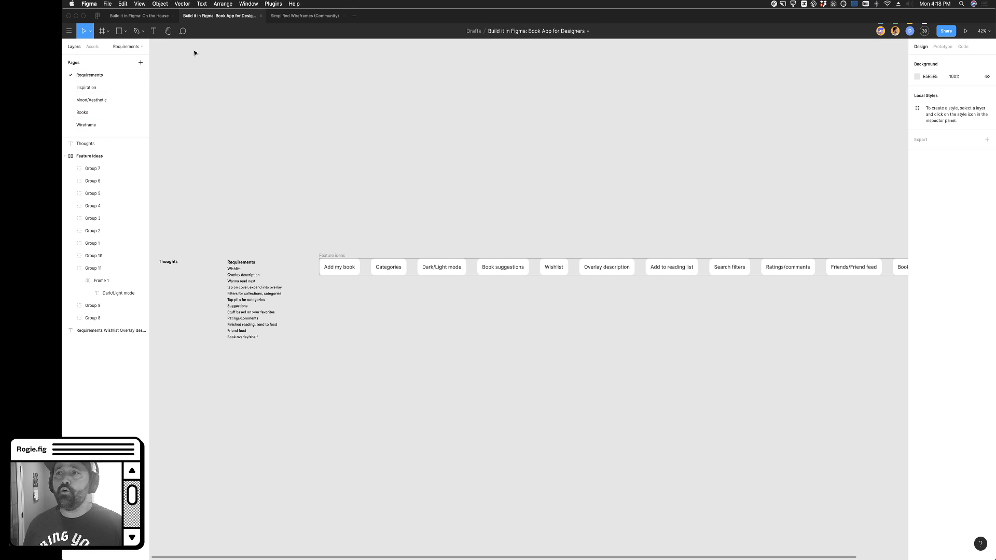
{"action": "scroll", "coordinate": [667, 129], "scroll_direction": "right", "scroll_amount": 5}
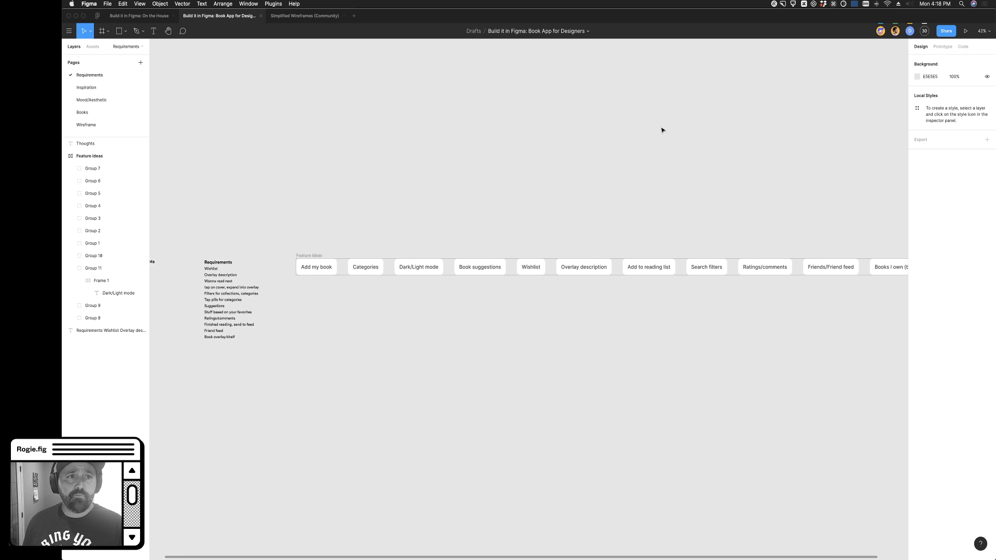
{"action": "scroll", "coordinate": [618, 171], "scroll_direction": "down", "scroll_amount": 3}
{"action": "scroll", "coordinate": [619, 171], "scroll_direction": "right", "scroll_amount": 1}
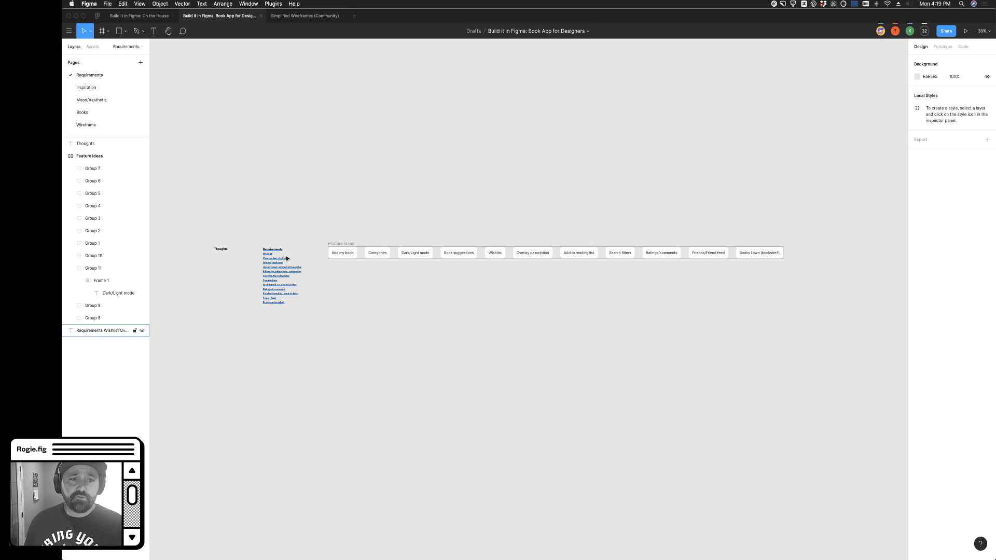
{"action": "left_click", "coordinate": [356, 257]}
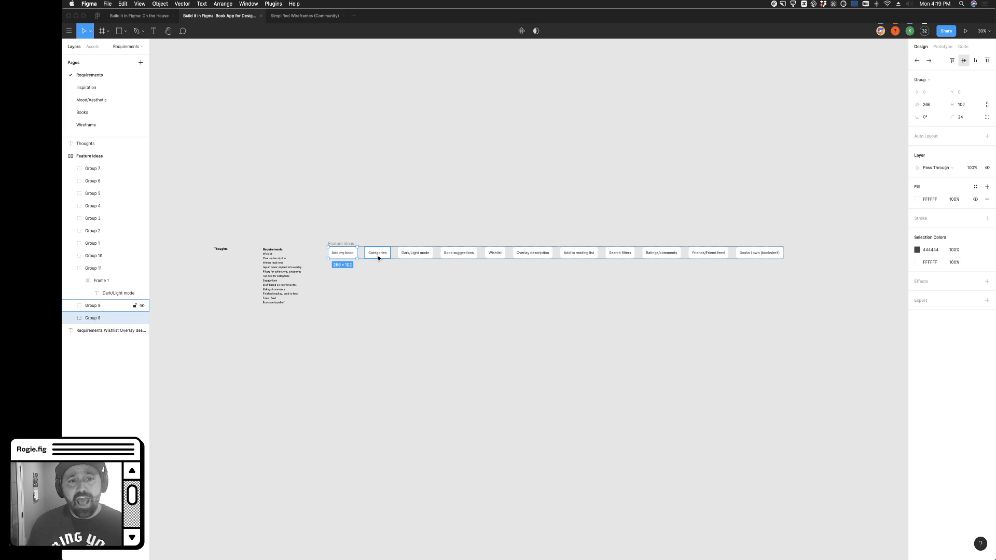
{"action": "left_click", "coordinate": [379, 258]}
{"action": "left_click", "coordinate": [423, 260]}
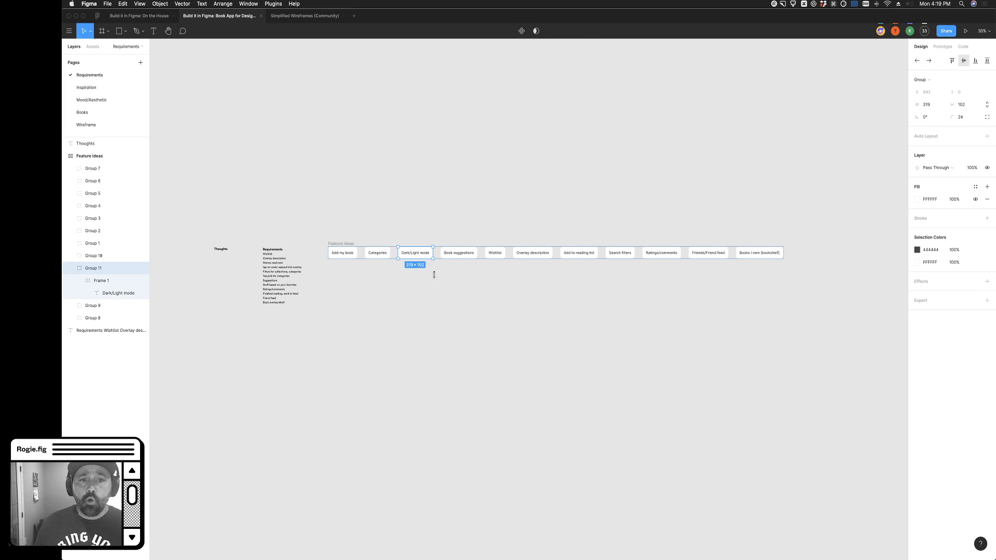
{"action": "left_click", "coordinate": [471, 321]}
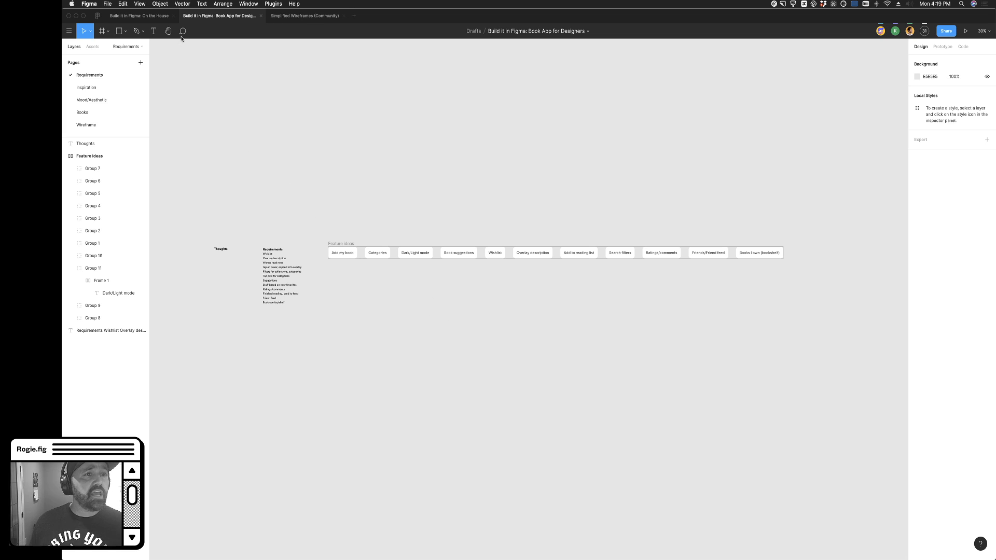
Post the comment "I want this!" on the Dark/Light mode card in the Feature ideas frame
{"action": "left_click", "coordinate": [403, 254]}
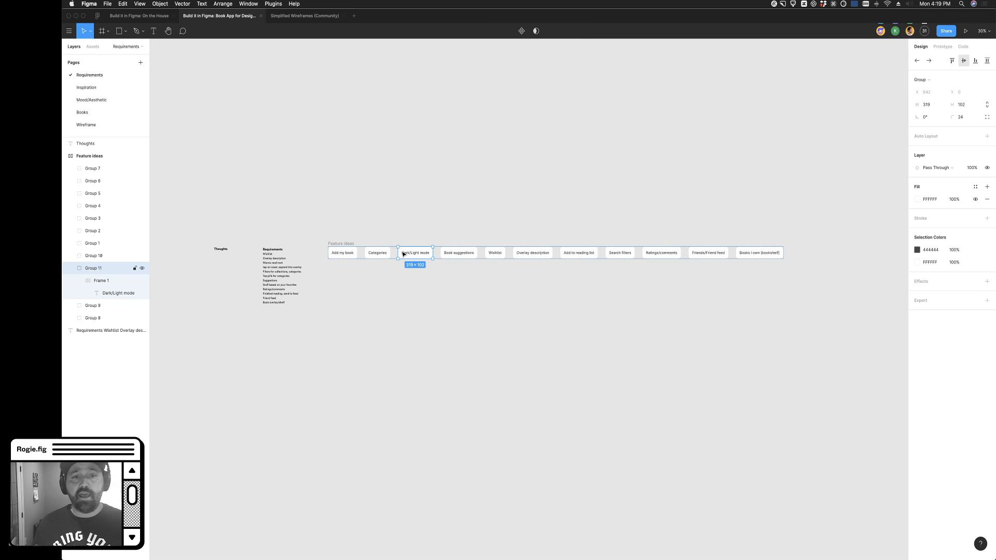
{"action": "left_click", "coordinate": [183, 31]}
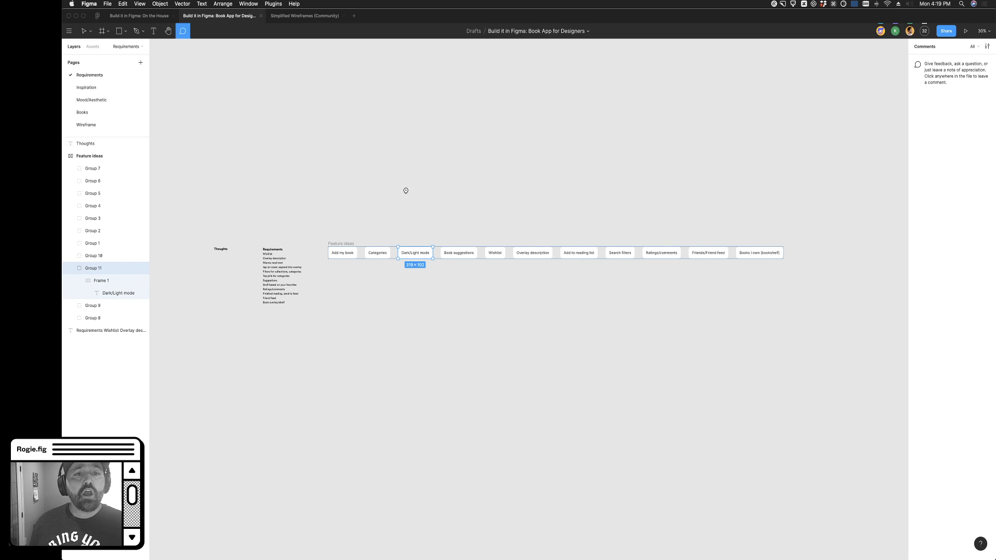
{"action": "left_click", "coordinate": [415, 246]}
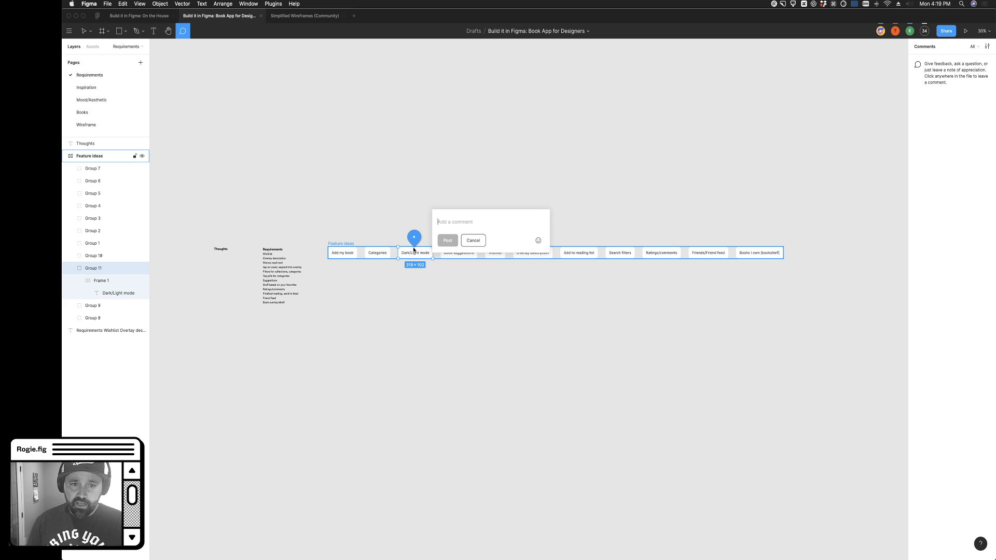
{"action": "type", "text": "I want this!"}
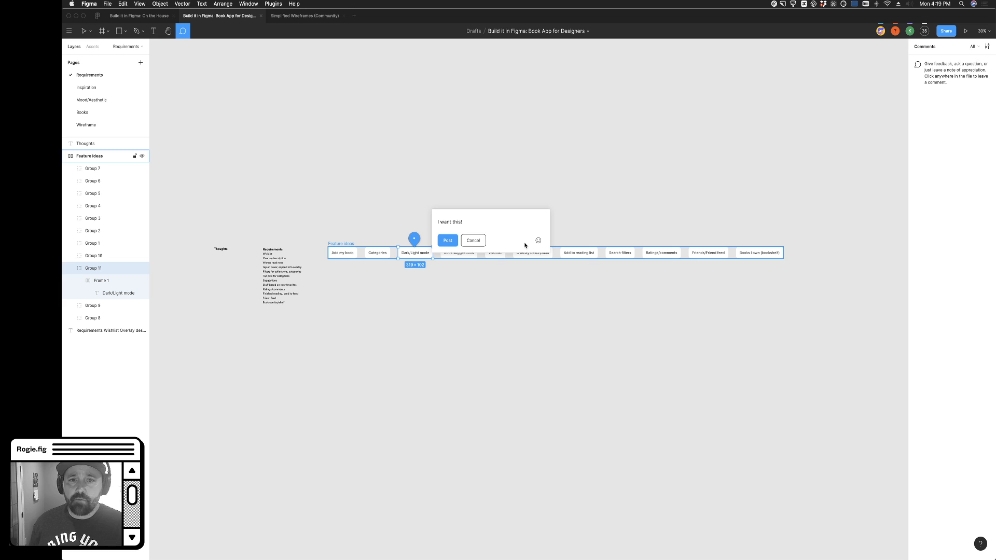
{"action": "left_click", "coordinate": [448, 241]}
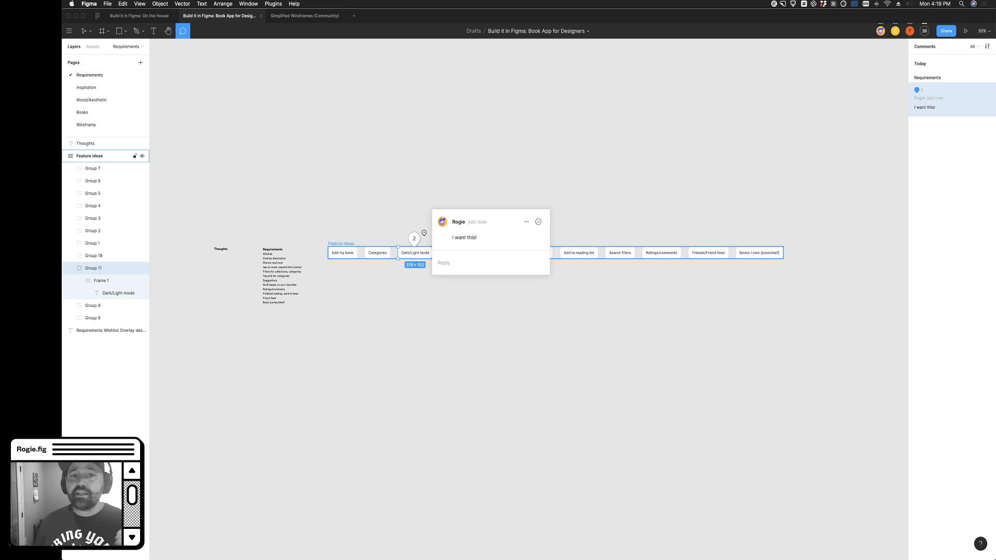
Copy the file's share link from the sharing settings and close the dialog
{"action": "left_click", "coordinate": [946, 31]}
{"action": "left_click", "coordinate": [466, 421]}
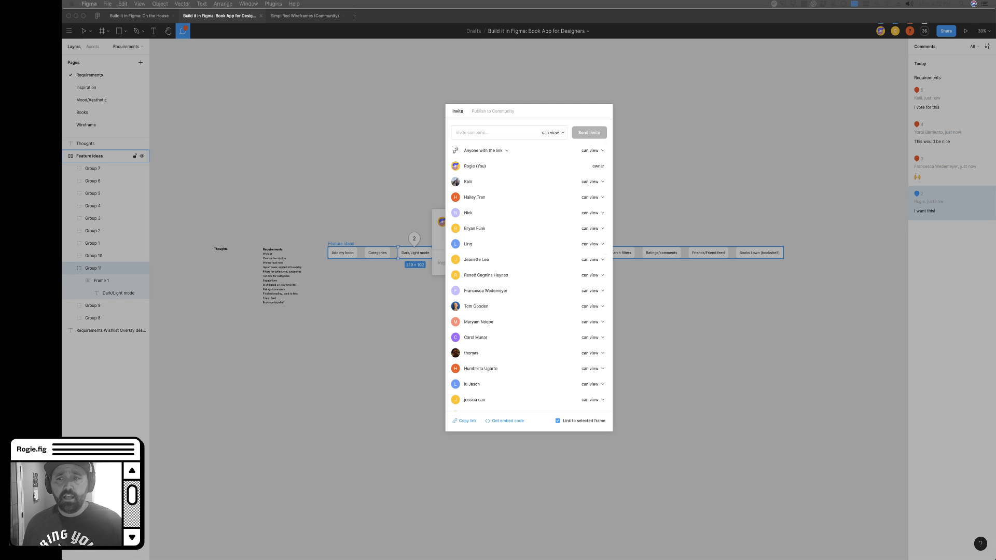
{"action": "left_click", "coordinate": [248, 92]}
{"action": "left_click", "coordinate": [325, 103]}
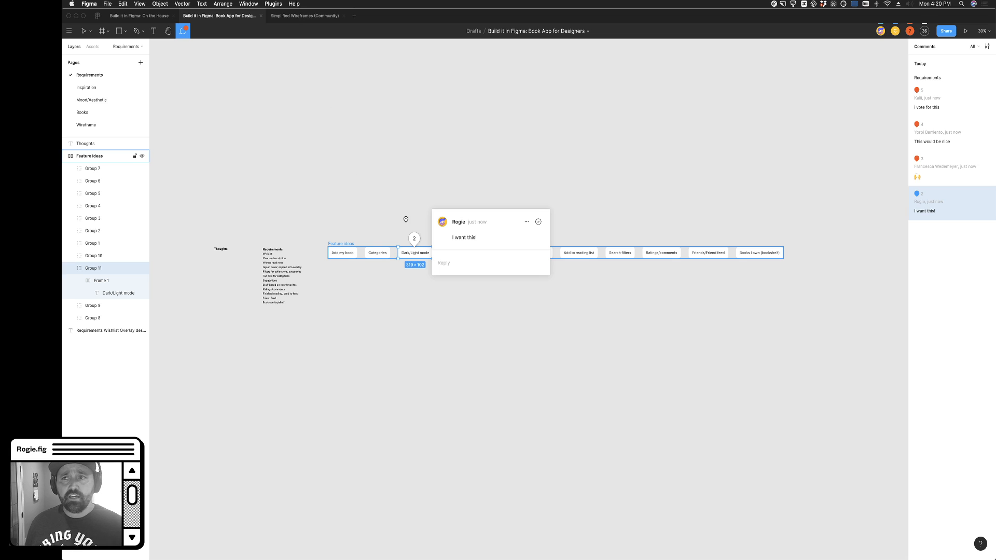
Leave comment mode, deselect the Dark/Light mode card and return to the Books page to examine the covers
{"action": "left_click", "coordinate": [84, 31]}
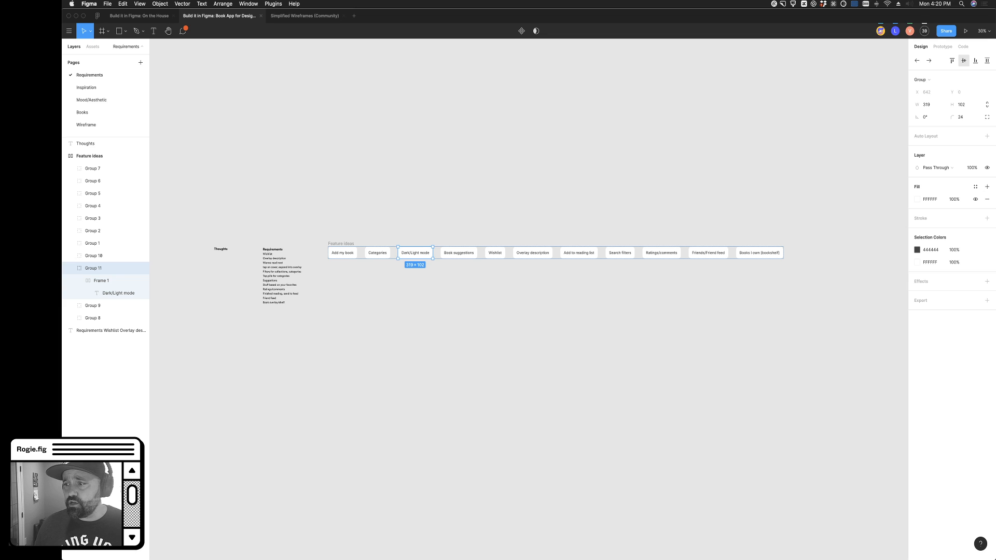
{"action": "left_click", "coordinate": [524, 302]}
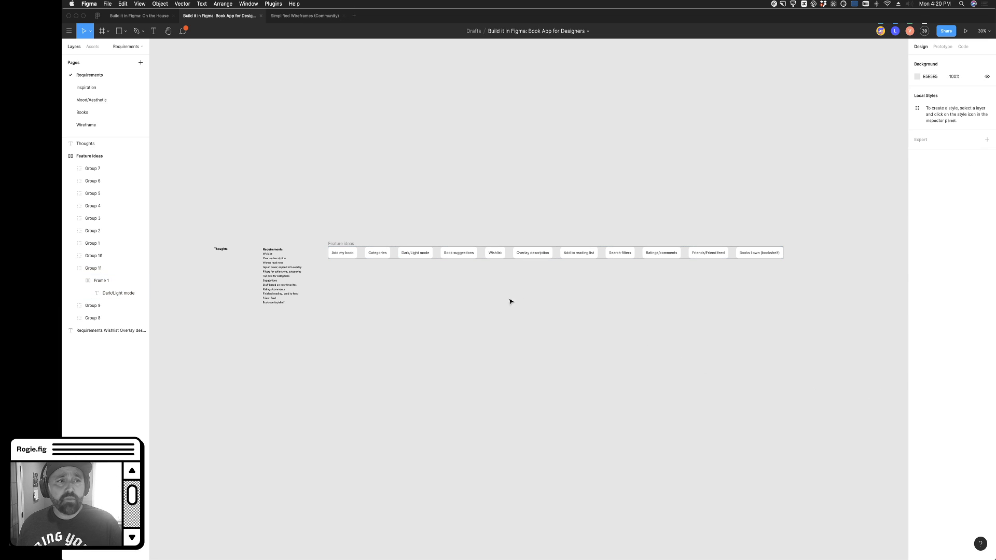
{"action": "left_click", "coordinate": [101, 113]}
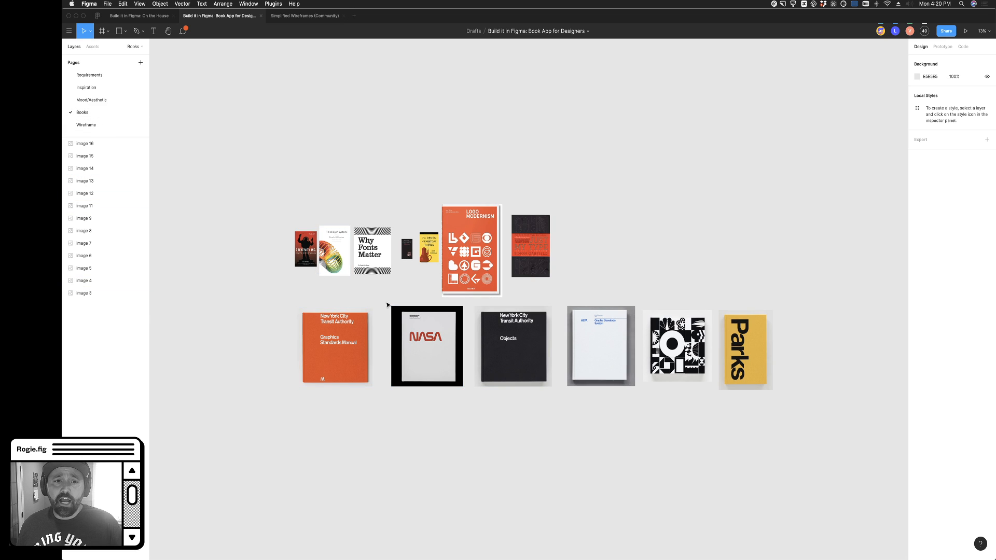
{"action": "scroll", "coordinate": [379, 310], "scroll_direction": "up", "scroll_amount": 3}
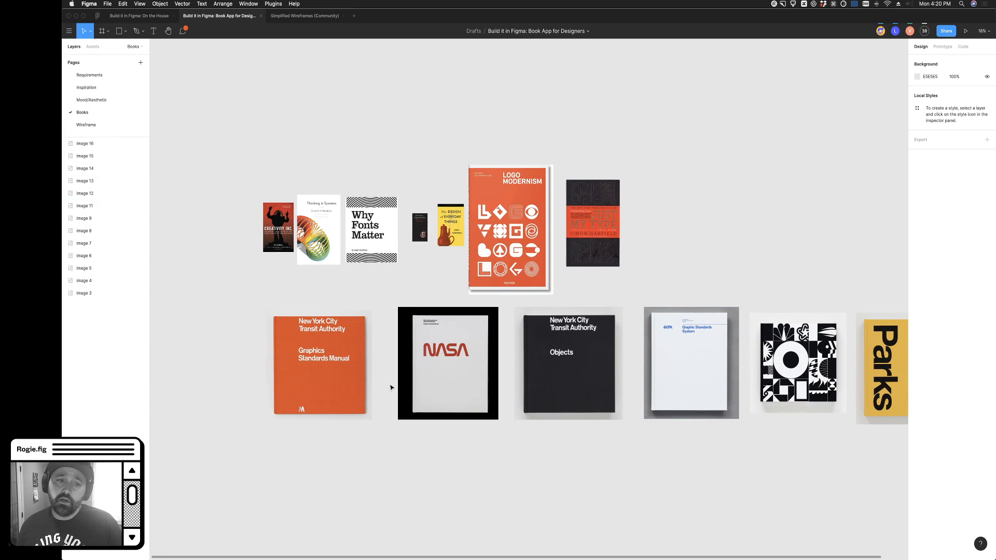
Select the Logo Modernism cover on the Books page and examine it up close
{"action": "left_click", "coordinate": [363, 387]}
{"action": "left_click", "coordinate": [530, 245]}
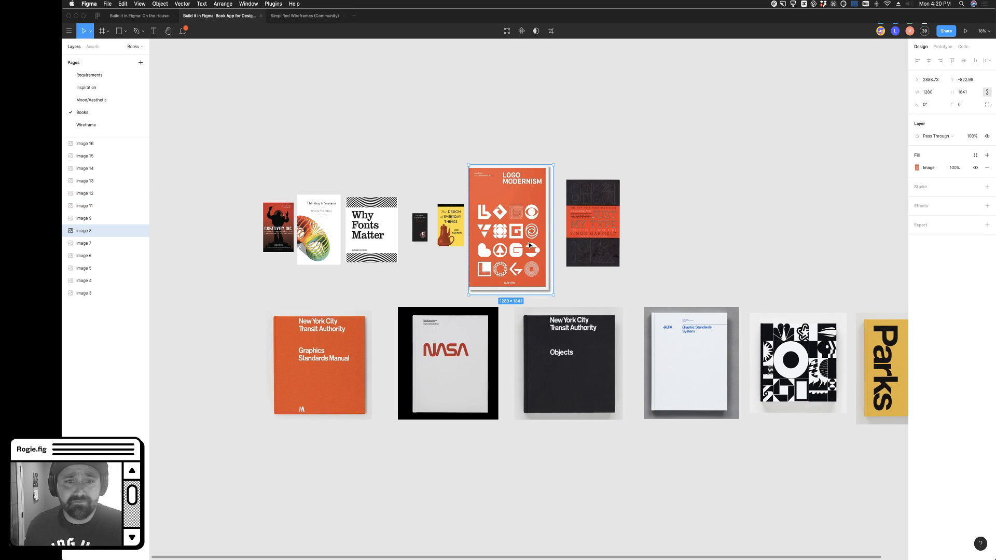
{"action": "scroll", "coordinate": [530, 246], "scroll_direction": "up", "scroll_amount": 5}
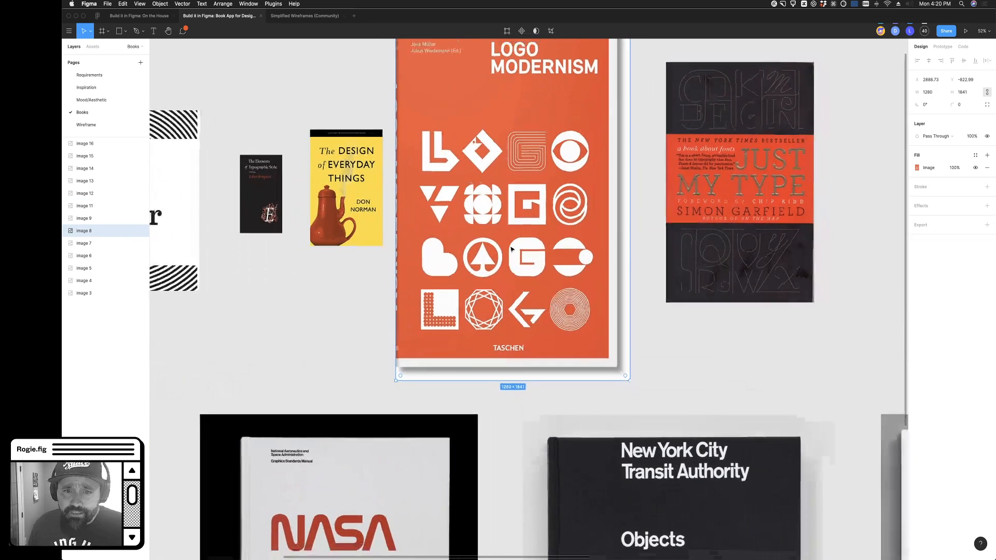
{"action": "scroll", "coordinate": [511, 249], "scroll_direction": "down", "scroll_amount": 5}
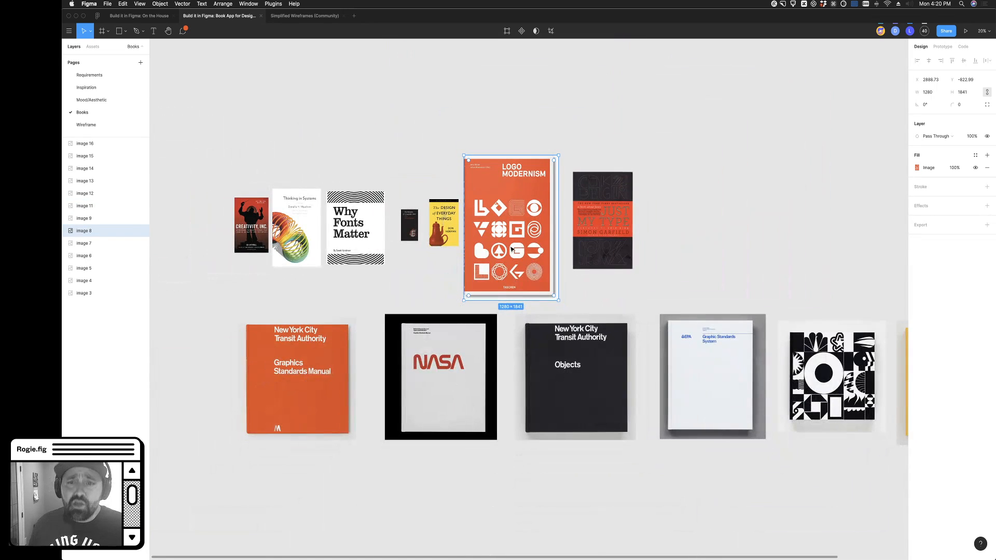
Return to the Requirements page, show its comments and read the thread on the Add my book card
{"action": "left_click", "coordinate": [92, 75]}
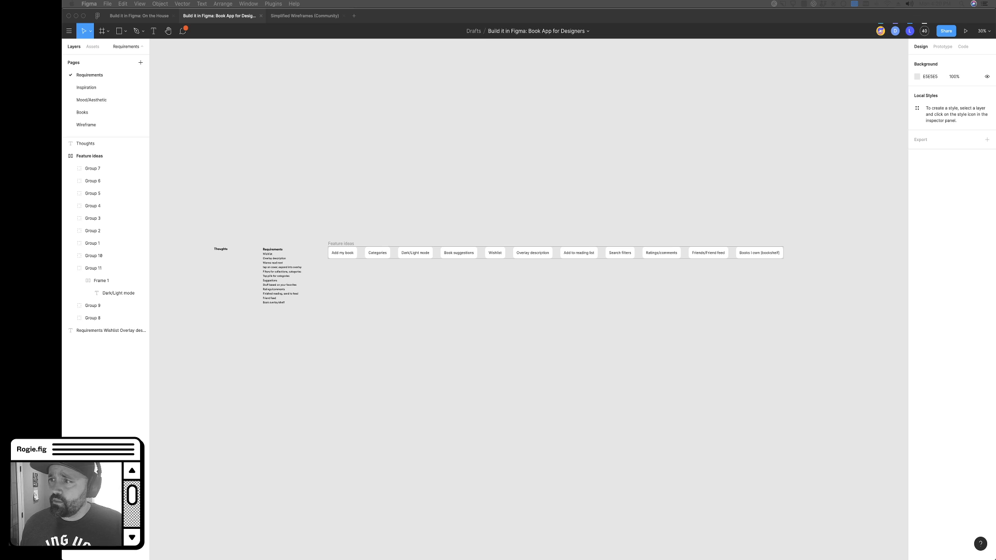
{"action": "left_click", "coordinate": [497, 297]}
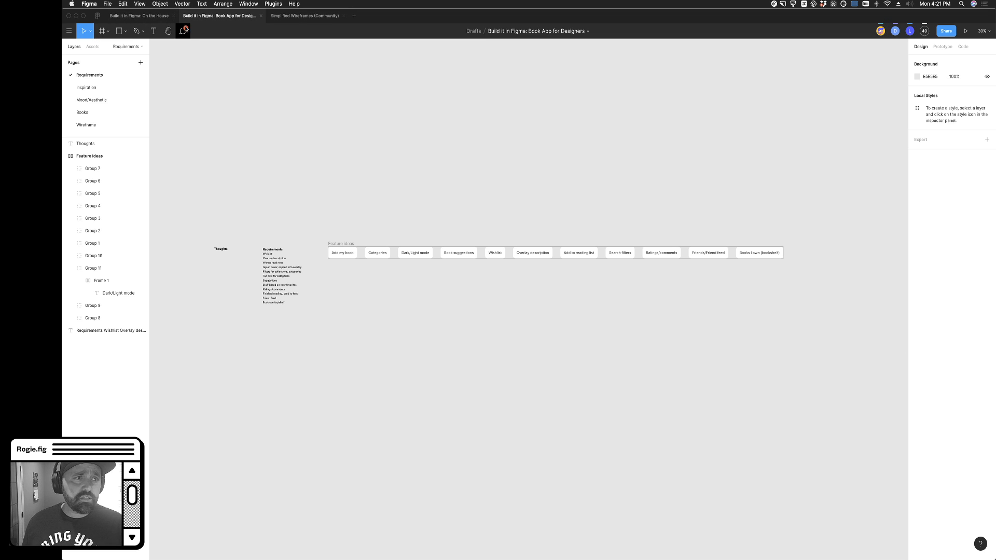
{"action": "left_click", "coordinate": [183, 31]}
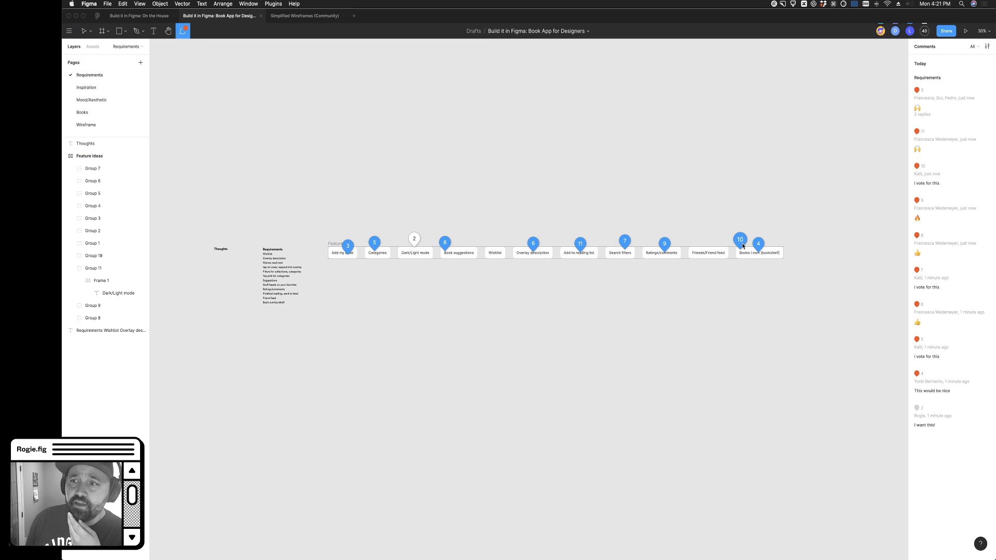
{"action": "left_click", "coordinate": [349, 246]}
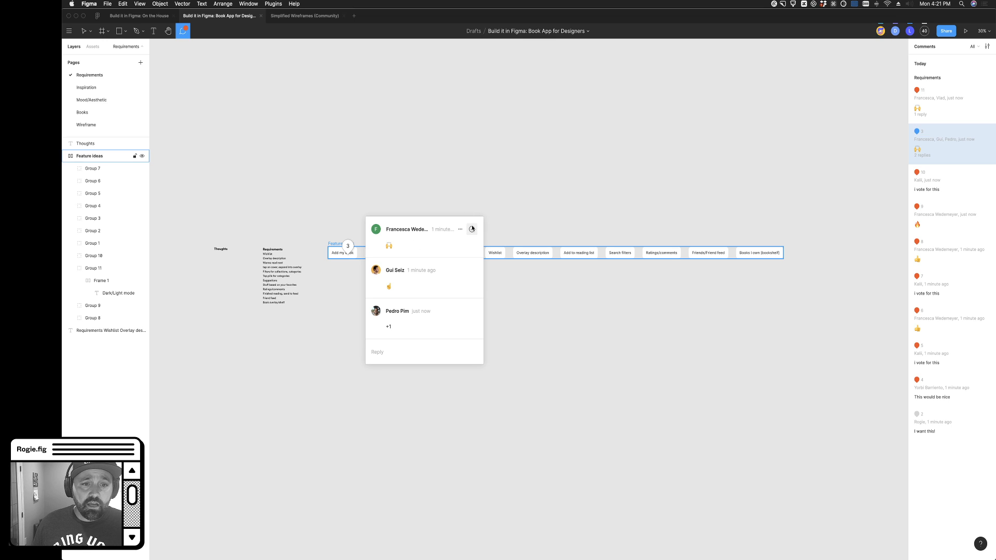
{"action": "key", "text": "Escape"}
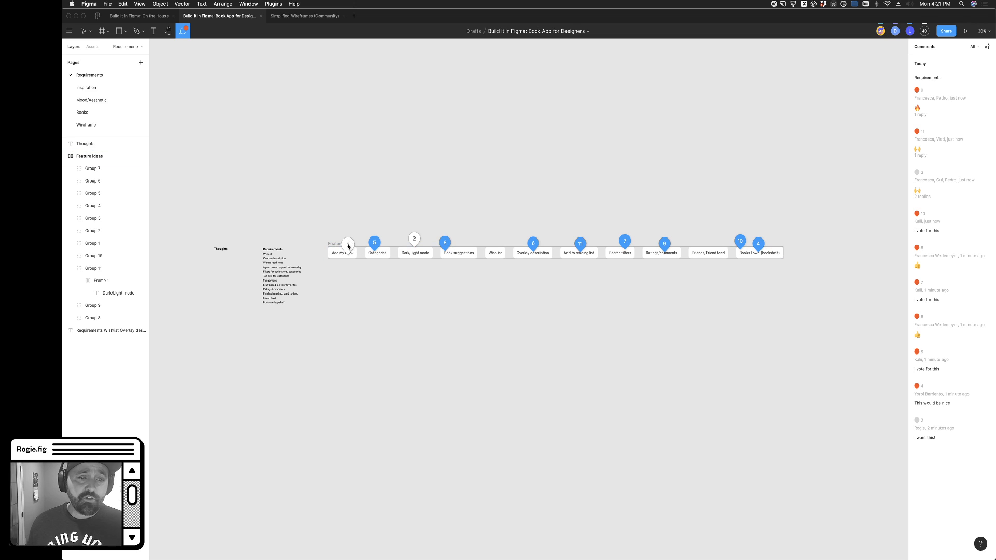
Read the vote comments pinned on the Categories and Book suggestions cards
{"action": "scroll", "coordinate": [348, 246], "scroll_direction": "up", "scroll_amount": 5}
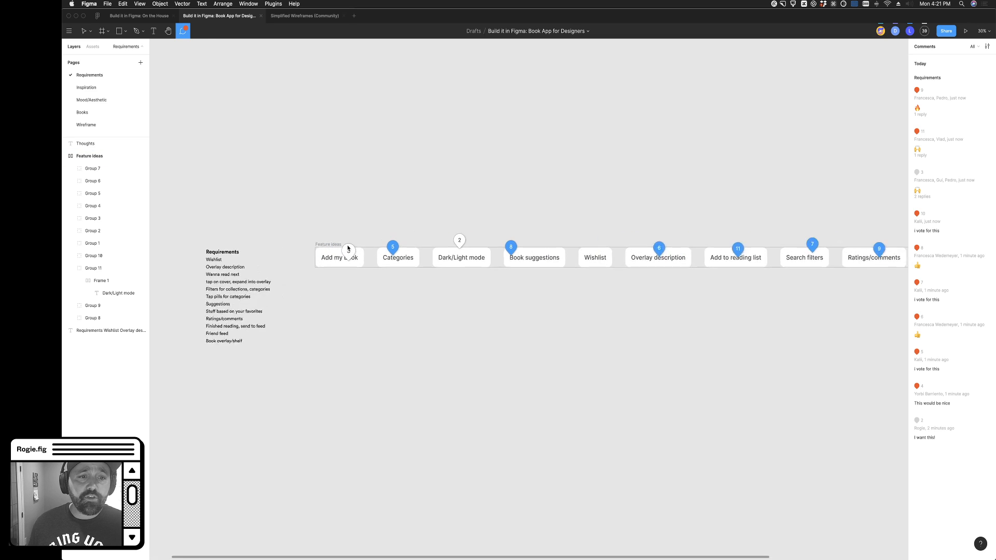
{"action": "left_click", "coordinate": [401, 249]}
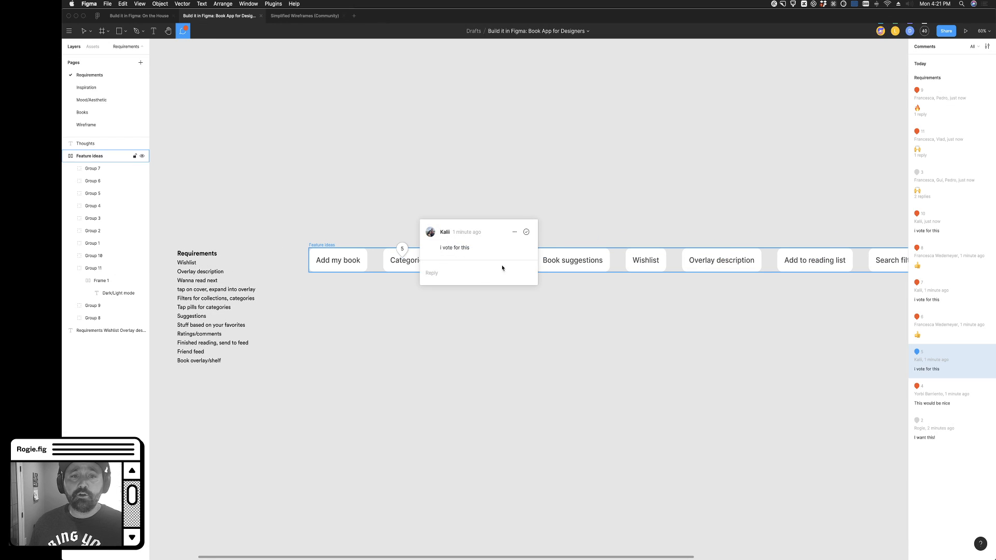
{"action": "key", "text": "Escape"}
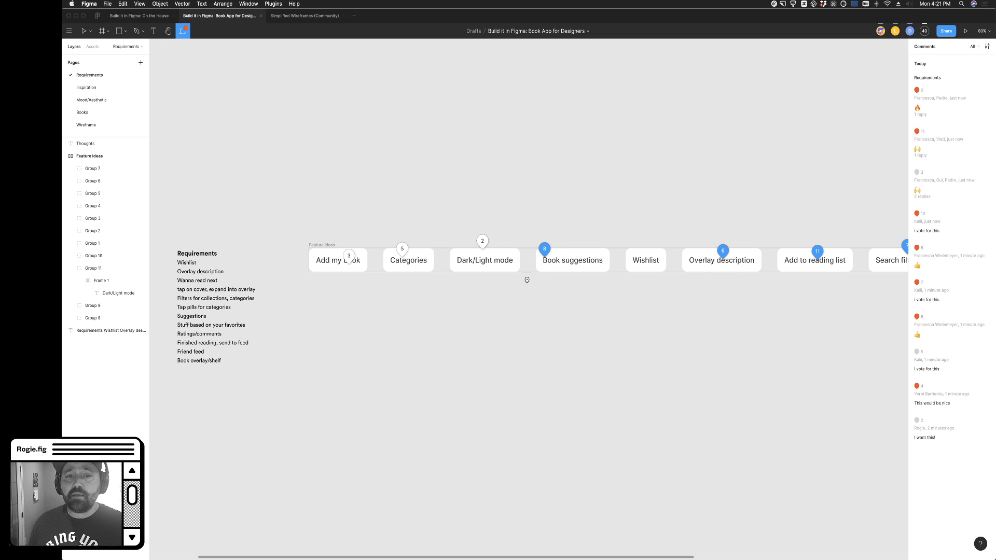
{"action": "scroll", "coordinate": [527, 278], "scroll_direction": "right", "scroll_amount": 3}
{"action": "left_click", "coordinate": [478, 248]}
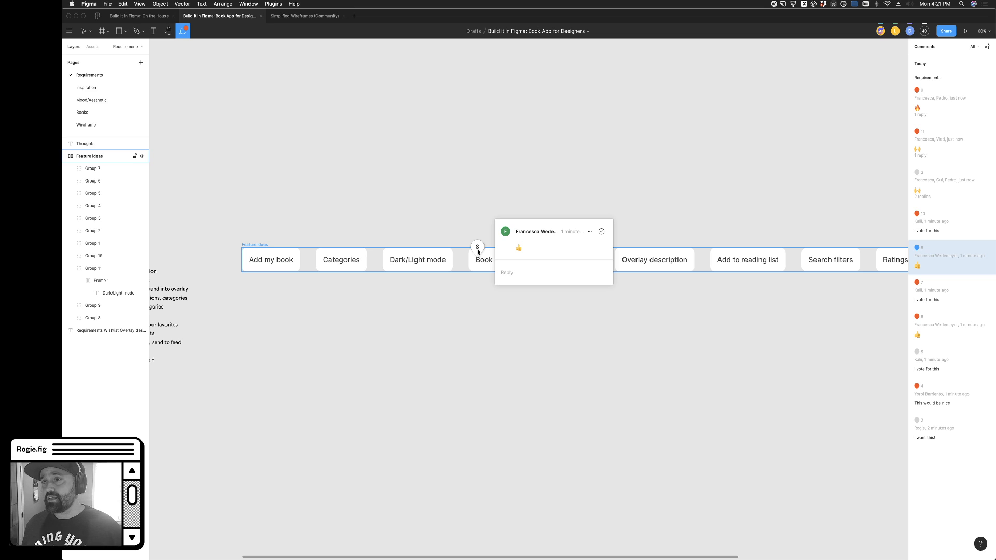
{"action": "key", "text": "Escape"}
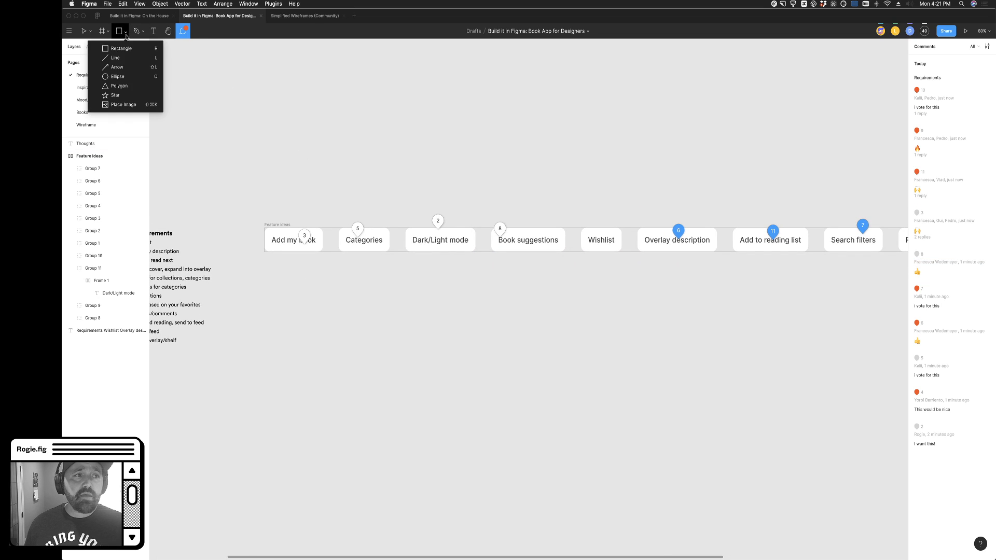
Draw a circle about 186 × 186 above the Feature ideas frame and add a thumbs-up emoji as text beside it
{"action": "left_click", "coordinate": [117, 77]}
{"action": "left_click_drag", "start_coordinate": [335, 121], "coordinate": [376, 164]}
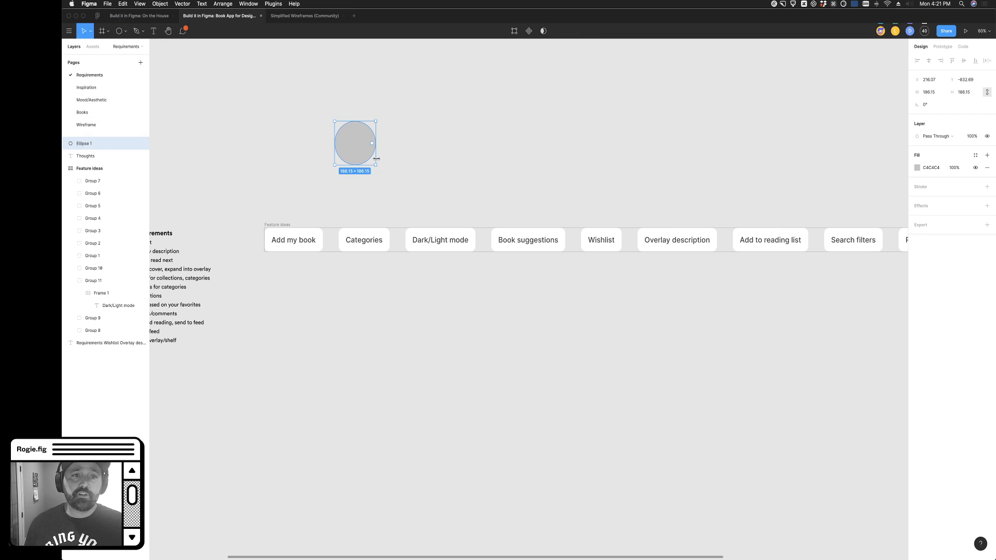
{"action": "left_click", "coordinate": [154, 30]}
{"action": "left_click", "coordinate": [298, 156]}
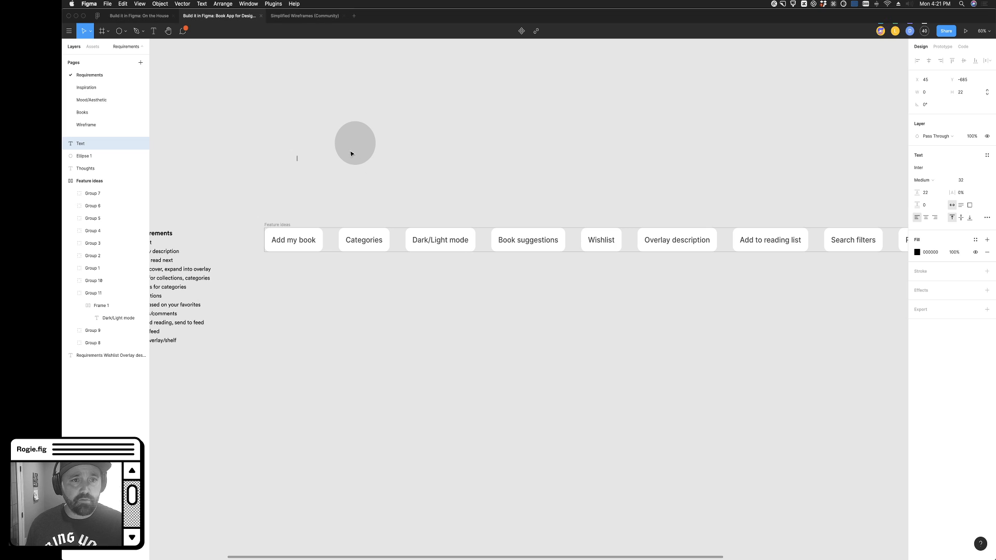
{"action": "key", "text": "ctrl+super+space"}
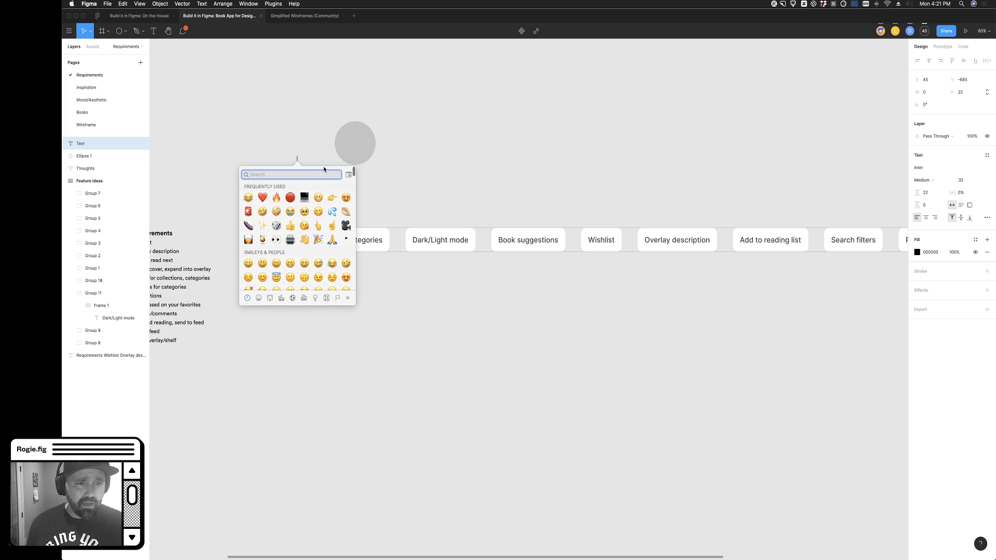
{"action": "left_click", "coordinate": [290, 225]}
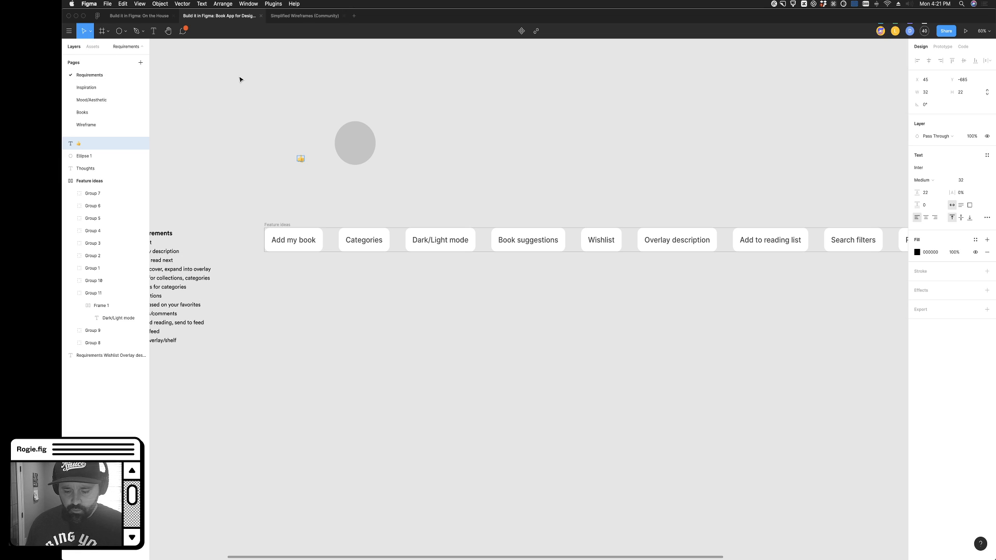
Scale up the thumbs-up emoji to fit the circle, centre it over the circle and group the two
{"action": "type", "text": "k"}
{"action": "key", "text": "Escape"}
{"action": "key", "text": "k"}
{"action": "mouse_move", "coordinate": [304, 161]}
{"action": "left_mouse_down"}
{"action": "mouse_move", "coordinate": [324, 173]}
{"action": "mouse_move", "coordinate": [360, 149]}
{"action": "mouse_move", "coordinate": [314, 120]}
{"action": "mouse_move", "coordinate": [304, 150]}
{"action": "left_mouse_up"}
{"action": "key", "text": "super+g"}
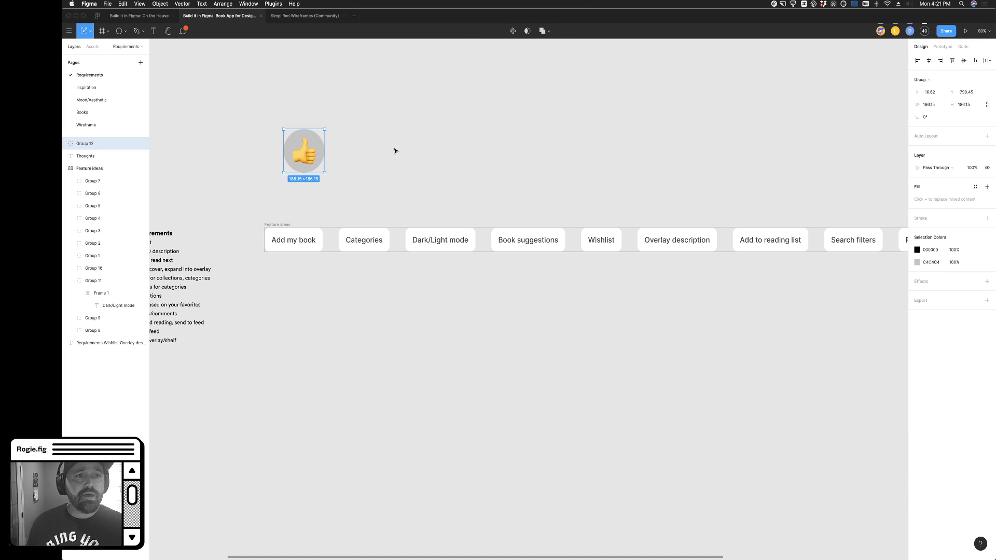
Convert the thumbs-up group into a component and shift it slightly above the Feature ideas frame
{"action": "left_click", "coordinate": [510, 35]}
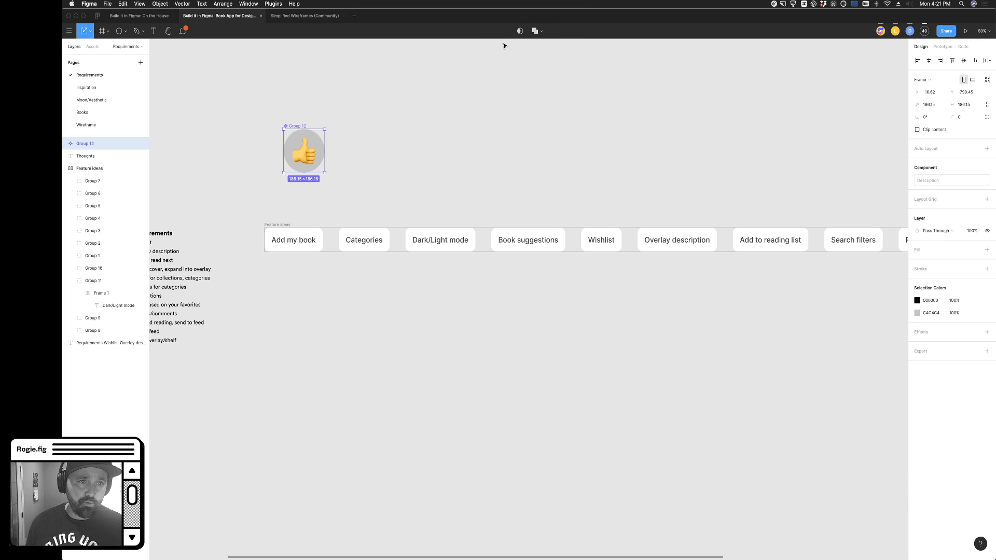
{"action": "left_click", "coordinate": [414, 117]}
{"action": "left_click_drag", "start_coordinate": [293, 127], "coordinate": [286, 126]}
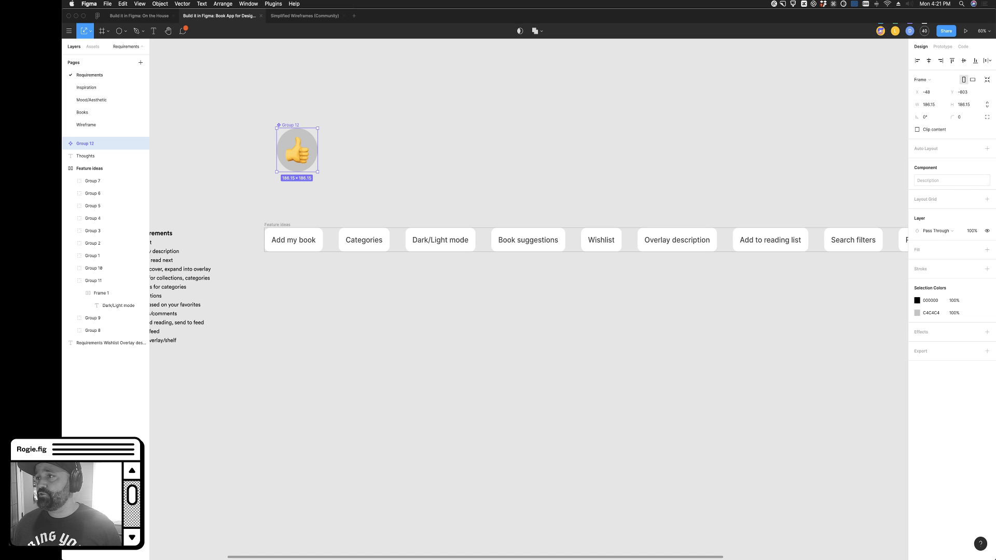
Place three instances of the thumbs-up component clustered beside the original
{"action": "left_click", "coordinate": [386, 162]}
{"action": "left_click_drag", "start_coordinate": [295, 164], "coordinate": [399, 126]}
{"action": "left_click_drag", "start_coordinate": [392, 190], "coordinate": [410, 185]}
Recolor the circle of one thumbs-up instance light red and of another magenta
{"action": "left_click", "coordinate": [917, 306]}
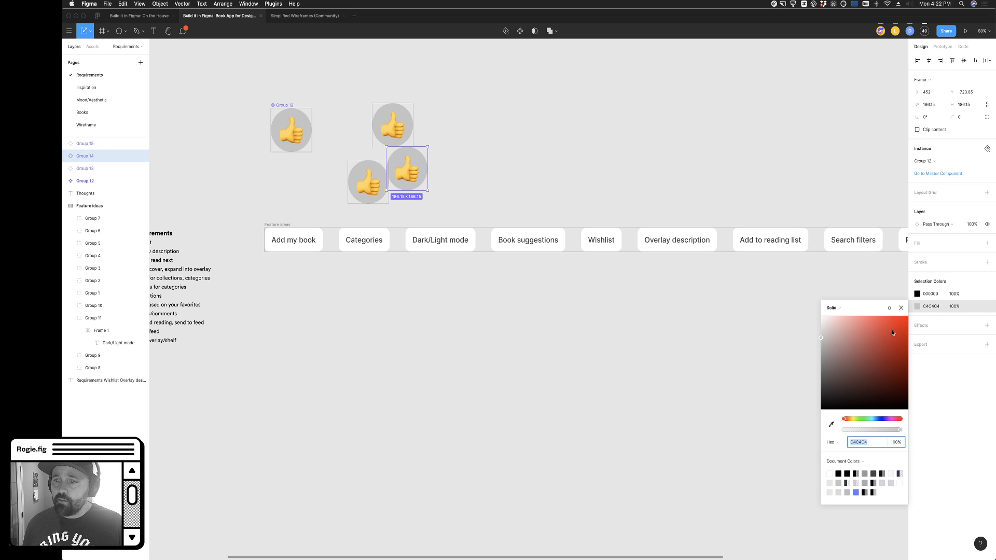
{"action": "left_click", "coordinate": [860, 329]}
{"action": "left_click", "coordinate": [473, 141]}
{"action": "left_click", "coordinate": [393, 125]}
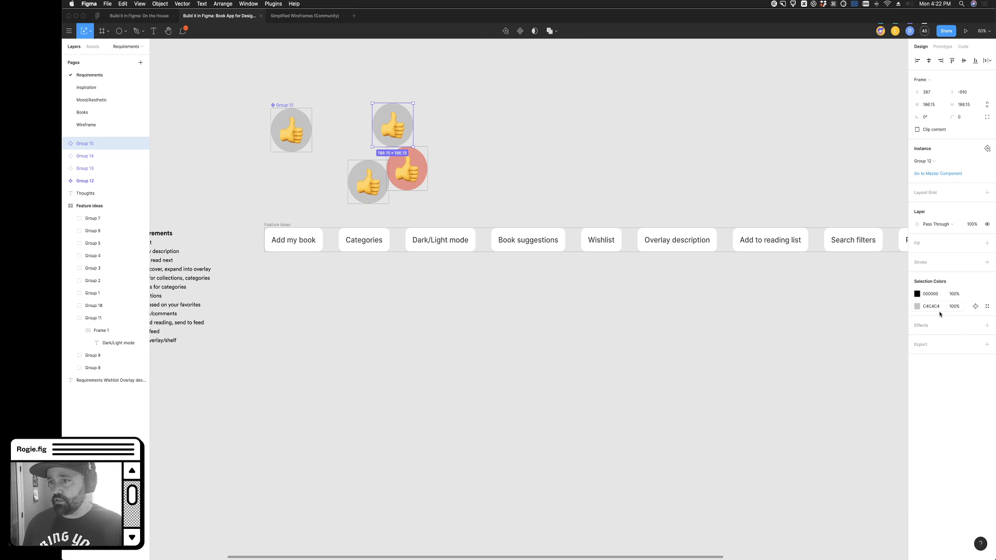
{"action": "left_click", "coordinate": [917, 306]}
{"action": "left_click", "coordinate": [891, 420]}
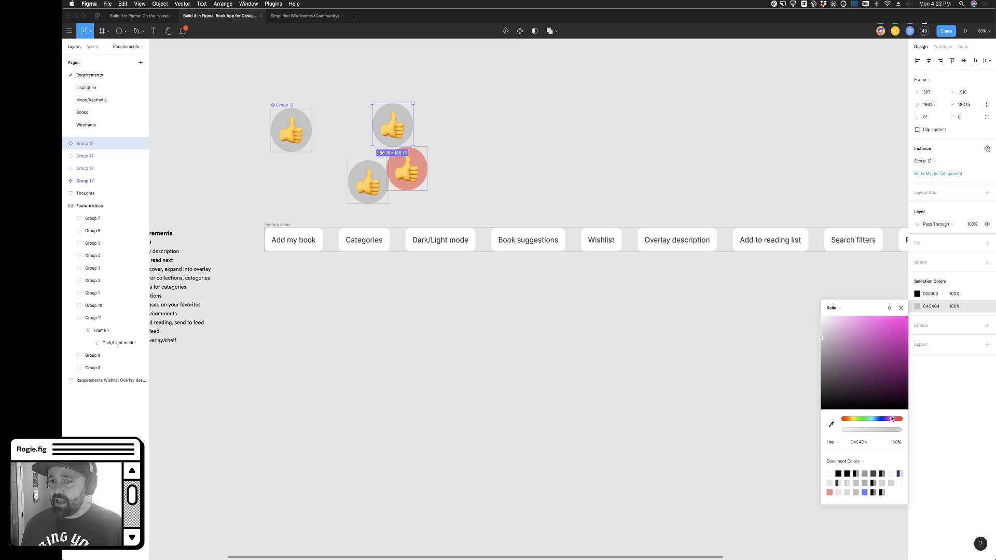
{"action": "left_click", "coordinate": [892, 349]}
Place copies of the coloured thumbs-up stickers below the Dark/Light mode card and select them together
{"action": "left_click", "coordinate": [637, 212]}
{"action": "left_click_drag", "start_coordinate": [387, 129], "coordinate": [441, 281]}
{"action": "left_click_drag", "start_coordinate": [401, 169], "coordinate": [427, 322]}
{"action": "left_click_drag", "start_coordinate": [509, 382], "coordinate": [418, 299]}
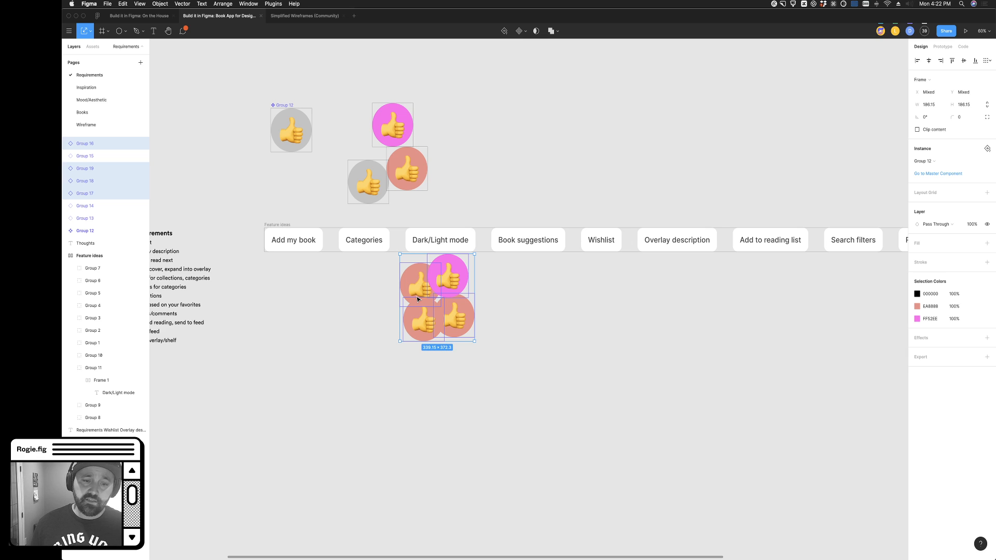
Delete all the thumbs-up instances, keeping only the main component
{"action": "key", "text": "Delete"}
{"action": "left_click_drag", "start_coordinate": [488, 204], "coordinate": [354, 100]}
{"action": "key", "text": "super+c"}
{"action": "key", "text": "Delete"}
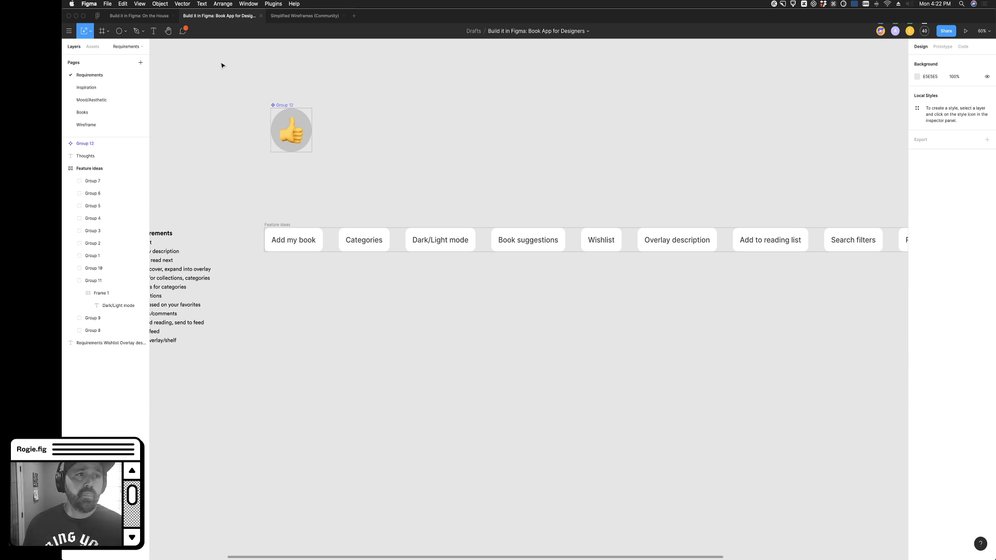
Show the comments and read the threads on the Categories and Dark/Light mode cards
{"action": "left_click", "coordinate": [184, 32]}
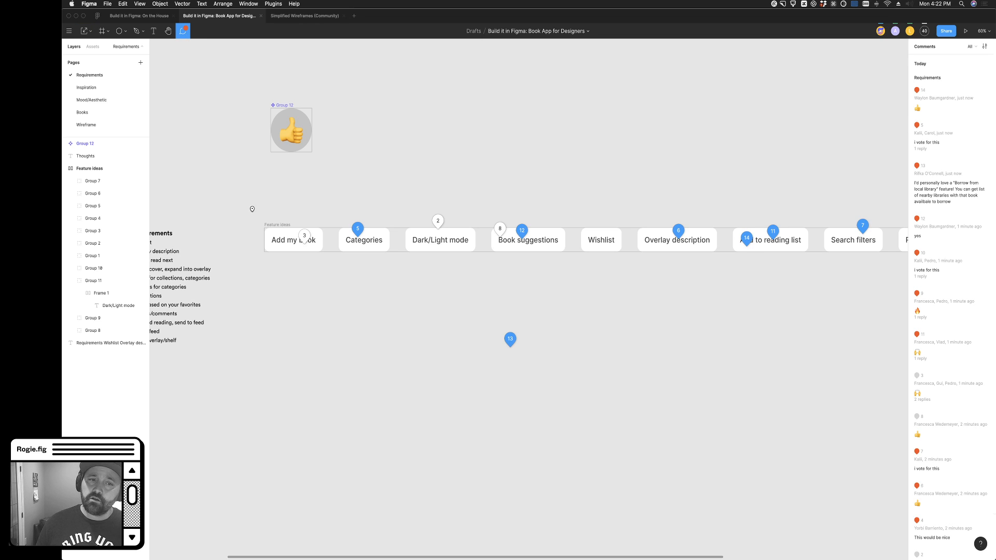
{"action": "left_click", "coordinate": [359, 228]}
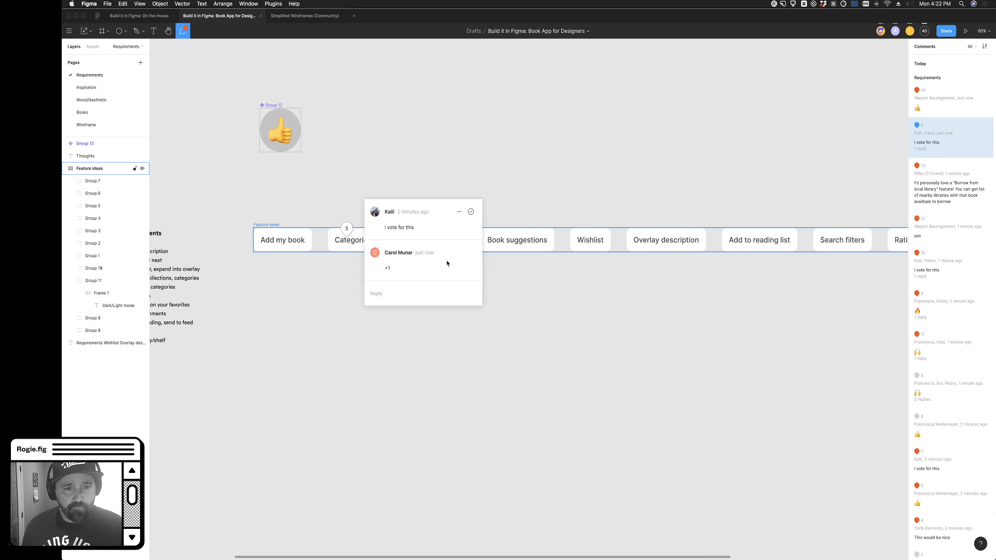
{"action": "left_click", "coordinate": [485, 245]}
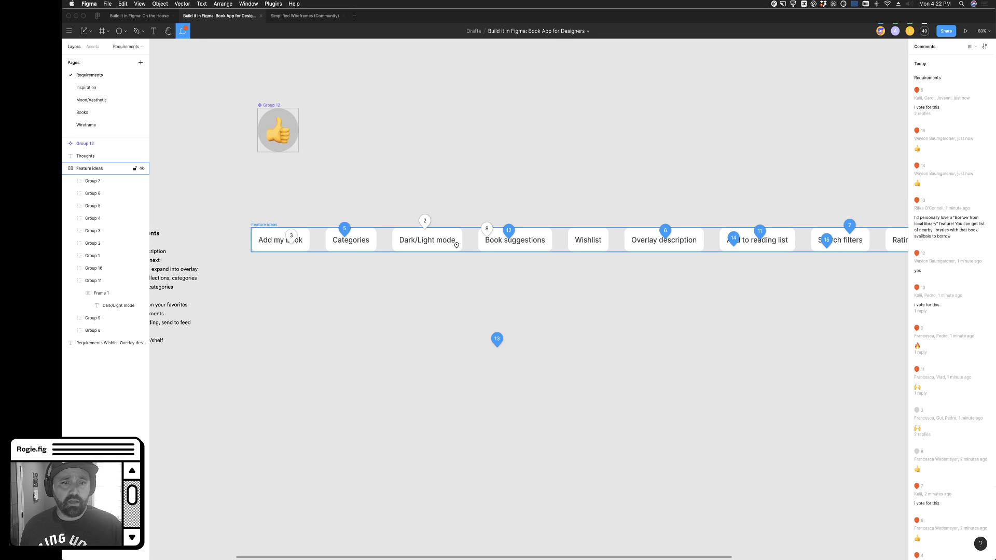
{"action": "left_click", "coordinate": [426, 222]}
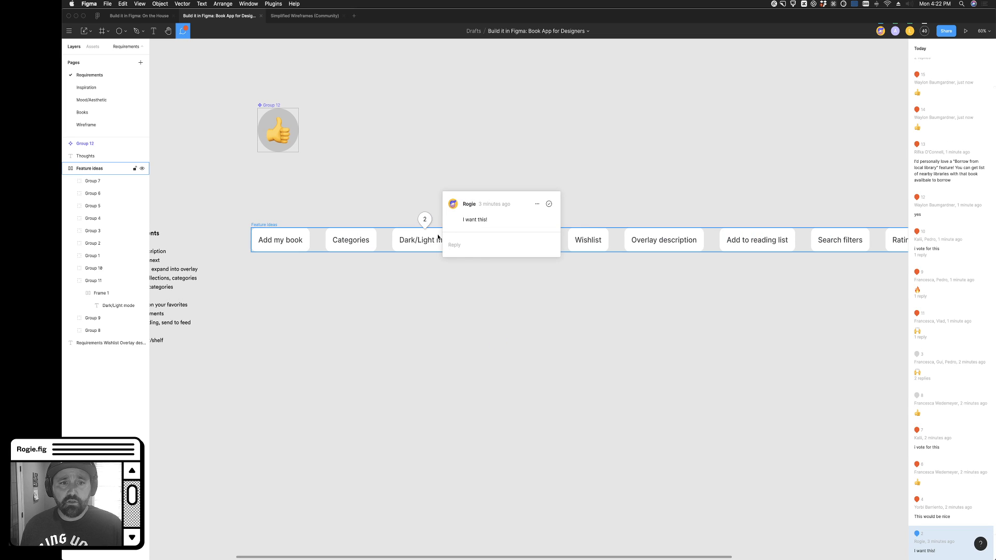
{"action": "left_click", "coordinate": [473, 269]}
Check the comments on the Book suggestions card and read the separate comment pinned below the Feature ideas frame
{"action": "scroll", "coordinate": [474, 262], "scroll_direction": "right", "scroll_amount": 3}
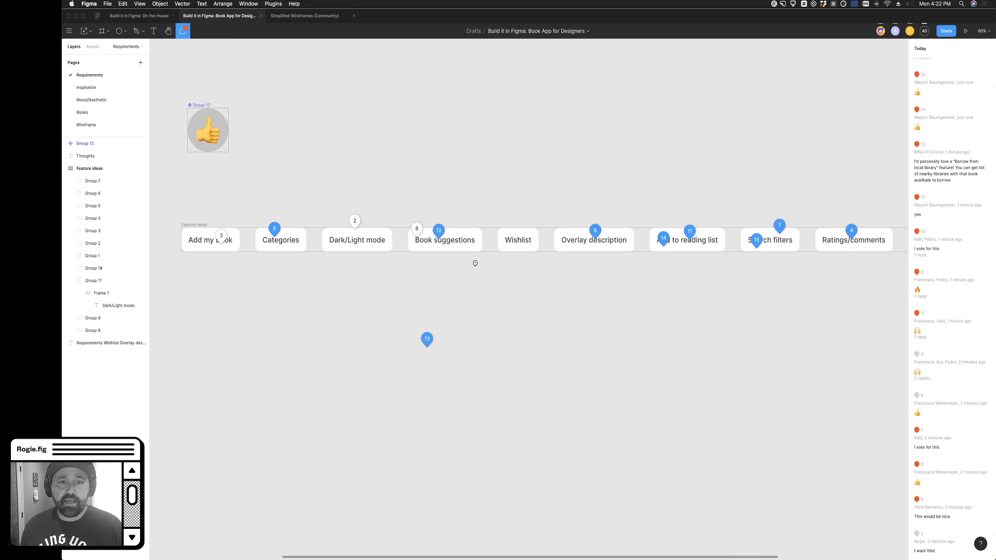
{"action": "left_click", "coordinate": [418, 227]}
{"action": "left_click", "coordinate": [420, 243]}
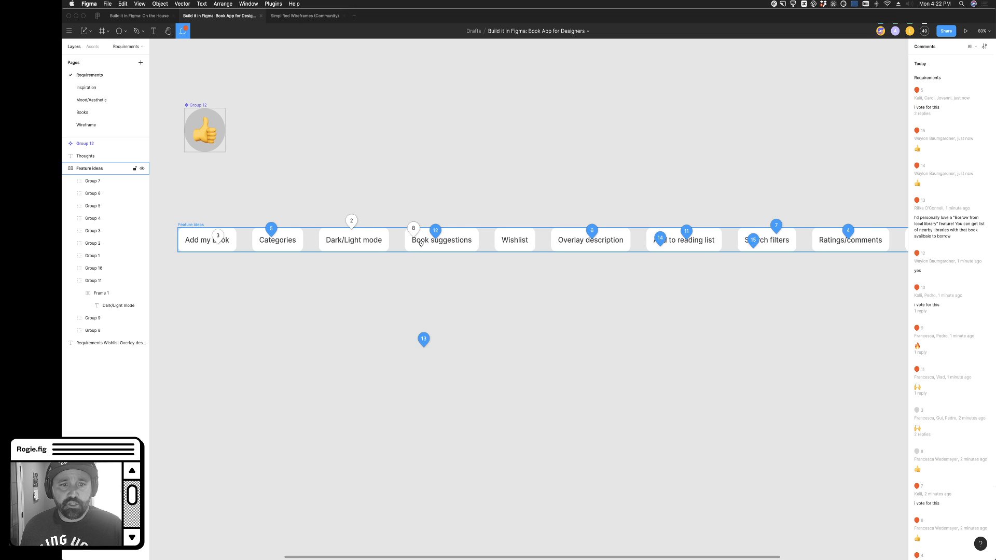
{"action": "left_click", "coordinate": [438, 229]}
{"action": "left_click", "coordinate": [438, 229]}
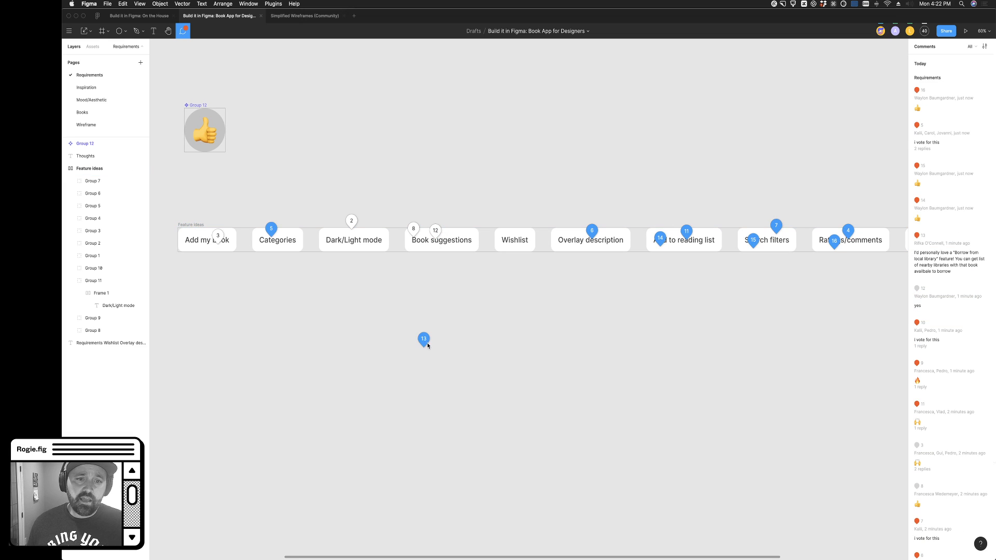
{"action": "left_click", "coordinate": [424, 338]}
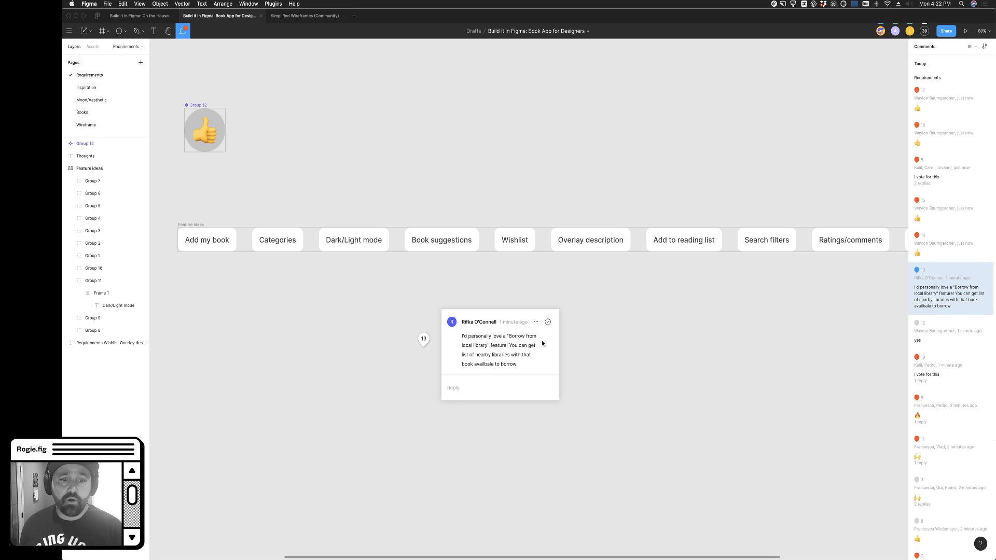
{"action": "key", "text": "Escape"}
Duplicate the Book suggestions card in the Feature ideas frame and change the copy's text to "Borrow from local library"
{"action": "left_click", "coordinate": [83, 31]}
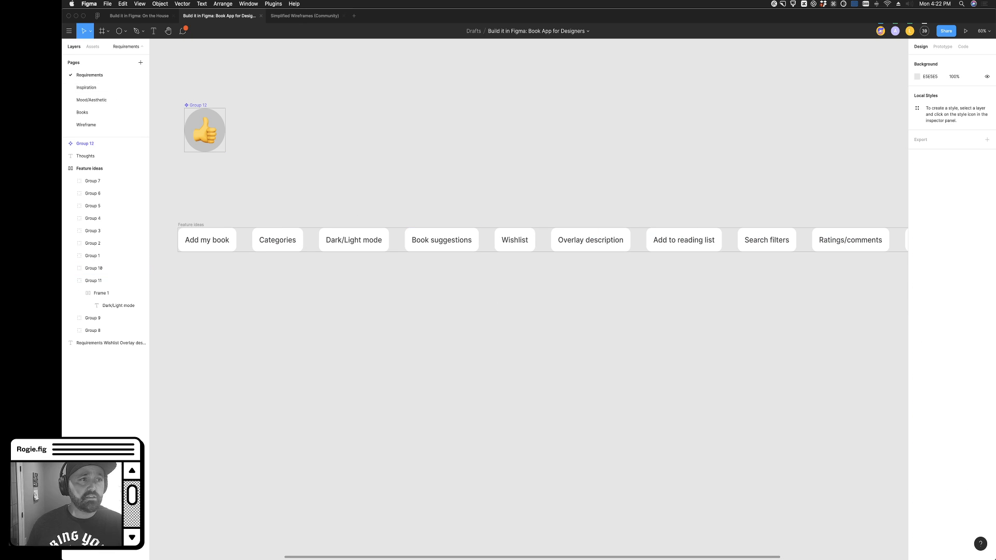
{"action": "left_click", "coordinate": [468, 239]}
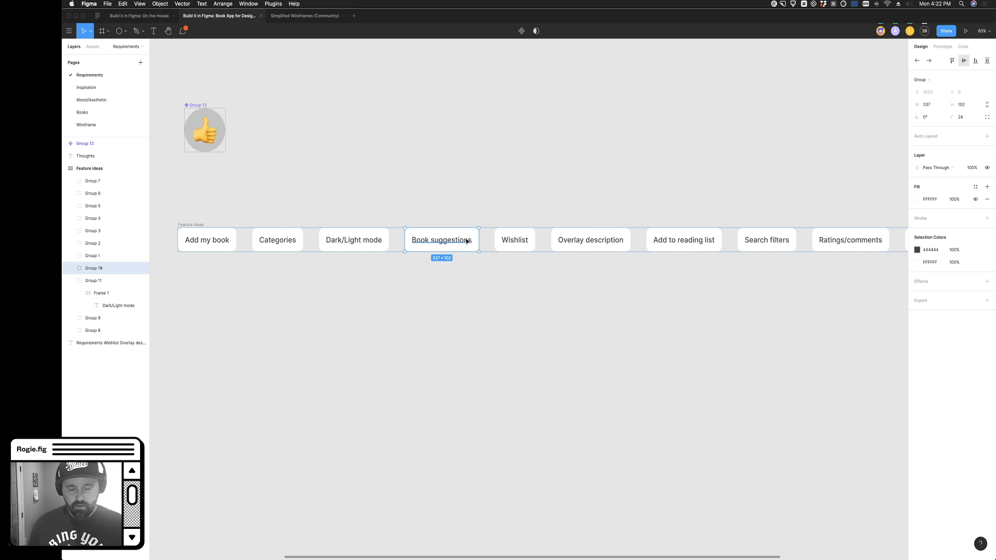
{"action": "key", "text": "super+d"}
{"action": "double_click", "coordinate": [532, 242], "text": "super"}
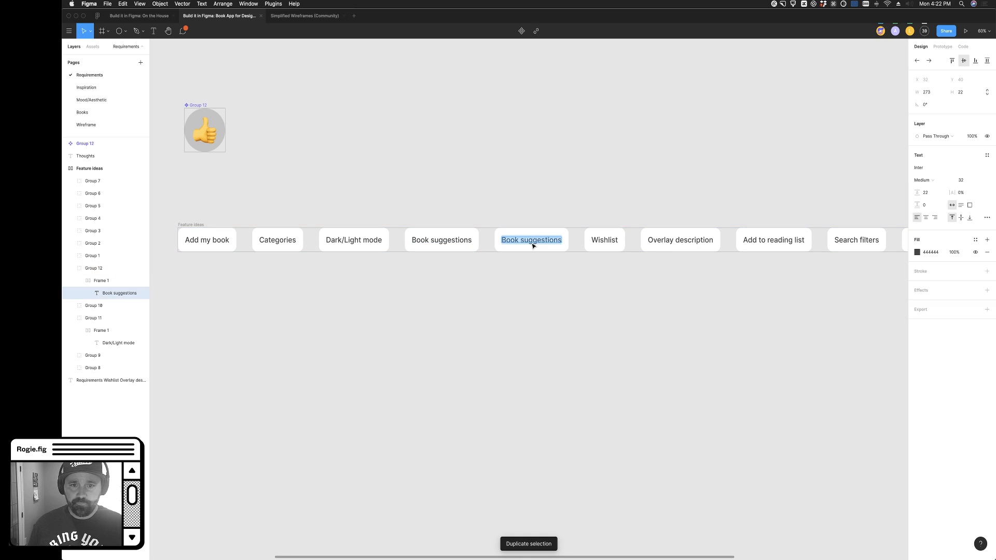
{"action": "type", "text": "Borrow"}
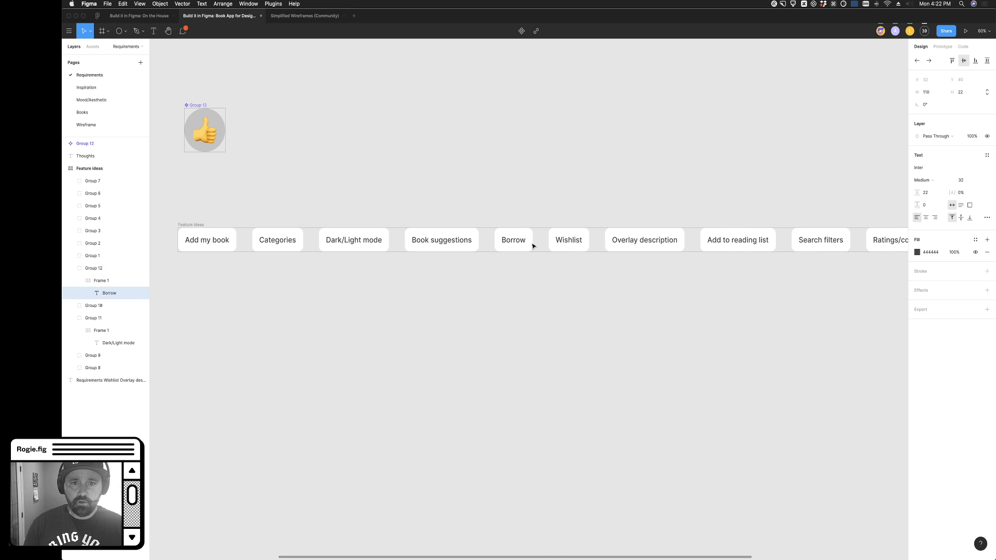
{"action": "type", "text": " from local library"}
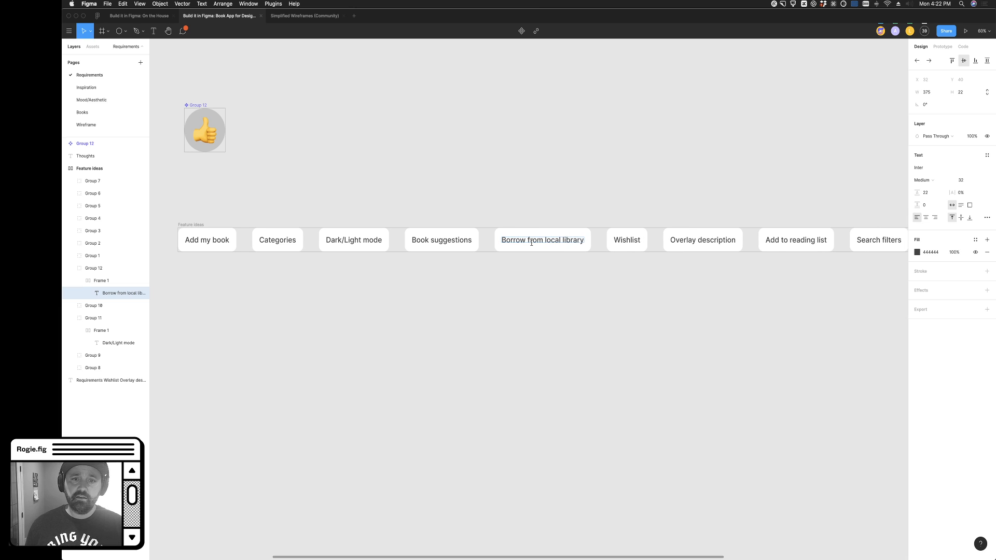
{"action": "key", "text": "Escape"}
{"action": "left_click", "coordinate": [538, 285]}
Move the "Borrow from local library" card out of the Feature ideas frame onto the canvas below it
{"action": "left_click", "coordinate": [187, 32]}
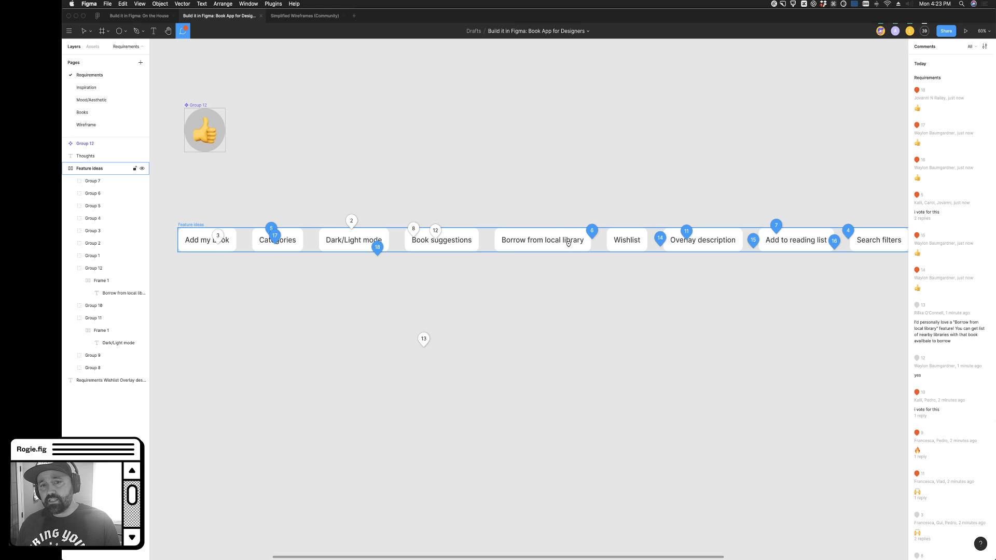
{"action": "key", "text": "v"}
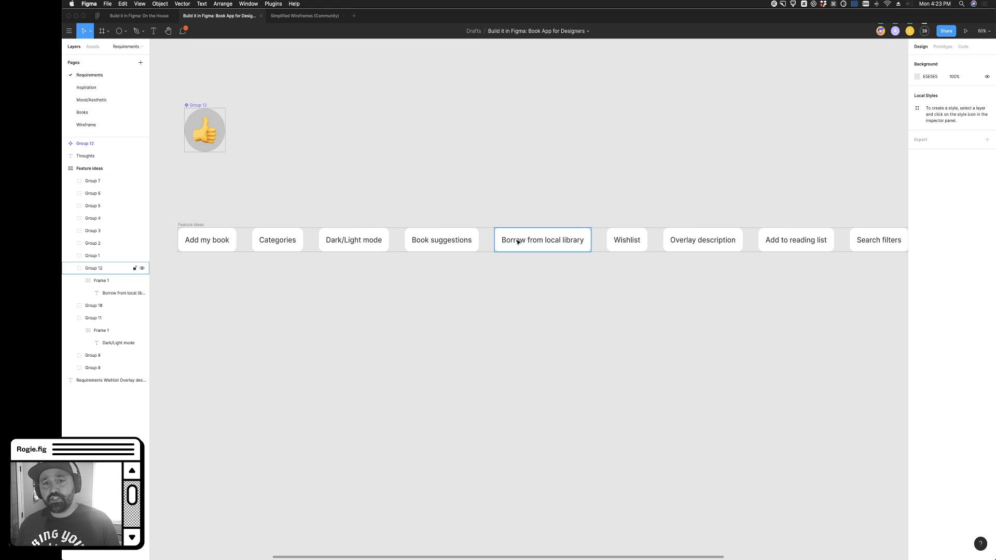
{"action": "left_click", "coordinate": [540, 243]}
{"action": "left_click_drag", "start_coordinate": [539, 242], "coordinate": [386, 313]}
{"action": "left_click", "coordinate": [516, 309]}
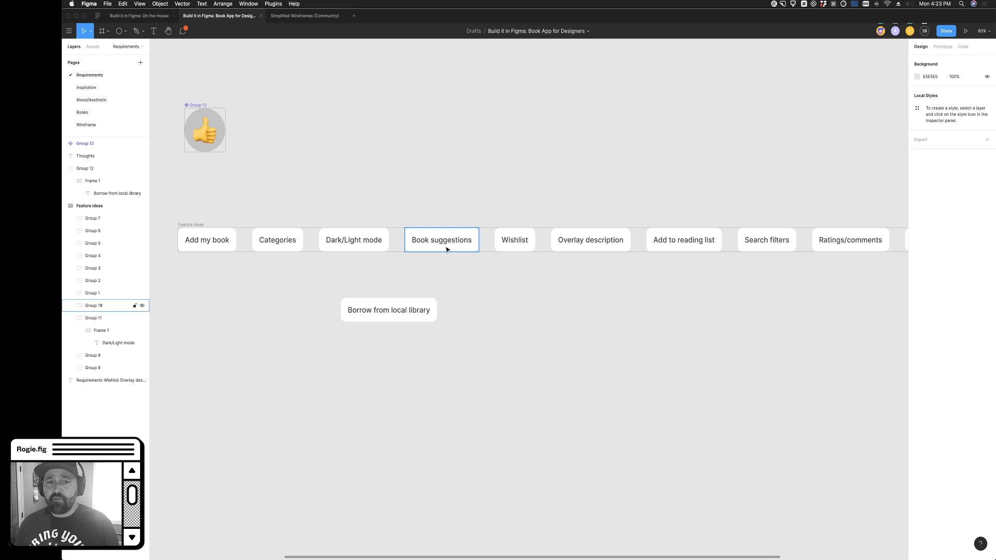
{"action": "left_click", "coordinate": [387, 317]}
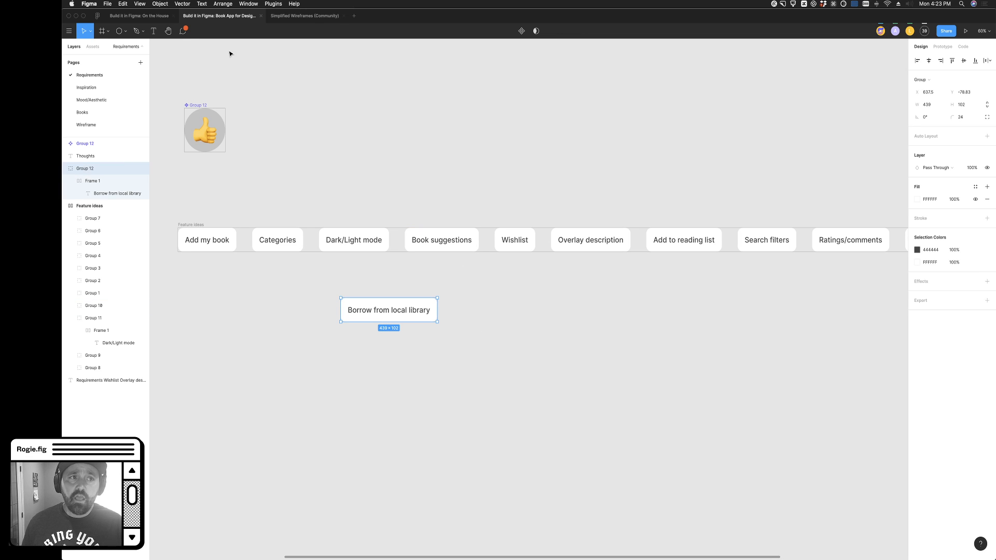
Show the comments and move the library-borrowing comment pin onto the "Borrow from local library" card
{"action": "left_click", "coordinate": [182, 30]}
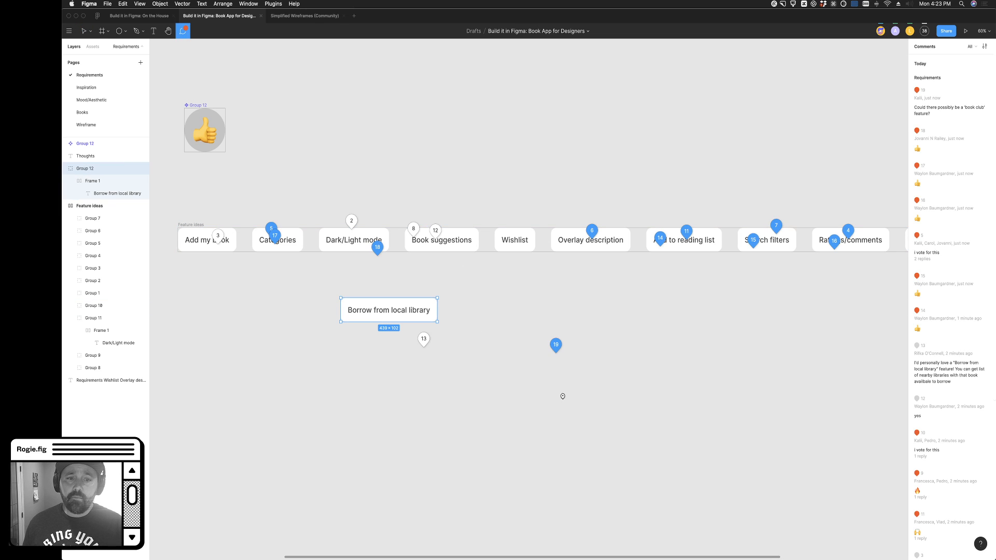
{"action": "left_click", "coordinate": [425, 340]}
{"action": "left_click_drag", "start_coordinate": [426, 342], "coordinate": [387, 303]}
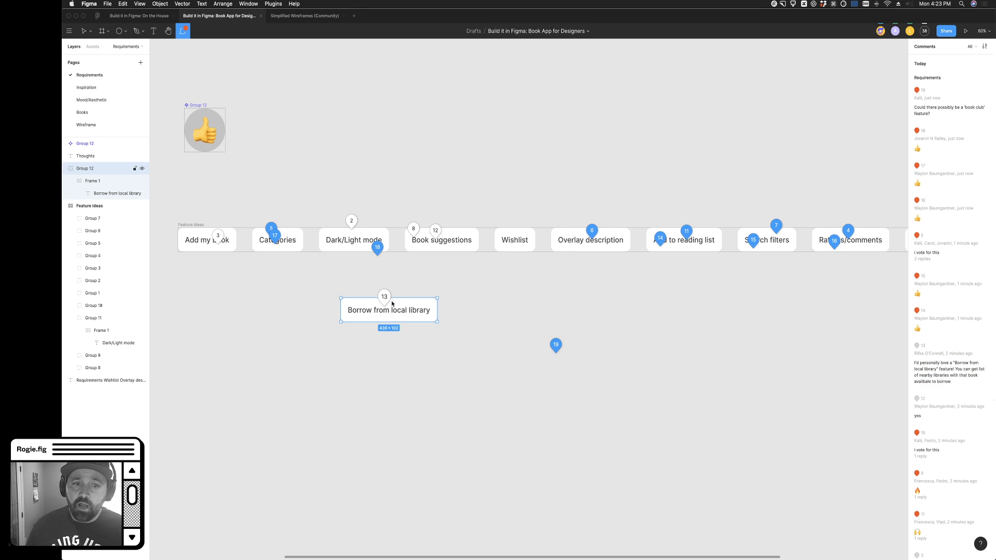
{"action": "left_click", "coordinate": [84, 31]}
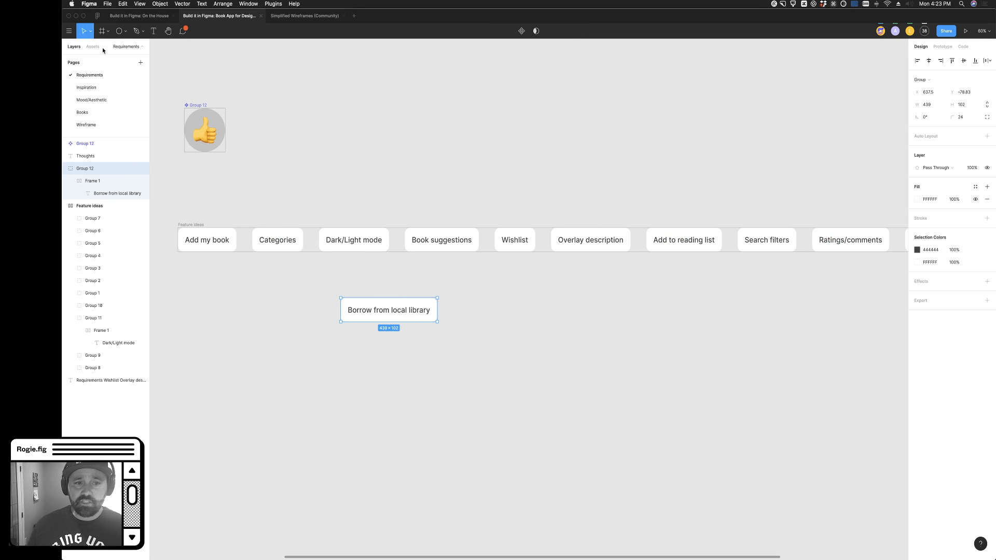
{"action": "left_click", "coordinate": [520, 309]}
{"action": "left_click", "coordinate": [516, 249]}
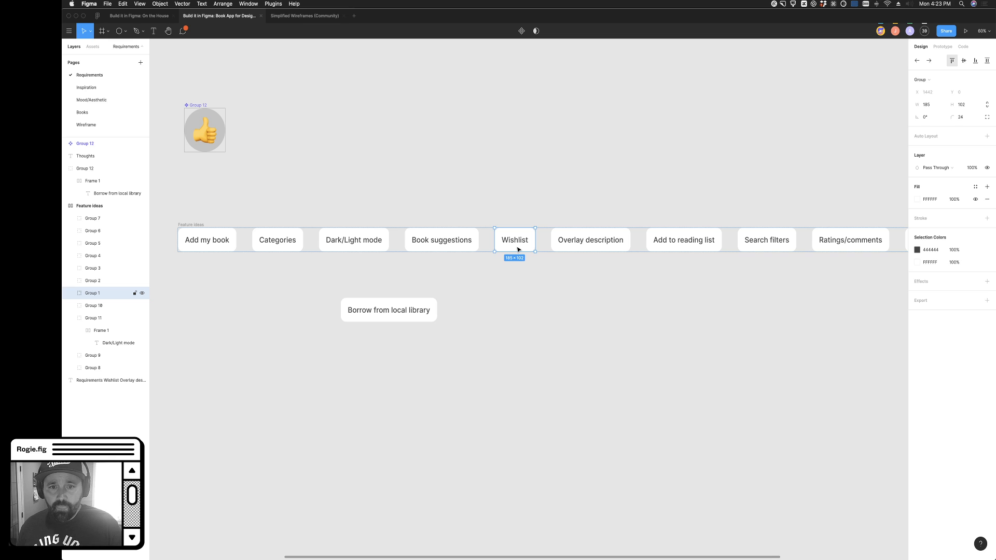
{"action": "left_click", "coordinate": [183, 31]}
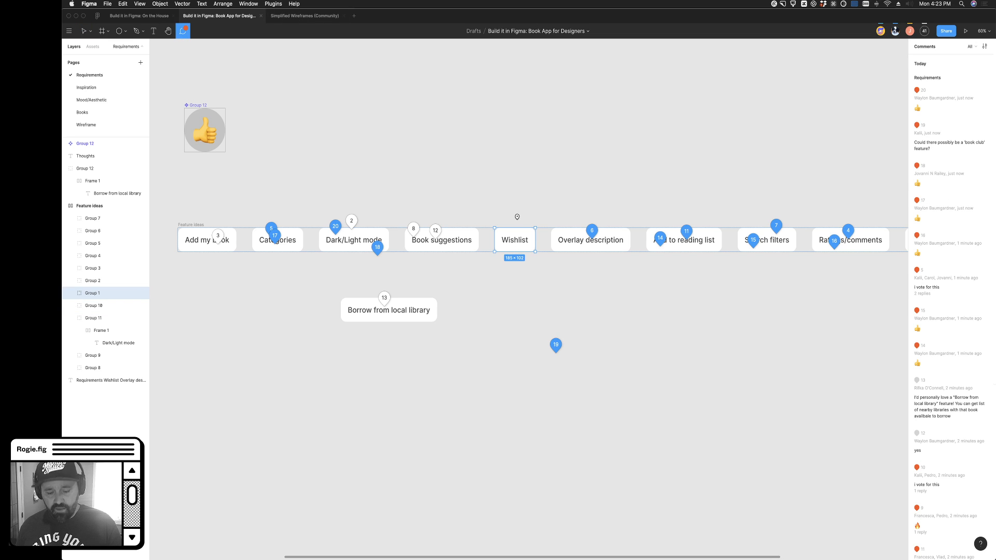
{"action": "left_click", "coordinate": [84, 32]}
{"action": "left_click", "coordinate": [367, 124]}
Show the comments and read the ones pinned on the Overlay description and Add to reading list cards
{"action": "key", "text": "c"}
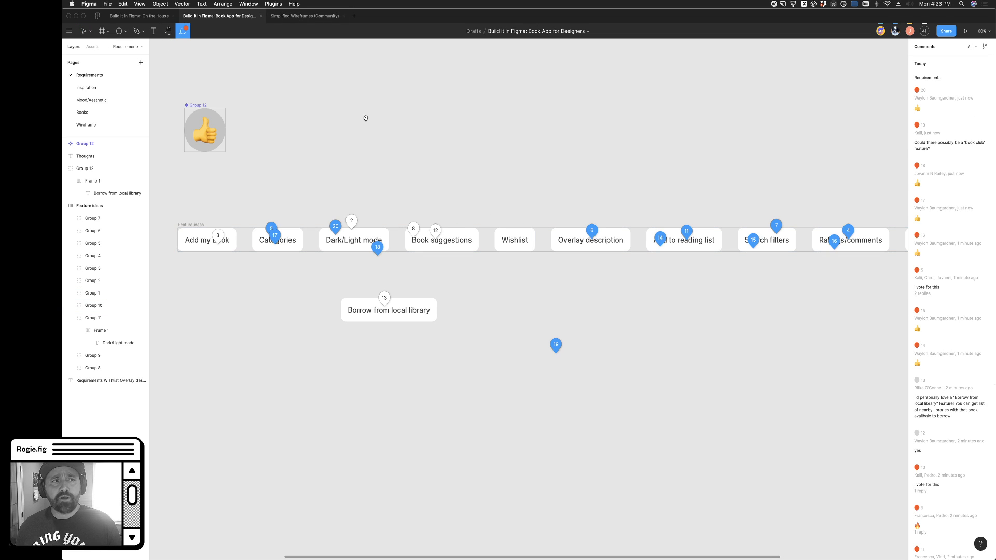
{"action": "left_click", "coordinate": [592, 231]}
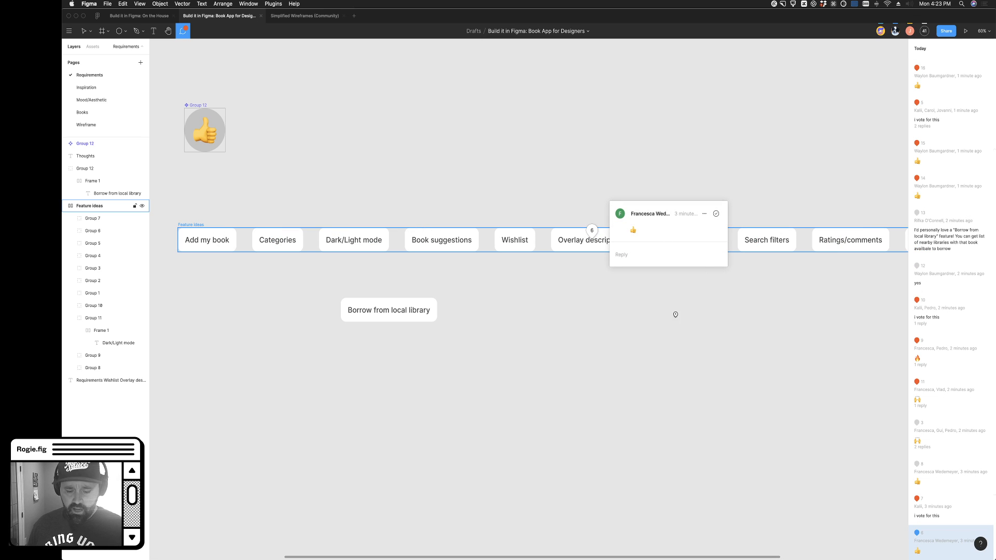
{"action": "left_click", "coordinate": [746, 185]}
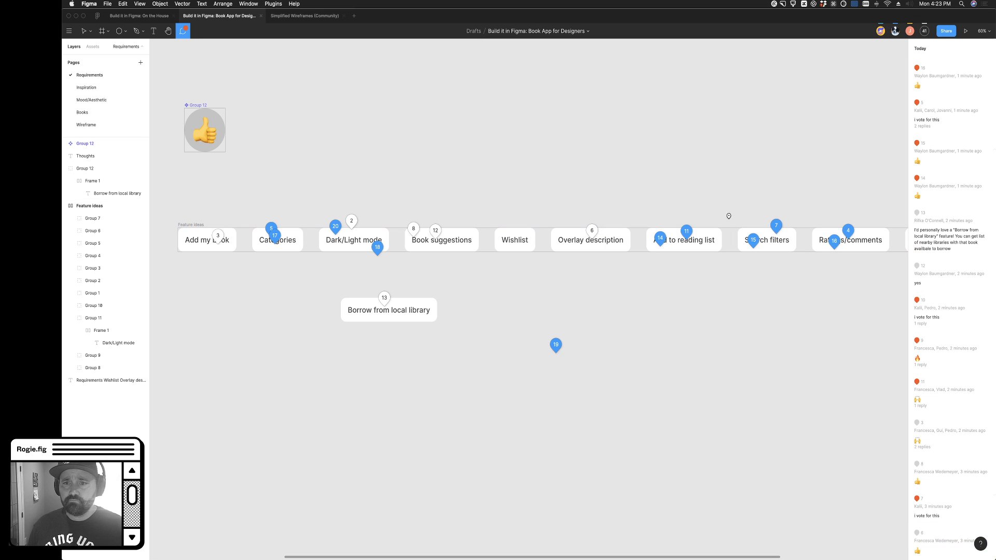
{"action": "left_click", "coordinate": [661, 240]}
{"action": "left_click", "coordinate": [777, 198]}
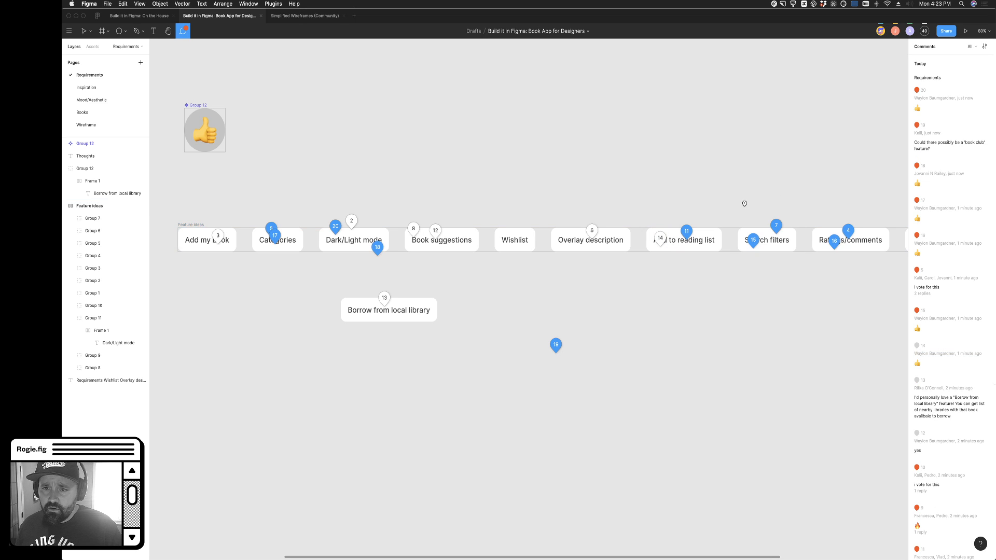
{"action": "left_click", "coordinate": [687, 231]}
{"action": "left_click", "coordinate": [773, 189]}
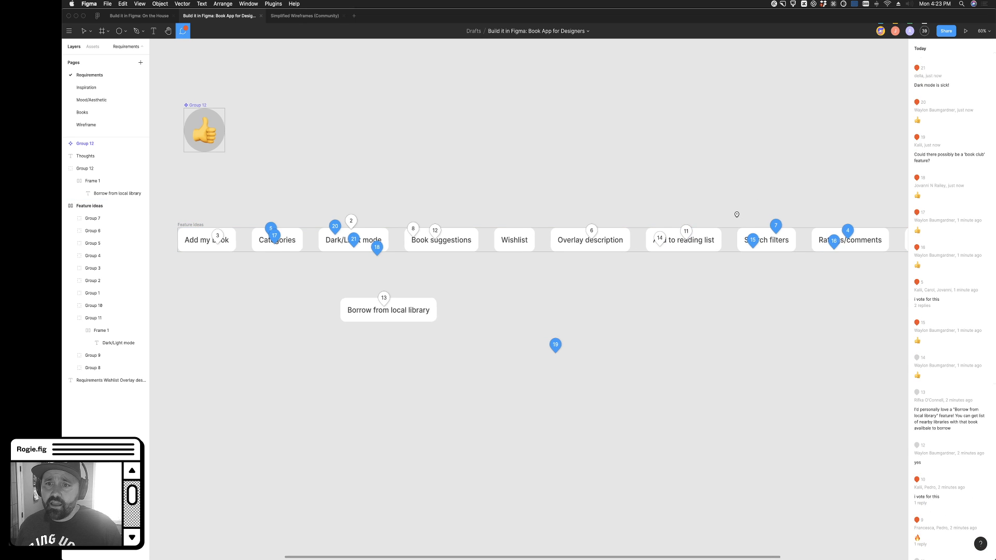
{"action": "scroll", "coordinate": [732, 220], "scroll_direction": "right", "scroll_amount": 2}
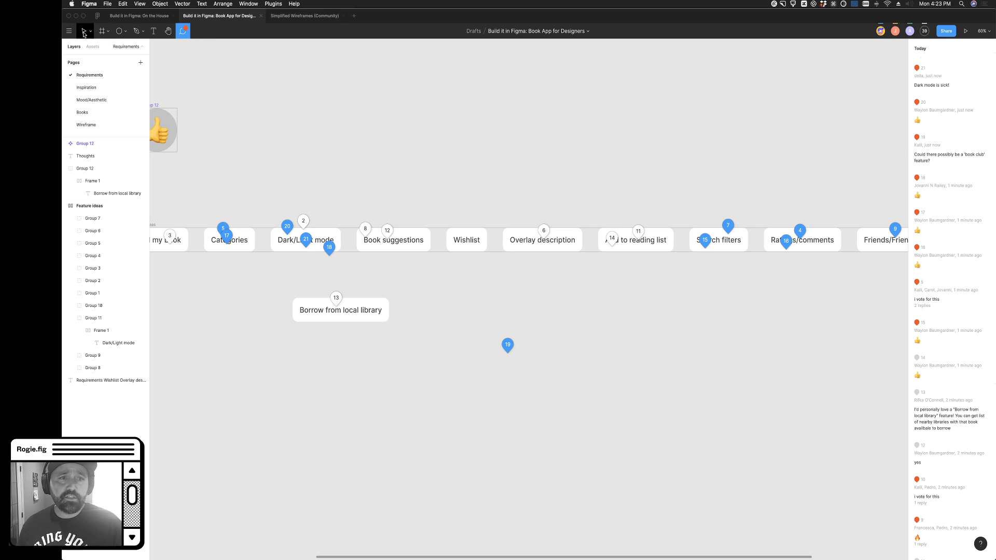
Duplicate the Feature ideas frame below the "Borrow from local library" card and rename the copy "Ordered features"
{"action": "key", "text": "Escape"}
{"action": "scroll", "coordinate": [651, 309], "scroll_direction": "left", "scroll_amount": 3}
{"action": "scroll", "coordinate": [649, 309], "scroll_direction": "down", "scroll_amount": 1}
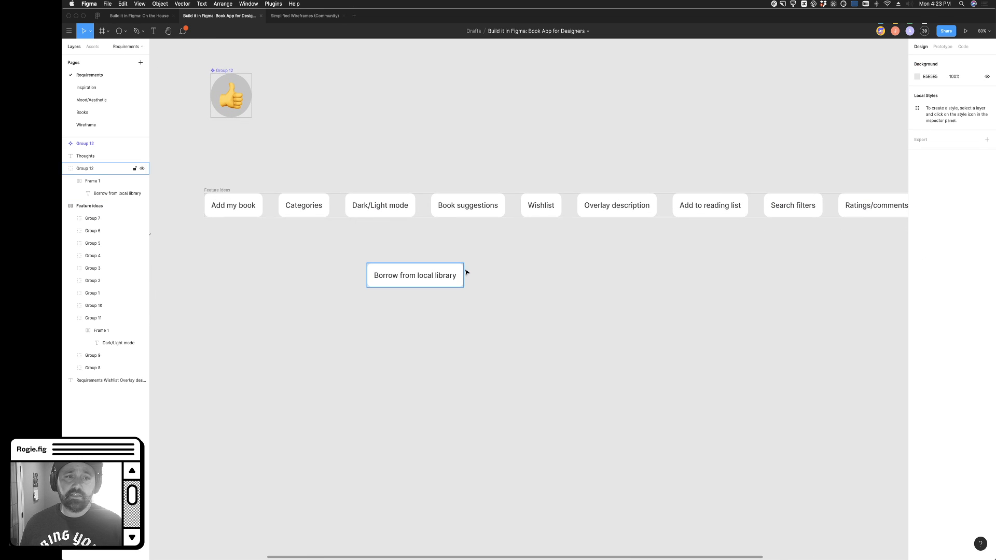
{"action": "left_click_drag", "start_coordinate": [217, 193], "coordinate": [230, 334]}
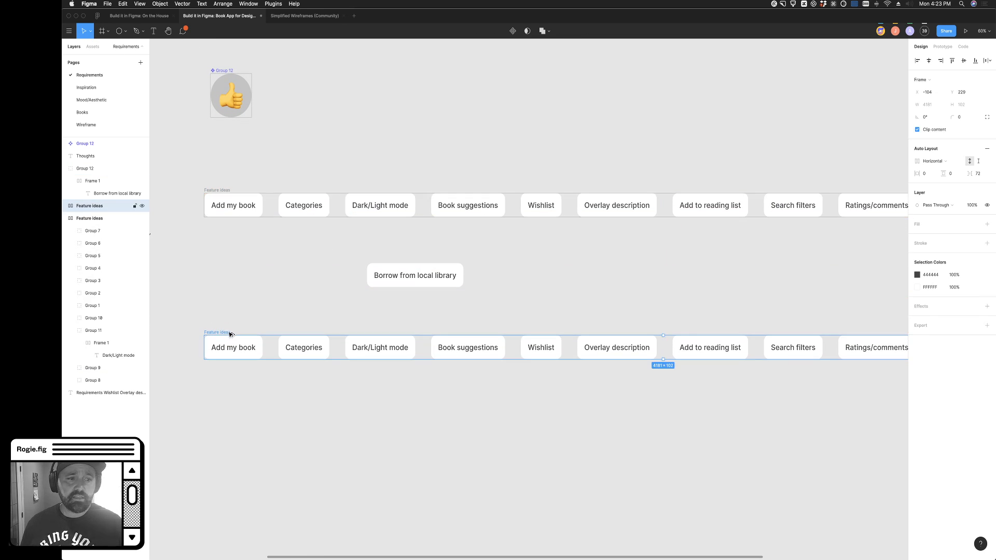
{"action": "key", "text": "super+r"}
{"action": "type", "text": "Ordered features"}
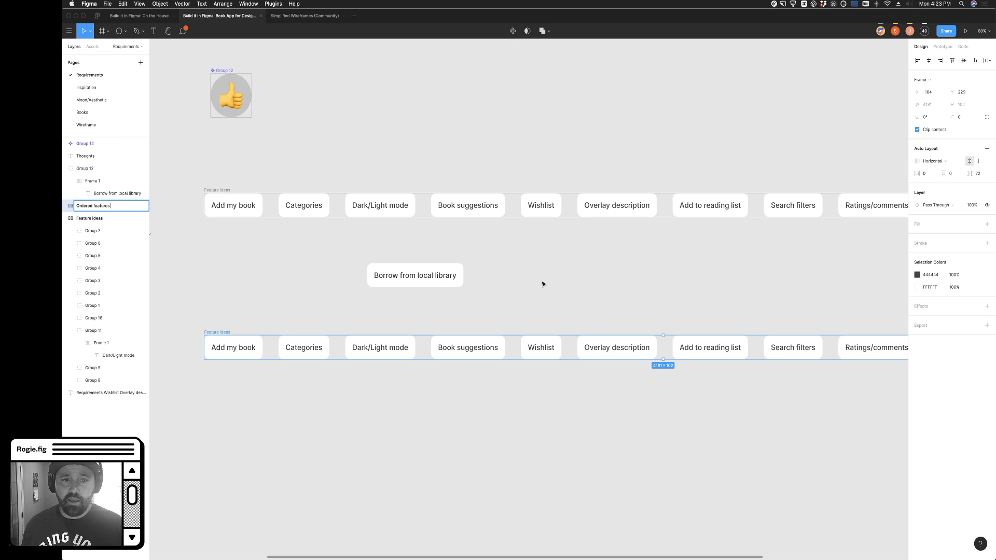
{"action": "left_click", "coordinate": [587, 266]}
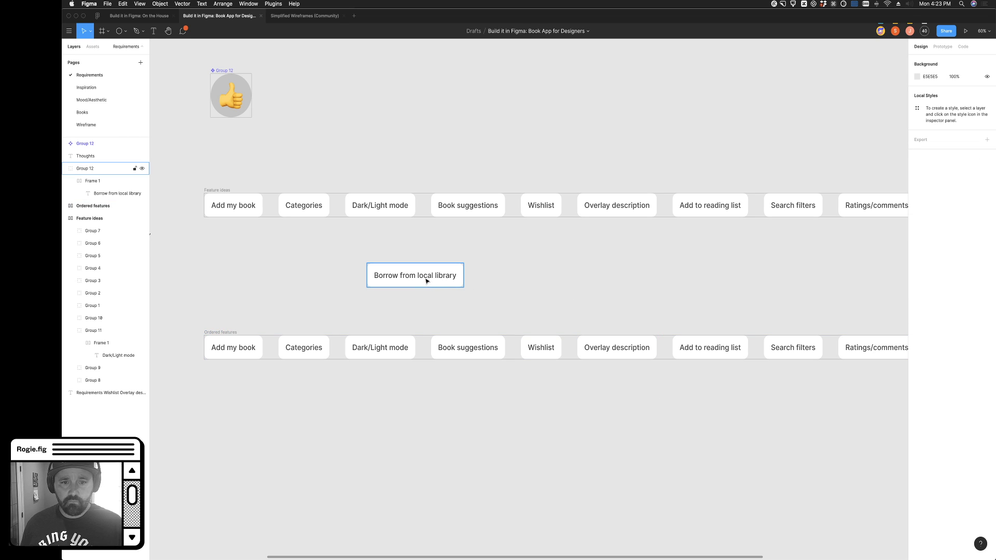
Show the comments and check the votes on the Add to reading list and Friends/Friend feed cards
{"action": "key", "text": "c"}
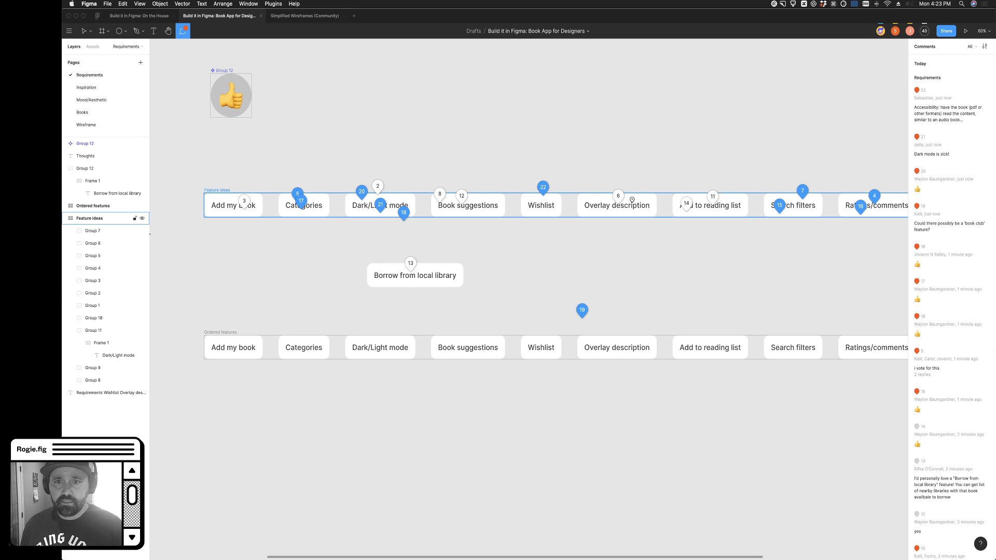
{"action": "left_click", "coordinate": [687, 203]}
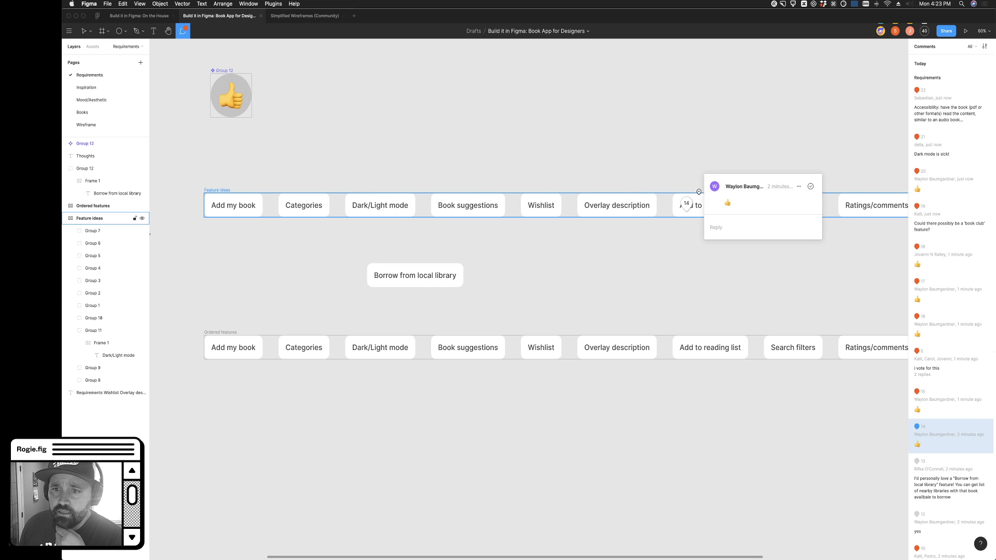
{"action": "key", "text": "Escape"}
{"action": "scroll", "coordinate": [626, 206], "scroll_direction": "right", "scroll_amount": 4}
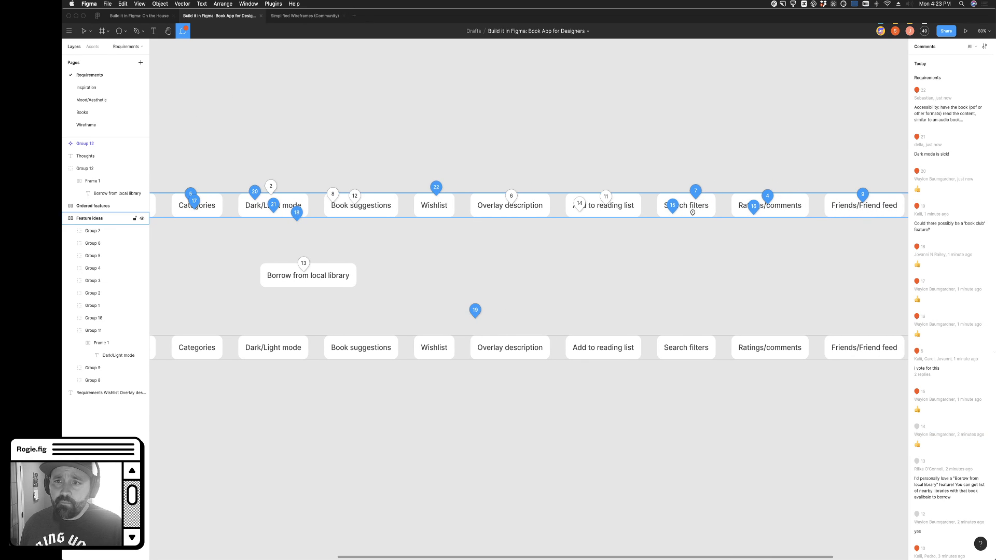
{"action": "left_click", "coordinate": [863, 194]}
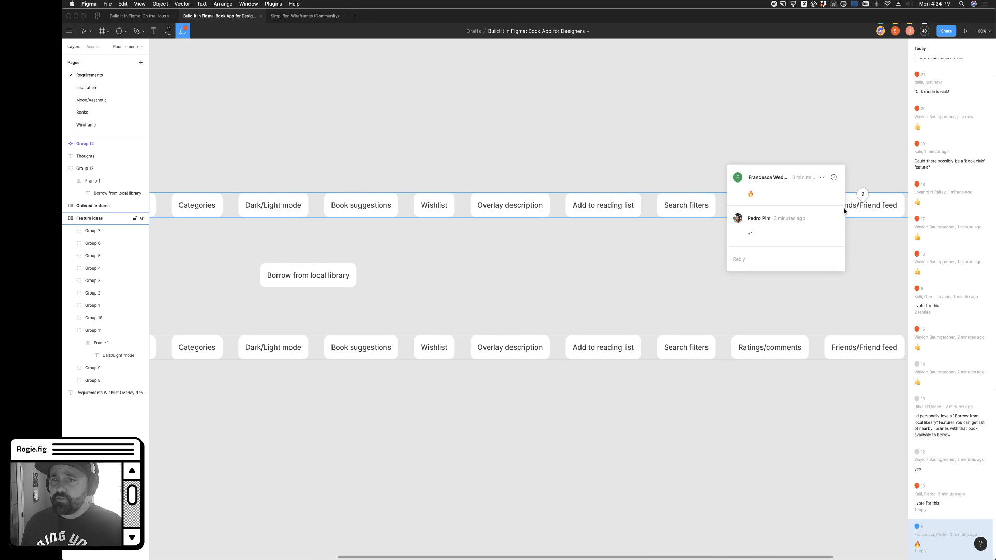
{"action": "key", "text": "Escape"}
Read the comments pinned on the Ratings/comments and Search filters cards, then hide the comments
{"action": "left_click", "coordinate": [768, 196]}
{"action": "key", "text": "Escape"}
{"action": "left_click", "coordinate": [754, 205]}
{"action": "key", "text": "Escape"}
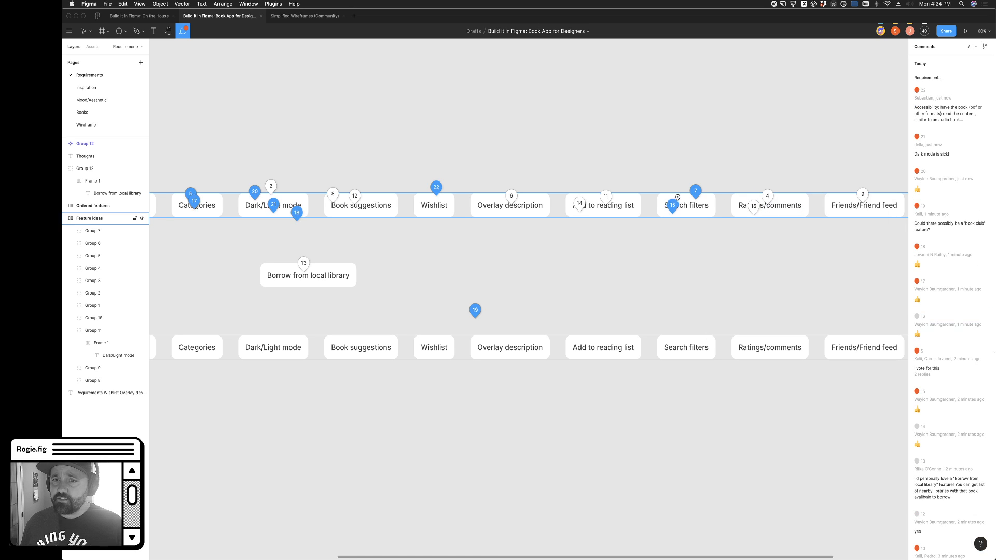
{"action": "left_click", "coordinate": [673, 205]}
{"action": "key", "text": "Escape"}
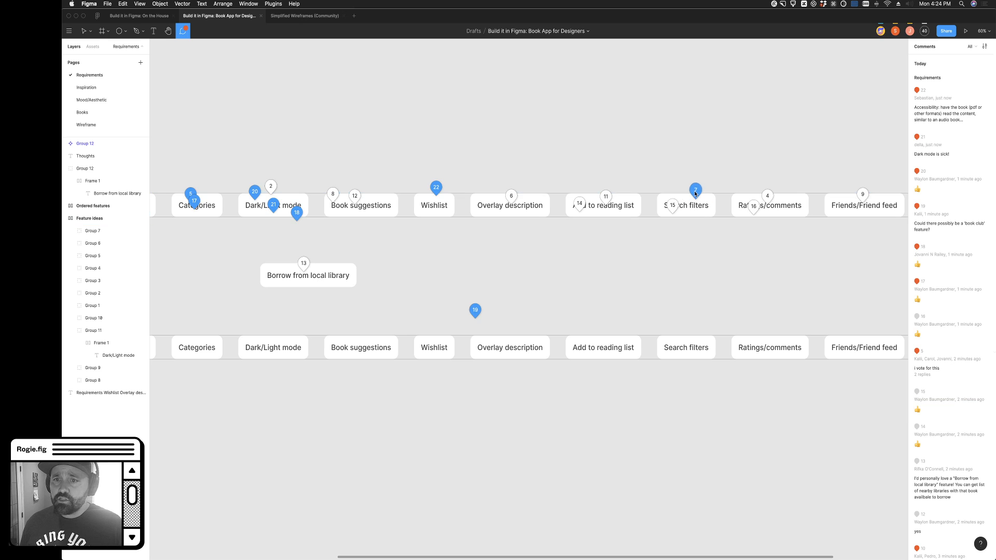
{"action": "left_click", "coordinate": [696, 193]}
{"action": "key", "text": "Escape"}
{"action": "scroll", "coordinate": [696, 194], "scroll_direction": "left", "scroll_amount": 3}
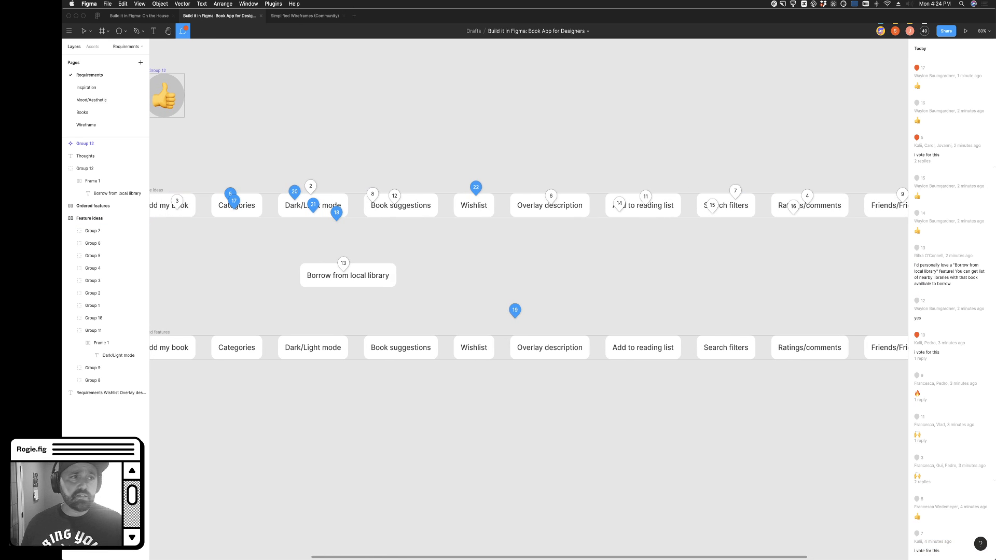
{"action": "left_click", "coordinate": [83, 30]}
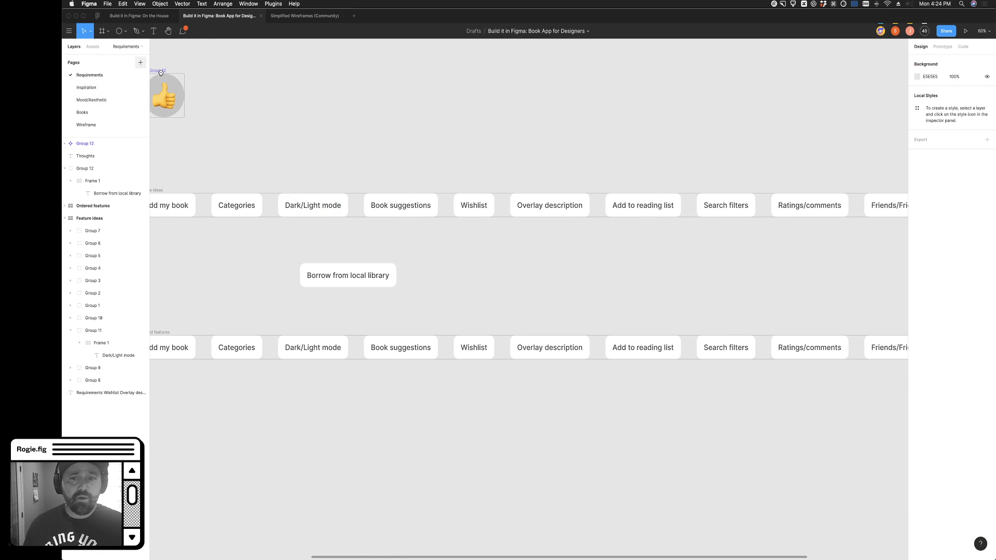
Move the Search filters card in the Ordered features frame to second place, between Add my book and Categories
{"action": "left_click", "coordinate": [720, 348]}
{"action": "scroll", "coordinate": [724, 348], "scroll_direction": "left", "scroll_amount": 6}
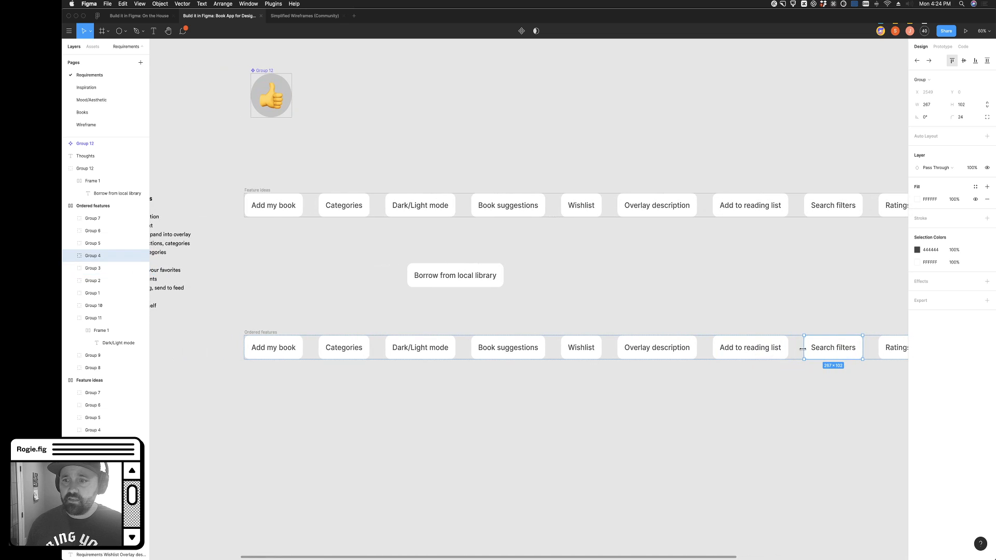
{"action": "left_click_drag", "start_coordinate": [826, 350], "coordinate": [347, 351]}
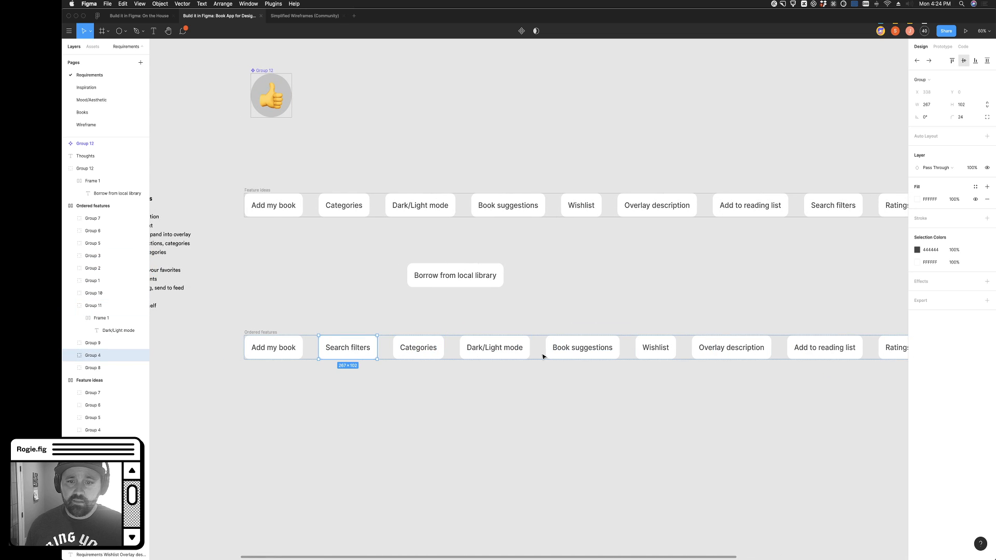
{"action": "scroll", "coordinate": [542, 357], "scroll_direction": "right", "scroll_amount": 4}
{"action": "scroll", "coordinate": [701, 354], "scroll_direction": "right", "scroll_amount": 3}
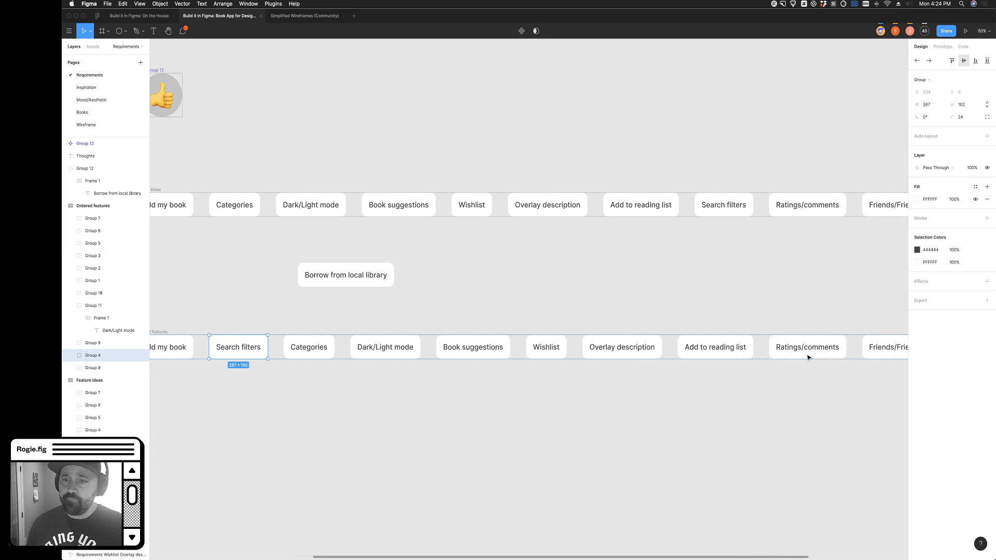
Move the Add to reading list card in the Ordered features frame to third place, between Search filters and Categories
{"action": "left_click_drag", "start_coordinate": [701, 354], "coordinate": [297, 356]}
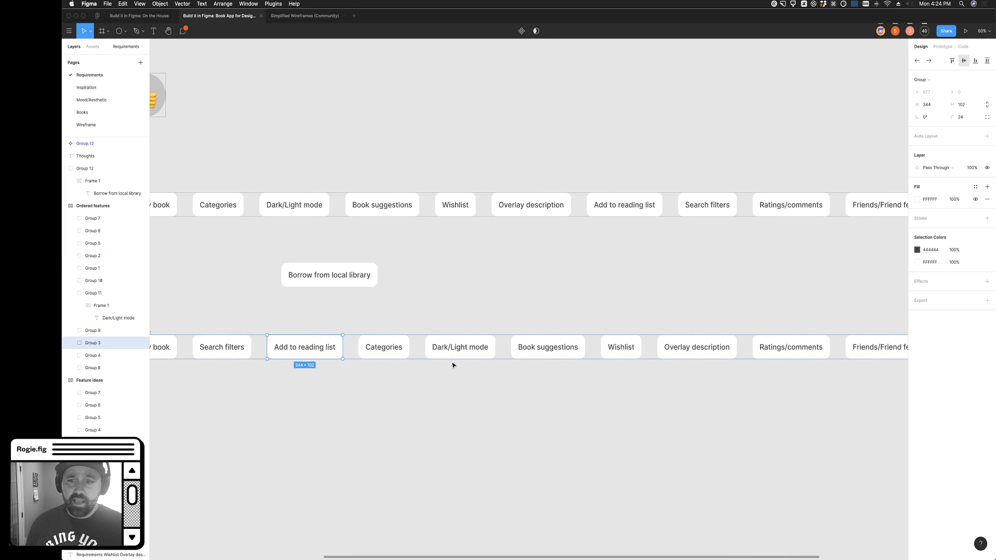
{"action": "scroll", "coordinate": [588, 360], "scroll_direction": "down", "scroll_amount": 5}
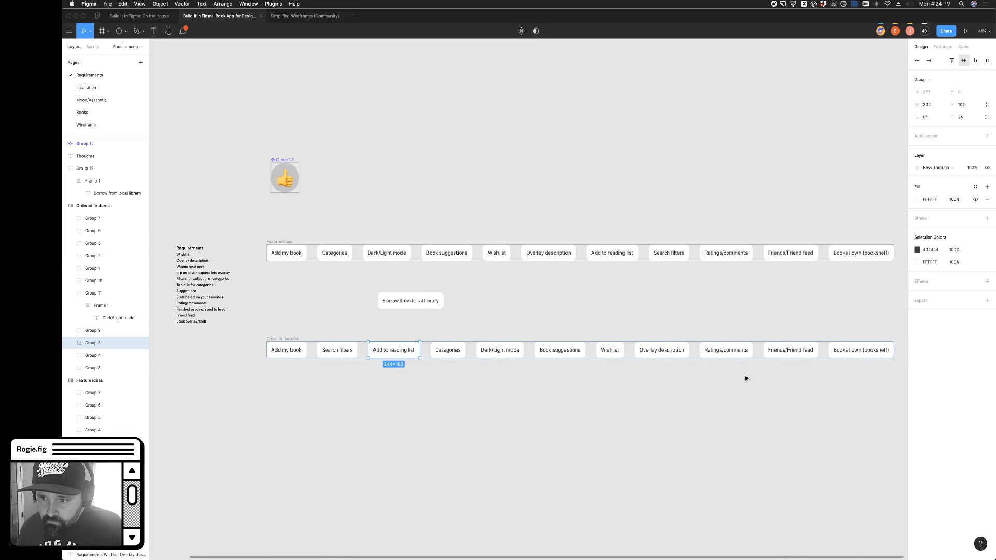
{"action": "scroll", "coordinate": [745, 376], "scroll_direction": "right", "scroll_amount": 1}
{"action": "left_click", "coordinate": [851, 364]}
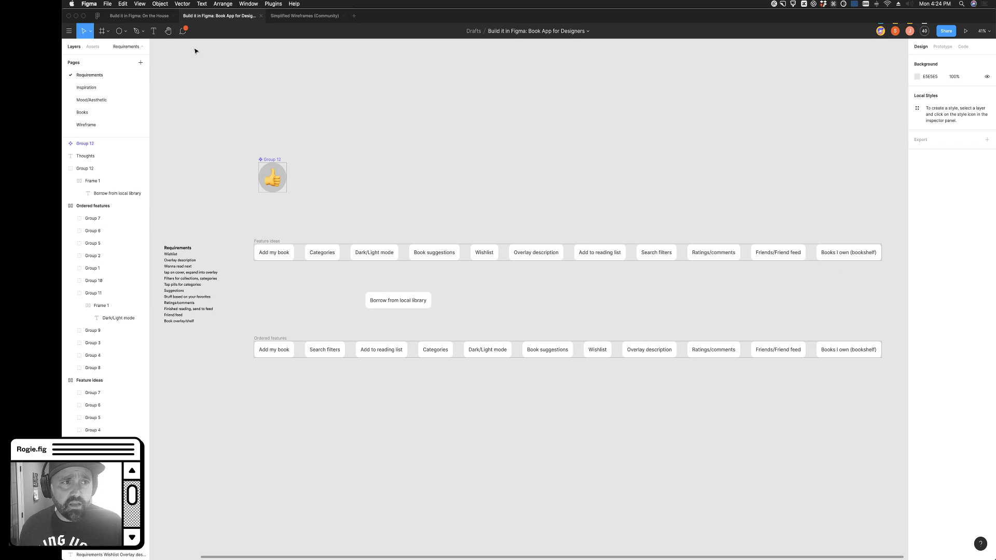
Check the votes on the Books I own (bookshelf) card, then move its Ordered features copy between Add to reading list and Categories
{"action": "left_click", "coordinate": [184, 31]}
{"action": "left_click", "coordinate": [845, 243]}
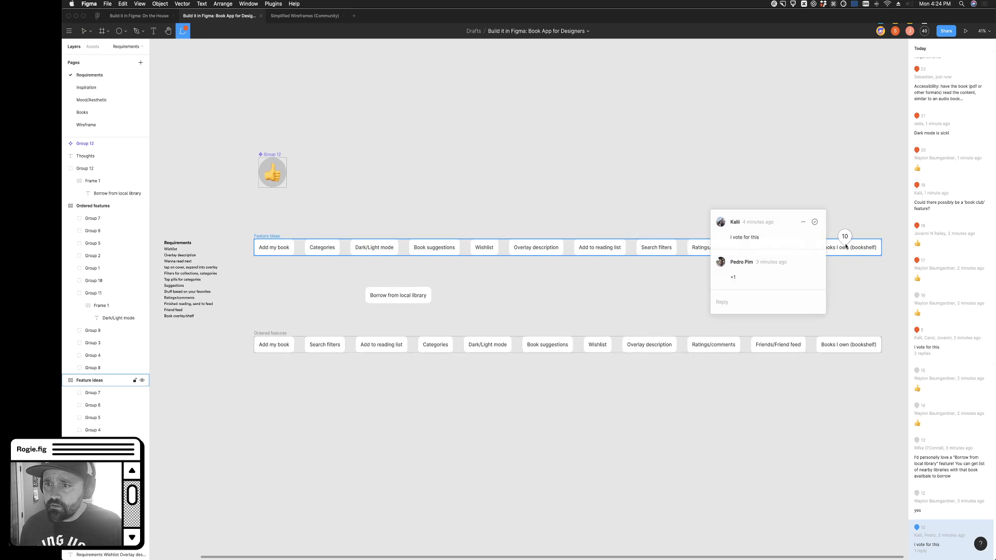
{"action": "key", "text": "Escape"}
{"action": "key", "text": "v"}
{"action": "left_click_drag", "start_coordinate": [824, 343], "coordinate": [451, 349]}
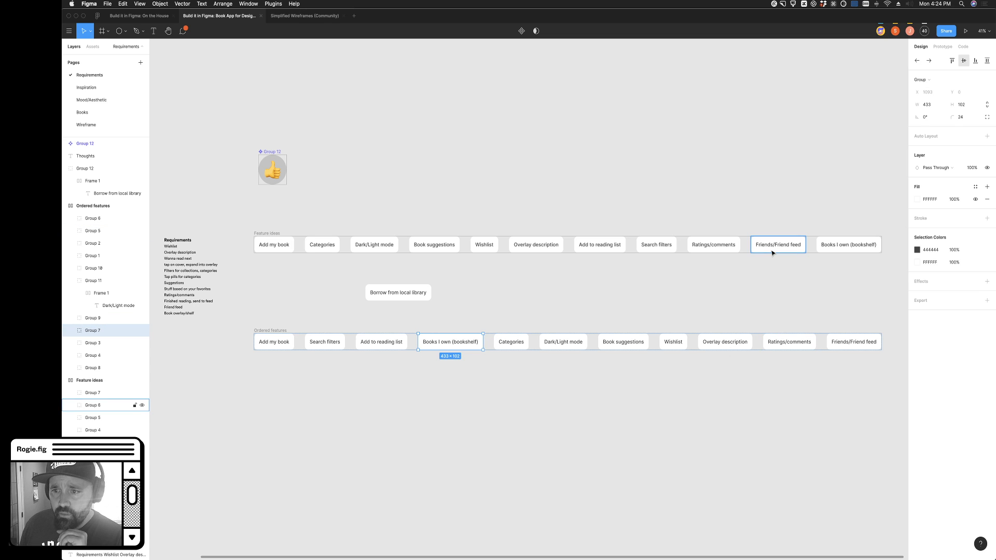
Check the vote on the Ratings/comments card, then move its Ordered features copy between Books I own (bookshelf) and Categories
{"action": "key", "text": "c"}
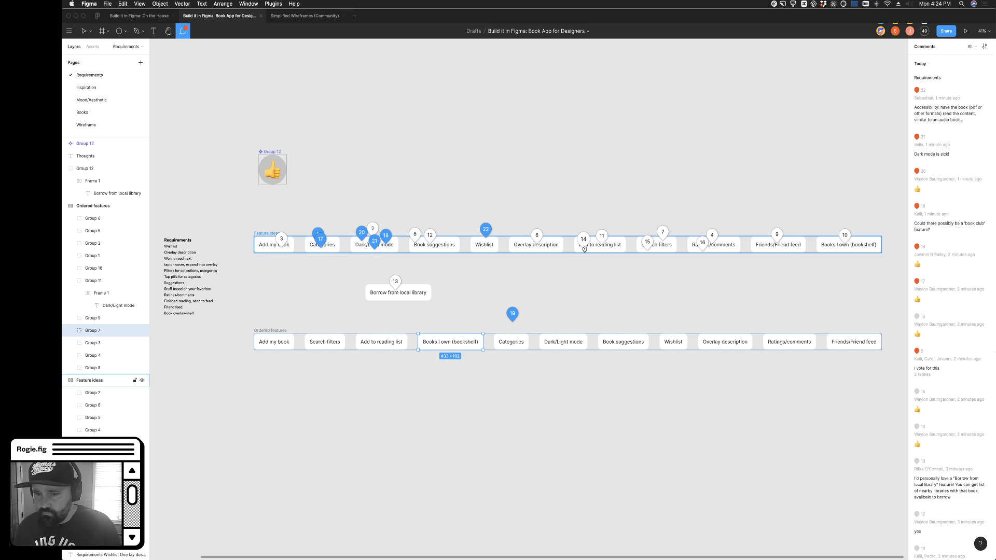
{"action": "left_click", "coordinate": [704, 242]}
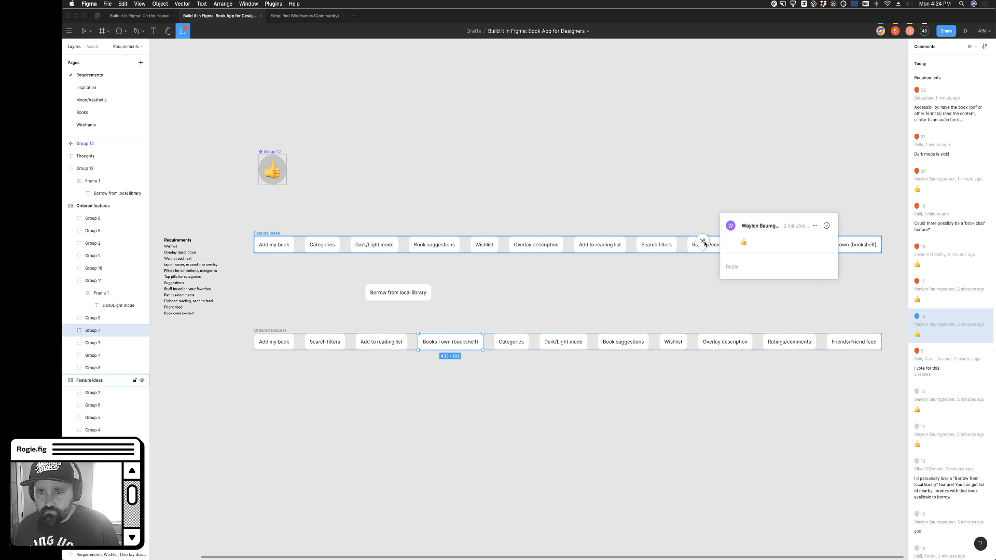
{"action": "key", "text": "Escape"}
{"action": "key", "text": "v"}
{"action": "left_click_drag", "start_coordinate": [790, 343], "coordinate": [521, 346]}
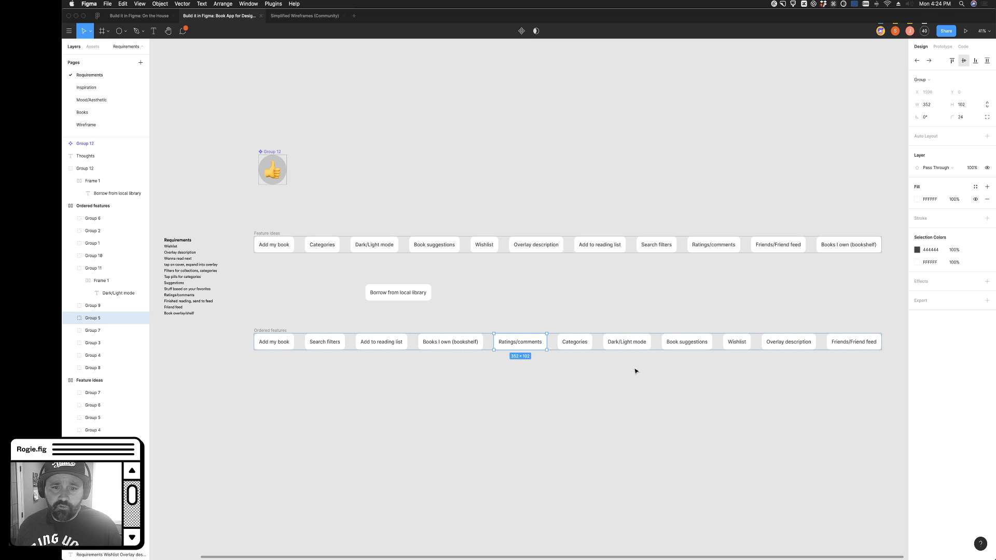
Move the loose Borrow from local library card into the Ordered features frame, between Categories and Dark/Light mode
{"action": "left_click", "coordinate": [458, 325]}
{"action": "left_click", "coordinate": [398, 294]}
{"action": "left_click_drag", "start_coordinate": [398, 293], "coordinate": [598, 343]}
{"action": "left_click", "coordinate": [673, 383]}
Check the votes on the Friends/Friend feed card, then move its Ordered features copy between Ratings/comments and Categories
{"action": "scroll", "coordinate": [688, 393], "scroll_direction": "right", "scroll_amount": 3}
{"action": "scroll", "coordinate": [688, 393], "scroll_direction": "right", "scroll_amount": 2}
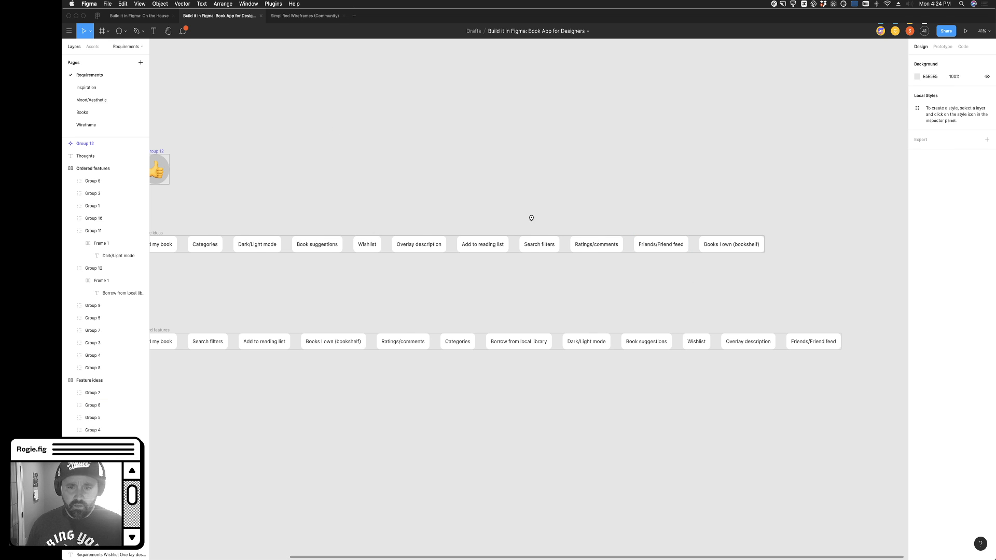
{"action": "key", "text": "c"}
{"action": "left_click", "coordinate": [657, 236]}
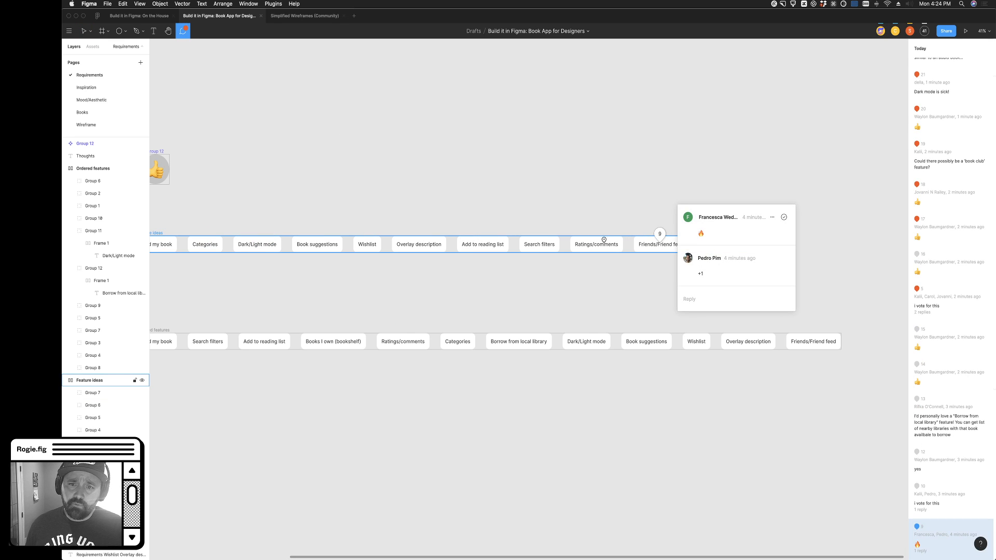
{"action": "key", "text": "Escape"}
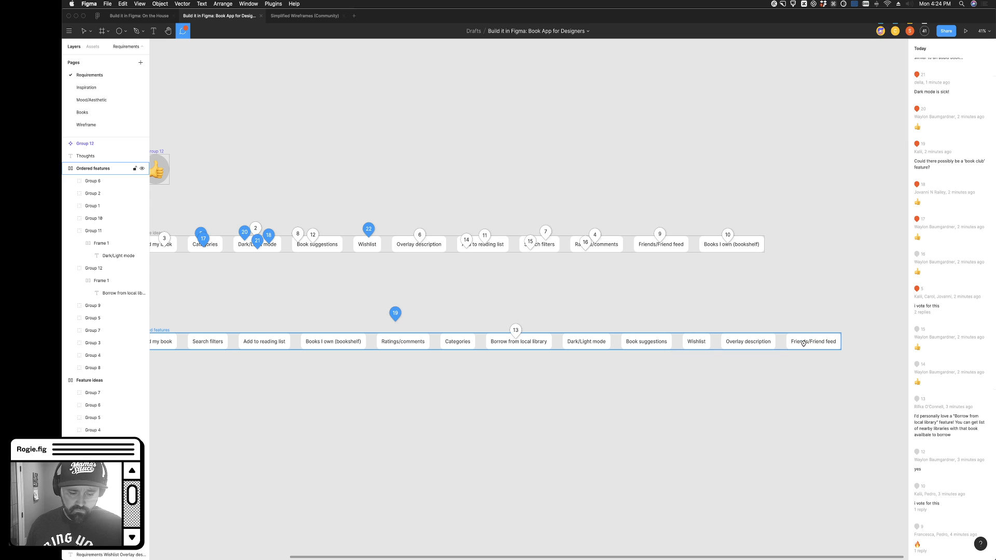
{"action": "key", "text": "Escape"}
{"action": "left_click_drag", "start_coordinate": [814, 343], "coordinate": [469, 346]}
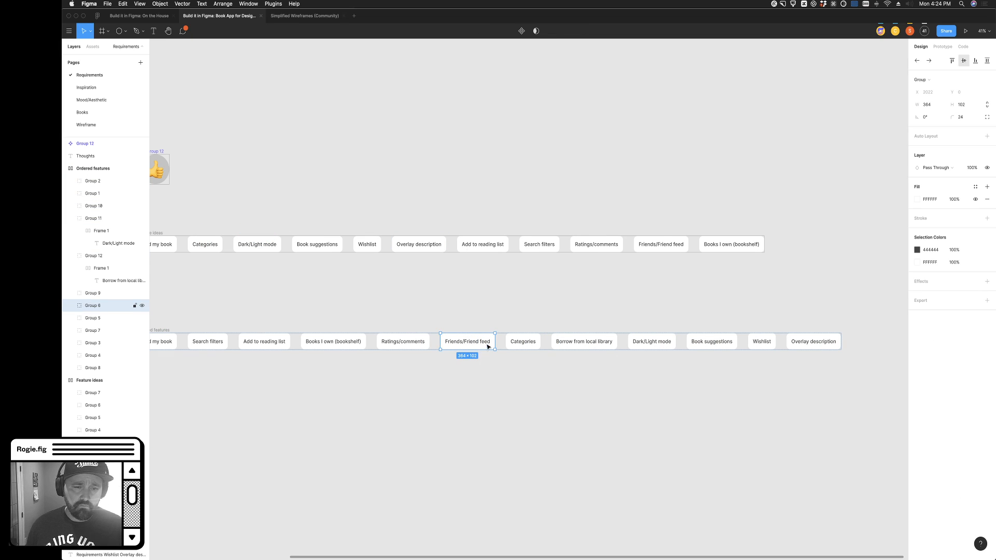
{"action": "scroll", "coordinate": [487, 347], "scroll_direction": "left", "scroll_amount": 2}
{"action": "left_click", "coordinate": [541, 381]}
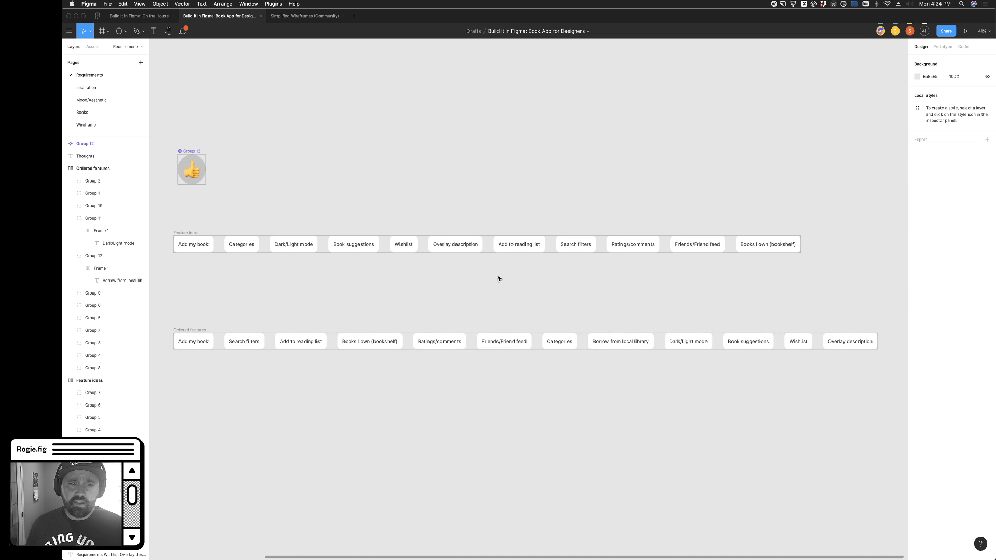
Review the comments on the Dark/Light mode card, then move its Ordered features copy between Friends/Friend feed and Categories
{"action": "left_click", "coordinate": [183, 35]}
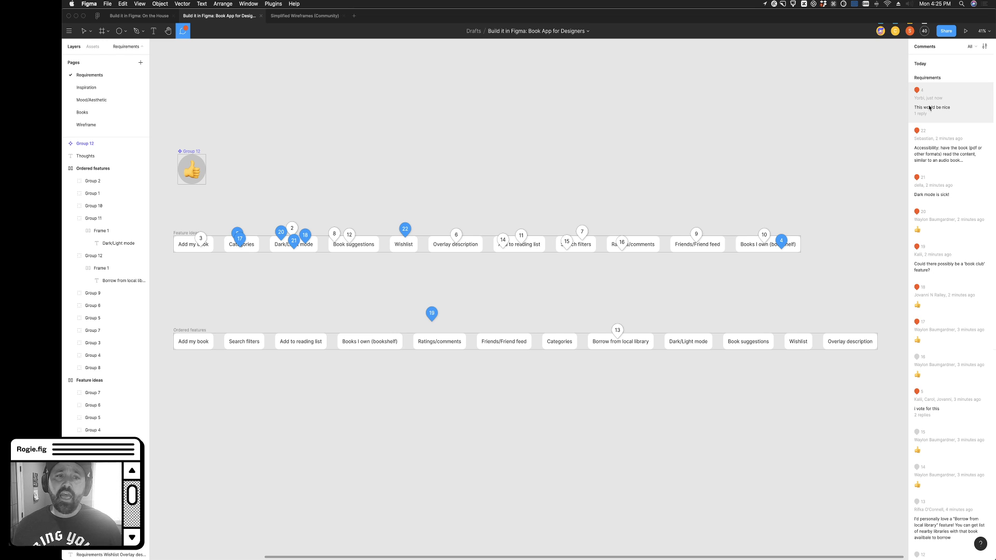
{"action": "left_click", "coordinate": [84, 31]}
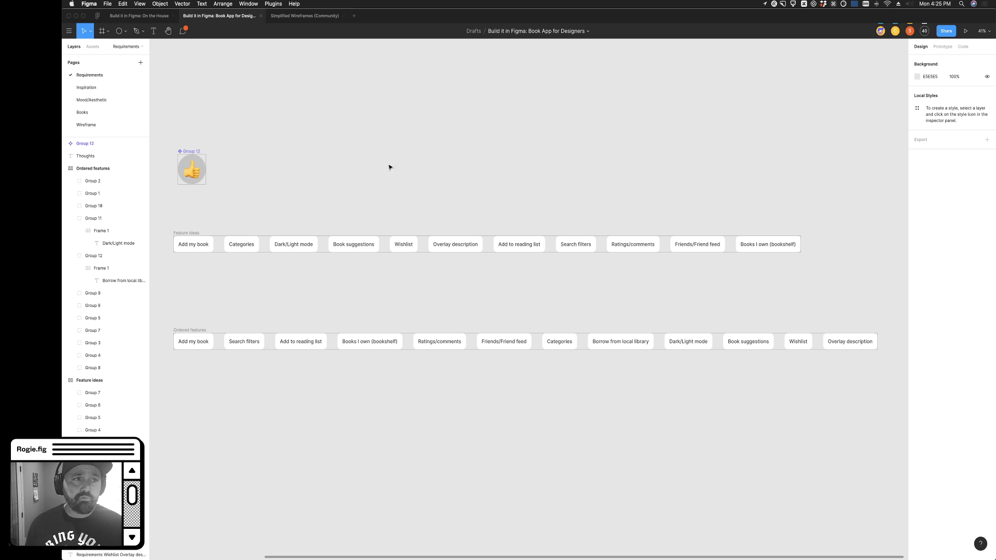
{"action": "key", "text": "c"}
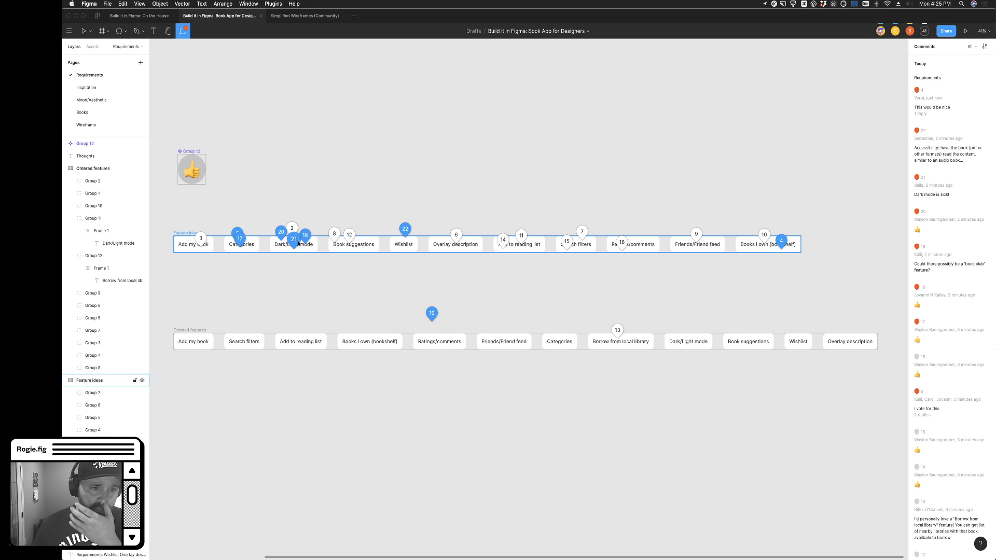
{"action": "left_click", "coordinate": [297, 242]}
{"action": "left_click", "coordinate": [357, 325]}
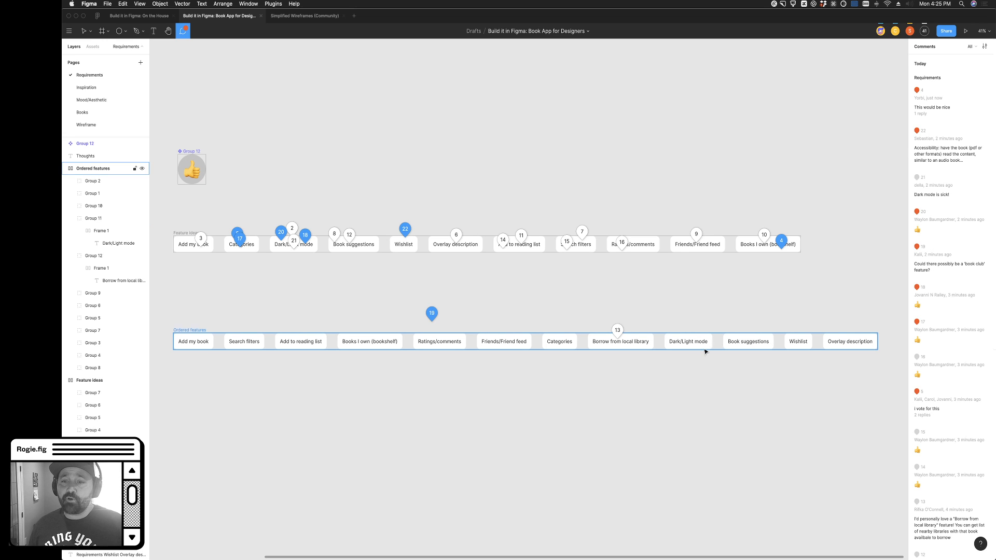
{"action": "key", "text": "v"}
{"action": "left_click_drag", "start_coordinate": [700, 348], "coordinate": [595, 346]}
{"action": "left_click", "coordinate": [386, 274]}
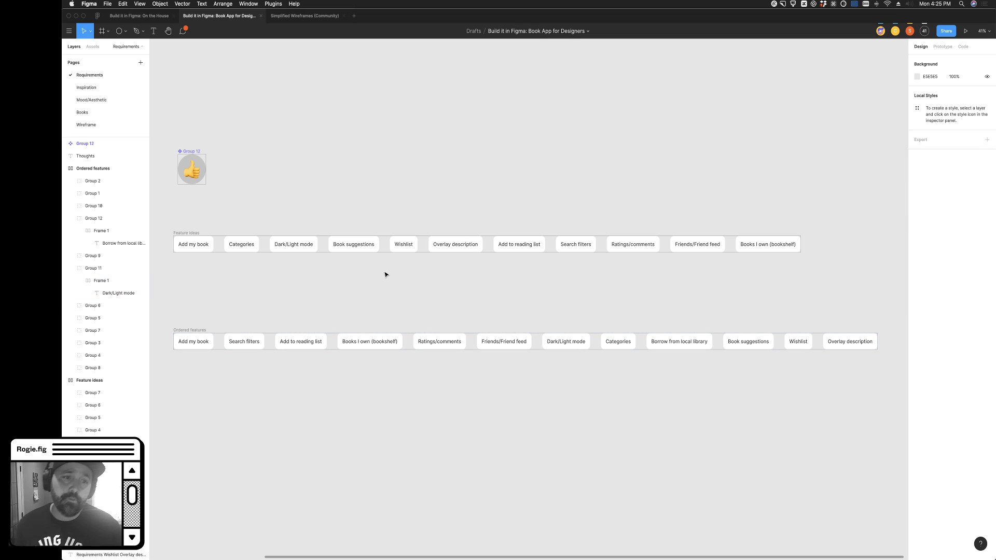
Read the comment pinned on the Wishlist card in the Feature ideas frame, then hide the comments
{"action": "key", "text": "c"}
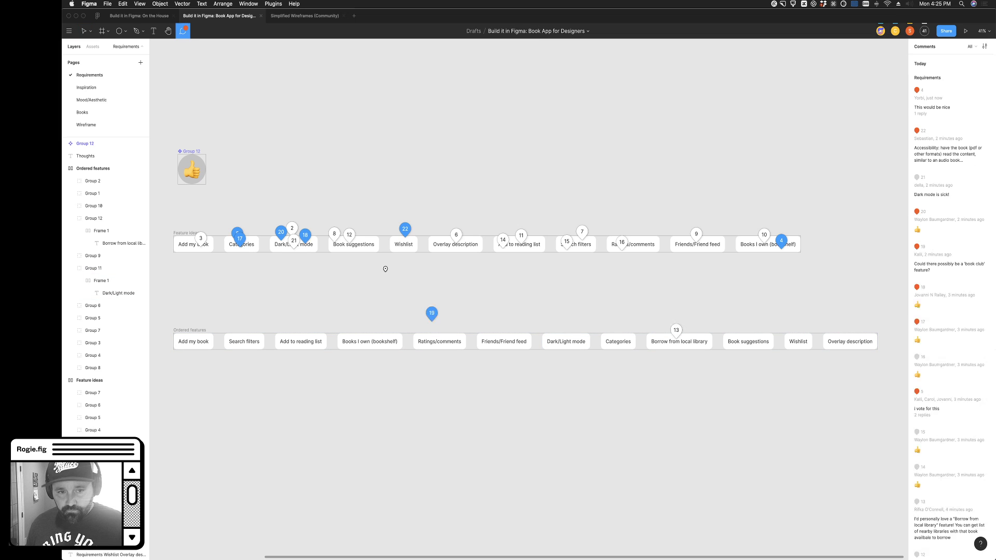
{"action": "left_click", "coordinate": [406, 230]}
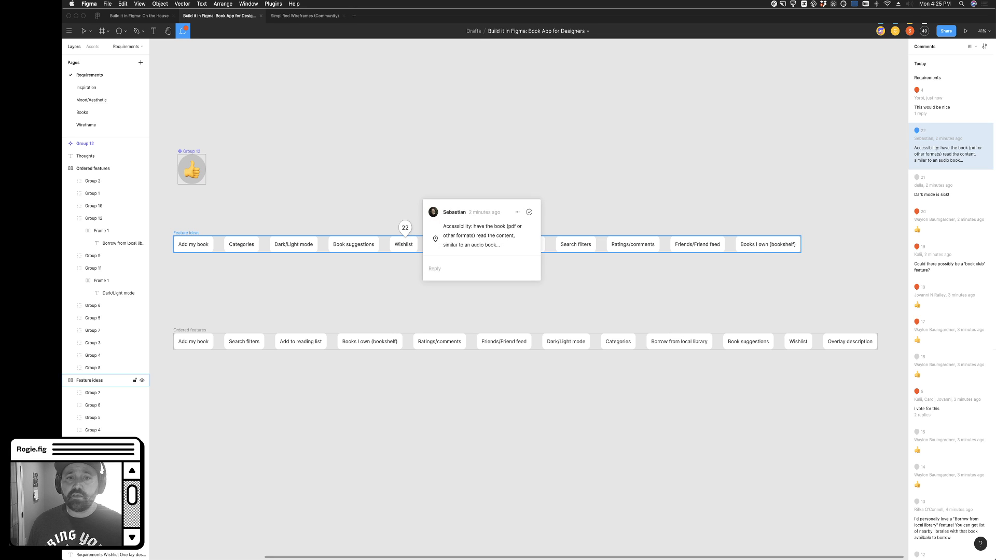
{"action": "left_click", "coordinate": [529, 213]}
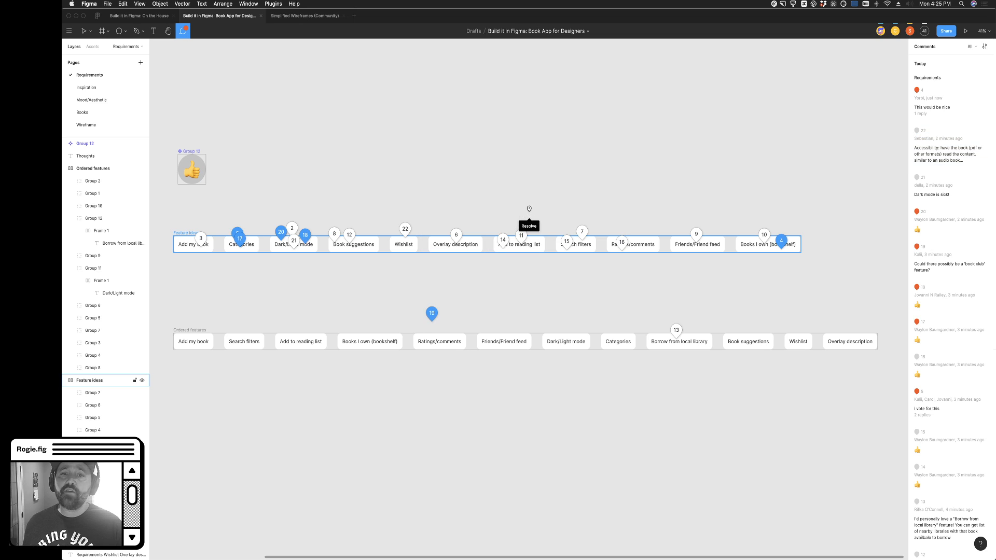
{"action": "scroll", "coordinate": [528, 207], "scroll_direction": "left", "scroll_amount": 2}
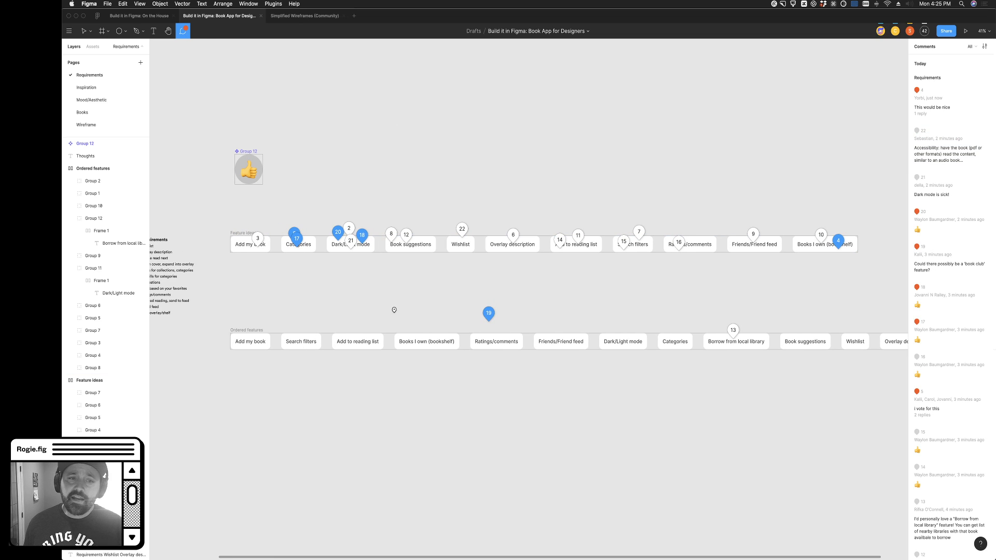
{"action": "key", "text": "Escape"}
{"action": "left_click_drag", "start_coordinate": [251, 177], "coordinate": [249, 174]}
{"action": "key", "text": "c"}
{"action": "key", "text": "Escape"}
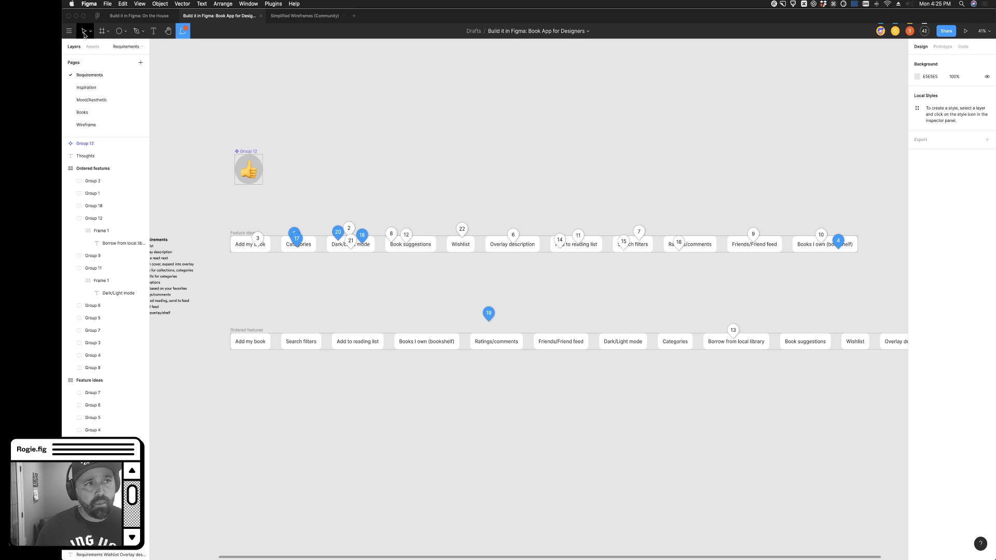
{"action": "scroll", "coordinate": [503, 164], "scroll_direction": "left", "scroll_amount": 2}
{"action": "scroll", "coordinate": [342, 289], "scroll_direction": "right", "scroll_amount": 1}
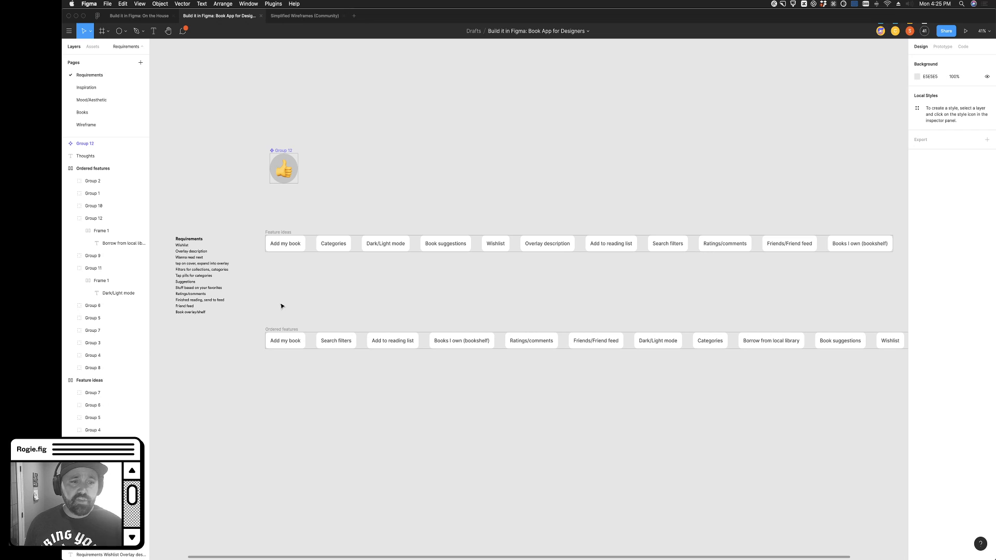
{"action": "scroll", "coordinate": [284, 306], "scroll_direction": "right", "scroll_amount": 2}
{"action": "scroll", "coordinate": [289, 308], "scroll_direction": "left", "scroll_amount": 3}
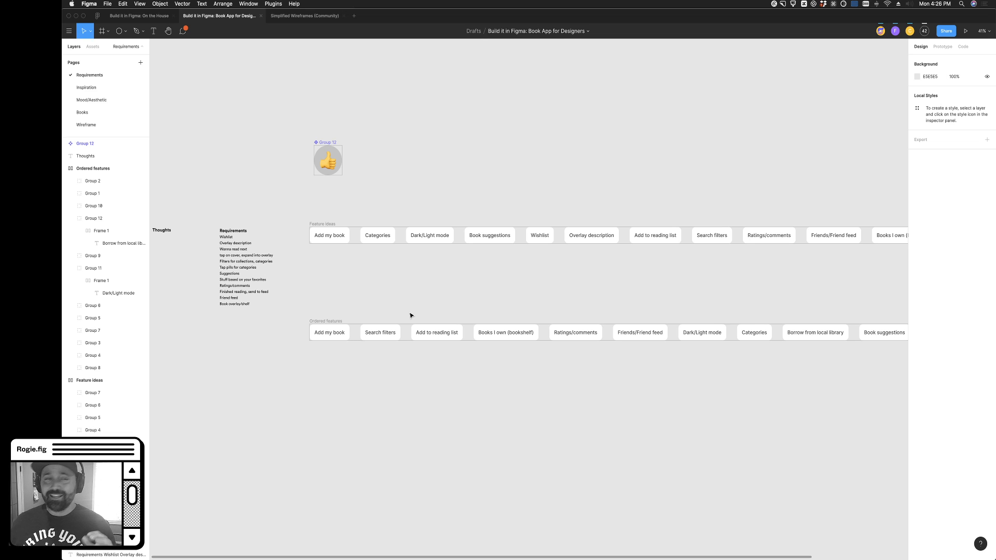
Switch to the "Build it in Figma: On the House" file, look over its app screens and present its prototype
{"action": "key", "text": "ctrl+shift+Tab"}
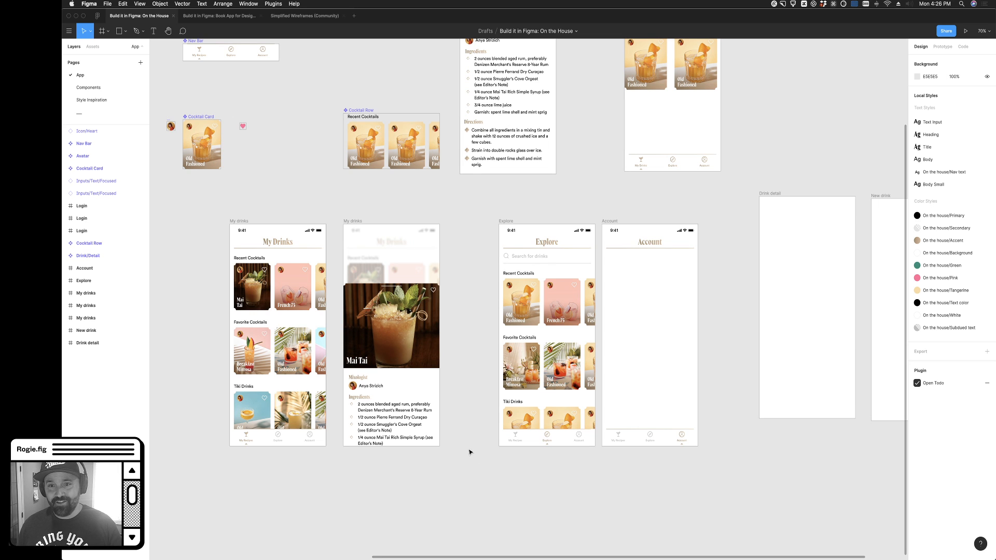
{"action": "scroll", "coordinate": [469, 452], "scroll_direction": "up", "scroll_amount": 2}
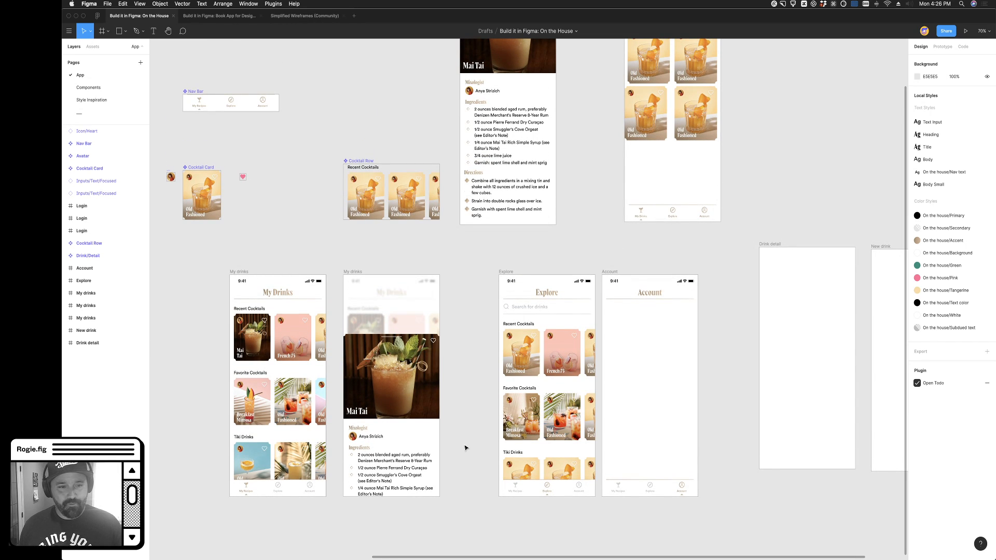
{"action": "scroll", "coordinate": [303, 260], "scroll_direction": "left", "scroll_amount": 4}
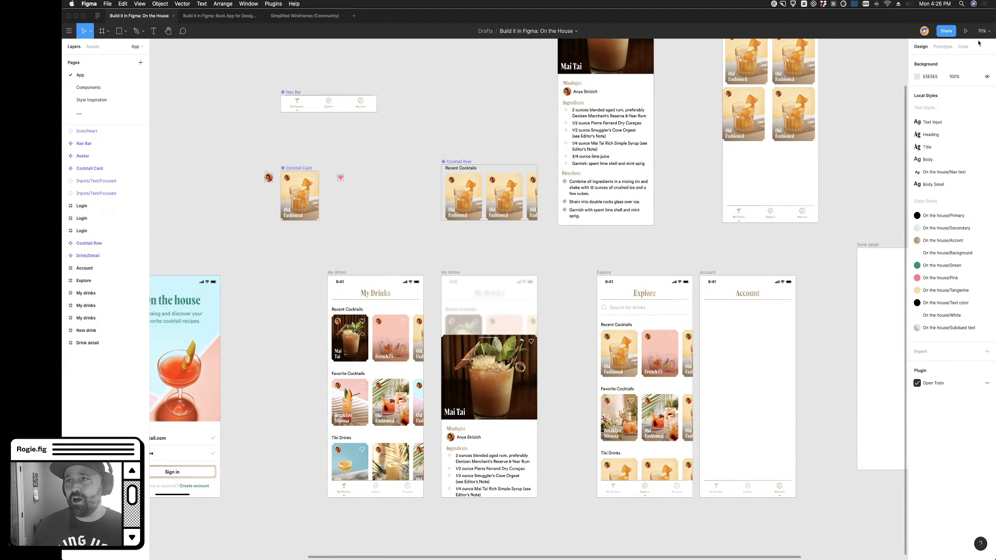
{"action": "left_click", "coordinate": [967, 30]}
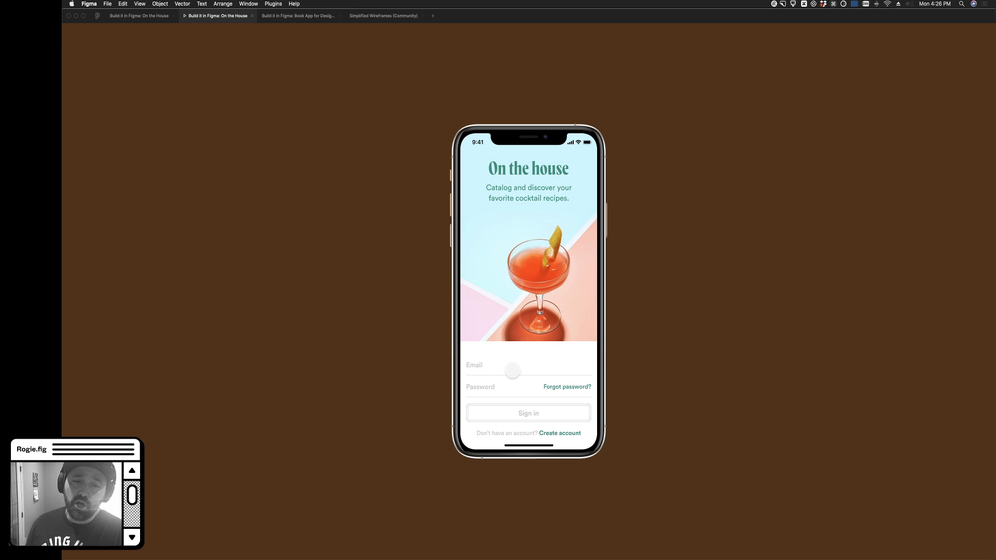
Fill in the email and password fields on the prototype's login screen and sign in
{"action": "left_click", "coordinate": [514, 370]}
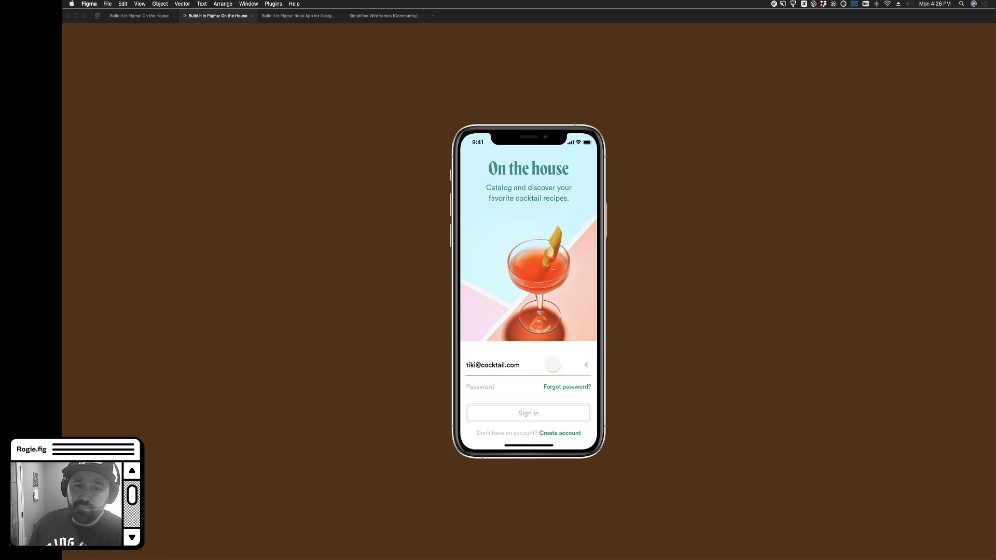
{"action": "left_click", "coordinate": [543, 388]}
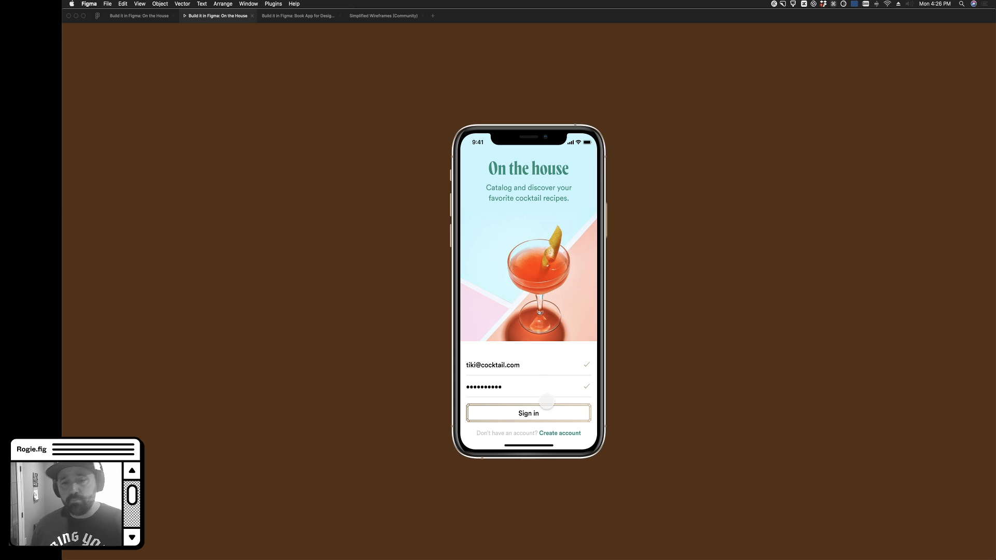
{"action": "left_click", "coordinate": [553, 417]}
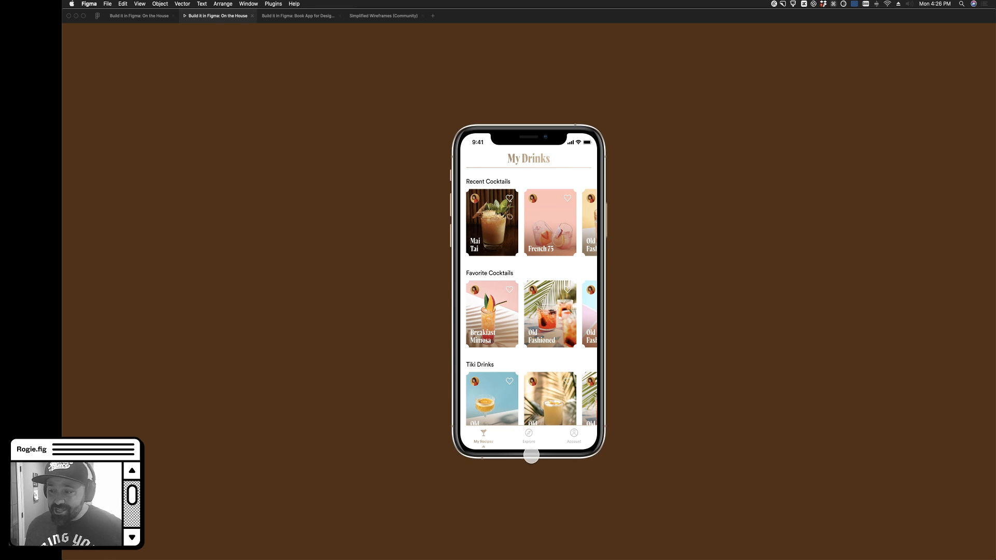
Switch back and forth between the prototype's Explore and My Drinks screens to compare their layouts
{"action": "left_click", "coordinate": [529, 436]}
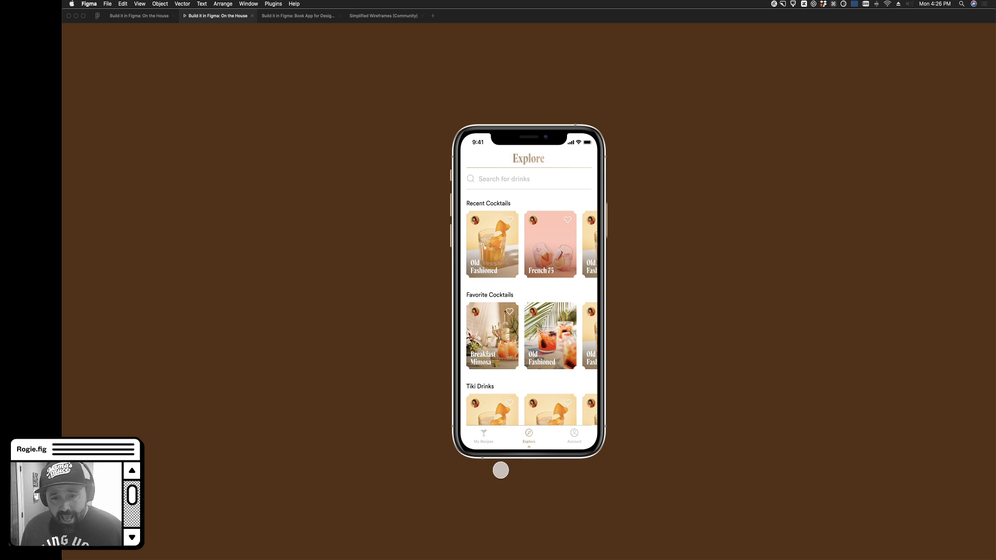
{"action": "left_click", "coordinate": [485, 441]}
{"action": "left_click", "coordinate": [530, 436]}
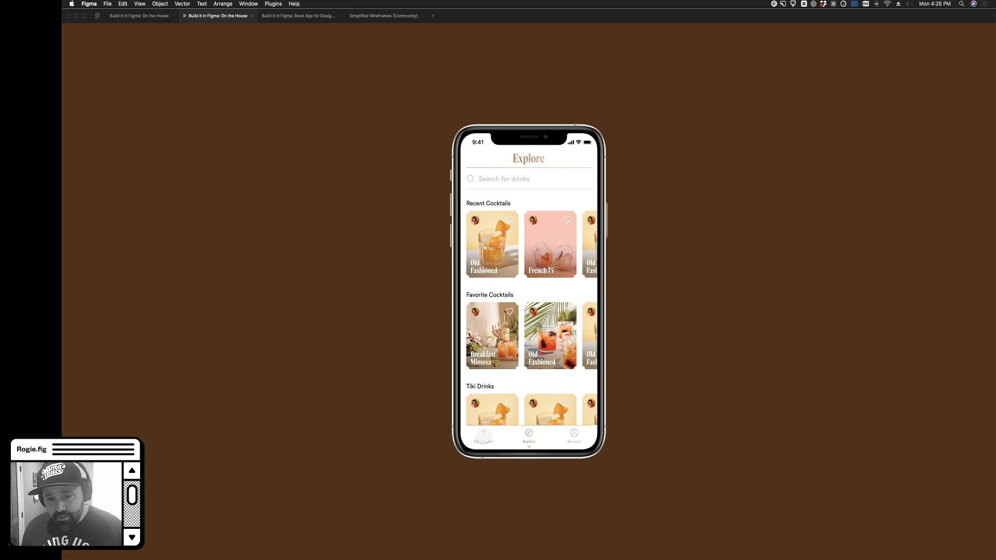
{"action": "left_click", "coordinate": [484, 436]}
{"action": "left_click", "coordinate": [528, 436]}
{"action": "left_click", "coordinate": [484, 435]}
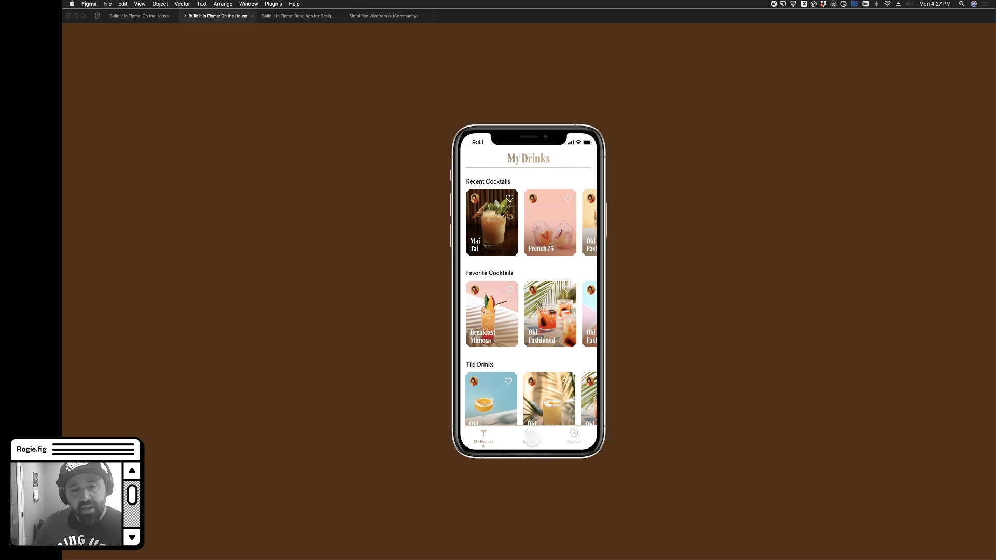
Return to the On the House design and examine the prototype link of My Recipes in the My Drinks screen's nav bar
{"action": "left_click", "coordinate": [139, 15]}
{"action": "scroll", "coordinate": [492, 411], "scroll_direction": "down", "scroll_amount": 3}
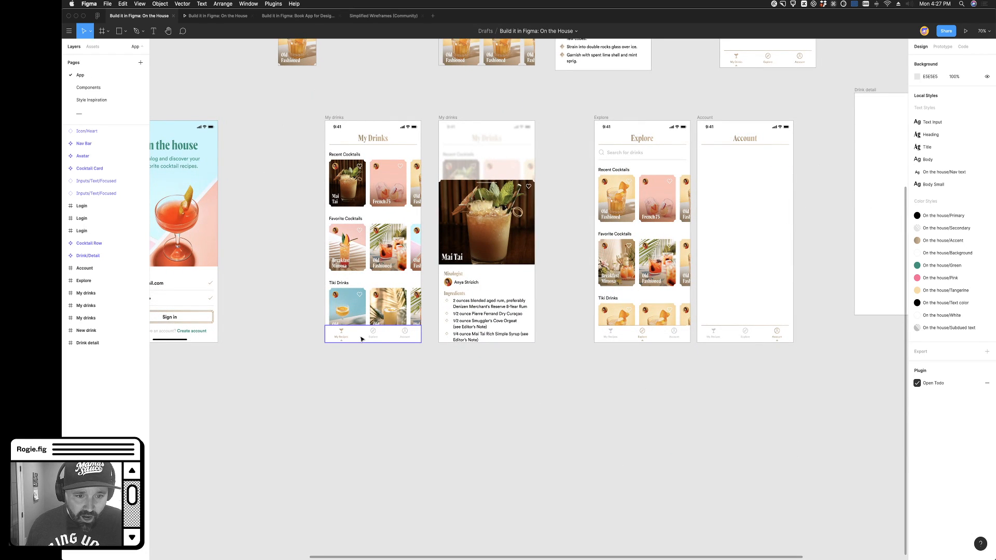
{"action": "left_click", "coordinate": [362, 338]}
{"action": "left_click", "coordinate": [943, 46]}
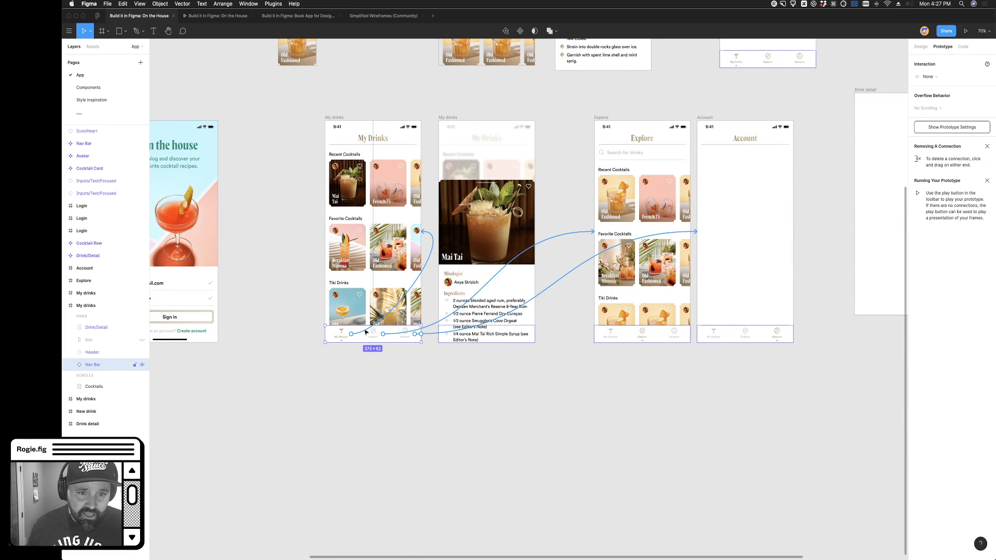
{"action": "scroll", "coordinate": [344, 342], "scroll_direction": "up", "scroll_amount": 5}
{"action": "double_click", "coordinate": [344, 335]}
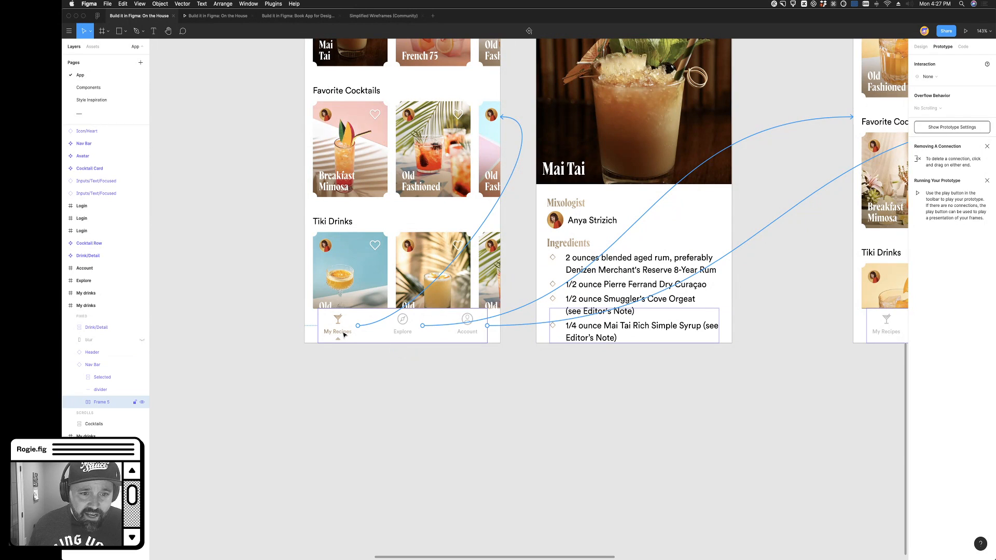
{"action": "left_click", "coordinate": [379, 327]}
{"action": "scroll", "coordinate": [415, 333], "scroll_direction": "down", "scroll_amount": 5}
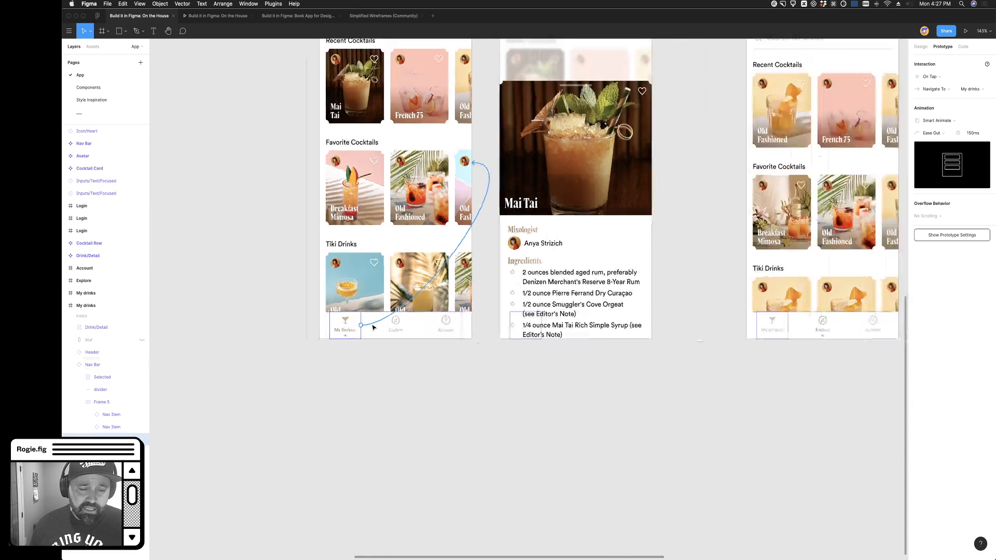
{"action": "scroll", "coordinate": [425, 335], "scroll_direction": "right", "scroll_amount": 5}
{"action": "scroll", "coordinate": [551, 362], "scroll_direction": "left", "scroll_amount": 4}
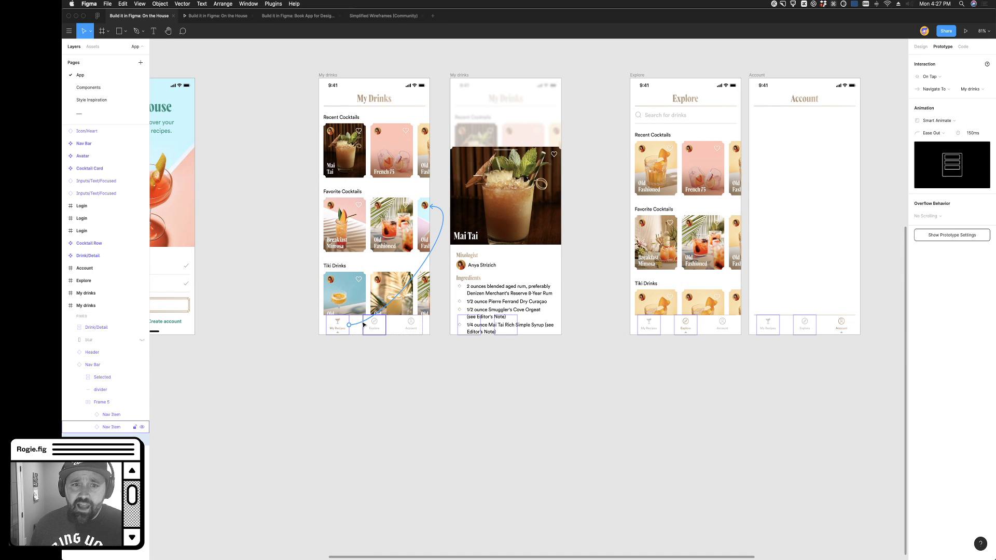
{"action": "scroll", "coordinate": [416, 342], "scroll_direction": "left", "scroll_amount": 2}
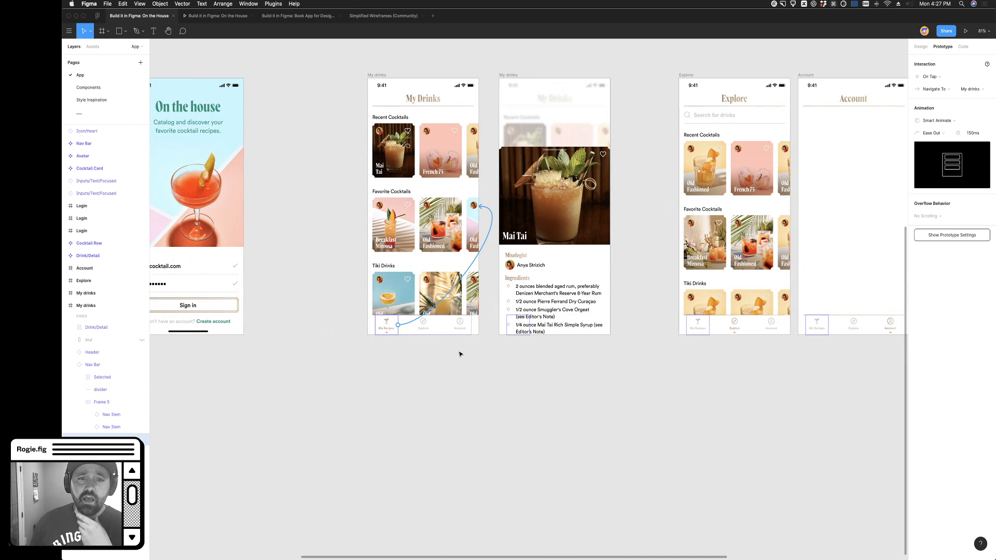
{"action": "left_click", "coordinate": [360, 356]}
{"action": "scroll", "coordinate": [345, 345], "scroll_direction": "down", "scroll_amount": 5}
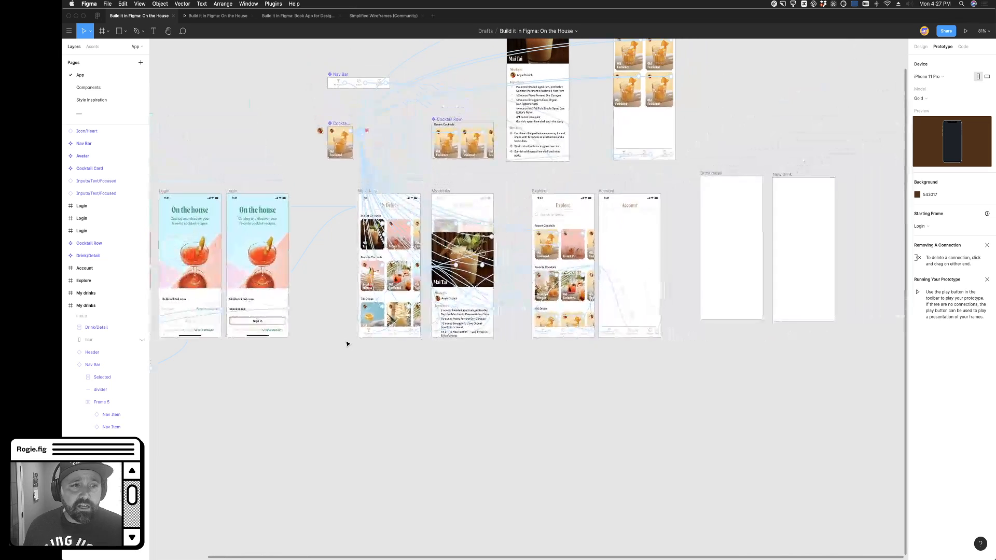
Inspect the prototype interactions of the My Recipes and Explore items in the main Nav Bar component
{"action": "left_click", "coordinate": [336, 90]}
{"action": "scroll", "coordinate": [336, 90], "scroll_direction": "up", "scroll_amount": 7}
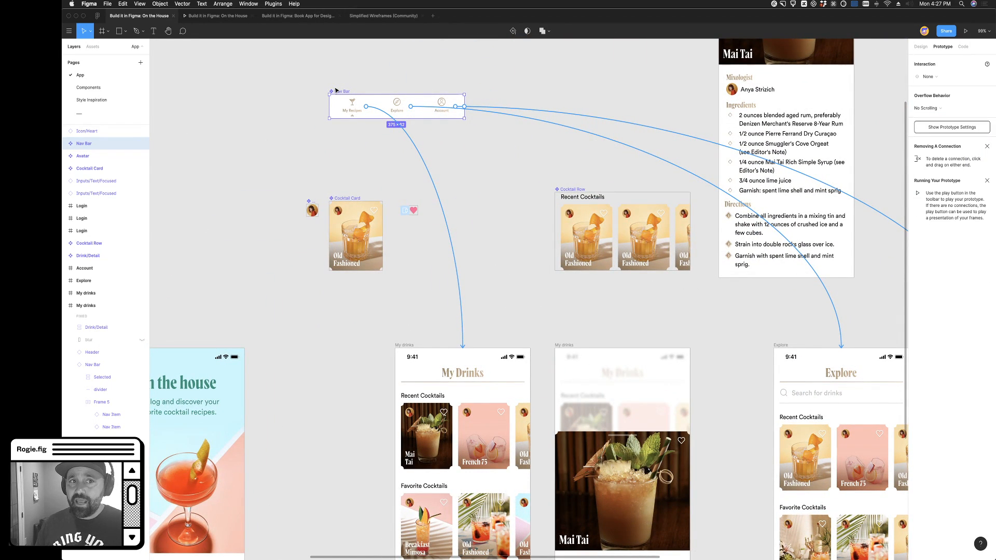
{"action": "double_click", "coordinate": [353, 108]}
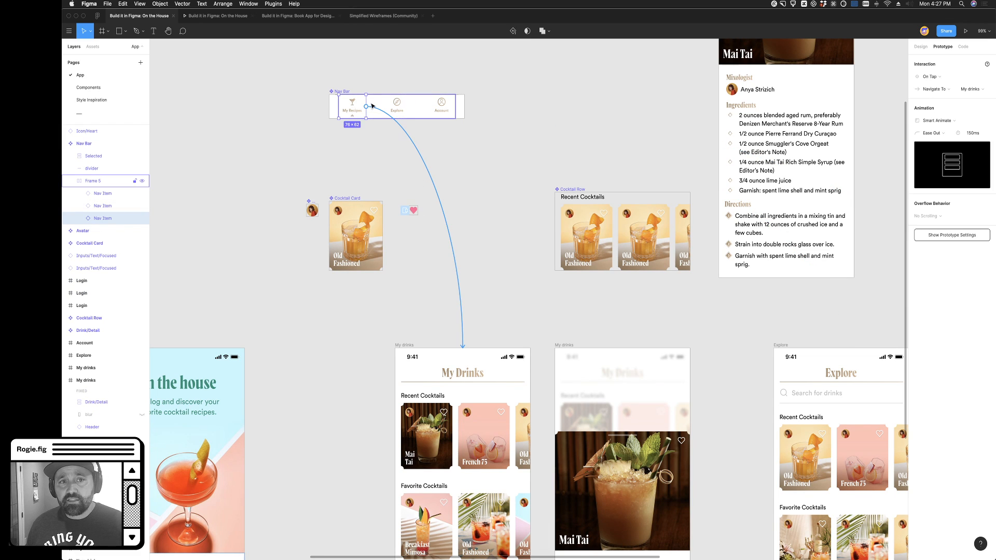
{"action": "left_click", "coordinate": [441, 106]}
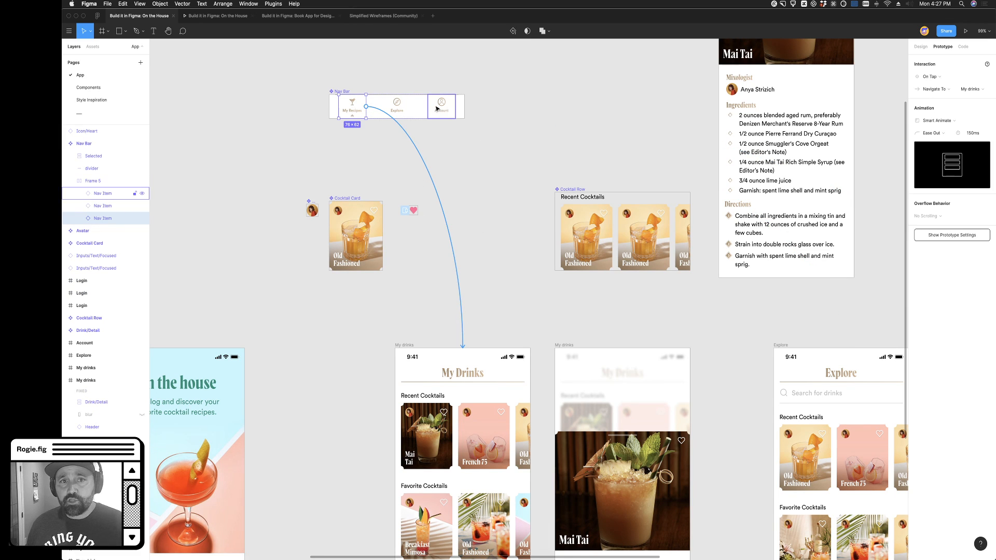
{"action": "left_click", "coordinate": [406, 108]}
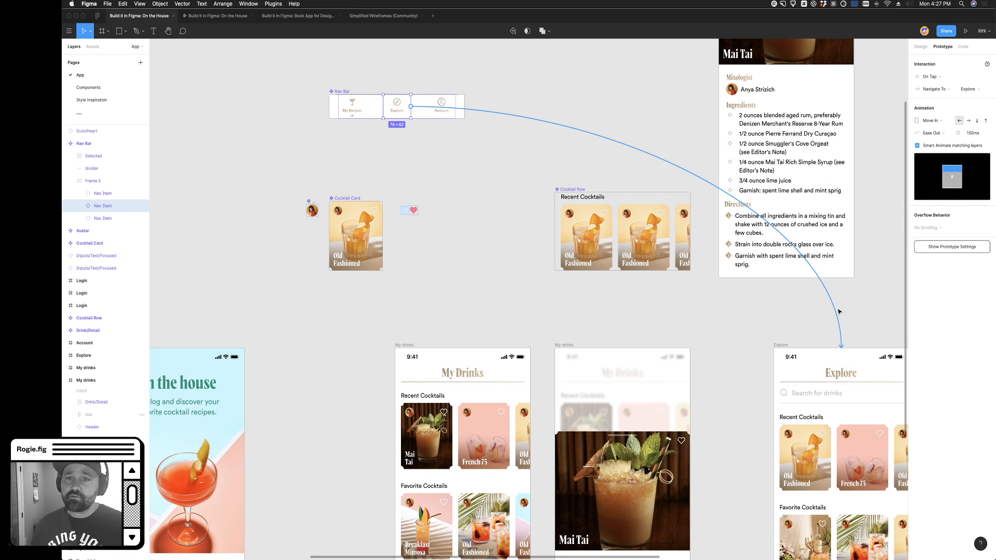
{"action": "left_click", "coordinate": [340, 134]}
{"action": "left_click", "coordinate": [337, 97]}
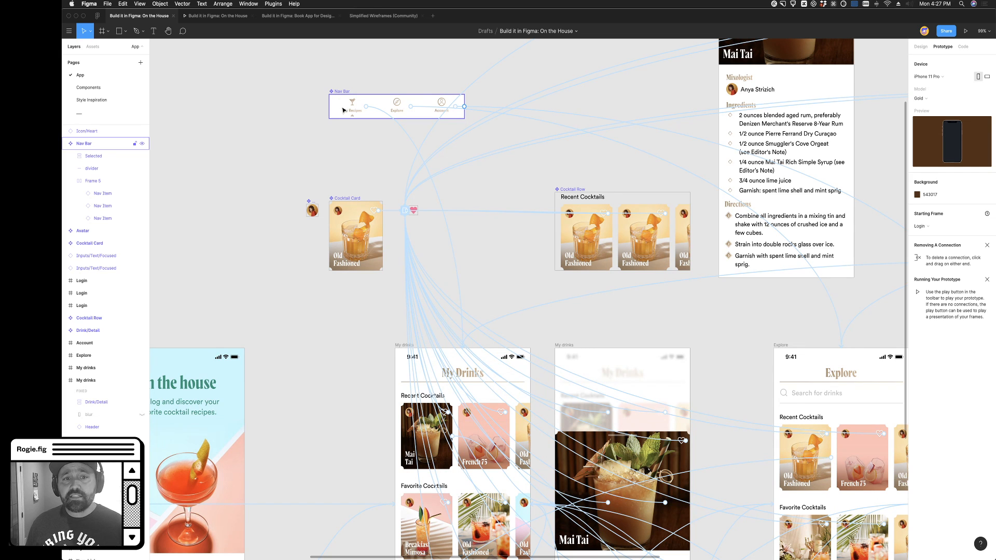
Compare the nav bar placed on the My Drinks screen with the main Nav Bar component and its connections
{"action": "scroll", "coordinate": [453, 456], "scroll_direction": "down", "scroll_amount": 5}
{"action": "left_click", "coordinate": [453, 410]}
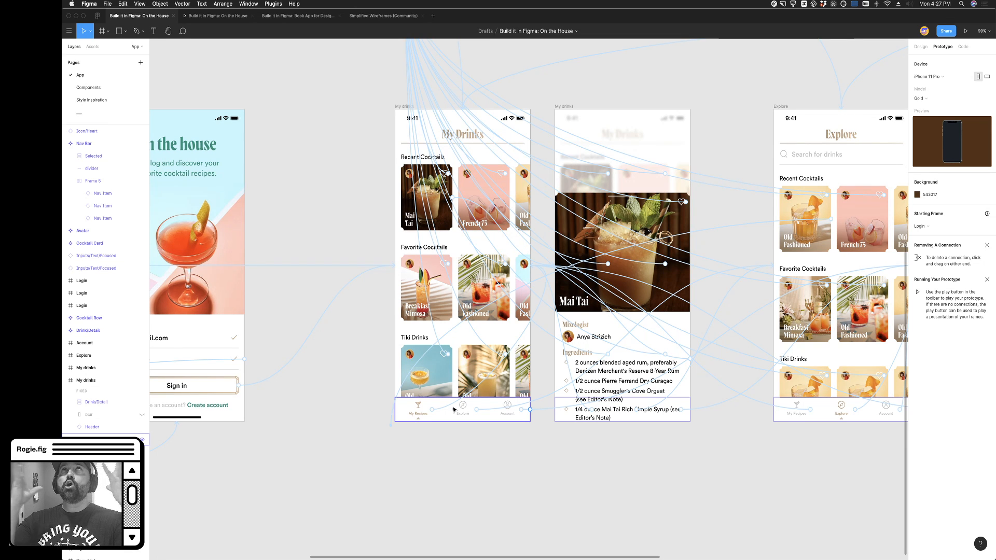
{"action": "left_click", "coordinate": [386, 305]}
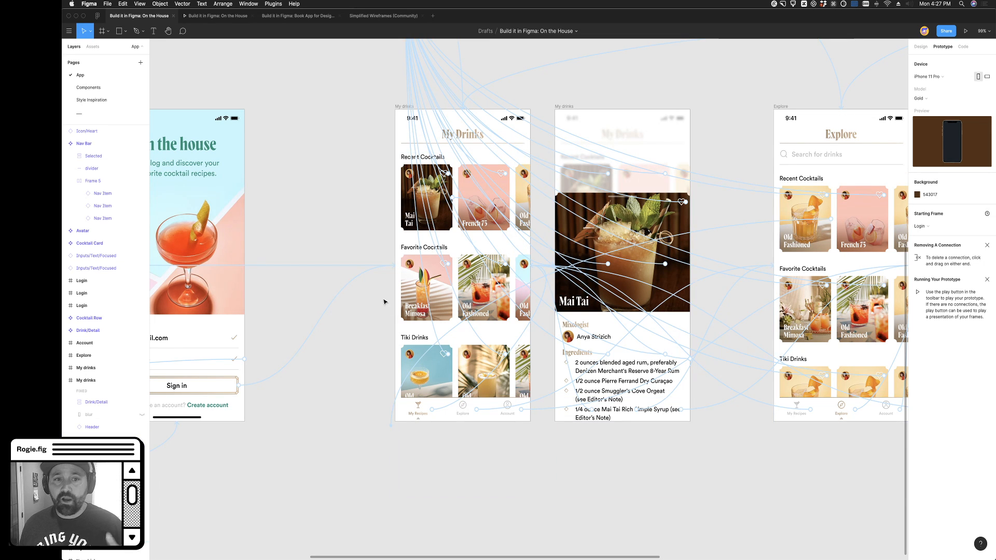
{"action": "scroll", "coordinate": [377, 299], "scroll_direction": "up", "scroll_amount": 3}
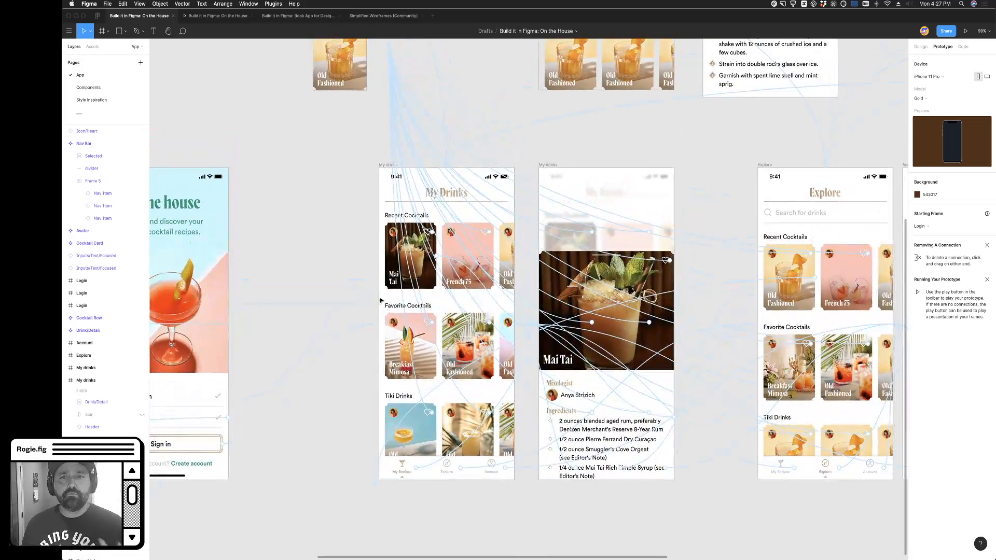
{"action": "scroll", "coordinate": [373, 301], "scroll_direction": "up", "scroll_amount": 10}
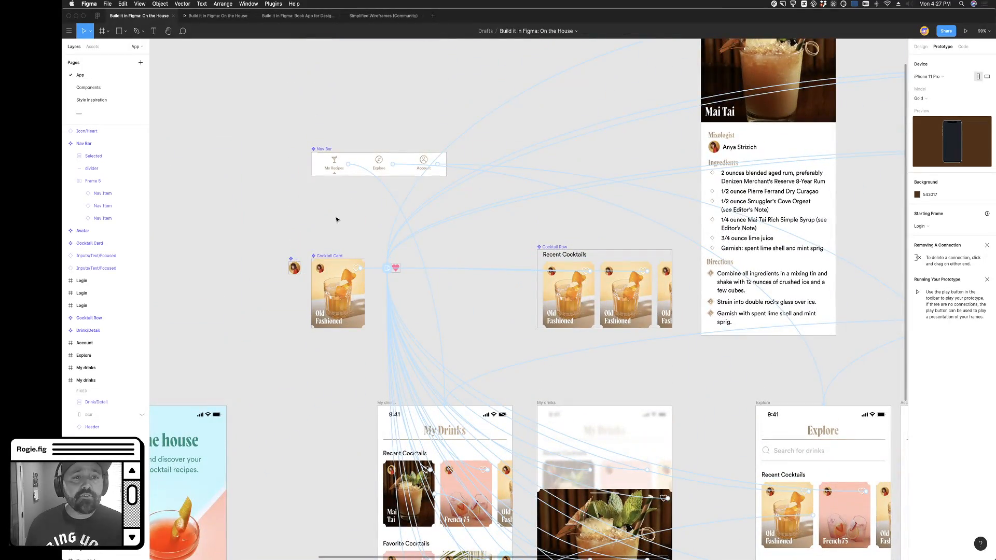
{"action": "left_click", "coordinate": [331, 178]}
{"action": "scroll", "coordinate": [331, 177], "scroll_direction": "up", "scroll_amount": 2}
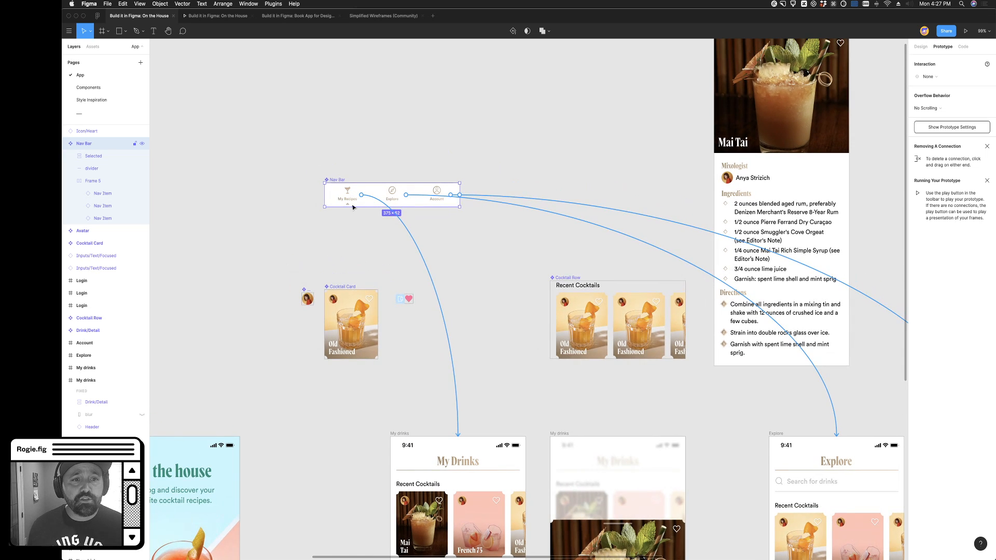
{"action": "scroll", "coordinate": [346, 203], "scroll_direction": "up", "scroll_amount": 10}
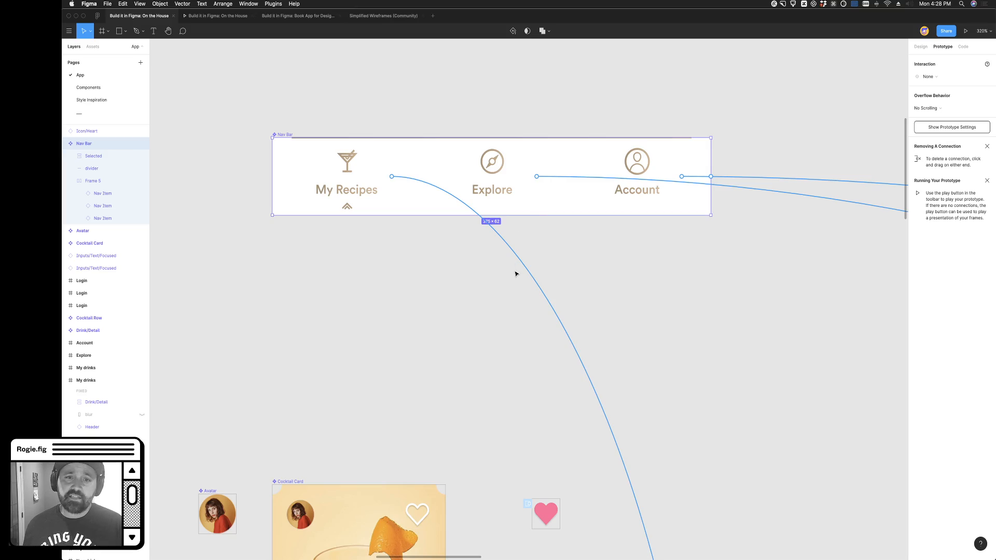
Select the nav bars on the My Drinks and Explore screens and compare their item links
{"action": "scroll", "coordinate": [515, 274], "scroll_direction": "down", "scroll_amount": 10}
{"action": "scroll", "coordinate": [515, 273], "scroll_direction": "down", "scroll_amount": 5}
{"action": "scroll", "coordinate": [515, 273], "scroll_direction": "up", "scroll_amount": 5}
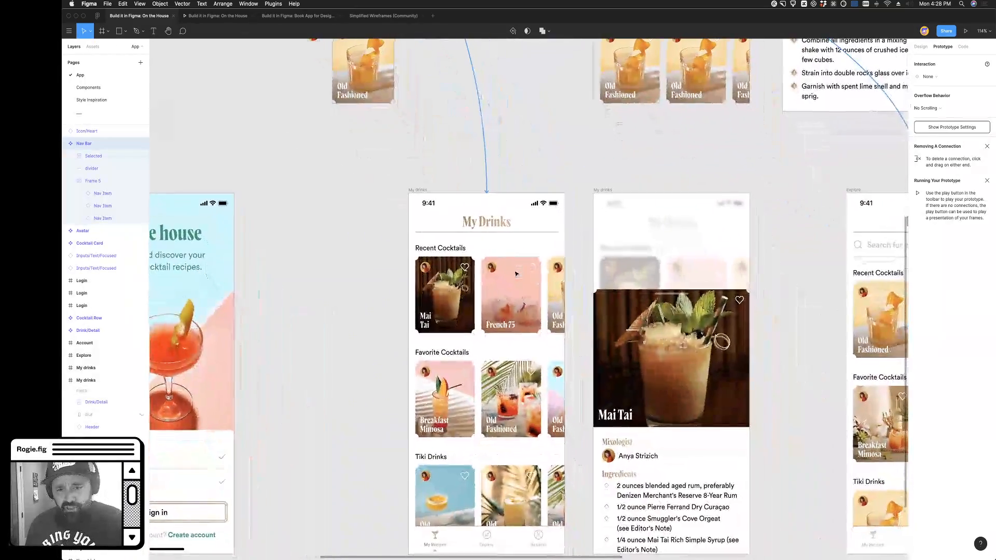
{"action": "scroll", "coordinate": [515, 273], "scroll_direction": "down", "scroll_amount": 3}
{"action": "scroll", "coordinate": [516, 274], "scroll_direction": "right", "scroll_amount": 2}
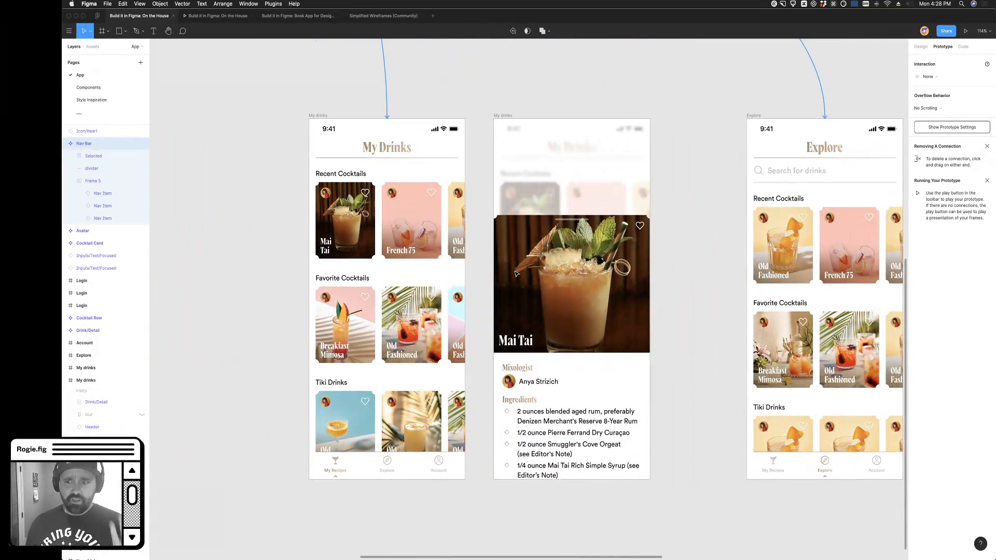
{"action": "left_click", "coordinate": [336, 469]}
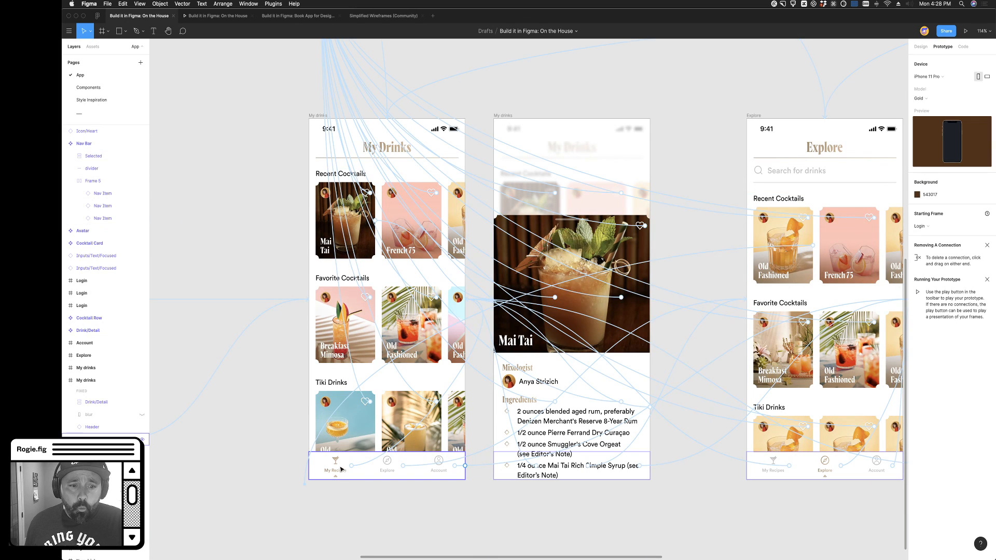
{"action": "left_click", "coordinate": [338, 471]}
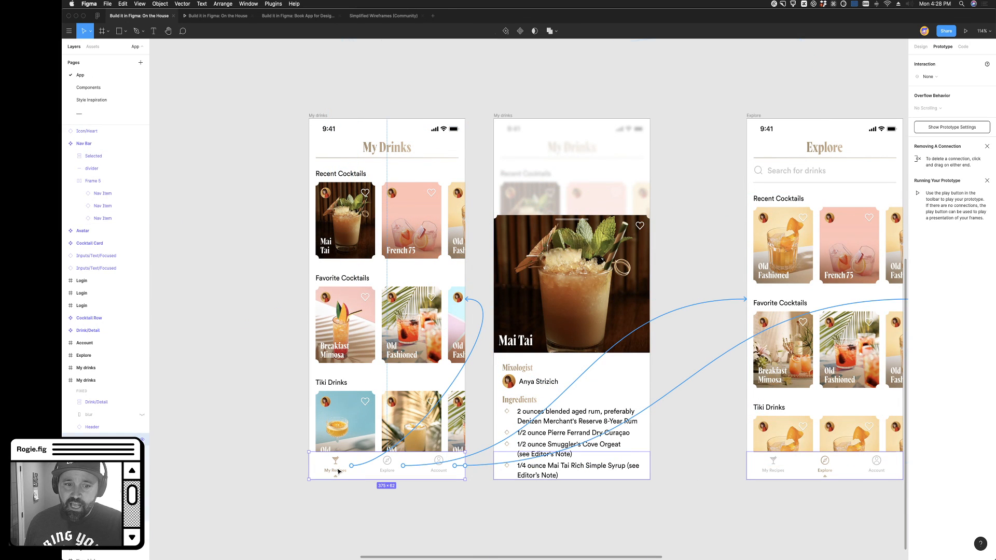
{"action": "scroll", "coordinate": [338, 473], "scroll_direction": "right", "scroll_amount": 3}
{"action": "left_click", "coordinate": [766, 469]}
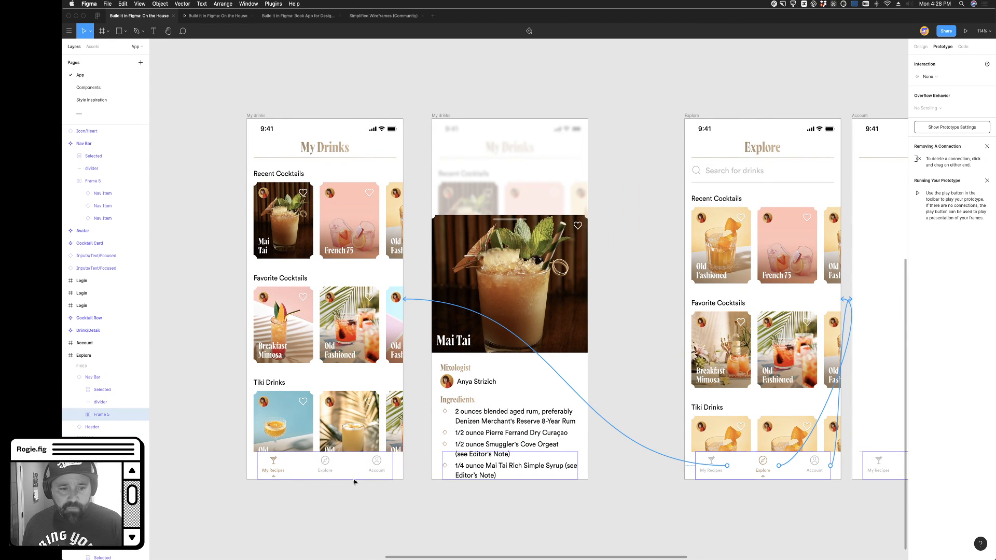
Select the Selected arrow indicator inside the My Drinks screen's nav bar for a close look
{"action": "left_click", "coordinate": [283, 485]}
{"action": "left_click", "coordinate": [276, 477]}
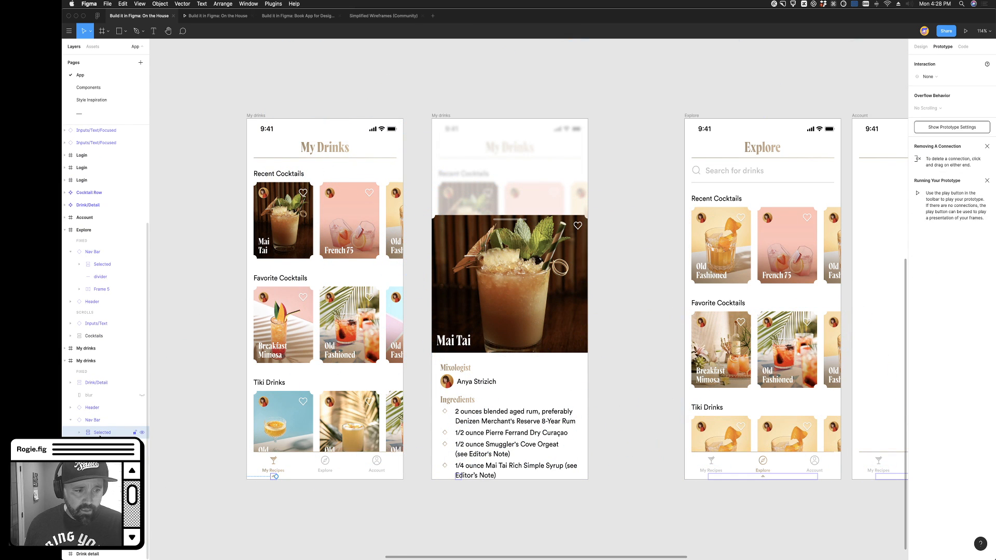
{"action": "left_click", "coordinate": [281, 501]}
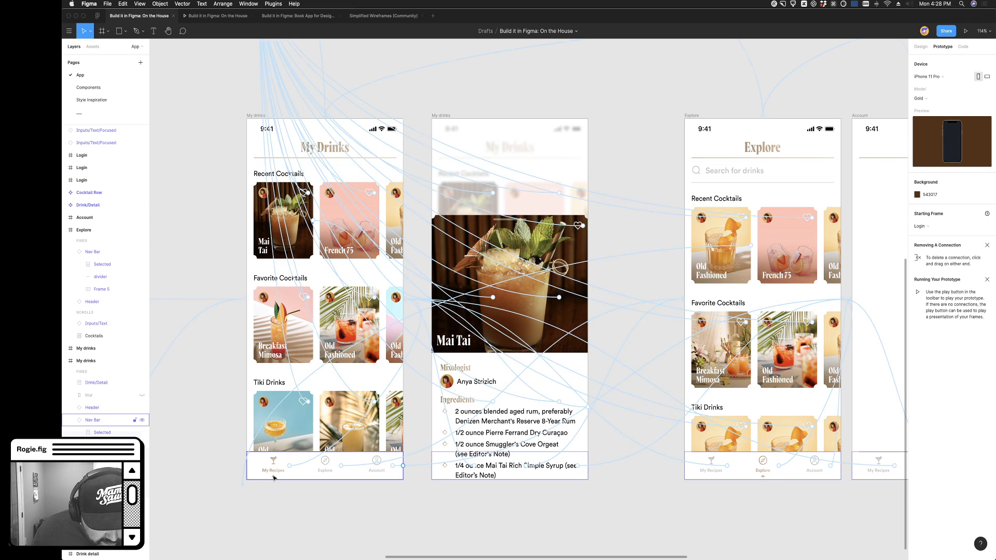
{"action": "left_click", "coordinate": [274, 476]}
{"action": "scroll", "coordinate": [278, 482], "scroll_direction": "up", "scroll_amount": 5}
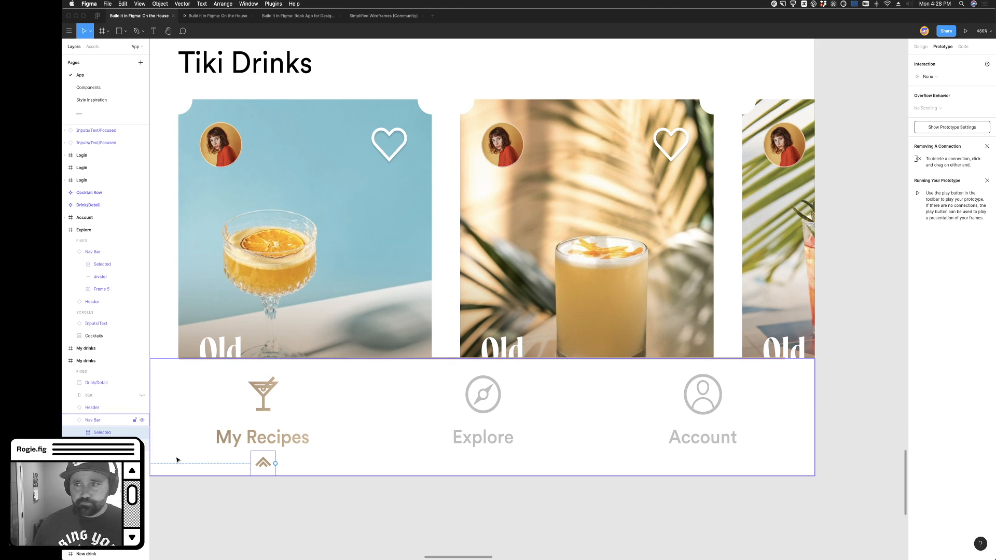
Raise the Selected indicator's auto layout horizontal padding to 123 so its arrow sits beneath Explore
{"action": "left_click", "coordinate": [921, 46]}
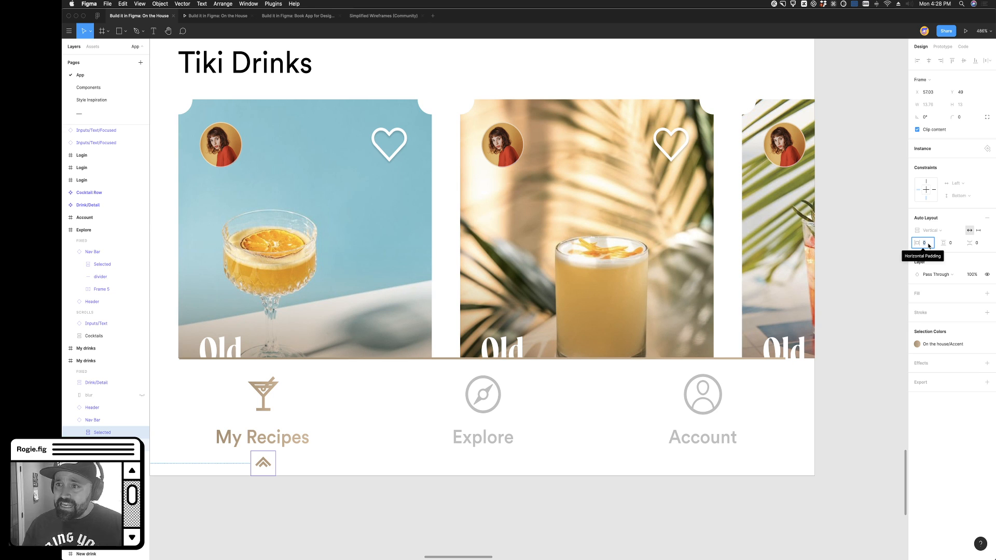
{"action": "key", "text": "Up"}
{"action": "key", "text": "Up"}
{"action": "key", "text": "Up"}
{"action": "key", "text": "Up"}
{"action": "key", "text": "Up"}
{"action": "key", "text": "Up"}
{"action": "key", "text": "Up"}
{"action": "key", "text": "Up"}
{"action": "key", "text": "Up"}
{"action": "key", "text": "Up"}
{"action": "key", "text": "Up"}
{"action": "key", "text": "Up"}
{"action": "key", "text": "Up"}
{"action": "key", "text": "Up"}
{"action": "key", "text": "Up"}
{"action": "key", "text": "Up"}
{"action": "key", "text": "Up"}
{"action": "key", "text": "Up"}
{"action": "key", "text": "Up"}
{"action": "key", "text": "Up"}
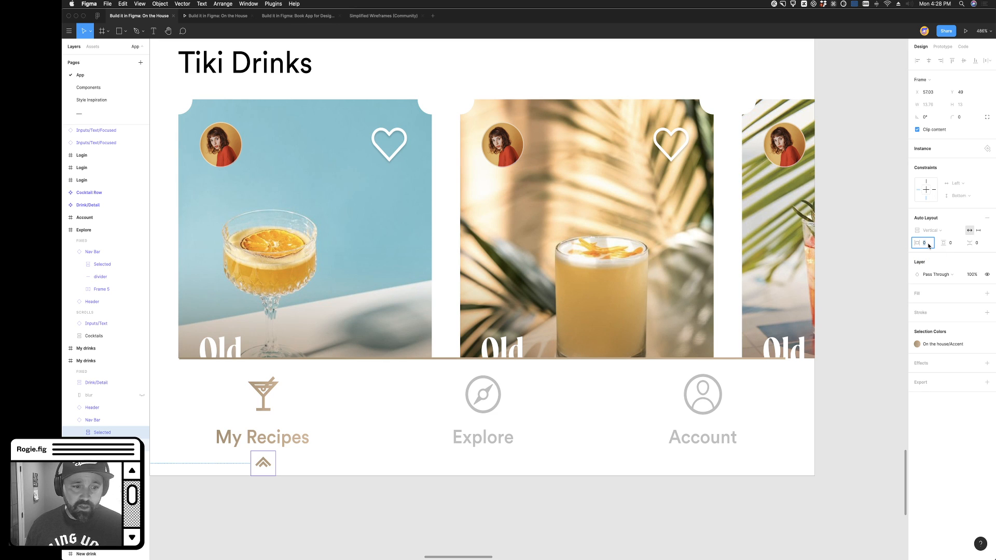
{"action": "key", "text": "Up"}
{"action": "key", "text": "Up"}
{"action": "key", "text": "Up"}
{"action": "key", "text": "Up"}
{"action": "key", "text": "Up"}
{"action": "key", "text": "Up"}
{"action": "key", "text": "Up"}
{"action": "key", "text": "Up"}
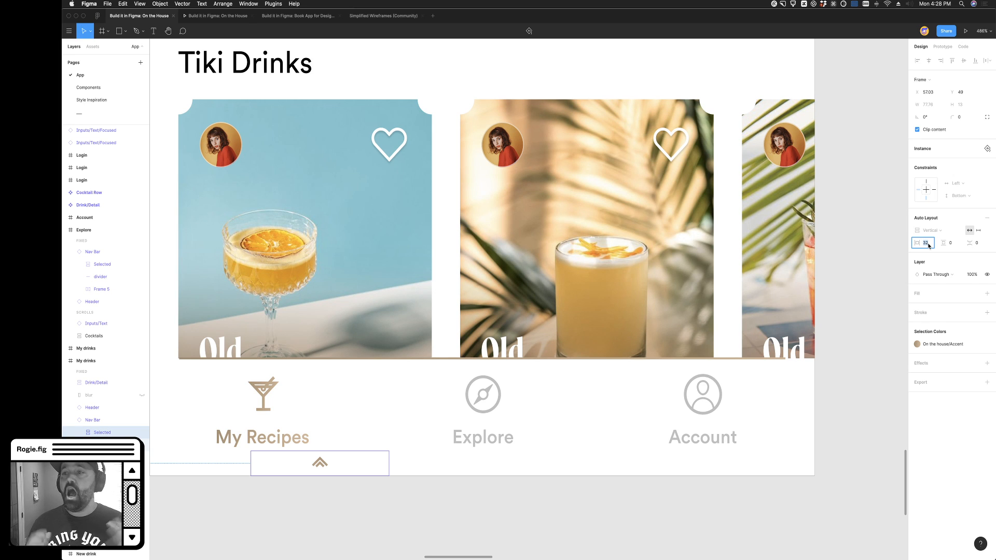
{"action": "key", "text": "shift+Up"}
{"action": "key", "text": "shift+Up"}
{"action": "key", "text": "shift+Up"}
{"action": "key", "text": "shift+Up"}
{"action": "key", "text": "shift+Up"}
{"action": "key", "text": "shift+Up"}
{"action": "key", "text": "shift+Up"}
{"action": "key", "text": "shift+Up"}
{"action": "key", "text": "shift+Up"}
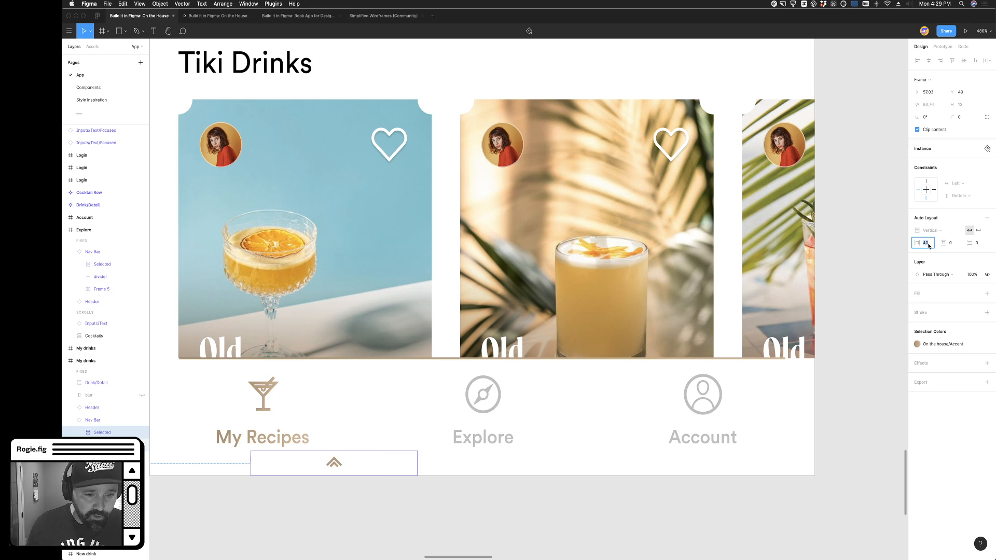
{"action": "key", "text": "shift+Up"}
{"action": "key", "text": "Down"}
{"action": "key", "text": "Down"}
{"action": "key", "text": "Down"}
{"action": "key", "text": "Down"}
{"action": "key", "text": "Down"}
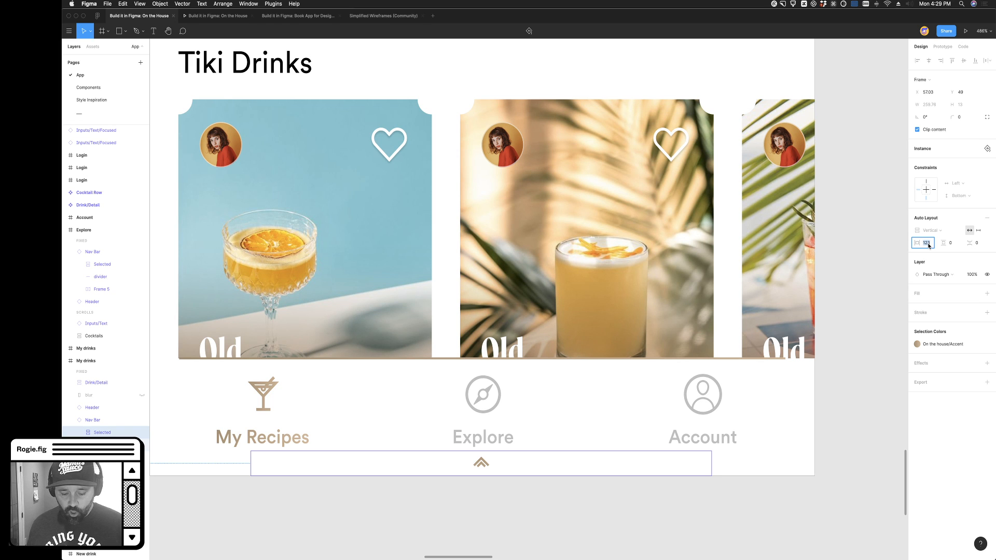
Set the Selected indicator's horizontal padding back to 0, placing the arrow beneath My Recipes
{"action": "key", "text": "shift+Down"}
{"action": "key", "text": "shift+Down"}
{"action": "key", "text": "shift+Down"}
{"action": "key", "text": "shift+Down"}
{"action": "key", "text": "shift+Down"}
{"action": "key", "text": "shift+Down"}
{"action": "key", "text": "shift+Down"}
{"action": "key", "text": "shift+Down"}
{"action": "key", "text": "shift+Down"}
{"action": "key", "text": "shift+Down"}
{"action": "key", "text": "shift+Down"}
{"action": "key", "text": "shift+Down"}
{"action": "key", "text": "shift+Down"}
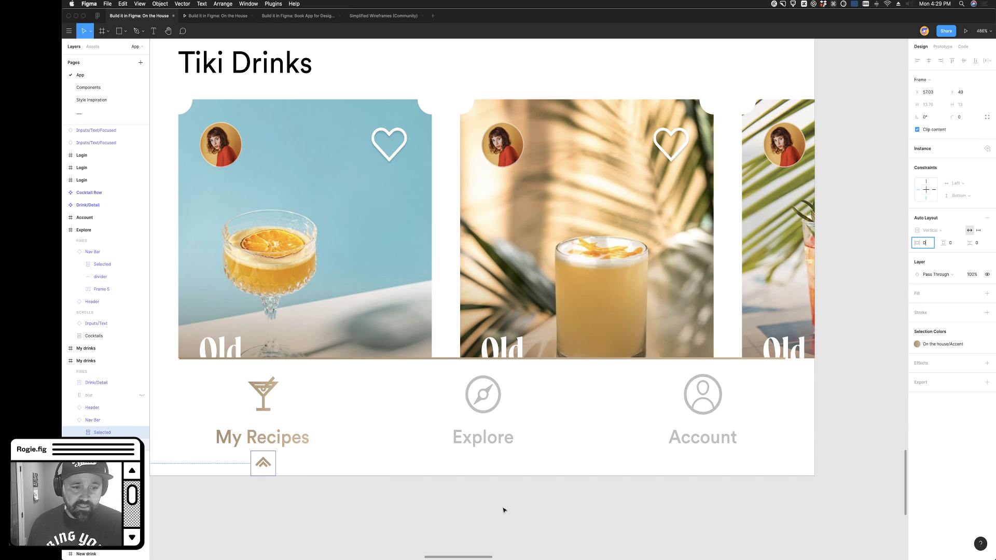
Check the horizontal padding of the Selected indicator in the Explore screen's nav bar, and return to the running prototype
{"action": "left_click", "coordinate": [507, 508]}
{"action": "scroll", "coordinate": [513, 503], "scroll_direction": "down", "scroll_amount": 5}
{"action": "scroll", "coordinate": [517, 498], "scroll_direction": "right", "scroll_amount": 10}
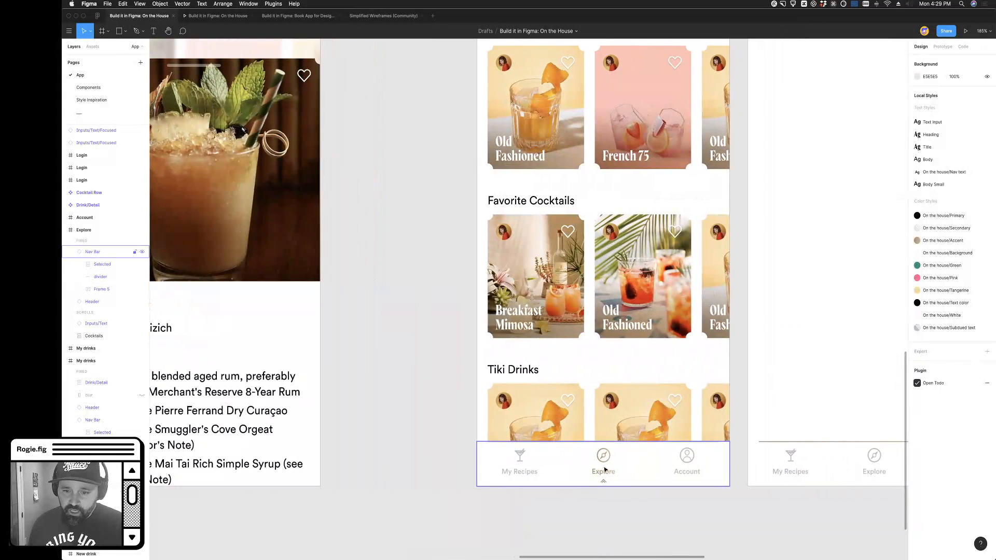
{"action": "left_click", "coordinate": [606, 483]}
{"action": "left_click", "coordinate": [608, 484]}
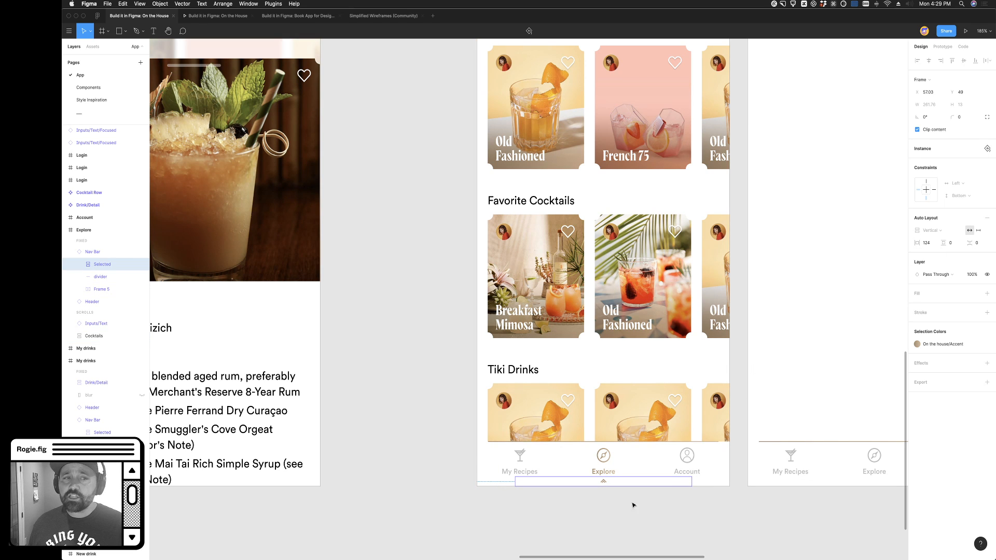
{"action": "left_click", "coordinate": [217, 15]}
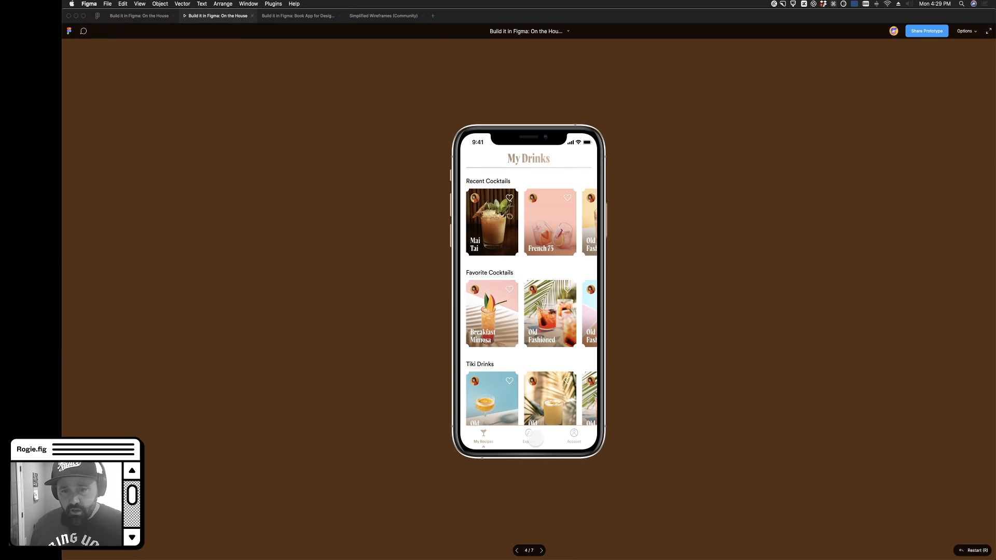
Test switching among the Account, Explore and My Recipes screens in the running prototype, and go to the Book App for Designers file
{"action": "left_click", "coordinate": [576, 440]}
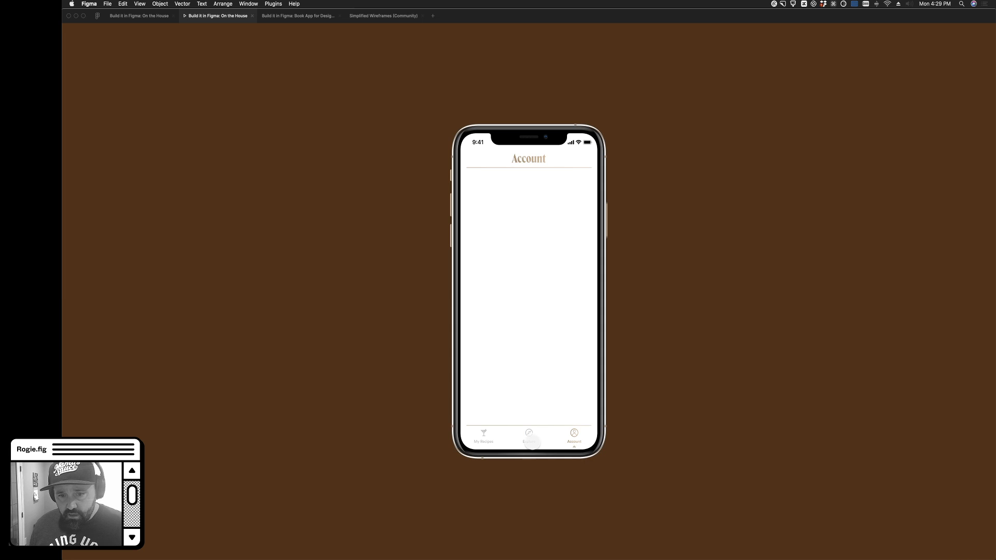
{"action": "left_click", "coordinate": [529, 439]}
{"action": "left_click", "coordinate": [484, 438]}
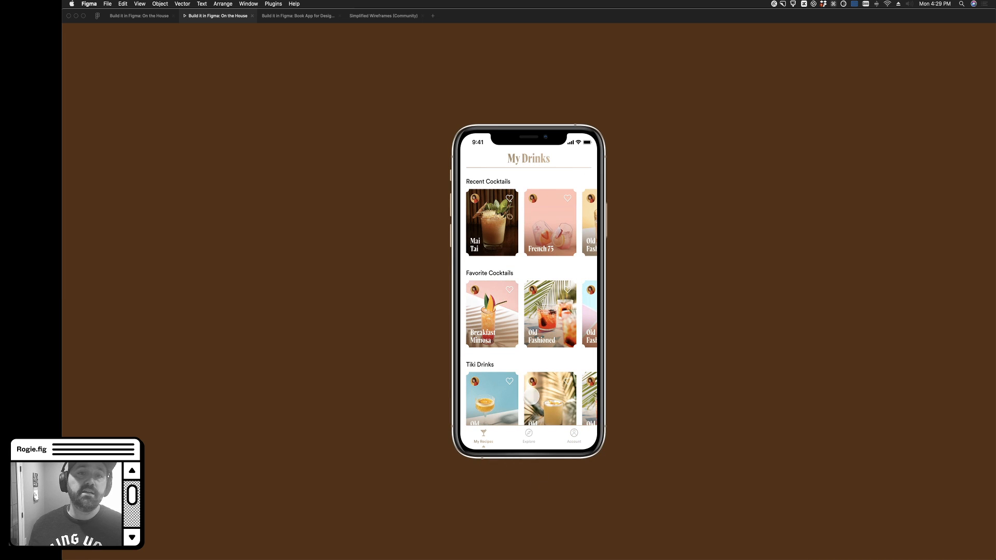
{"action": "left_click", "coordinate": [529, 436]}
{"action": "left_click", "coordinate": [574, 439]}
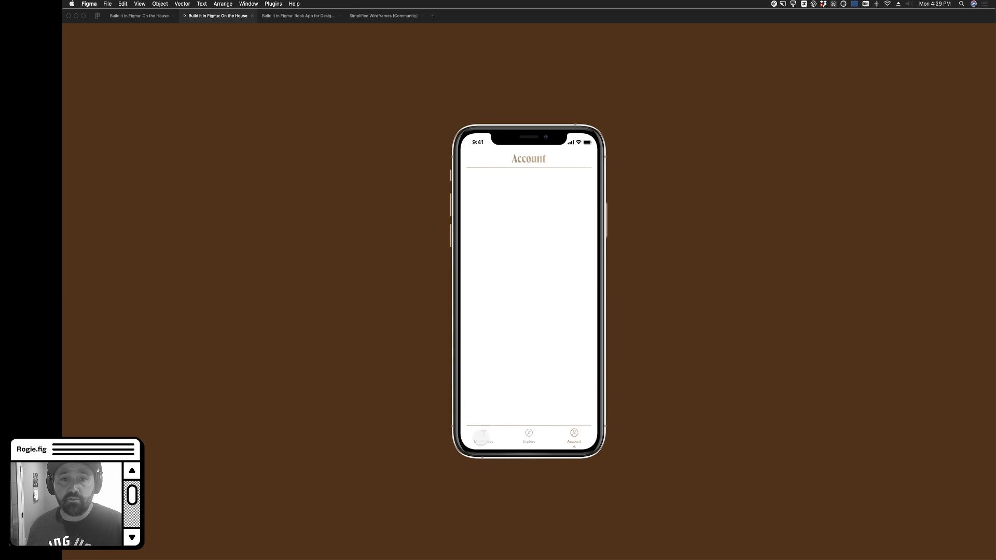
{"action": "left_click", "coordinate": [483, 437]}
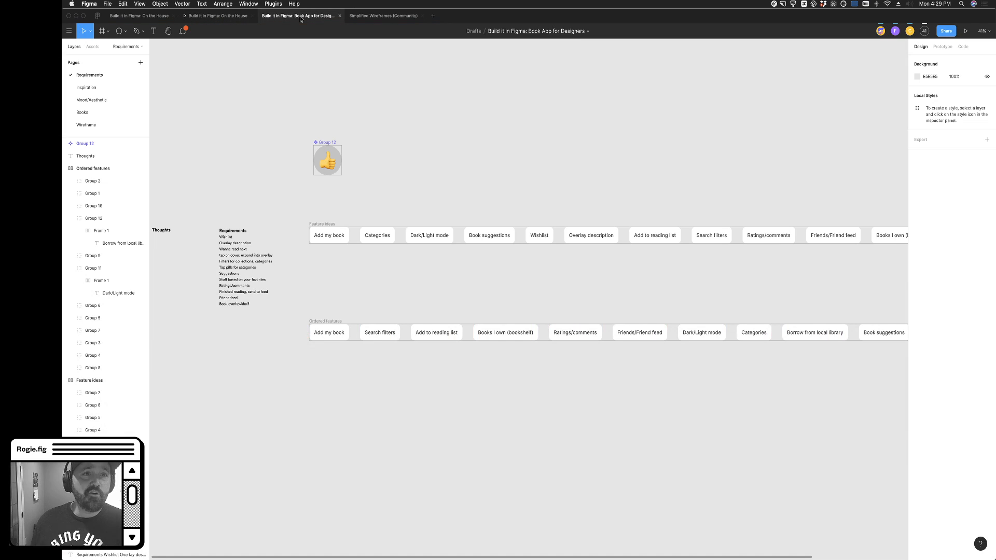
{"action": "left_click", "coordinate": [299, 15]}
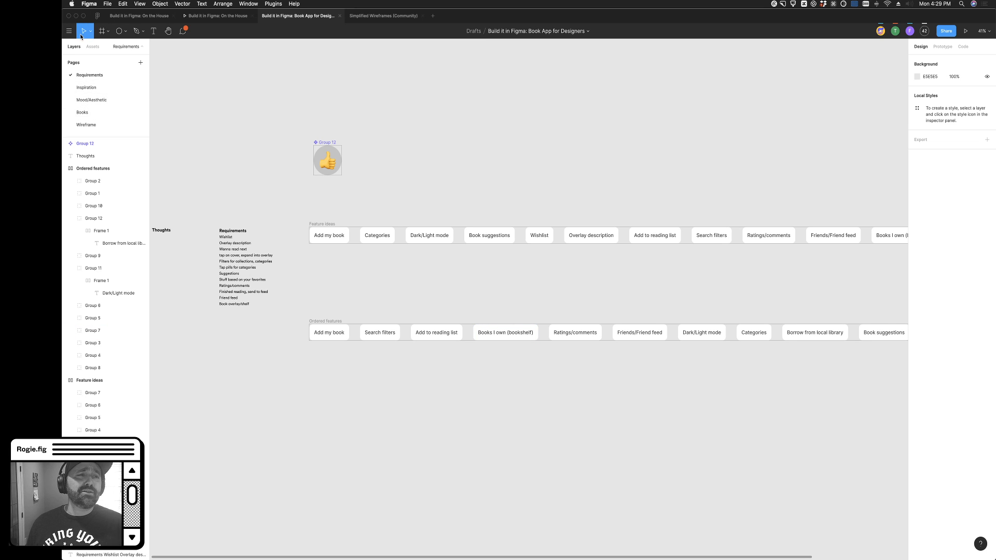
Return to the On the House prototype and test opening and closing the Mai Tai recipe overlay from its card
{"action": "left_click", "coordinate": [200, 16]}
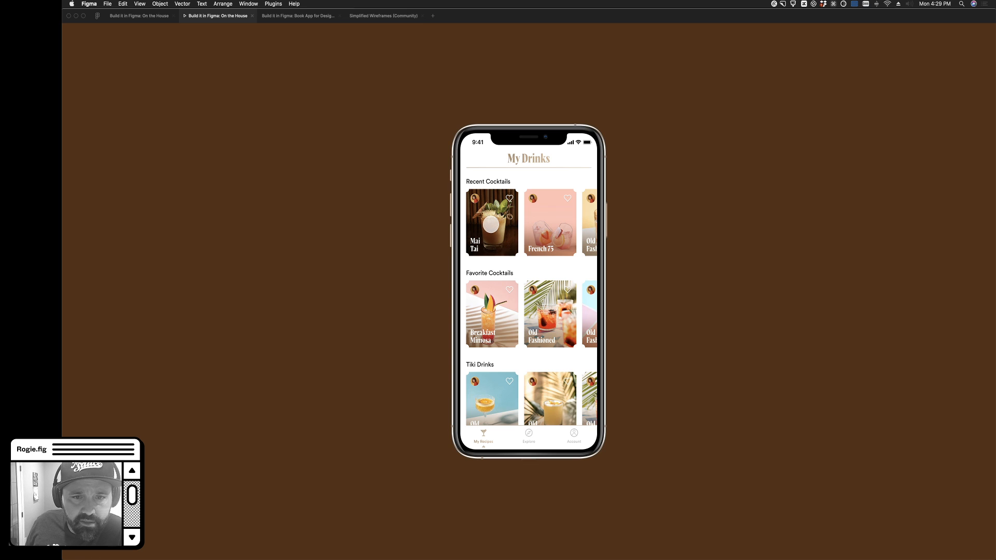
{"action": "left_click", "coordinate": [490, 223]}
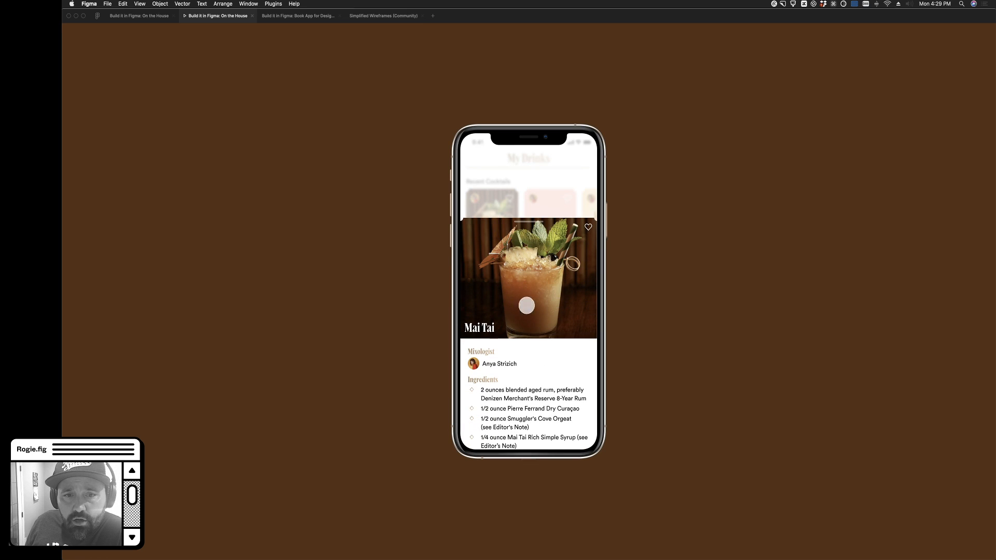
{"action": "left_click", "coordinate": [499, 218]}
{"action": "mouse_move", "coordinate": [523, 225]}
{"action": "left_mouse_down"}
{"action": "mouse_move", "coordinate": [517, 432]}
{"action": "mouse_move", "coordinate": [529, 208]}
{"action": "mouse_move", "coordinate": [528, 388]}
{"action": "mouse_move", "coordinate": [528, 234]}
{"action": "left_mouse_up"}
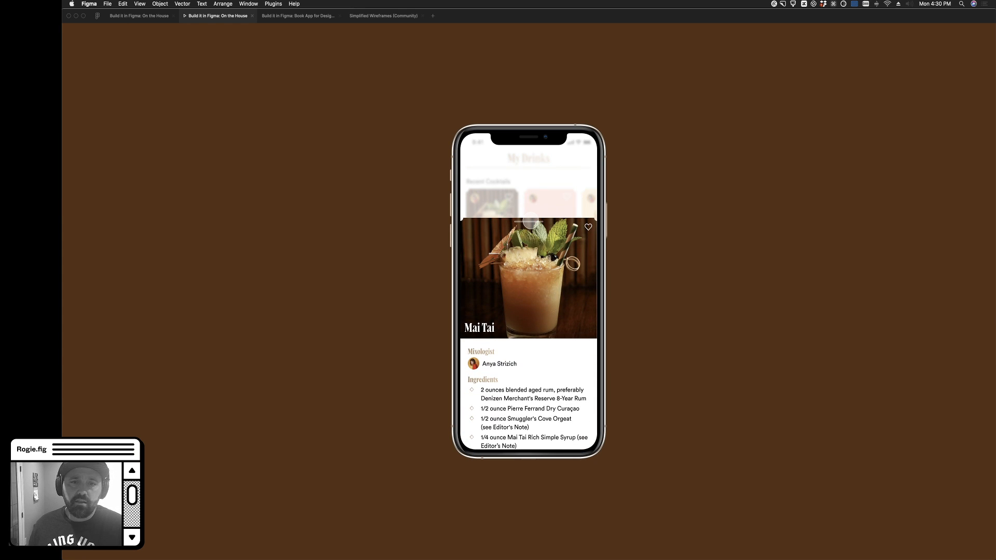
{"action": "left_click", "coordinate": [529, 219]}
{"action": "left_click", "coordinate": [520, 218]}
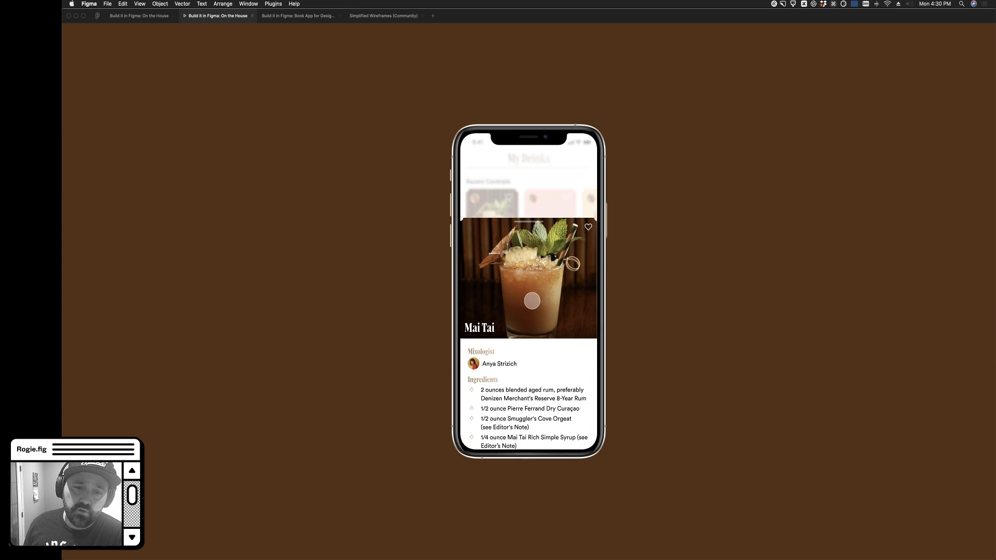
{"action": "left_click", "coordinate": [531, 280]}
{"action": "left_click", "coordinate": [483, 223]}
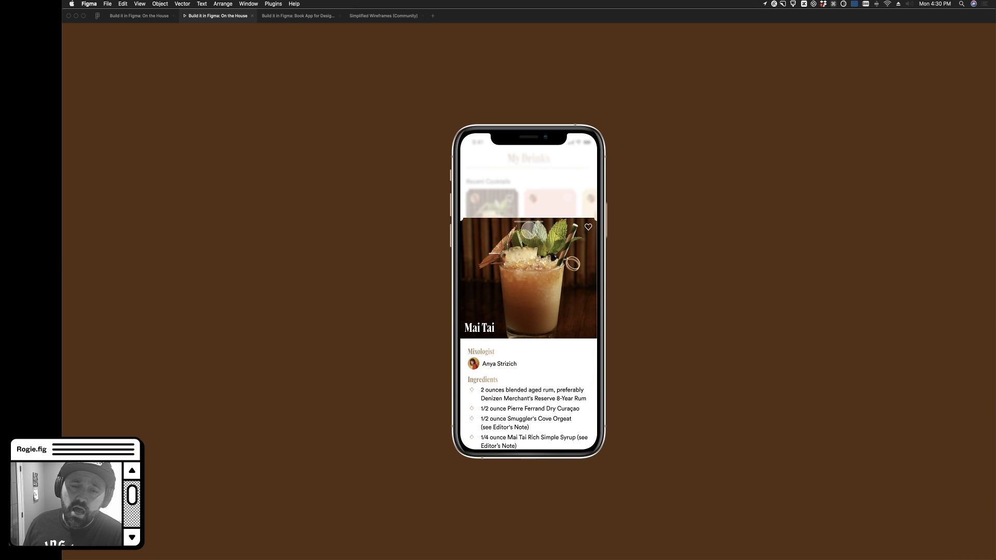
{"action": "left_click", "coordinate": [529, 222]}
{"action": "left_click", "coordinate": [491, 228]}
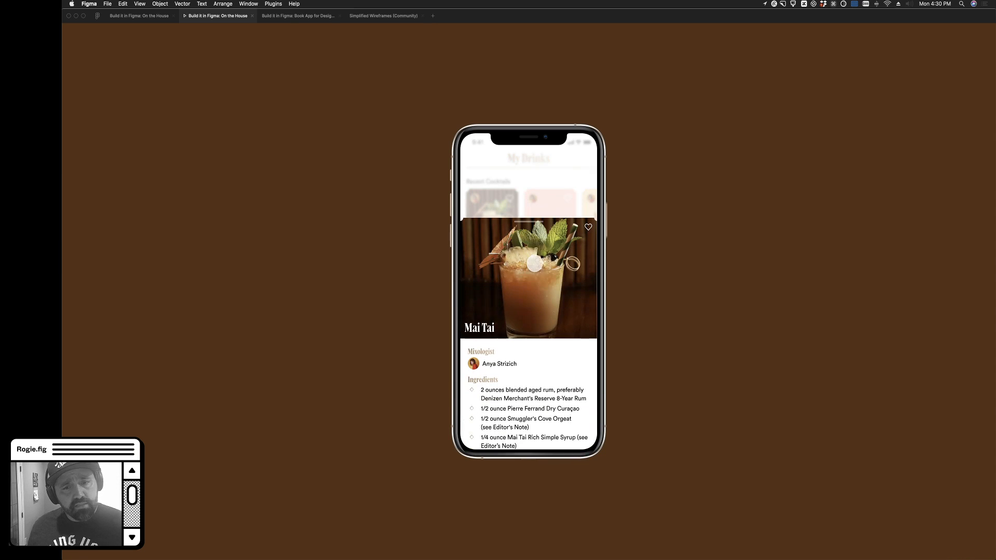
{"action": "left_click", "coordinate": [540, 227]}
{"action": "left_click", "coordinate": [482, 213]}
{"action": "left_click", "coordinate": [533, 229]}
Try out the favorite hearts on the Mai Tai and French 75 cards in the prototype
{"action": "left_click", "coordinate": [510, 198]}
{"action": "left_click", "coordinate": [568, 197]}
{"action": "left_click", "coordinate": [508, 198]}
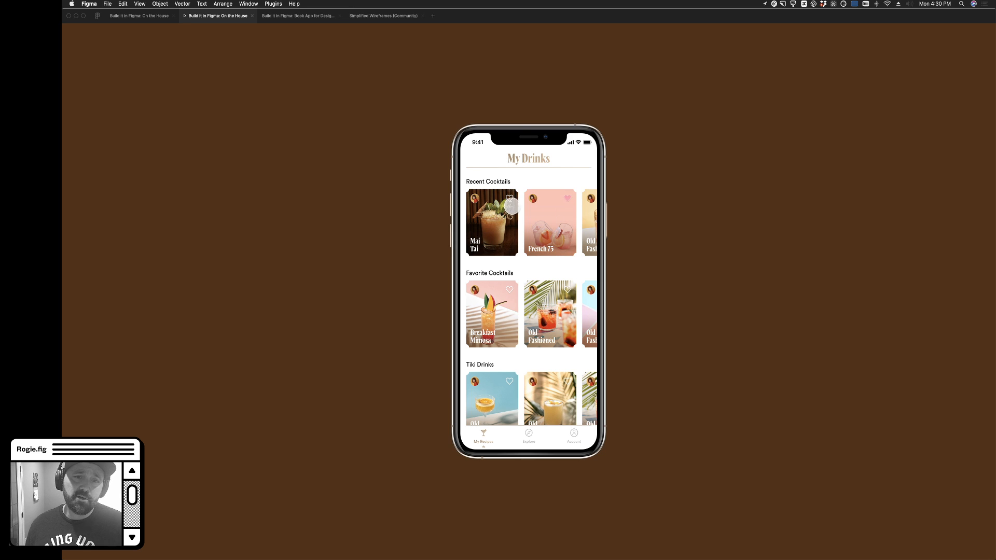
Switch to the Book App for Designers file and view the comments left around its feature cards
{"action": "left_click", "coordinate": [297, 16]}
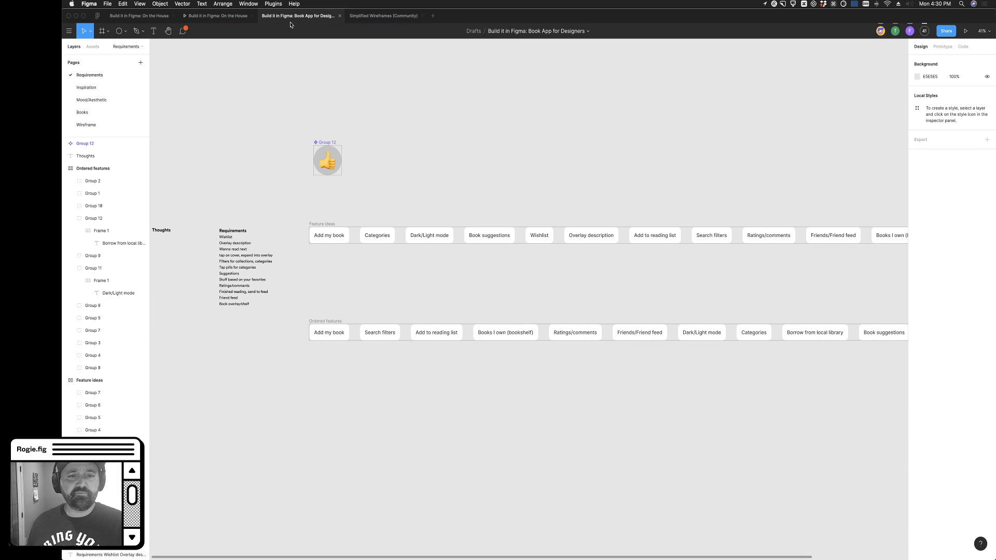
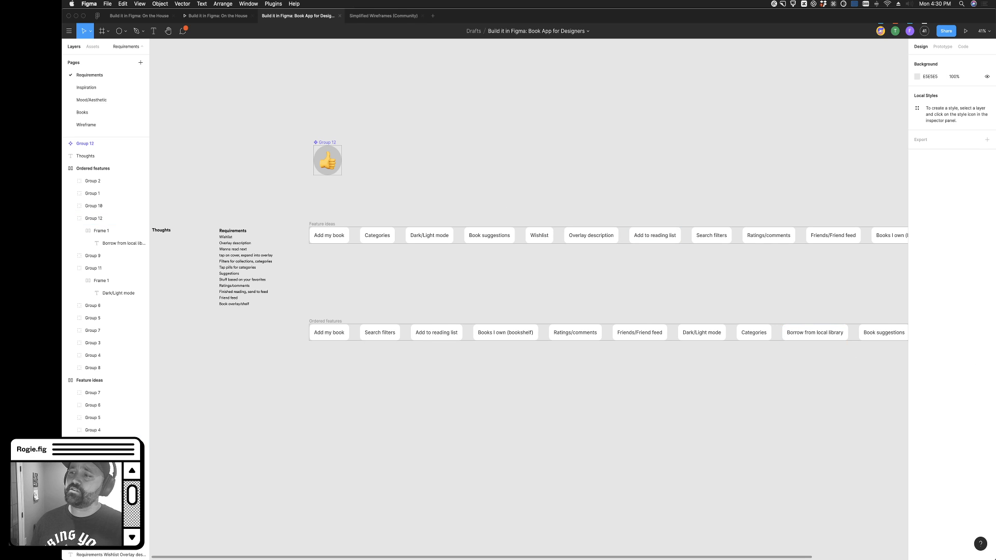
{"action": "left_click", "coordinate": [186, 31]}
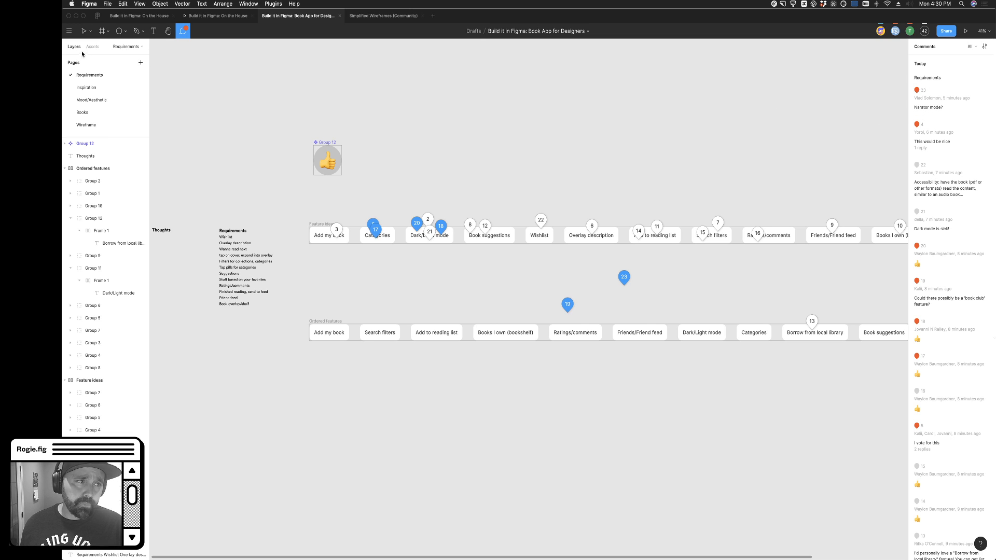
{"action": "left_click", "coordinate": [83, 32]}
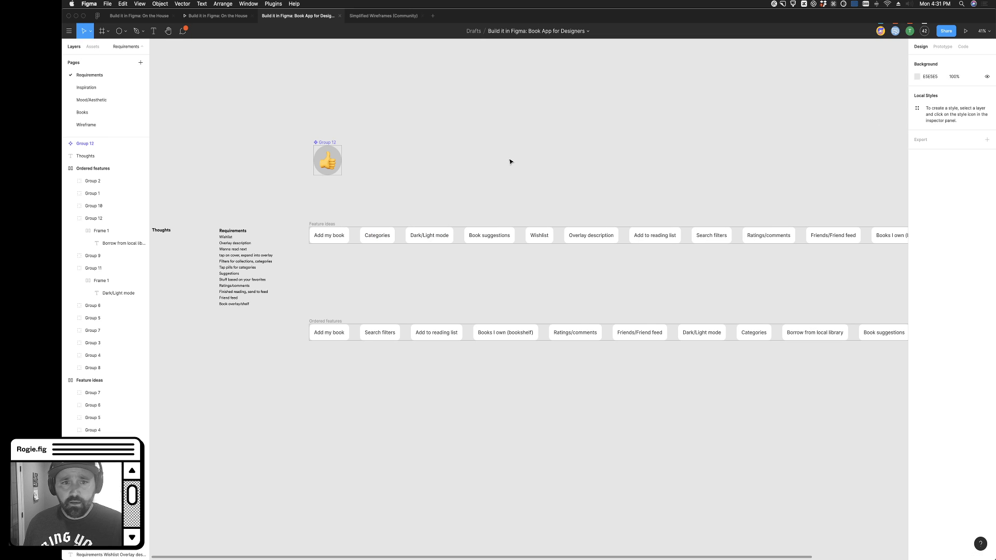
Duplicate the Requirements text block and place the copy just beneath the Ordered features row
{"action": "scroll", "coordinate": [544, 319], "scroll_direction": "right", "scroll_amount": 3}
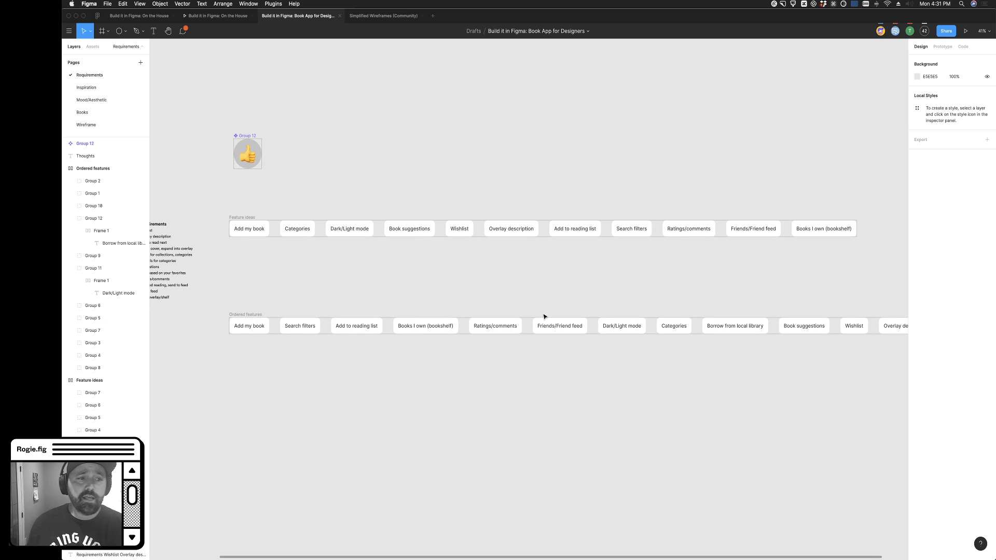
{"action": "scroll", "coordinate": [544, 316], "scroll_direction": "down", "scroll_amount": 2}
{"action": "scroll", "coordinate": [309, 337], "scroll_direction": "left", "scroll_amount": 2}
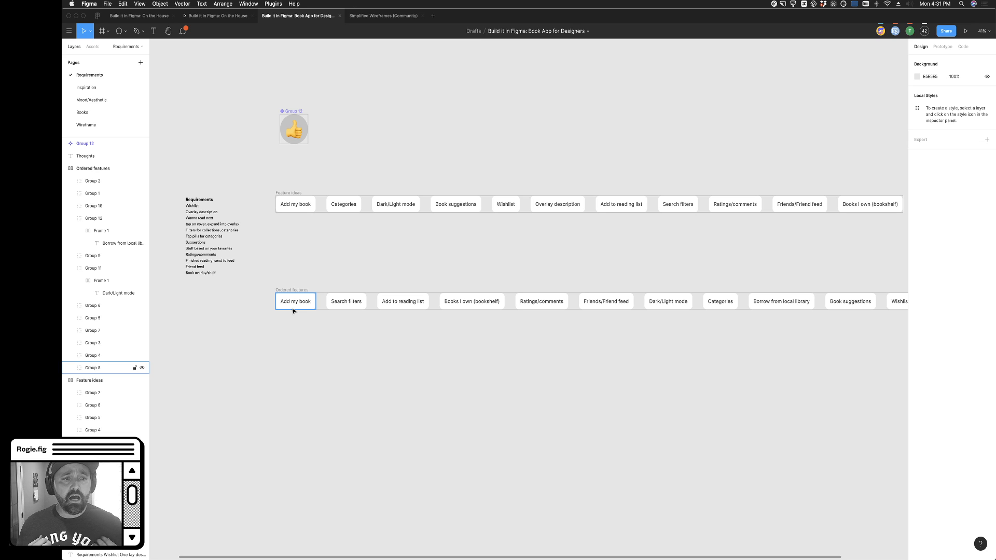
{"action": "left_click_drag", "start_coordinate": [210, 240], "coordinate": [322, 370]}
{"action": "scroll", "coordinate": [322, 373], "scroll_direction": "up", "scroll_amount": 5}
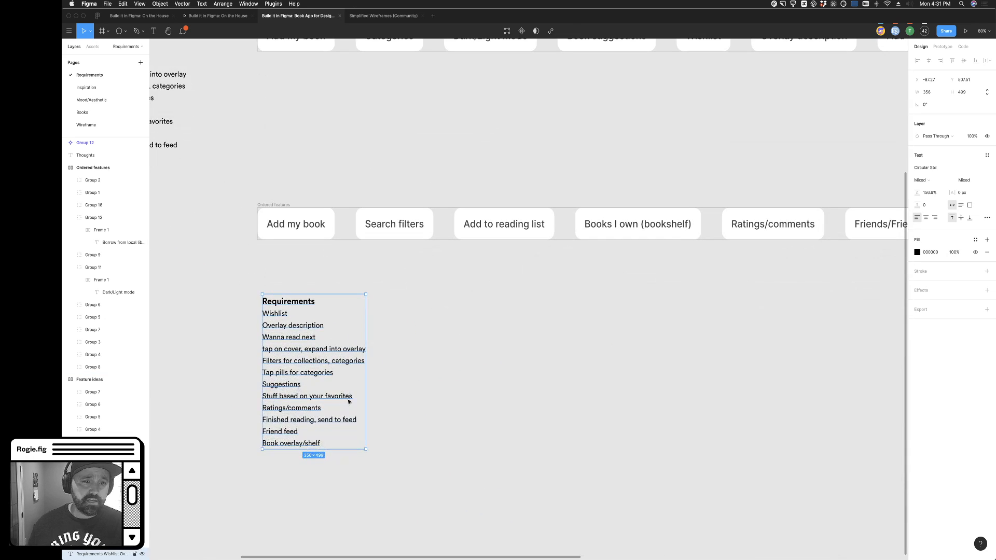
{"action": "key", "text": "Escape"}
Change the copied text block's heading to "Screens"
{"action": "double_click", "coordinate": [311, 432]}
{"action": "left_click", "coordinate": [332, 447]}
{"action": "left_click_drag", "start_coordinate": [333, 448], "coordinate": [261, 320]}
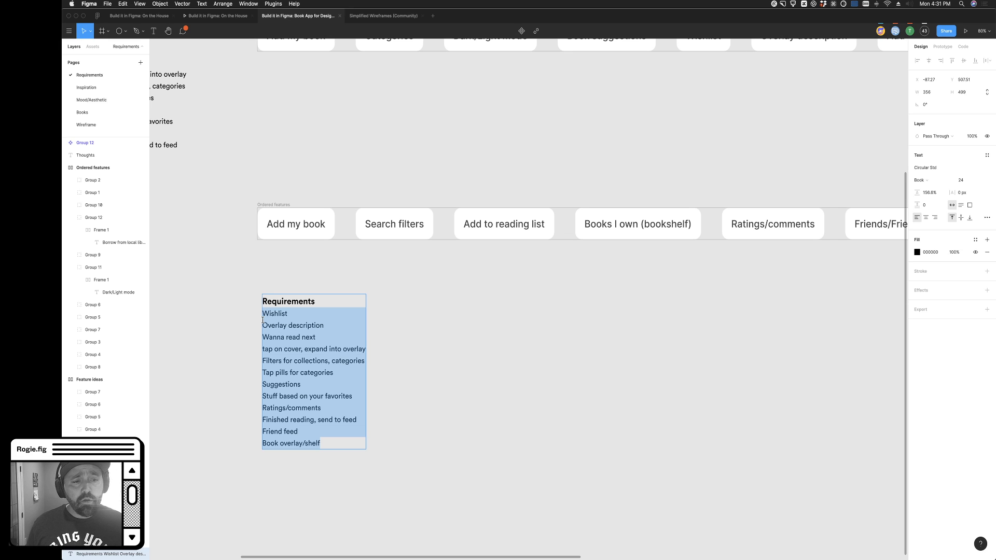
{"action": "double_click", "coordinate": [294, 303]}
{"action": "type", "text": "Scx"}
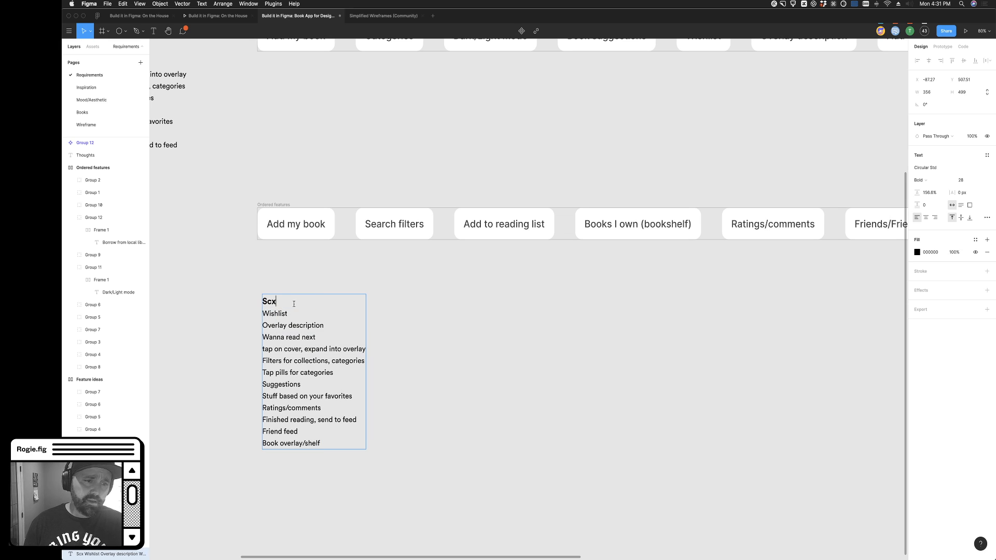
{"action": "key", "text": "BackSpace"}
{"action": "type", "text": "reens"}
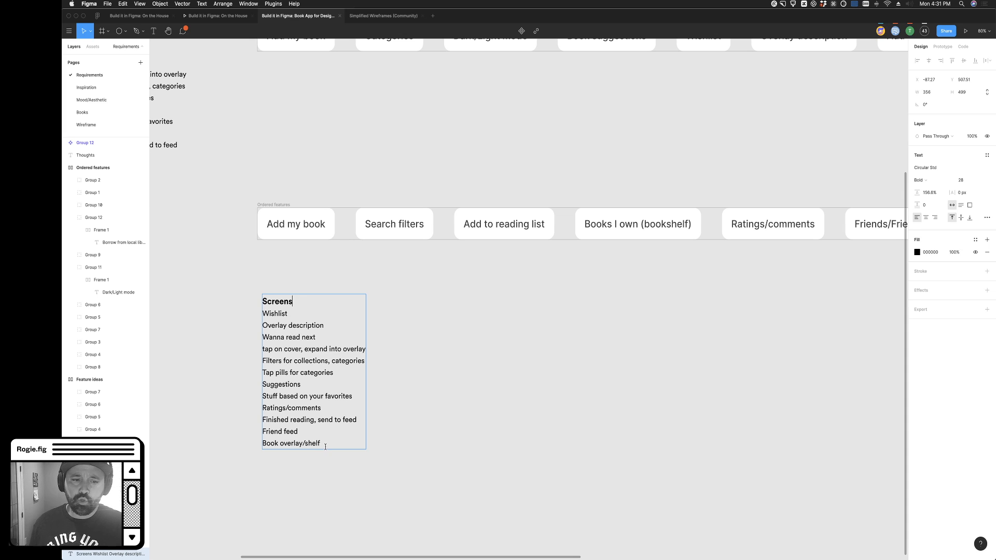
Replace the copied list under the Screens heading with the lines "My books" and "Add a book"
{"action": "left_click_drag", "start_coordinate": [320, 444], "coordinate": [232, 315]}
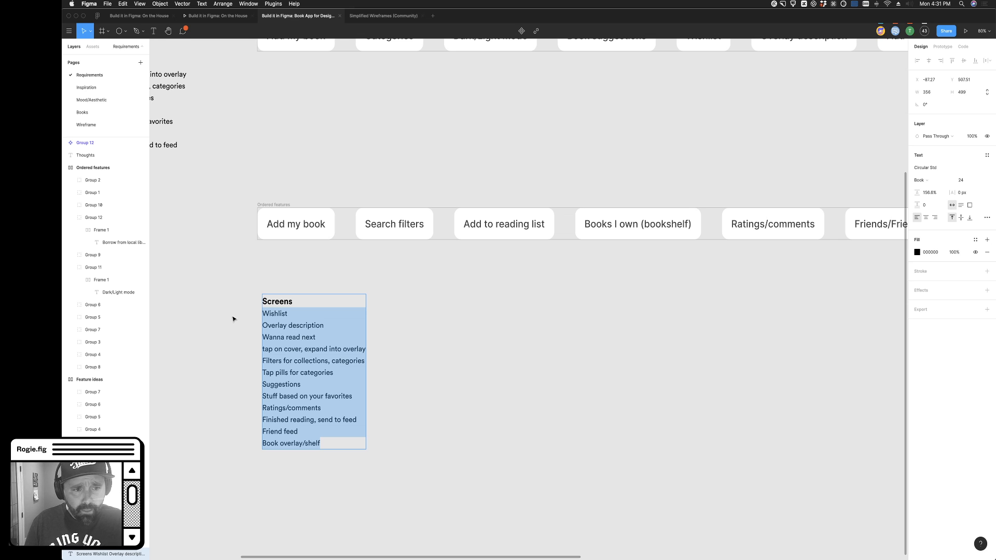
{"action": "type", "text": "My books"}
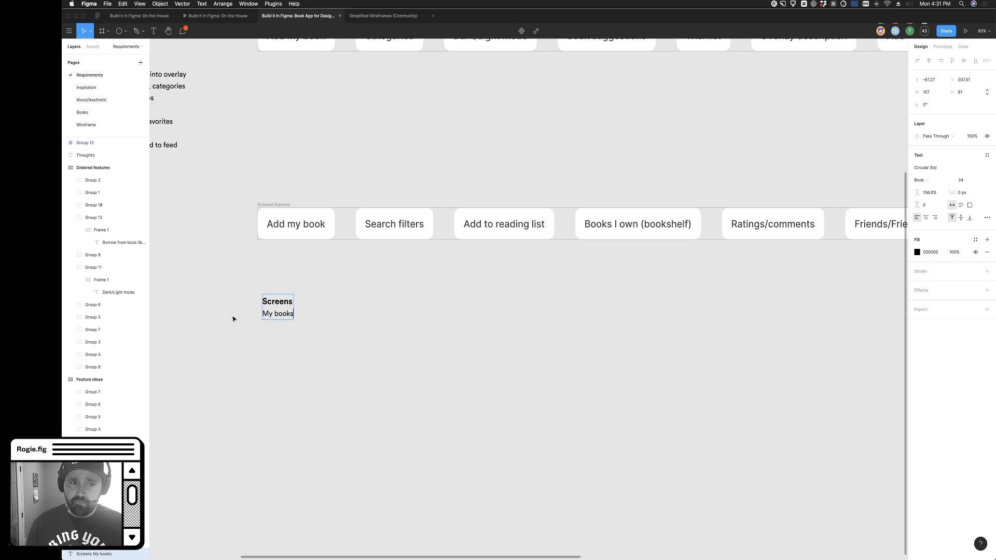
{"action": "key", "text": "Return"}
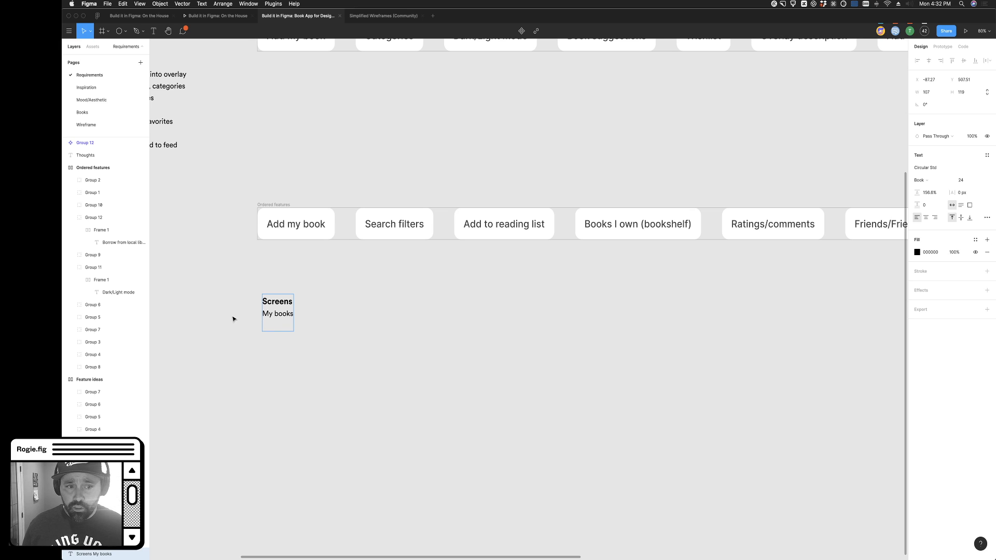
{"action": "type", "text": "Add "}
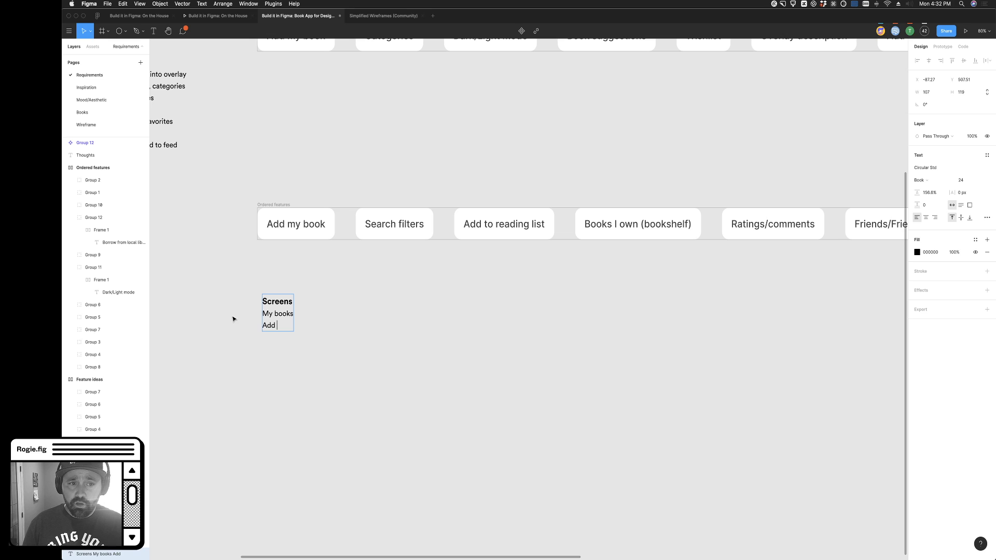
{"action": "type", "text": "a book"}
{"action": "key", "text": "Return"}
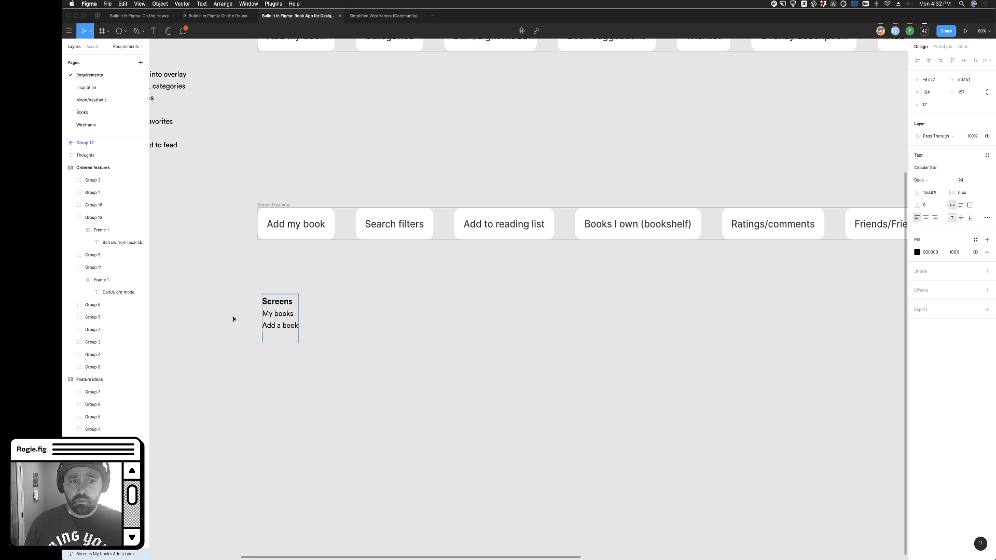
Extend the "My books" line in the Screens list to read "My books (my bookshelf)"
{"action": "left_click", "coordinate": [293, 314]}
{"action": "type", "text": "("}
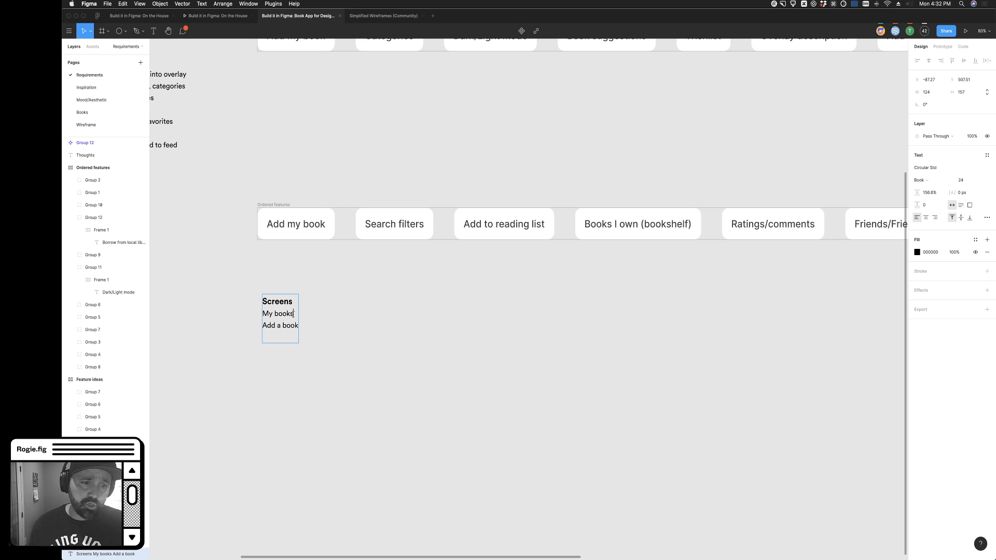
{"action": "type", "text": "my book"}
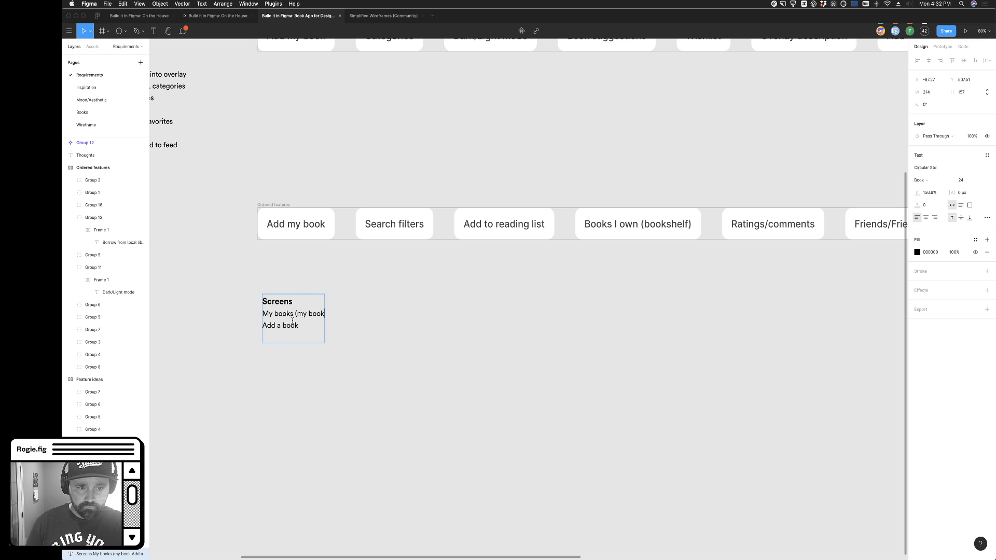
{"action": "type", "text": "shelf)"}
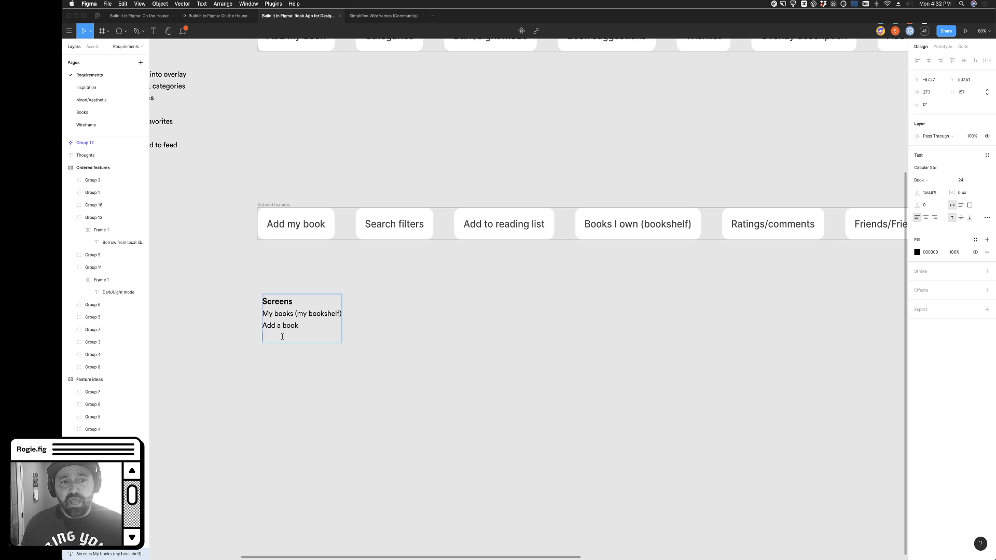
Add the lines "My friends (book club)" and "Friend feed" to the end of the Screens list
{"action": "type", "text": "My friends"}
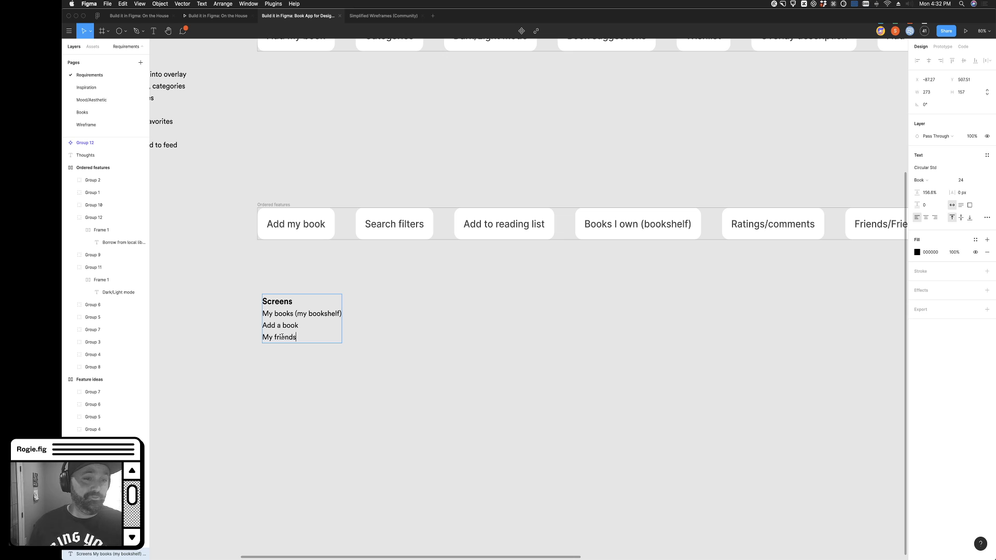
{"action": "key", "text": "Return"}
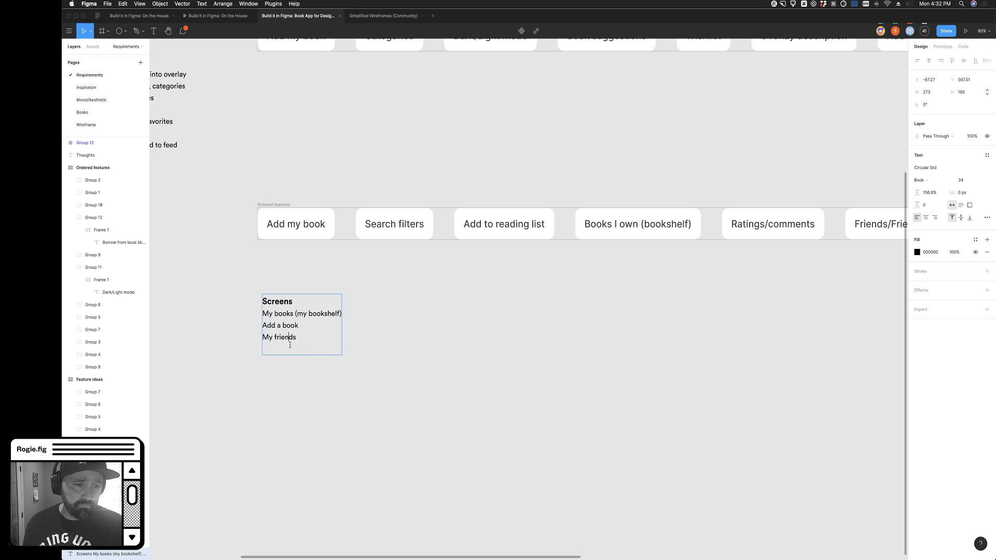
{"action": "left_click", "coordinate": [298, 340]}
{"action": "type", "text": "(book club)"}
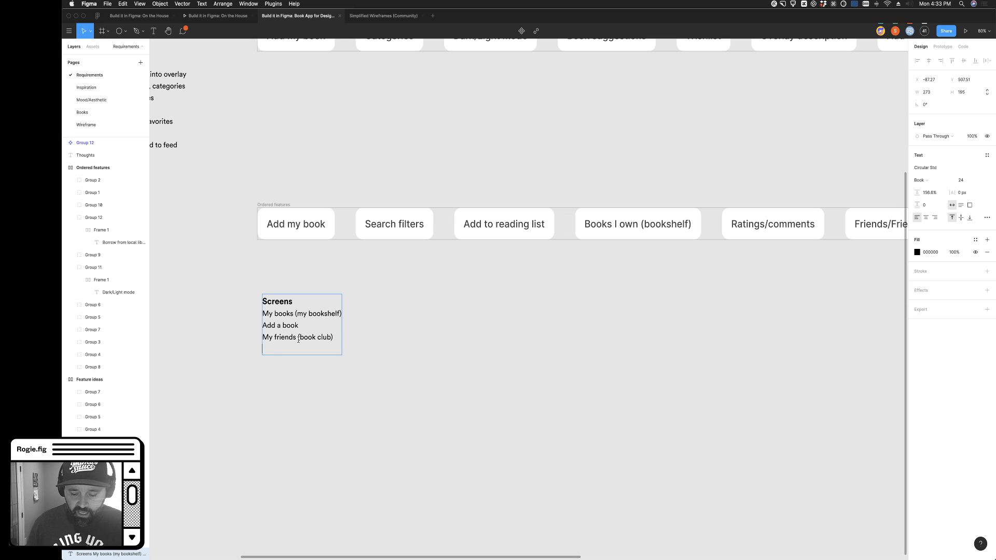
{"action": "type", "text": "Friend feed"}
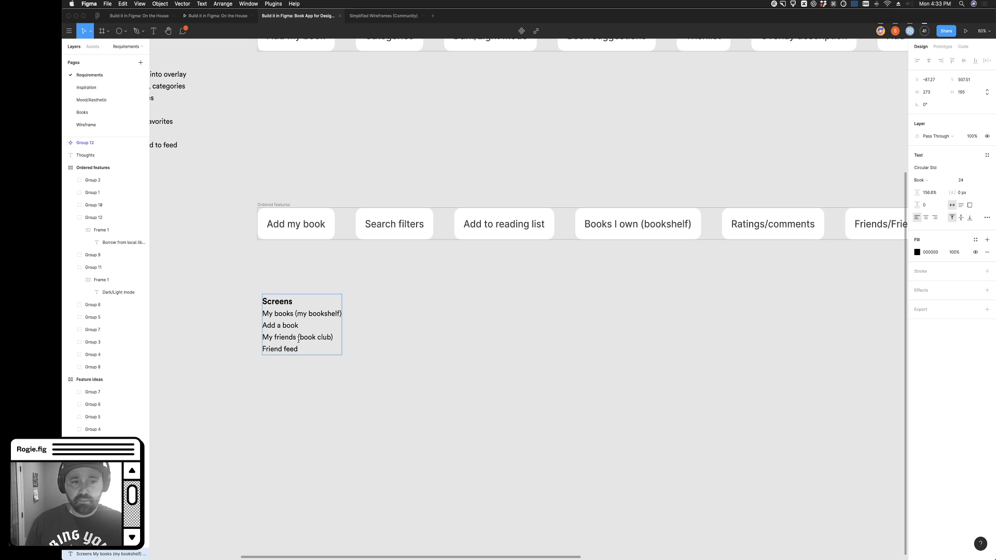
{"action": "key", "text": "Return"}
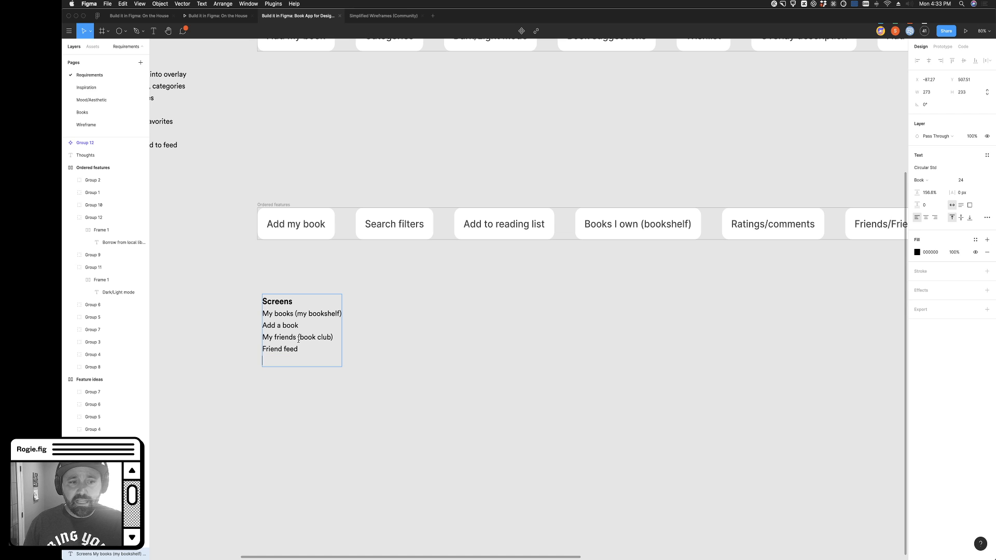
Add the line "I read this book? (overlay)" to the end of the Screens list
{"action": "type", "text": "R"}
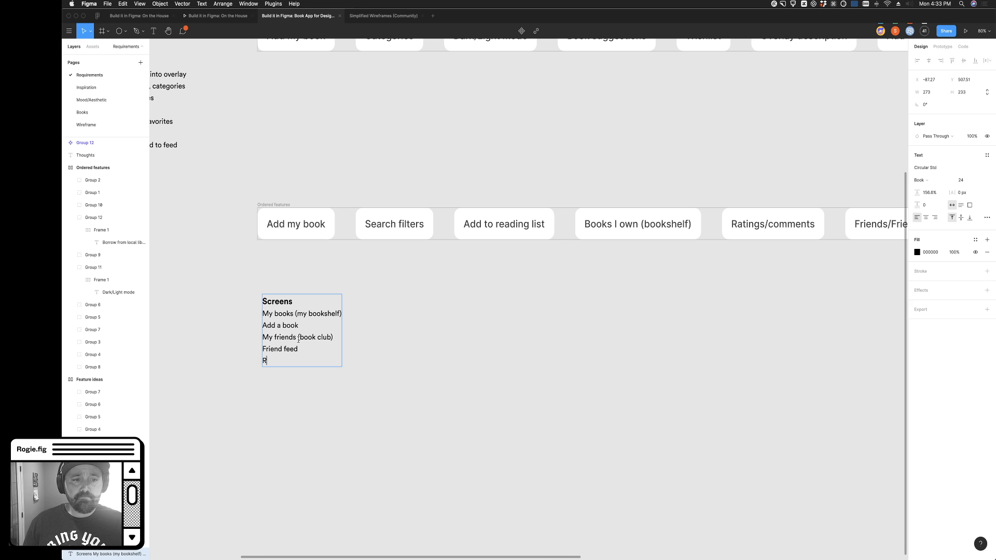
{"action": "key", "text": "BackSpace"}
{"action": "type", "text": "I read"}
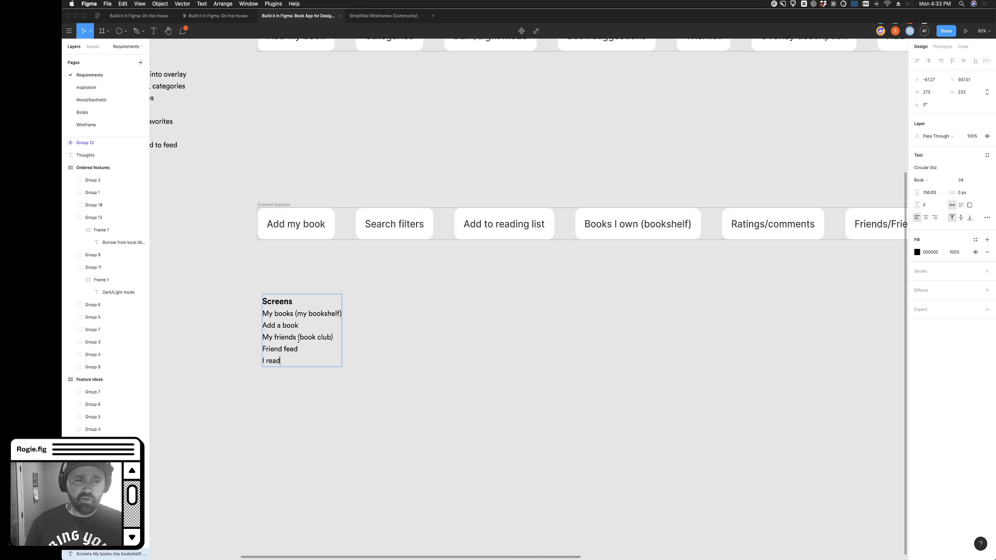
{"action": "type", "text": " this book?"}
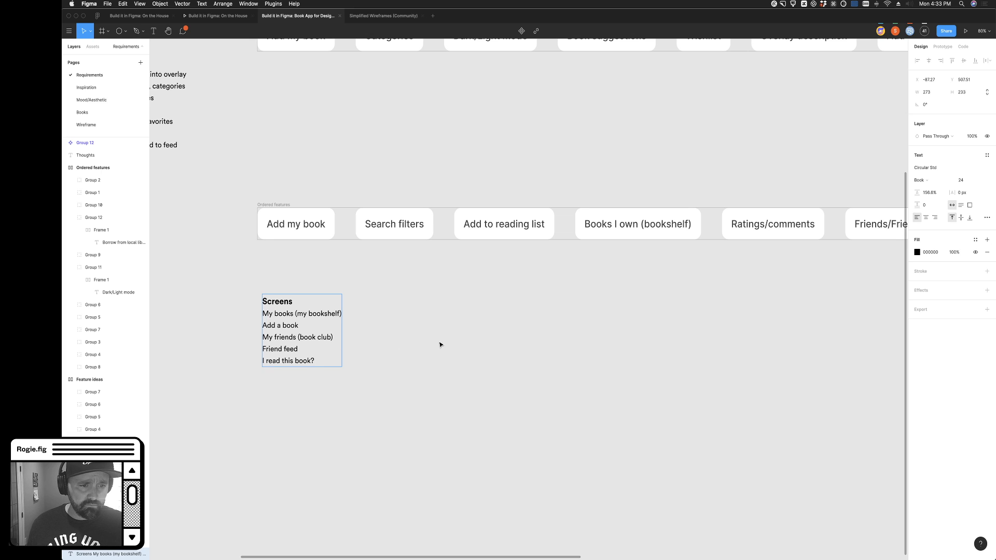
{"action": "type", "text": " ("}
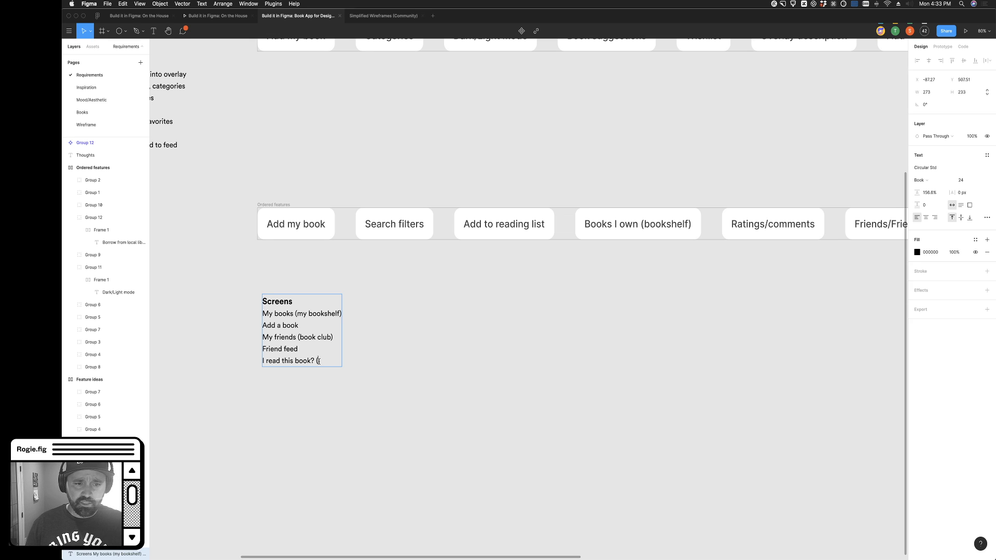
{"action": "type", "text": "over"}
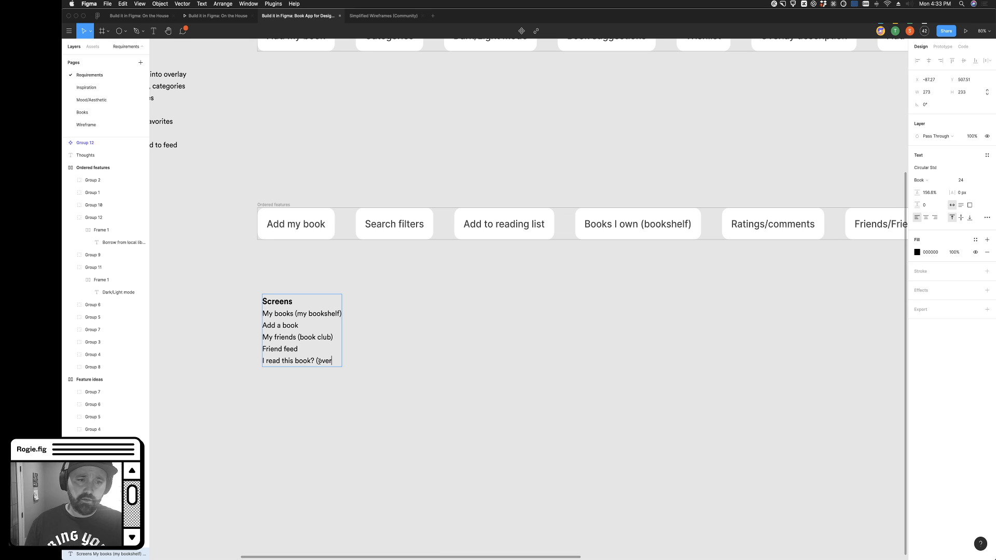
{"action": "type", "text": "aly)"}
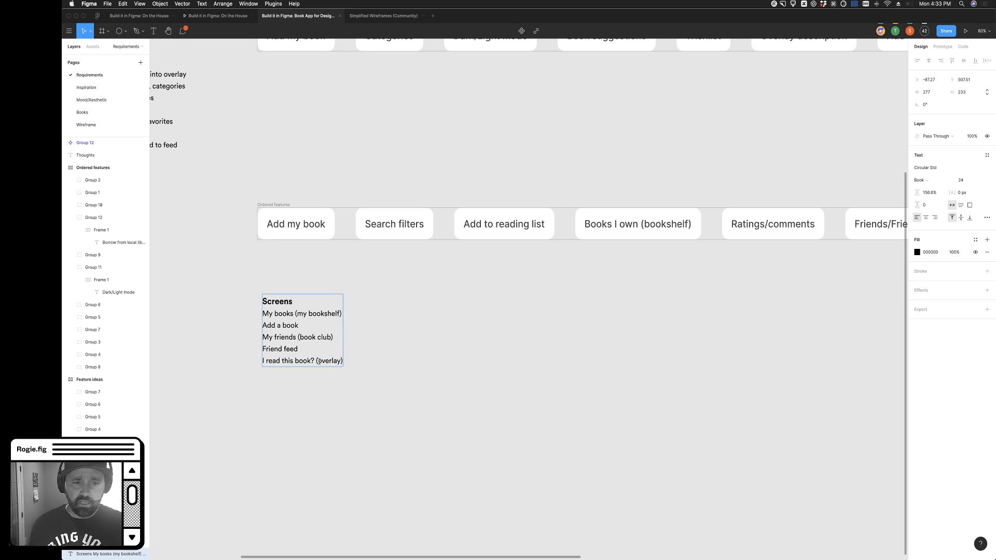
Replace the question mark in the last Screens line so it reads "I read this book/rating (overlay)"
{"action": "left_click", "coordinate": [318, 351]}
{"action": "left_click", "coordinate": [314, 356]}
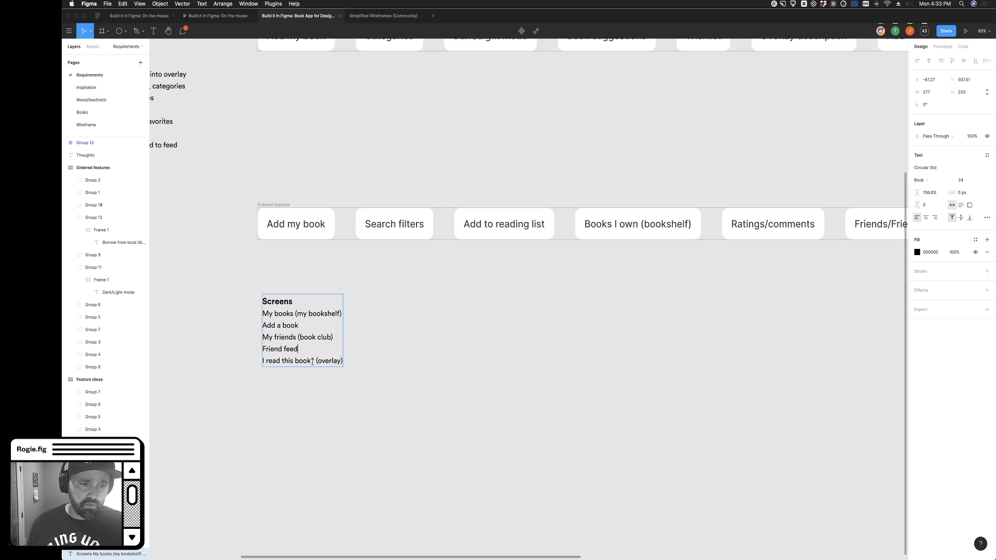
{"action": "key", "text": "BackSpace"}
{"action": "type", "text": "/rating"}
Append "(screen)" to the "Friend feed", "My friends (book club)" and "My books (my bookshelf)" lines, and "(overlay)" to "Add a book"
{"action": "key", "text": "Up"}
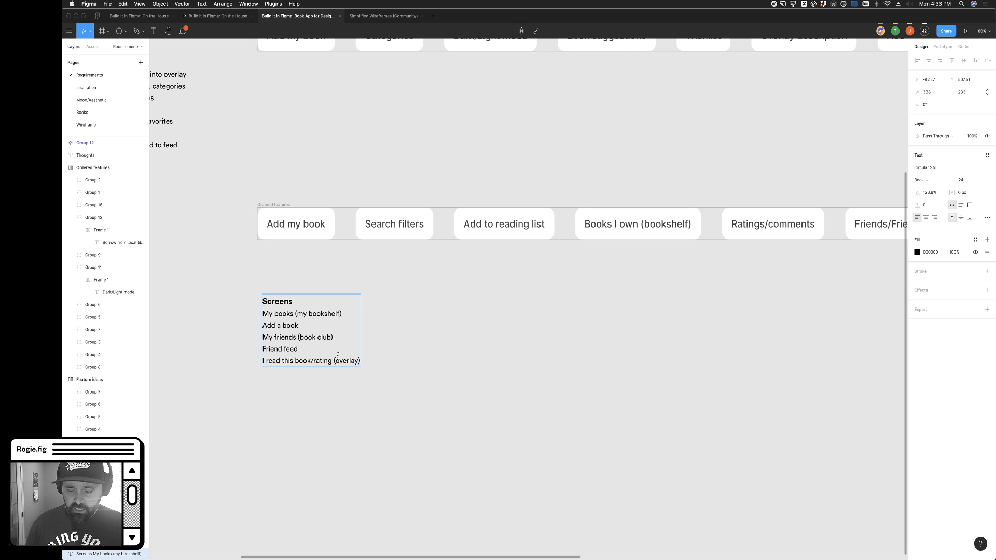
{"action": "type", "text": "(screen)"}
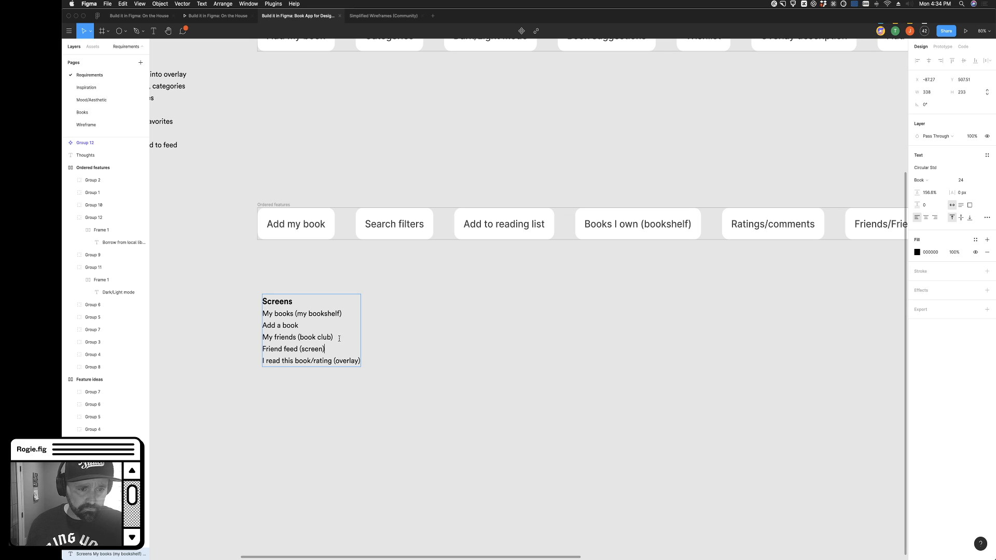
{"action": "left_click", "coordinate": [342, 341]}
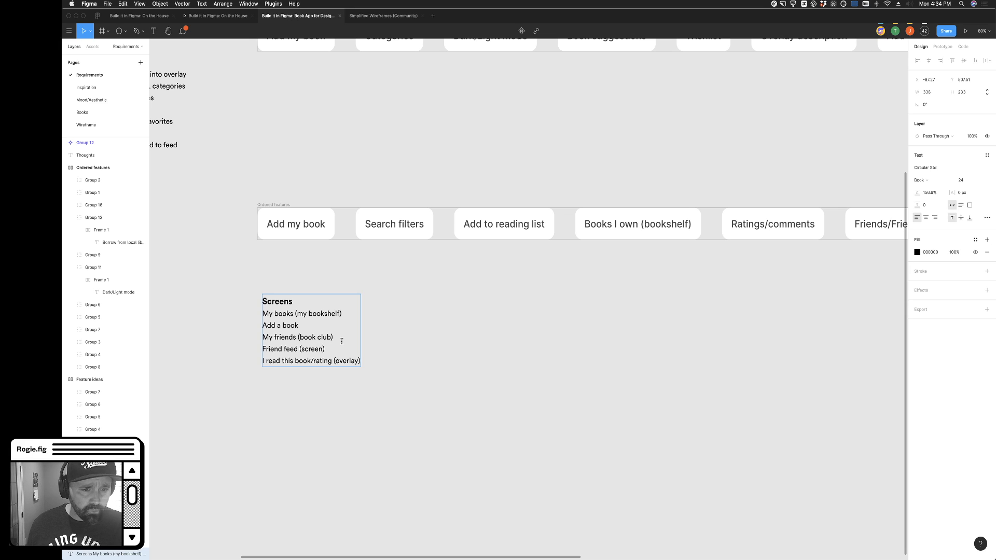
{"action": "left_click", "coordinate": [332, 348]}
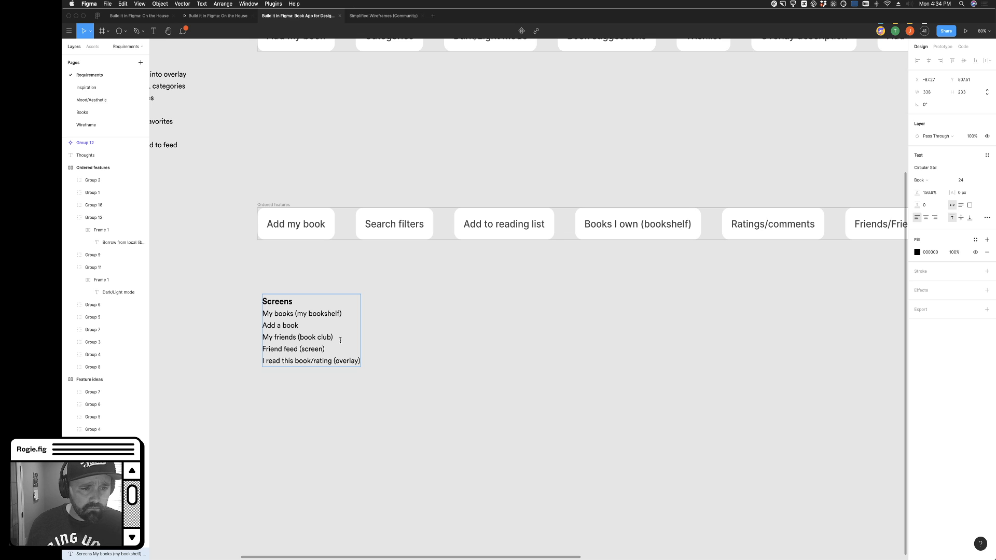
{"action": "type", "text": "("}
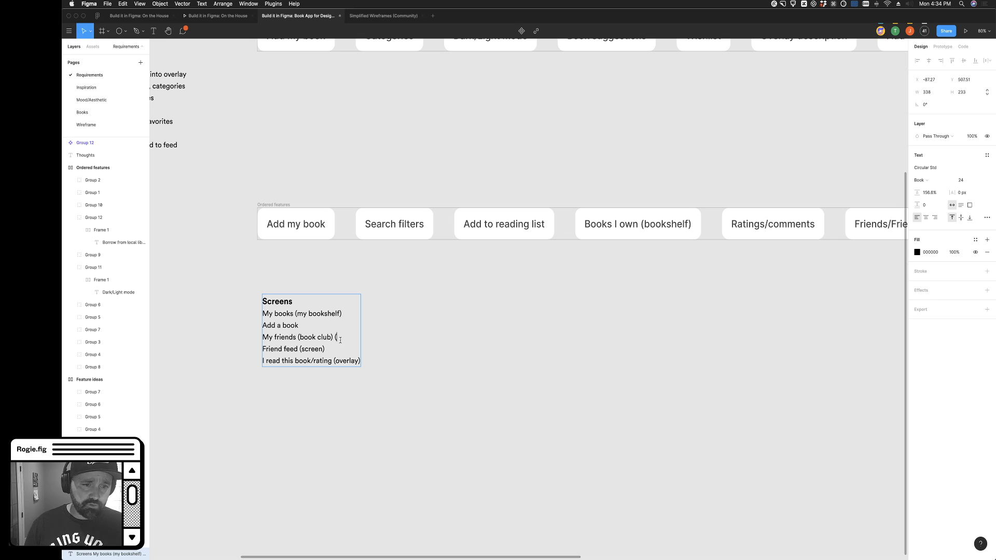
{"action": "type", "text": "screen)"}
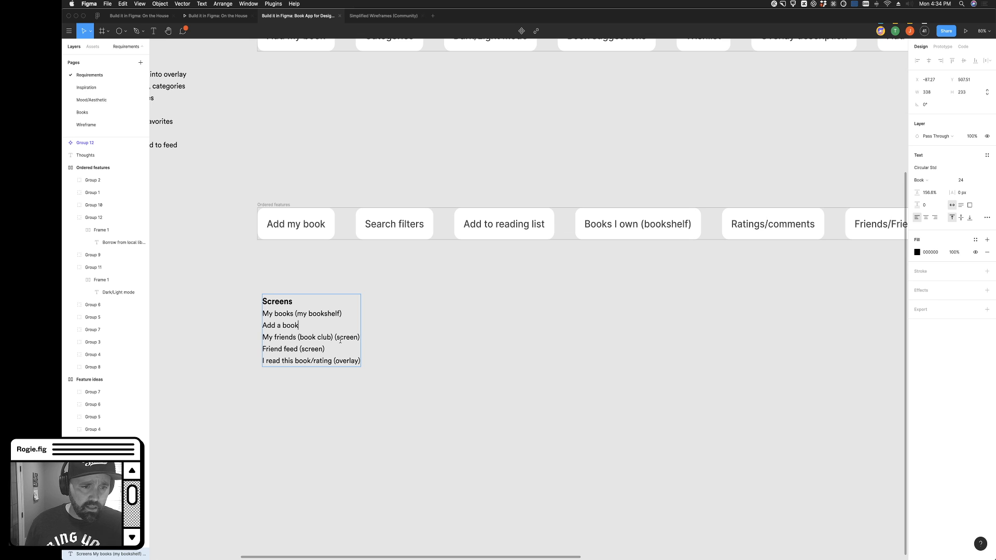
{"action": "type", "text": "(overlay"}
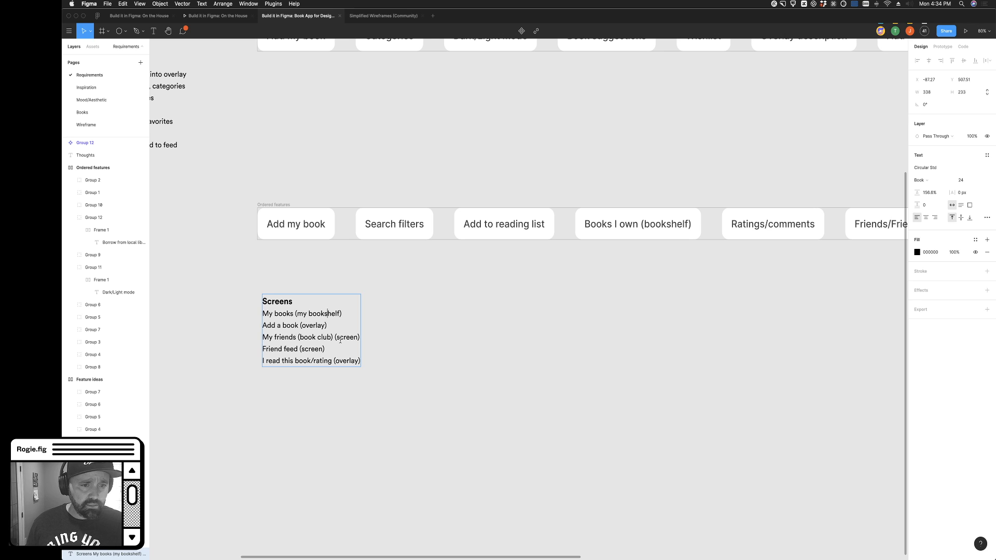
{"action": "type", "text": " (screen)"}
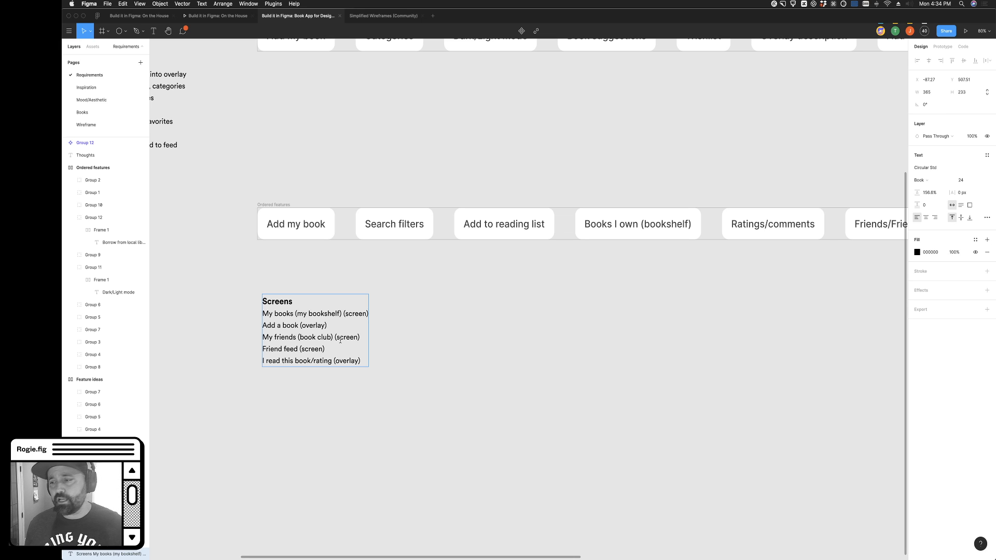
{"action": "scroll", "coordinate": [340, 341], "scroll_direction": "down", "scroll_amount": 1}
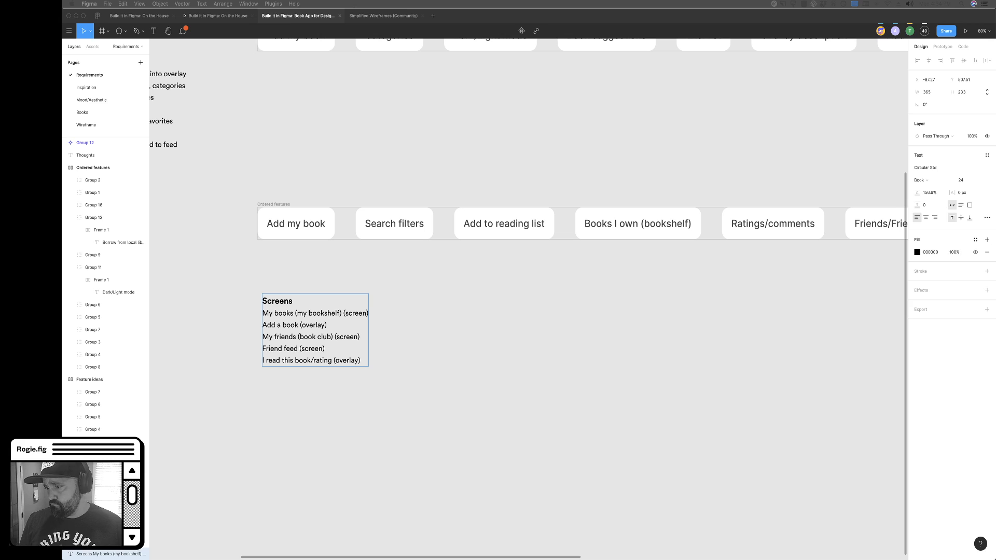
{"action": "left_click_drag", "start_coordinate": [339, 339], "coordinate": [358, 328]}
{"action": "left_click", "coordinate": [409, 351]}
{"action": "double_click", "coordinate": [351, 344]}
{"action": "left_click", "coordinate": [347, 339]}
{"action": "left_click_drag", "start_coordinate": [296, 338], "coordinate": [335, 338]}
{"action": "left_click", "coordinate": [331, 337]}
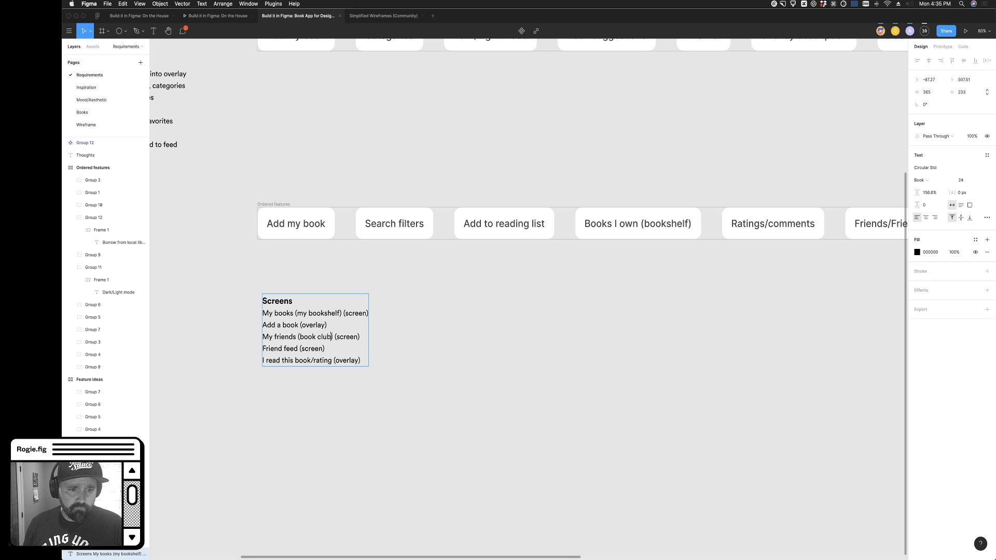
Make the words "screen" and "overlay" inside the brackets bold on all five lines of the Screens list
{"action": "double_click", "coordinate": [348, 336]}
{"action": "key", "text": "super+b"}
{"action": "double_click", "coordinate": [346, 360]}
{"action": "key", "text": "super+b"}
{"action": "double_click", "coordinate": [313, 325]}
{"action": "key", "text": "super+b"}
{"action": "double_click", "coordinate": [356, 314]}
{"action": "key", "text": "super+b"}
{"action": "double_click", "coordinate": [312, 348]}
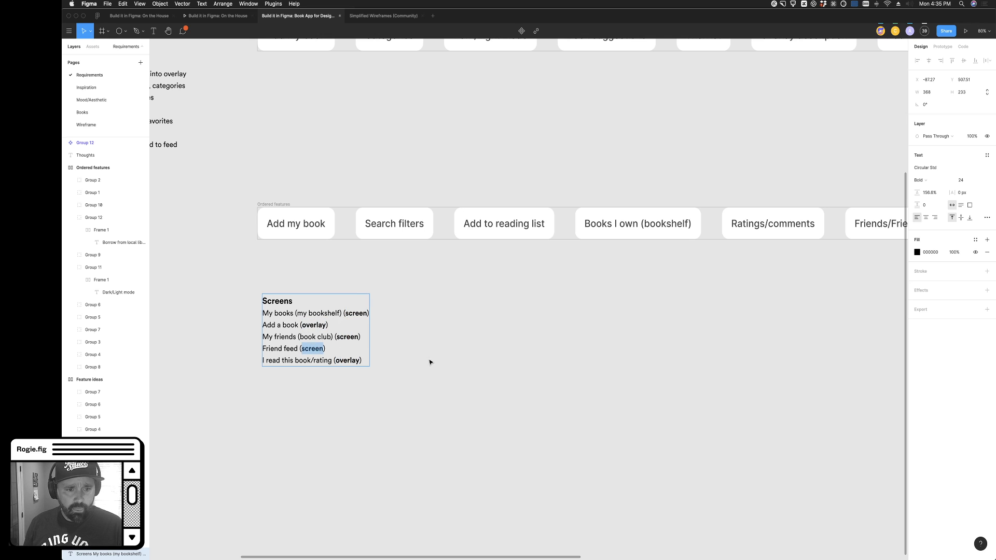
{"action": "key", "text": "super+b"}
{"action": "key", "text": "Escape"}
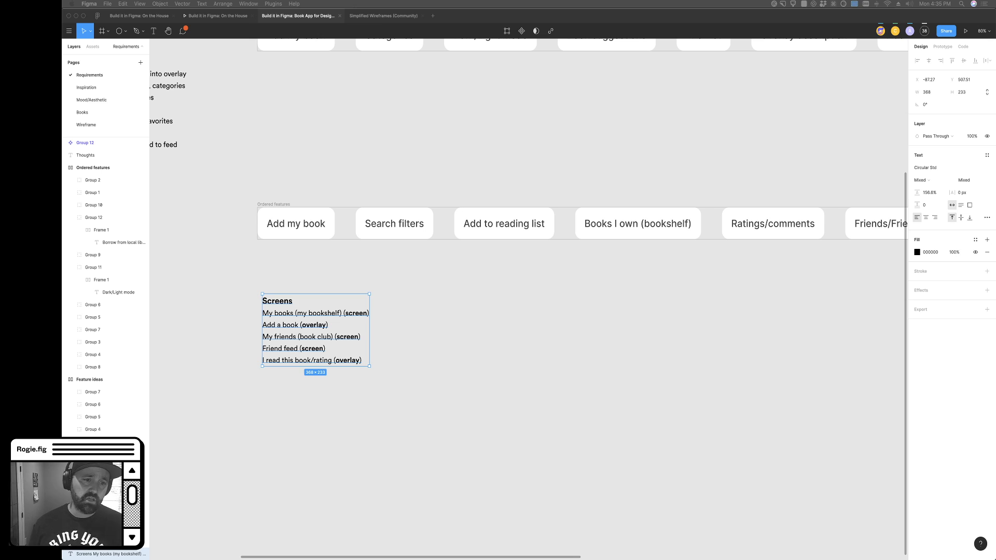
Replace "I read this" with "Mark this" at the start of the last Screens line
{"action": "key", "text": "Return"}
{"action": "left_click", "coordinate": [272, 360]}
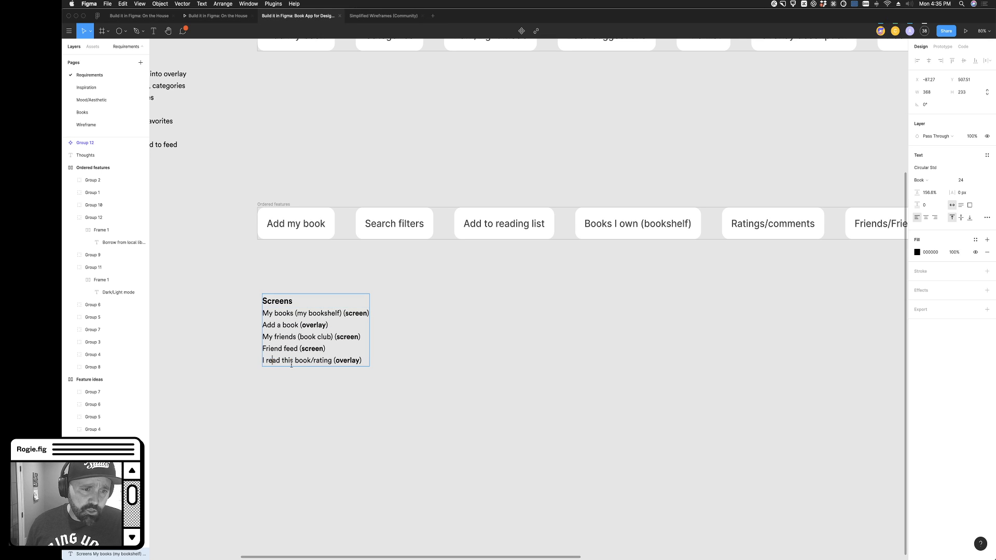
{"action": "left_click", "coordinate": [328, 361]}
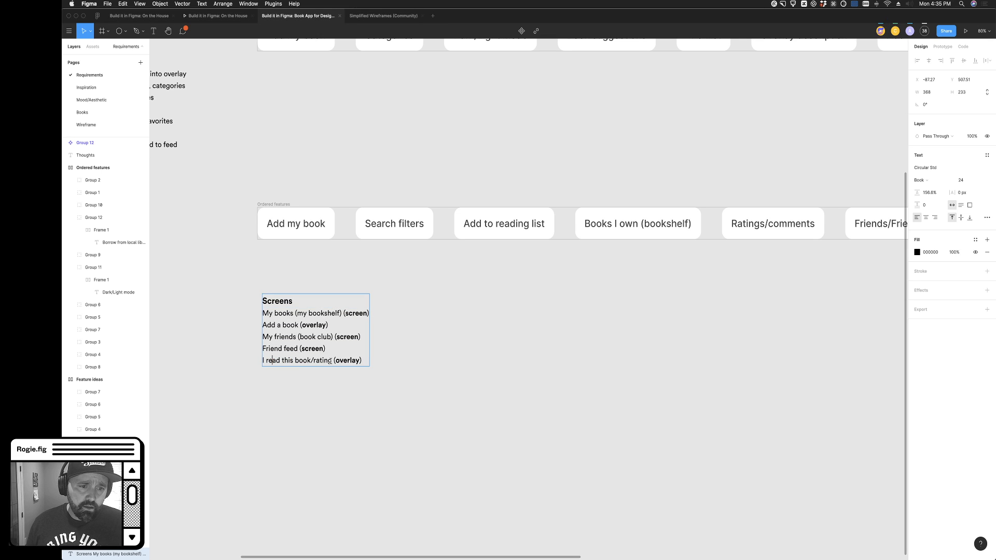
{"action": "double_click", "coordinate": [263, 361]}
{"action": "type", "text": "Mark this"}
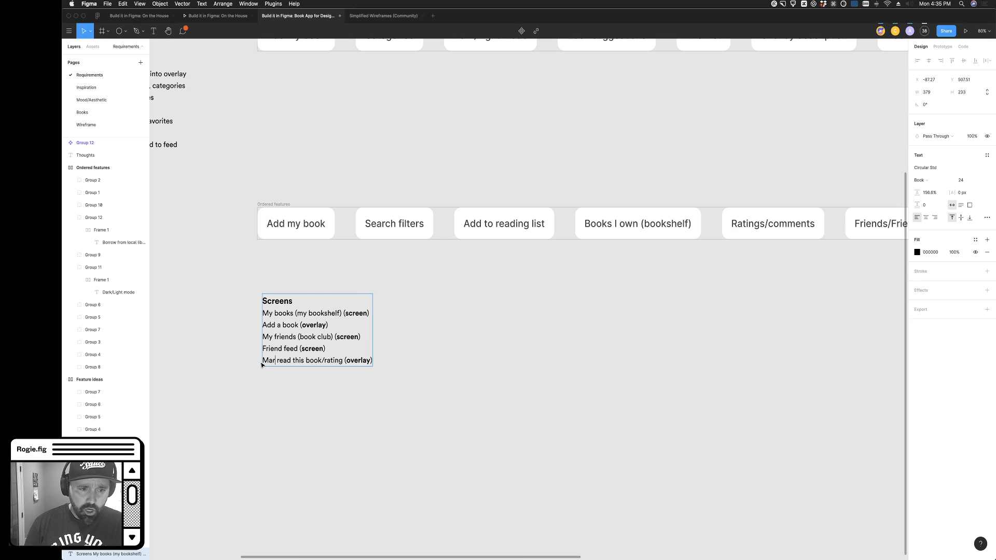
{"action": "key", "text": "Delete"}
{"action": "key", "text": "Delete"}
{"action": "key", "text": "Delete"}
{"action": "key", "text": "Delete"}
{"action": "key", "text": "Delete"}
{"action": "key", "text": "Delete"}
{"action": "key", "text": "Delete"}
{"action": "key", "text": "Delete"}
{"action": "key", "text": "Delete"}
{"action": "key", "text": "Delete"}
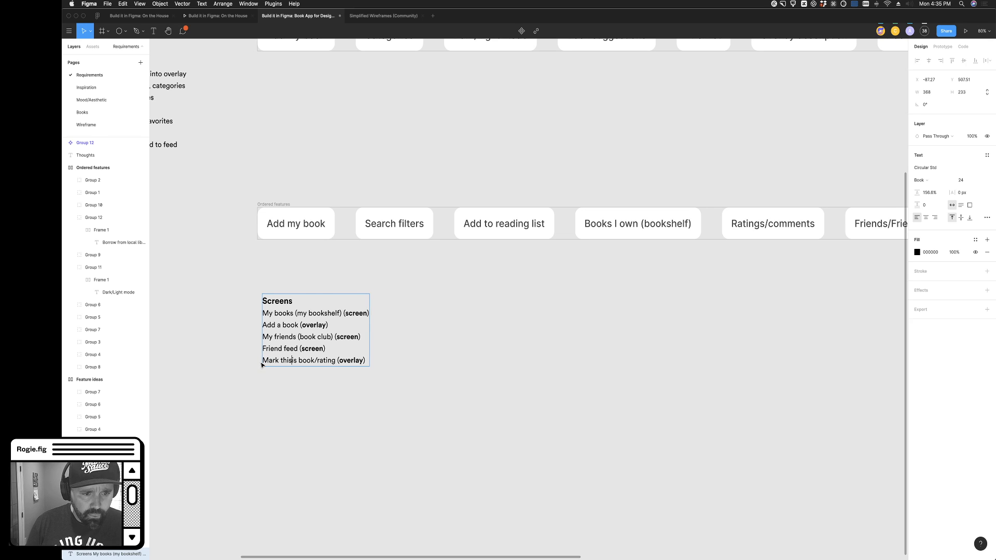
Replace "/rating" in the last Screens line with "as read (rate it, share a quote)", keeping the overlay label
{"action": "scroll", "coordinate": [262, 365], "scroll_direction": "right", "scroll_amount": 2}
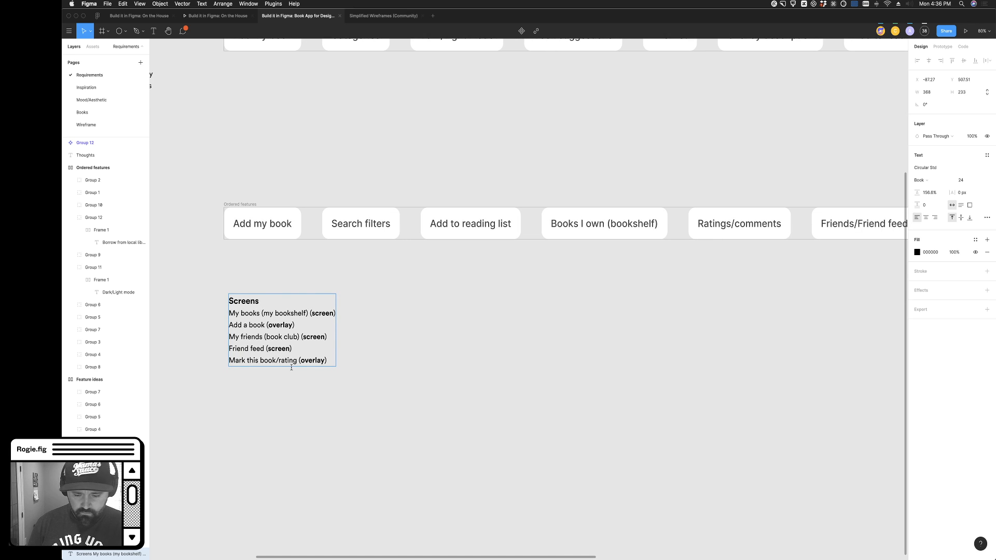
{"action": "type", "text": "as read (rate it, share a quote)"}
{"action": "key", "text": "Delete"}
{"action": "key", "text": "Delete"}
{"action": "key", "text": "Delete"}
{"action": "key", "text": "Delete"}
{"action": "key", "text": "Delete"}
{"action": "key", "text": "Delete"}
{"action": "key", "text": "Delete"}
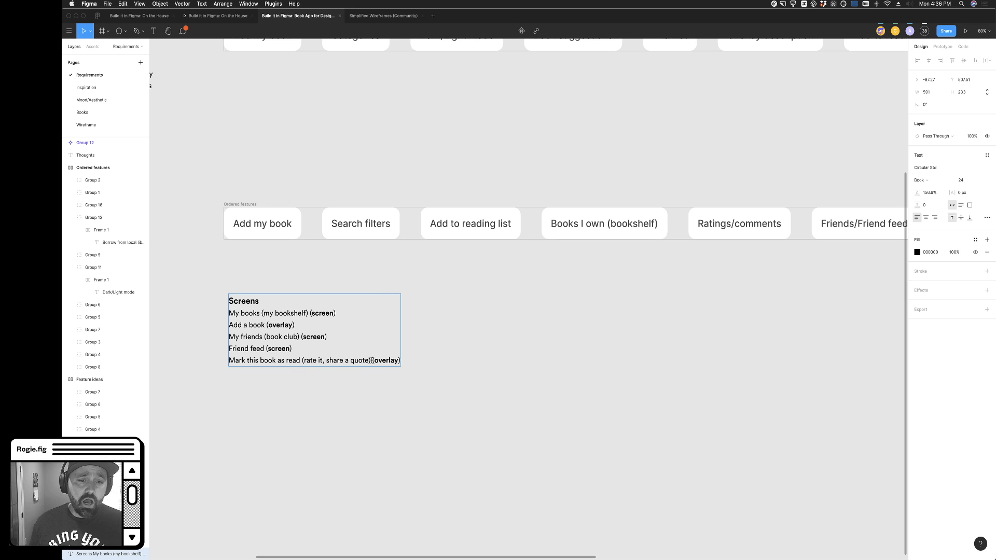
Replace "Mark this book as read" in the last Screens line with "Post about about a book"
{"action": "left_click_drag", "start_coordinate": [372, 360], "coordinate": [302, 362]}
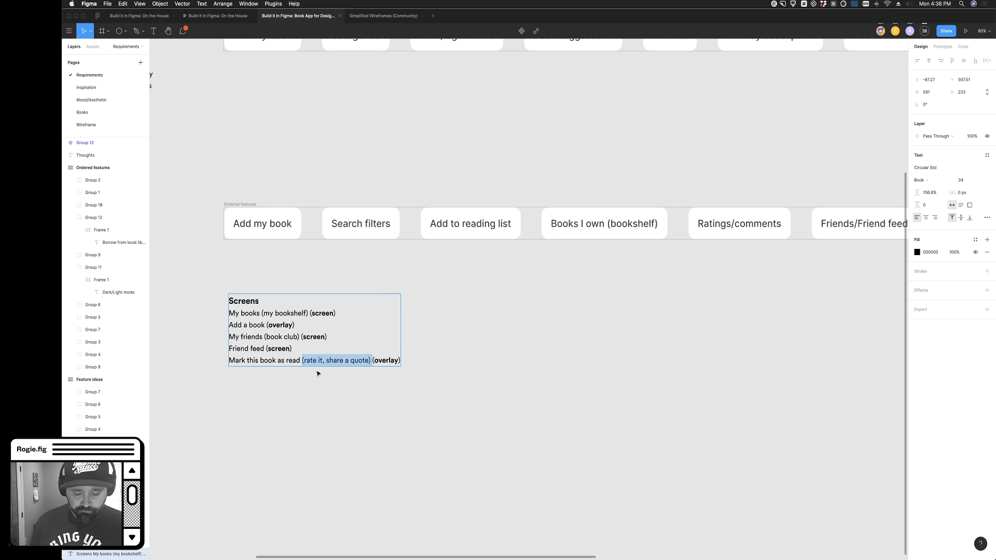
{"action": "left_click", "coordinate": [305, 361]}
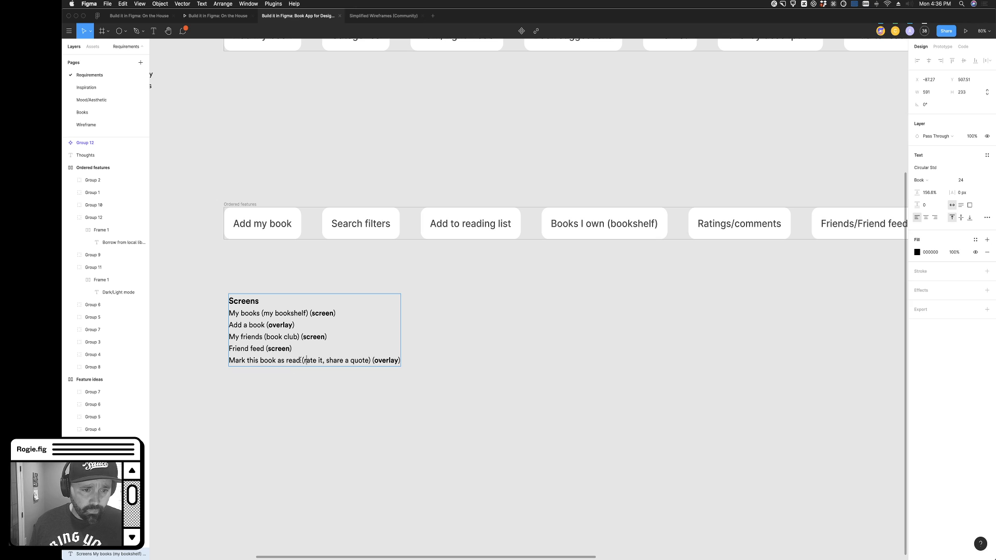
{"action": "left_click_drag", "start_coordinate": [300, 360], "coordinate": [230, 359]}
{"action": "type", "text": "Post about a"}
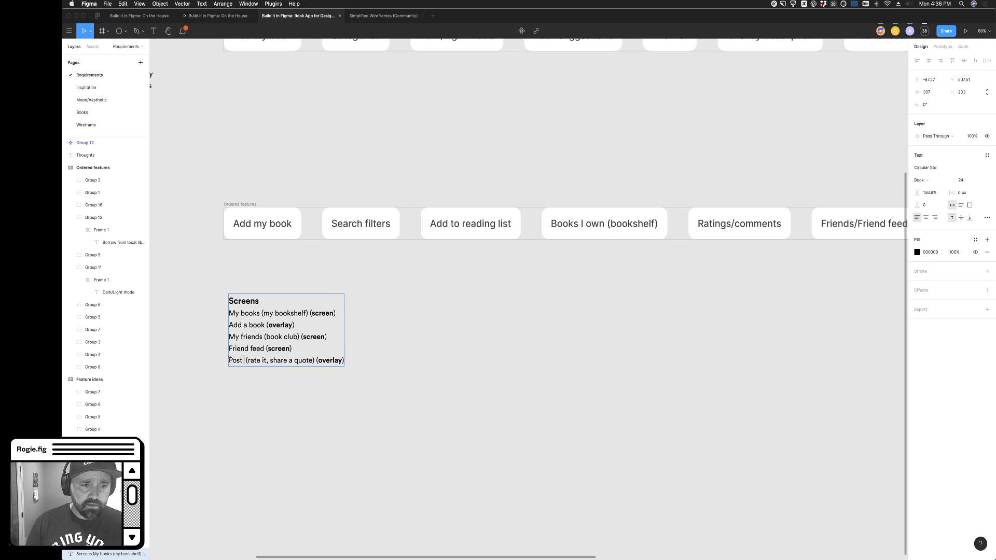
{"action": "type", "text": "bout aboo"}
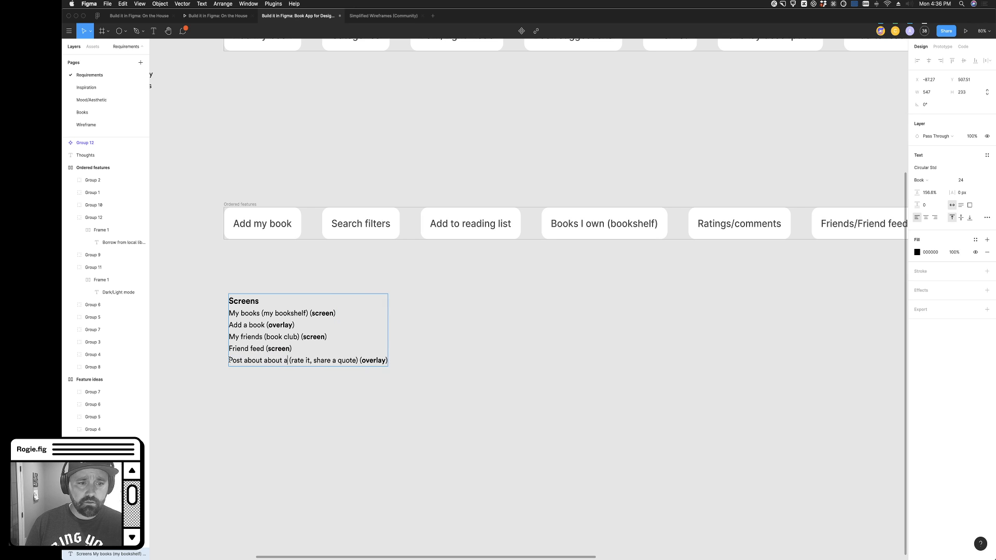
{"action": "key", "text": "BackSpace"}
{"action": "key", "text": "BackSpace"}
{"action": "key", "text": "BackSpace"}
{"action": "type", "text": "bo"}
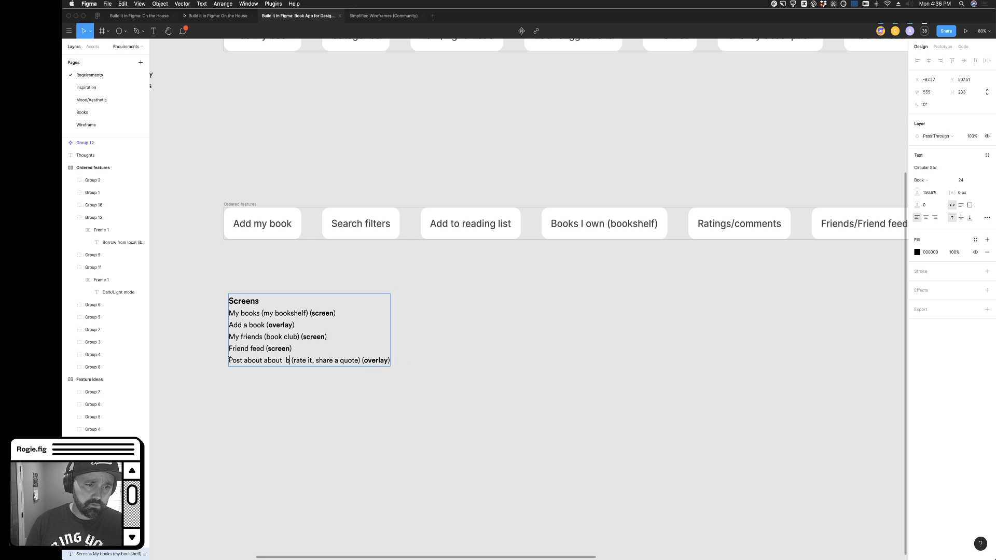
{"action": "type", "text": "ok"}
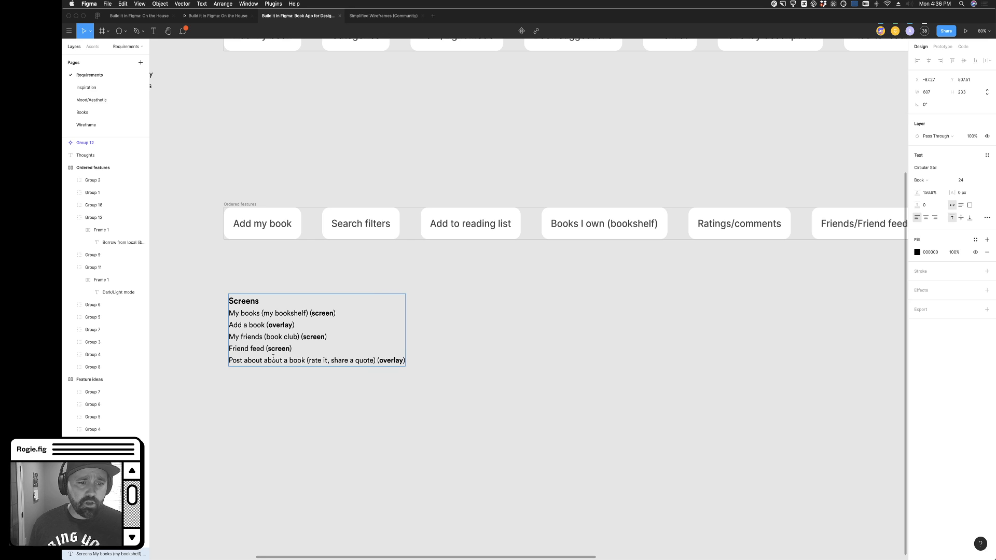
Extend the brackets in the post line to read "(rate it, share a quote, read it)"
{"action": "left_click", "coordinate": [373, 360]}
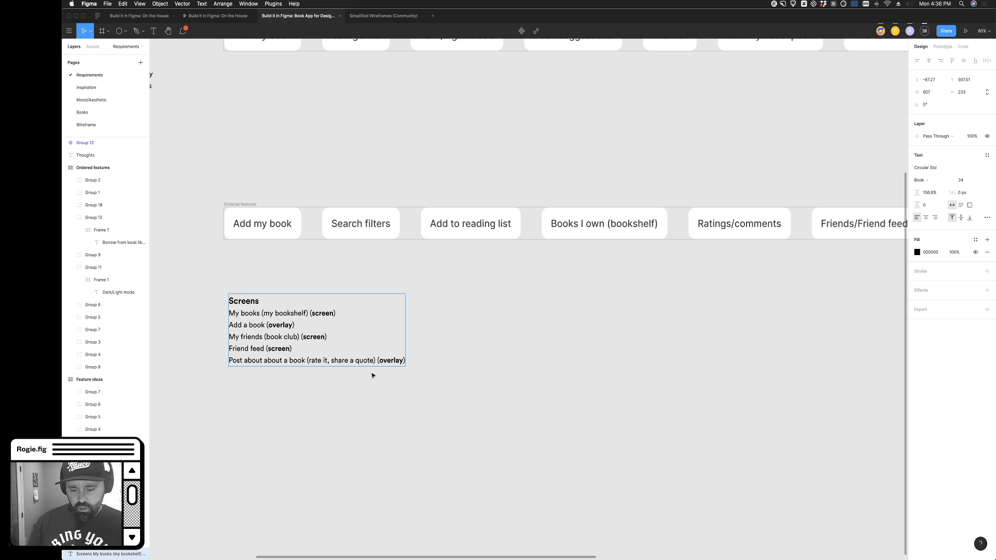
{"action": "type", "text": ", read it"}
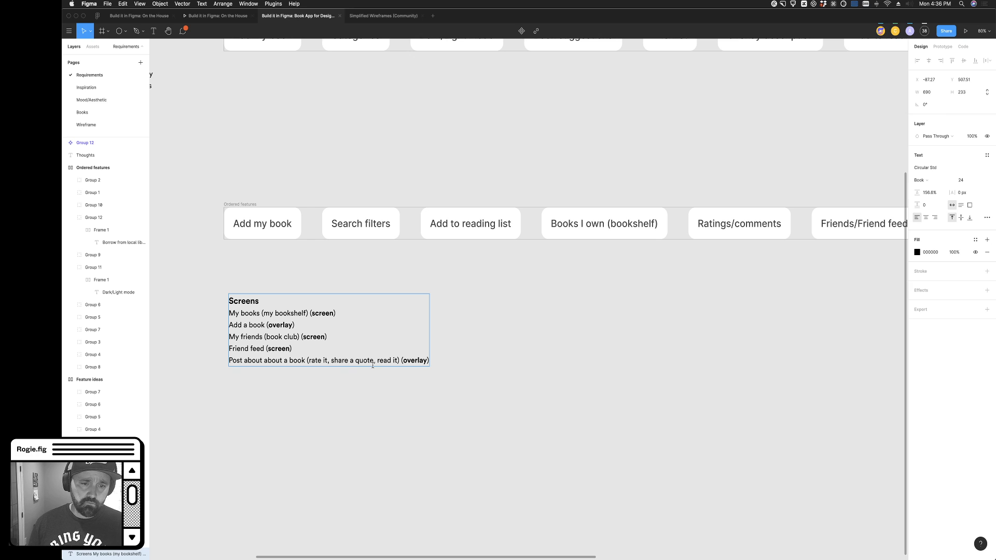
{"action": "key", "text": "Left"}
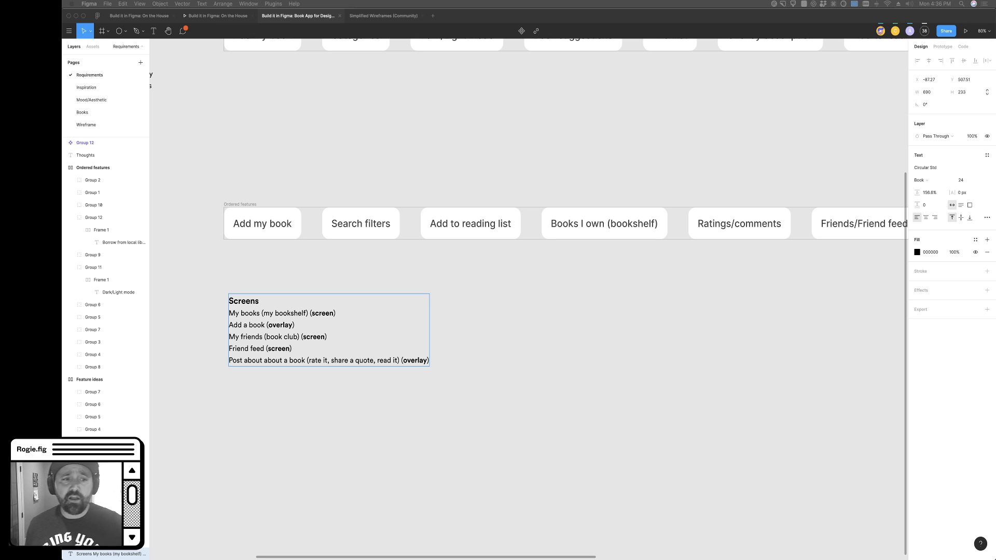
{"action": "double_click", "coordinate": [275, 337]}
{"action": "left_click", "coordinate": [343, 337]}
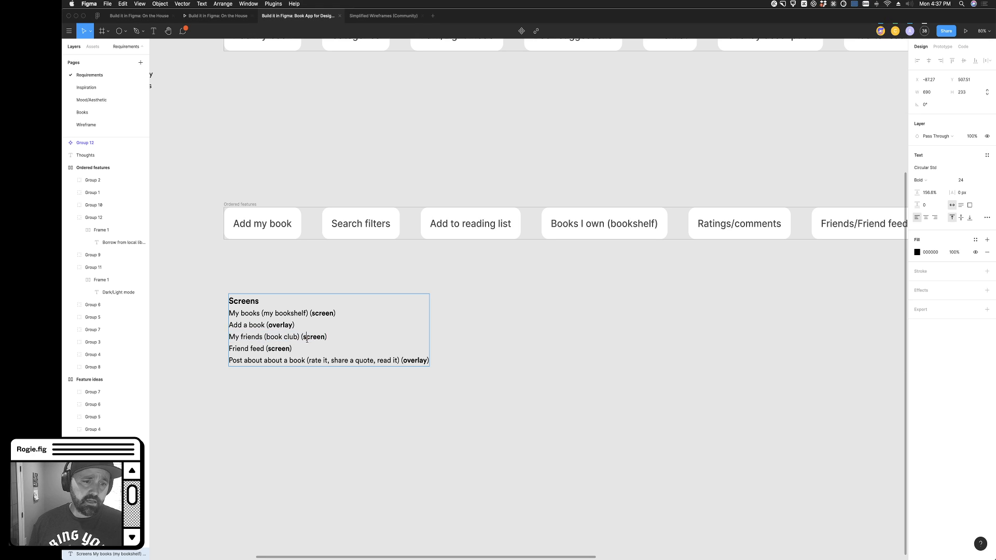
Add the line "My friends bookshelf/feed" below the "My friends (book club)" entry in the Screens list
{"action": "key", "text": "Return"}
{"action": "type", "text": "My friends bookshelf/fee"}
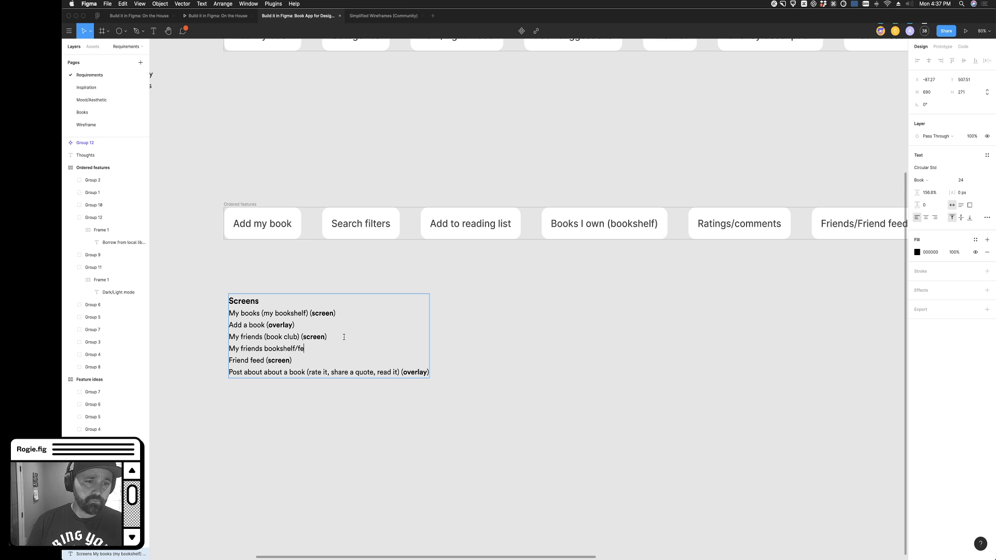
{"action": "type", "text": "d"}
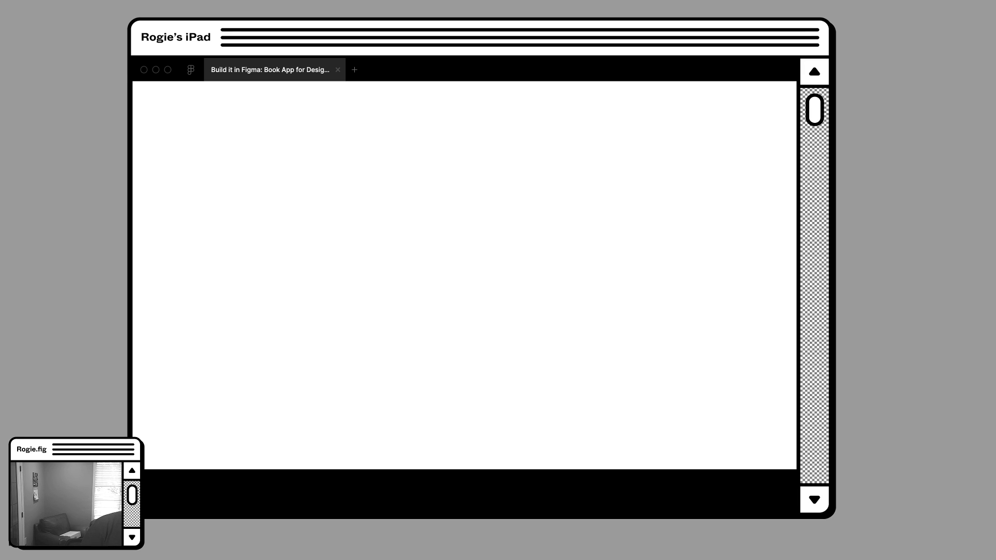
Sketch a freehand phone screen outline with a navigation bar along its bottom on the Wireframe page
{"action": "left_click_drag", "start_coordinate": [166, 173], "coordinate": [170, 293]}
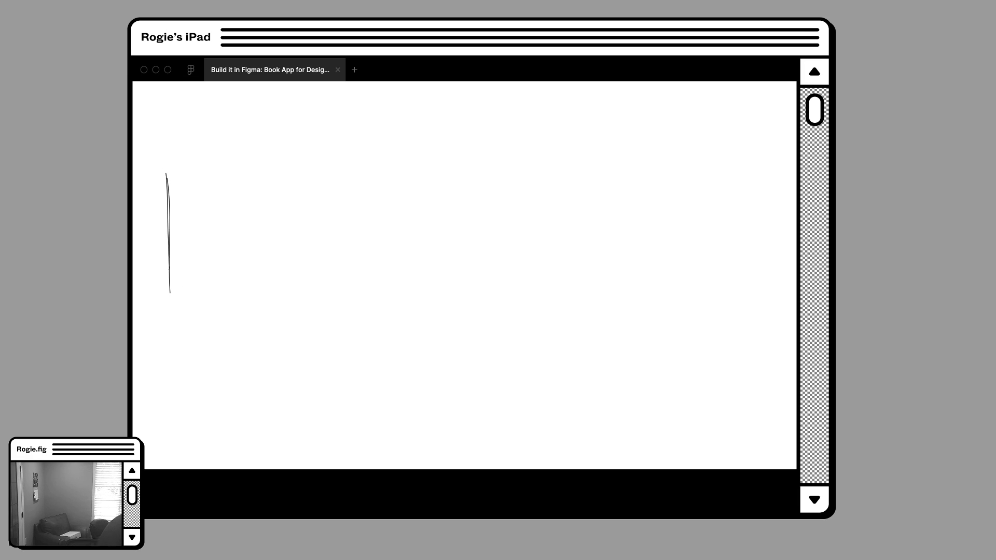
{"action": "mouse_move", "coordinate": [172, 171]}
{"action": "left_mouse_down"}
{"action": "mouse_move", "coordinate": [308, 166]}
{"action": "mouse_move", "coordinate": [320, 398]}
{"action": "left_mouse_up"}
{"action": "mouse_move", "coordinate": [172, 288]}
{"action": "left_mouse_down"}
{"action": "mouse_move", "coordinate": [177, 403]}
{"action": "mouse_move", "coordinate": [335, 394]}
{"action": "left_mouse_up"}
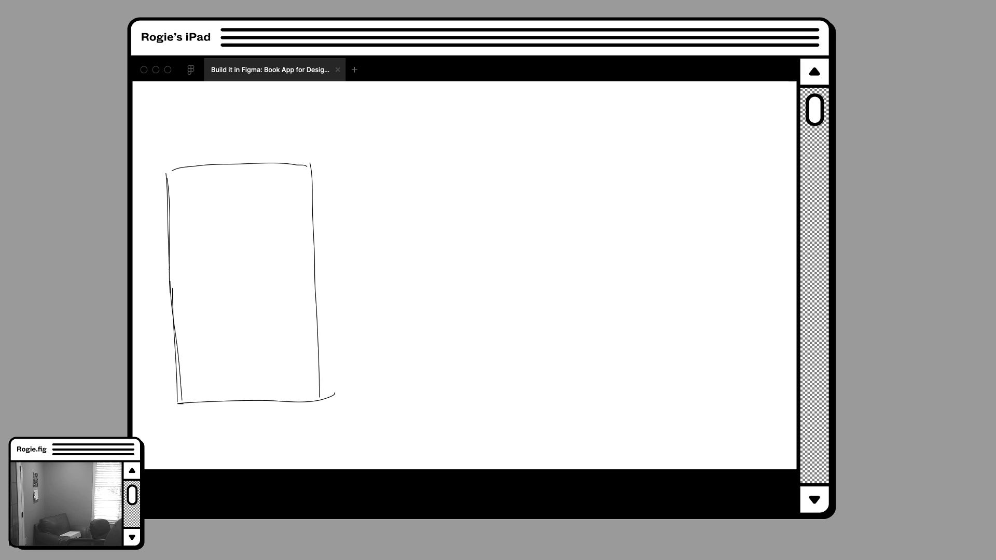
{"action": "left_click_drag", "start_coordinate": [181, 381], "coordinate": [328, 374]}
Sketch an open-book icon at the start of the navigation bar and point an arrow to it from the handwritten label "My Books"
{"action": "mouse_move", "coordinate": [190, 396]}
{"action": "left_mouse_down"}
{"action": "mouse_move", "coordinate": [196, 387]}
{"action": "mouse_move", "coordinate": [205, 397]}
{"action": "left_mouse_up"}
{"action": "left_click_drag", "start_coordinate": [198, 388], "coordinate": [205, 388]}
{"action": "left_click_drag", "start_coordinate": [186, 441], "coordinate": [199, 412]}
{"action": "mouse_move", "coordinate": [166, 460]}
{"action": "left_mouse_down"}
{"action": "mouse_move", "coordinate": [172, 452]}
{"action": "mouse_move", "coordinate": [187, 469]}
{"action": "mouse_move", "coordinate": [229, 461]}
{"action": "left_mouse_up"}
{"action": "left_click_drag", "start_coordinate": [239, 448], "coordinate": [233, 460]}
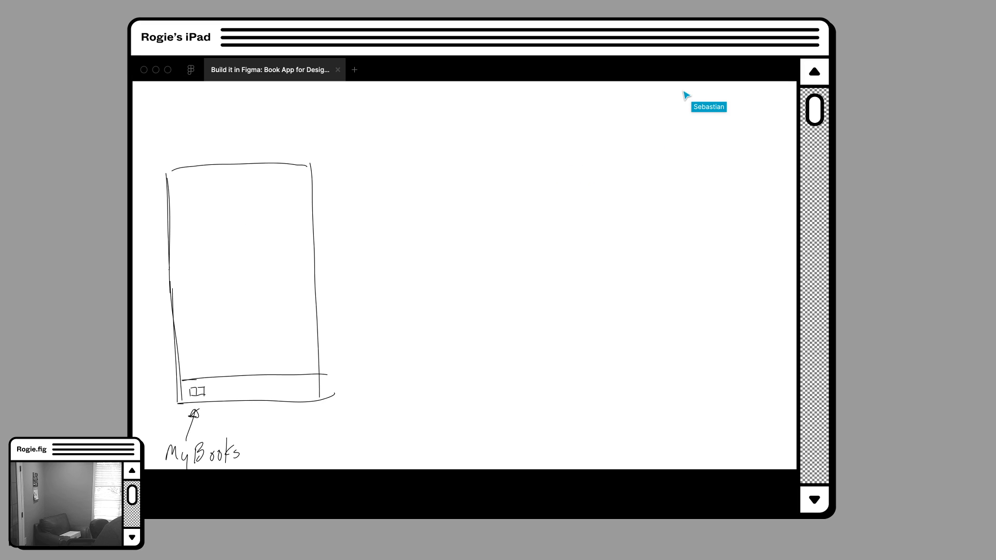
Sketch six book covers in two rows of three inside the phone screen above the navigation bar
{"action": "mouse_move", "coordinate": [183, 185]}
{"action": "left_mouse_down"}
{"action": "mouse_move", "coordinate": [185, 237]}
{"action": "mouse_move", "coordinate": [213, 204]}
{"action": "mouse_move", "coordinate": [181, 246]}
{"action": "left_mouse_up"}
{"action": "left_click_drag", "start_coordinate": [231, 184], "coordinate": [233, 238]}
{"action": "left_click_drag", "start_coordinate": [273, 190], "coordinate": [277, 236]}
{"action": "left_click_drag", "start_coordinate": [185, 265], "coordinate": [187, 309]}
{"action": "left_click_drag", "start_coordinate": [227, 269], "coordinate": [228, 304]}
{"action": "mouse_move", "coordinate": [224, 260]}
{"action": "left_mouse_down"}
{"action": "mouse_move", "coordinate": [258, 256]}
{"action": "mouse_move", "coordinate": [232, 305]}
{"action": "left_mouse_up"}
{"action": "left_click_drag", "start_coordinate": [269, 258], "coordinate": [269, 293]}
{"action": "mouse_move", "coordinate": [264, 256]}
{"action": "left_mouse_down"}
{"action": "mouse_move", "coordinate": [290, 275]}
{"action": "mouse_move", "coordinate": [263, 298]}
{"action": "left_mouse_up"}
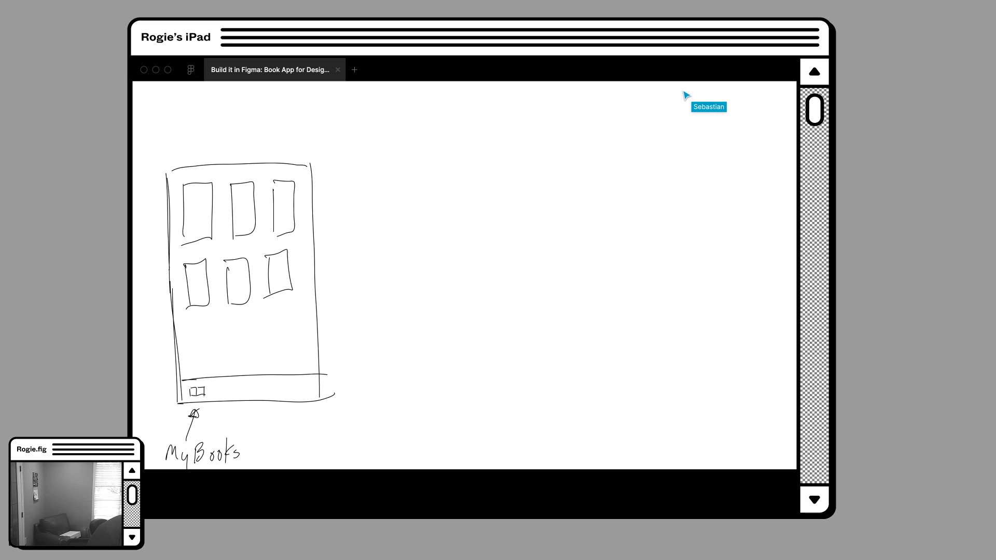
Sketch a circled plus icon in the middle of the navigation bar, with an arrow from the handwritten label "Add a Book"
{"action": "mouse_move", "coordinate": [250, 385]}
{"action": "left_mouse_down"}
{"action": "mouse_move", "coordinate": [251, 395]}
{"action": "mouse_move", "coordinate": [248, 381]}
{"action": "left_mouse_up"}
{"action": "left_click_drag", "start_coordinate": [252, 446], "coordinate": [256, 415]}
{"action": "left_click_drag", "start_coordinate": [250, 469], "coordinate": [296, 470]}
{"action": "left_click_drag", "start_coordinate": [298, 455], "coordinate": [304, 469]}
{"action": "left_click_drag", "start_coordinate": [313, 459], "coordinate": [323, 469]}
{"action": "left_click_drag", "start_coordinate": [332, 451], "coordinate": [331, 468]}
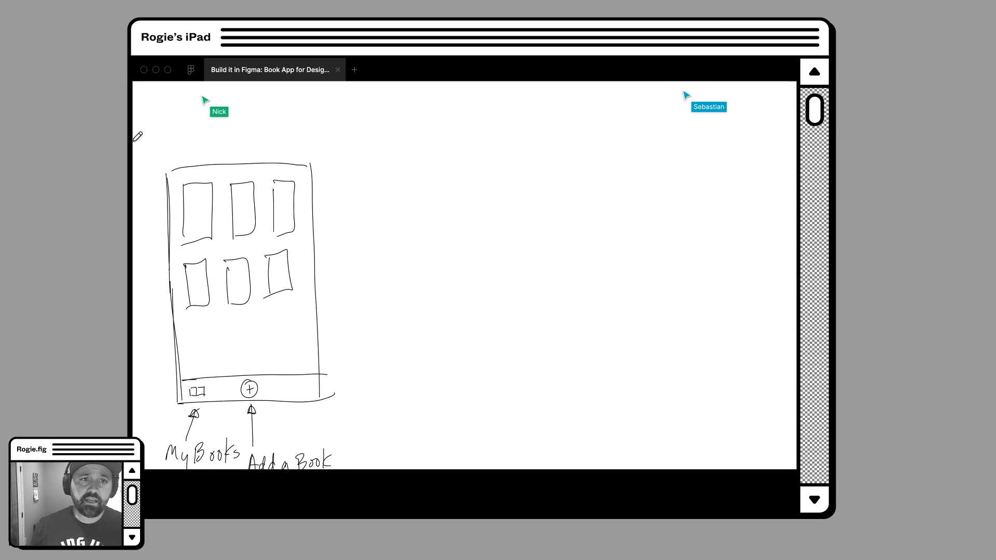
Turn off Multiplayer Cursors in the view options, showing the interface for the change and hiding it again
{"action": "scroll", "coordinate": [133, 105], "scroll_direction": "right", "scroll_amount": 1}
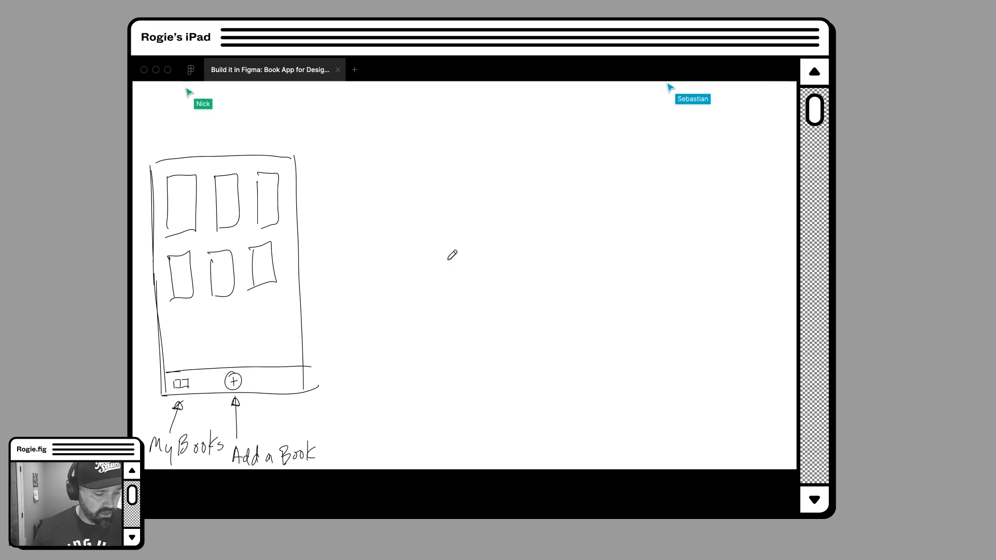
{"action": "right_click", "coordinate": [571, 188]}
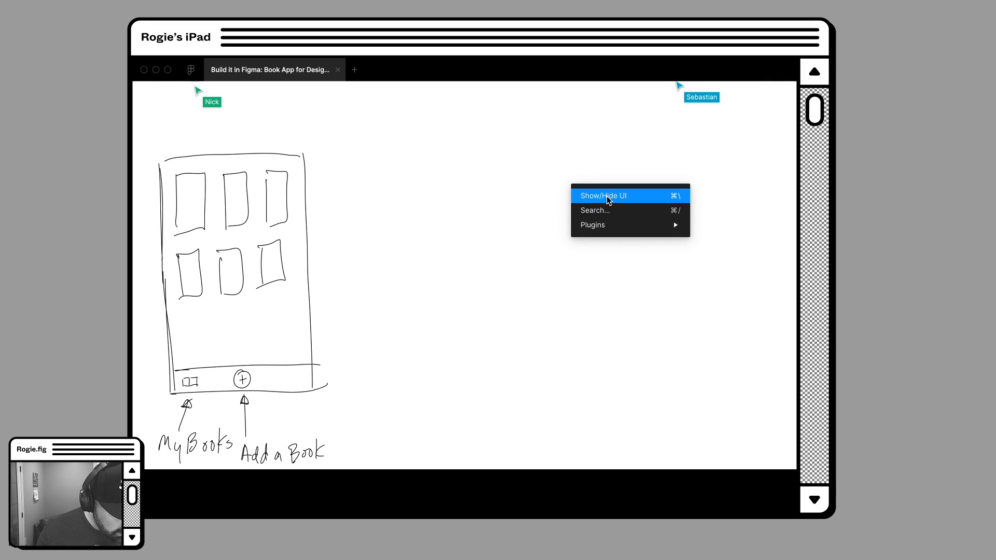
{"action": "left_click", "coordinate": [606, 195]}
{"action": "left_click", "coordinate": [782, 93]}
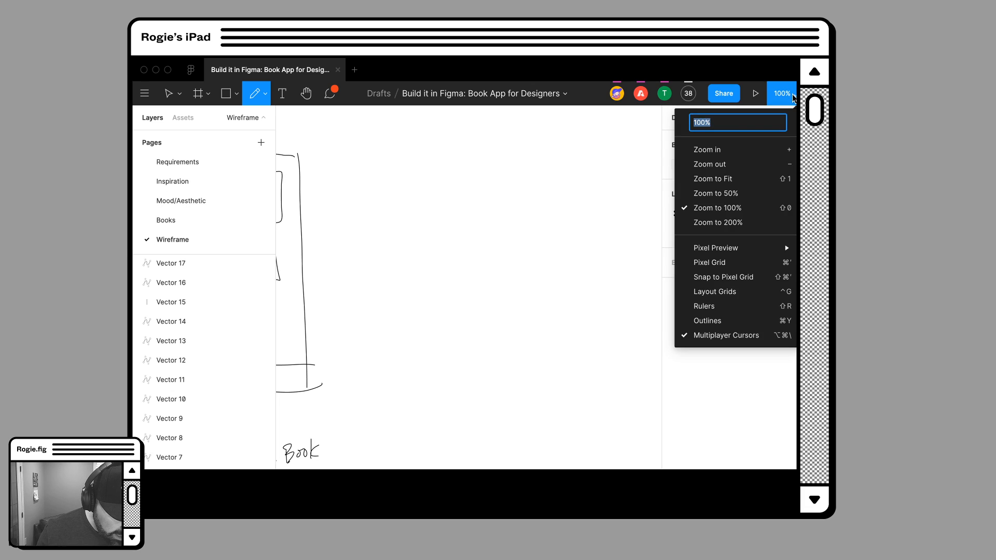
{"action": "left_click", "coordinate": [721, 335]}
{"action": "right_click", "coordinate": [497, 253]}
{"action": "left_click", "coordinate": [534, 261]}
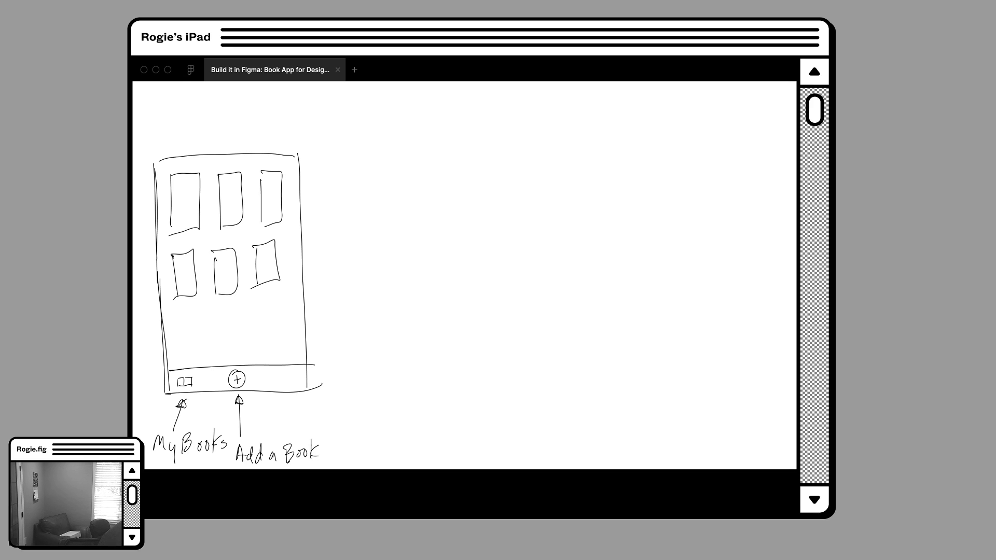
Sketch a two-person icon between the book and plus icons, with an arrow pointing up to it from below
{"action": "mouse_move", "coordinate": [206, 386]}
{"action": "left_mouse_down"}
{"action": "mouse_move", "coordinate": [208, 372]}
{"action": "mouse_move", "coordinate": [221, 386]}
{"action": "mouse_move", "coordinate": [216, 375]}
{"action": "mouse_move", "coordinate": [209, 470]}
{"action": "left_mouse_up"}
{"action": "left_click_drag", "start_coordinate": [207, 411], "coordinate": [213, 406]}
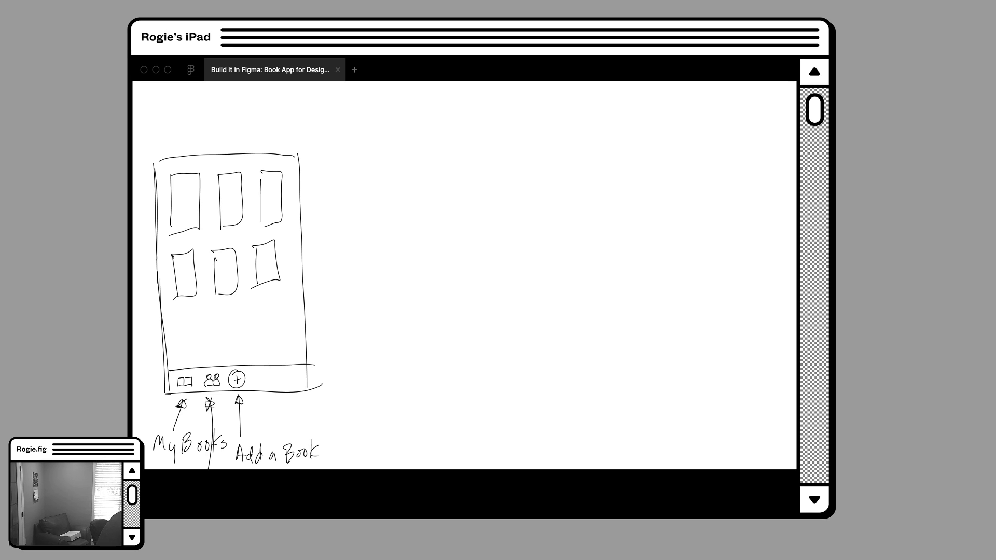
Sketch a second phone screen with a bottom navigation bar beside the first and handwrite "Feed" beneath it
{"action": "mouse_move", "coordinate": [352, 148]}
{"action": "left_mouse_down"}
{"action": "mouse_move", "coordinate": [359, 384]}
{"action": "mouse_move", "coordinate": [489, 139]}
{"action": "mouse_move", "coordinate": [499, 139]}
{"action": "mouse_move", "coordinate": [497, 396]}
{"action": "left_mouse_up"}
{"action": "left_click_drag", "start_coordinate": [353, 394], "coordinate": [513, 393]}
{"action": "left_click_drag", "start_coordinate": [359, 359], "coordinate": [500, 356]}
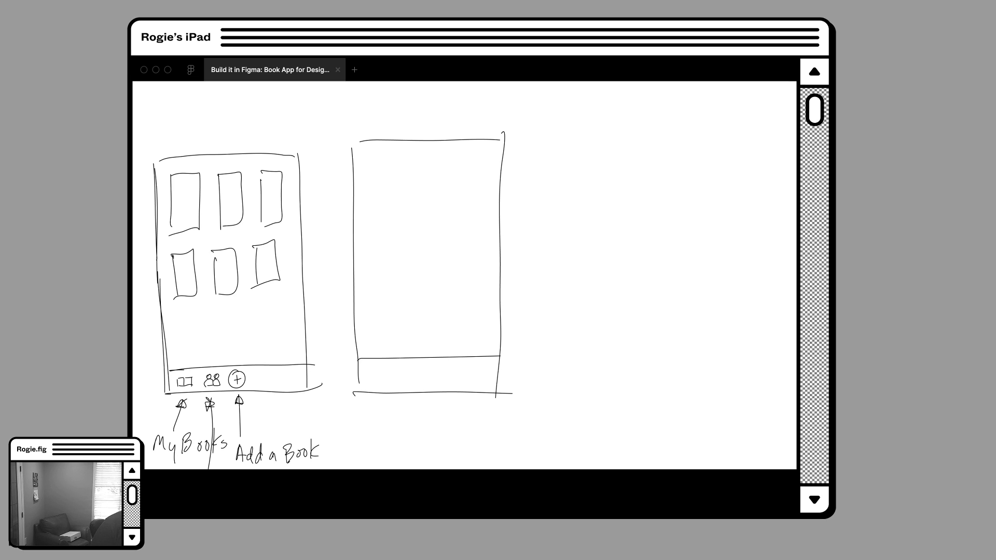
{"action": "left_click_drag", "start_coordinate": [362, 427], "coordinate": [369, 426]}
{"action": "left_click_drag", "start_coordinate": [369, 430], "coordinate": [378, 433]}
{"action": "left_click_drag", "start_coordinate": [380, 430], "coordinate": [399, 437]}
Fill the Feed screen with four rows of round avatars beside the text "Its Awesome", four stars and two placeholder lines
{"action": "left_click_drag", "start_coordinate": [382, 161], "coordinate": [380, 159]}
{"action": "left_click_drag", "start_coordinate": [383, 198], "coordinate": [381, 195]}
{"action": "mouse_move", "coordinate": [375, 231]}
{"action": "left_mouse_down"}
{"action": "mouse_move", "coordinate": [370, 248]}
{"action": "mouse_move", "coordinate": [379, 243]}
{"action": "left_mouse_up"}
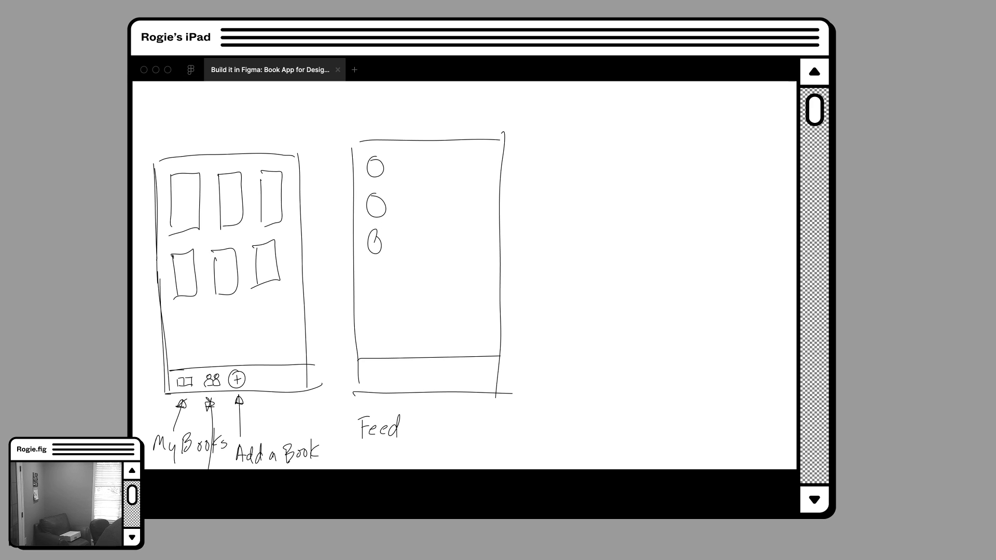
{"action": "left_click_drag", "start_coordinate": [395, 171], "coordinate": [395, 175]}
{"action": "left_click_drag", "start_coordinate": [408, 162], "coordinate": [485, 172]}
{"action": "mouse_move", "coordinate": [394, 210]}
{"action": "left_mouse_down"}
{"action": "mouse_move", "coordinate": [404, 196]}
{"action": "mouse_move", "coordinate": [425, 212]}
{"action": "mouse_move", "coordinate": [422, 198]}
{"action": "mouse_move", "coordinate": [440, 194]}
{"action": "mouse_move", "coordinate": [446, 209]}
{"action": "mouse_move", "coordinate": [461, 192]}
{"action": "mouse_move", "coordinate": [468, 197]}
{"action": "left_mouse_up"}
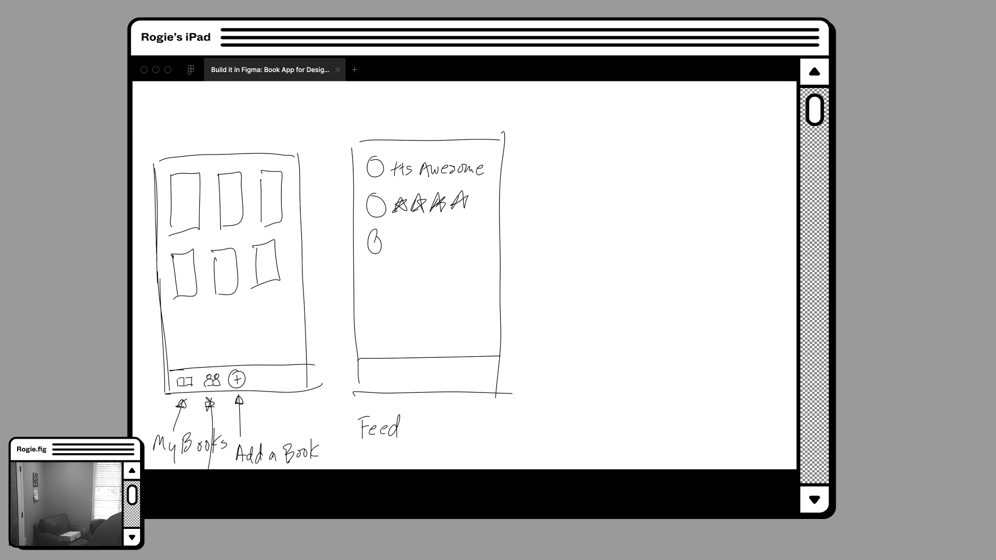
{"action": "left_click_drag", "start_coordinate": [377, 273], "coordinate": [464, 272]}
{"action": "left_click_drag", "start_coordinate": [398, 237], "coordinate": [477, 234]}
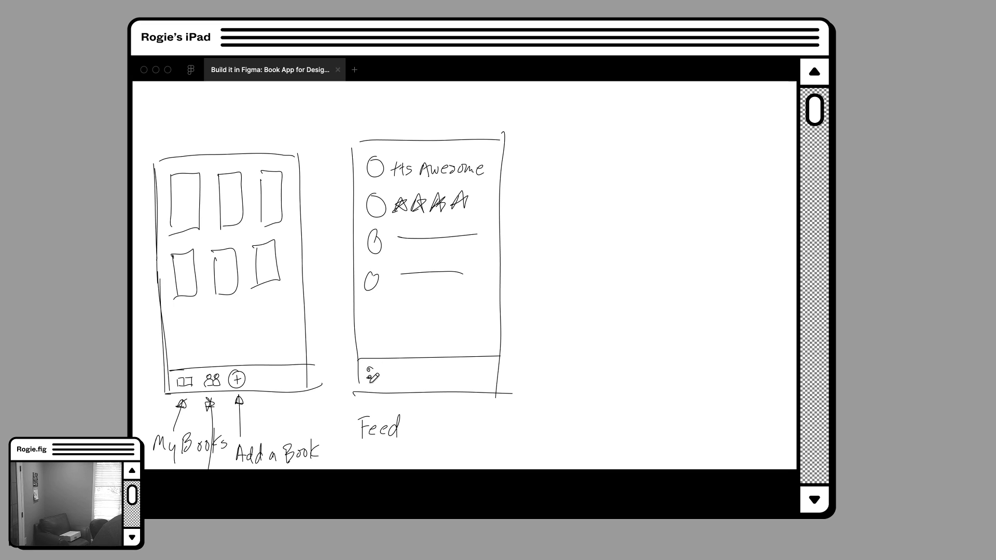
Finish the bulleted-list icon in the Feed navigation bar and redraw the first letter of "Its Awesome" as a capital I
{"action": "left_click_drag", "start_coordinate": [380, 369], "coordinate": [387, 369]}
{"action": "mouse_move", "coordinate": [379, 377]}
{"action": "left_mouse_down"}
{"action": "mouse_move", "coordinate": [389, 378]}
{"action": "mouse_move", "coordinate": [370, 387]}
{"action": "mouse_move", "coordinate": [390, 386]}
{"action": "left_mouse_up"}
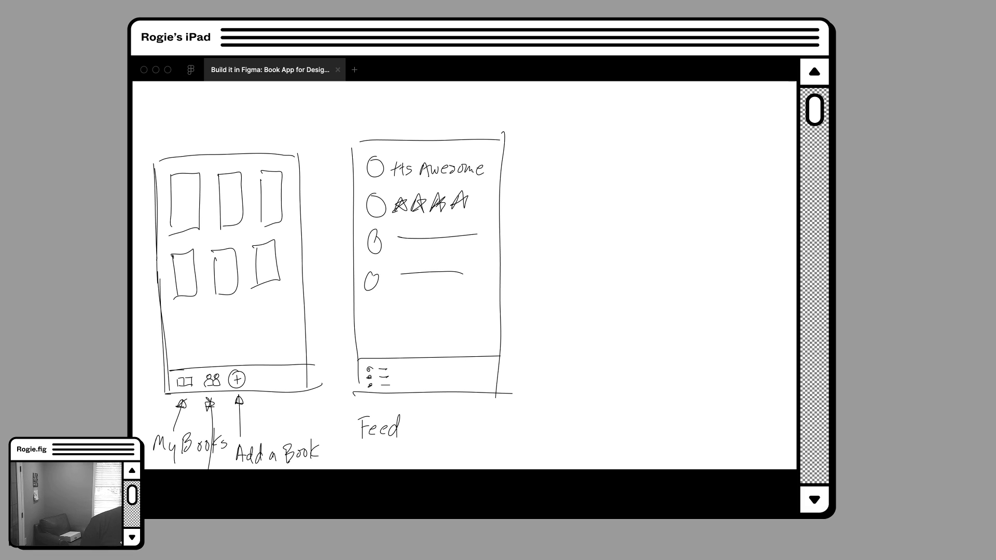
{"action": "mouse_move", "coordinate": [393, 162]}
{"action": "left_mouse_down"}
{"action": "mouse_move", "coordinate": [402, 161]}
{"action": "mouse_move", "coordinate": [399, 176]}
{"action": "left_mouse_up"}
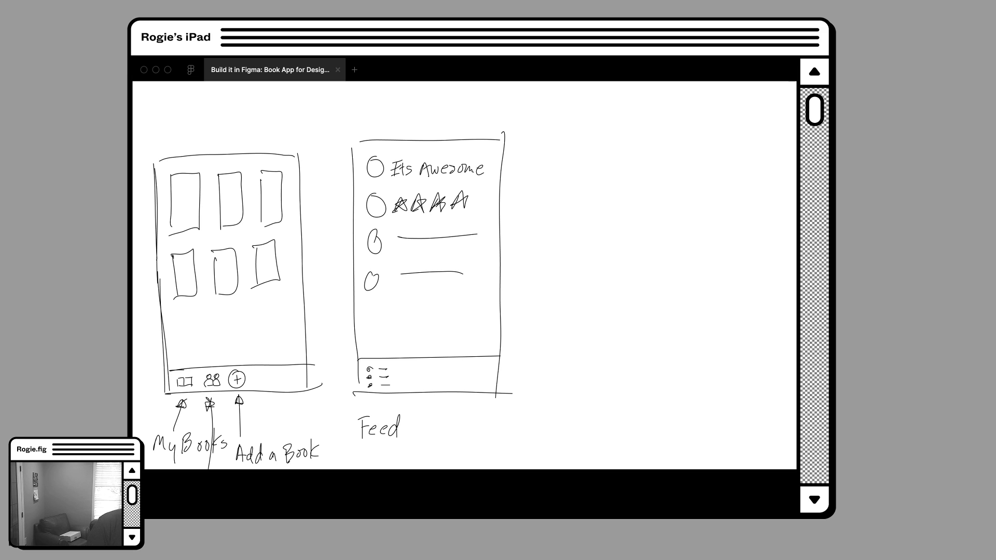
Sketch an open-book icon beside the list icon in the Feed navigation bar, with an arrow pointing up to it from below
{"action": "mouse_move", "coordinate": [415, 368]}
{"action": "left_mouse_down"}
{"action": "mouse_move", "coordinate": [433, 372]}
{"action": "mouse_move", "coordinate": [435, 387]}
{"action": "mouse_move", "coordinate": [415, 388]}
{"action": "left_mouse_up"}
{"action": "mouse_move", "coordinate": [414, 386]}
{"action": "left_mouse_down"}
{"action": "mouse_move", "coordinate": [434, 384]}
{"action": "mouse_move", "coordinate": [424, 384]}
{"action": "left_mouse_up"}
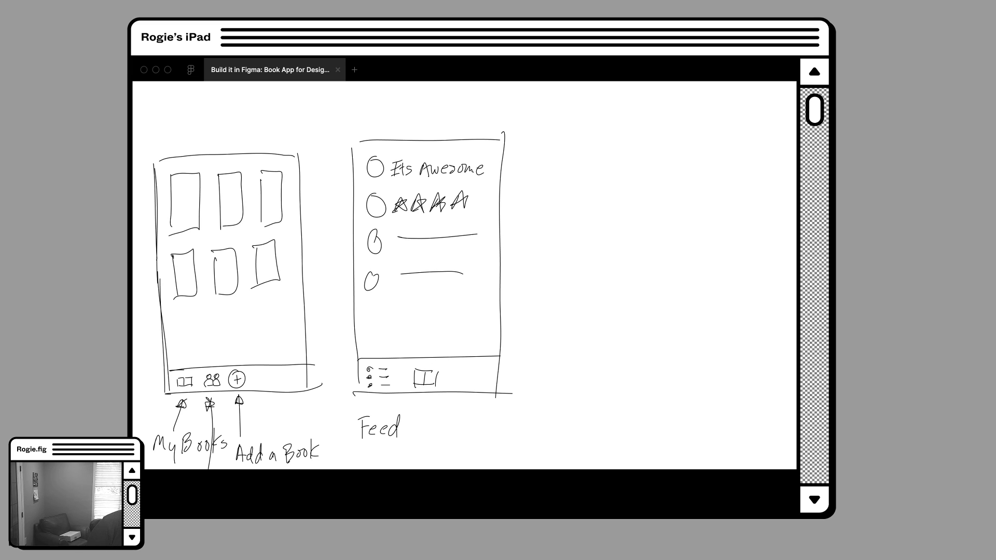
{"action": "left_click_drag", "start_coordinate": [418, 466], "coordinate": [423, 410]}
{"action": "mouse_move", "coordinate": [420, 423]}
{"action": "left_mouse_down"}
{"action": "mouse_move", "coordinate": [423, 409]}
{"action": "mouse_move", "coordinate": [427, 423]}
{"action": "left_mouse_up"}
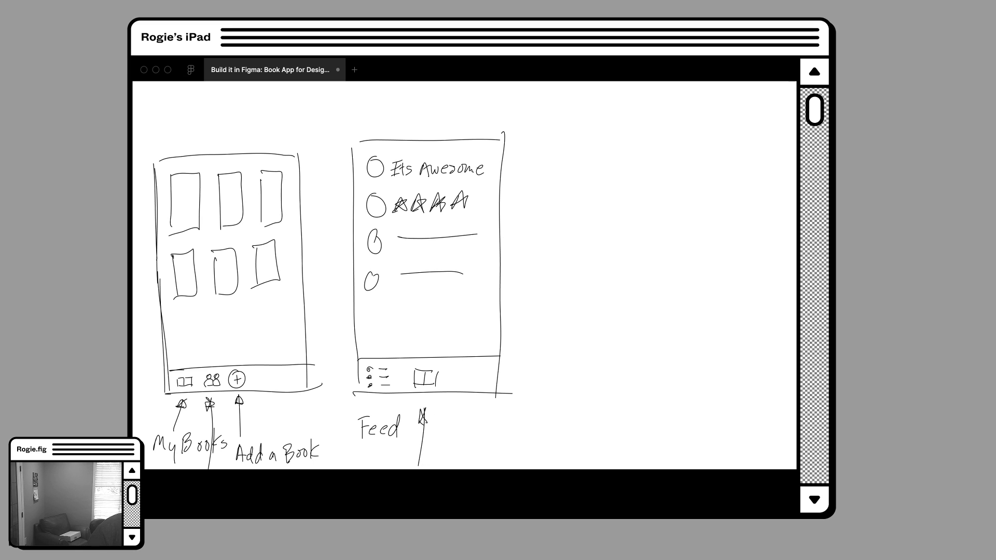
{"action": "key", "text": "super+z"}
Sketch a third phone screen outline with a bottom navigation bar beside the Feed screen
{"action": "mouse_move", "coordinate": [535, 133]}
{"action": "left_mouse_down"}
{"action": "mouse_move", "coordinate": [533, 393]}
{"action": "mouse_move", "coordinate": [676, 139]}
{"action": "mouse_move", "coordinate": [661, 373]}
{"action": "left_mouse_up"}
{"action": "left_click_drag", "start_coordinate": [532, 402], "coordinate": [681, 393]}
{"action": "left_click_drag", "start_coordinate": [528, 352], "coordinate": [672, 346]}
Sketch a circled open-book icon and a bulleted-list icon in the third screen's navigation bar
{"action": "mouse_move", "coordinate": [596, 358]}
{"action": "left_mouse_down"}
{"action": "mouse_move", "coordinate": [579, 377]}
{"action": "mouse_move", "coordinate": [597, 360]}
{"action": "mouse_move", "coordinate": [588, 392]}
{"action": "left_mouse_up"}
{"action": "mouse_move", "coordinate": [596, 371]}
{"action": "left_mouse_down"}
{"action": "mouse_move", "coordinate": [596, 387]}
{"action": "mouse_move", "coordinate": [613, 364]}
{"action": "left_mouse_up"}
{"action": "mouse_move", "coordinate": [605, 378]}
{"action": "left_mouse_down"}
{"action": "mouse_move", "coordinate": [588, 388]}
{"action": "mouse_move", "coordinate": [602, 373]}
{"action": "mouse_move", "coordinate": [595, 386]}
{"action": "mouse_move", "coordinate": [569, 371]}
{"action": "mouse_move", "coordinate": [565, 388]}
{"action": "left_mouse_up"}
{"action": "left_click", "coordinate": [547, 372]}
{"action": "left_click", "coordinate": [545, 385]}
{"action": "left_click", "coordinate": [546, 392]}
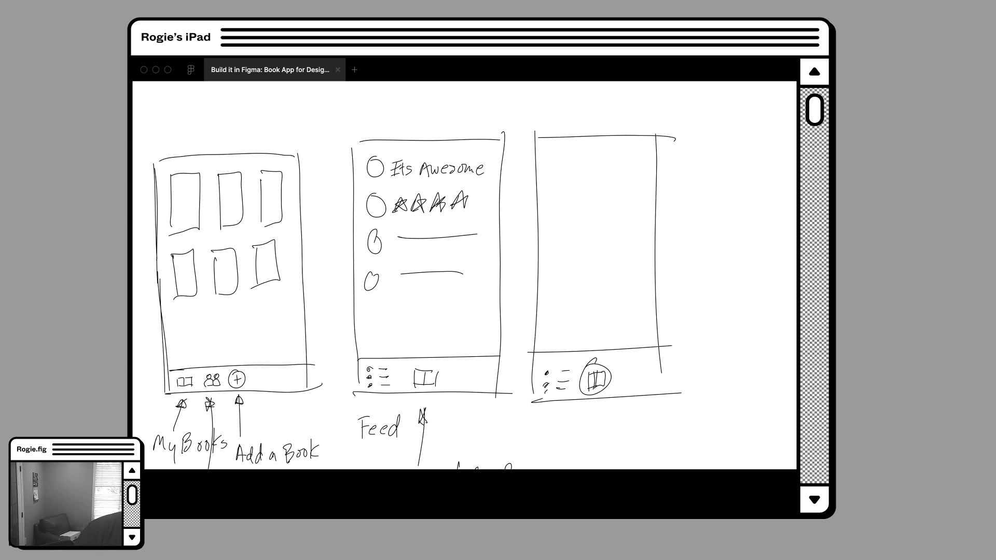
Handwrite the empty-state message "Add some books! to show yours" in the third screen, with a small curved arrow beside it
{"action": "left_click_drag", "start_coordinate": [570, 213], "coordinate": [585, 199]}
{"action": "mouse_move", "coordinate": [593, 197]}
{"action": "left_mouse_down"}
{"action": "mouse_move", "coordinate": [607, 205]}
{"action": "mouse_move", "coordinate": [575, 234]}
{"action": "mouse_move", "coordinate": [618, 210]}
{"action": "mouse_move", "coordinate": [592, 250]}
{"action": "mouse_move", "coordinate": [629, 231]}
{"action": "mouse_move", "coordinate": [632, 241]}
{"action": "left_mouse_up"}
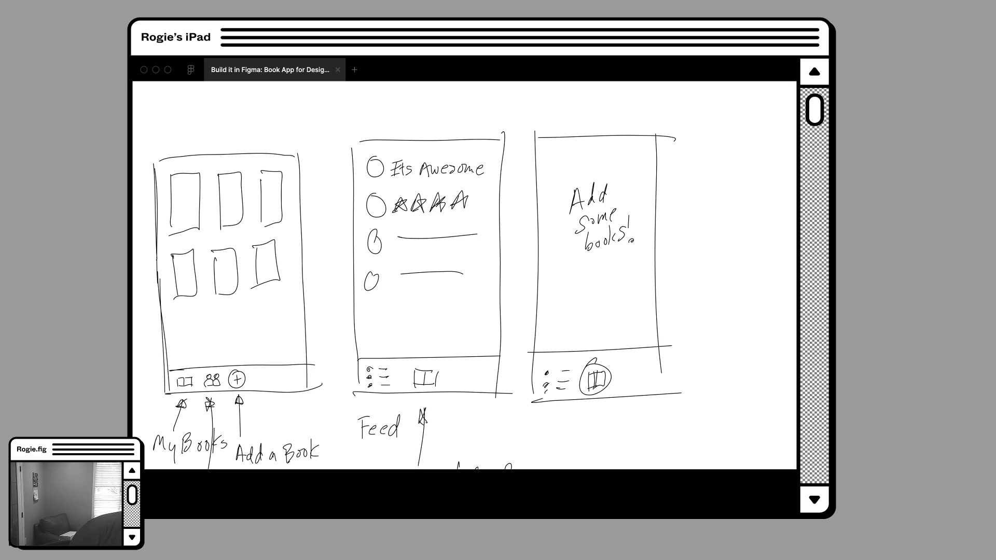
{"action": "mouse_move", "coordinate": [564, 245]}
{"action": "left_mouse_down"}
{"action": "mouse_move", "coordinate": [556, 258]}
{"action": "mouse_move", "coordinate": [565, 256]}
{"action": "left_mouse_up"}
{"action": "left_click_drag", "start_coordinate": [560, 259], "coordinate": [555, 274]}
{"action": "left_click_drag", "start_coordinate": [576, 265], "coordinate": [573, 280]}
{"action": "left_click_drag", "start_coordinate": [569, 274], "coordinate": [577, 271]}
{"action": "left_click_drag", "start_coordinate": [579, 268], "coordinate": [580, 268]}
{"action": "mouse_move", "coordinate": [590, 265]}
{"action": "left_mouse_down"}
{"action": "mouse_move", "coordinate": [585, 274]}
{"action": "mouse_move", "coordinate": [611, 266]}
{"action": "left_mouse_up"}
{"action": "left_click_drag", "start_coordinate": [611, 260], "coordinate": [618, 255]}
{"action": "left_click_drag", "start_coordinate": [579, 283], "coordinate": [583, 291]}
{"action": "left_click_drag", "start_coordinate": [594, 279], "coordinate": [615, 274]}
{"action": "left_click_drag", "start_coordinate": [622, 270], "coordinate": [615, 282]}
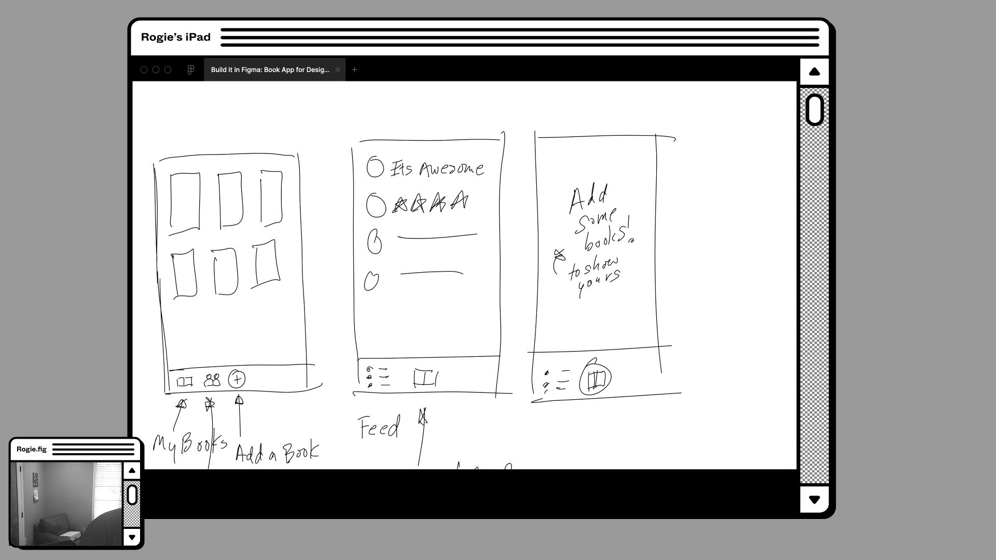
Draw an arrow from the "Feed" label up to the list icon and handwrite "Home" beneath the label
{"action": "left_click_drag", "start_coordinate": [377, 414], "coordinate": [381, 401]}
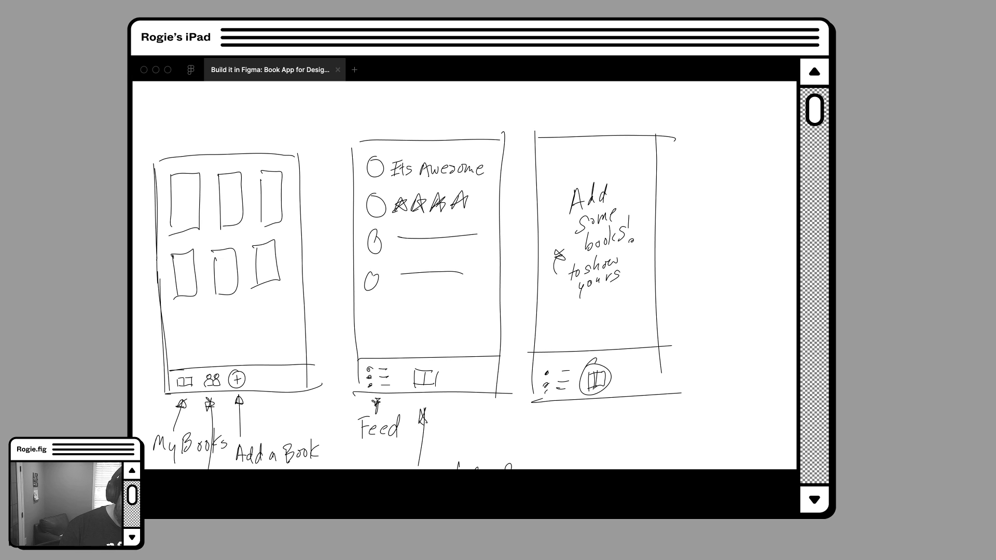
{"action": "mouse_move", "coordinate": [362, 453]}
{"action": "left_mouse_down"}
{"action": "mouse_move", "coordinate": [399, 440]}
{"action": "mouse_move", "coordinate": [365, 469]}
{"action": "left_mouse_up"}
{"action": "mouse_move", "coordinate": [373, 452]}
{"action": "left_mouse_down"}
{"action": "mouse_move", "coordinate": [372, 470]}
{"action": "mouse_move", "coordinate": [376, 458]}
{"action": "left_mouse_up"}
{"action": "left_click_drag", "start_coordinate": [378, 454], "coordinate": [391, 459]}
{"action": "left_click_drag", "start_coordinate": [391, 456], "coordinate": [397, 449]}
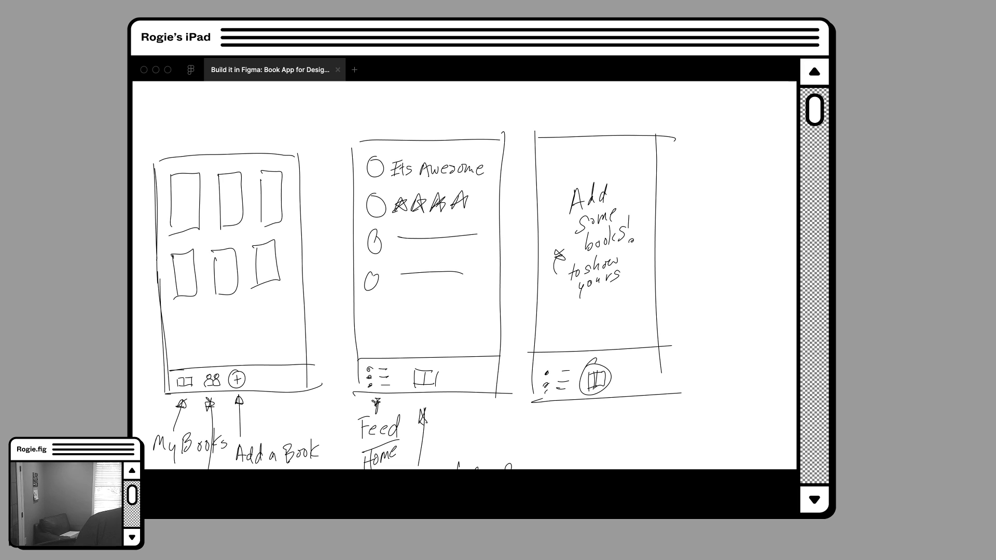
Handwrite an underlined "Empty" label above the middle wireframe, with an arrow pointing down to that screen
{"action": "scroll", "coordinate": [464, 275], "scroll_direction": "down", "scroll_amount": 4}
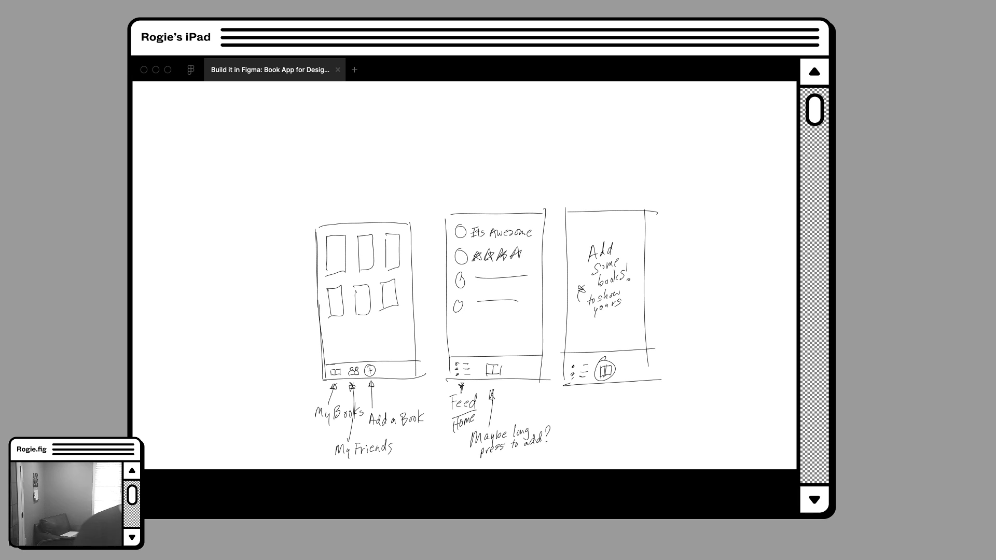
{"action": "mouse_move", "coordinate": [504, 148]}
{"action": "left_mouse_down"}
{"action": "mouse_move", "coordinate": [485, 201]}
{"action": "mouse_move", "coordinate": [489, 191]}
{"action": "left_mouse_up"}
{"action": "mouse_move", "coordinate": [508, 124]}
{"action": "left_mouse_down"}
{"action": "mouse_move", "coordinate": [539, 140]}
{"action": "mouse_move", "coordinate": [538, 129]}
{"action": "mouse_move", "coordinate": [559, 133]}
{"action": "left_mouse_up"}
{"action": "left_click_drag", "start_coordinate": [511, 153], "coordinate": [557, 135]}
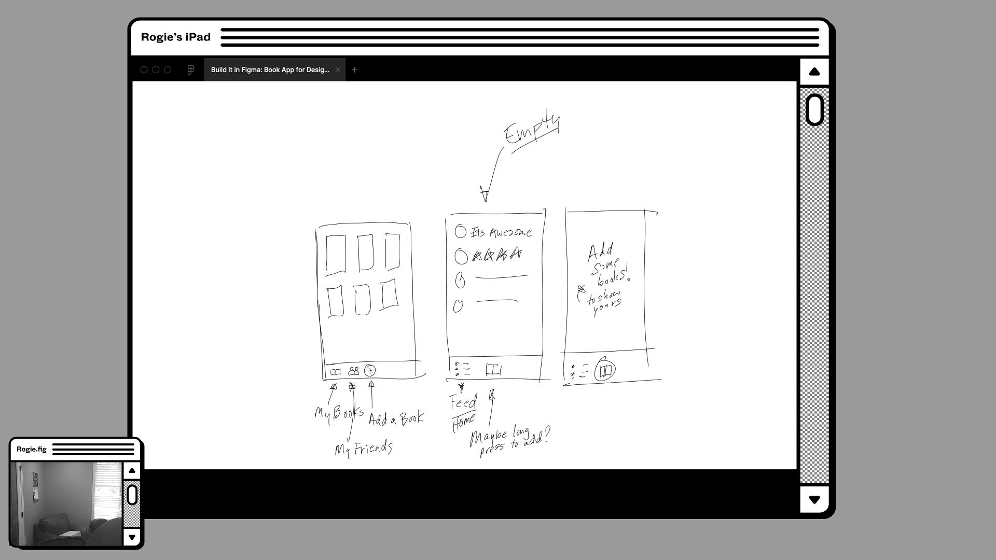
Handwrite the empty-state note "Share your progress or add friends to see what they're reading" beneath the "Empty" label
{"action": "mouse_move", "coordinate": [523, 151]}
{"action": "left_mouse_down"}
{"action": "mouse_move", "coordinate": [517, 168]}
{"action": "mouse_move", "coordinate": [558, 142]}
{"action": "left_mouse_up"}
{"action": "mouse_move", "coordinate": [563, 136]}
{"action": "left_mouse_down"}
{"action": "mouse_move", "coordinate": [564, 150]}
{"action": "mouse_move", "coordinate": [580, 130]}
{"action": "left_mouse_up"}
{"action": "mouse_move", "coordinate": [581, 131]}
{"action": "left_mouse_down"}
{"action": "mouse_move", "coordinate": [601, 138]}
{"action": "mouse_move", "coordinate": [608, 112]}
{"action": "mouse_move", "coordinate": [622, 119]}
{"action": "mouse_move", "coordinate": [639, 99]}
{"action": "left_mouse_up"}
{"action": "left_click_drag", "start_coordinate": [641, 102], "coordinate": [645, 96]}
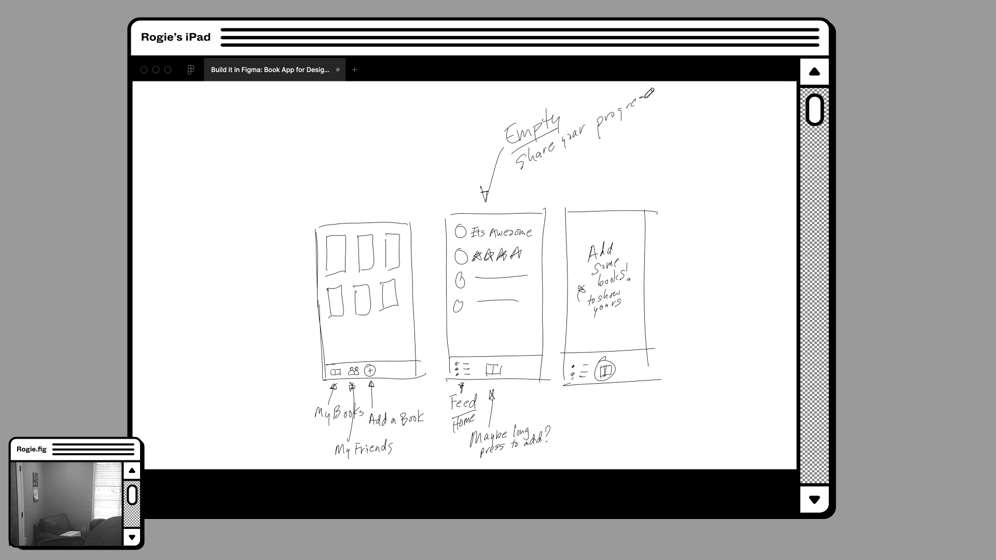
{"action": "left_click_drag", "start_coordinate": [531, 174], "coordinate": [531, 176]}
{"action": "left_click_drag", "start_coordinate": [536, 180], "coordinate": [557, 164]}
{"action": "mouse_move", "coordinate": [564, 156]}
{"action": "left_mouse_down"}
{"action": "mouse_move", "coordinate": [574, 142]}
{"action": "mouse_move", "coordinate": [585, 154]}
{"action": "left_mouse_up"}
{"action": "left_click_drag", "start_coordinate": [584, 142], "coordinate": [605, 133]}
{"action": "left_click_drag", "start_coordinate": [608, 137], "coordinate": [629, 117]}
{"action": "left_click_drag", "start_coordinate": [631, 125], "coordinate": [638, 128]}
{"action": "left_click_drag", "start_coordinate": [634, 119], "coordinate": [646, 114]}
{"action": "left_click_drag", "start_coordinate": [648, 115], "coordinate": [649, 123]}
{"action": "mouse_move", "coordinate": [551, 177]}
{"action": "left_mouse_down"}
{"action": "mouse_move", "coordinate": [539, 197]}
{"action": "mouse_move", "coordinate": [558, 182]}
{"action": "left_mouse_up"}
{"action": "mouse_move", "coordinate": [555, 189]}
{"action": "left_mouse_down"}
{"action": "mouse_move", "coordinate": [569, 174]}
{"action": "mouse_move", "coordinate": [602, 174]}
{"action": "left_mouse_up"}
{"action": "mouse_move", "coordinate": [603, 155]}
{"action": "left_mouse_down"}
{"action": "mouse_move", "coordinate": [602, 172]}
{"action": "mouse_move", "coordinate": [643, 133]}
{"action": "mouse_move", "coordinate": [670, 126]}
{"action": "left_mouse_up"}
{"action": "mouse_move", "coordinate": [671, 133]}
{"action": "left_mouse_down"}
{"action": "mouse_move", "coordinate": [695, 118]}
{"action": "mouse_move", "coordinate": [722, 125]}
{"action": "left_mouse_up"}
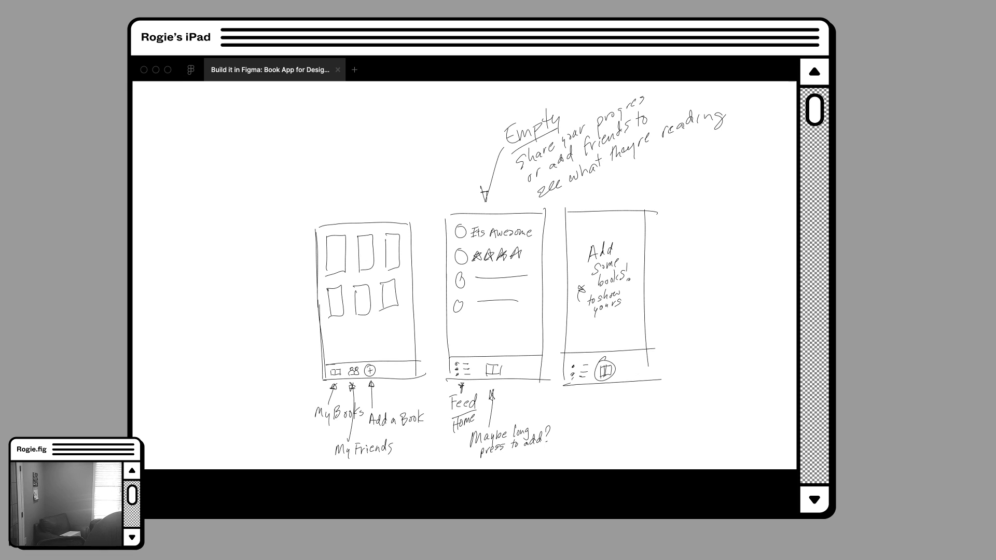
Sketch a person-shaped profile icon at the end of the navigation bar in the third and middle wireframes
{"action": "left_click_drag", "start_coordinate": [629, 358], "coordinate": [628, 358]}
{"action": "left_click_drag", "start_coordinate": [623, 376], "coordinate": [635, 374]}
{"action": "left_click_drag", "start_coordinate": [522, 363], "coordinate": [527, 374]}
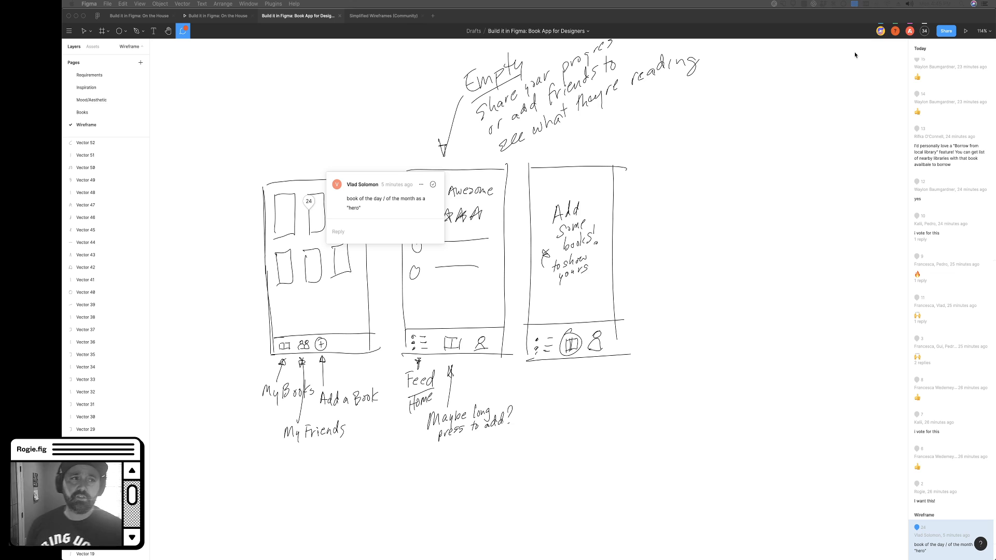
Read the comment pinned on the book grid in the first wireframe and leave comment mode
{"action": "left_click", "coordinate": [84, 33]}
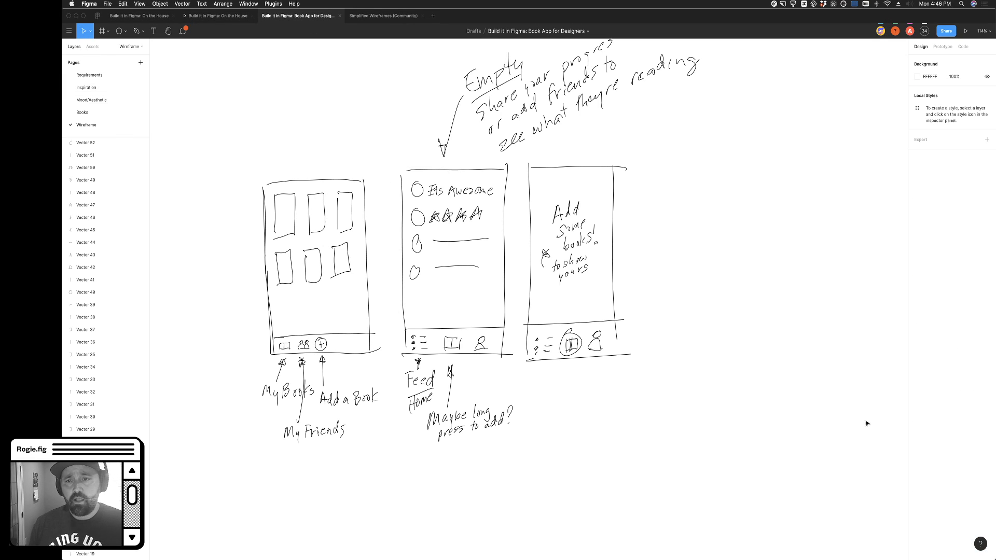
{"action": "key", "text": "c"}
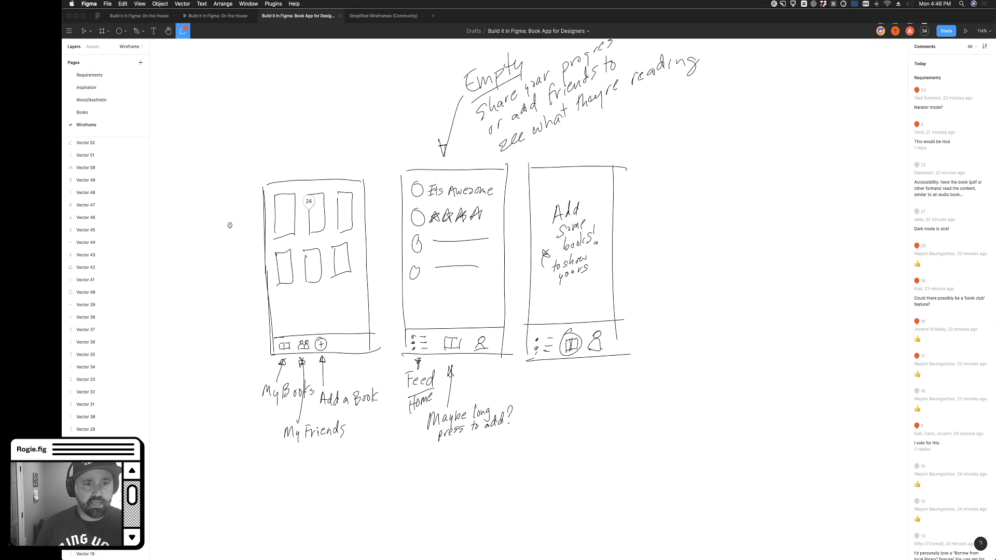
{"action": "left_click", "coordinate": [310, 206]}
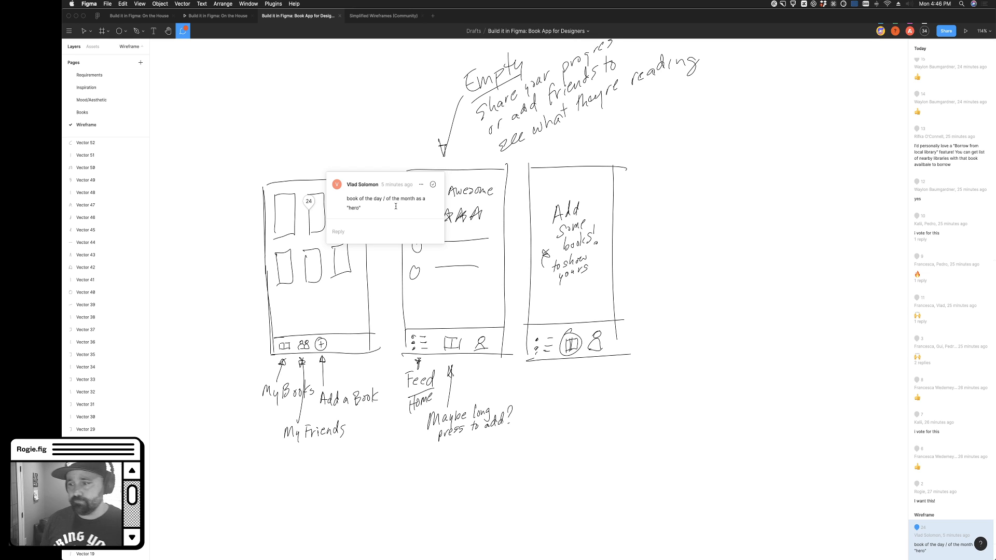
{"action": "left_click", "coordinate": [85, 31]}
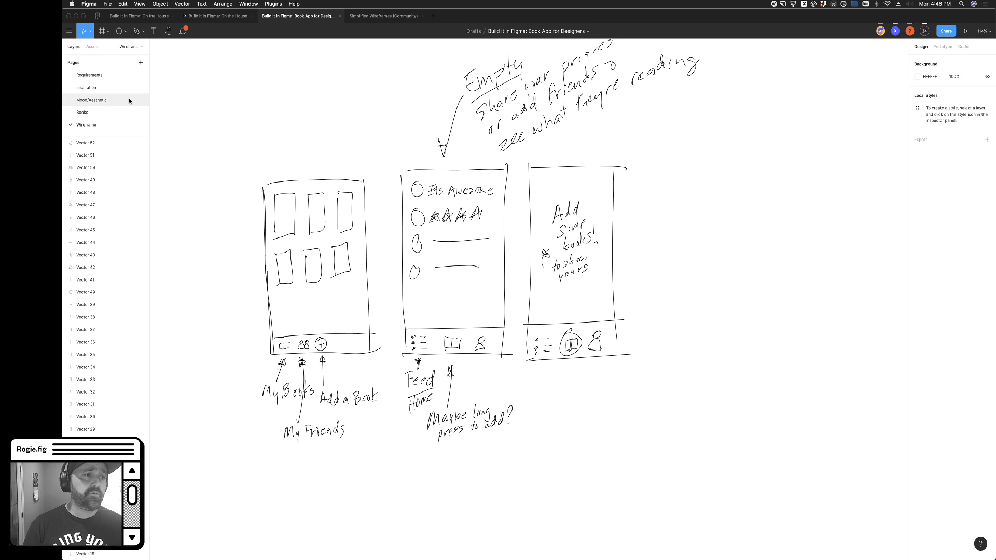
{"action": "left_click", "coordinate": [184, 32]}
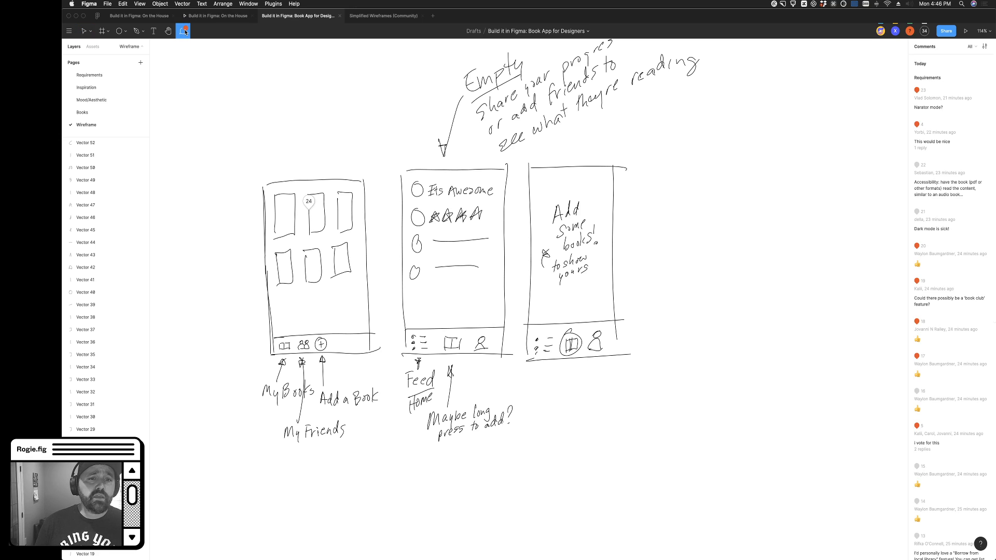
{"action": "key", "text": "Escape"}
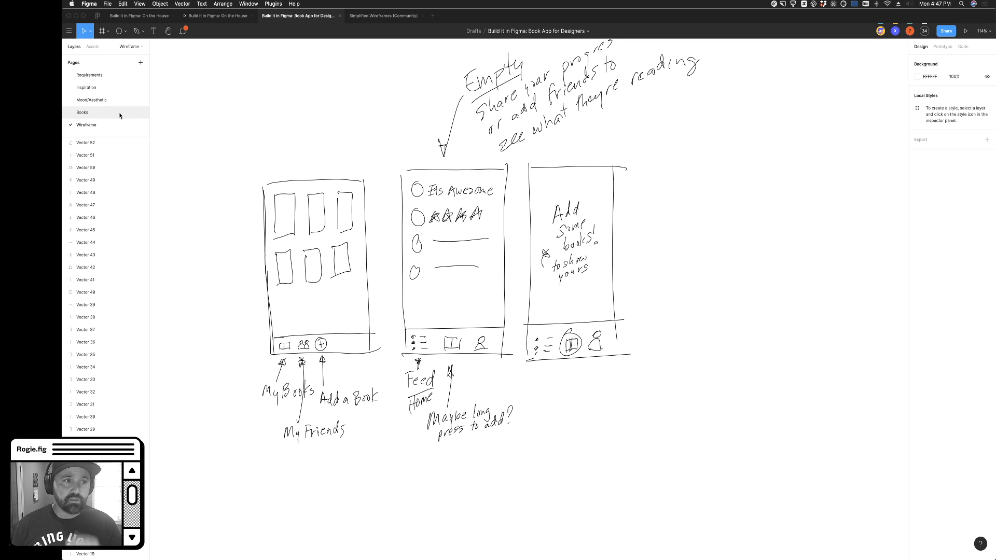
Open the Mood/Aesthetic page and examine the icon, navigation bar, app screen and typography references
{"action": "left_click", "coordinate": [118, 100]}
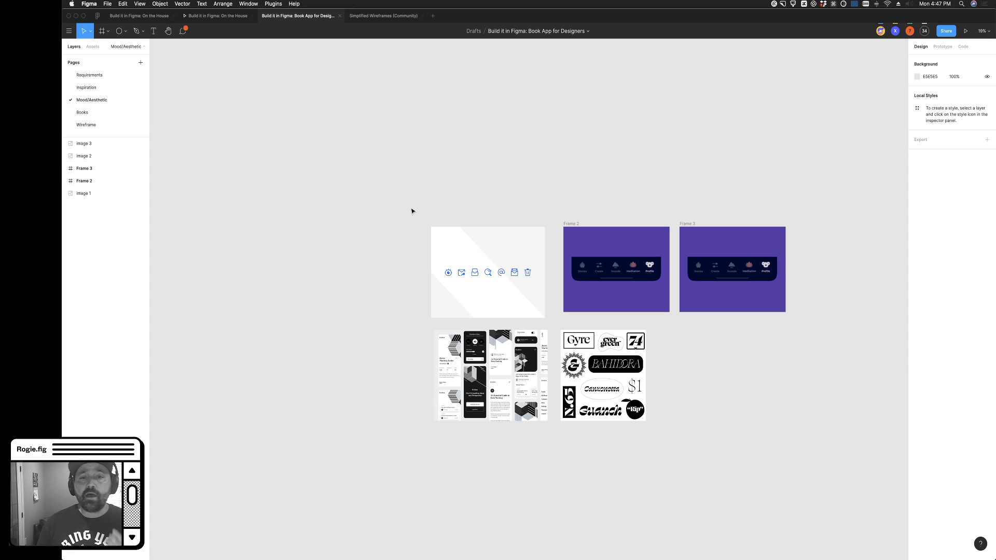
{"action": "scroll", "coordinate": [411, 212], "scroll_direction": "right", "scroll_amount": 3}
{"action": "scroll", "coordinate": [412, 211], "scroll_direction": "right", "scroll_amount": 2}
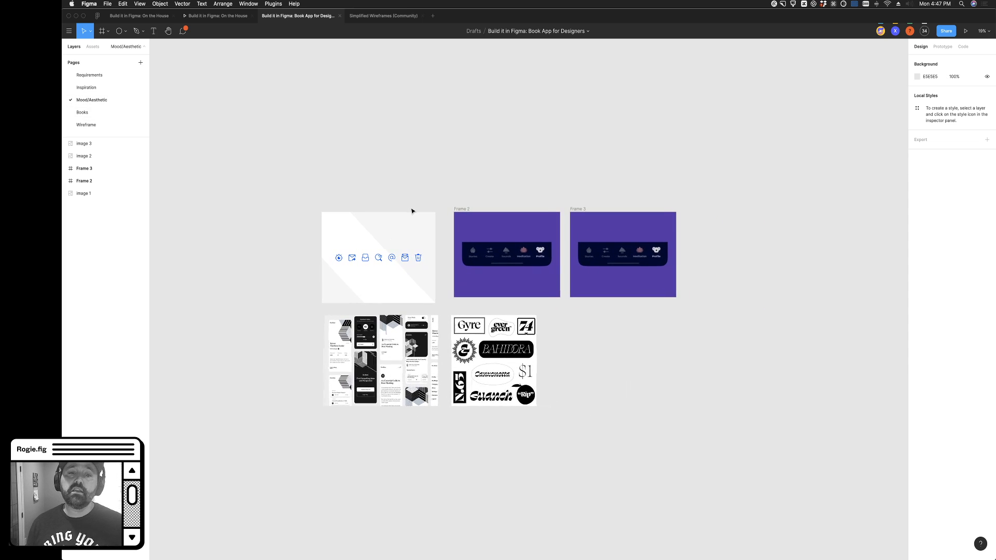
{"action": "left_click", "coordinate": [429, 289]}
{"action": "scroll", "coordinate": [430, 289], "scroll_direction": "up", "scroll_amount": 5}
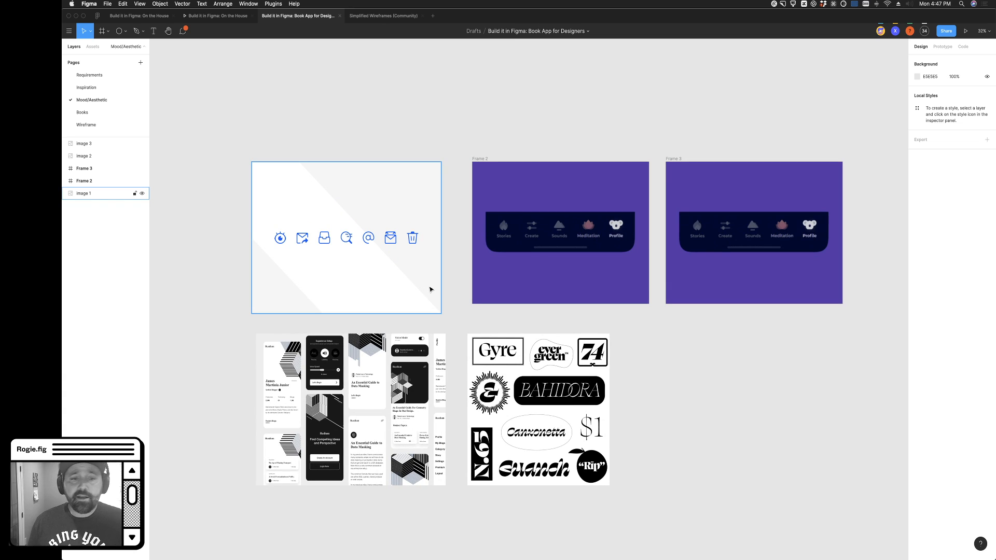
{"action": "scroll", "coordinate": [430, 289], "scroll_direction": "down", "scroll_amount": 2}
{"action": "left_click", "coordinate": [559, 310]}
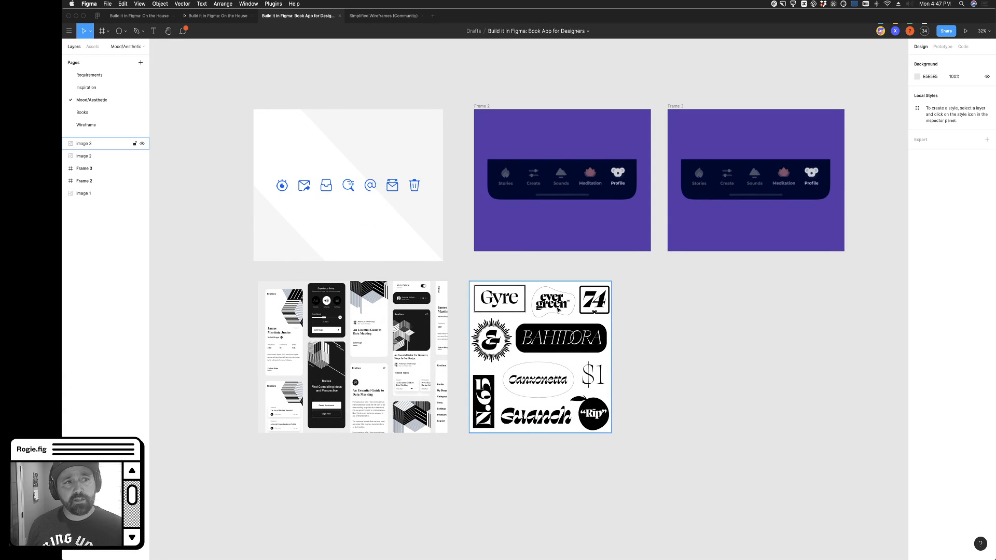
Return to the Wireframe page and select the last book outline in the first sketch's second row
{"action": "left_click", "coordinate": [108, 124]}
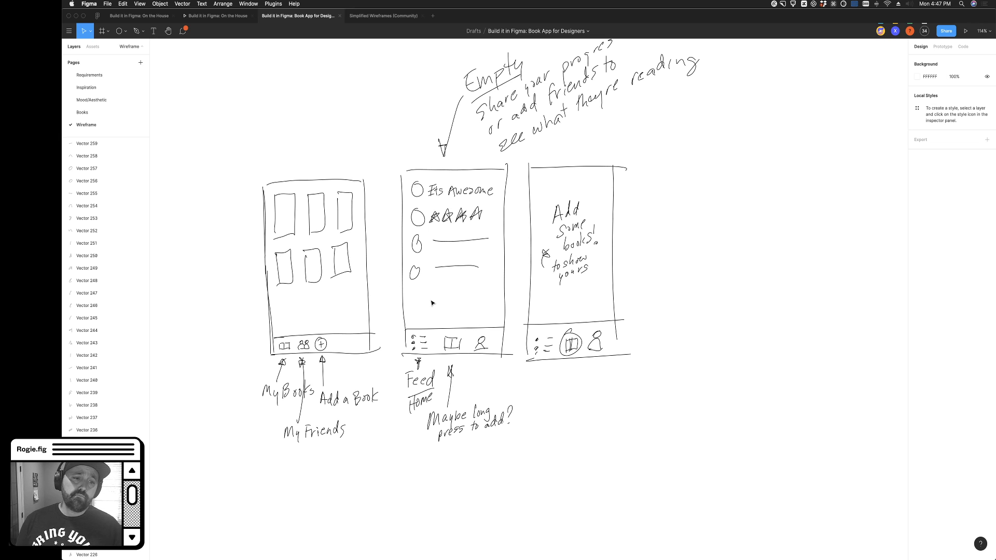
{"action": "left_click", "coordinate": [320, 284]}
{"action": "left_click", "coordinate": [351, 280]}
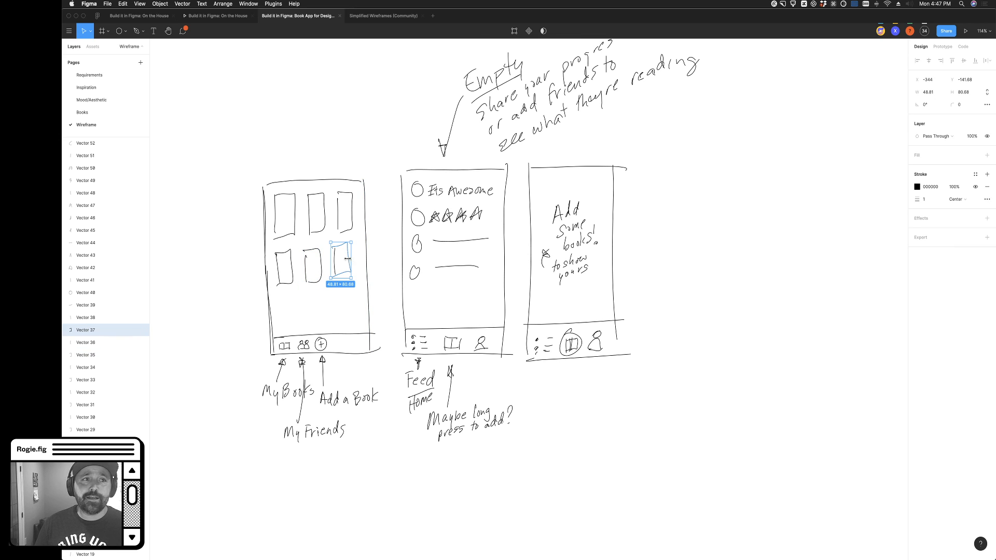
Go back to the Mood/Aesthetic page and review the blue icon set alongside the other style references
{"action": "left_click", "coordinate": [96, 112]}
{"action": "left_click", "coordinate": [96, 103]}
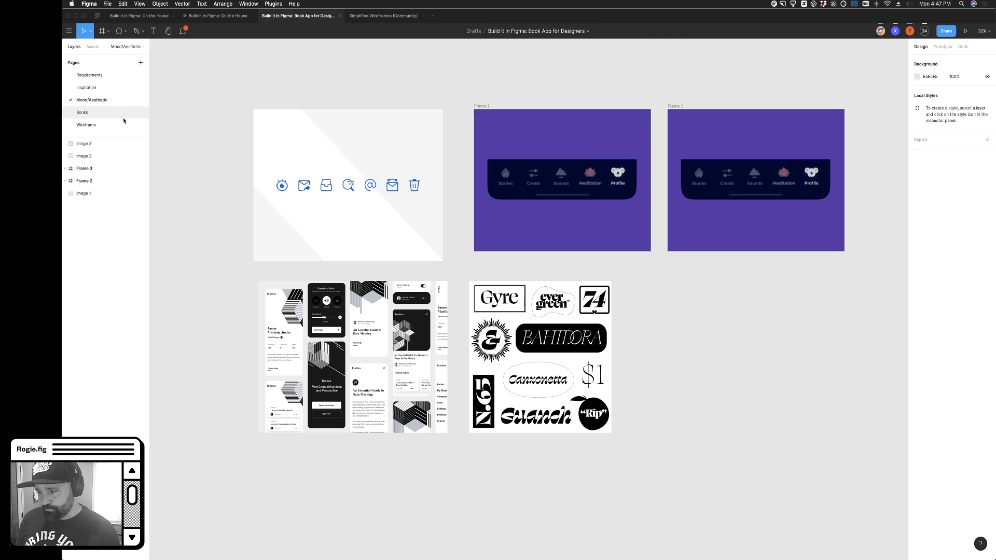
{"action": "left_click", "coordinate": [382, 211]}
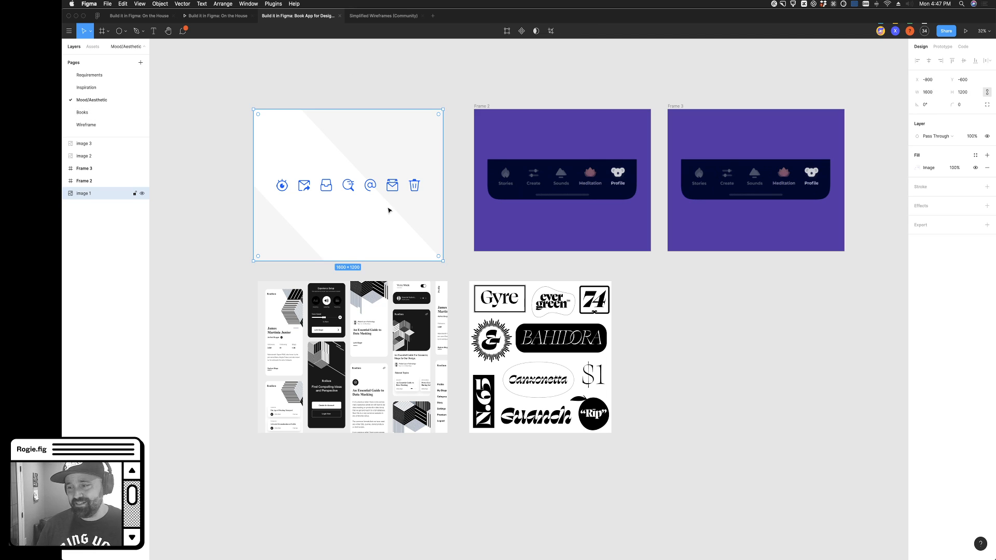
{"action": "left_click", "coordinate": [643, 305]}
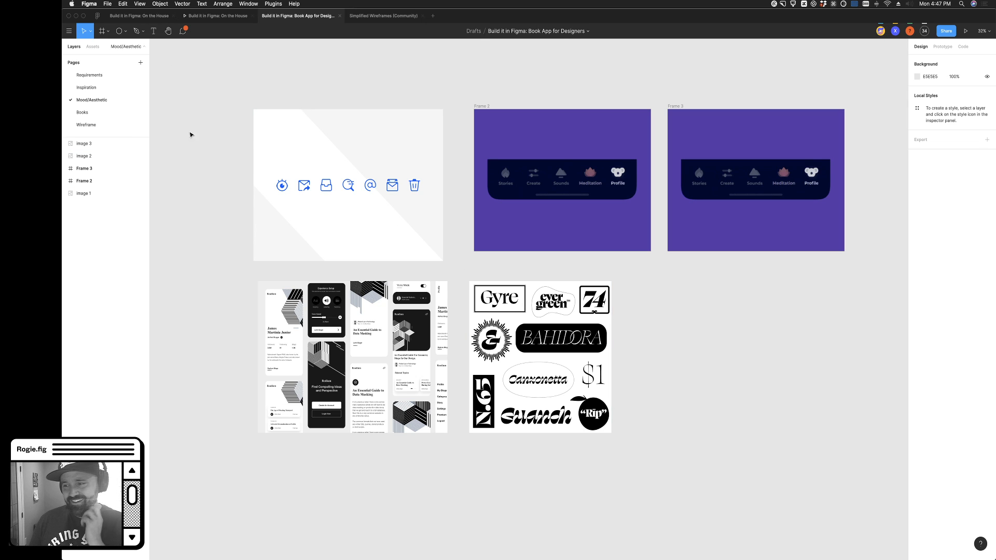
{"action": "left_click", "coordinate": [259, 168]}
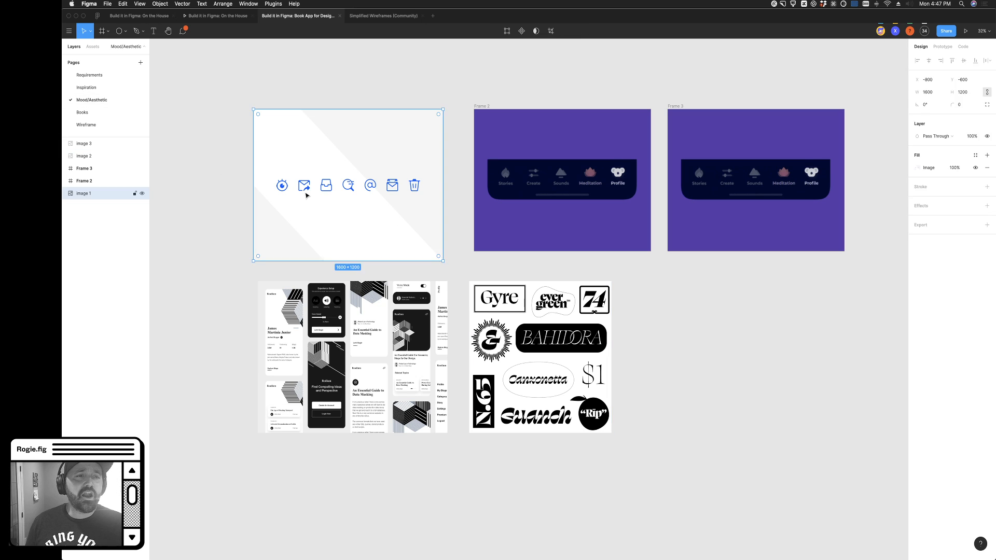
{"action": "scroll", "coordinate": [185, 120], "scroll_direction": "left", "scroll_amount": 2}
{"action": "scroll", "coordinate": [185, 119], "scroll_direction": "up", "scroll_amount": 2}
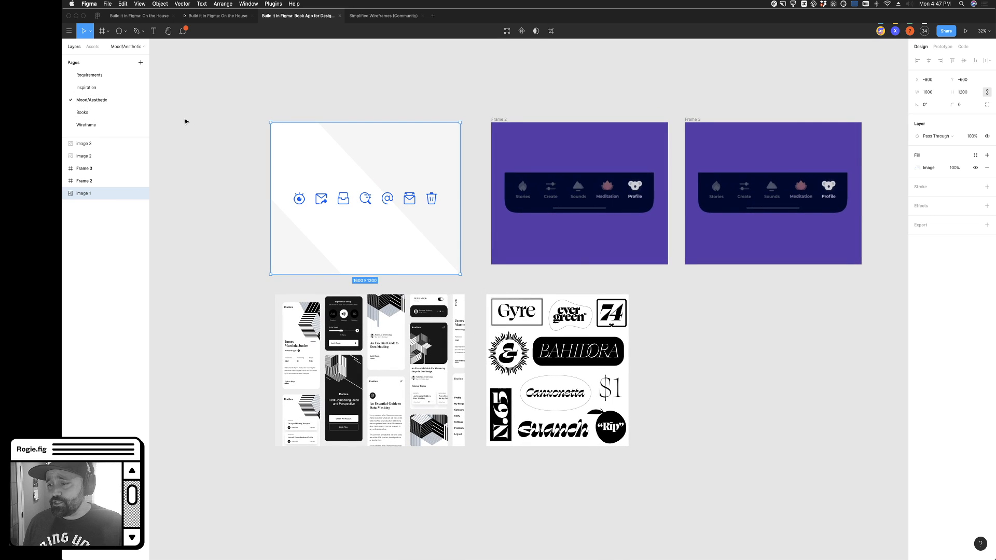
{"action": "scroll", "coordinate": [188, 121], "scroll_direction": "right", "scroll_amount": 4}
{"action": "scroll", "coordinate": [188, 121], "scroll_direction": "right", "scroll_amount": 1}
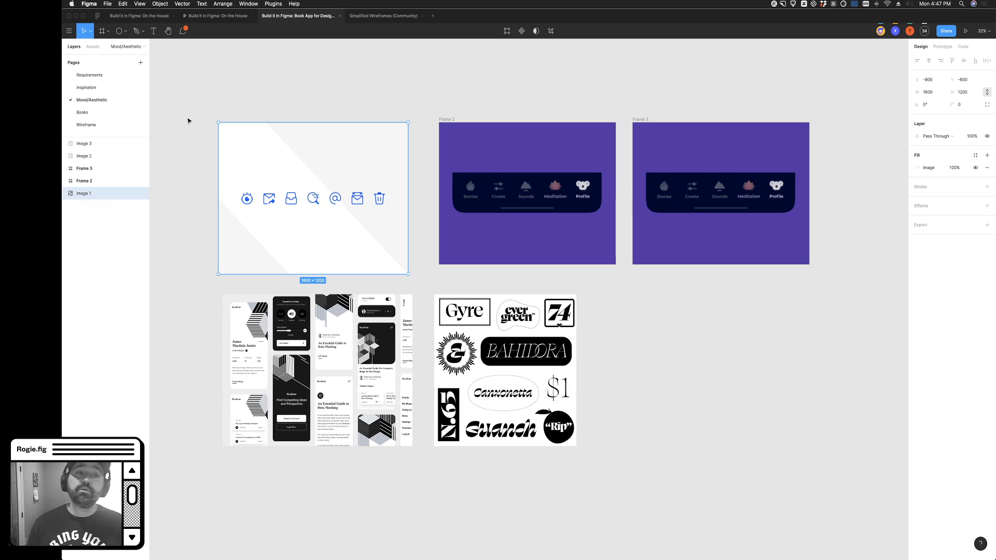
{"action": "left_click", "coordinate": [246, 59]}
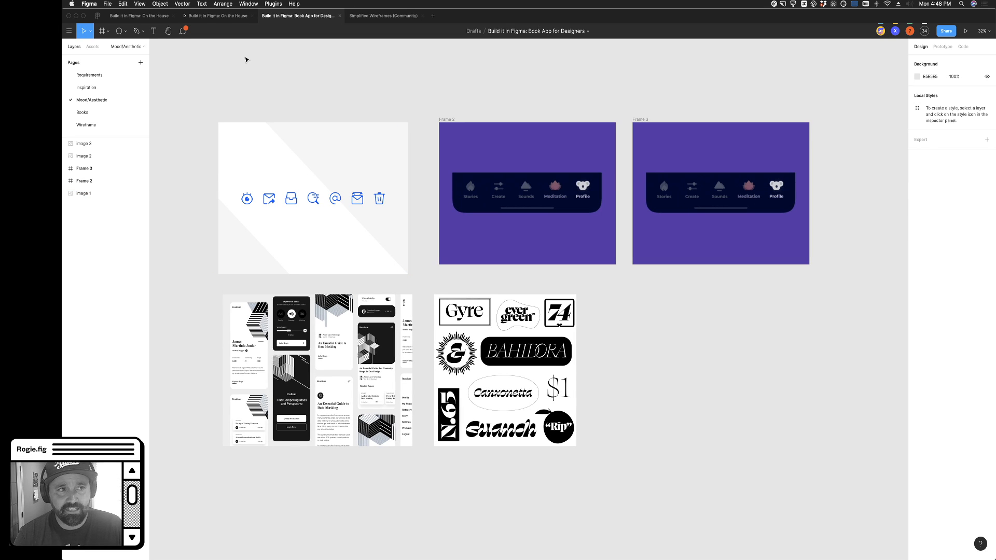
Search the Figma Community files for "book"
{"action": "left_click", "coordinate": [98, 16]}
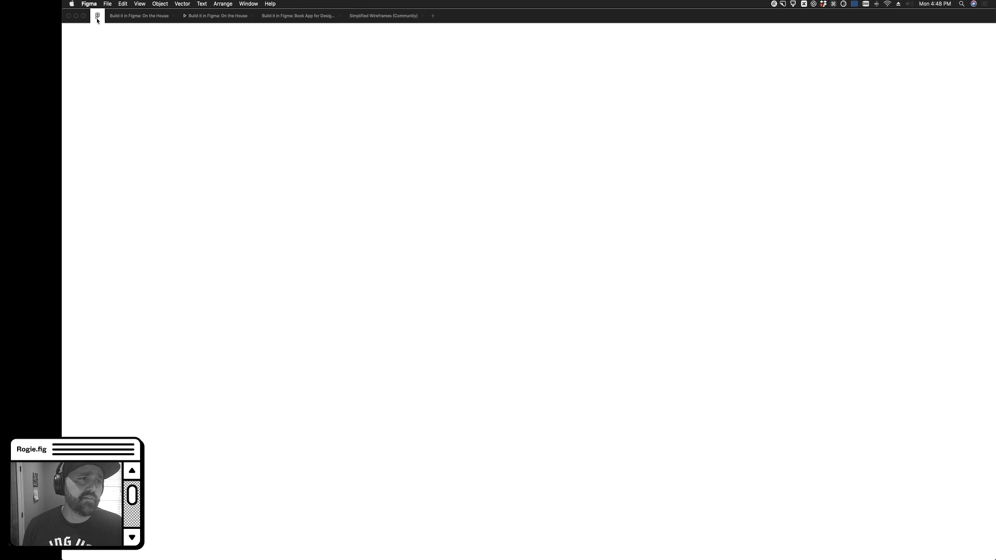
{"action": "left_click", "coordinate": [90, 70]}
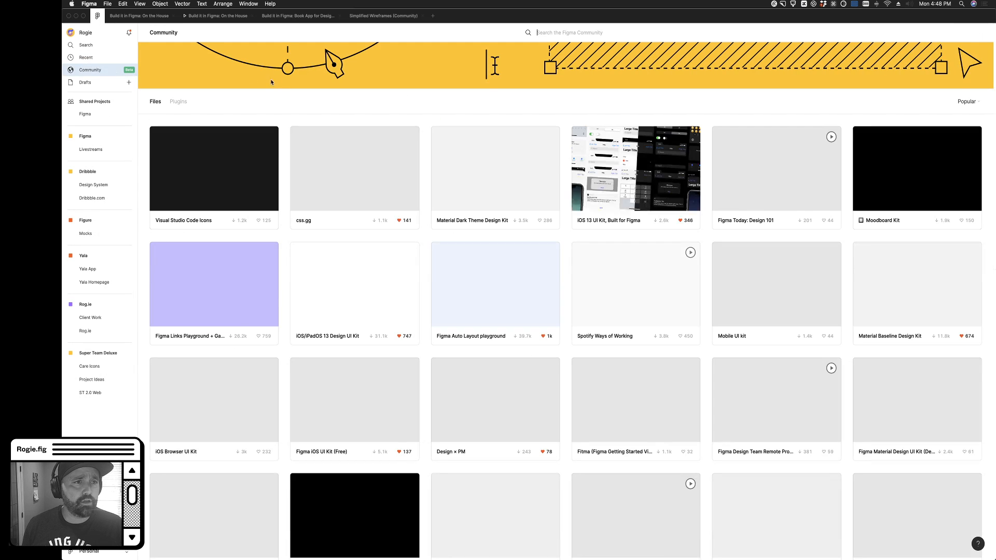
{"action": "left_click", "coordinate": [551, 35]}
{"action": "type", "text": "book"}
{"action": "key", "text": "Return"}
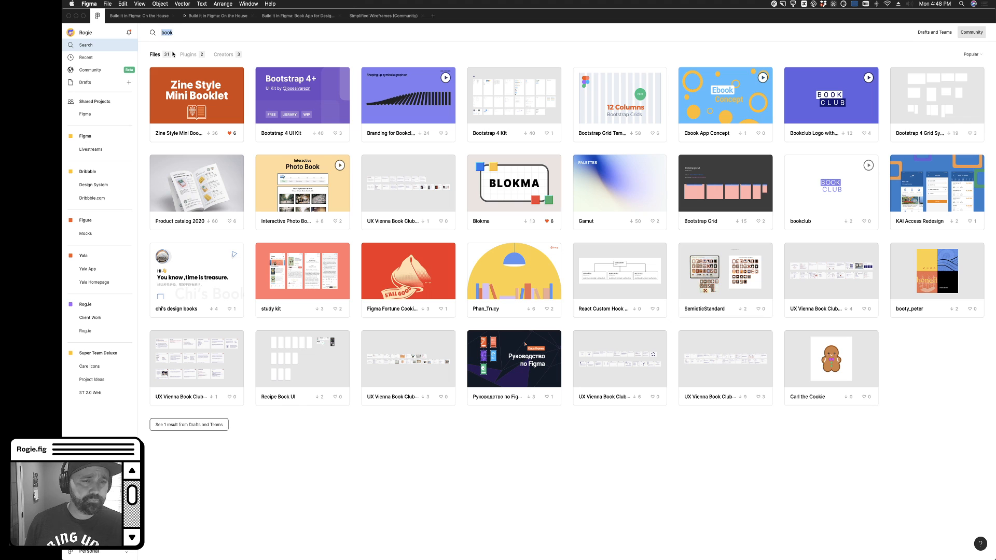
Search the Community for "mobile" and browse the resulting files for useful UI kits
{"action": "type", "text": "mobile"}
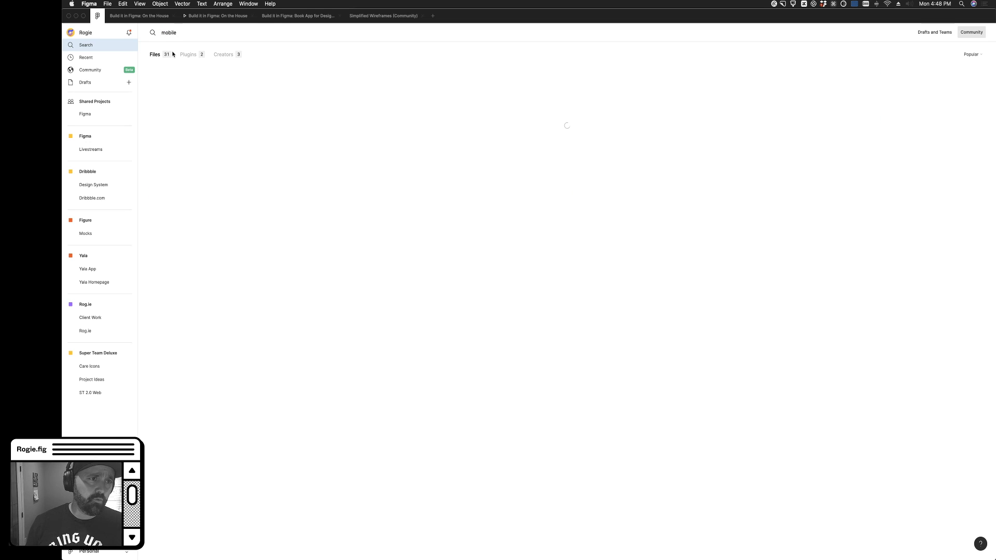
{"action": "scroll", "coordinate": [519, 404], "scroll_direction": "down", "scroll_amount": 1}
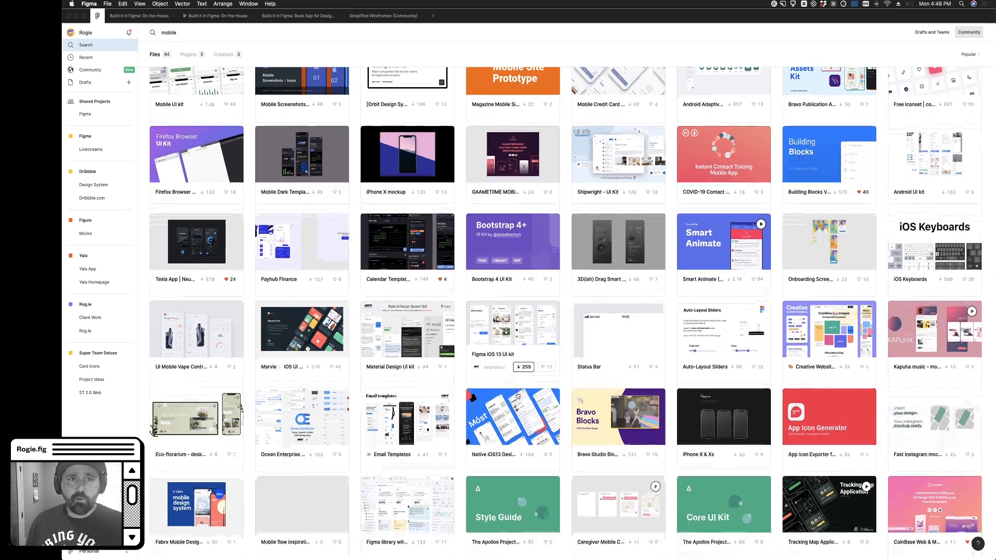
{"action": "scroll", "coordinate": [515, 395], "scroll_direction": "down", "scroll_amount": 5}
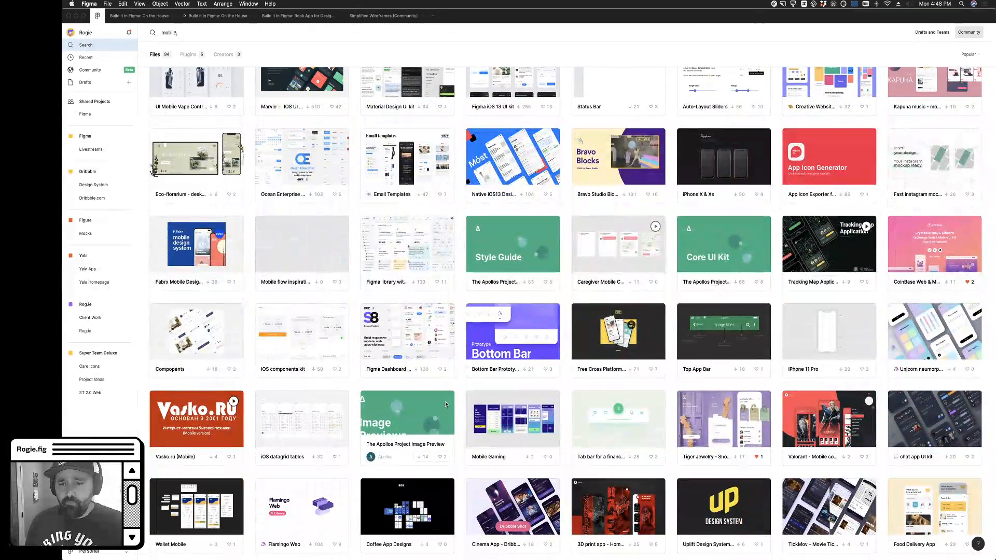
{"action": "scroll", "coordinate": [446, 404], "scroll_direction": "down", "scroll_amount": 2}
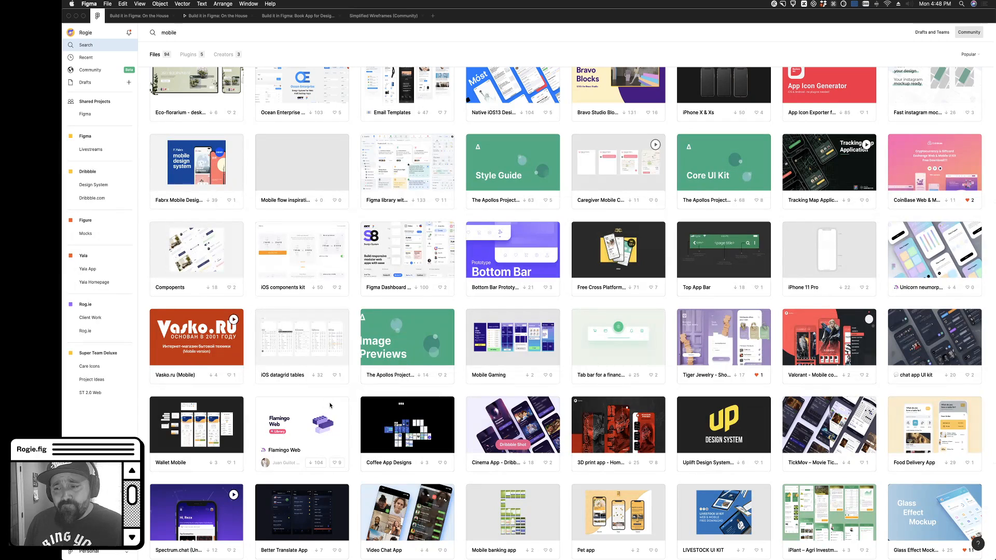
{"action": "scroll", "coordinate": [330, 405], "scroll_direction": "up", "scroll_amount": 2}
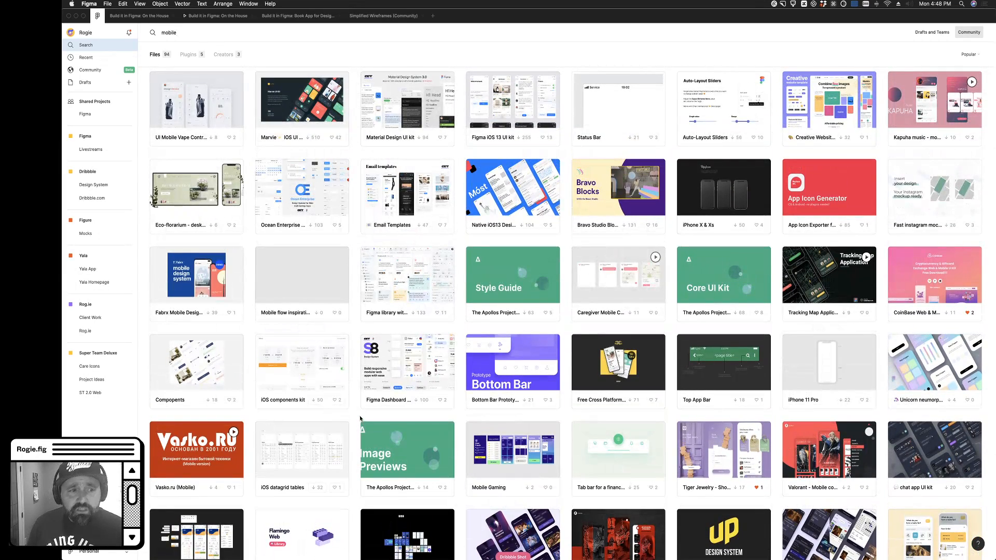
{"action": "scroll", "coordinate": [333, 356], "scroll_direction": "up", "scroll_amount": 1}
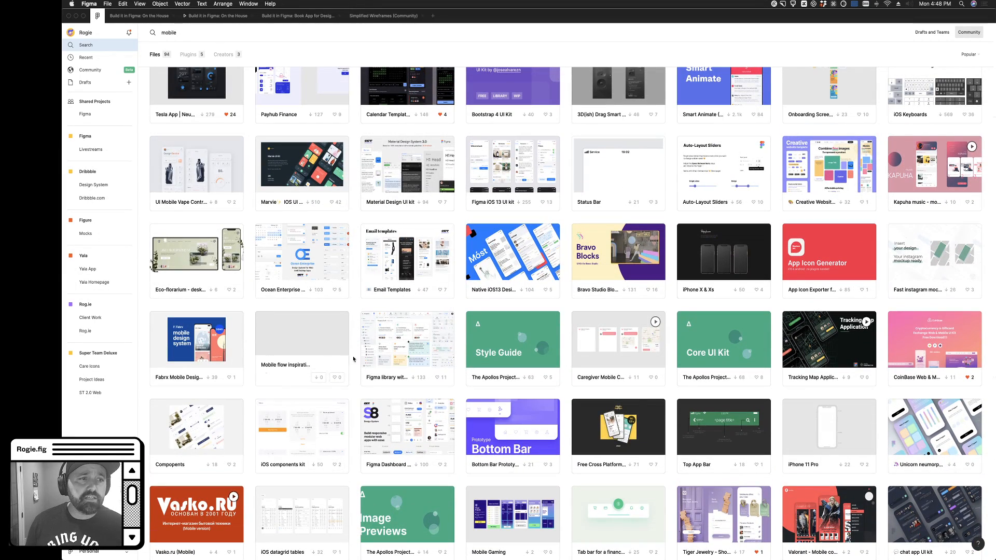
Return to the Book App for Designers file and open its Books page to view the cover images
{"action": "left_click", "coordinate": [311, 20]}
{"action": "scroll", "coordinate": [172, 166], "scroll_direction": "left", "scroll_amount": 2}
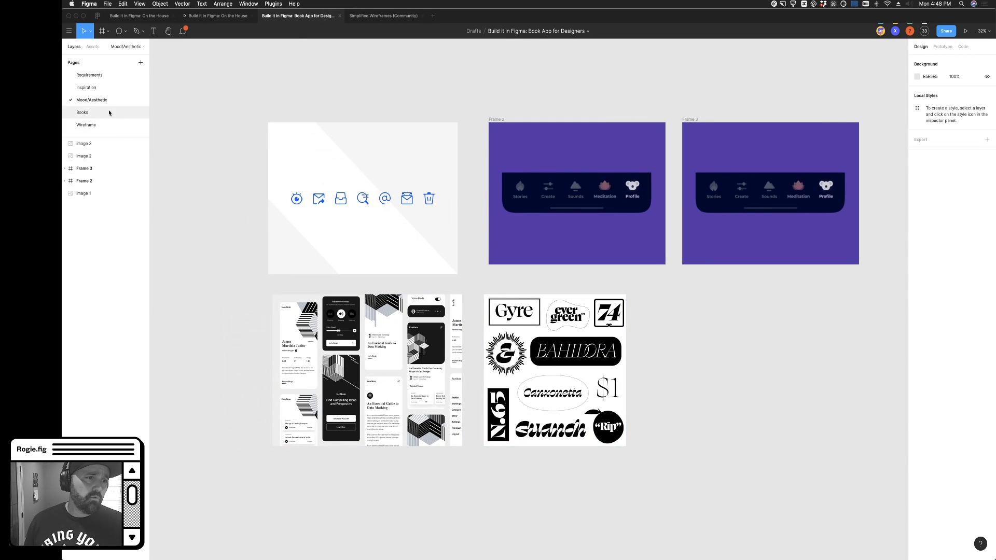
{"action": "left_click", "coordinate": [83, 112]}
{"action": "scroll", "coordinate": [335, 350], "scroll_direction": "left", "scroll_amount": 1}
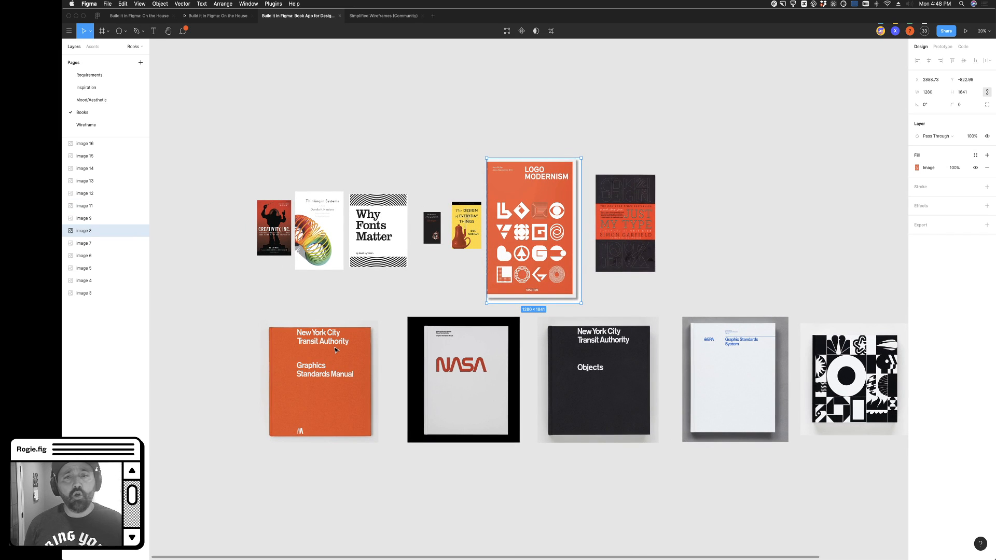
Move The Design of Everyday Things cover up and shift The Elements of Typographic Style cover slightly down and right
{"action": "mouse_move", "coordinate": [459, 234]}
{"action": "left_mouse_down"}
{"action": "mouse_move", "coordinate": [430, 220]}
{"action": "mouse_move", "coordinate": [460, 220]}
{"action": "left_mouse_up"}
{"action": "scroll", "coordinate": [441, 237], "scroll_direction": "up", "scroll_amount": 10}
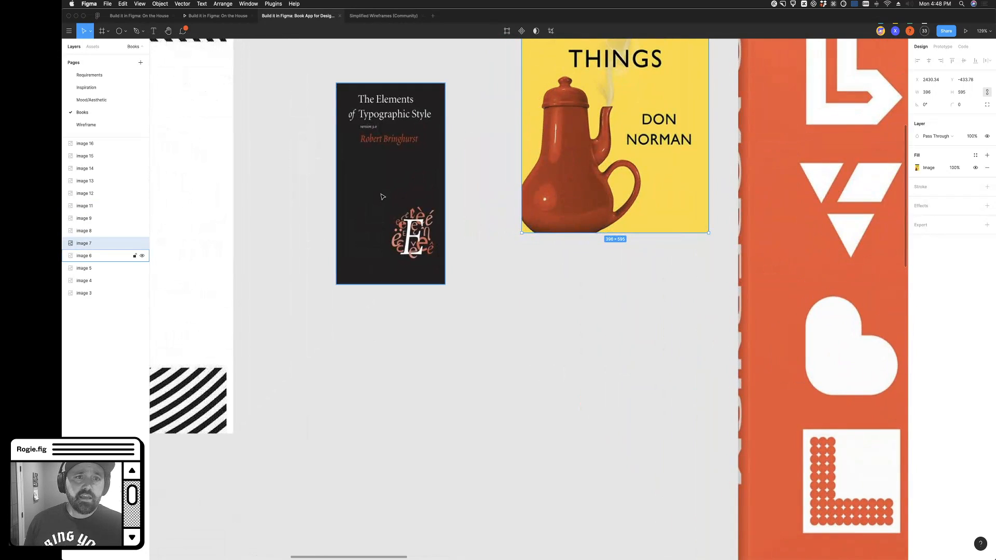
{"action": "left_click", "coordinate": [389, 209]}
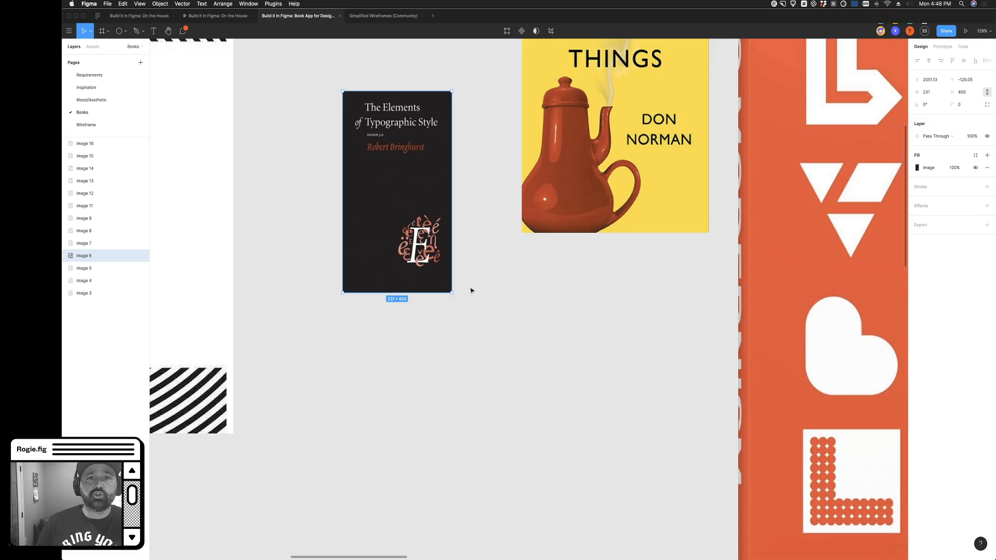
{"action": "scroll", "coordinate": [471, 290], "scroll_direction": "down", "scroll_amount": 10}
{"action": "scroll", "coordinate": [436, 309], "scroll_direction": "left", "scroll_amount": 2}
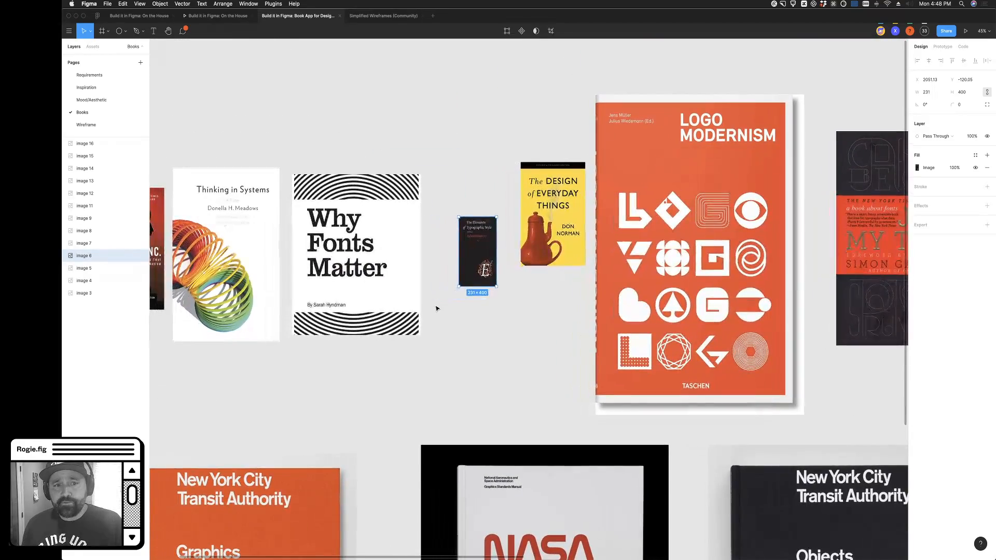
Examine the Why Fonts Matter, Thinking in Systems and Creativity, Inc. covers up close
{"action": "scroll", "coordinate": [436, 308], "scroll_direction": "left", "scroll_amount": 7}
{"action": "left_click", "coordinate": [458, 313]}
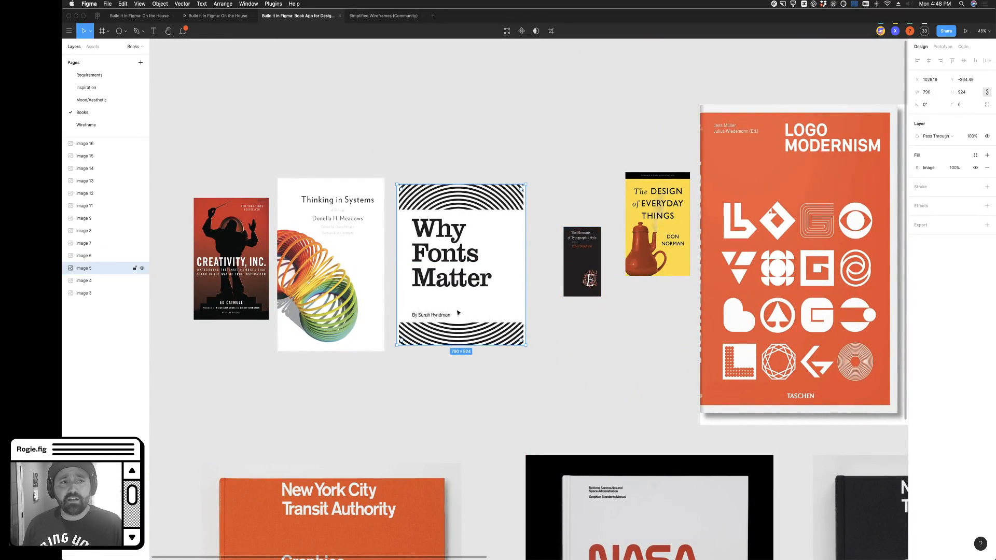
{"action": "scroll", "coordinate": [295, 340], "scroll_direction": "left", "scroll_amount": 6}
{"action": "scroll", "coordinate": [344, 263], "scroll_direction": "up", "scroll_amount": 5}
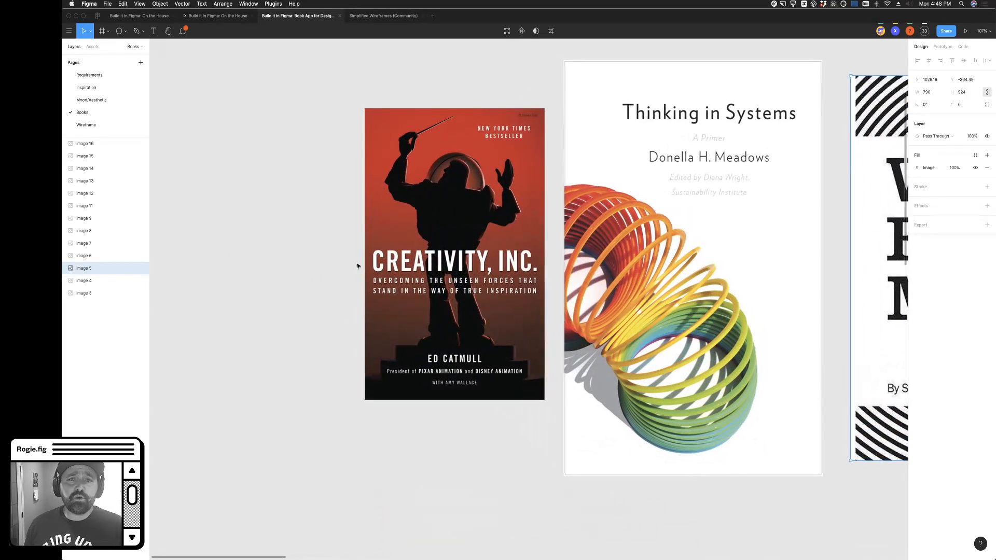
Draw a thin vertical rectangle about 7 × 700 near the left edge of the Creativity, Inc. cover, spanning its full height
{"action": "scroll", "coordinate": [357, 266], "scroll_direction": "right", "scroll_amount": 3}
{"action": "scroll", "coordinate": [357, 266], "scroll_direction": "up", "scroll_amount": 2}
{"action": "left_click", "coordinate": [238, 152]}
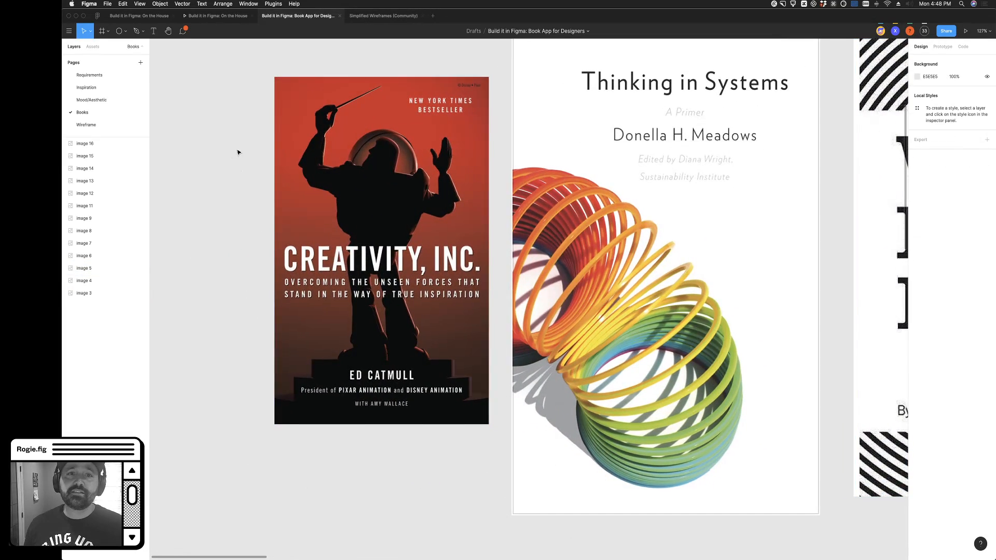
{"action": "left_click", "coordinate": [126, 31]}
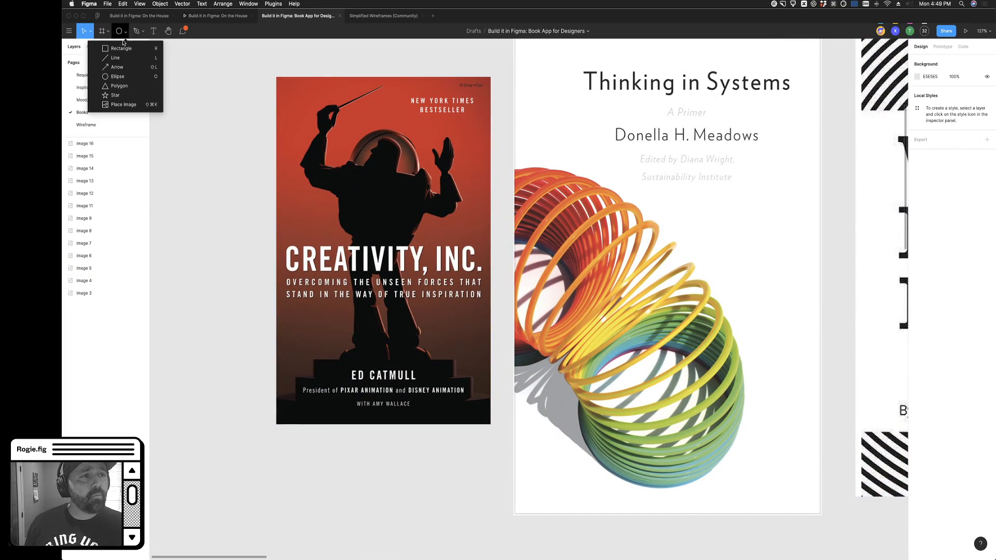
{"action": "left_click", "coordinate": [122, 49]}
{"action": "mouse_move", "coordinate": [282, 79]}
{"action": "left_mouse_down"}
{"action": "mouse_move", "coordinate": [317, 425]}
{"action": "mouse_move", "coordinate": [278, 425]}
{"action": "mouse_move", "coordinate": [288, 427]}
{"action": "left_mouse_up"}
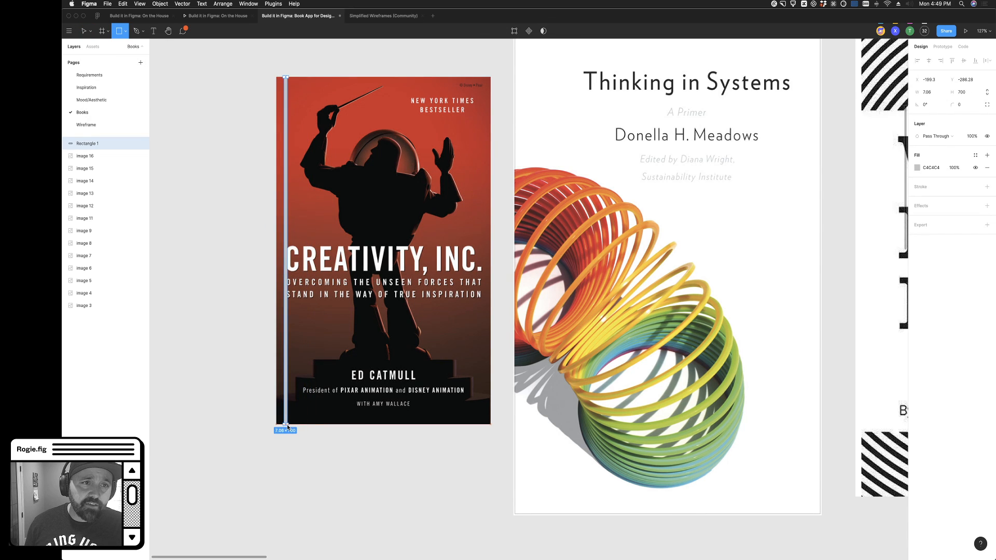
Change the thin rectangle's fill to a linear gradient and set its first stop to black (000000)
{"action": "left_click", "coordinate": [975, 155]}
{"action": "left_click", "coordinate": [972, 156]}
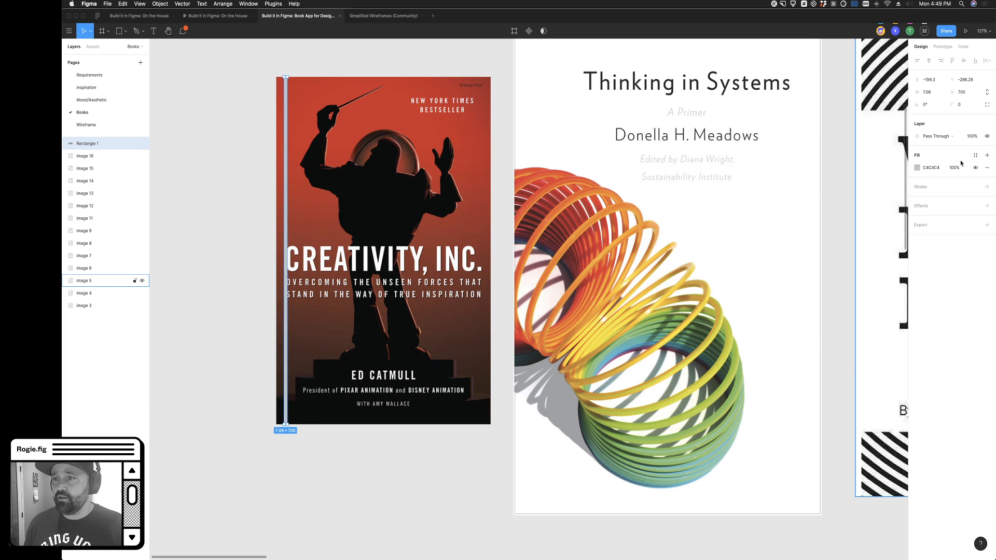
{"action": "left_click", "coordinate": [917, 169]}
{"action": "left_click", "coordinate": [831, 169]}
{"action": "left_click", "coordinate": [837, 179]}
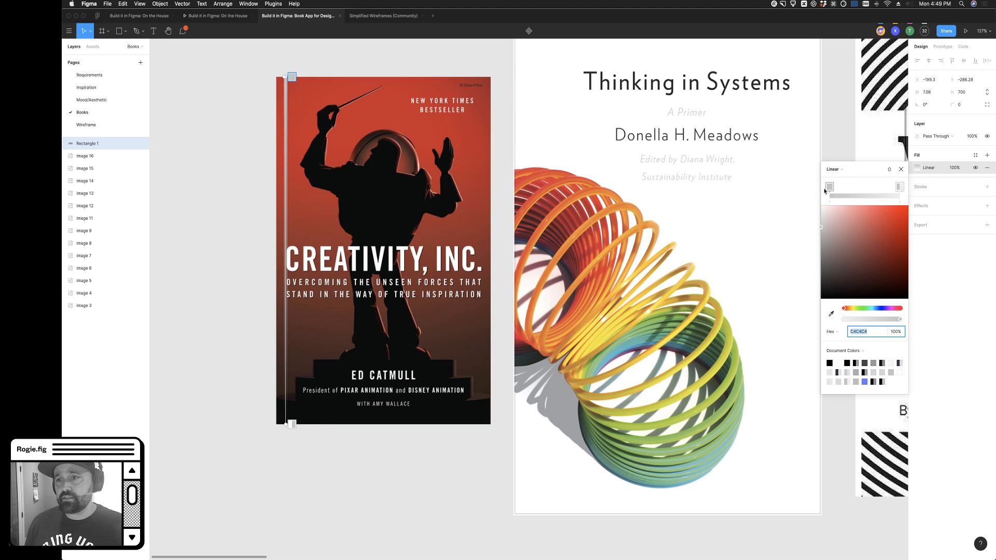
{"action": "left_click_drag", "start_coordinate": [837, 279], "coordinate": [822, 308]}
{"action": "mouse_move", "coordinate": [830, 190]}
{"action": "left_mouse_down"}
{"action": "mouse_move", "coordinate": [882, 193]}
{"action": "mouse_move", "coordinate": [828, 193]}
{"action": "left_mouse_up"}
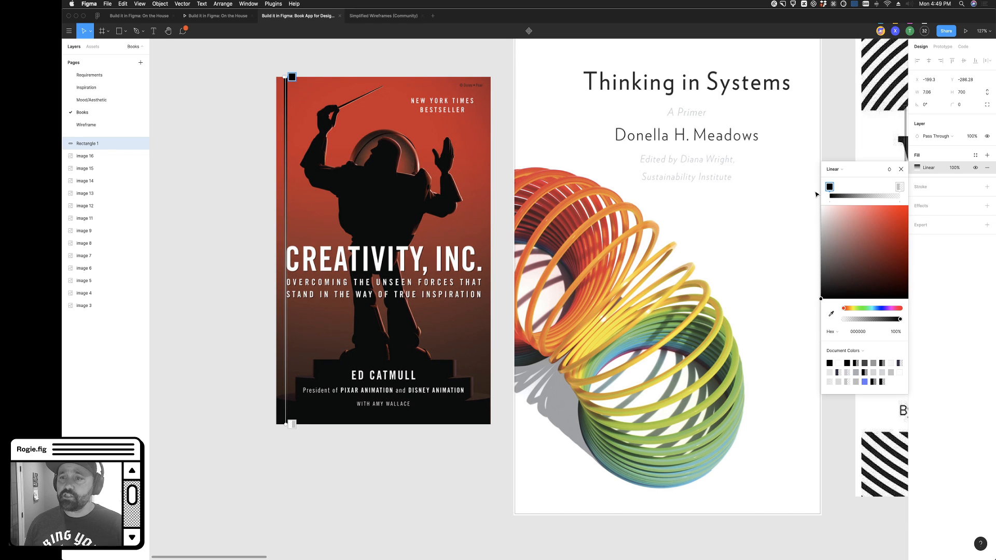
Shift the black gradient stop along to the middle of the gradient
{"action": "key", "text": "Right"}
{"action": "key", "text": "Right"}
{"action": "key", "text": "Right"}
{"action": "key", "text": "Right"}
{"action": "key", "text": "Right"}
{"action": "key", "text": "Right"}
{"action": "key", "text": "Right"}
{"action": "key", "text": "Right"}
{"action": "key", "text": "Right"}
{"action": "key", "text": "Right"}
{"action": "key", "text": "Right"}
{"action": "key", "text": "Right"}
{"action": "key", "text": "Right"}
{"action": "key", "text": "Right"}
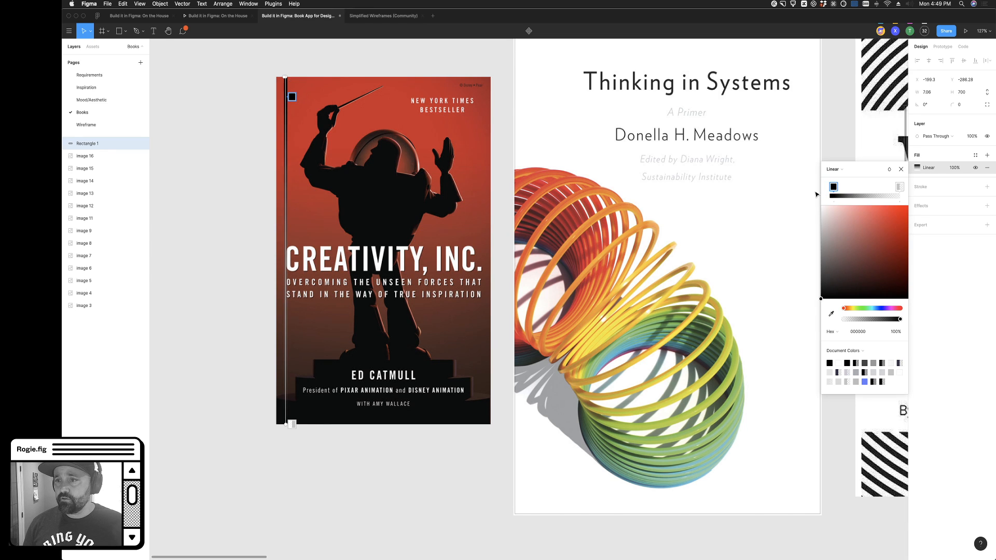
{"action": "key", "text": "Right"}
{"action": "key", "text": "Right"}
{"action": "key", "text": "Right"}
{"action": "key", "text": "Right"}
{"action": "key", "text": "Right"}
{"action": "key", "text": "Right"}
{"action": "key", "text": "Right"}
{"action": "key", "text": "Right"}
{"action": "key", "text": "Right"}
{"action": "key", "text": "Right"}
{"action": "key", "text": "Right"}
{"action": "key", "text": "Right"}
{"action": "key", "text": "Right"}
{"action": "key", "text": "Right"}
{"action": "key", "text": "Right"}
{"action": "key", "text": "Right"}
{"action": "key", "text": "Right"}
{"action": "key", "text": "Right"}
{"action": "key", "text": "Right"}
{"action": "key", "text": "Right"}
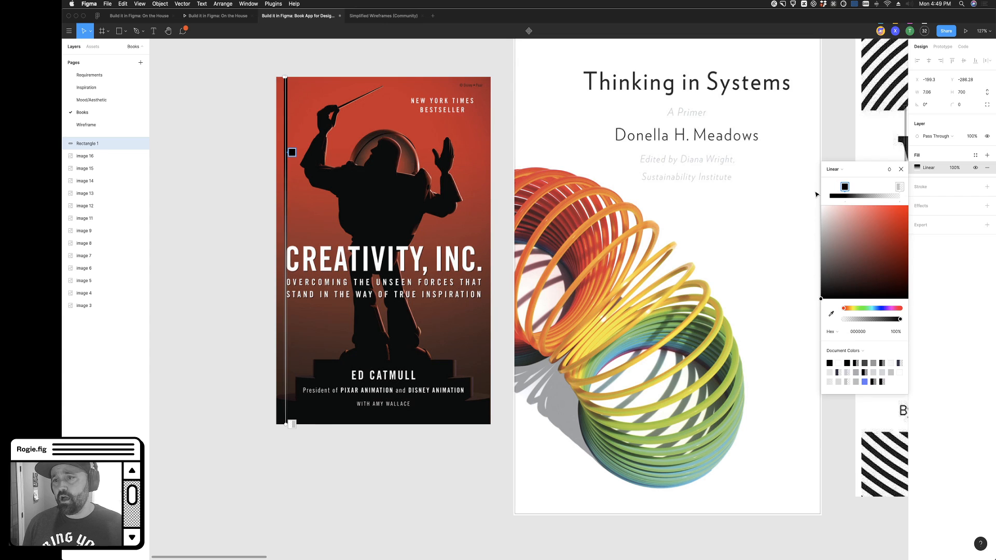
{"action": "key", "text": "Right"}
{"action": "key", "text": "Right"}
{"action": "key", "text": "Right"}
{"action": "key", "text": "Right"}
{"action": "key", "text": "Right"}
{"action": "key", "text": "Right"}
{"action": "key", "text": "Right"}
{"action": "key", "text": "Right"}
{"action": "key", "text": "Right"}
{"action": "key", "text": "Right"}
{"action": "key", "text": "Right"}
{"action": "key", "text": "Right"}
{"action": "key", "text": "Right"}
{"action": "key", "text": "Right"}
{"action": "key", "text": "Right"}
{"action": "key", "text": "Right"}
{"action": "key", "text": "Right"}
{"action": "key", "text": "Right"}
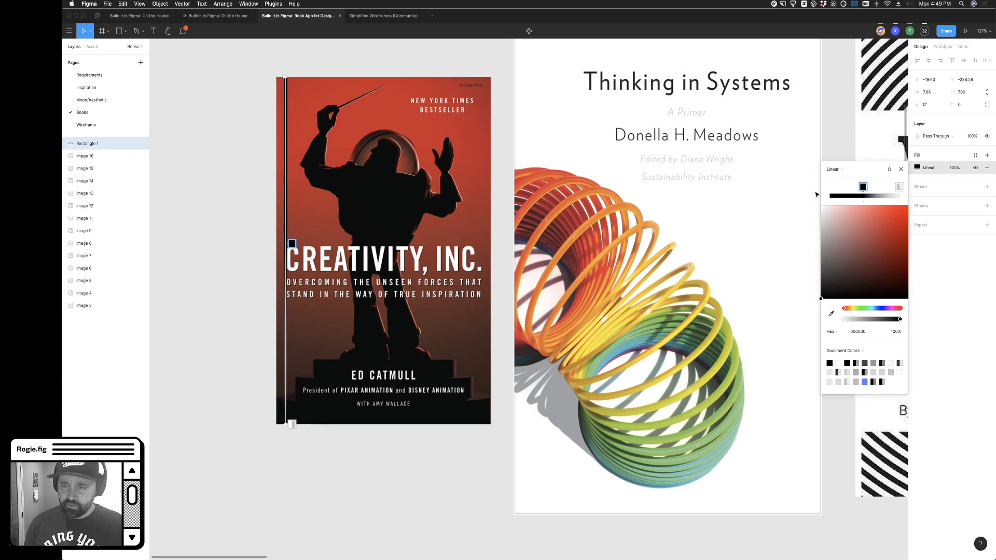
{"action": "key", "text": "Right"}
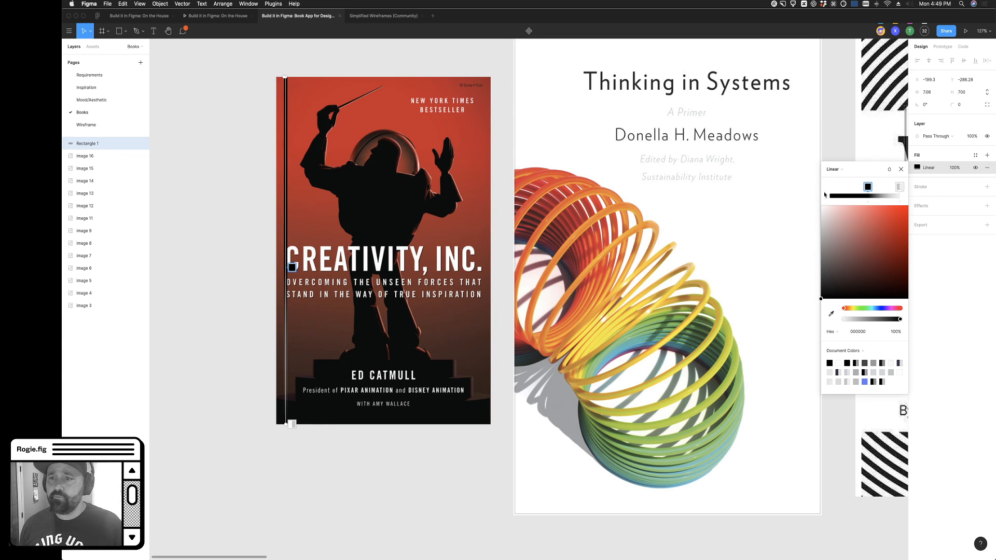
Add a black stop at 0% opacity at the gradient's start and make the end stop 000000 at 0%
{"action": "left_click_drag", "start_coordinate": [837, 194], "coordinate": [820, 215]}
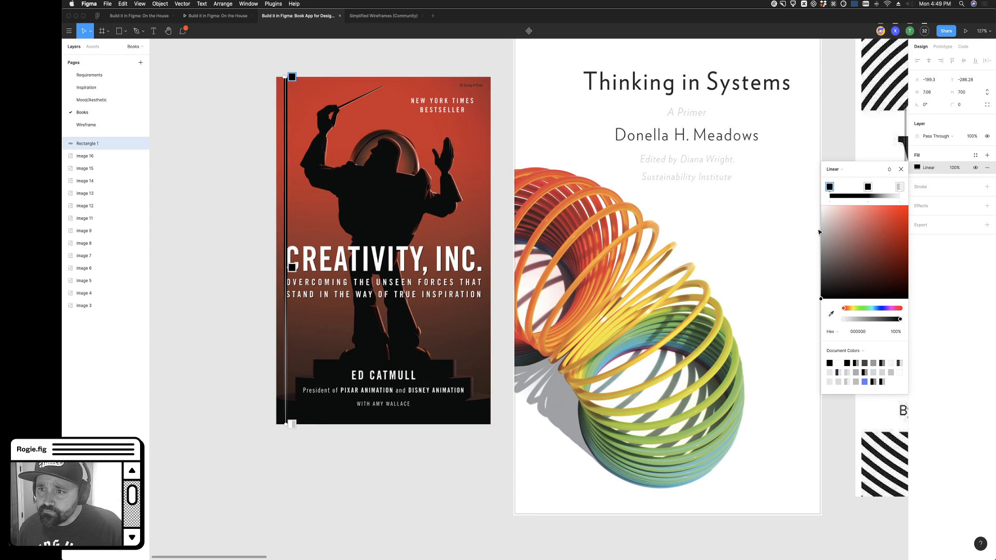
{"action": "left_click_drag", "start_coordinate": [900, 320], "coordinate": [834, 321]}
{"action": "left_click", "coordinate": [899, 188]}
{"action": "left_click_drag", "start_coordinate": [865, 261], "coordinate": [821, 299]}
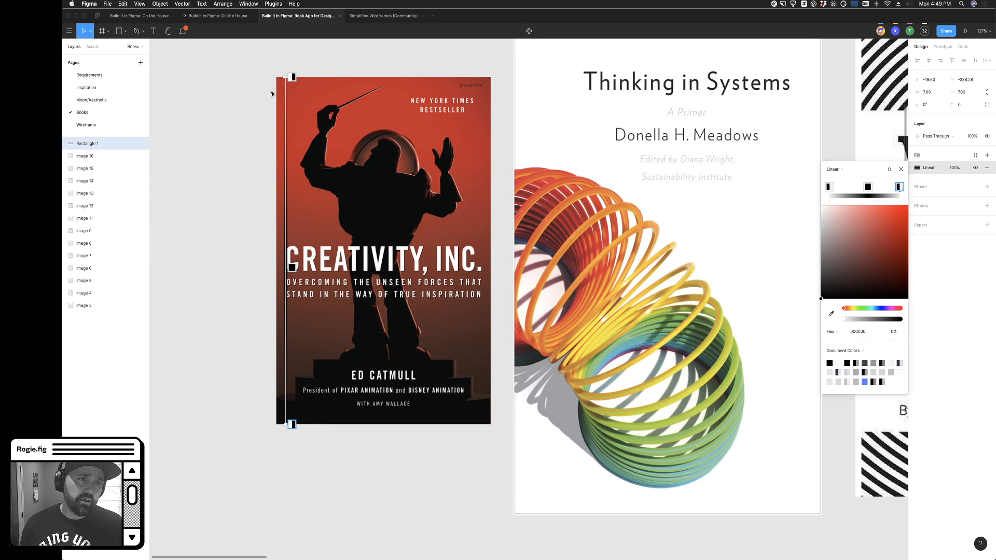
Reorient and shorten the gradient so it runs horizontally across the rectangle's narrow width, with black along the centre
{"action": "left_click_drag", "start_coordinate": [285, 86], "coordinate": [298, 86]}
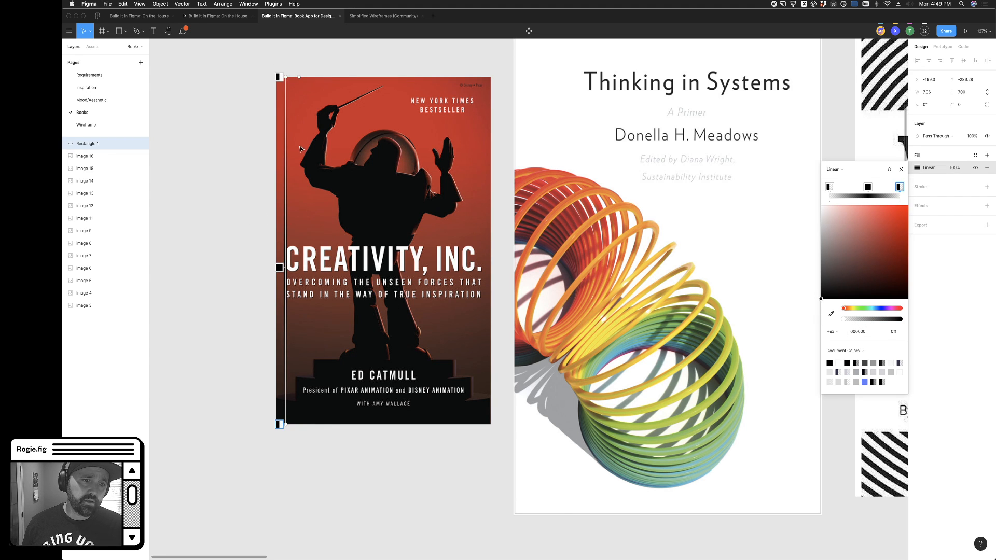
{"action": "left_click_drag", "start_coordinate": [290, 425], "coordinate": [336, 244]}
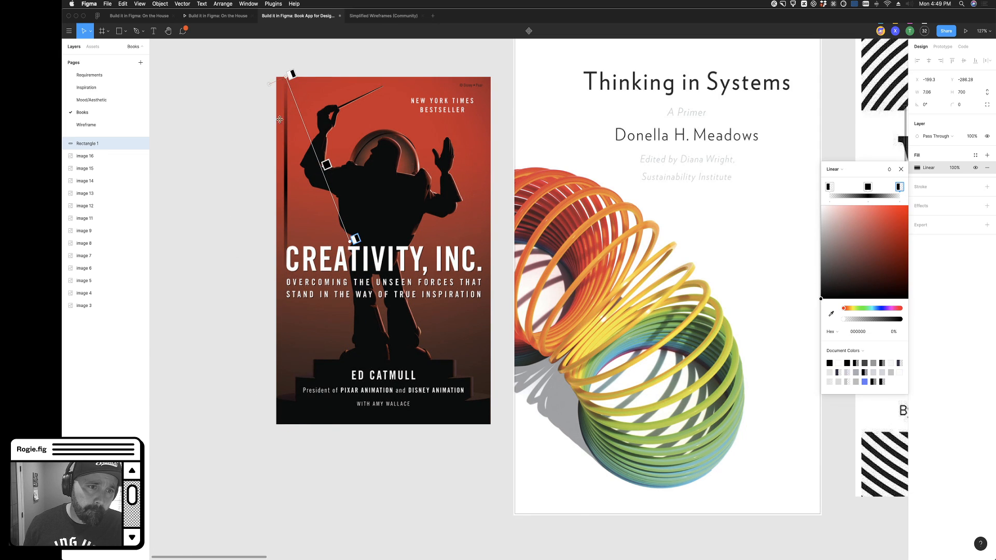
{"action": "left_click_drag", "start_coordinate": [288, 76], "coordinate": [284, 218]}
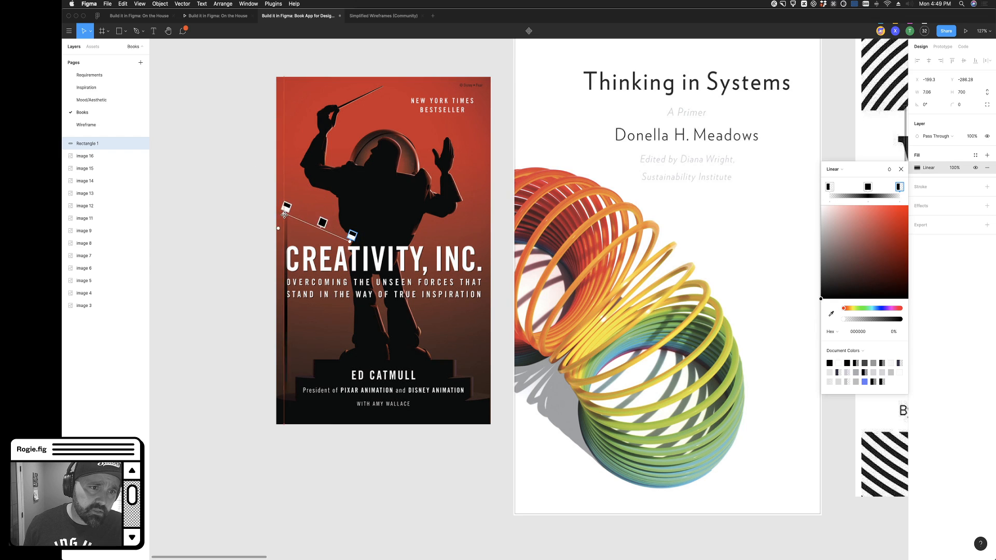
{"action": "left_click_drag", "start_coordinate": [343, 243], "coordinate": [263, 215]}
{"action": "scroll", "coordinate": [299, 219], "scroll_direction": "up", "scroll_amount": 10}
{"action": "scroll", "coordinate": [264, 215], "scroll_direction": "down", "scroll_amount": 10}
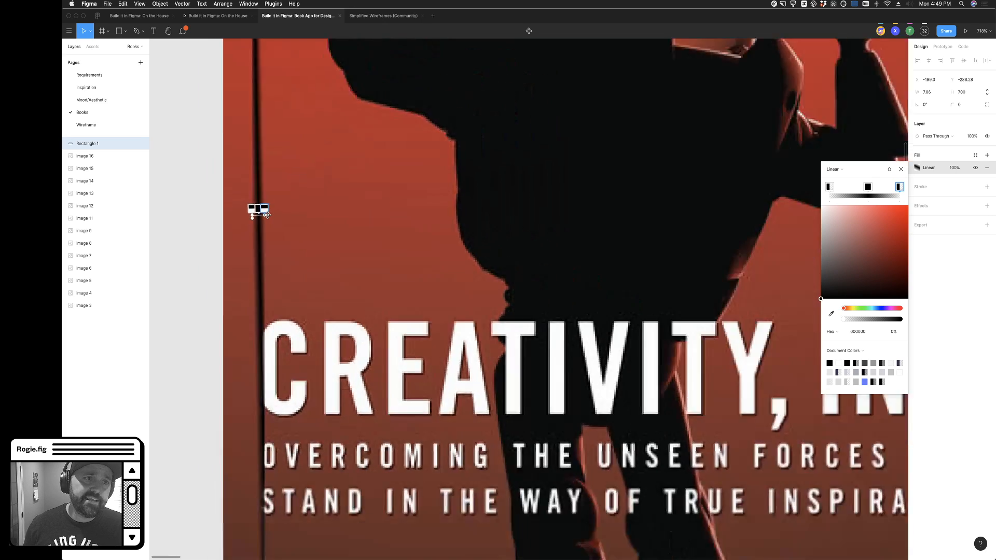
{"action": "scroll", "coordinate": [261, 221], "scroll_direction": "up", "scroll_amount": 10}
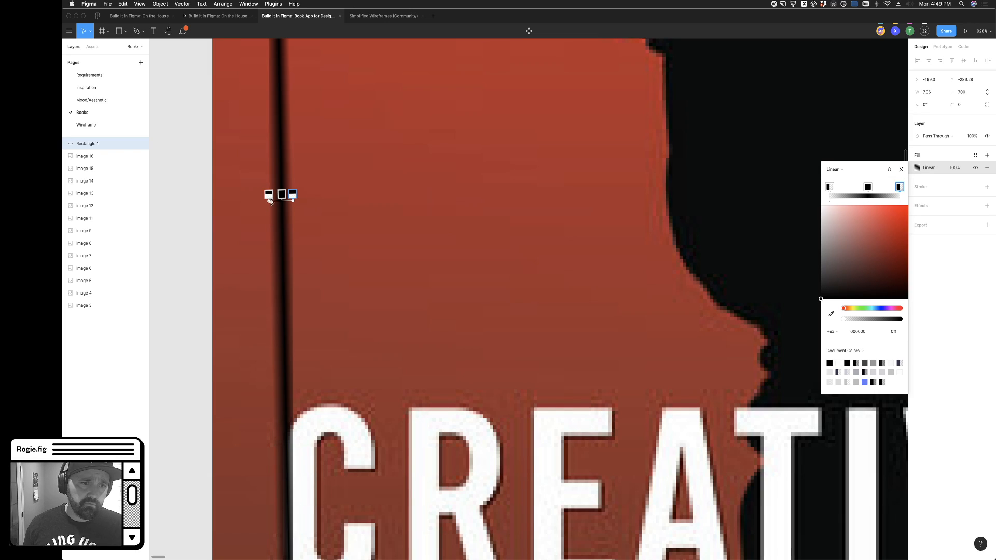
{"action": "scroll", "coordinate": [268, 208], "scroll_direction": "down", "scroll_amount": 10}
{"action": "scroll", "coordinate": [265, 223], "scroll_direction": "down", "scroll_amount": 3}
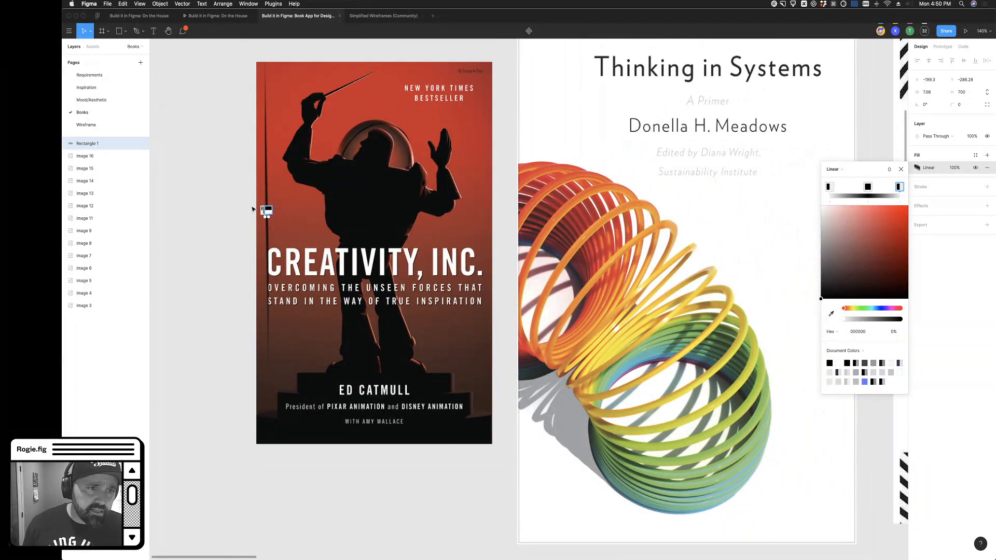
{"action": "scroll", "coordinate": [262, 223], "scroll_direction": "up", "scroll_amount": 10}
{"action": "scroll", "coordinate": [259, 231], "scroll_direction": "up", "scroll_amount": 3}
{"action": "scroll", "coordinate": [447, 142], "scroll_direction": "up", "scroll_amount": 3}
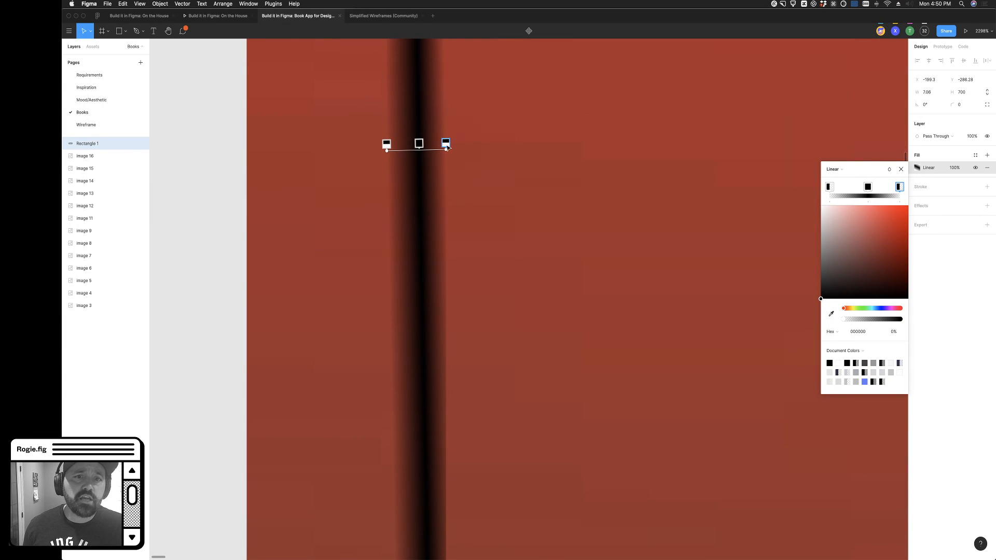
{"action": "scroll", "coordinate": [446, 151], "scroll_direction": "down", "scroll_amount": 5}
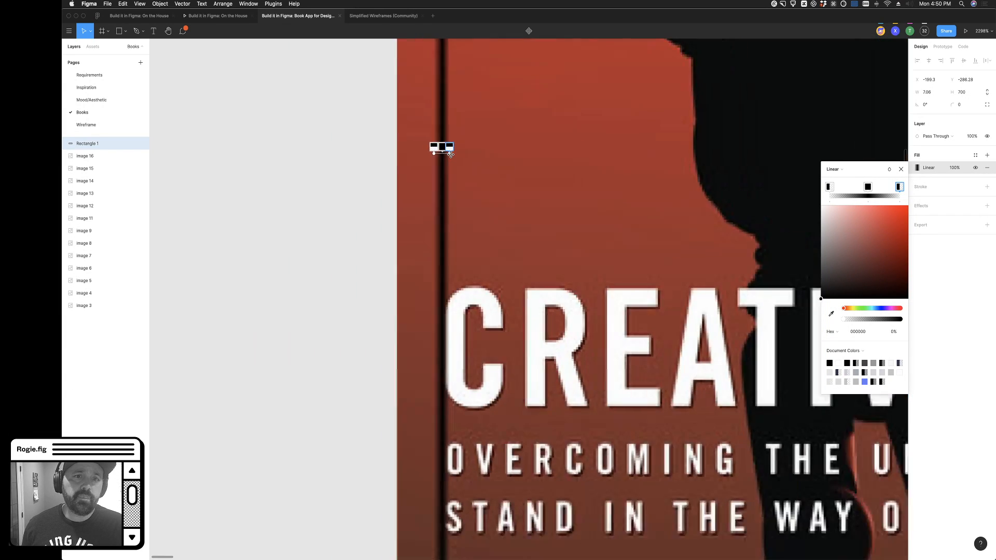
{"action": "scroll", "coordinate": [450, 154], "scroll_direction": "down", "scroll_amount": 5}
{"action": "scroll", "coordinate": [363, 192], "scroll_direction": "up", "scroll_amount": 1}
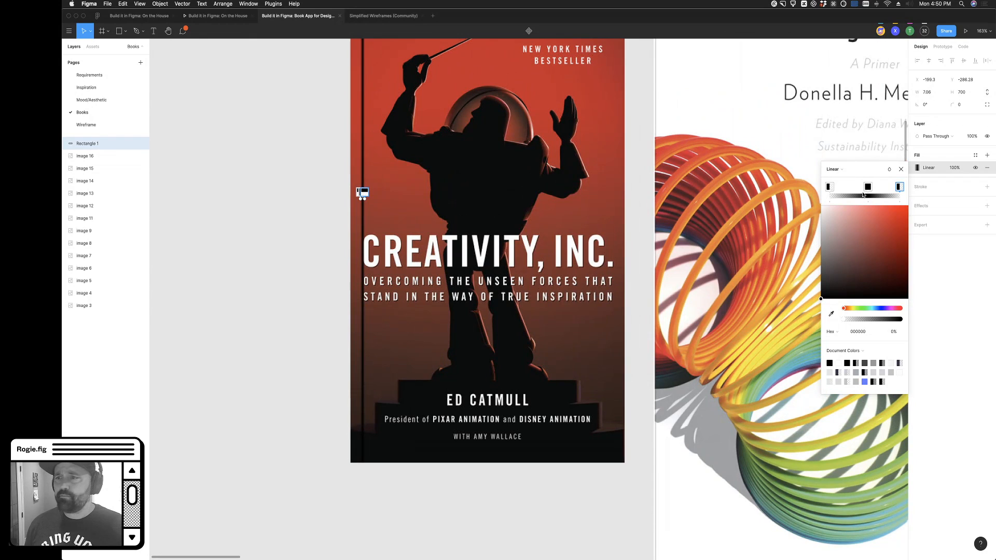
Set the opacity of the rectangle's gradient fill to 40% and deselect it to check the cover's spine crease
{"action": "left_click", "coordinate": [958, 168]}
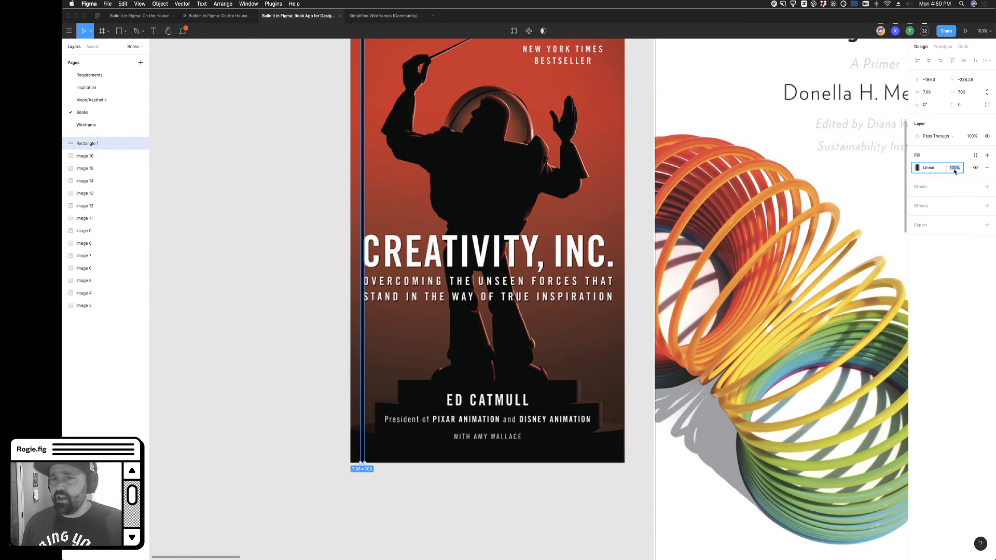
{"action": "type", "text": "50"}
{"action": "key", "text": "Return"}
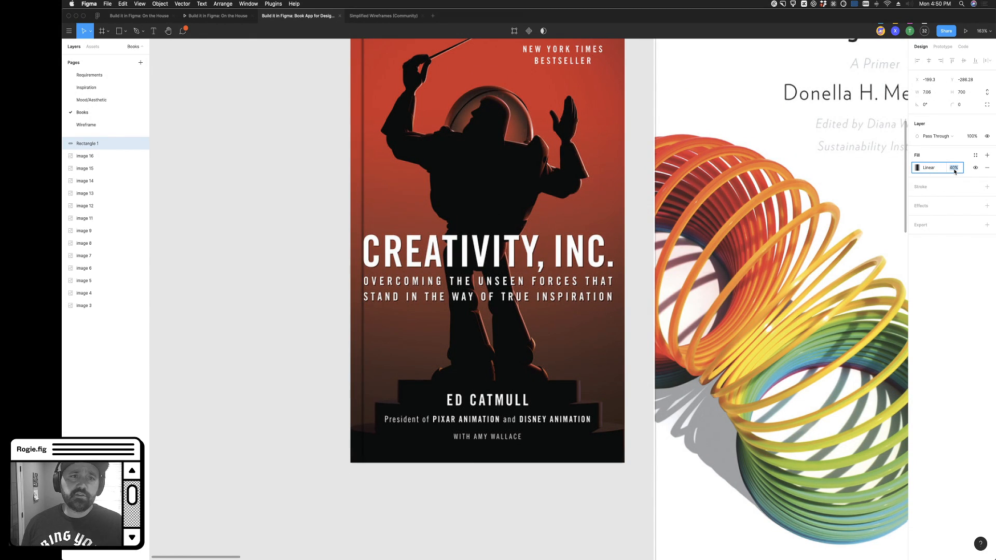
{"action": "left_click", "coordinate": [338, 207]}
{"action": "scroll", "coordinate": [338, 209], "scroll_direction": "right", "scroll_amount": 3}
{"action": "scroll", "coordinate": [338, 209], "scroll_direction": "down", "scroll_amount": 5}
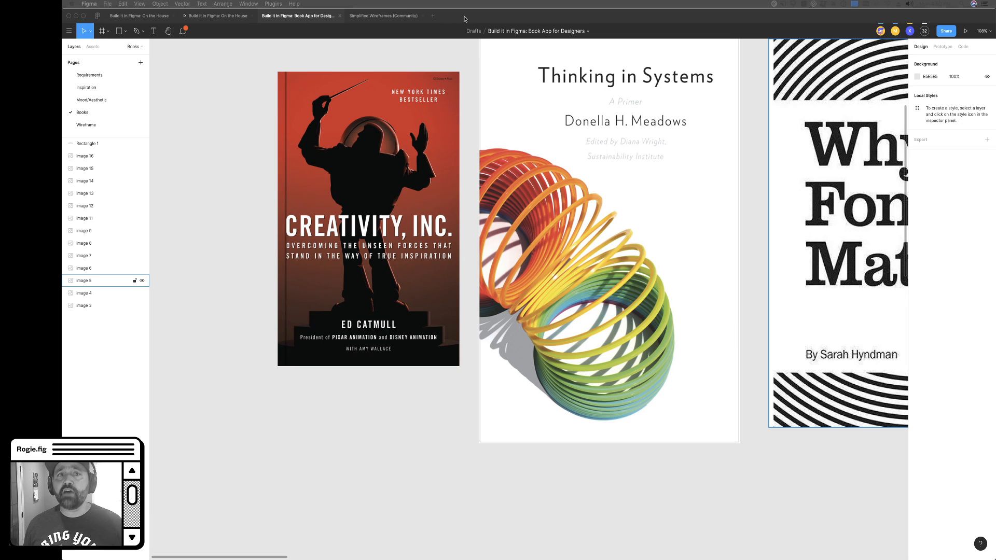
{"action": "left_click", "coordinate": [493, 15]}
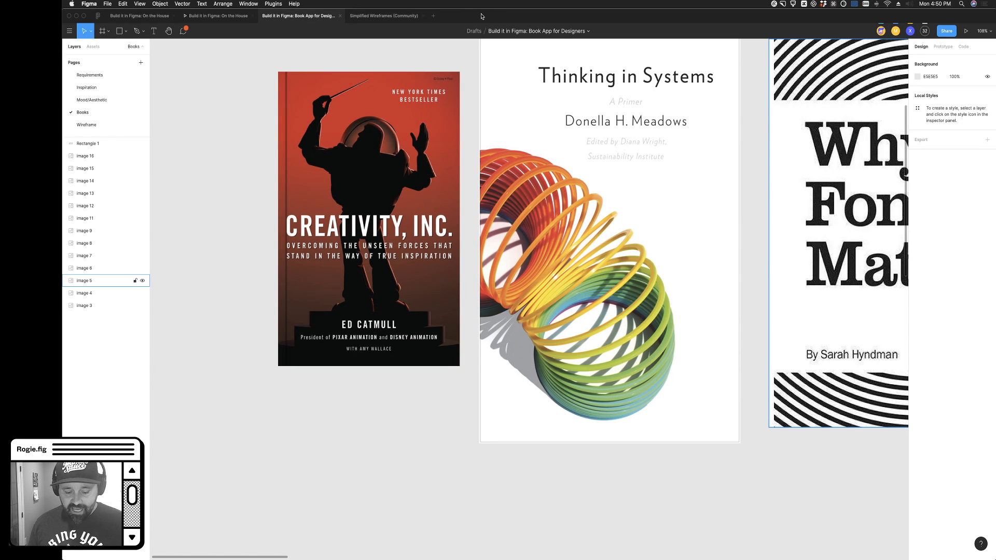
{"action": "key", "text": "shift+super+n"}
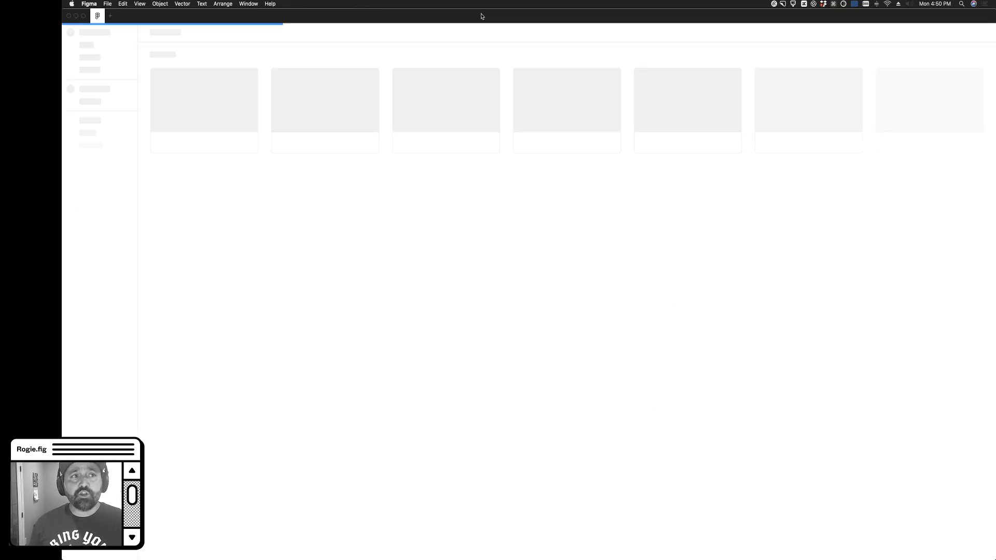
{"action": "left_click_drag", "start_coordinate": [408, 17], "coordinate": [518, 76]}
{"action": "left_click_drag", "start_coordinate": [275, 79], "coordinate": [194, 91]}
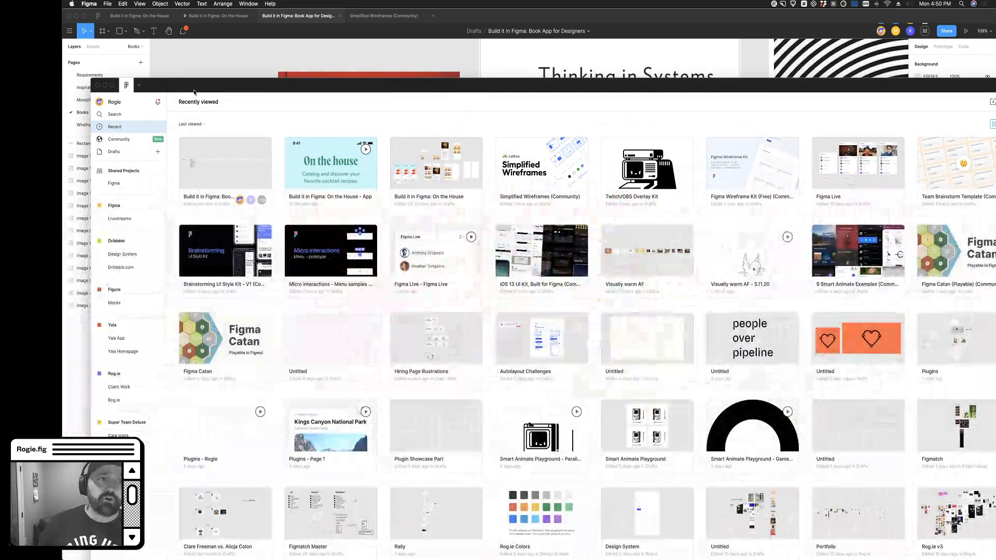
{"action": "left_click", "coordinate": [98, 85]}
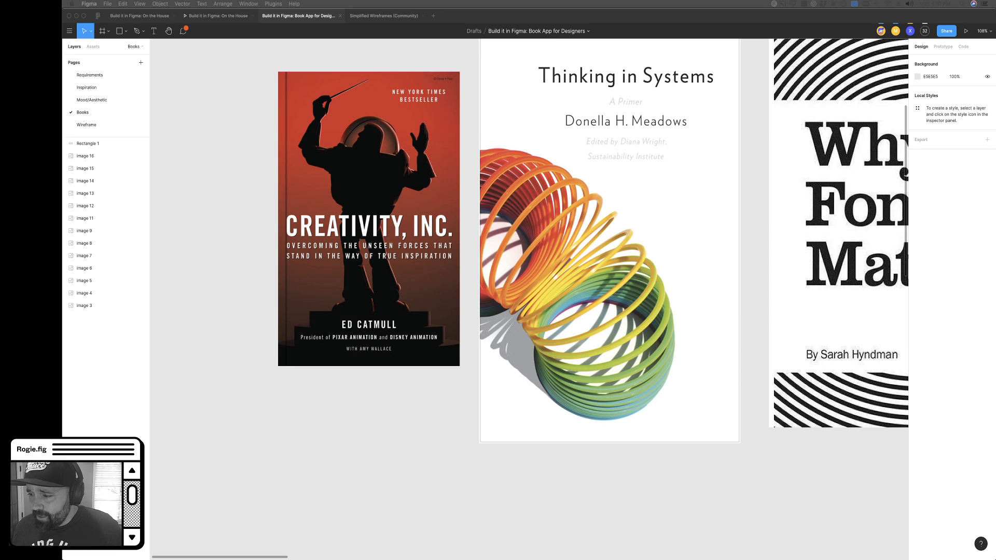
Widen the gradient rectangle on the Creativity, Inc. cover to about 16, then deselect it
{"action": "left_click", "coordinate": [286, 250]}
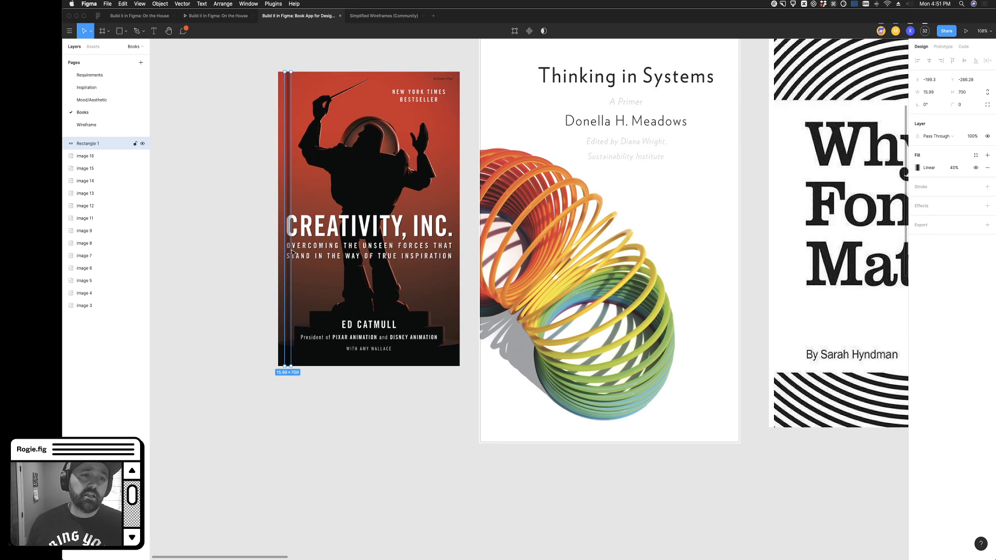
{"action": "left_click", "coordinate": [267, 253]}
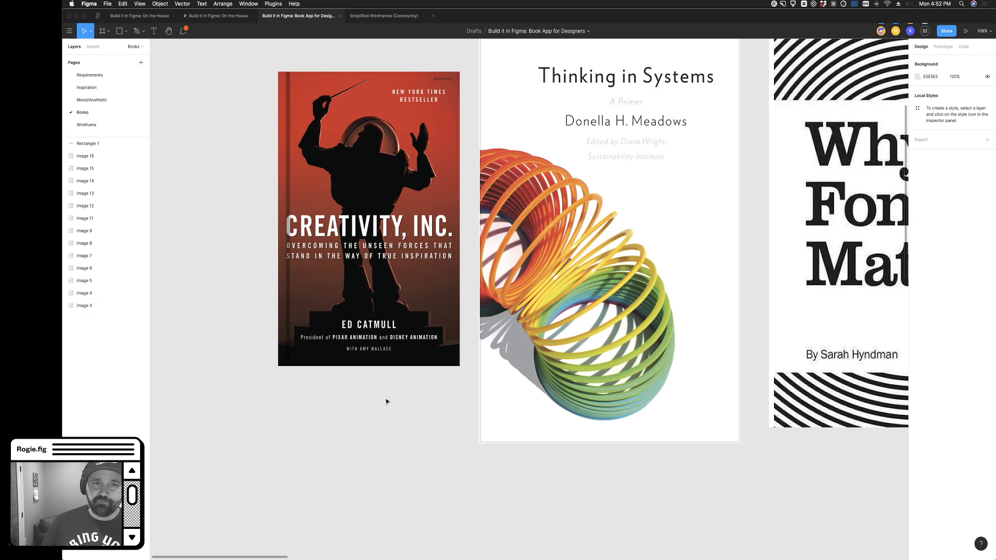
Inspect the Creativity, Inc. cover and its gradient spine rectangle up close, both selected and deselected
{"action": "left_click", "coordinate": [367, 364]}
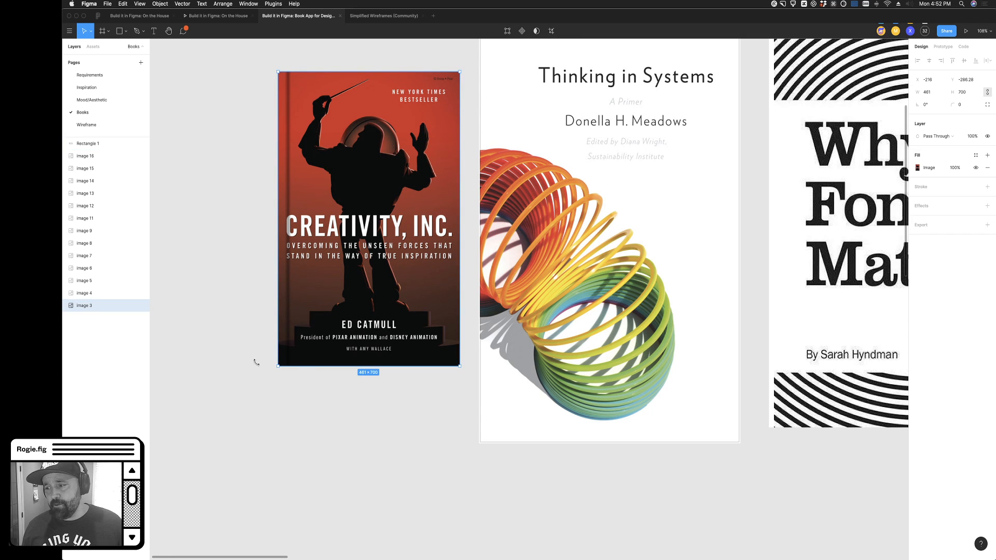
{"action": "scroll", "coordinate": [244, 358], "scroll_direction": "up", "scroll_amount": 2}
{"action": "scroll", "coordinate": [205, 301], "scroll_direction": "up", "scroll_amount": 4}
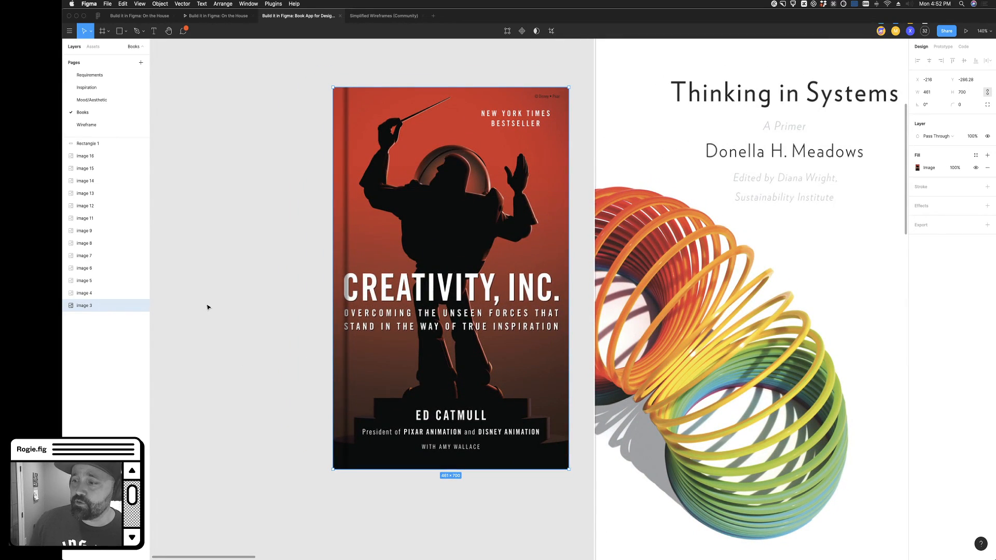
{"action": "left_click", "coordinate": [207, 307]}
{"action": "left_click", "coordinate": [343, 319]}
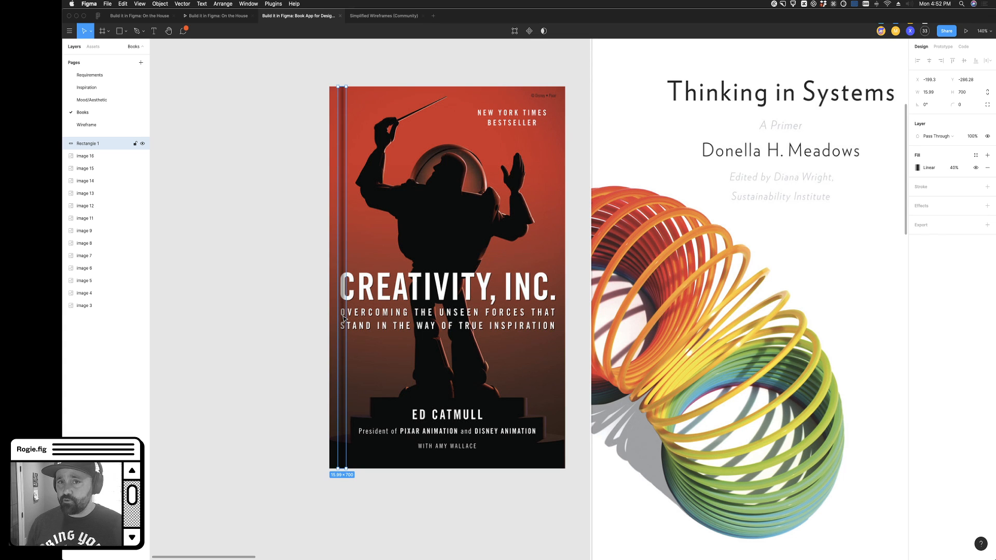
{"action": "scroll", "coordinate": [344, 319], "scroll_direction": "right", "scroll_amount": 2}
{"action": "scroll", "coordinate": [220, 136], "scroll_direction": "left", "scroll_amount": 2}
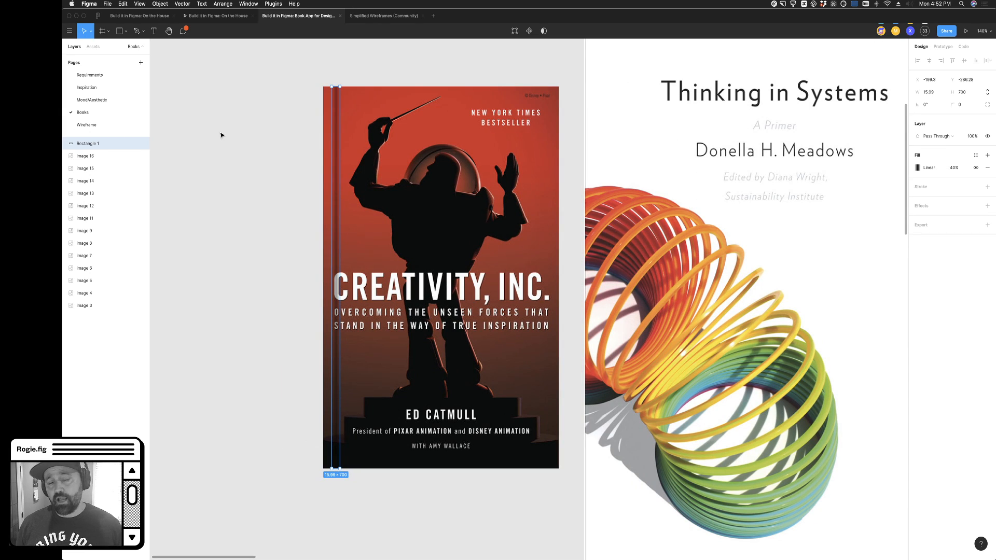
{"action": "left_click", "coordinate": [229, 171]}
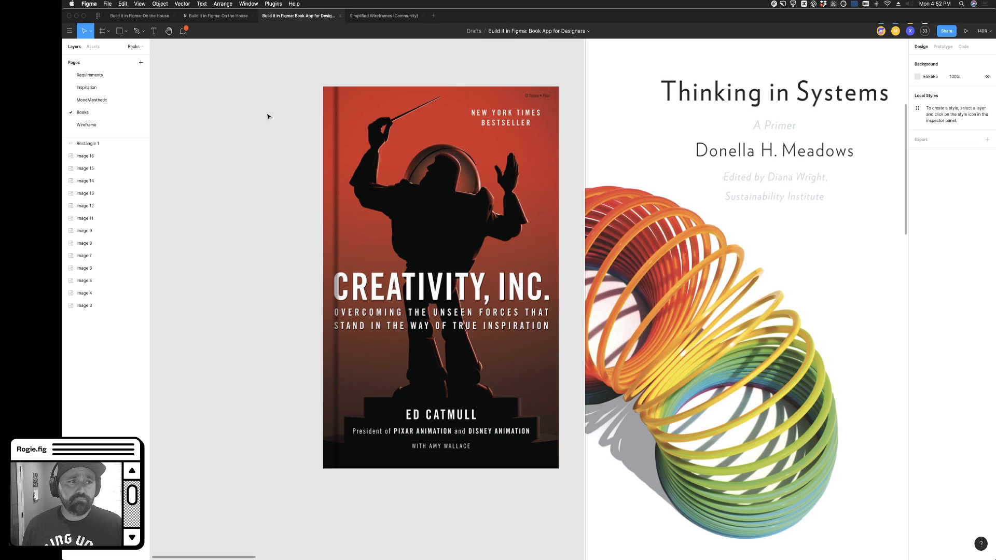
Open the Mood/Aesthetic page and examine the Readium app screens and the lettering reference up close
{"action": "left_click", "coordinate": [92, 100]}
{"action": "scroll", "coordinate": [334, 225], "scroll_direction": "down", "scroll_amount": 2}
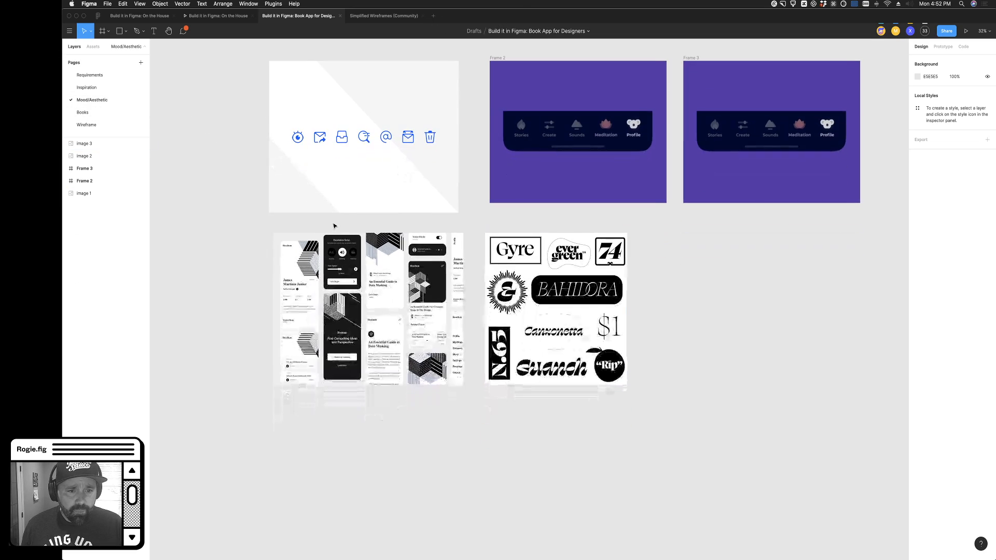
{"action": "scroll", "coordinate": [289, 294], "scroll_direction": "up", "scroll_amount": 6}
{"action": "scroll", "coordinate": [291, 295], "scroll_direction": "down", "scroll_amount": 5}
{"action": "scroll", "coordinate": [291, 294], "scroll_direction": "up", "scroll_amount": 4}
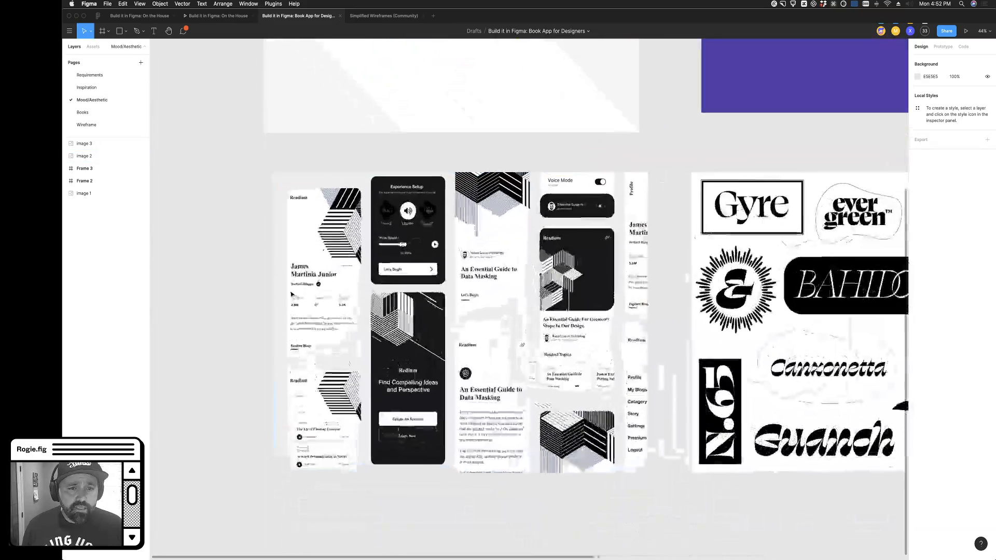
{"action": "scroll", "coordinate": [467, 280], "scroll_direction": "down", "scroll_amount": 1}
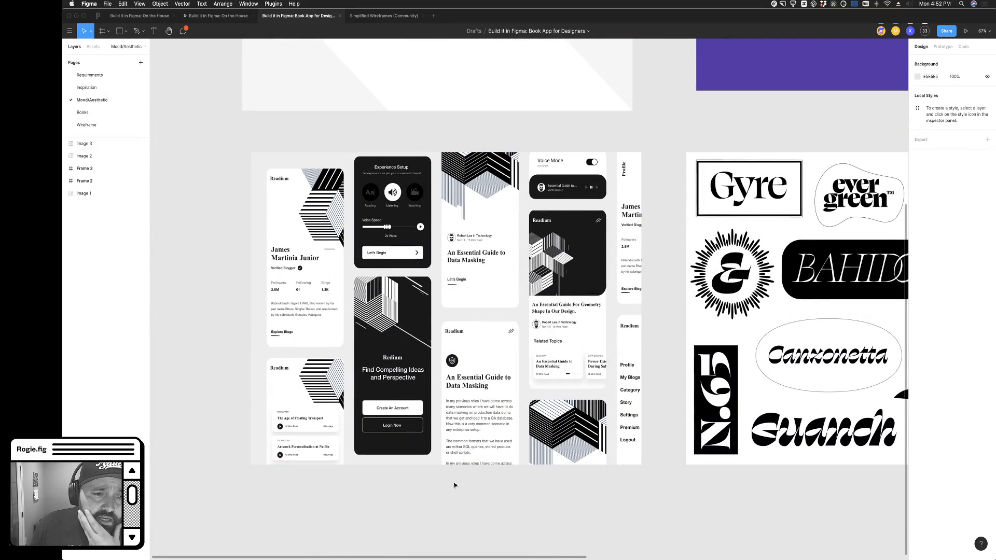
{"action": "scroll", "coordinate": [502, 511], "scroll_direction": "right", "scroll_amount": 3}
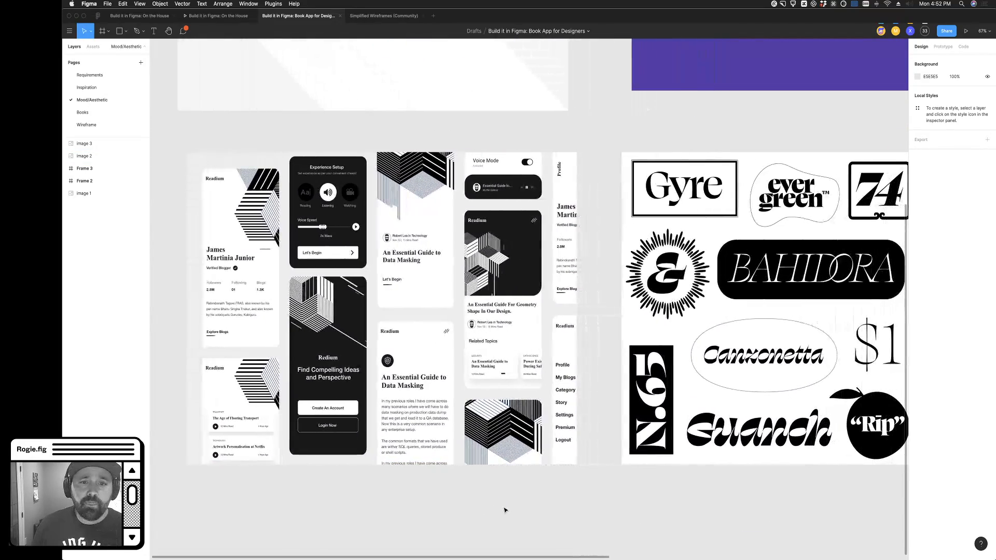
{"action": "left_click", "coordinate": [335, 222]}
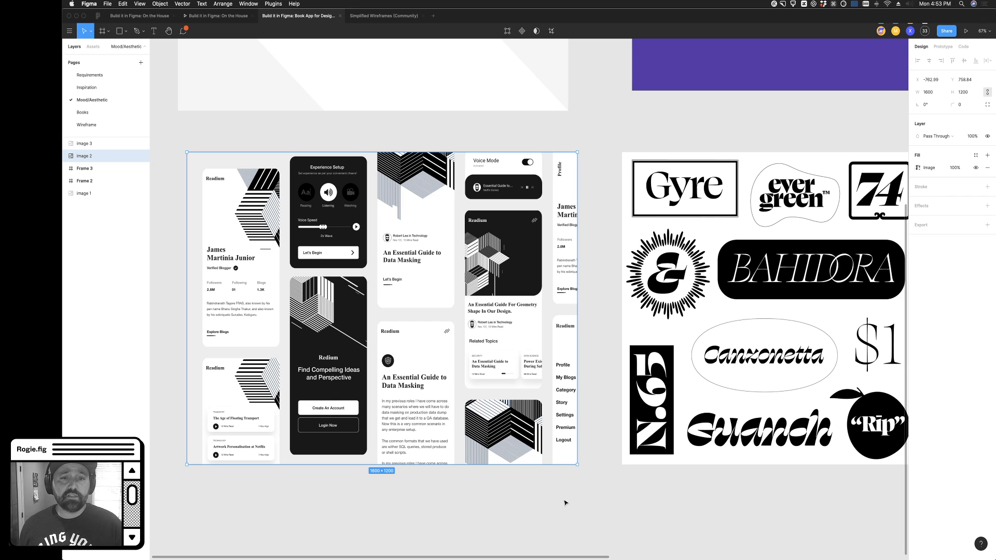
{"action": "left_click", "coordinate": [463, 476]}
{"action": "scroll", "coordinate": [426, 402], "scroll_direction": "up", "scroll_amount": 2}
{"action": "scroll", "coordinate": [426, 403], "scroll_direction": "down", "scroll_amount": 2}
{"action": "left_click", "coordinate": [453, 415]}
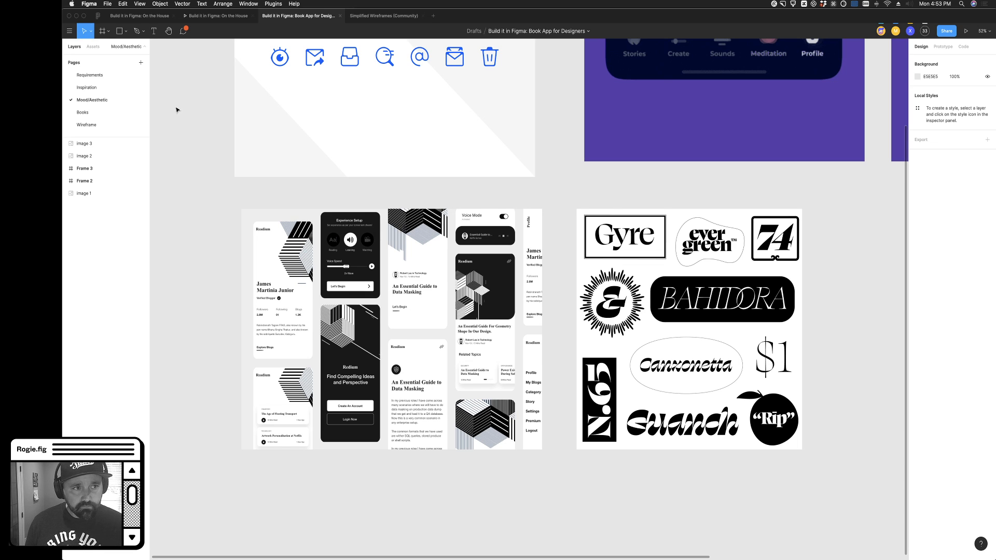
{"action": "scroll", "coordinate": [176, 109], "scroll_direction": "left", "scroll_amount": 2}
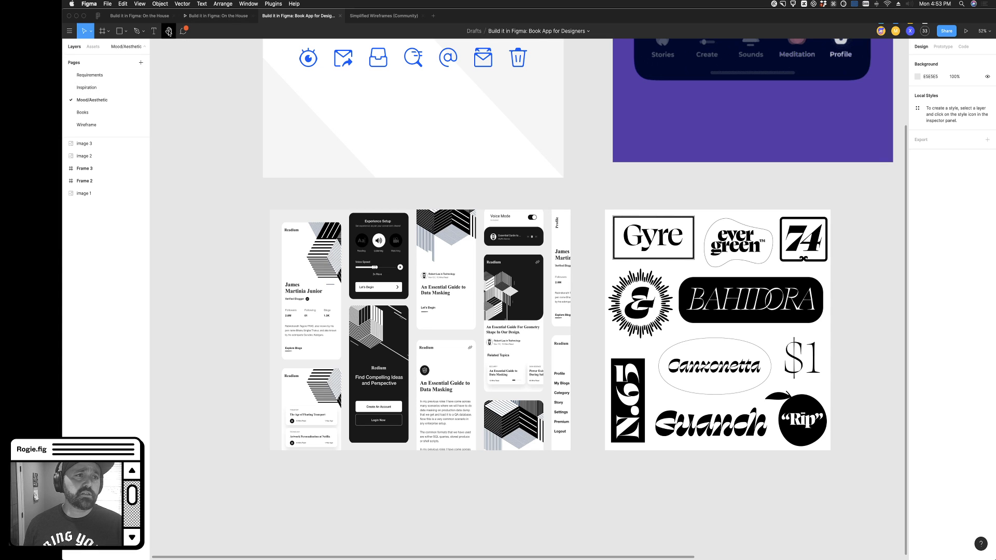
Add a page named App and place it between Mood/Aesthetic and Books
{"action": "left_click", "coordinate": [140, 63]}
{"action": "type", "text": "App"}
{"action": "key", "text": "Return"}
{"action": "left_click_drag", "start_coordinate": [105, 136], "coordinate": [110, 110]}
Create an iPhone 11 Pro / X frame on the App page and leave it deselected
{"action": "left_click", "coordinate": [102, 38]}
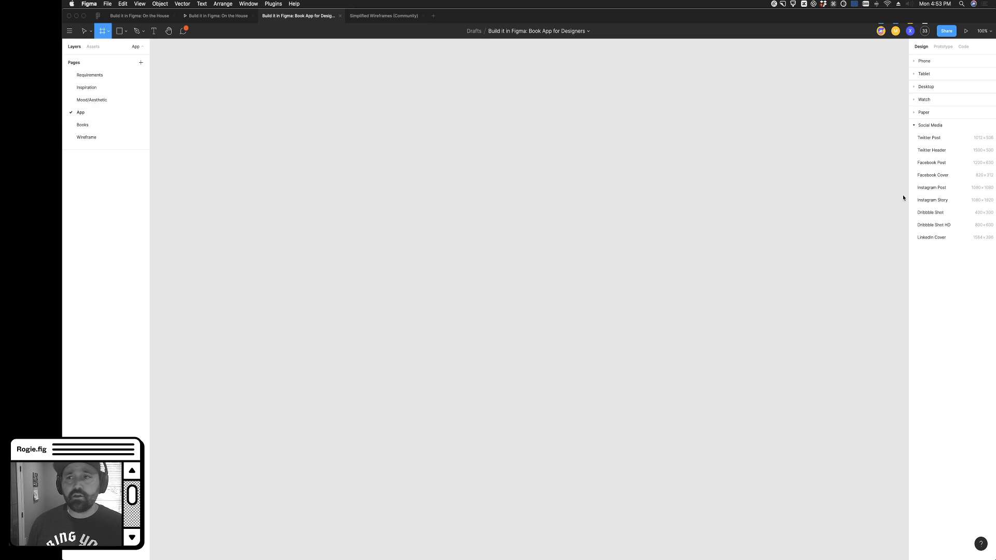
{"action": "left_click", "coordinate": [913, 61]}
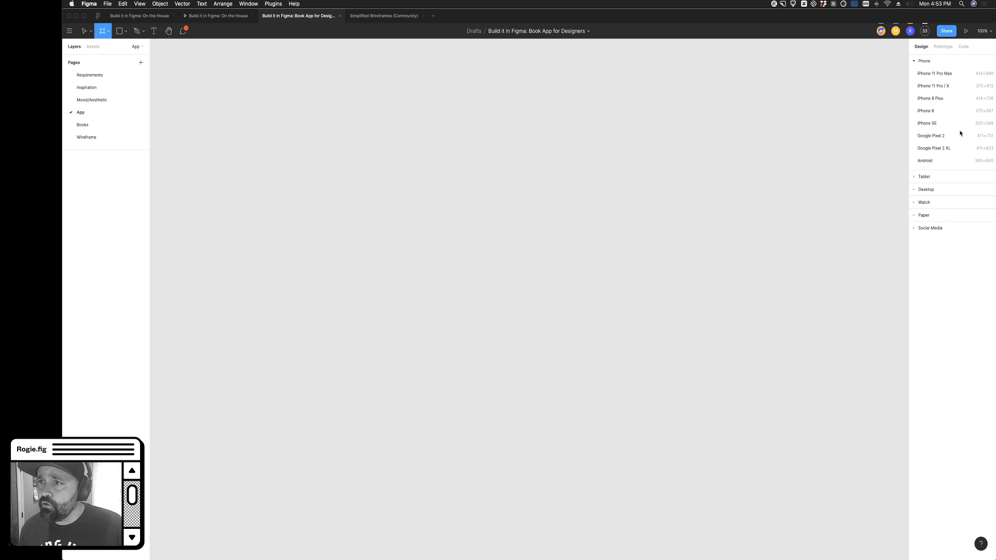
{"action": "left_click", "coordinate": [948, 86]}
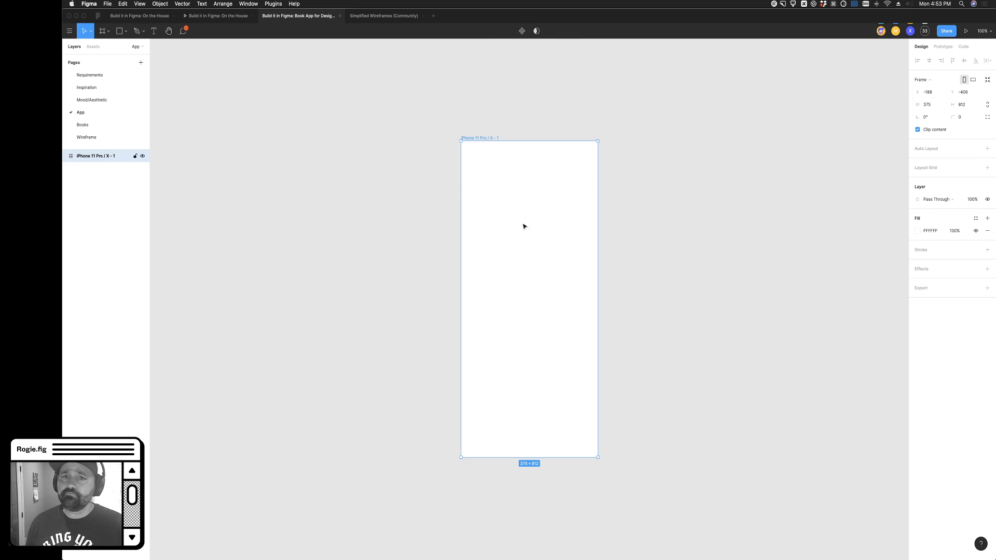
{"action": "scroll", "coordinate": [625, 167], "scroll_direction": "right", "scroll_amount": 5}
{"action": "left_click", "coordinate": [514, 280]}
{"action": "scroll", "coordinate": [525, 263], "scroll_direction": "left", "scroll_amount": 1}
{"action": "scroll", "coordinate": [524, 262], "scroll_direction": "left", "scroll_amount": 2}
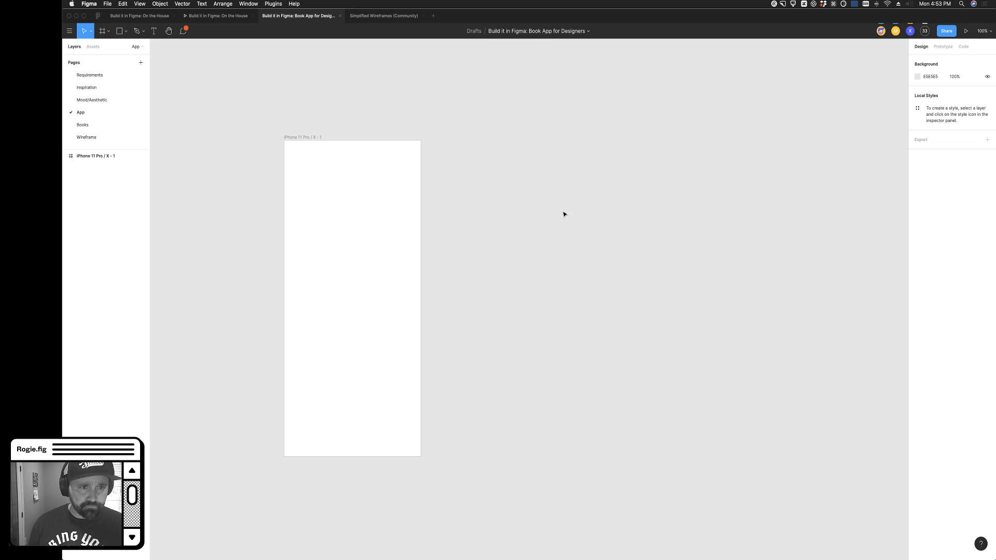
{"action": "left_click", "coordinate": [302, 137]}
{"action": "scroll", "coordinate": [378, 154], "scroll_direction": "right", "scroll_amount": 1}
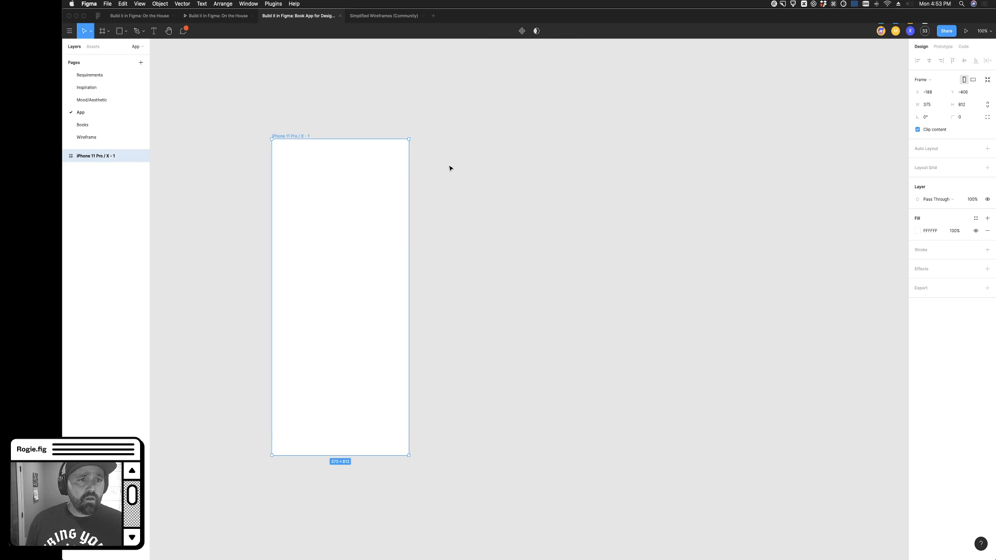
{"action": "left_click", "coordinate": [422, 171]}
{"action": "scroll", "coordinate": [314, 203], "scroll_direction": "left", "scroll_amount": 4}
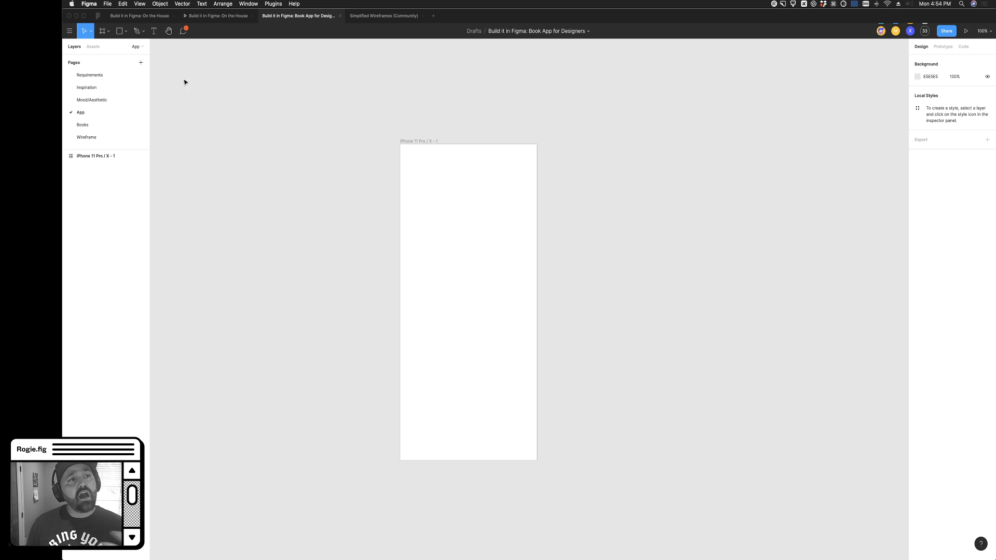
Search the Figma Community by the UI kit publisher's first name
{"action": "left_click", "coordinate": [97, 17]}
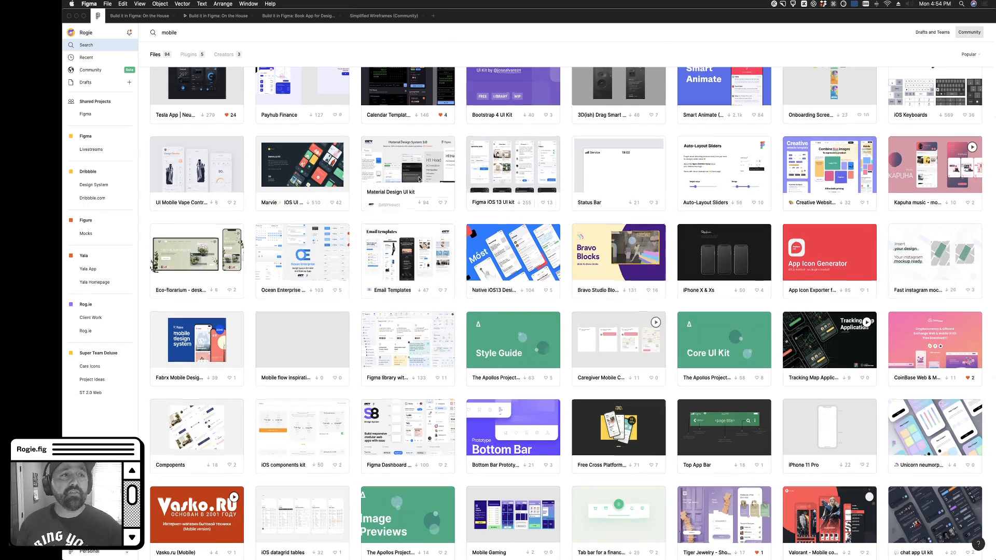
{"action": "scroll", "coordinate": [278, 107], "scroll_direction": "up", "scroll_amount": 5}
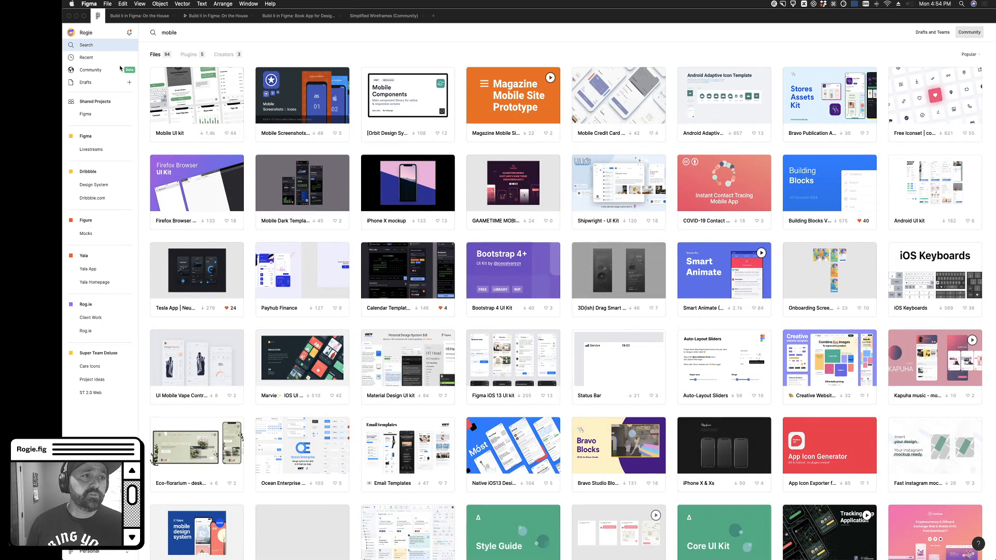
{"action": "left_click", "coordinate": [93, 69]}
{"action": "left_click", "coordinate": [571, 34]}
{"action": "type", "text": "r"}
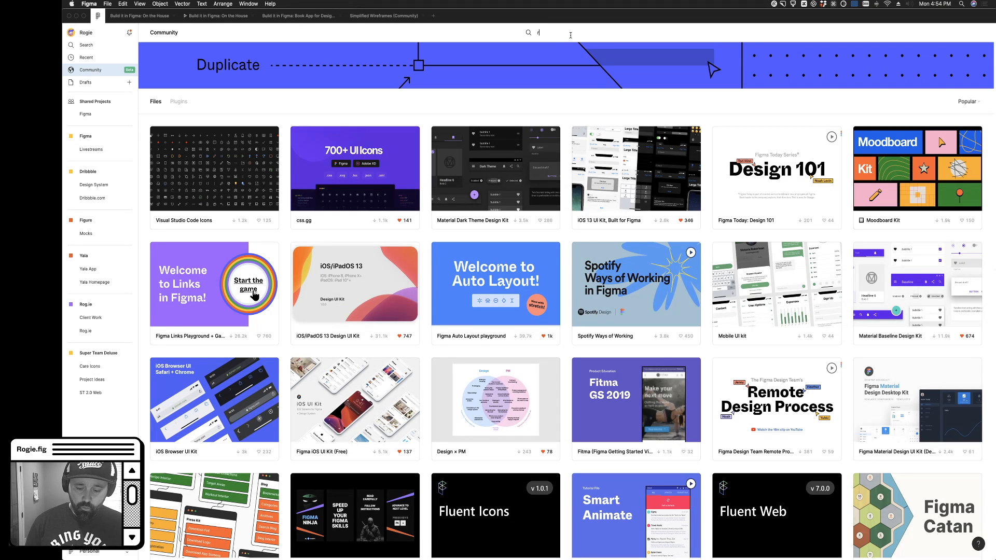
{"action": "type", "text": "sum"}
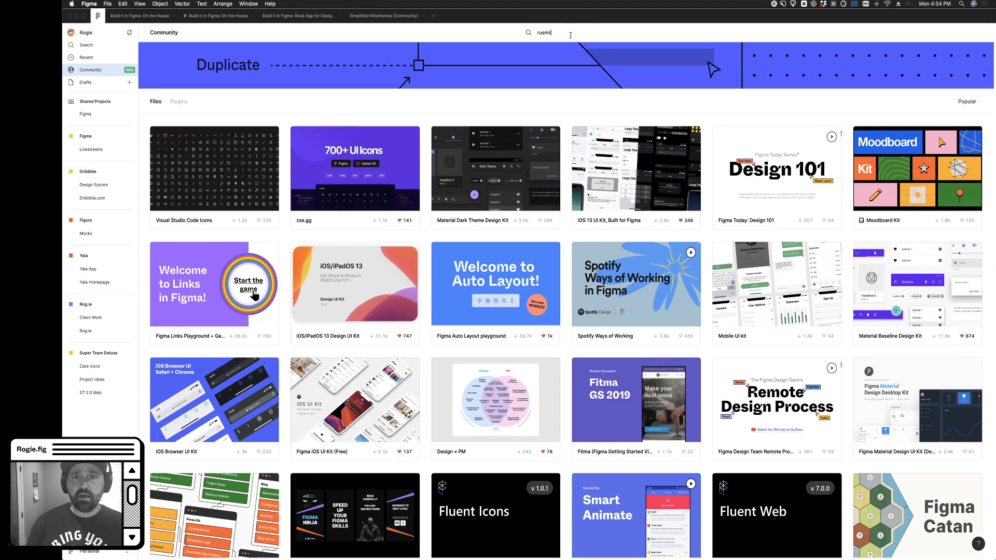
{"action": "type", "text": "it"}
{"action": "key", "text": "Return"}
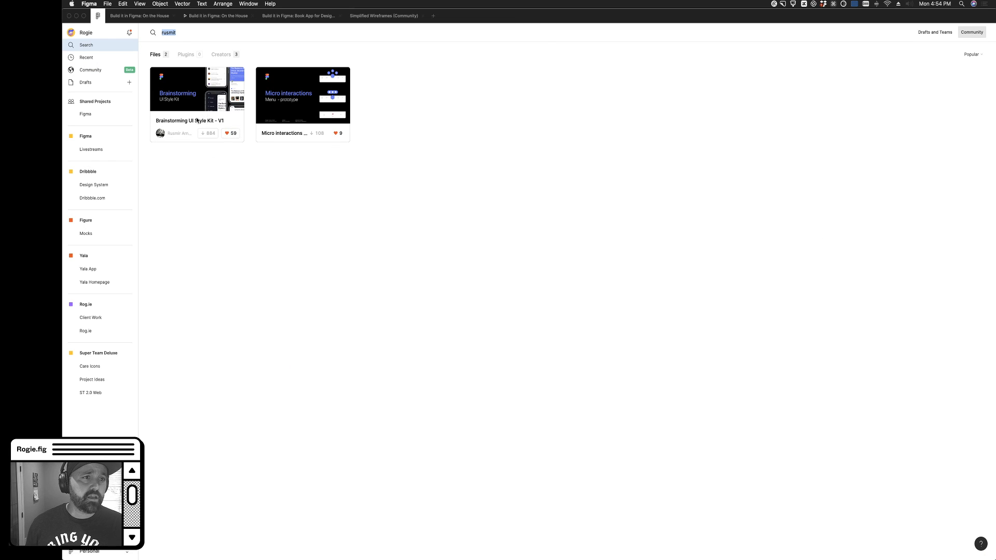
Open Brainstorming UI Style Kit - V1 from its publisher's profile and copy the link to it
{"action": "left_click", "coordinate": [173, 134]}
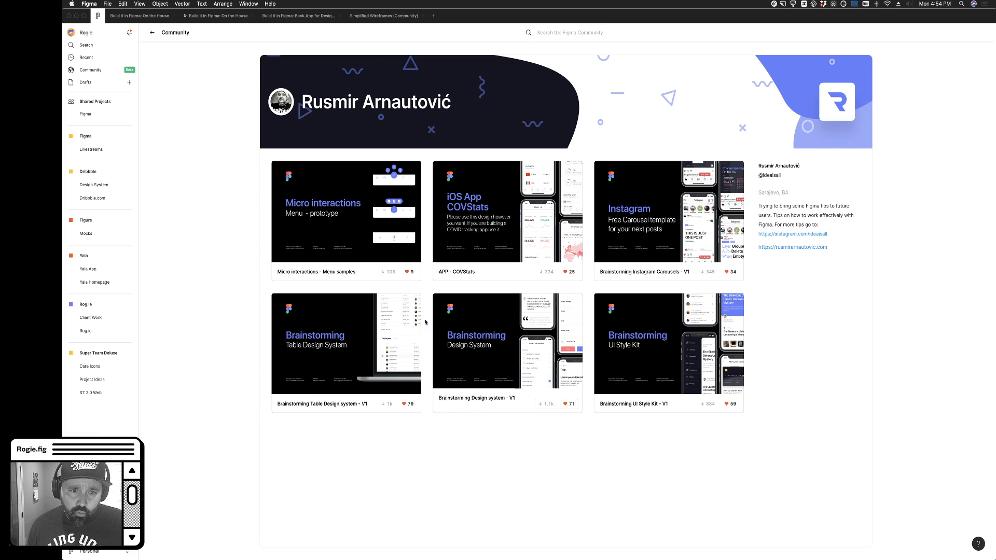
{"action": "left_click", "coordinate": [629, 372]}
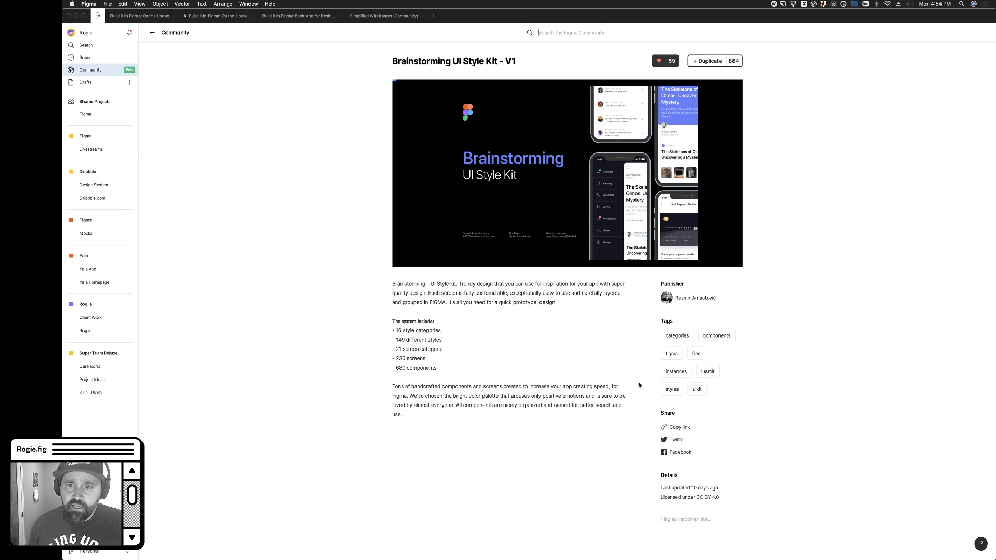
{"action": "left_click", "coordinate": [680, 427]}
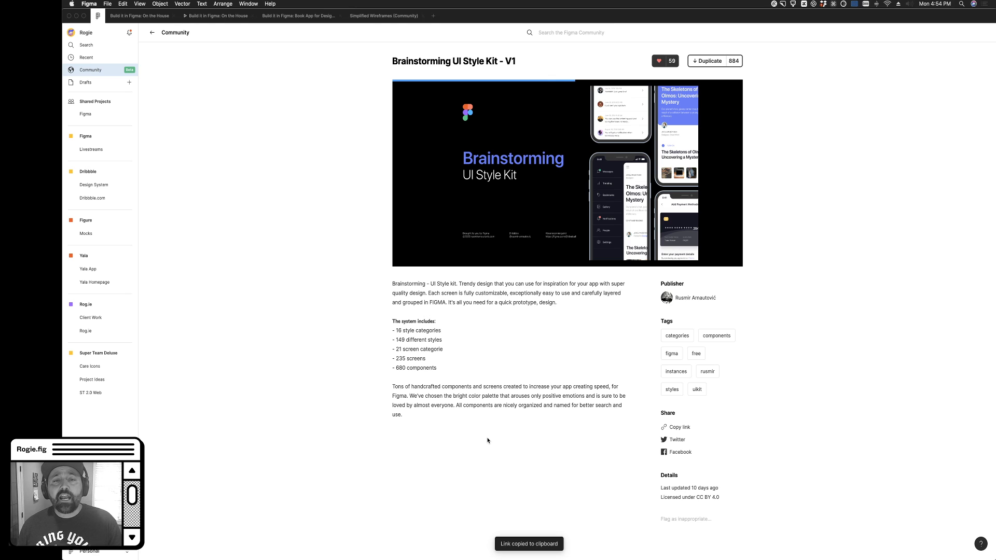
Look through the list of pages in the Brainstorming UI Style Kit preview, then close the list
{"action": "left_click_drag", "start_coordinate": [412, 284], "coordinate": [488, 441]}
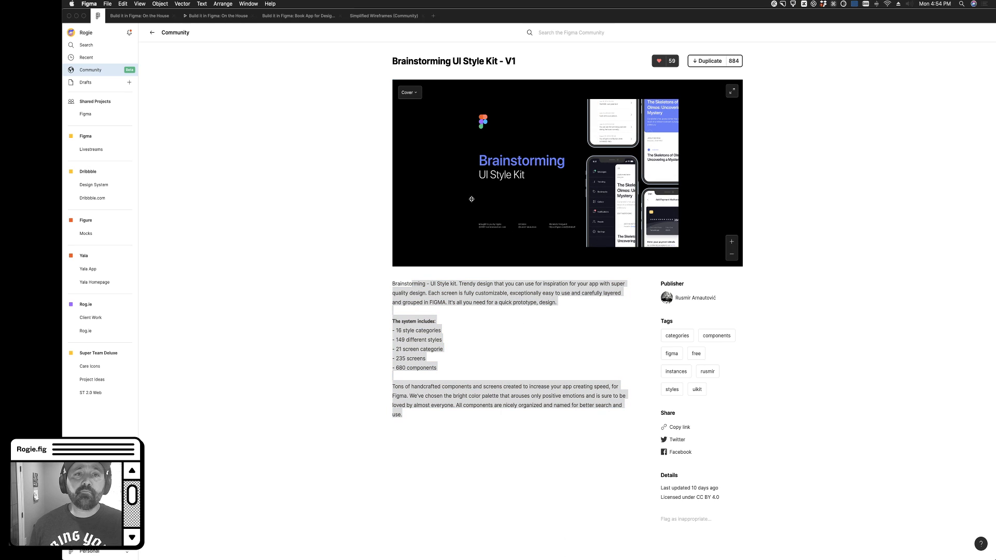
{"action": "left_click", "coordinate": [407, 93]}
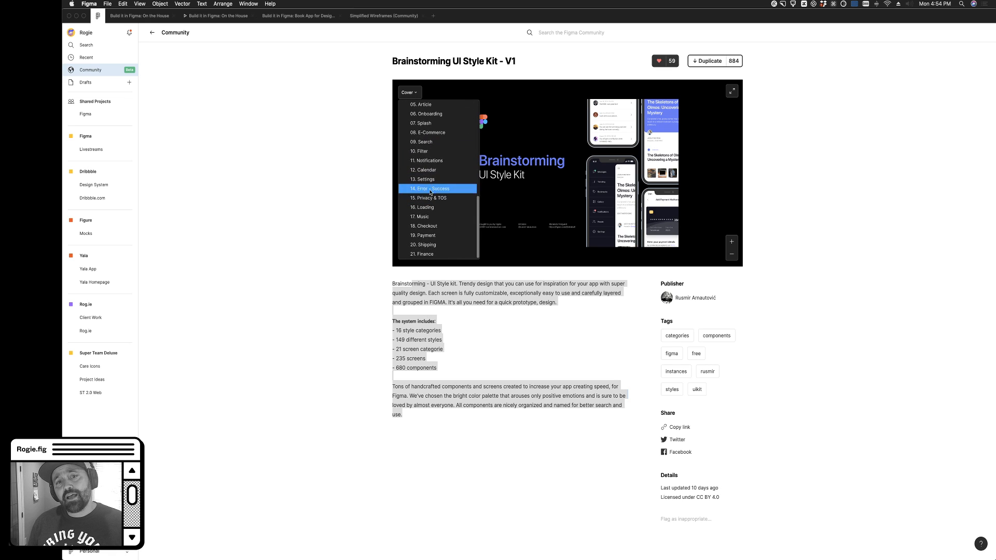
{"action": "scroll", "coordinate": [435, 152], "scroll_direction": "down", "scroll_amount": 10}
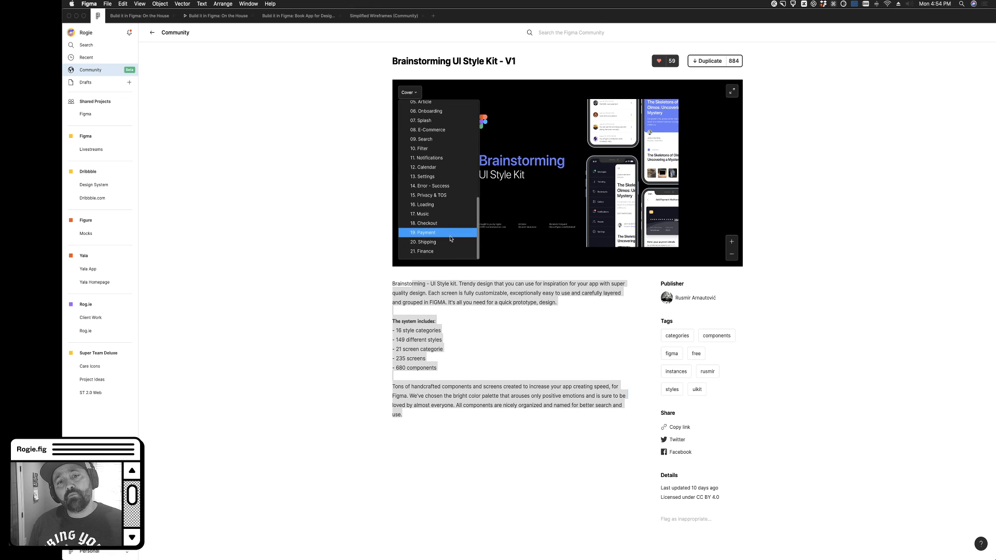
{"action": "left_click", "coordinate": [354, 143]}
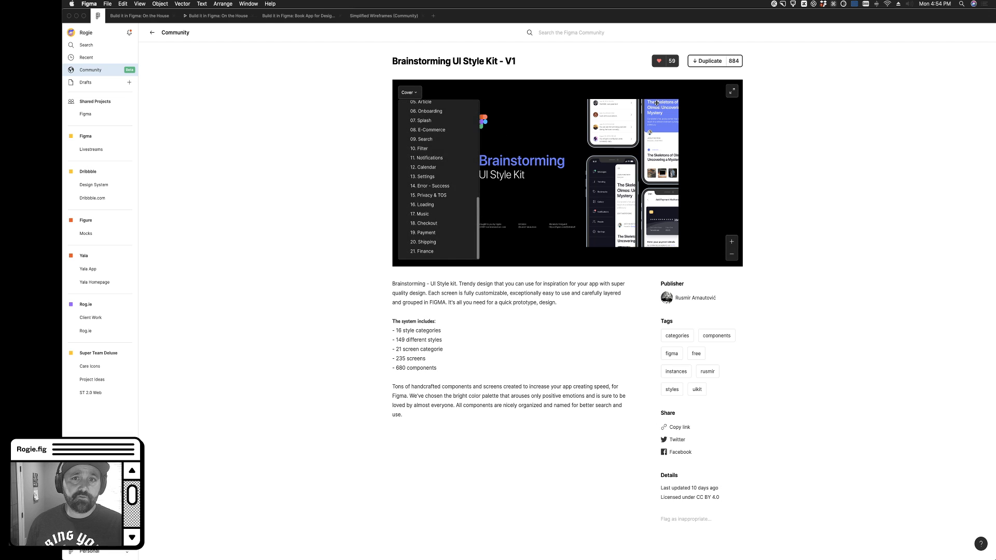
Open the recently viewed Brainstorming UI Style Kit - V1 file and examine the icon sets on its 04. Icons page
{"action": "left_click", "coordinate": [97, 57]}
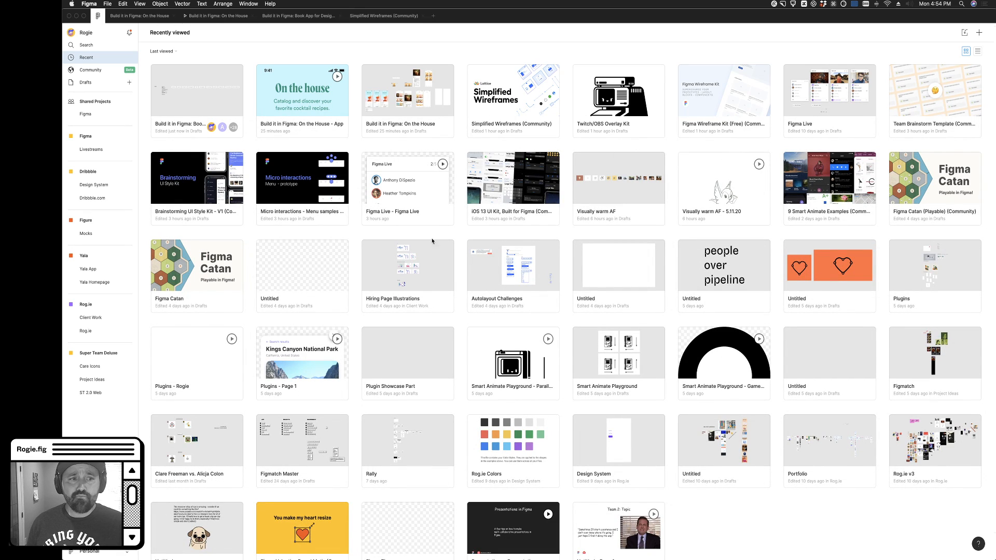
{"action": "double_click", "coordinate": [210, 225]}
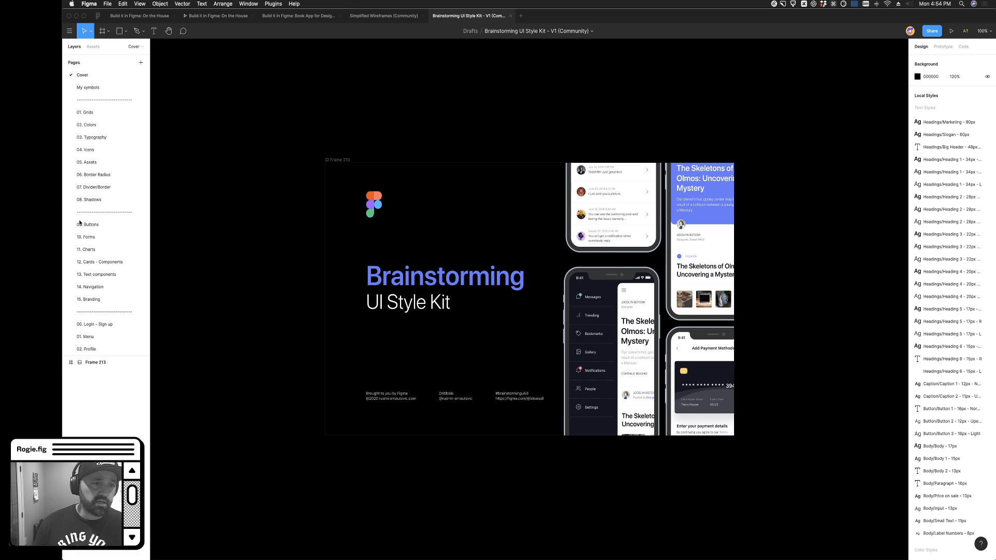
{"action": "left_click", "coordinate": [94, 150]}
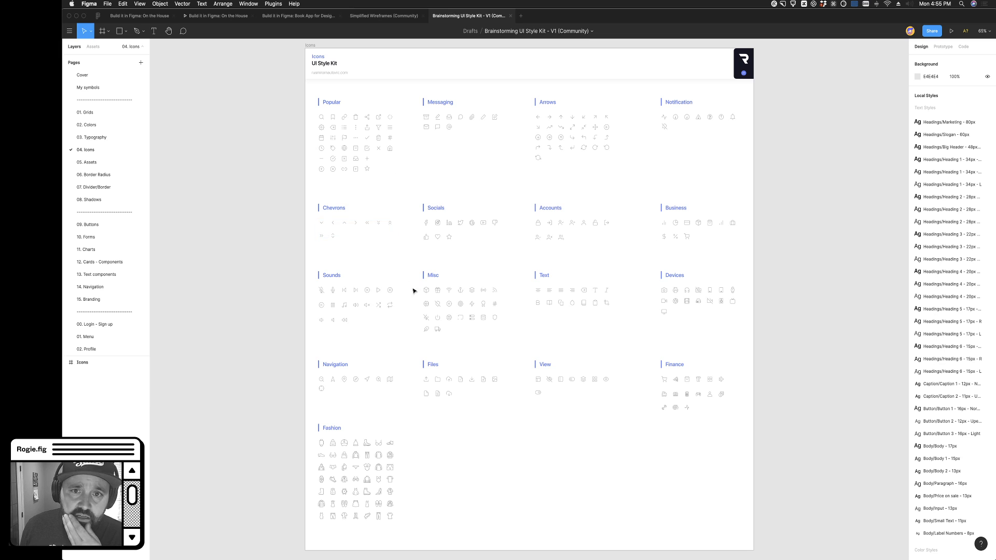
{"action": "scroll", "coordinate": [404, 244], "scroll_direction": "down", "scroll_amount": 4}
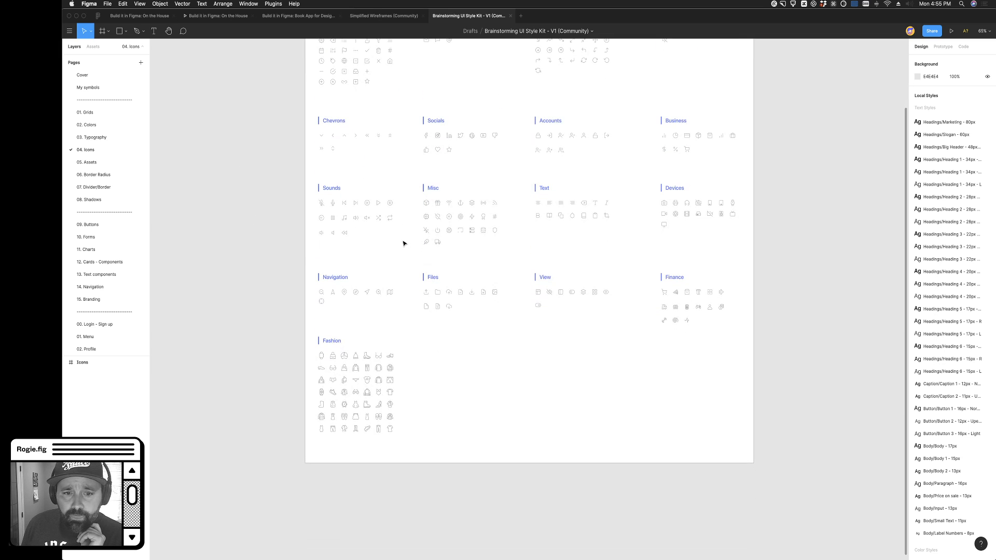
{"action": "scroll", "coordinate": [398, 305], "scroll_direction": "up", "scroll_amount": 5}
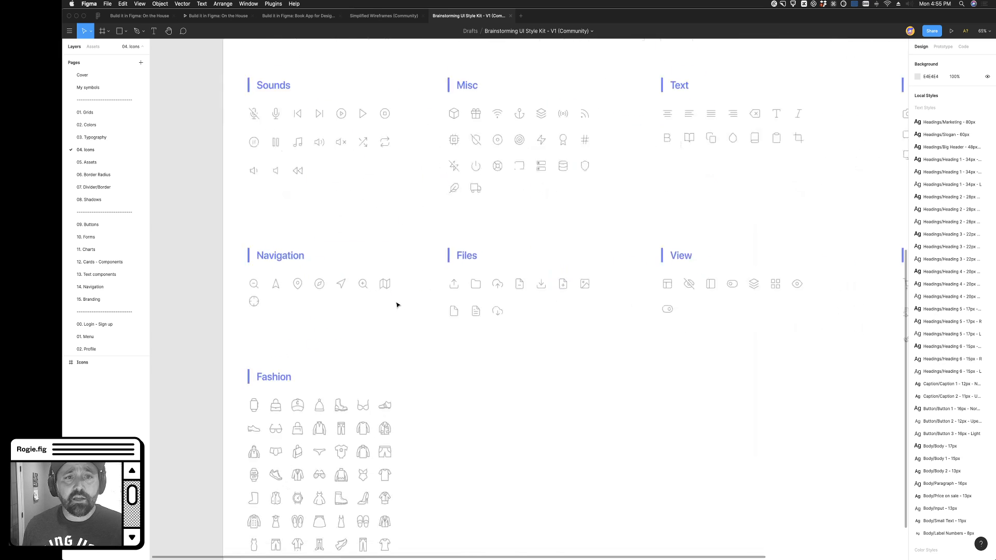
Look over the icon sets on the 04. Icons page and examine the down chevron's icon frame in the Chevrons set
{"action": "scroll", "coordinate": [397, 305], "scroll_direction": "up", "scroll_amount": 10}
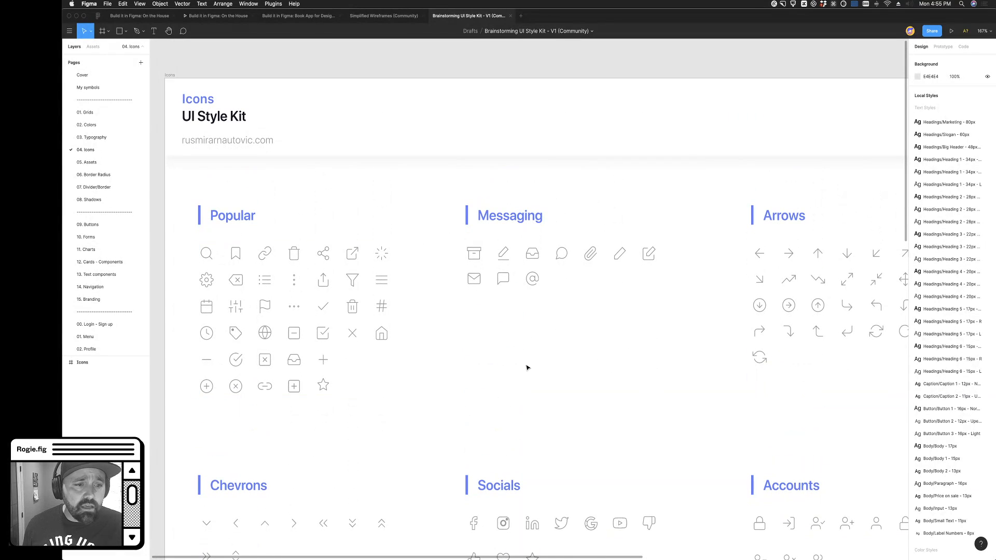
{"action": "scroll", "coordinate": [321, 351], "scroll_direction": "left", "scroll_amount": 4}
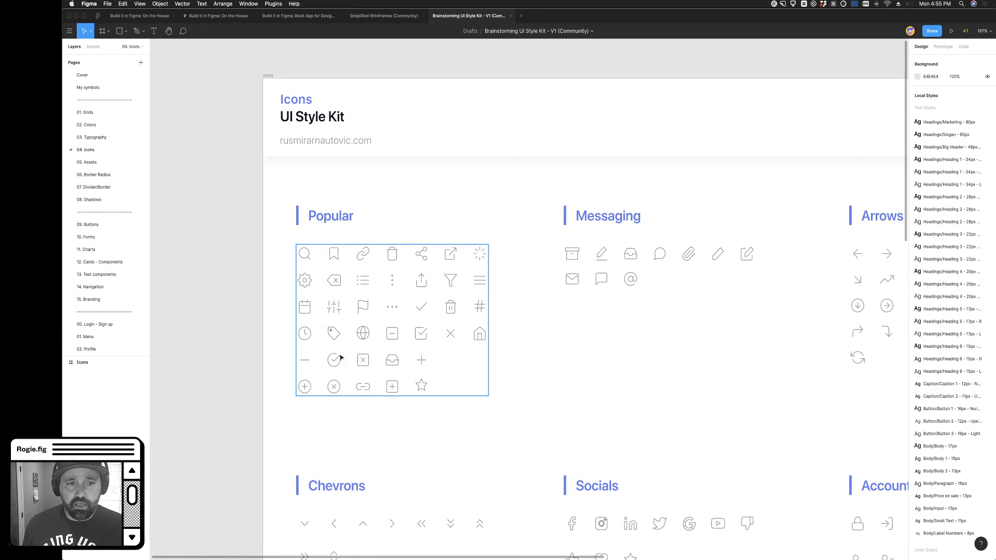
{"action": "scroll", "coordinate": [539, 380], "scroll_direction": "down", "scroll_amount": 5}
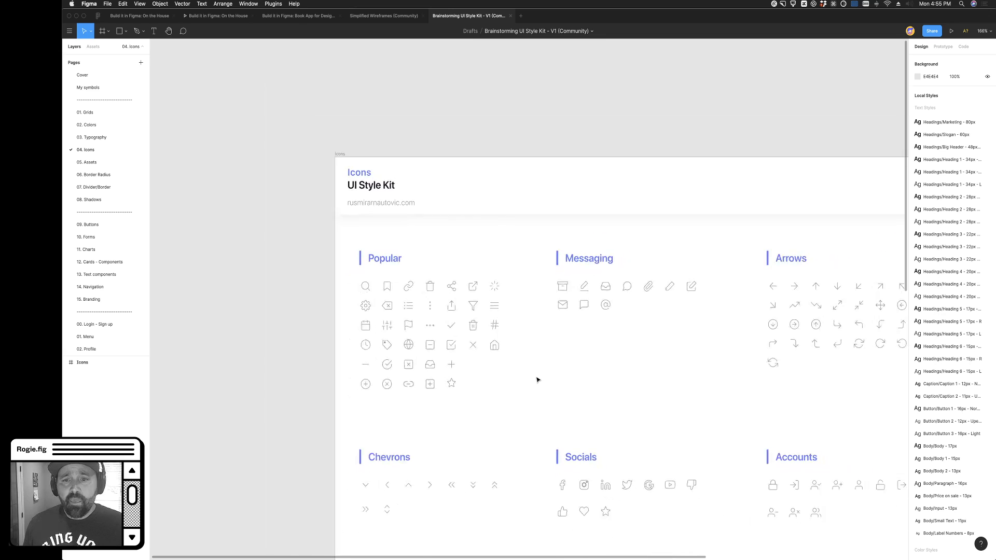
{"action": "scroll", "coordinate": [538, 379], "scroll_direction": "down", "scroll_amount": 5}
{"action": "scroll", "coordinate": [498, 371], "scroll_direction": "right", "scroll_amount": 4}
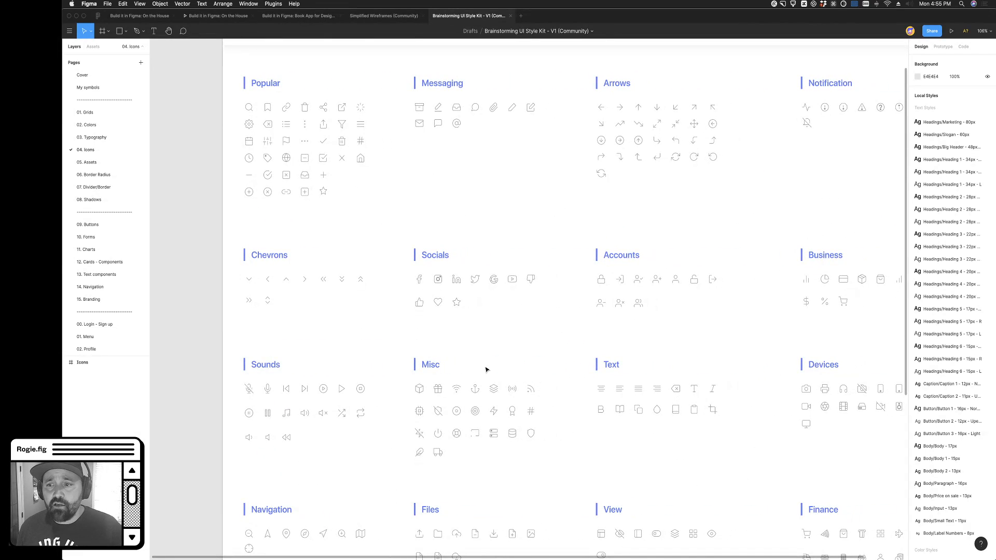
{"action": "scroll", "coordinate": [486, 369], "scroll_direction": "right", "scroll_amount": 6}
{"action": "scroll", "coordinate": [484, 368], "scroll_direction": "left", "scroll_amount": 13}
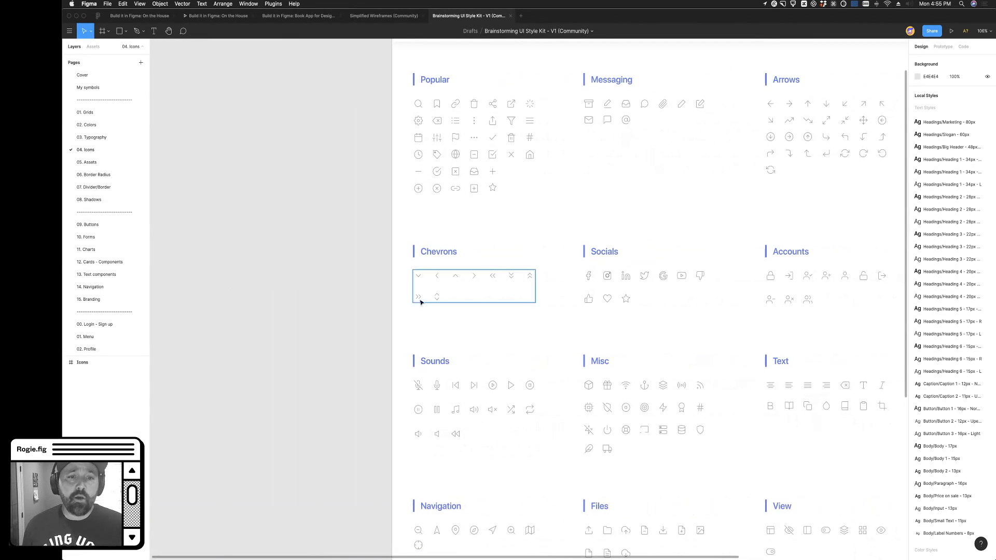
{"action": "double_click", "coordinate": [420, 281]}
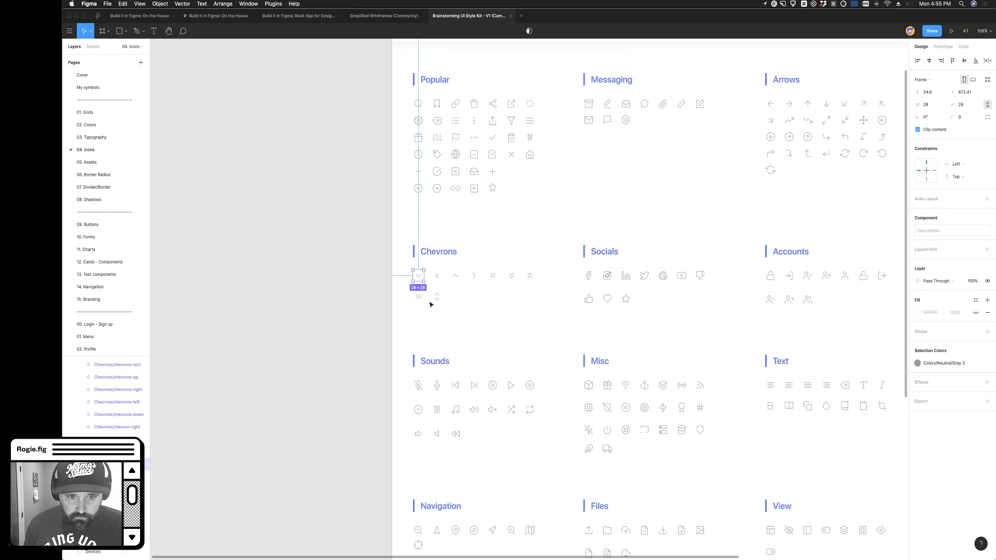
{"action": "left_click", "coordinate": [176, 107]}
Switch to the Build it in Figma: On the House file and copy the Icon/Heart component from its Components page
{"action": "left_click", "coordinate": [142, 16]}
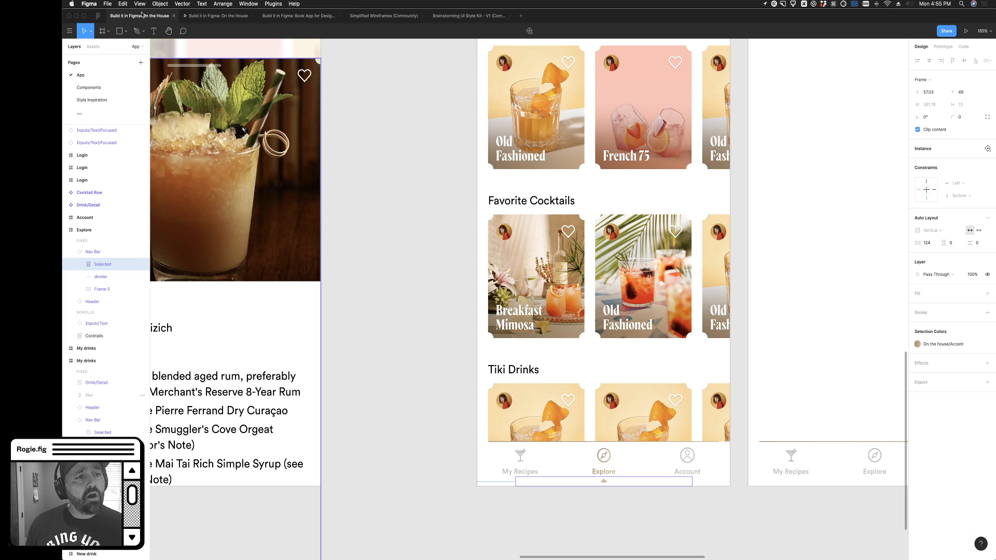
{"action": "scroll", "coordinate": [388, 187], "scroll_direction": "left", "scroll_amount": 3}
{"action": "scroll", "coordinate": [259, 167], "scroll_direction": "down", "scroll_amount": 5}
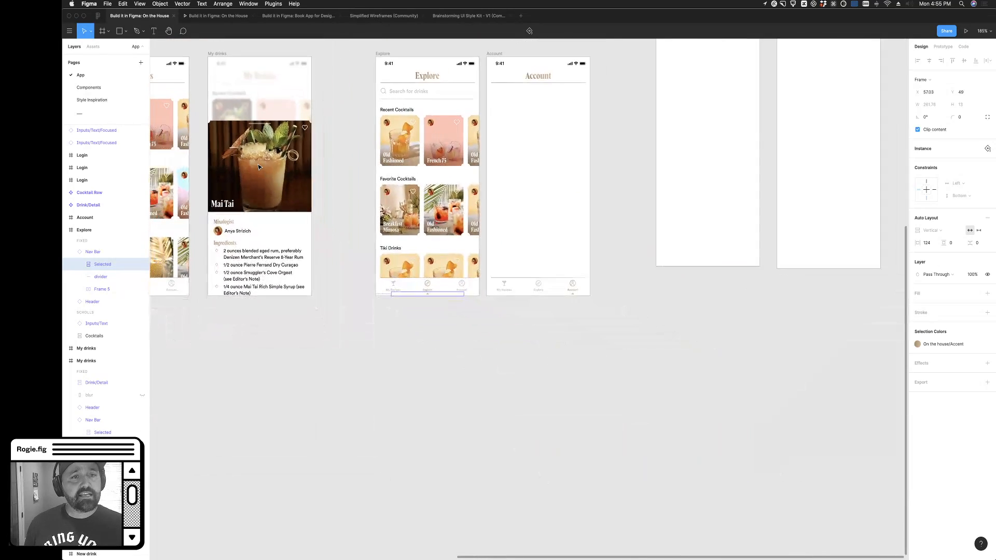
{"action": "scroll", "coordinate": [259, 167], "scroll_direction": "left", "scroll_amount": 4}
{"action": "scroll", "coordinate": [259, 167], "scroll_direction": "up", "scroll_amount": 3}
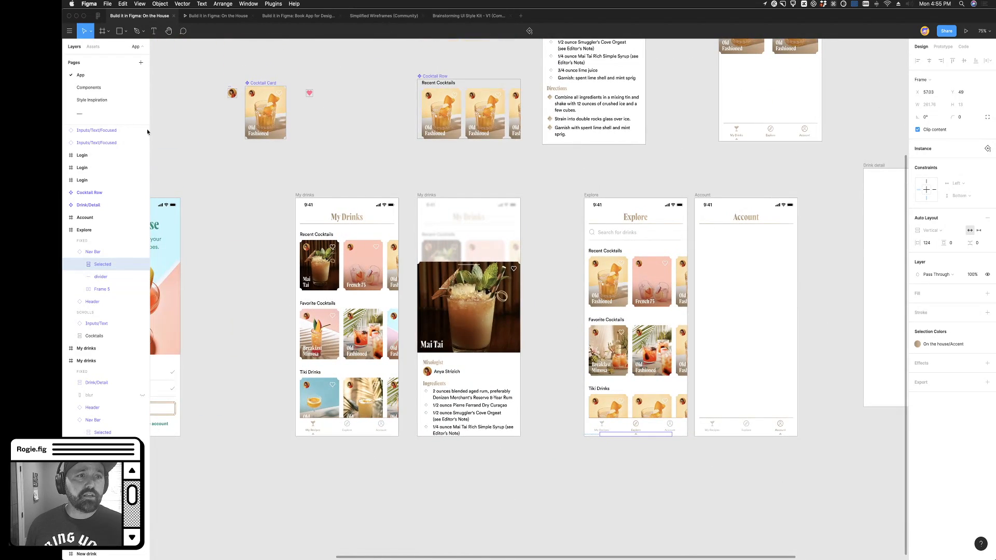
{"action": "left_click", "coordinate": [112, 87]}
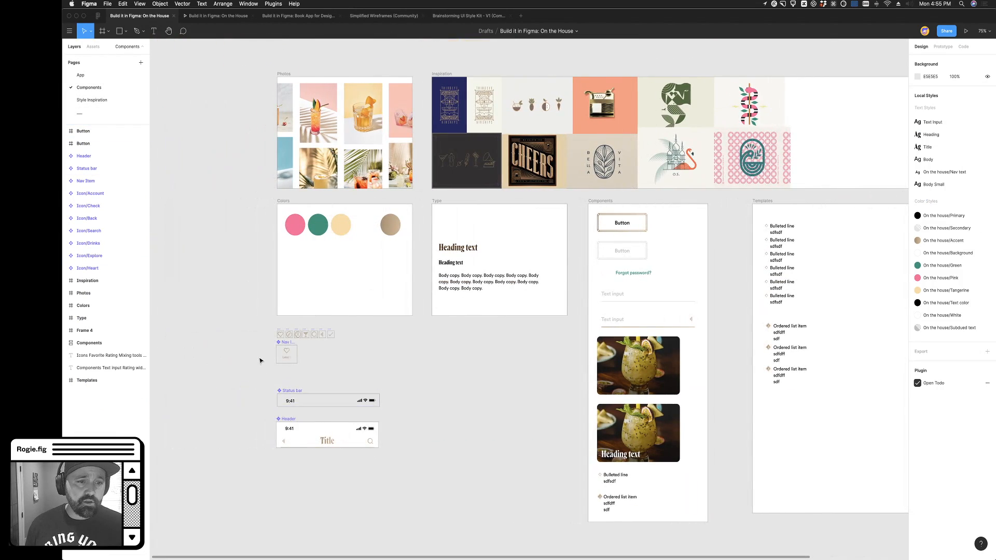
{"action": "scroll", "coordinate": [263, 358], "scroll_direction": "up", "scroll_amount": 6}
{"action": "left_click", "coordinate": [343, 256]}
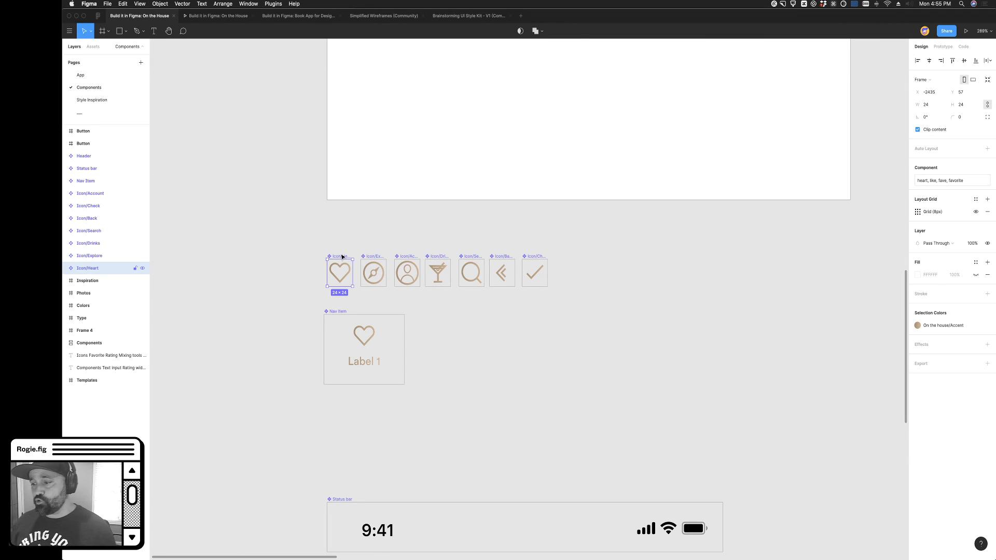
{"action": "left_click", "coordinate": [361, 247]}
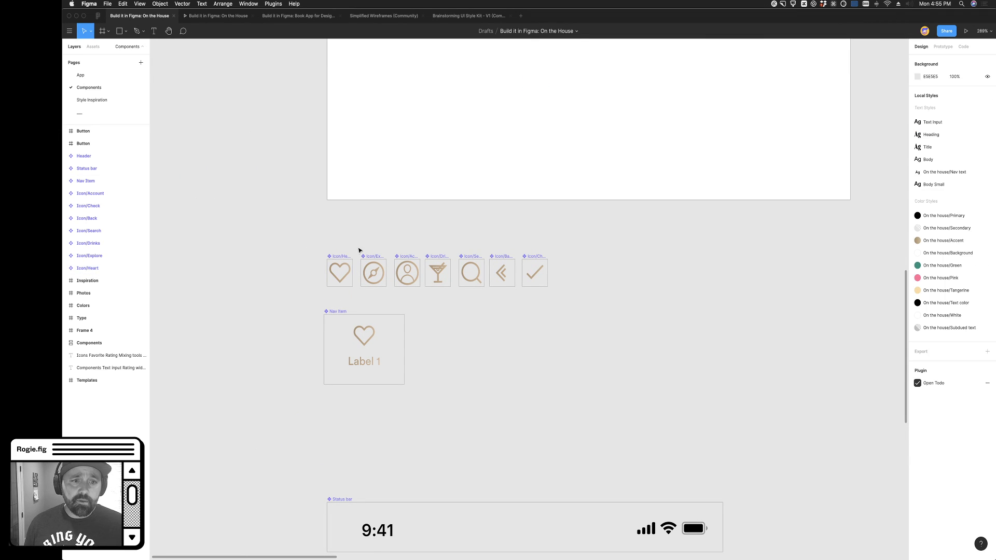
{"action": "left_click", "coordinate": [338, 259]}
{"action": "key", "text": "super+c"}
{"action": "left_click", "coordinate": [340, 81]}
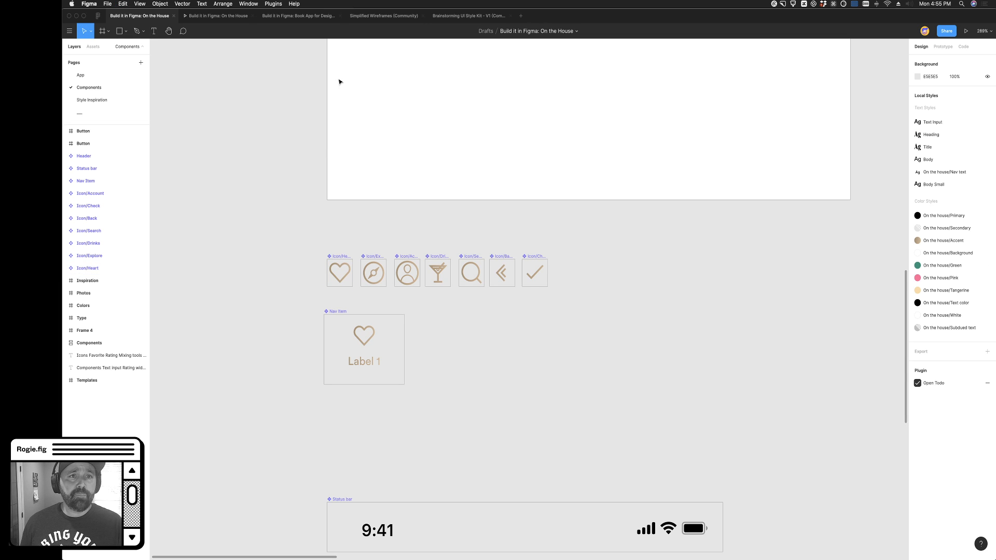
Paste Icon/Heart into the Book App for Designers file, place it beside the empty iPhone frame, and make its FFFFFF fill visible
{"action": "left_click", "coordinate": [218, 15]}
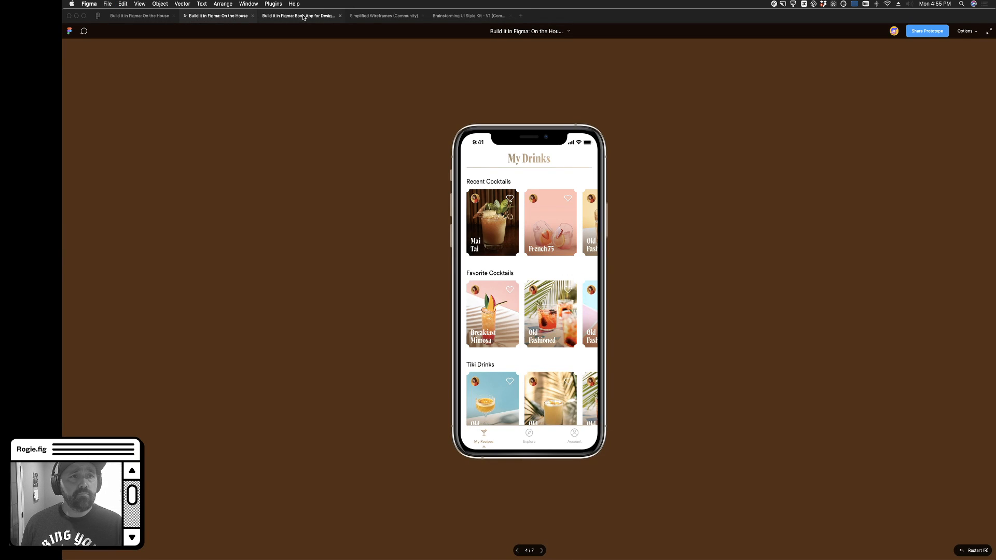
{"action": "left_click", "coordinate": [298, 16]}
{"action": "scroll", "coordinate": [336, 134], "scroll_direction": "left", "scroll_amount": 3}
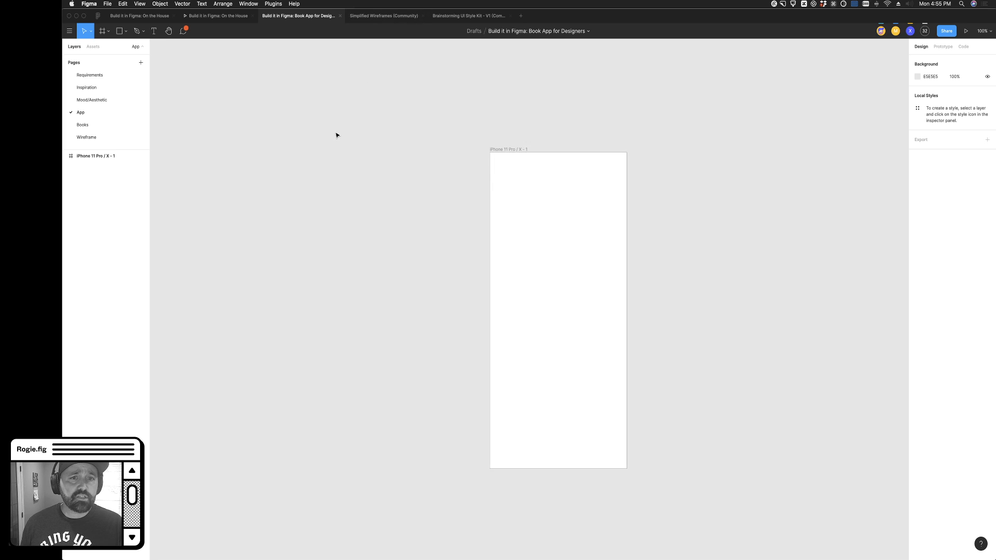
{"action": "scroll", "coordinate": [360, 156], "scroll_direction": "up", "scroll_amount": 5}
{"action": "key", "text": "super+v"}
{"action": "left_click", "coordinate": [534, 262]}
{"action": "mouse_move", "coordinate": [529, 297]}
{"action": "left_mouse_down"}
{"action": "mouse_move", "coordinate": [406, 161]}
{"action": "mouse_move", "coordinate": [418, 149]}
{"action": "left_mouse_up"}
{"action": "left_click", "coordinate": [976, 274]}
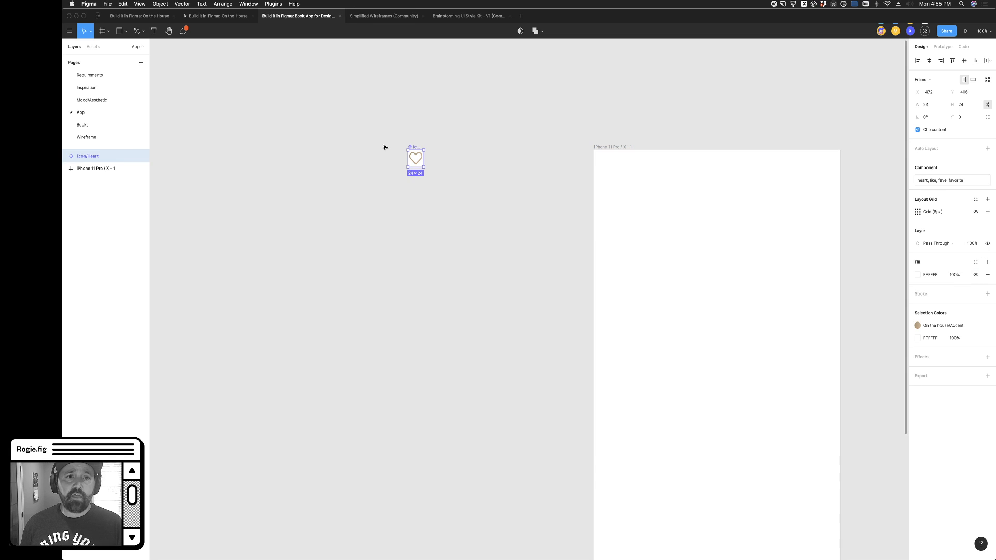
Delete the Rectangle and Vector 1 (Stroke) layers inside the Icon/Heart component, leaving an empty icon frame
{"action": "key", "text": "shift+2"}
{"action": "double_click", "coordinate": [558, 270]}
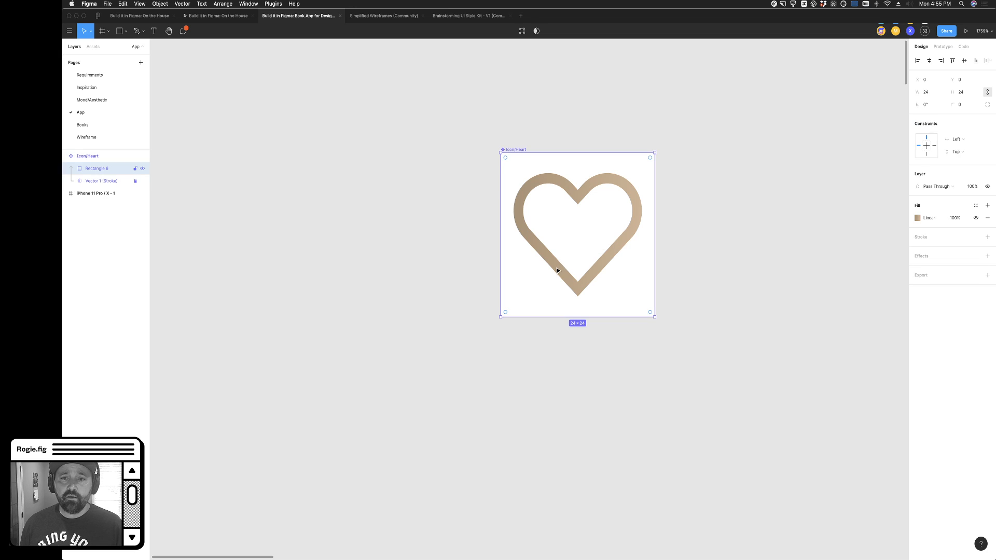
{"action": "left_click", "coordinate": [101, 180]}
{"action": "left_click", "coordinate": [106, 169], "text": "shift"}
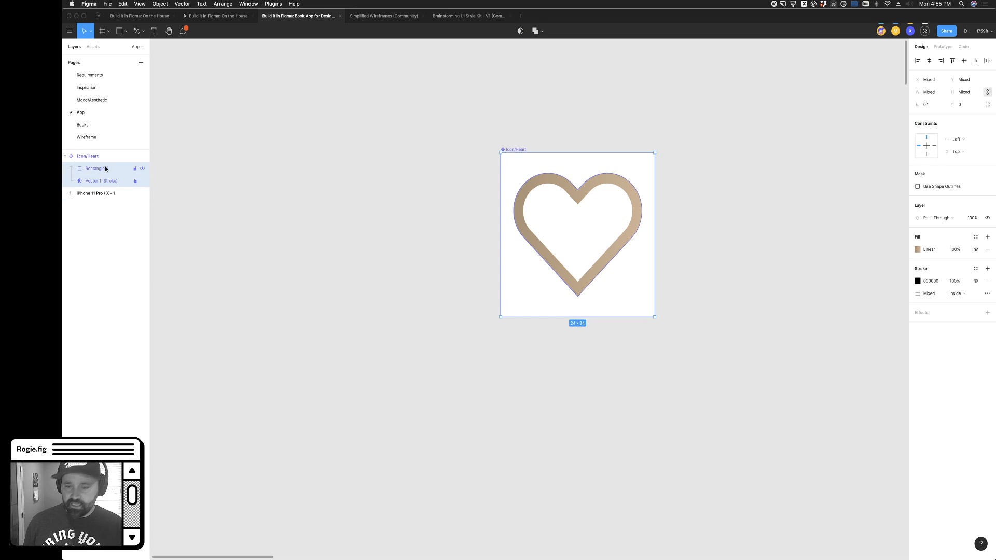
{"action": "key", "text": "Delete"}
Rename the emptied icon component Icon/Feed
{"action": "left_click", "coordinate": [137, 153]}
{"action": "key", "text": "super+r"}
{"action": "double_click", "coordinate": [95, 160]}
{"action": "type", "text": "B"}
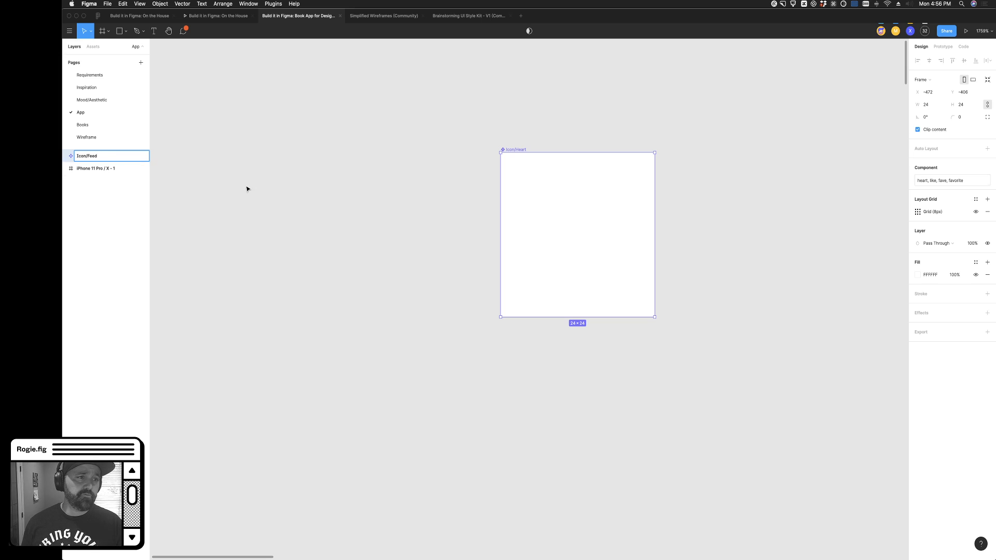
{"action": "type", "text": "eed"}
{"action": "key", "text": "Return"}
Duplicate Icon/Feed beside the original with a 4 px gap, detach the copy and turn it into its own component
{"action": "scroll", "coordinate": [269, 180], "scroll_direction": "right", "scroll_amount": 5}
{"action": "left_click_drag", "start_coordinate": [327, 150], "coordinate": [510, 152]}
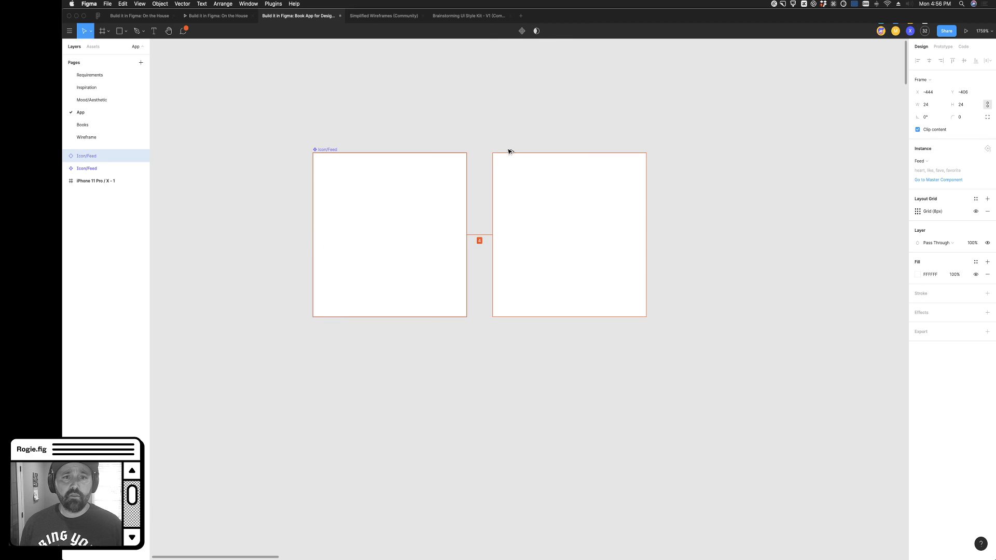
{"action": "right_click", "coordinate": [531, 197]}
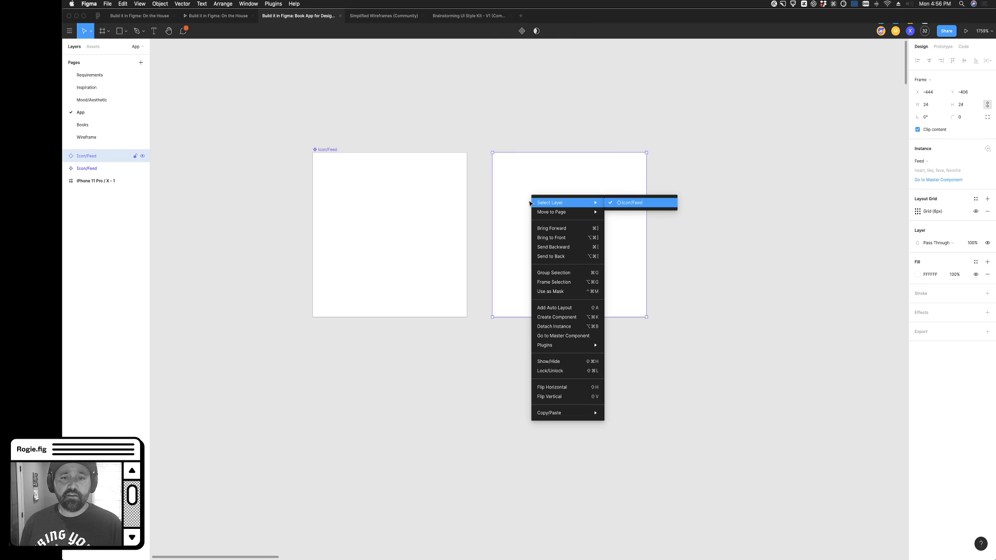
{"action": "left_click", "coordinate": [555, 327]}
{"action": "left_click", "coordinate": [522, 31]}
Rename the duplicated icon component Icon/Books
{"action": "key", "text": "super+r"}
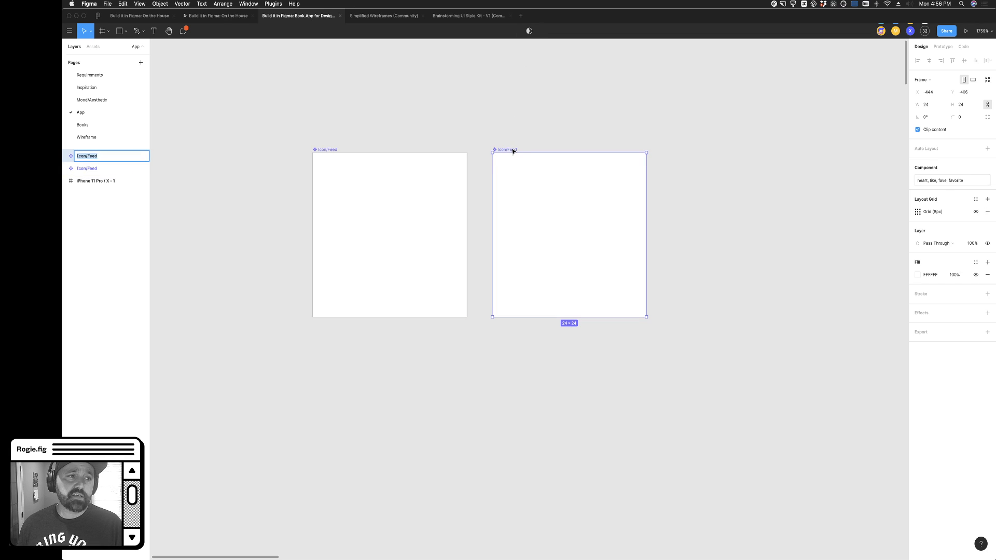
{"action": "double_click", "coordinate": [93, 160]}
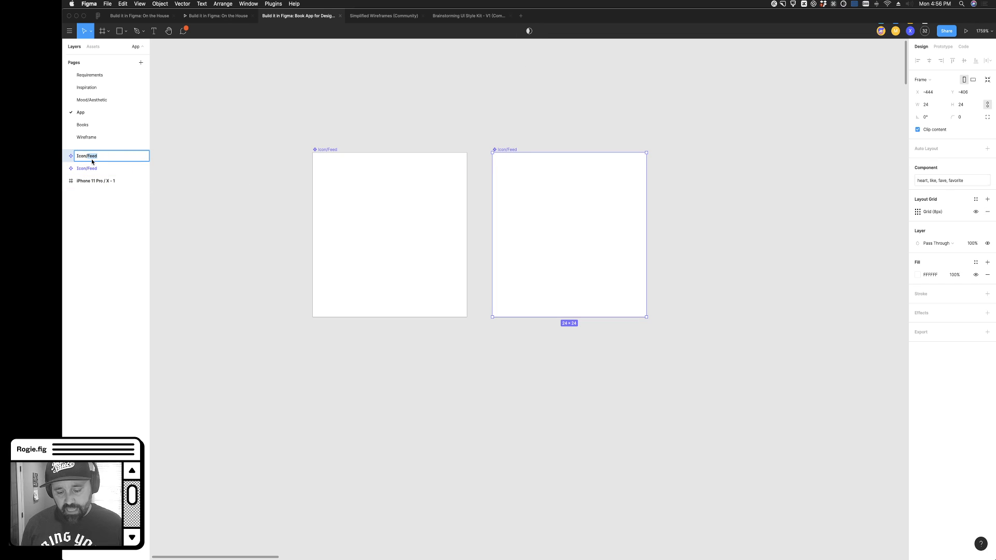
{"action": "type", "text": "Books"}
{"action": "key", "text": "Return"}
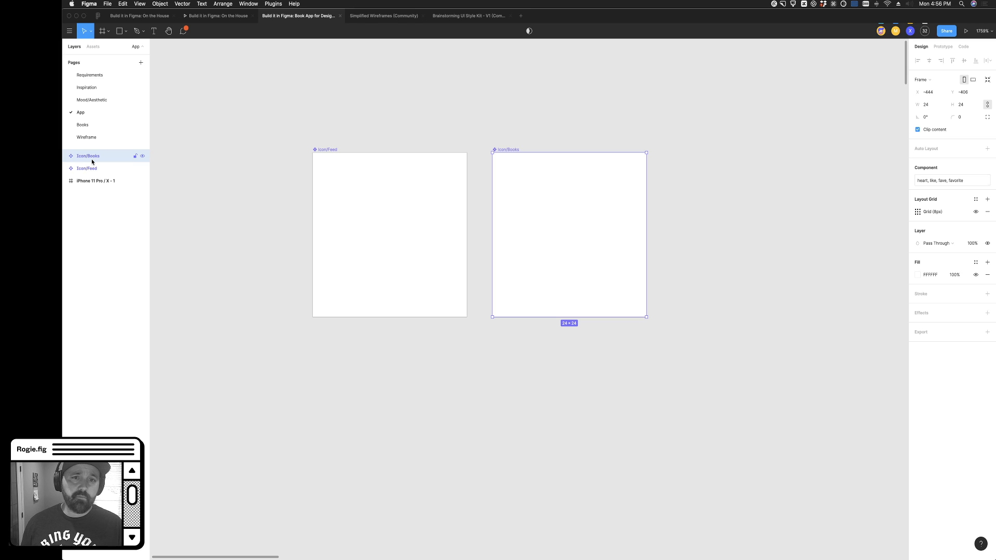
Turn on the layout grids so the Icon/Books and Icon/Feed frames show their 8 px grid
{"action": "scroll", "coordinate": [522, 127], "scroll_direction": "right", "scroll_amount": 2}
{"action": "scroll", "coordinate": [522, 127], "scroll_direction": "up", "scroll_amount": 3}
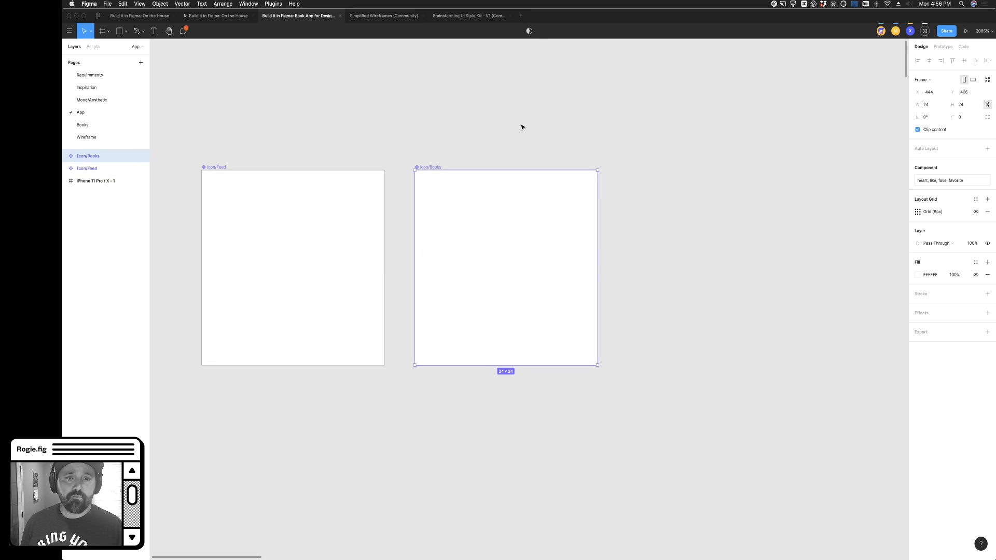
{"action": "scroll", "coordinate": [509, 149], "scroll_direction": "up", "scroll_amount": 3}
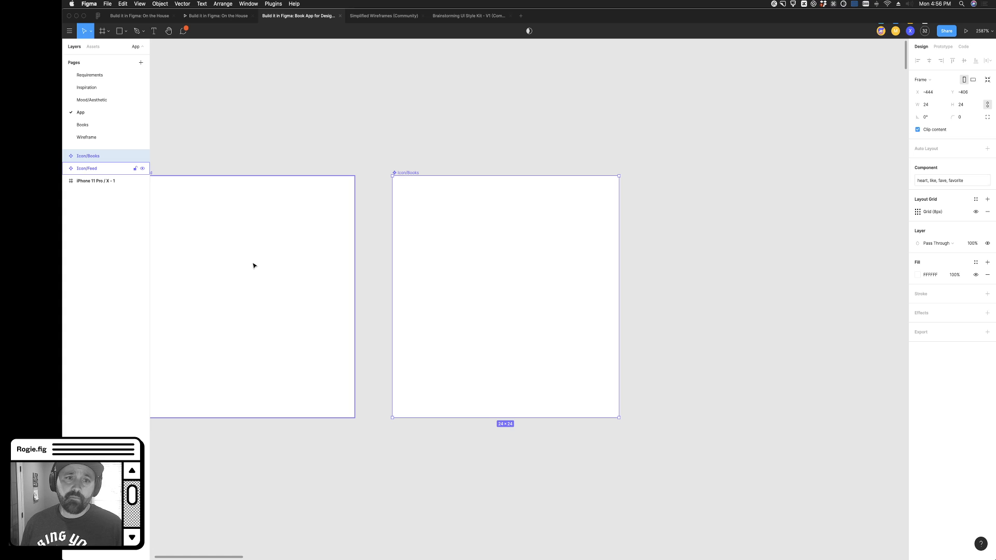
{"action": "scroll", "coordinate": [432, 169], "scroll_direction": "right", "scroll_amount": 1}
{"action": "left_click", "coordinate": [429, 168]}
{"action": "left_click", "coordinate": [400, 174]}
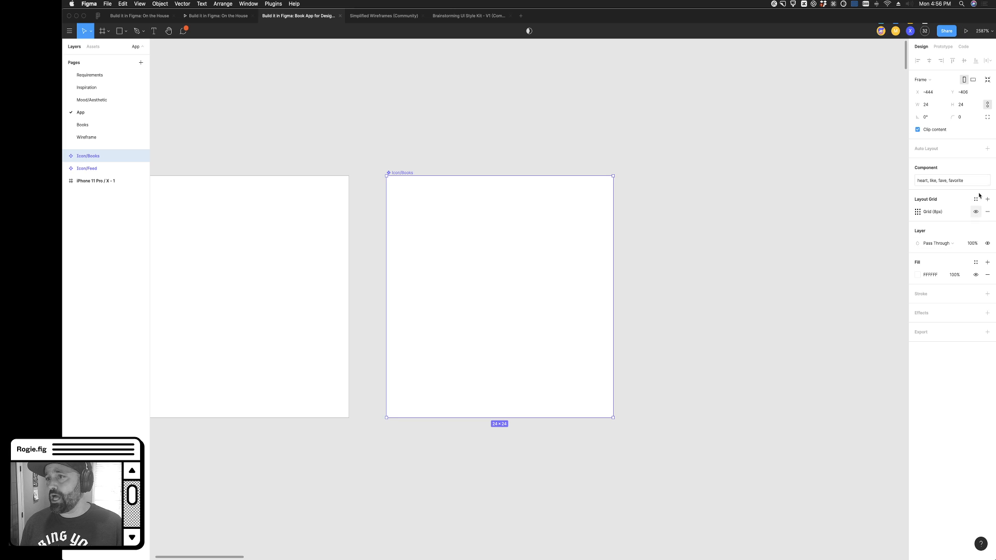
{"action": "left_click", "coordinate": [983, 30]}
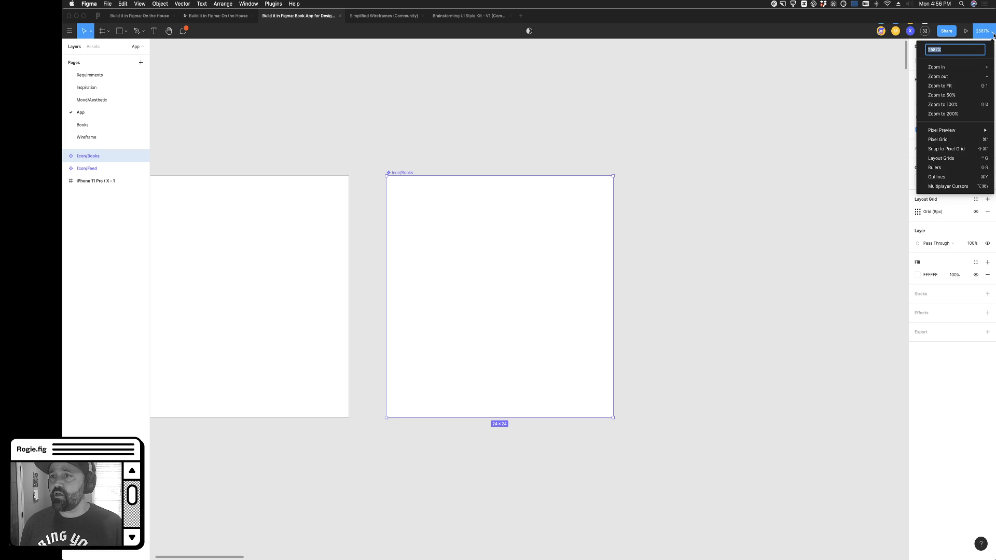
{"action": "left_click", "coordinate": [970, 159]}
{"action": "left_click", "coordinate": [757, 244]}
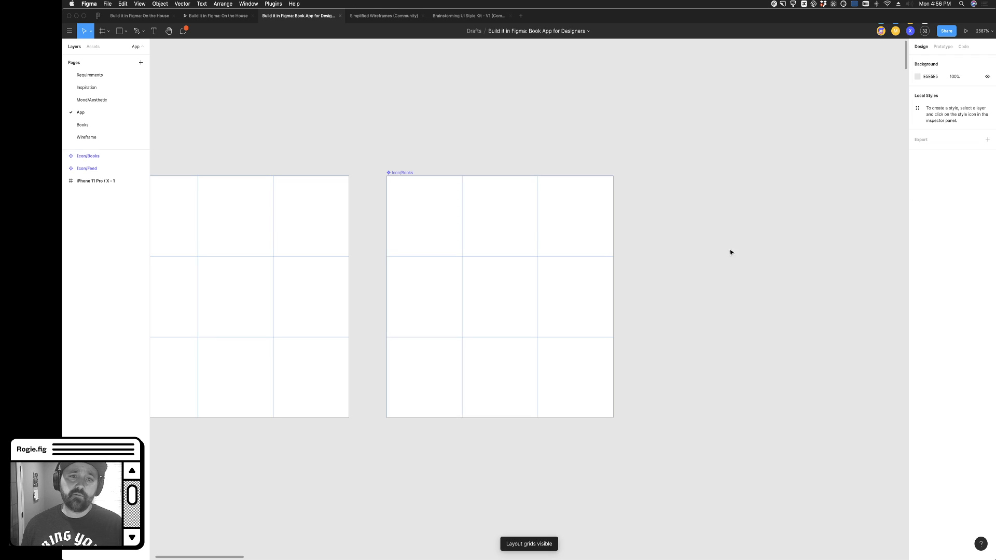
Turn on the pixel grid for drawing the icons
{"action": "scroll", "coordinate": [507, 296], "scroll_direction": "up", "scroll_amount": 5}
{"action": "scroll", "coordinate": [507, 296], "scroll_direction": "down", "scroll_amount": 3}
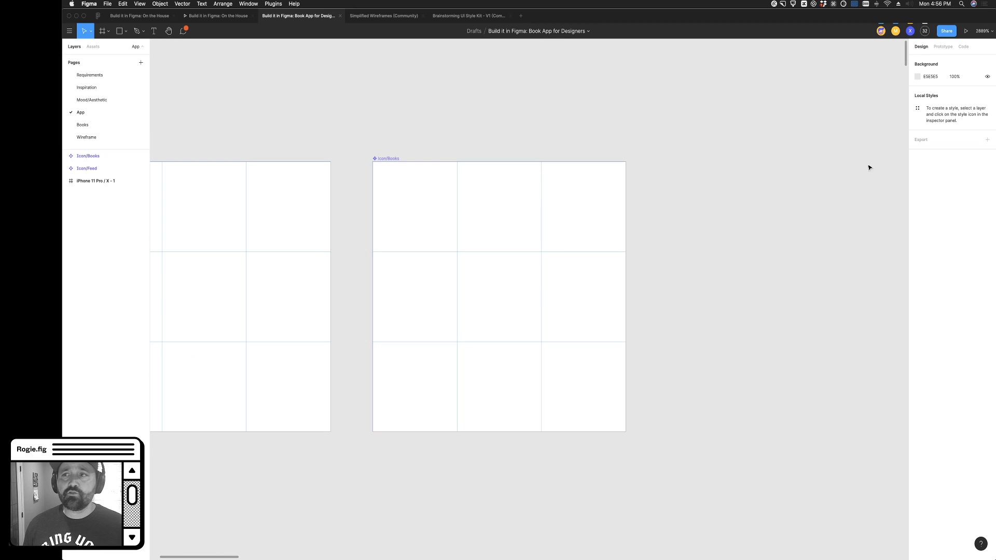
{"action": "left_click", "coordinate": [983, 30]}
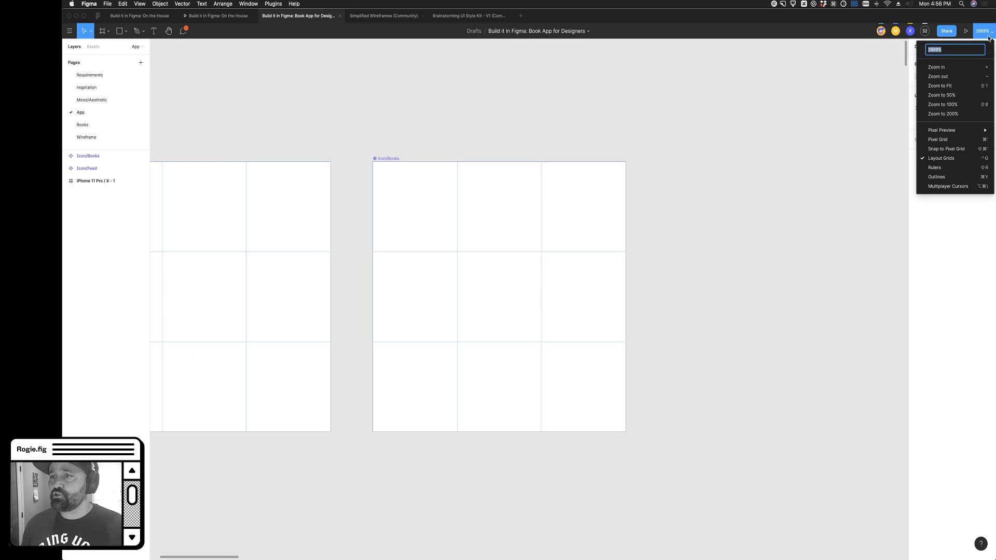
{"action": "left_click", "coordinate": [959, 141]}
Draw a rectangle about 6.9 × 10.7 px inside the Icon/Books frame, slightly left of its centre
{"action": "scroll", "coordinate": [438, 252], "scroll_direction": "up", "scroll_amount": 4}
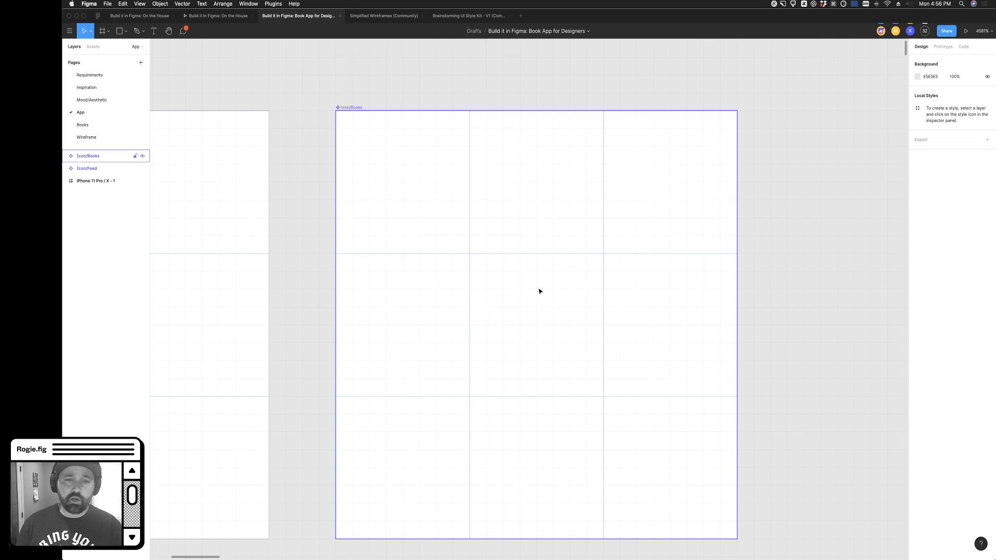
{"action": "scroll", "coordinate": [540, 292], "scroll_direction": "right", "scroll_amount": 2}
{"action": "scroll", "coordinate": [539, 291], "scroll_direction": "down", "scroll_amount": 2}
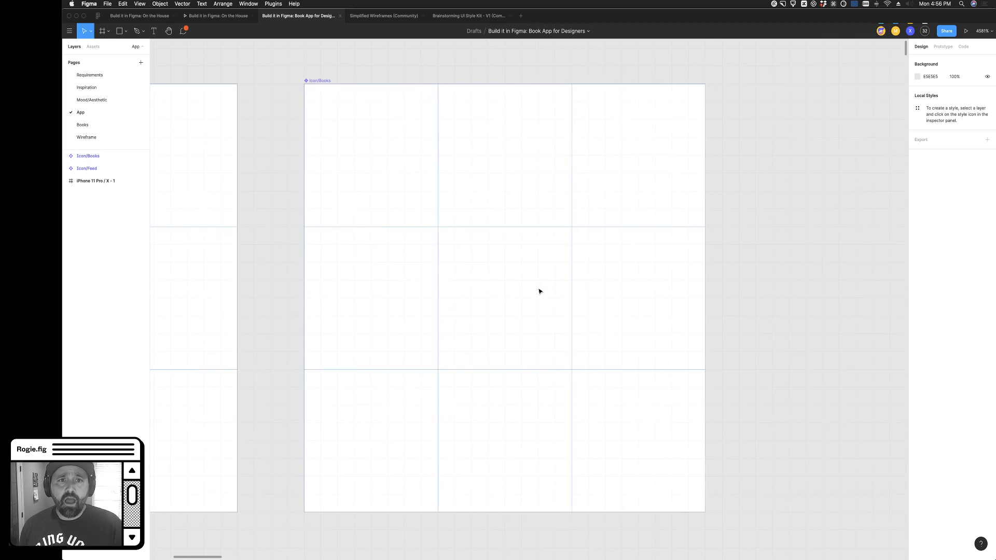
{"action": "left_click", "coordinate": [119, 31]}
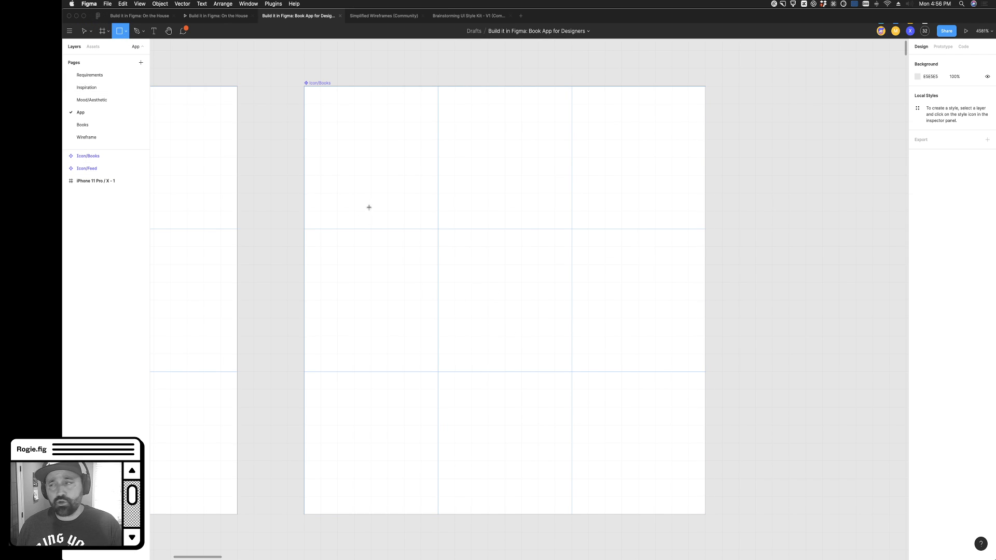
{"action": "mouse_move", "coordinate": [356, 198]}
{"action": "left_mouse_down"}
{"action": "mouse_move", "coordinate": [466, 384]}
{"action": "mouse_move", "coordinate": [491, 403]}
{"action": "mouse_move", "coordinate": [470, 390]}
{"action": "left_mouse_up"}
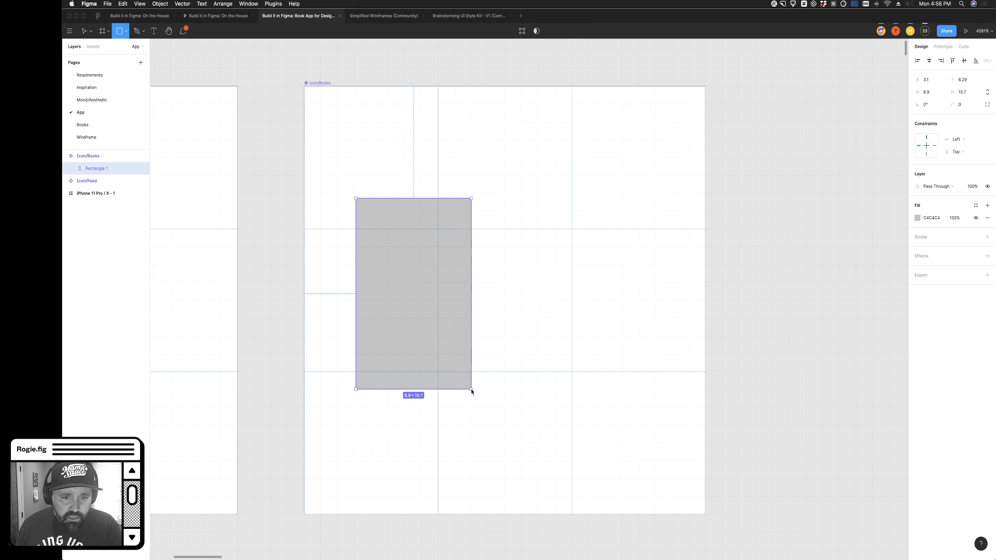
Raise the rectangle's upper edge to Y 6 and enable snapping to the pixel grid
{"action": "left_click_drag", "start_coordinate": [405, 199], "coordinate": [406, 193]}
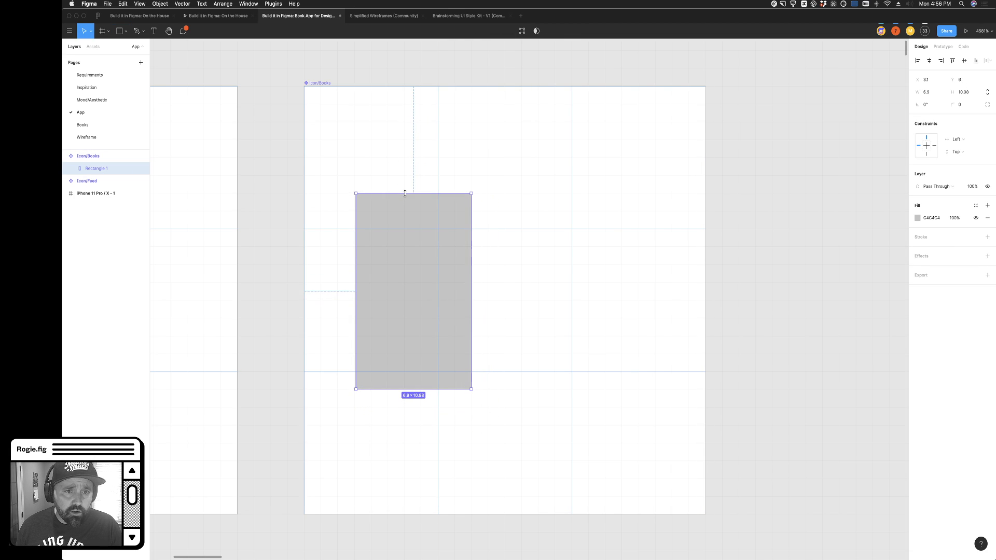
{"action": "left_click", "coordinate": [991, 32]}
{"action": "left_click", "coordinate": [946, 149]}
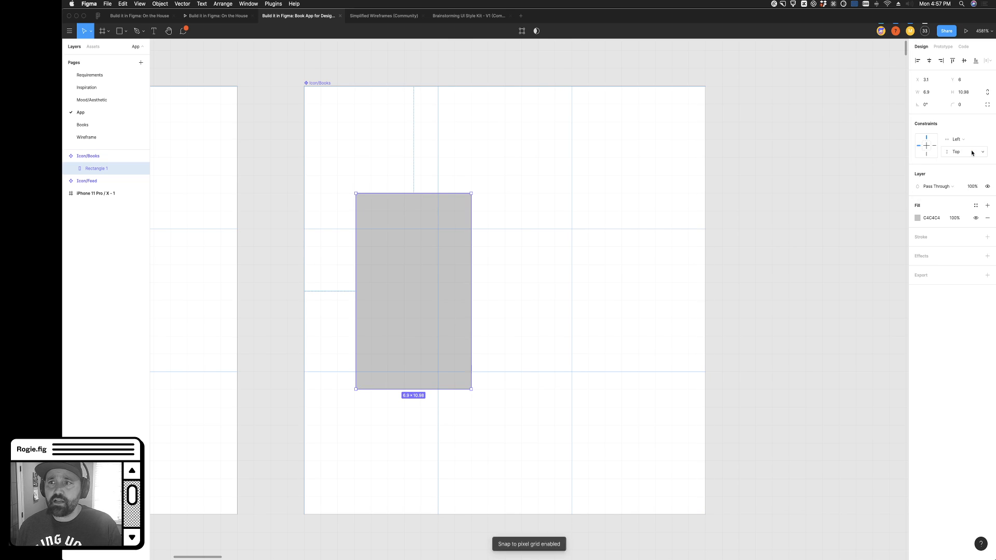
Examine the stroke style and rounded ends of the blue line icons on the Mood/Aesthetic page
{"action": "left_click", "coordinate": [87, 88]}
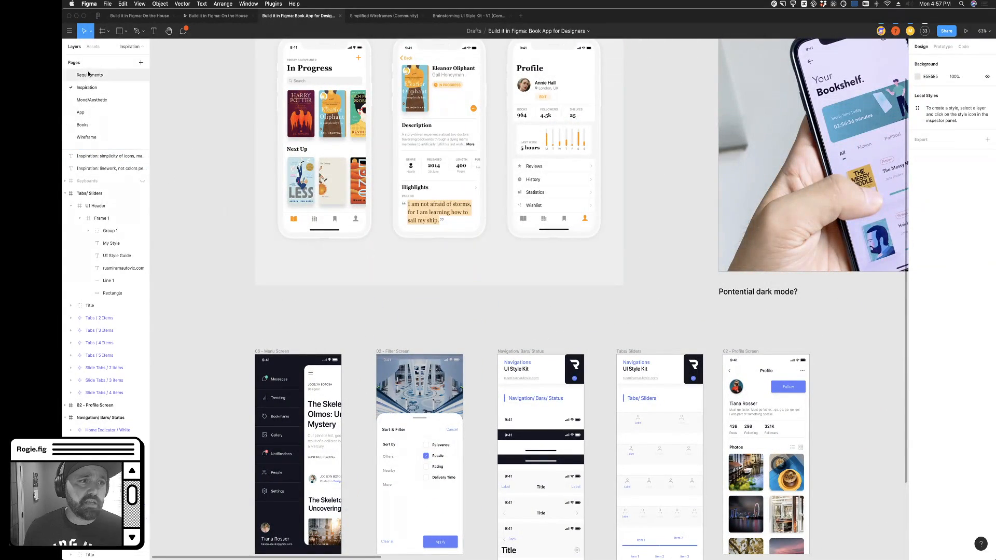
{"action": "left_click", "coordinate": [92, 100]}
{"action": "scroll", "coordinate": [274, 193], "scroll_direction": "up", "scroll_amount": 5}
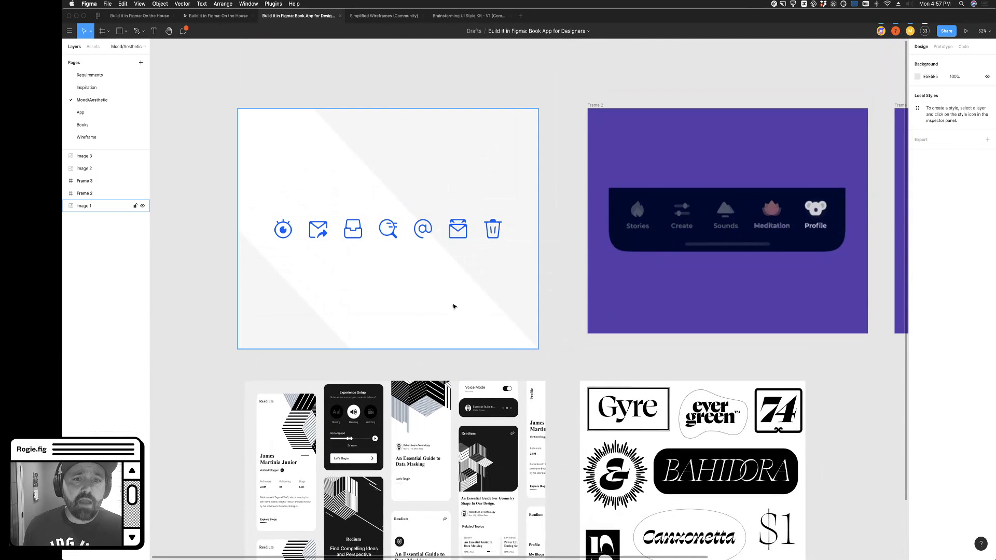
{"action": "scroll", "coordinate": [234, 229], "scroll_direction": "up", "scroll_amount": 3}
{"action": "left_click", "coordinate": [470, 271]}
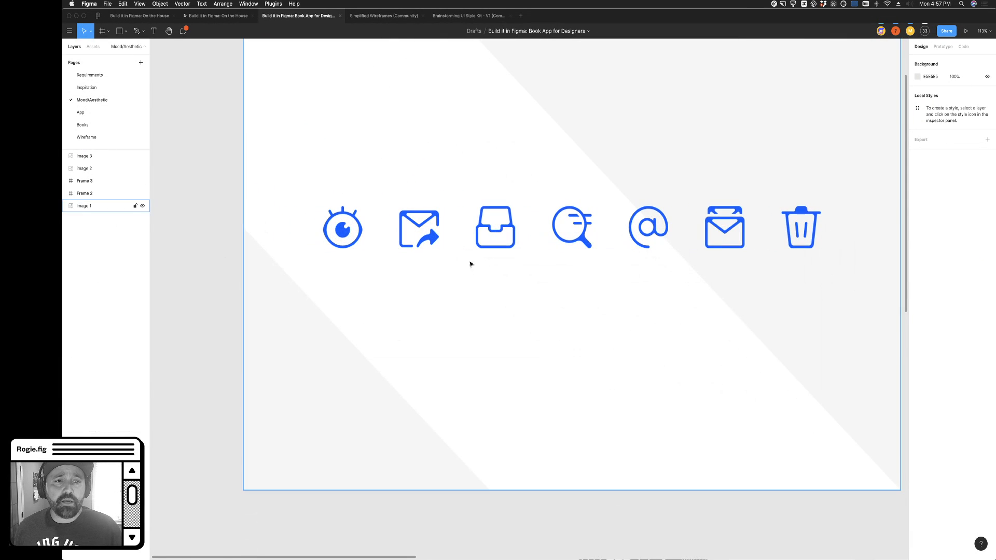
{"action": "scroll", "coordinate": [443, 247], "scroll_direction": "up", "scroll_amount": 4}
{"action": "scroll", "coordinate": [364, 247], "scroll_direction": "up", "scroll_amount": 10}
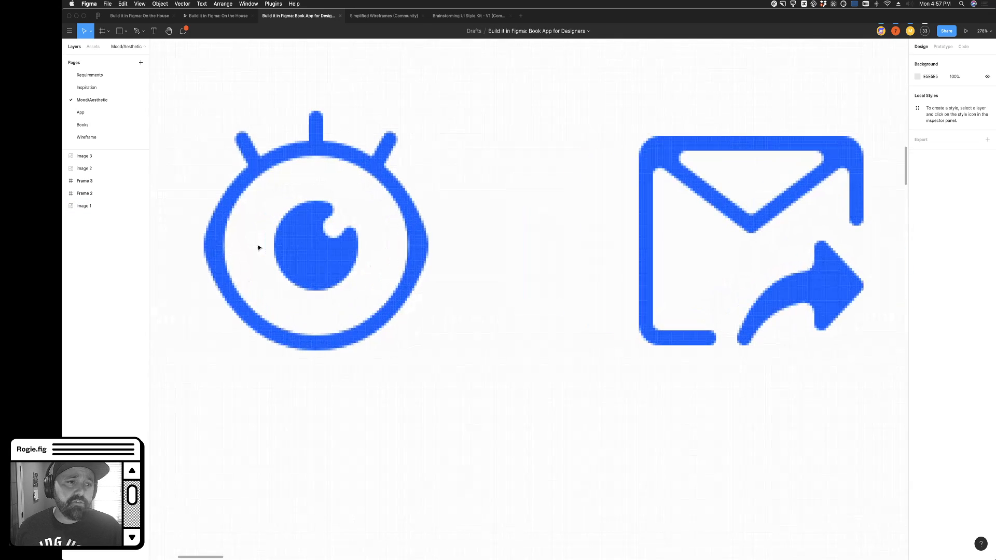
{"action": "scroll", "coordinate": [702, 197], "scroll_direction": "down", "scroll_amount": 5}
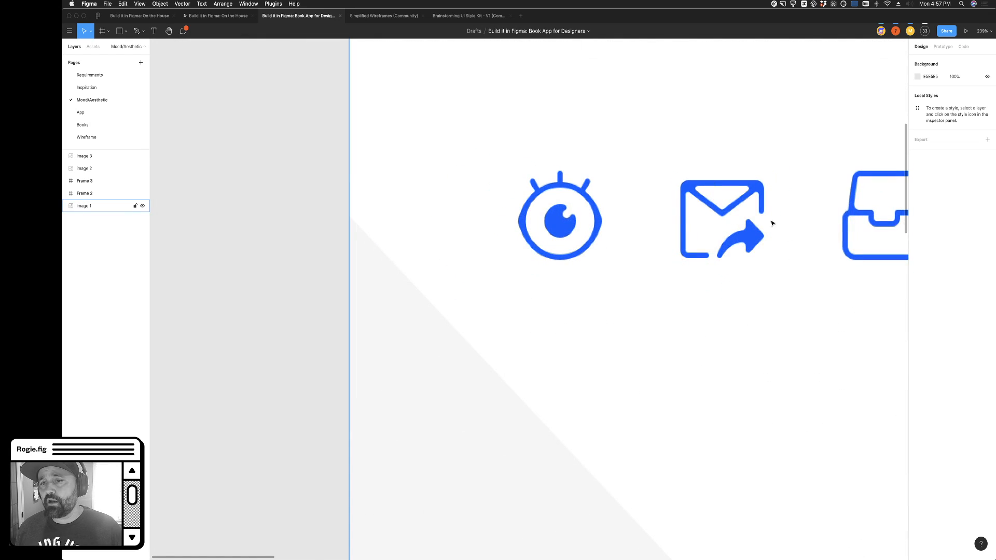
{"action": "scroll", "coordinate": [786, 235], "scroll_direction": "right", "scroll_amount": 5}
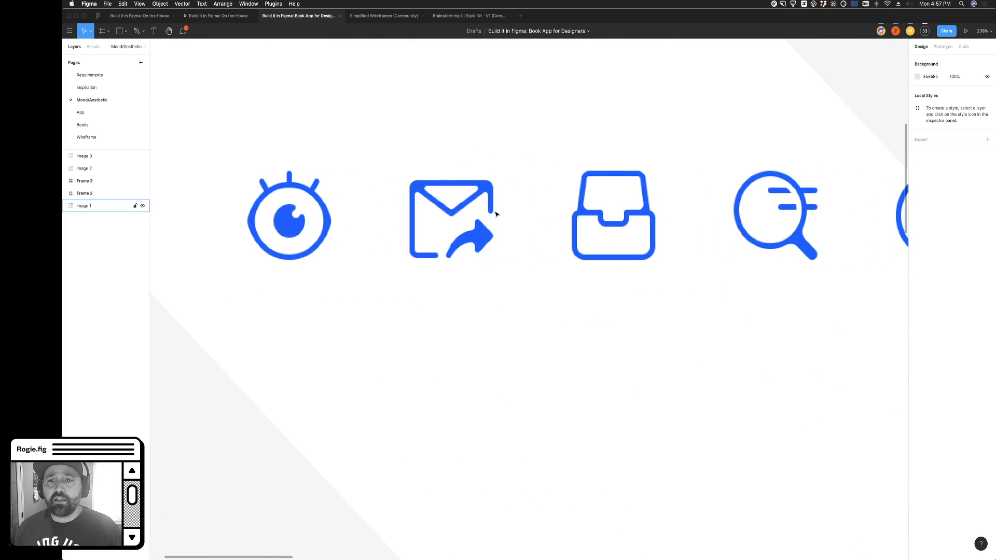
{"action": "scroll", "coordinate": [471, 208], "scroll_direction": "up", "scroll_amount": 7}
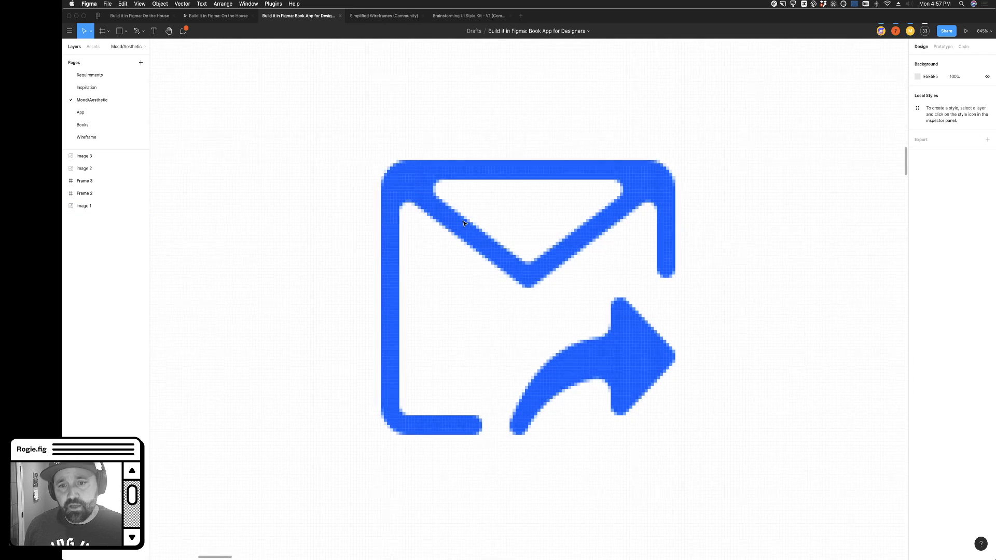
Look over the other Mood/Aesthetic references, including the purple tab bar frames and the black typography samples
{"action": "scroll", "coordinate": [465, 223], "scroll_direction": "down", "scroll_amount": 10}
{"action": "scroll", "coordinate": [495, 260], "scroll_direction": "down", "scroll_amount": 5}
{"action": "scroll", "coordinate": [495, 260], "scroll_direction": "down", "scroll_amount": 3}
{"action": "scroll", "coordinate": [500, 262], "scroll_direction": "right", "scroll_amount": 3}
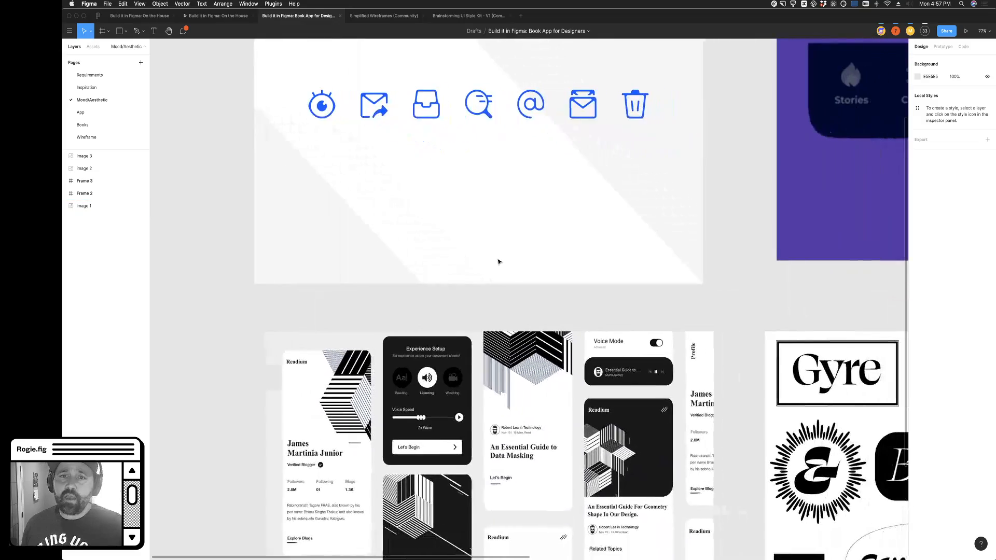
{"action": "scroll", "coordinate": [500, 261], "scroll_direction": "down", "scroll_amount": 3}
{"action": "scroll", "coordinate": [499, 261], "scroll_direction": "right", "scroll_amount": 5}
{"action": "scroll", "coordinate": [499, 261], "scroll_direction": "up", "scroll_amount": 2}
{"action": "scroll", "coordinate": [499, 261], "scroll_direction": "up", "scroll_amount": 1}
{"action": "scroll", "coordinate": [499, 261], "scroll_direction": "down", "scroll_amount": 5}
{"action": "scroll", "coordinate": [500, 261], "scroll_direction": "right", "scroll_amount": 6}
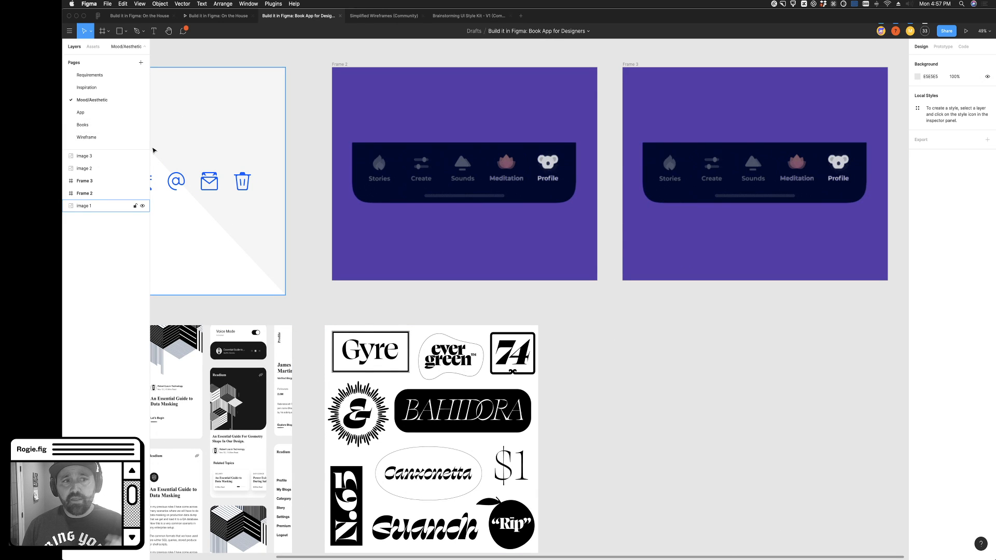
{"action": "scroll", "coordinate": [163, 159], "scroll_direction": "left", "scroll_amount": 3}
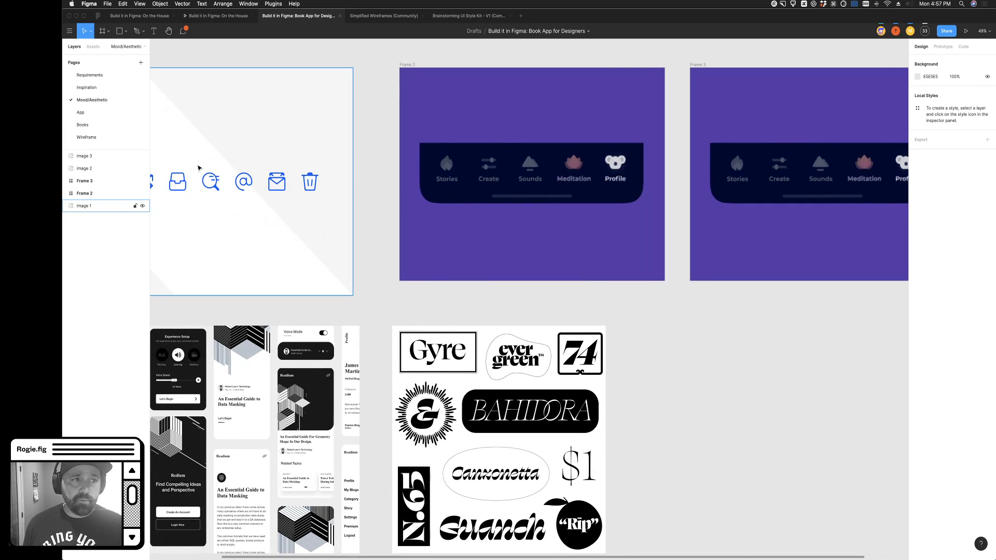
Examine the linework of the coloured calendar, star, inbox, cup and folder icons in Frame 5 on the Inspiration page
{"action": "left_click", "coordinate": [86, 88]}
{"action": "scroll", "coordinate": [605, 289], "scroll_direction": "up", "scroll_amount": 5}
{"action": "scroll", "coordinate": [605, 289], "scroll_direction": "down", "scroll_amount": 5}
{"action": "scroll", "coordinate": [603, 287], "scroll_direction": "right", "scroll_amount": 10}
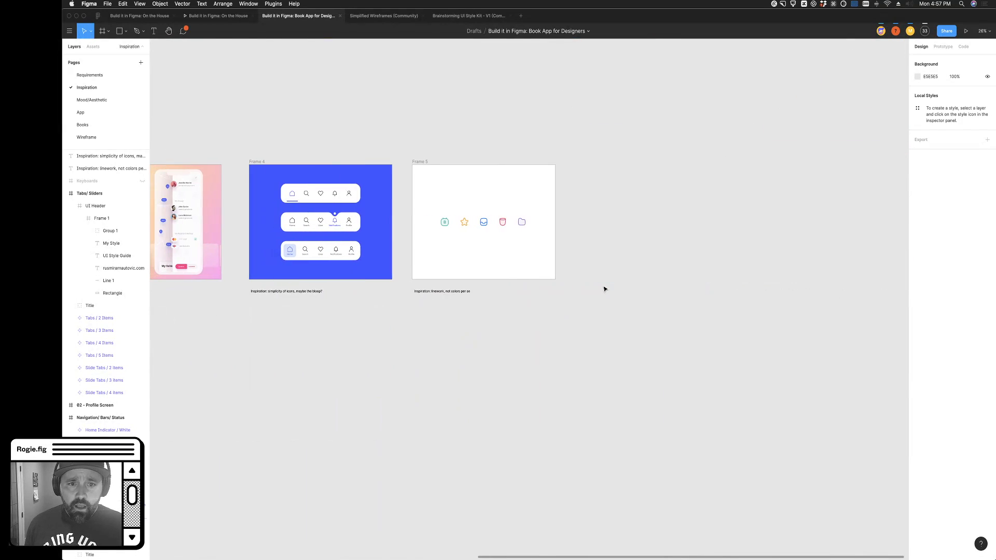
{"action": "scroll", "coordinate": [556, 258], "scroll_direction": "up", "scroll_amount": 8}
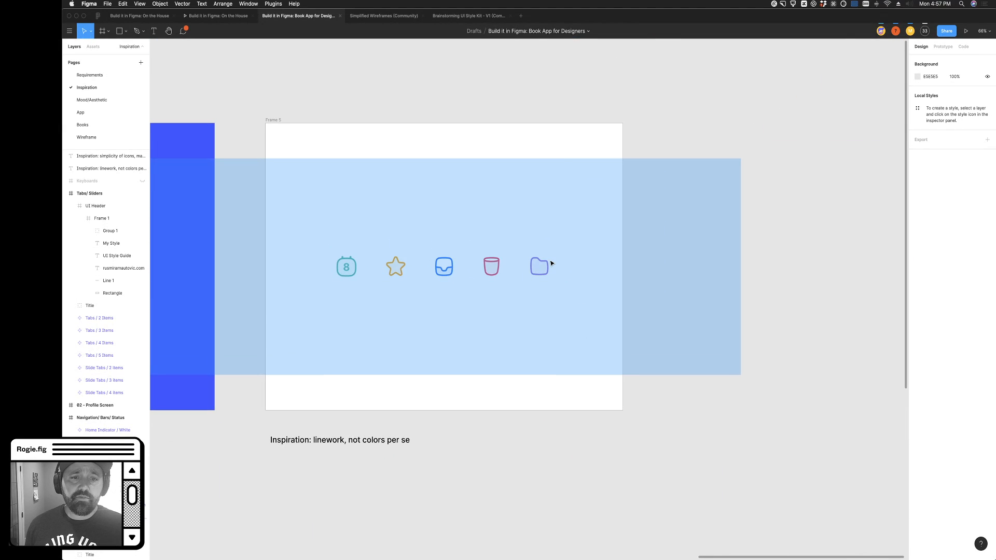
{"action": "scroll", "coordinate": [551, 263], "scroll_direction": "up", "scroll_amount": 4}
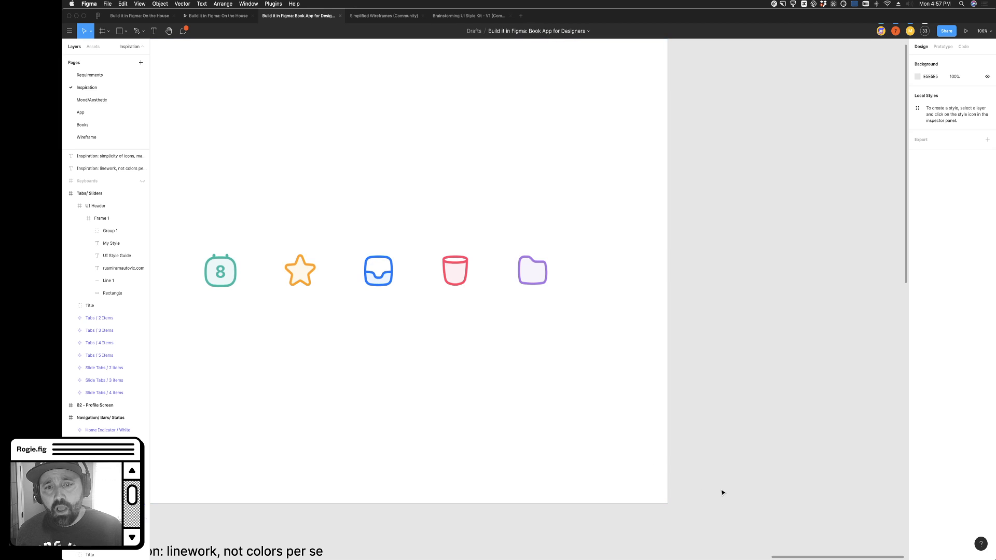
{"action": "scroll", "coordinate": [717, 491], "scroll_direction": "left", "scroll_amount": 3}
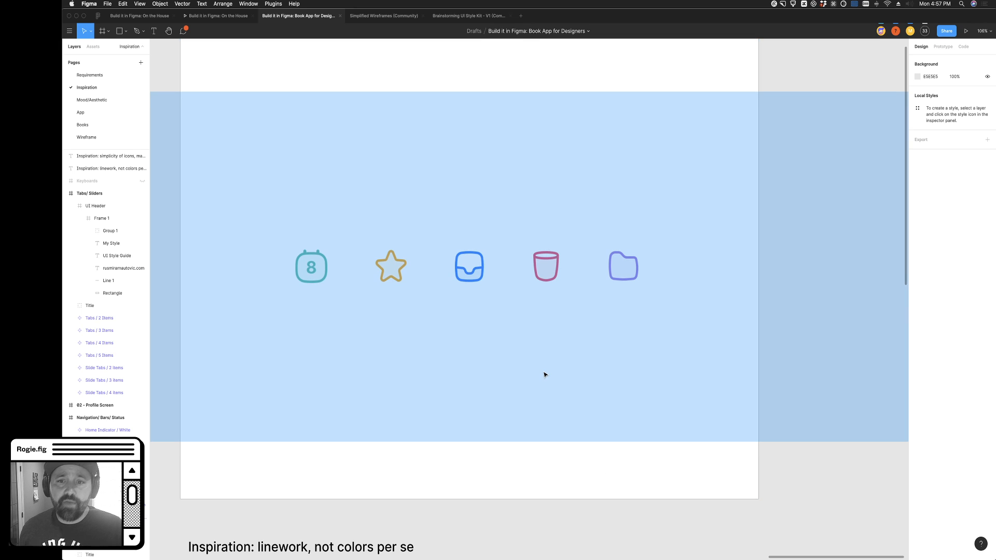
{"action": "mouse_move", "coordinate": [544, 374]}
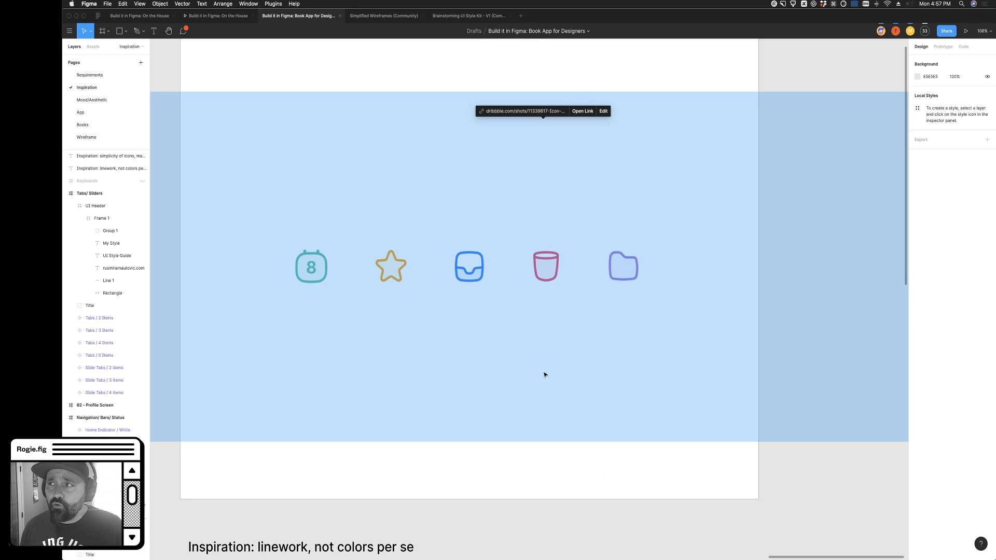
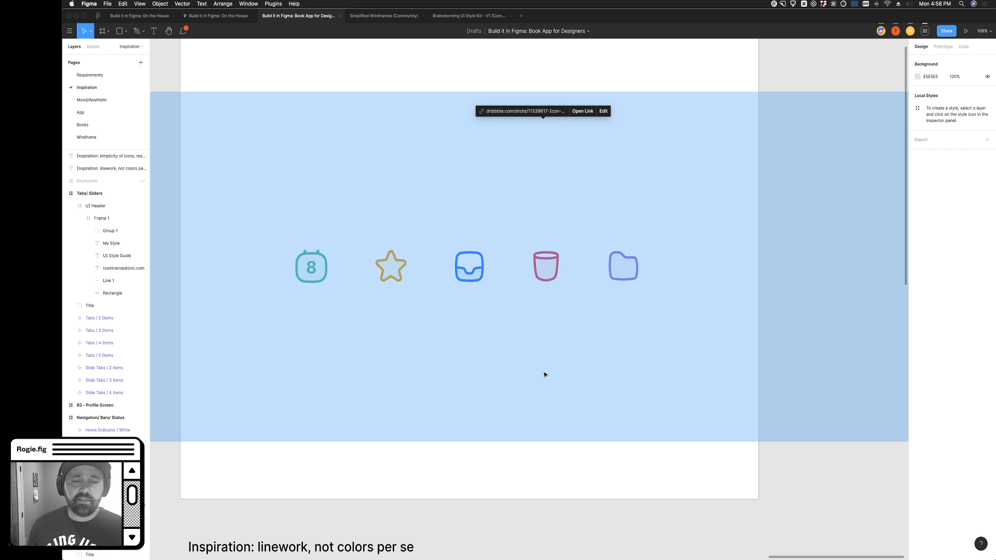
{"action": "left_click", "coordinate": [774, 484]}
{"action": "scroll", "coordinate": [773, 484], "scroll_direction": "up", "scroll_amount": 1}
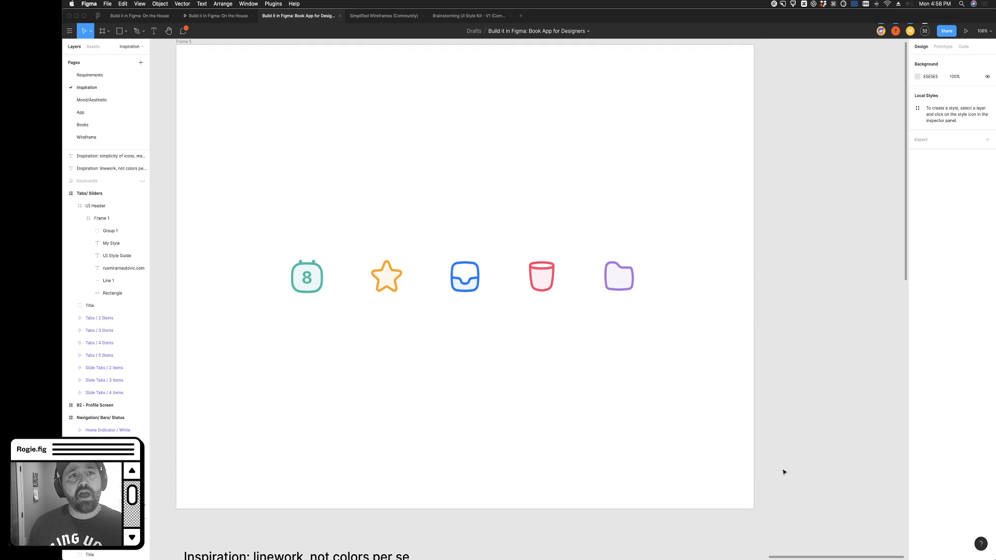
{"action": "scroll", "coordinate": [784, 472], "scroll_direction": "left", "scroll_amount": 2}
{"action": "scroll", "coordinate": [784, 472], "scroll_direction": "up", "scroll_amount": 1}
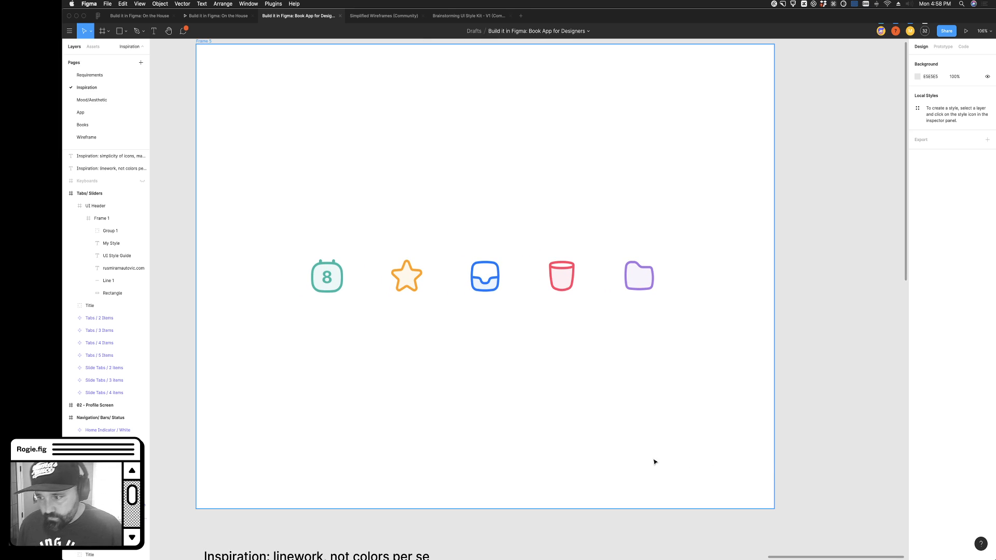
{"action": "scroll", "coordinate": [658, 463], "scroll_direction": "down", "scroll_amount": 5}
{"action": "scroll", "coordinate": [644, 461], "scroll_direction": "right", "scroll_amount": 5}
{"action": "scroll", "coordinate": [644, 461], "scroll_direction": "down", "scroll_amount": 2}
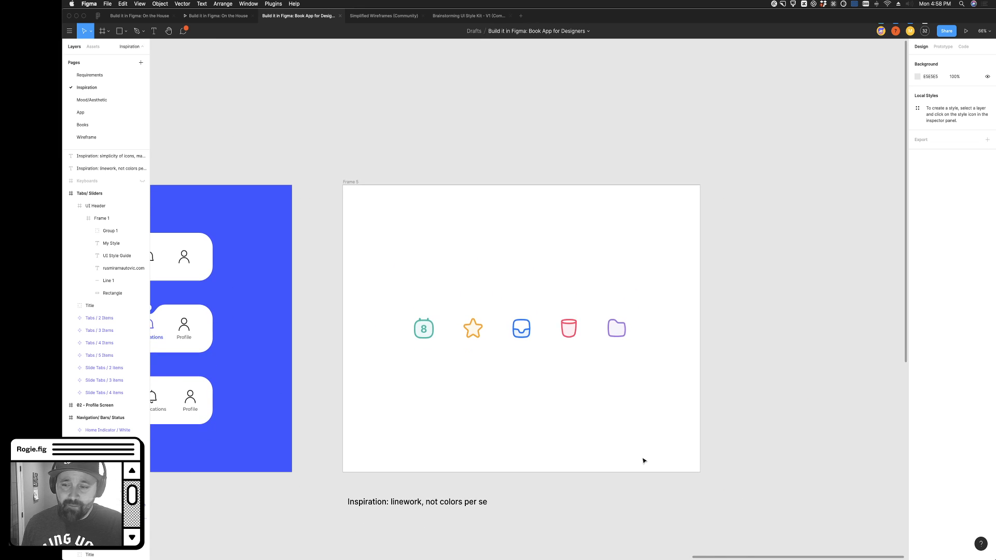
{"action": "scroll", "coordinate": [694, 416], "scroll_direction": "left", "scroll_amount": 2}
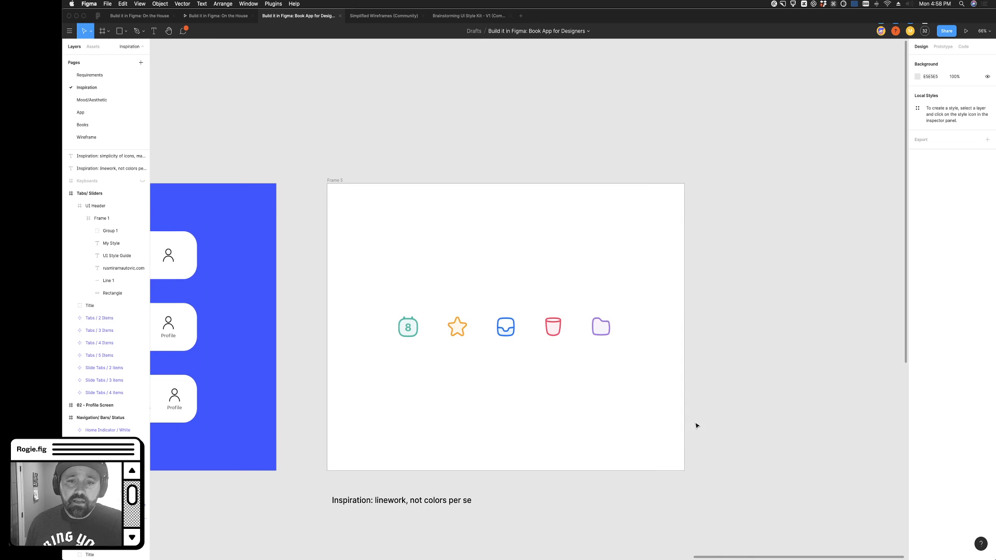
{"action": "left_click_drag", "start_coordinate": [802, 435], "coordinate": [761, 433]}
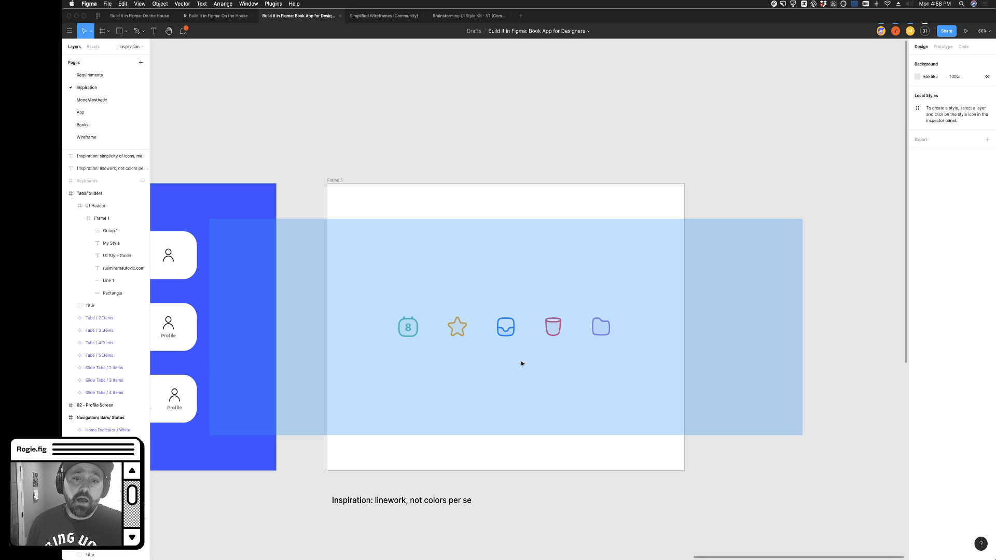
{"action": "scroll", "coordinate": [530, 362], "scroll_direction": "up", "scroll_amount": 5}
{"action": "mouse_move", "coordinate": [579, 322]}
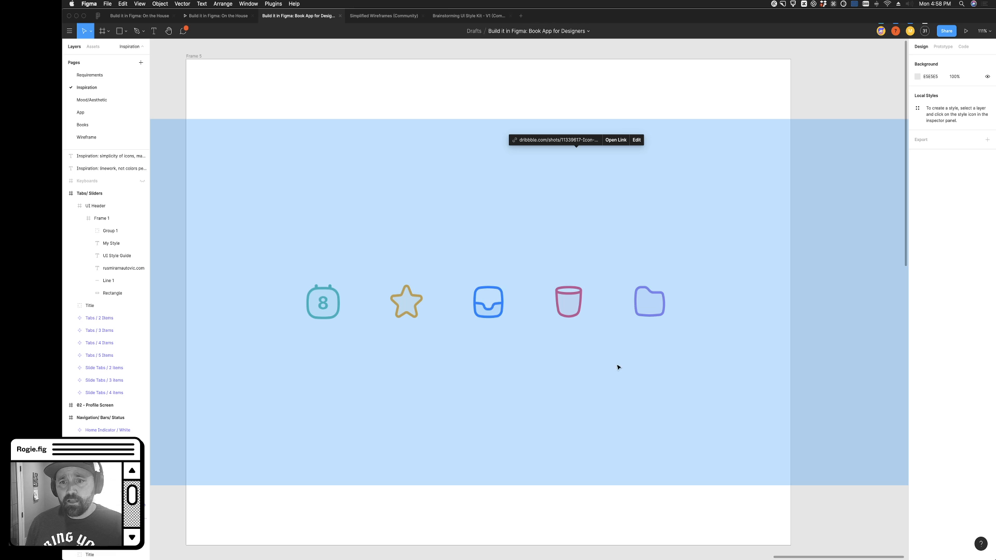
Return to the App page and resize the Icon/Books rectangle to 18 × 13 px at X 3, Y 5
{"action": "left_click", "coordinate": [92, 104]}
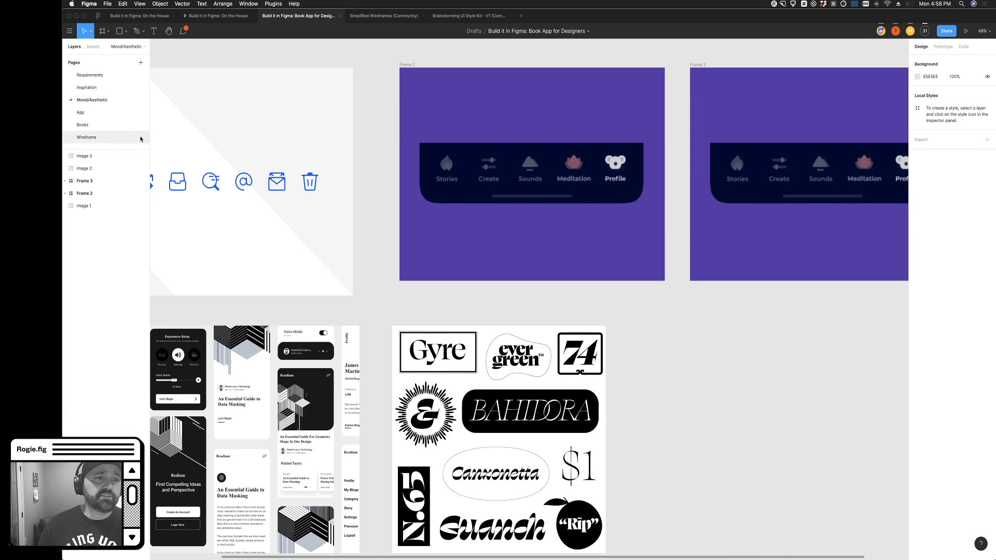
{"action": "left_click", "coordinate": [97, 113]}
{"action": "scroll", "coordinate": [490, 261], "scroll_direction": "right", "scroll_amount": 3}
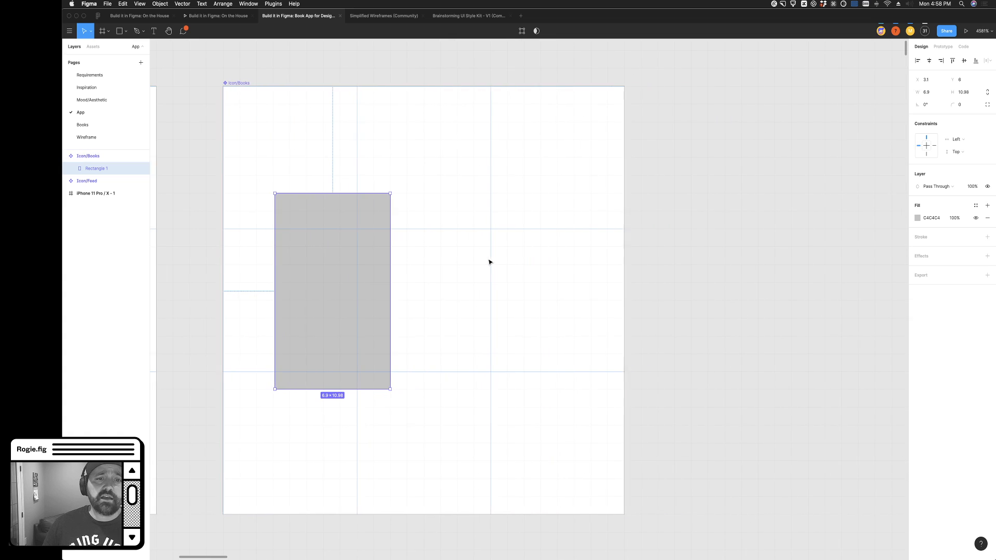
{"action": "left_click_drag", "start_coordinate": [391, 271], "coordinate": [575, 244]}
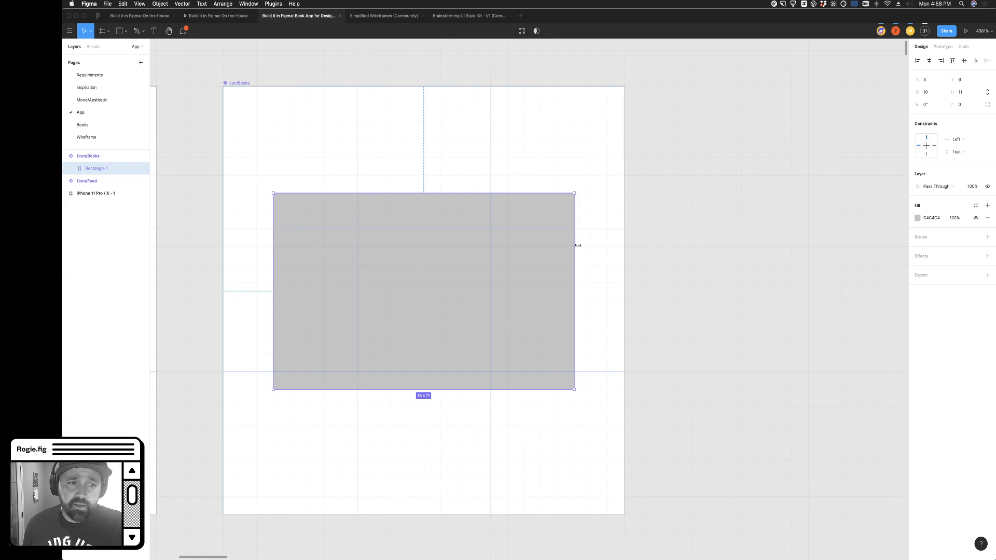
{"action": "left_click_drag", "start_coordinate": [424, 193], "coordinate": [423, 174]}
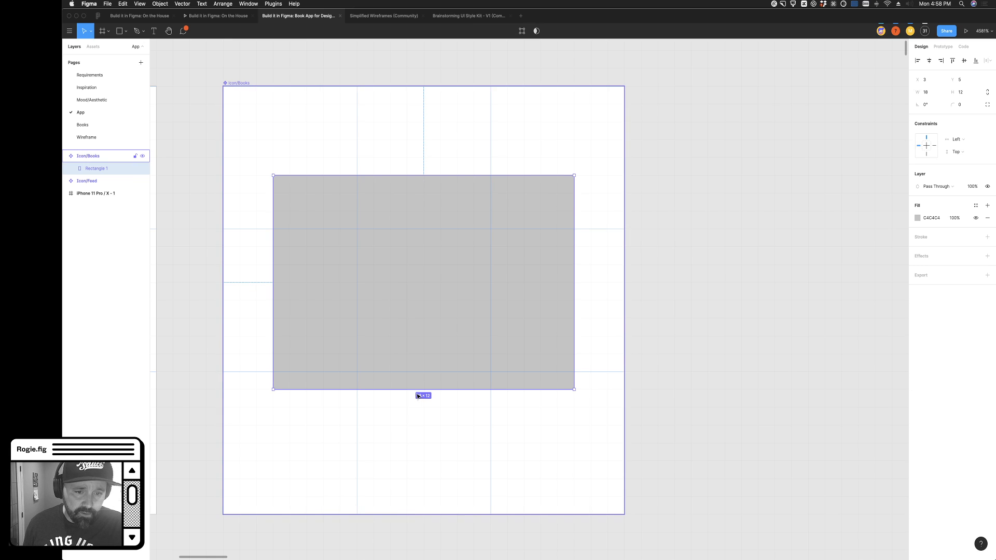
{"action": "left_click_drag", "start_coordinate": [416, 404], "coordinate": [416, 421]}
Add two points to the rectangle's upper edge, then lower the second point and upper-right corner to the upper horizontal grid line, forming a folder tab
{"action": "double_click", "coordinate": [362, 184]}
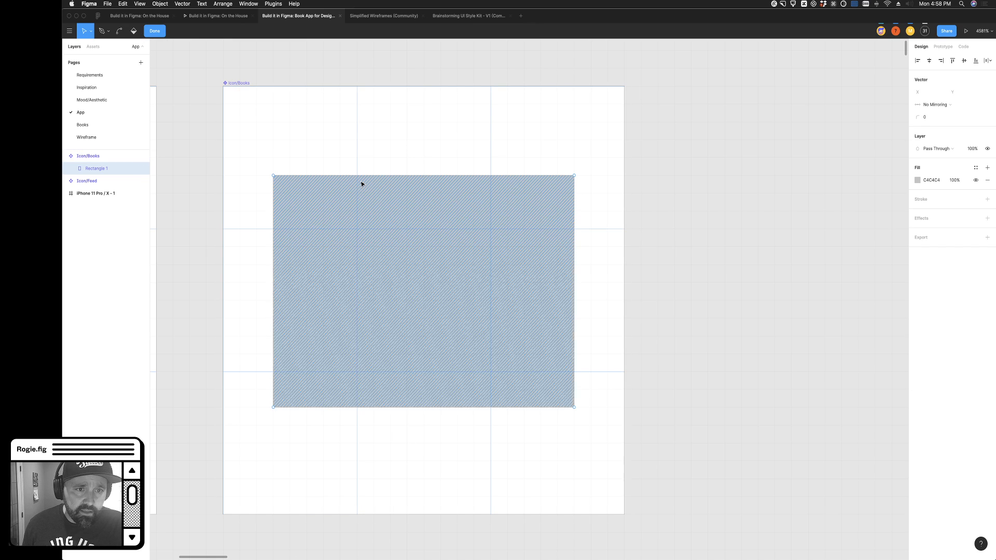
{"action": "key", "text": "p"}
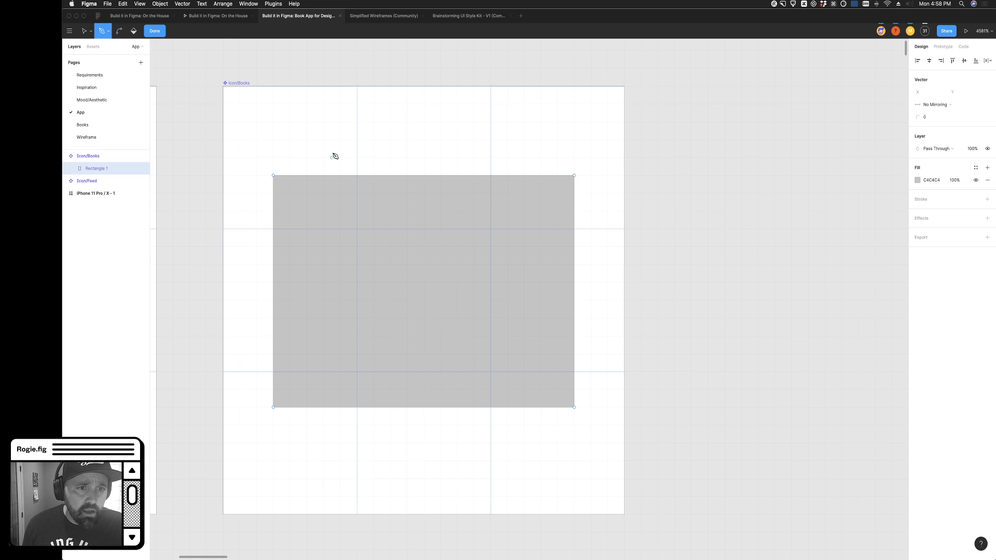
{"action": "left_click", "coordinate": [359, 177]}
{"action": "key", "text": "Escape"}
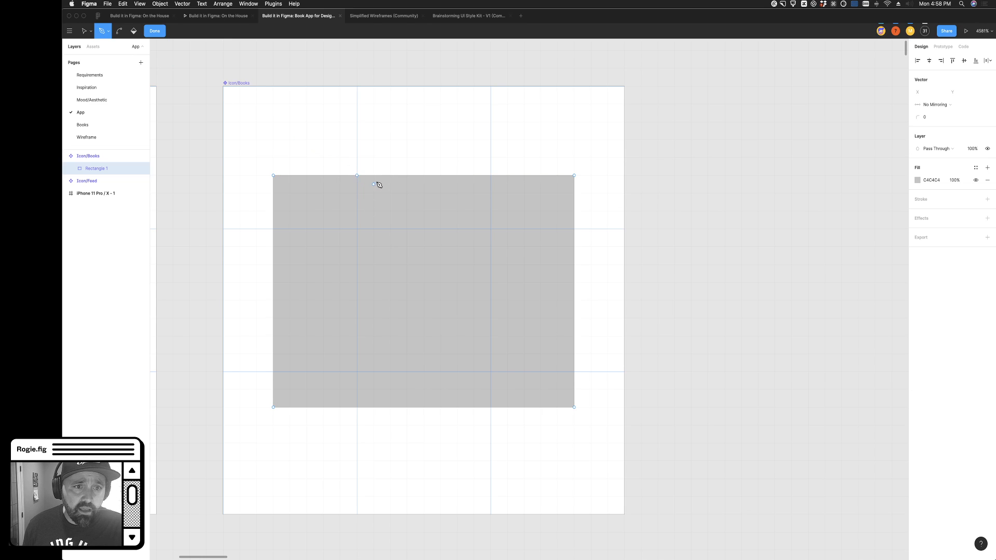
{"action": "left_click", "coordinate": [407, 176]}
{"action": "key", "text": "Escape"}
{"action": "left_click_drag", "start_coordinate": [407, 176], "coordinate": [407, 229]}
{"action": "left_click_drag", "start_coordinate": [578, 179], "coordinate": [576, 230]}
{"action": "left_click", "coordinate": [725, 267]}
{"action": "left_click", "coordinate": [532, 296]}
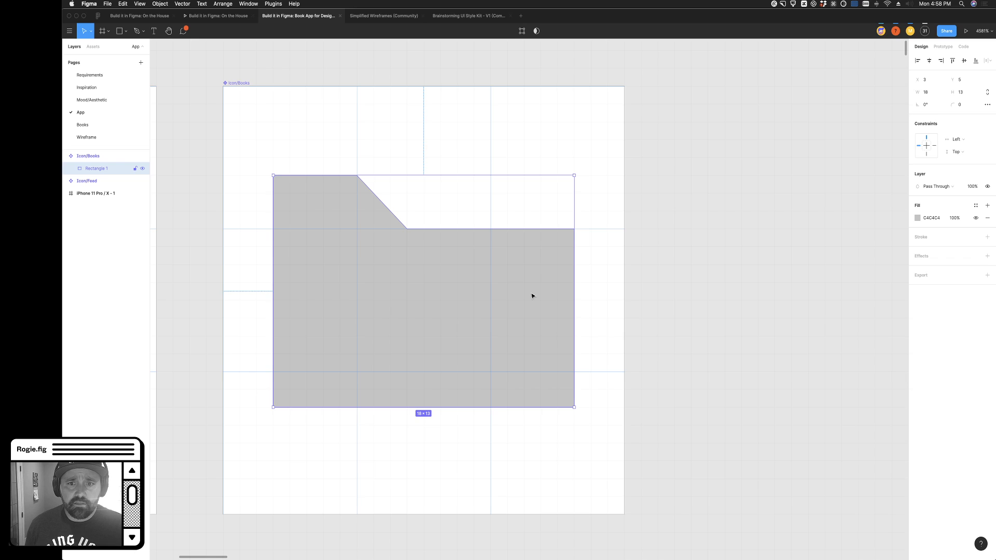
{"action": "left_click", "coordinate": [987, 218]}
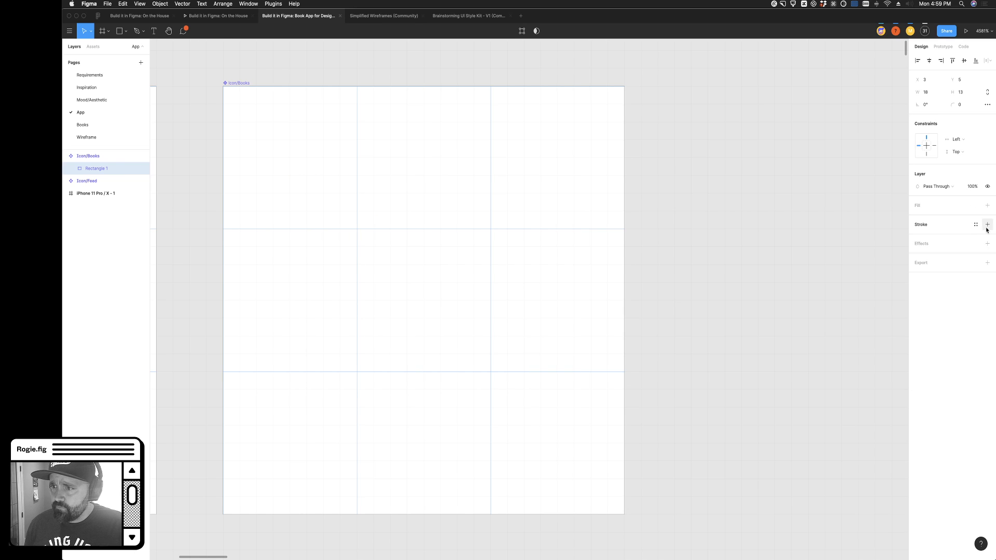
{"action": "left_click", "coordinate": [988, 224]}
{"action": "key", "text": "super+z"}
{"action": "key", "text": "super+z"}
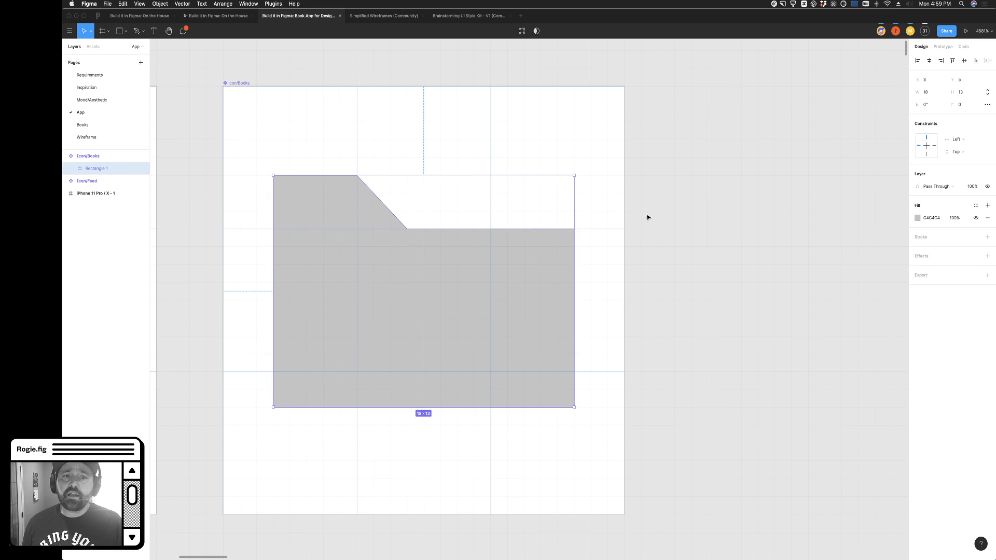
Swap the folder shape's C4C4C4 fill for a 1 px inside stroke
{"action": "key", "text": "shift+x"}
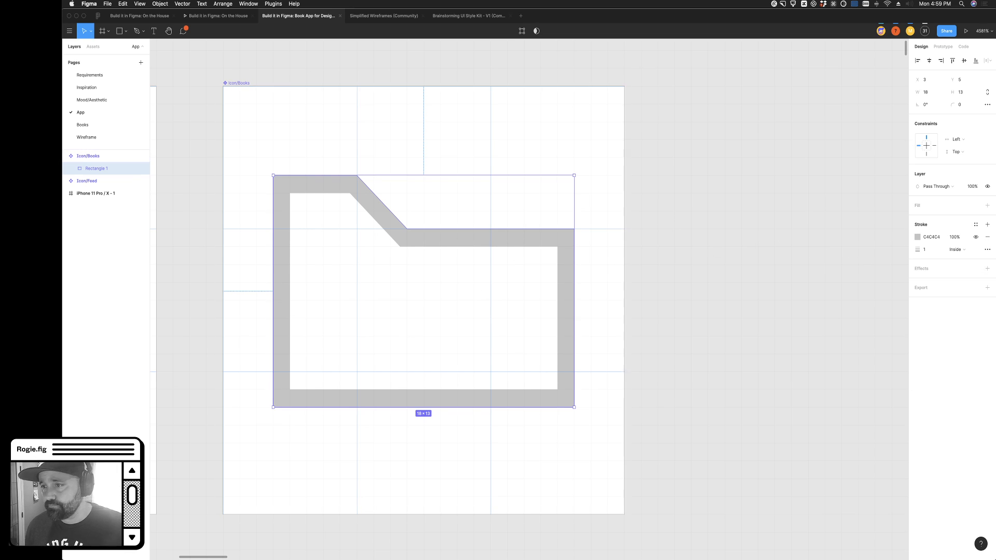
Align the folder outline's 1 px stroke to the center of its path
{"action": "left_click", "coordinate": [958, 251]}
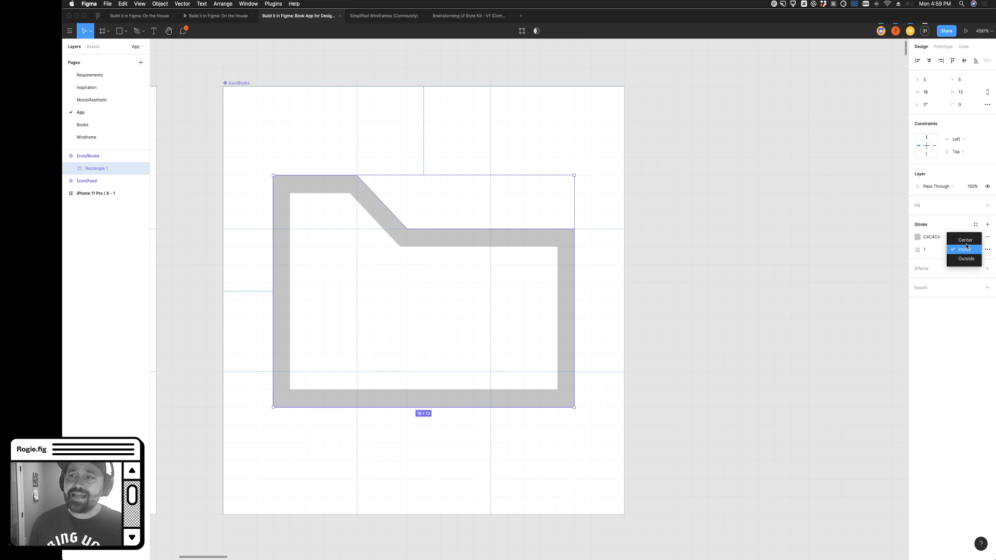
{"action": "left_click", "coordinate": [966, 240]}
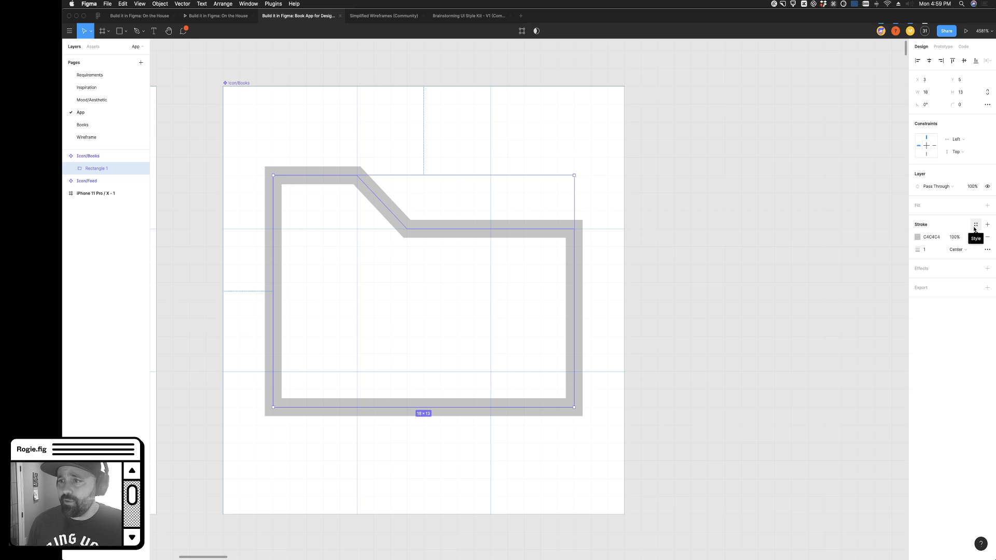
{"action": "left_click", "coordinate": [976, 225]}
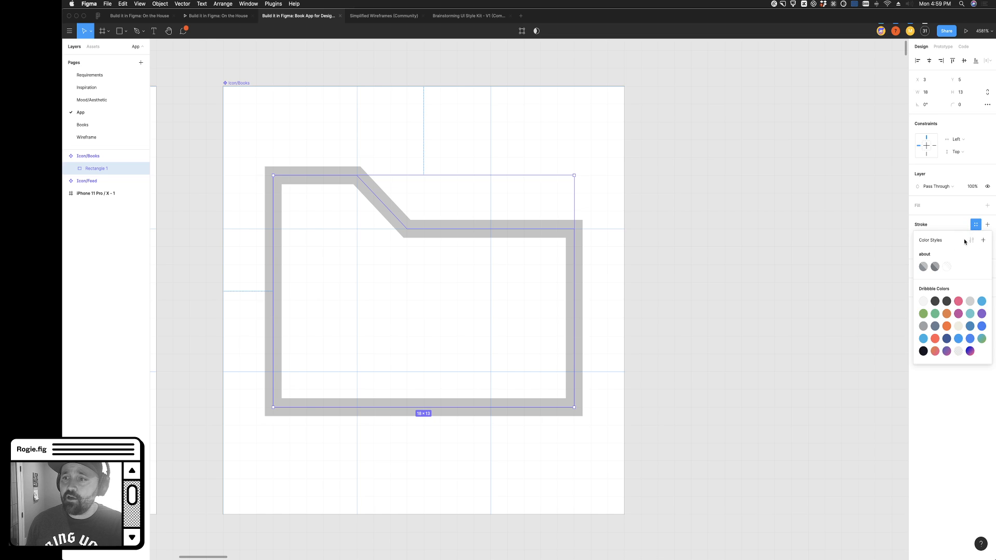
{"action": "left_click", "coordinate": [174, 61]}
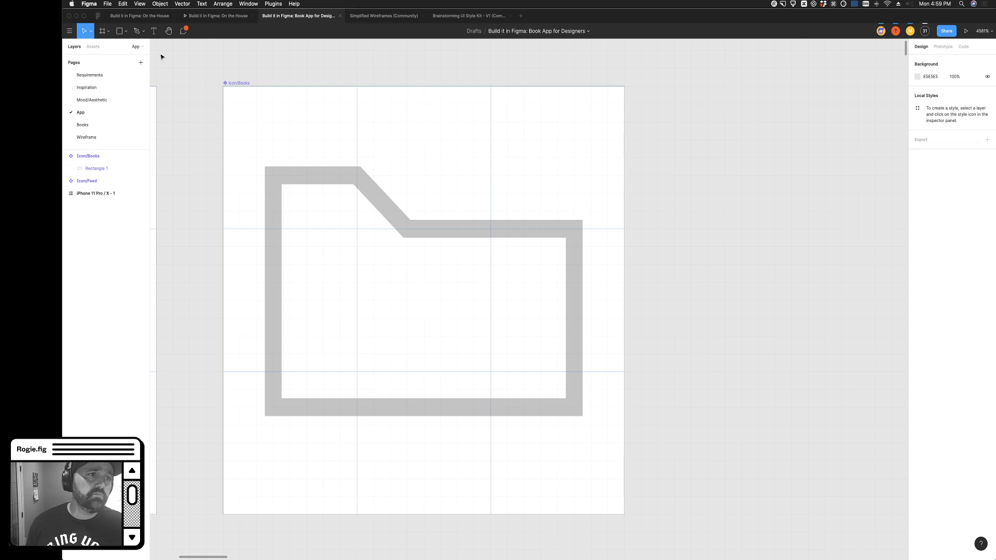
Disable all enabled shared libraries for the file, including about, Dribbble Colors, Figma Colors, Figure Colors, Rog.ie Colors and Super Team Deluxe Colors
{"action": "left_click", "coordinate": [93, 46]}
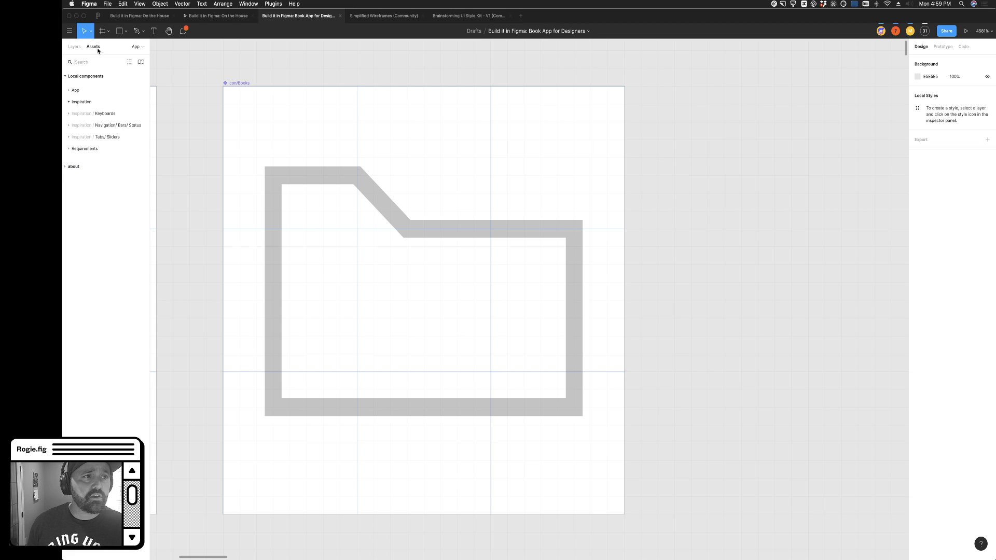
{"action": "left_click", "coordinate": [141, 61]}
{"action": "scroll", "coordinate": [534, 198], "scroll_direction": "down", "scroll_amount": 5}
{"action": "left_click", "coordinate": [458, 120]}
{"action": "left_click", "coordinate": [459, 140]}
{"action": "left_click", "coordinate": [458, 178]}
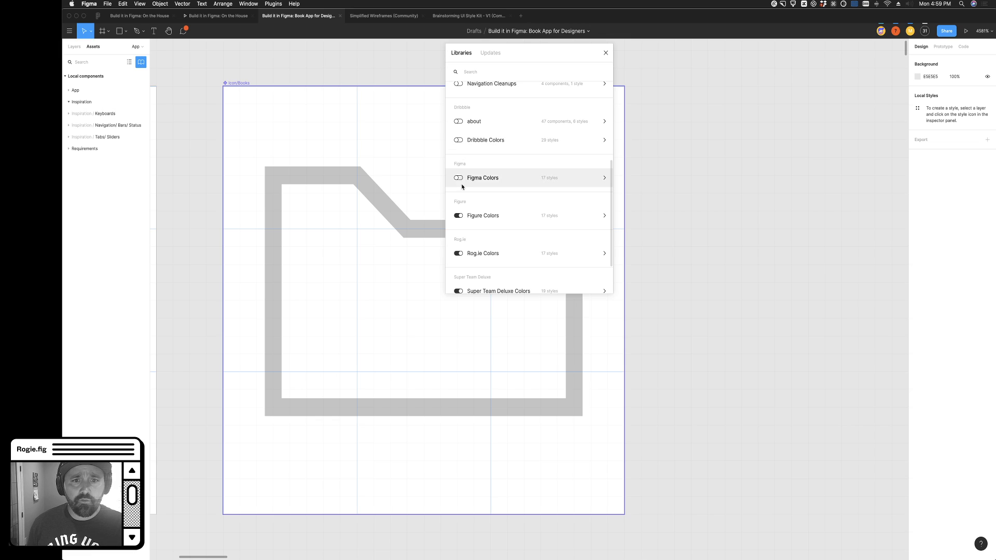
{"action": "left_click", "coordinate": [458, 216]}
{"action": "left_click", "coordinate": [458, 253]}
{"action": "scroll", "coordinate": [459, 253], "scroll_direction": "down", "scroll_amount": 2}
{"action": "left_click", "coordinate": [459, 238]}
{"action": "left_click", "coordinate": [458, 276]}
{"action": "scroll", "coordinate": [459, 238], "scroll_direction": "up", "scroll_amount": 10}
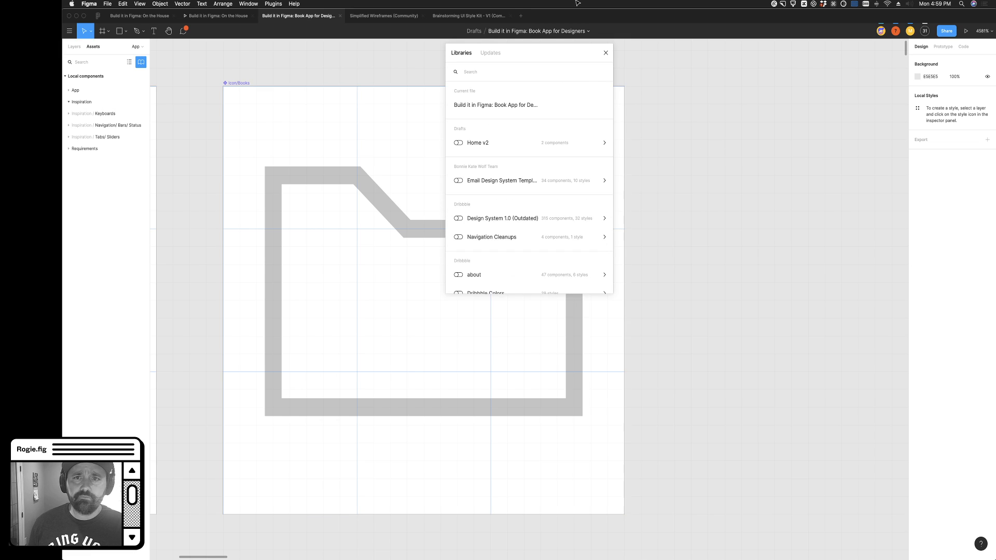
{"action": "left_click", "coordinate": [606, 53]}
Create a new color style named Primary from the folder outline's stroke color
{"action": "left_click", "coordinate": [575, 275]}
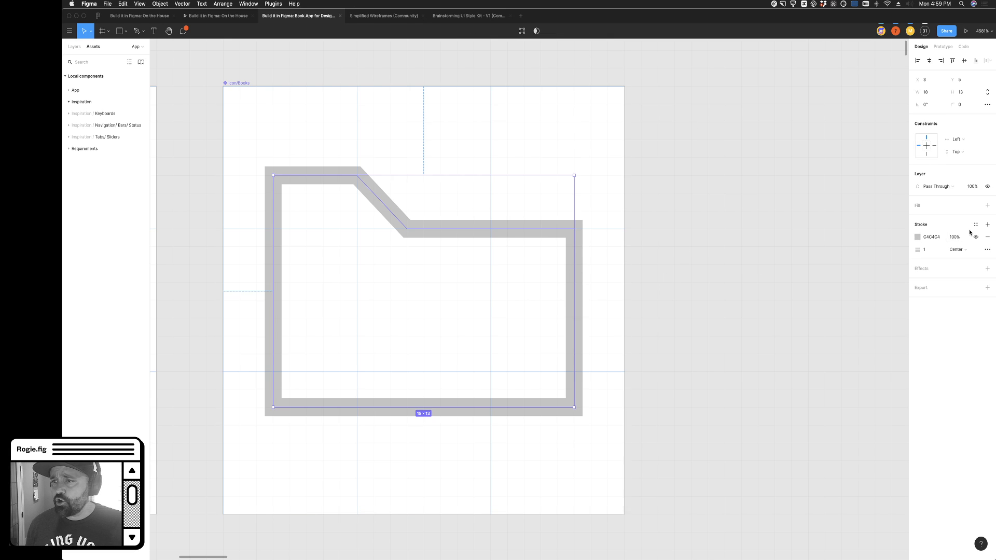
{"action": "left_click", "coordinate": [976, 224]}
{"action": "left_click", "coordinate": [983, 240]}
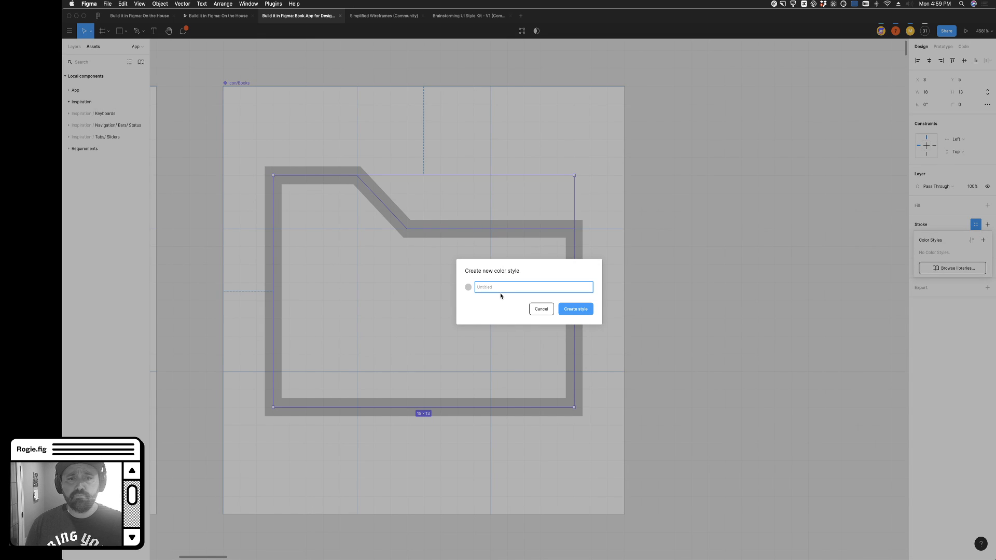
{"action": "type", "text": "D"}
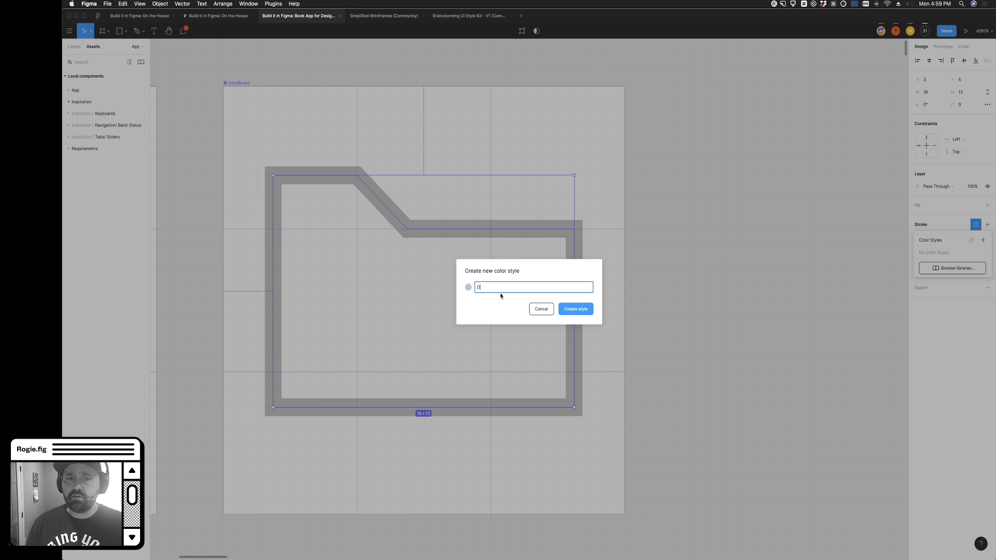
{"action": "type", "text": "Prim"}
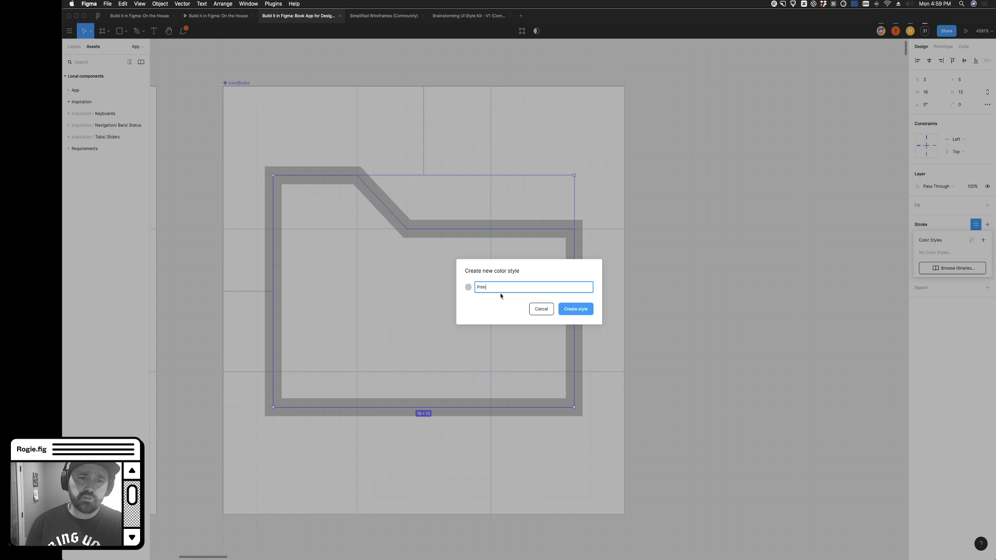
{"action": "type", "text": "ary"}
{"action": "left_click", "coordinate": [586, 314]}
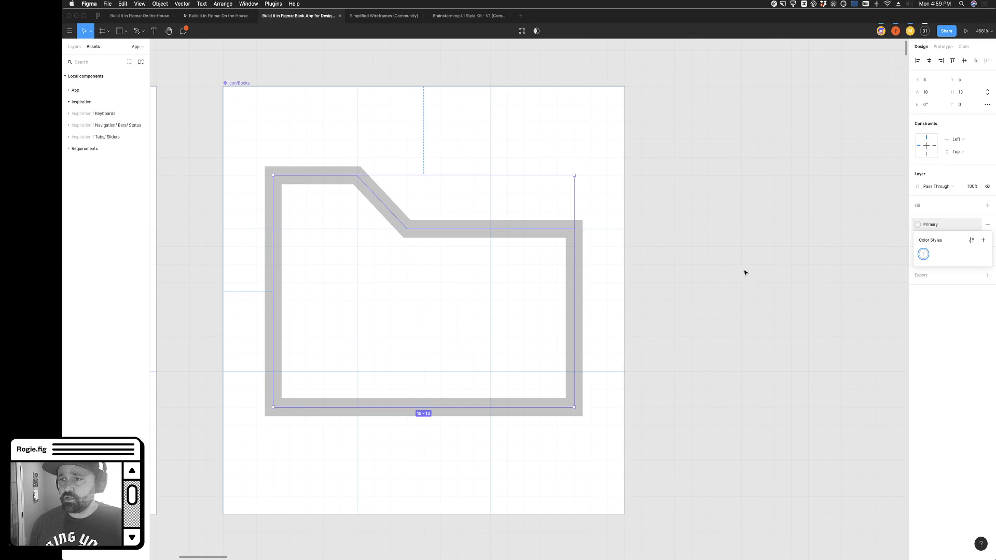
Edit the Primary color style, changing its color to the near-black 1B1917
{"action": "left_click", "coordinate": [972, 240]}
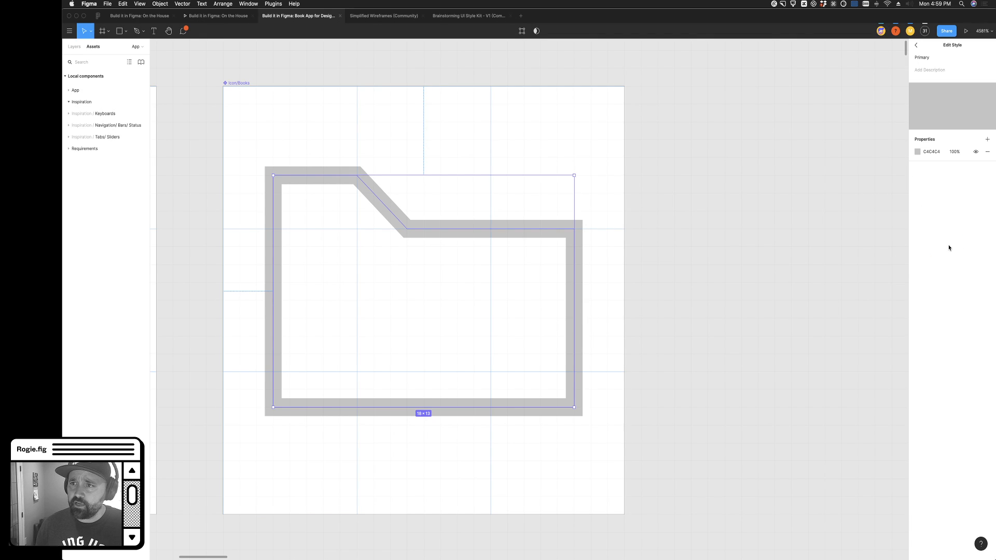
{"action": "left_click", "coordinate": [917, 153]}
{"action": "left_click_drag", "start_coordinate": [842, 224], "coordinate": [835, 250]}
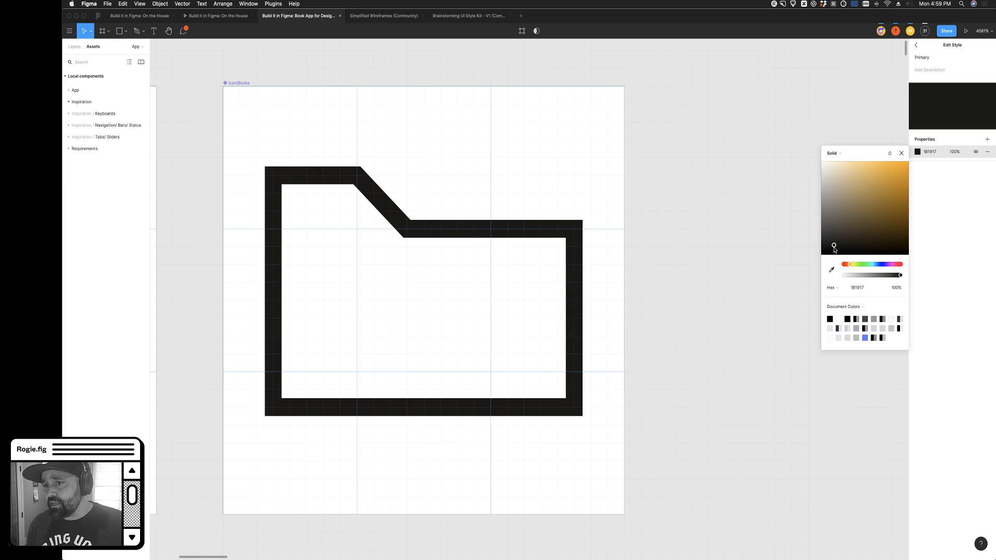
{"action": "left_click", "coordinate": [901, 154]}
{"action": "left_click", "coordinate": [790, 216]}
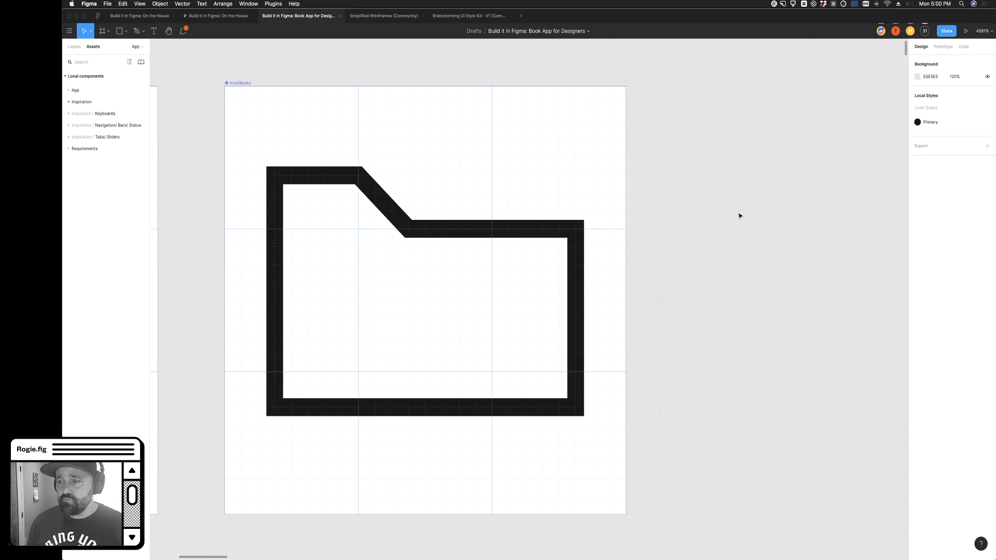
On the Requirements page, add a text layer reading "NAME THIS APP" below the Screens list
{"action": "scroll", "coordinate": [739, 216], "scroll_direction": "left", "scroll_amount": 1}
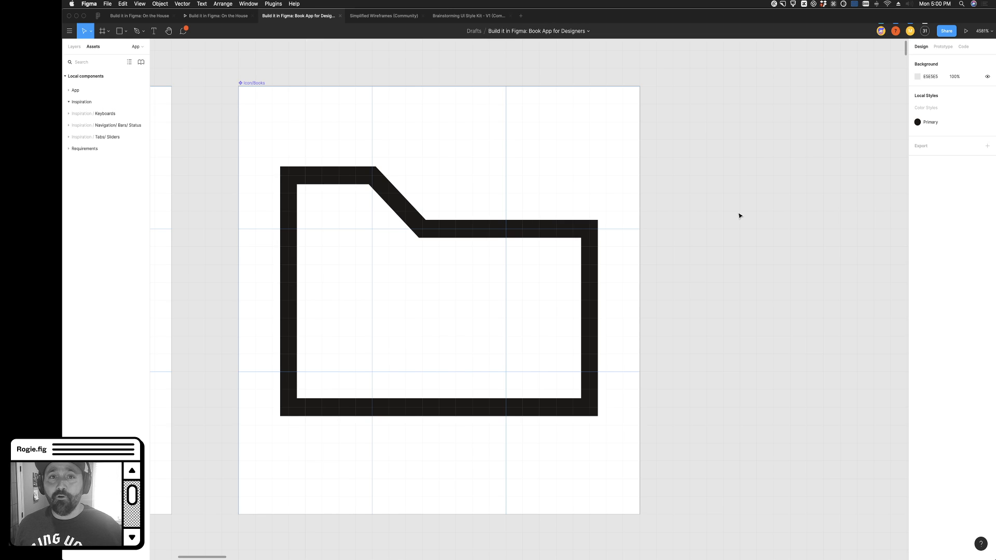
{"action": "left_click", "coordinate": [74, 47]}
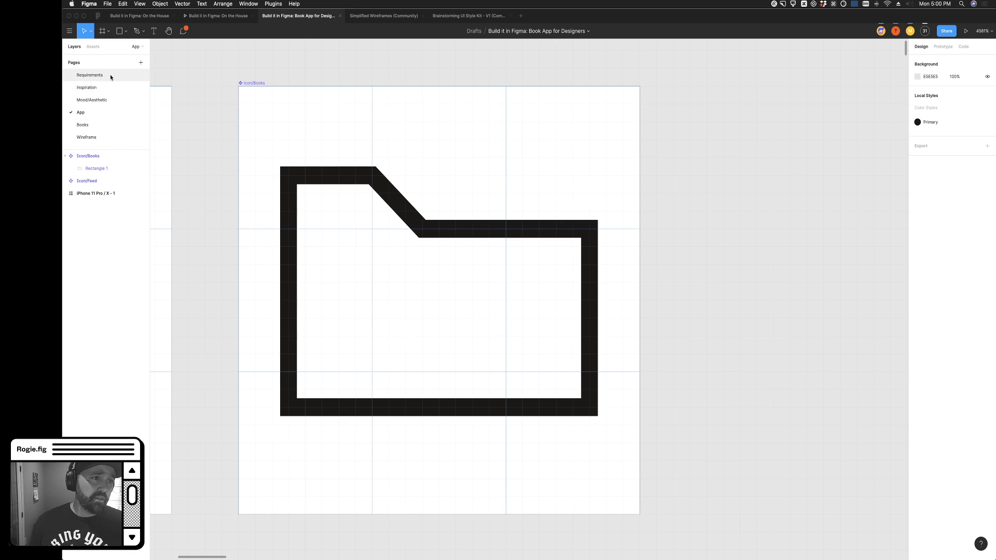
{"action": "left_click", "coordinate": [111, 75]}
{"action": "scroll", "coordinate": [287, 246], "scroll_direction": "down", "scroll_amount": 5}
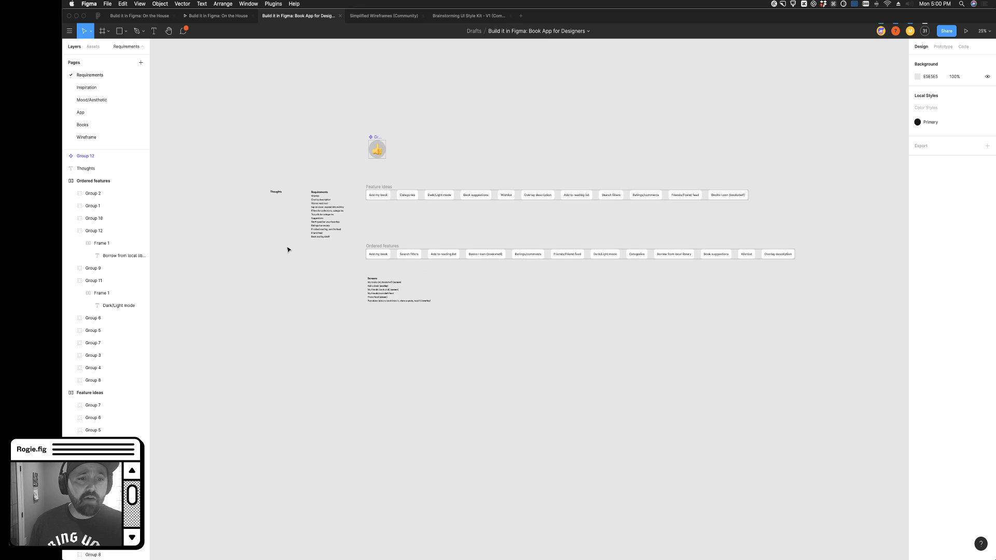
{"action": "scroll", "coordinate": [287, 248], "scroll_direction": "down", "scroll_amount": 3}
{"action": "scroll", "coordinate": [287, 249], "scroll_direction": "up", "scroll_amount": 4}
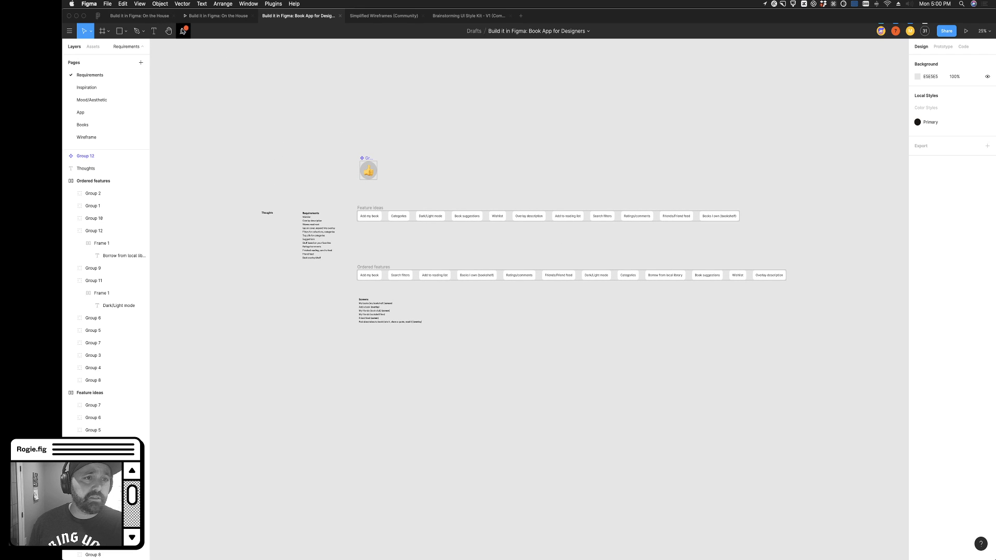
{"action": "key", "text": "t"}
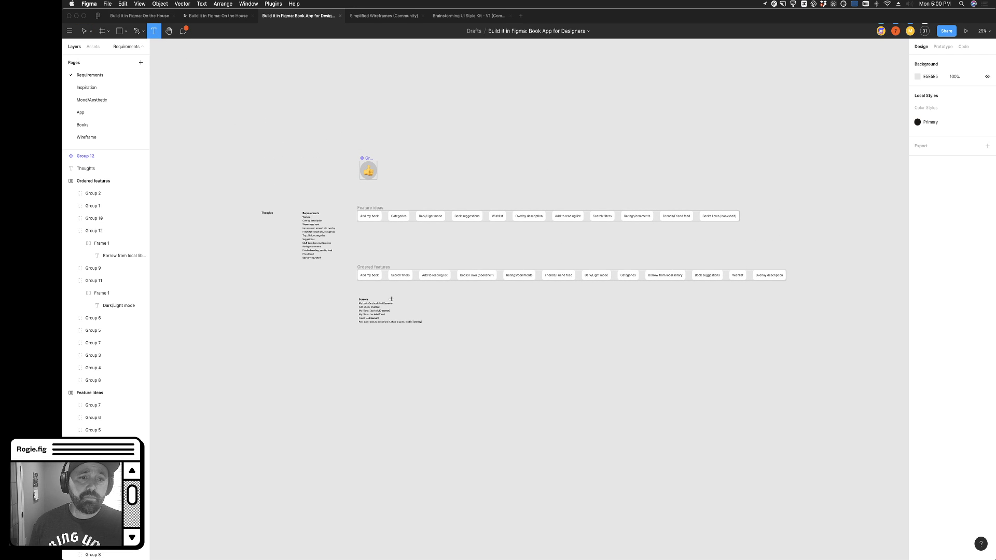
{"action": "left_click", "coordinate": [362, 350]}
{"action": "scroll", "coordinate": [362, 351], "scroll_direction": "up", "scroll_amount": 8}
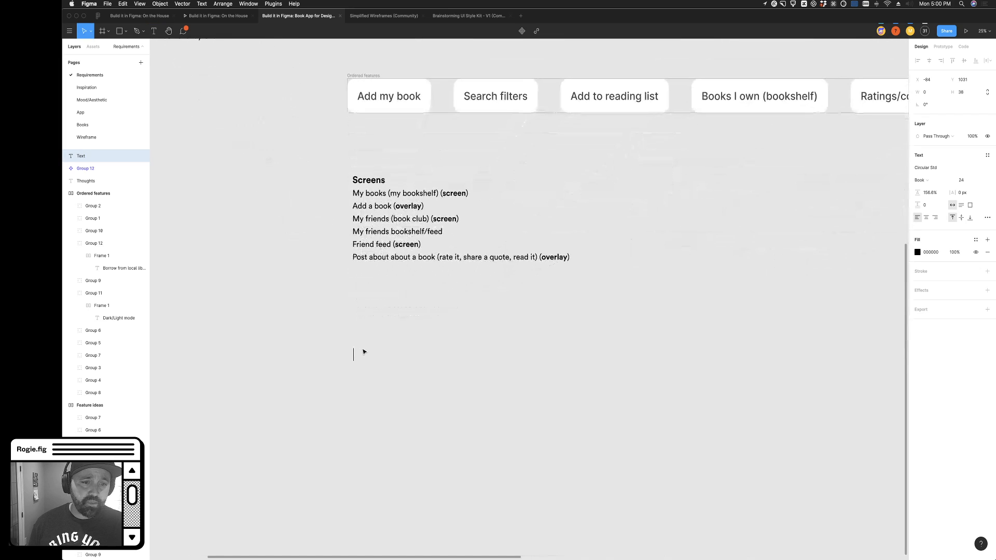
{"action": "type", "text": "NAME THIS APP"}
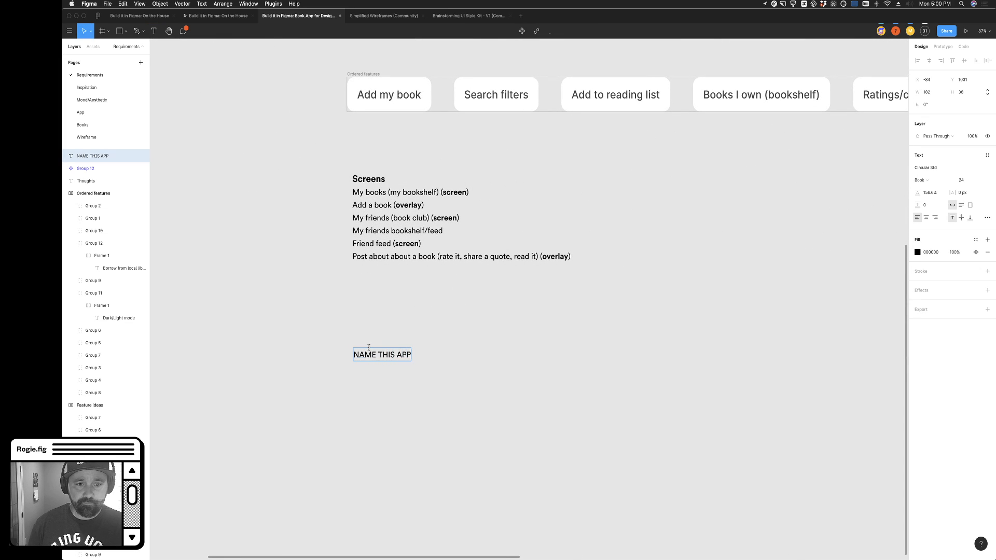
{"action": "key", "text": "Escape"}
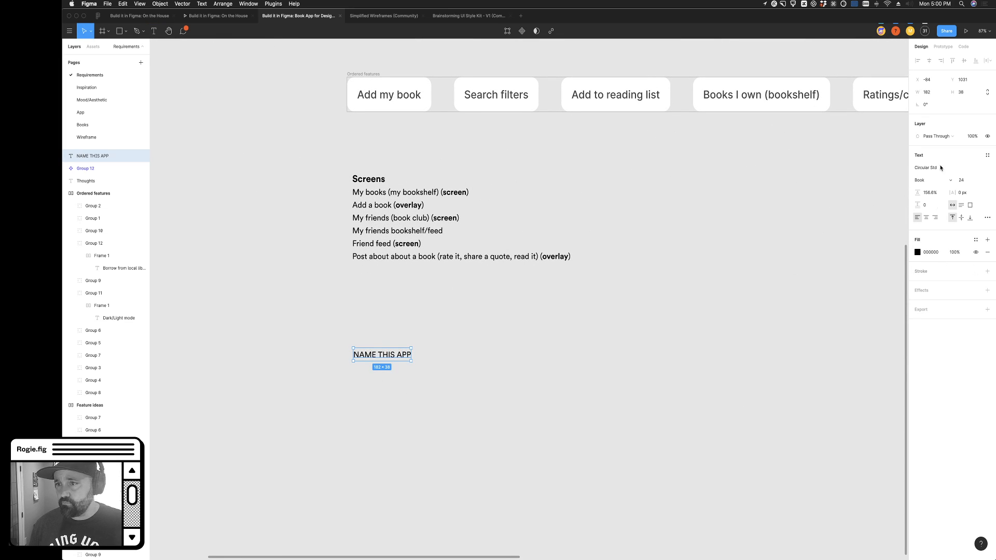
Set the NAME THIS APP text to the Black weight and enlarge its font until it measures about 624 × 125 px
{"action": "left_click", "coordinate": [928, 181]}
{"action": "left_click", "coordinate": [942, 208]}
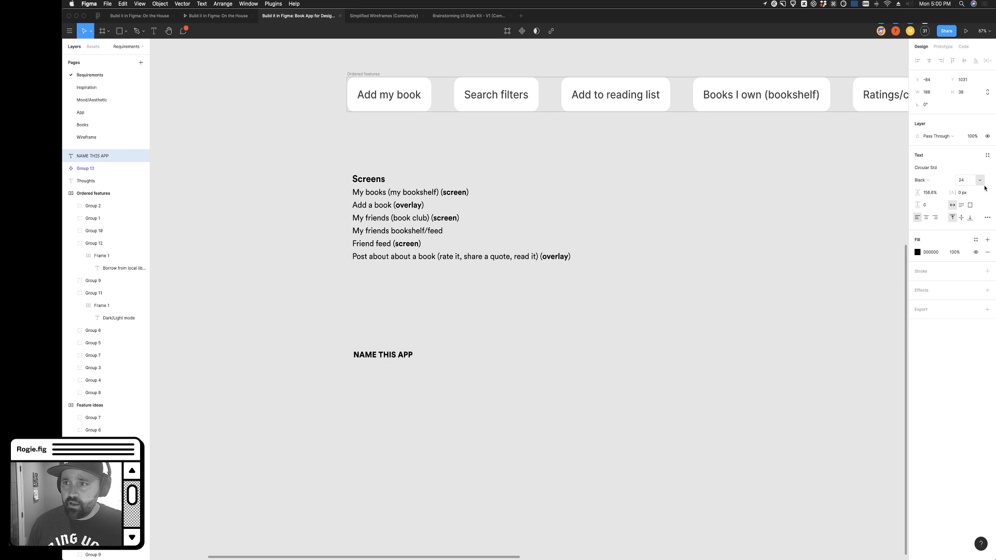
{"action": "left_click", "coordinate": [968, 180]}
{"action": "key", "text": "shift+Up"}
{"action": "key", "text": "shift+Up"}
{"action": "key", "text": "shift+Up"}
{"action": "key", "text": "shift+Up"}
{"action": "key", "text": "shift+Up"}
{"action": "key", "text": "shift+Up"}
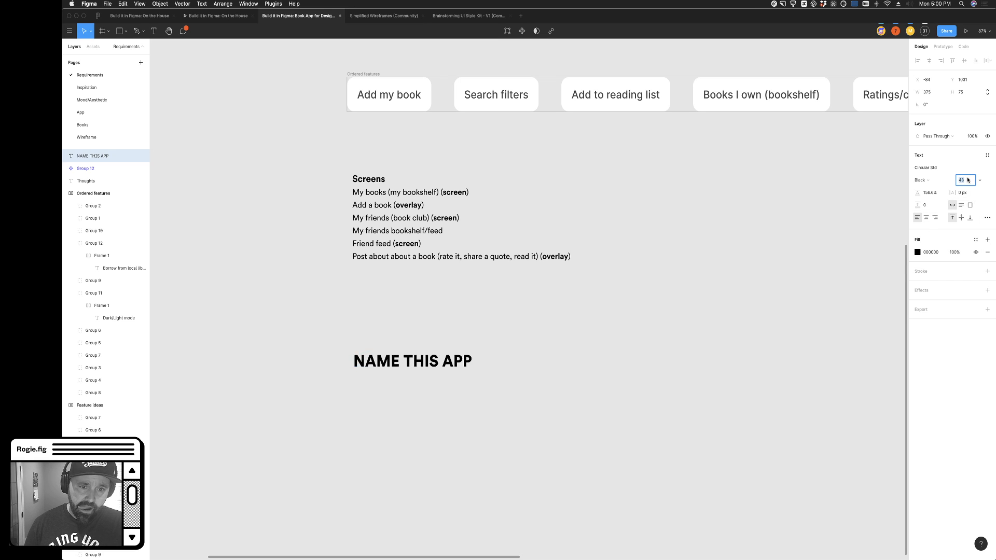
Post the comment "Names below!" on the NAME THIS APP text
{"action": "left_click", "coordinate": [184, 31]}
{"action": "left_click", "coordinate": [417, 365]}
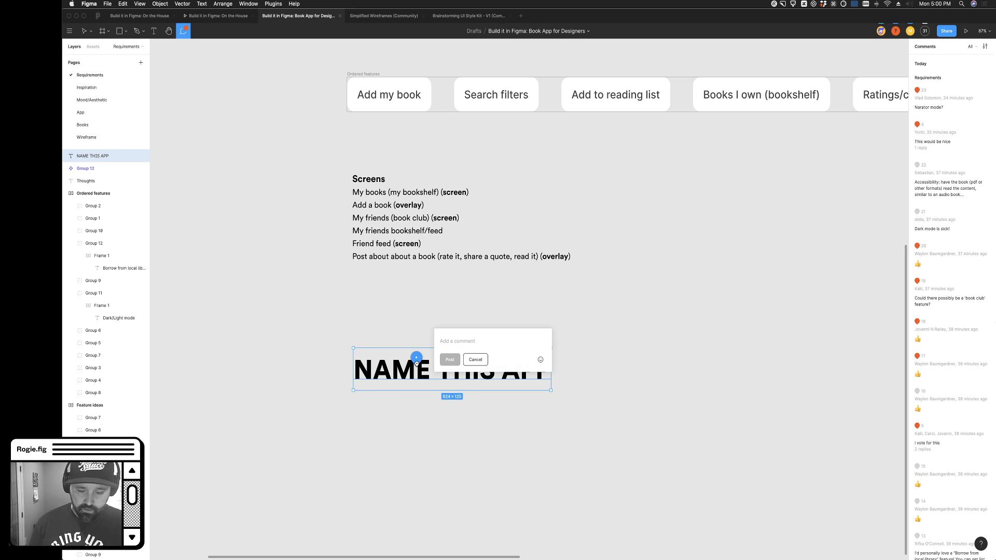
{"action": "type", "text": "Names below!"}
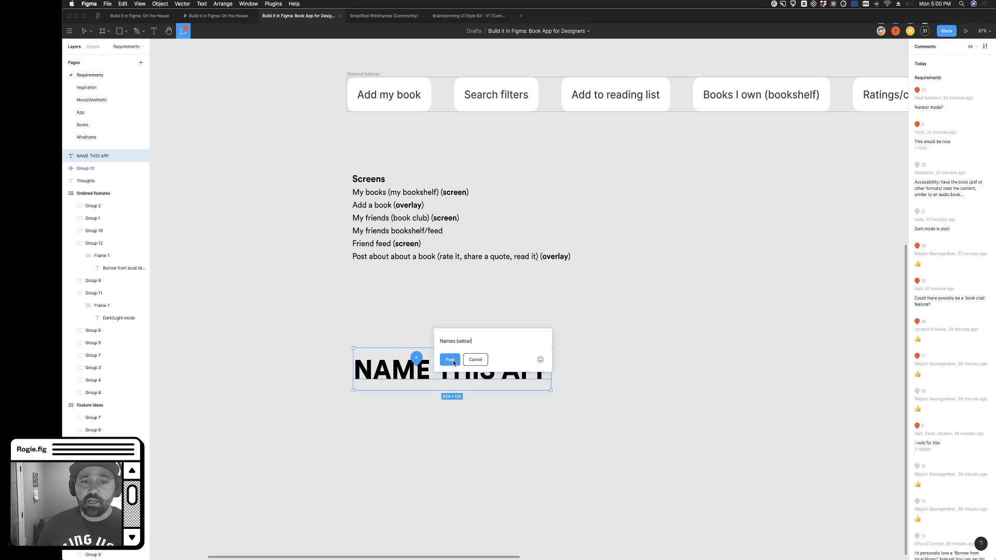
{"action": "left_click", "coordinate": [454, 363]}
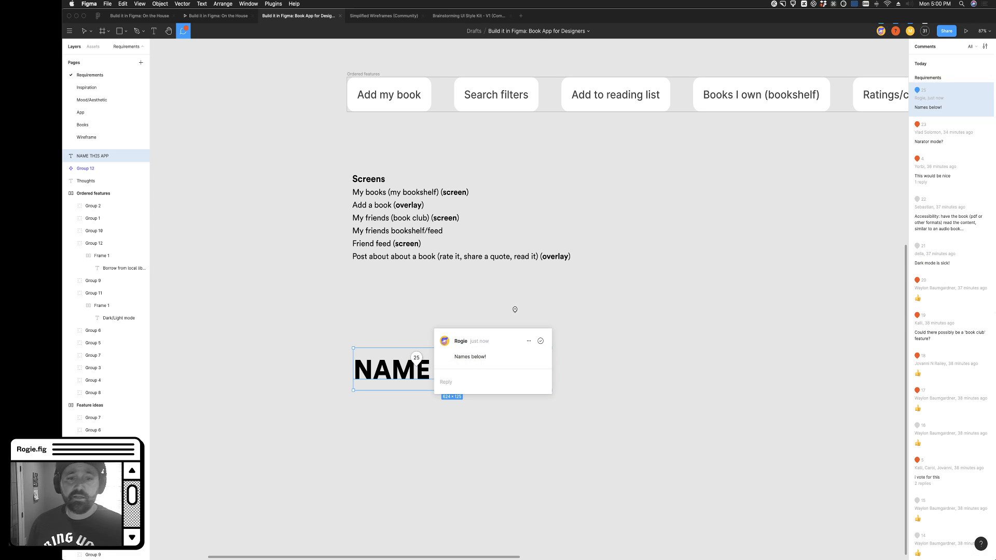
{"action": "left_click", "coordinate": [452, 383]}
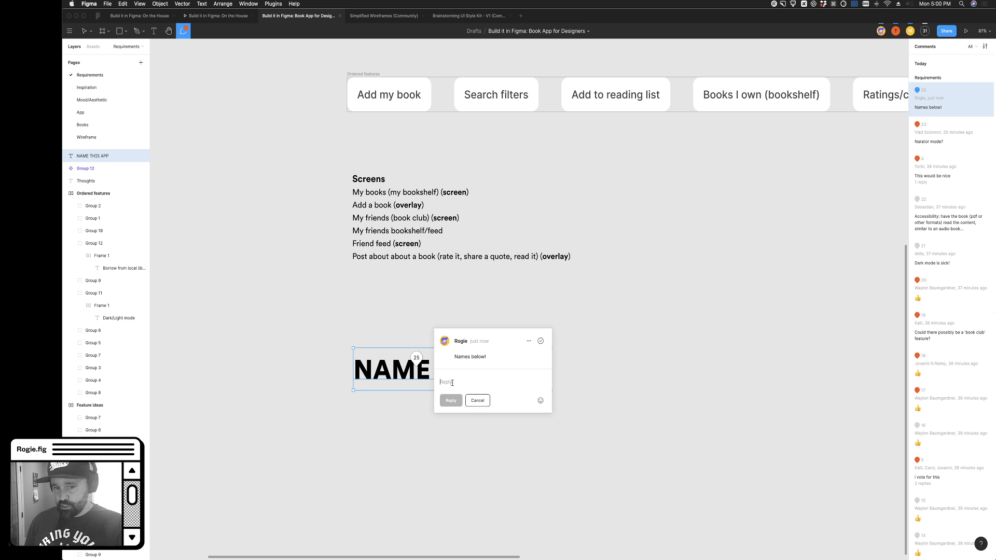
{"action": "left_click", "coordinate": [90, 31]}
Return to the App page and give the Icon/Books folder outline a corner radius of 1
{"action": "left_click", "coordinate": [92, 99]}
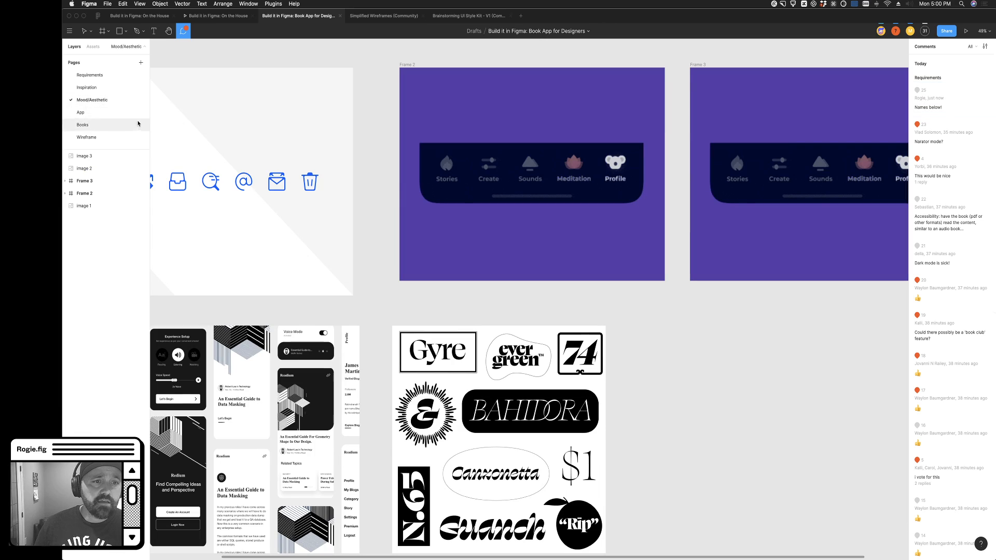
{"action": "left_click", "coordinate": [94, 113]}
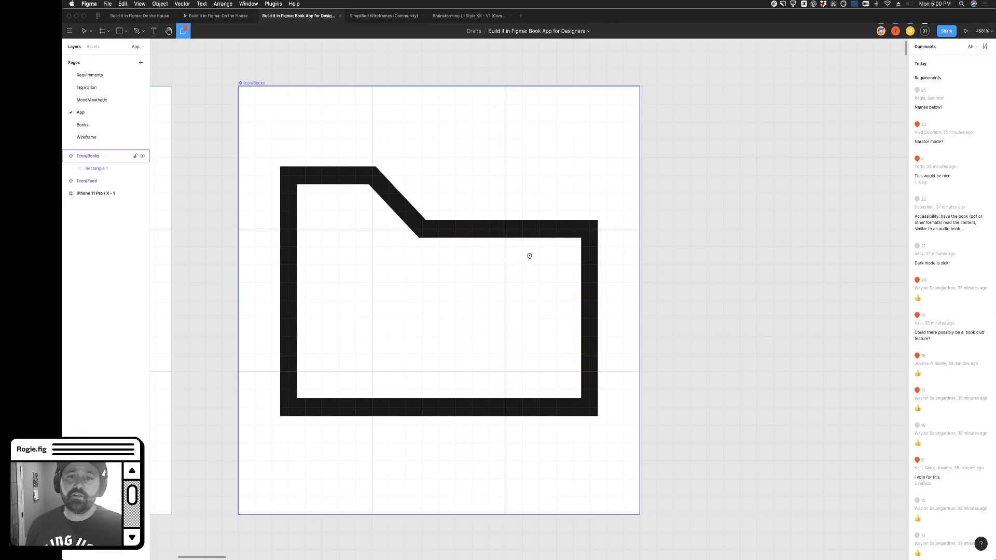
{"action": "left_click", "coordinate": [83, 30]}
{"action": "left_click", "coordinate": [414, 220]}
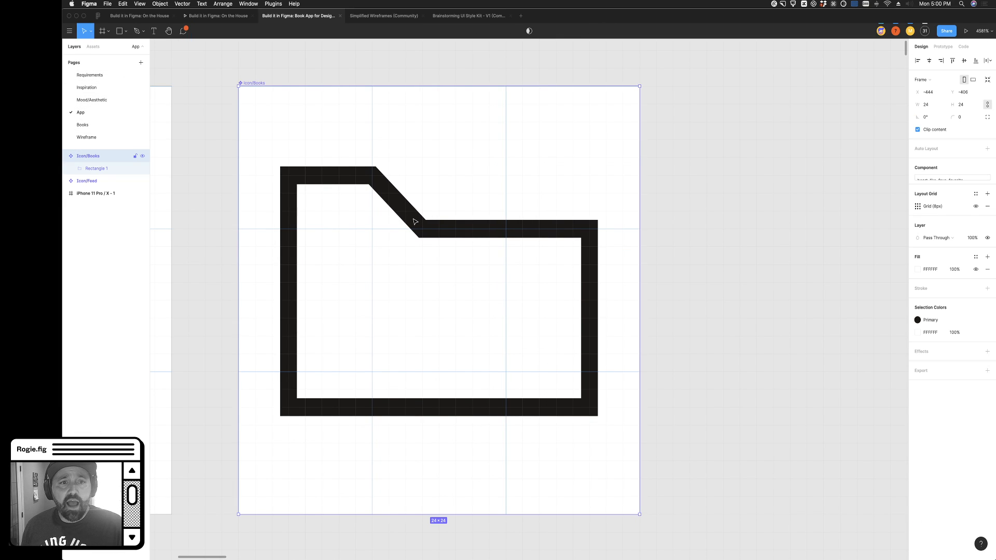
{"action": "left_click", "coordinate": [414, 220]}
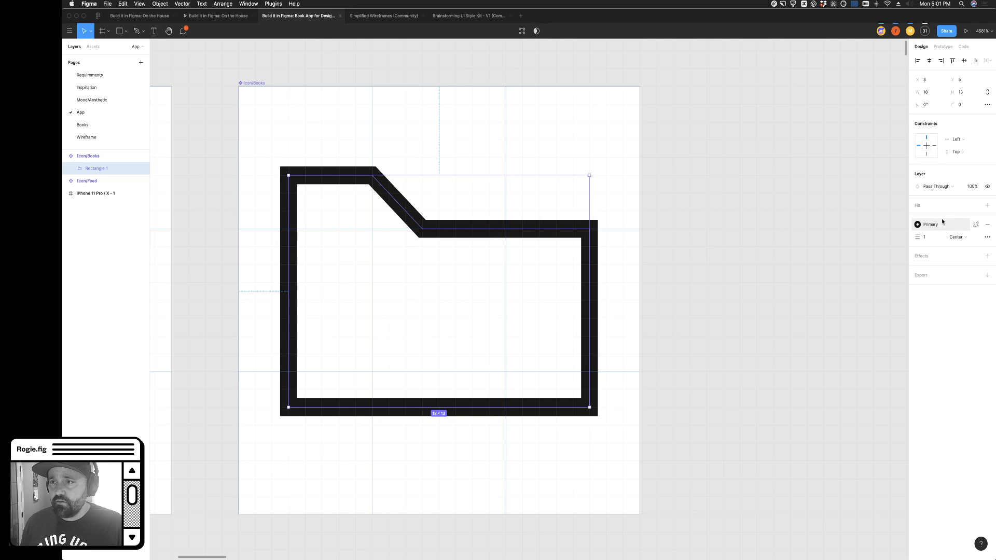
{"action": "left_click", "coordinate": [968, 107]}
{"action": "key", "text": "shift+Up"}
{"action": "key", "text": "shift+Down"}
{"action": "key", "text": "Up"}
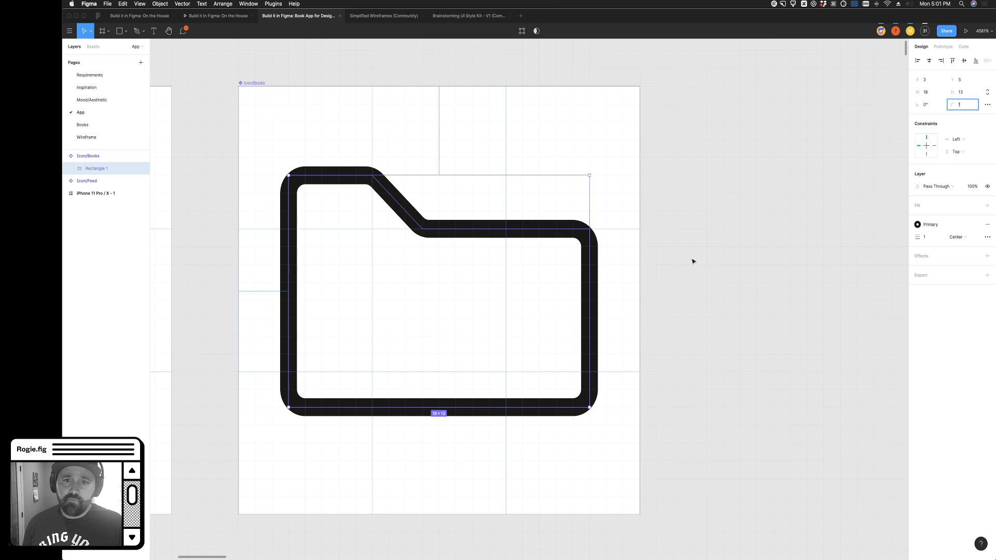
Try 100% corner smoothing on the Icon/Books folder outline and set its corner radius to 2
{"action": "left_click", "coordinate": [988, 105]}
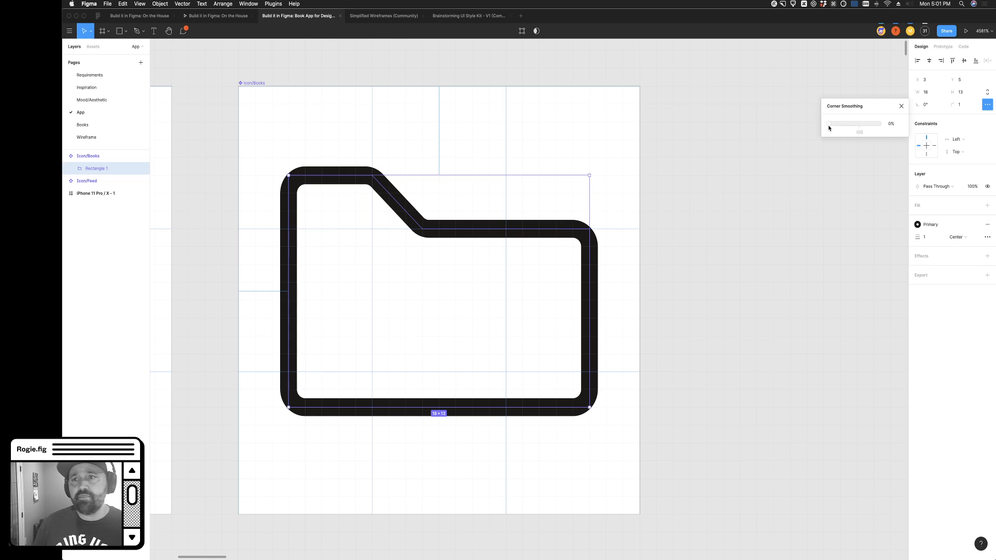
{"action": "left_click_drag", "start_coordinate": [830, 126], "coordinate": [903, 134]}
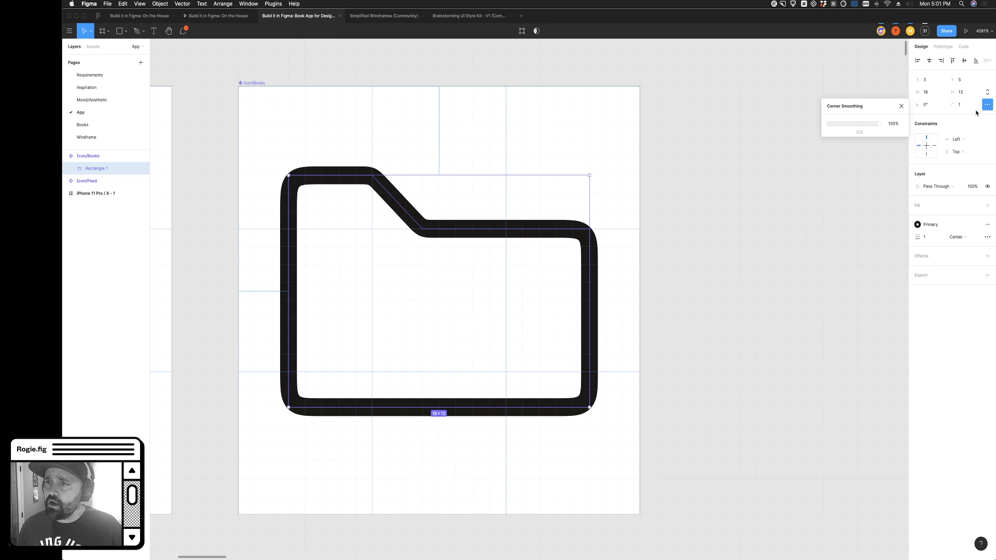
{"action": "left_click", "coordinate": [961, 105]}
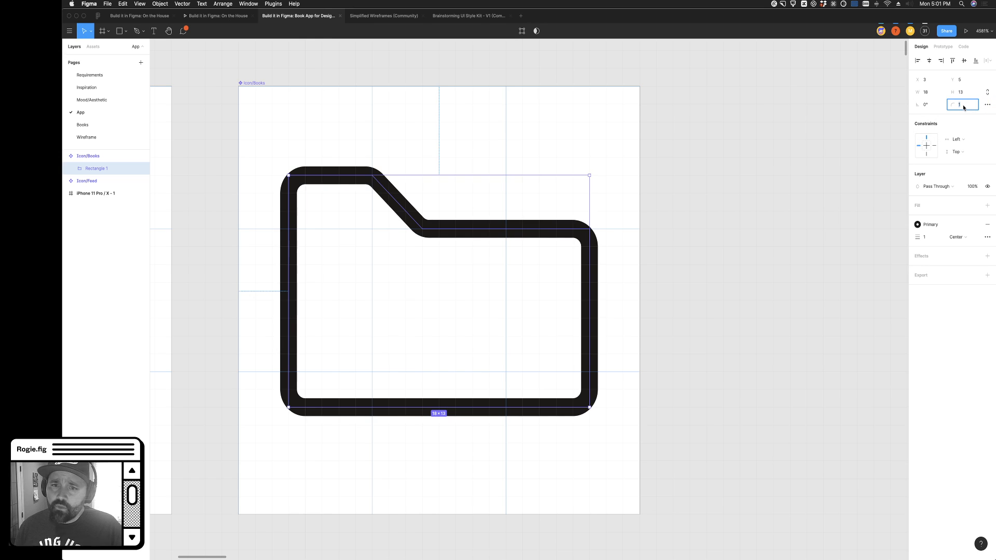
{"action": "type", "text": "2"}
{"action": "key", "text": "Return"}
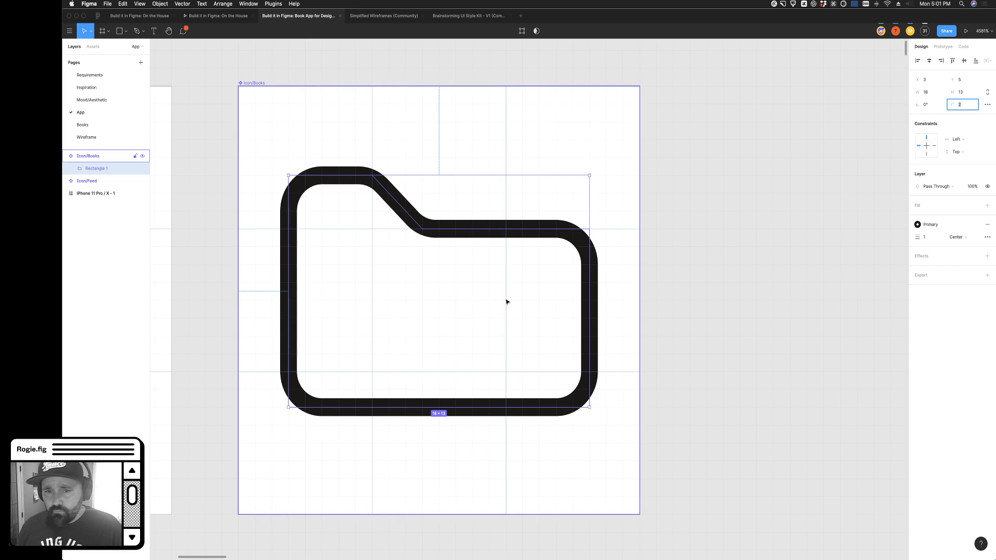
Set the folder outline's corner smoothing to 100%
{"action": "scroll", "coordinate": [530, 279], "scroll_direction": "up", "scroll_amount": 5}
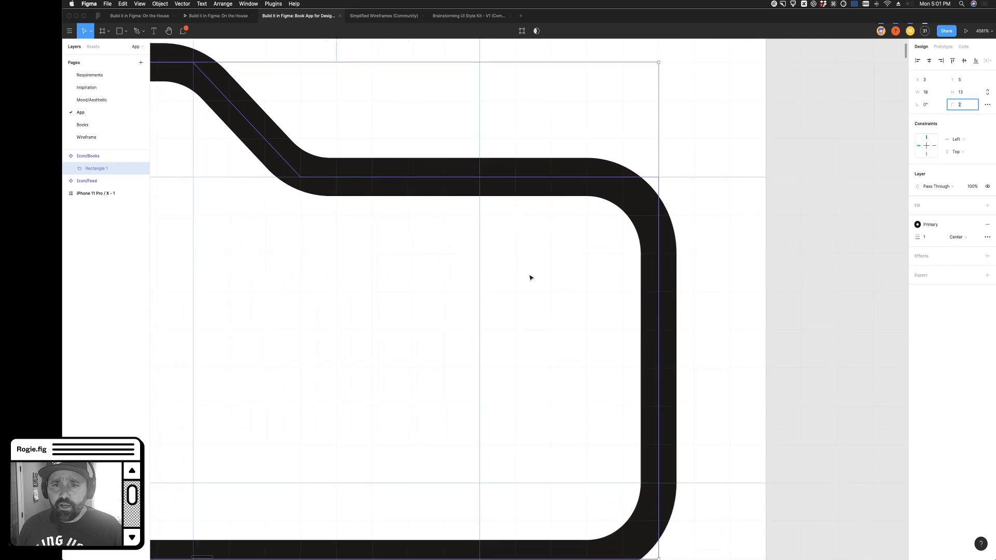
{"action": "left_click", "coordinate": [988, 105]}
{"action": "mouse_move", "coordinate": [830, 124]}
{"action": "left_mouse_down"}
{"action": "mouse_move", "coordinate": [903, 130]}
{"action": "mouse_move", "coordinate": [821, 128]}
{"action": "mouse_move", "coordinate": [884, 134]}
{"action": "mouse_move", "coordinate": [836, 130]}
{"action": "left_mouse_up"}
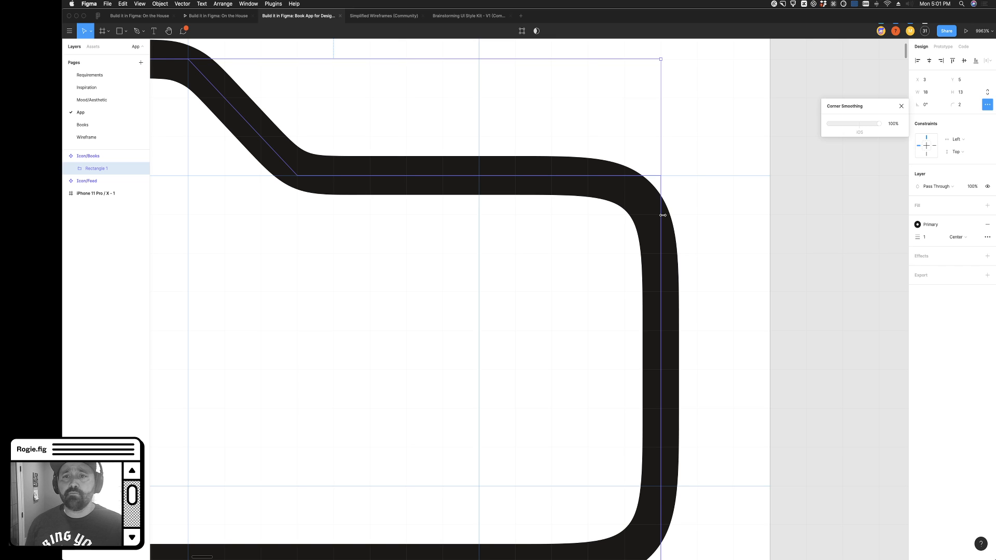
{"action": "scroll", "coordinate": [663, 214], "scroll_direction": "down", "scroll_amount": 10}
{"action": "scroll", "coordinate": [633, 231], "scroll_direction": "up", "scroll_amount": 5}
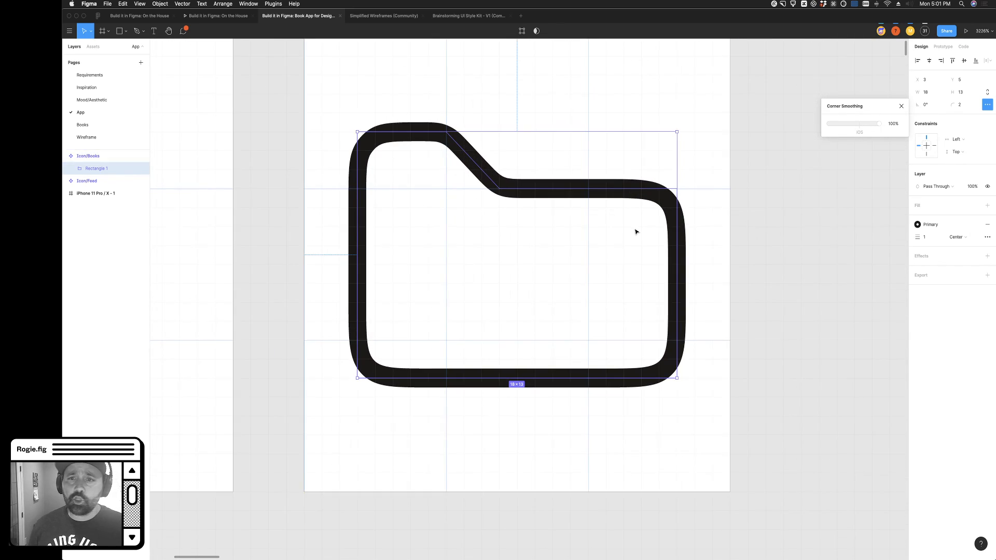
{"action": "left_click", "coordinate": [737, 264]}
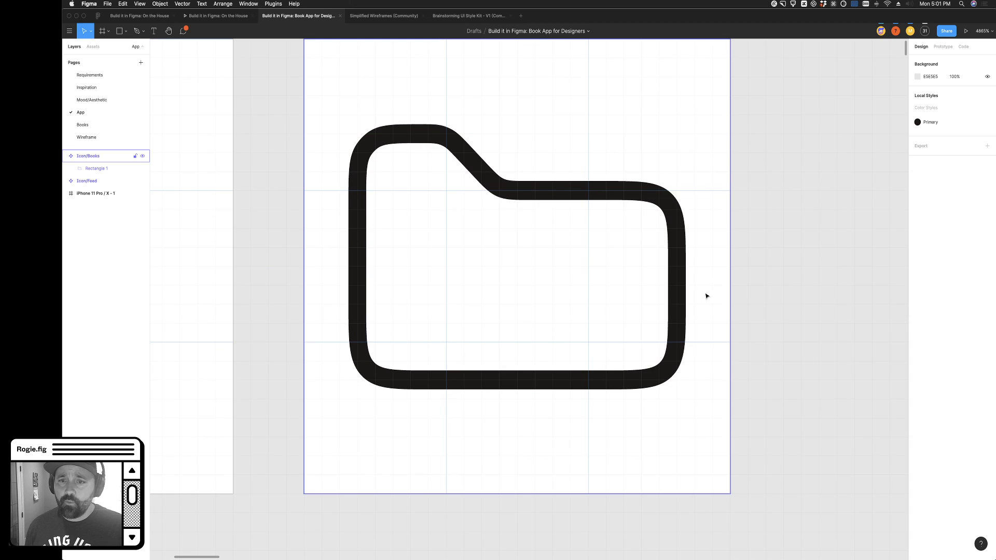
Edit the folder path and move the vertex at the foot of the tab's slope one grid unit left
{"action": "left_click", "coordinate": [382, 380]}
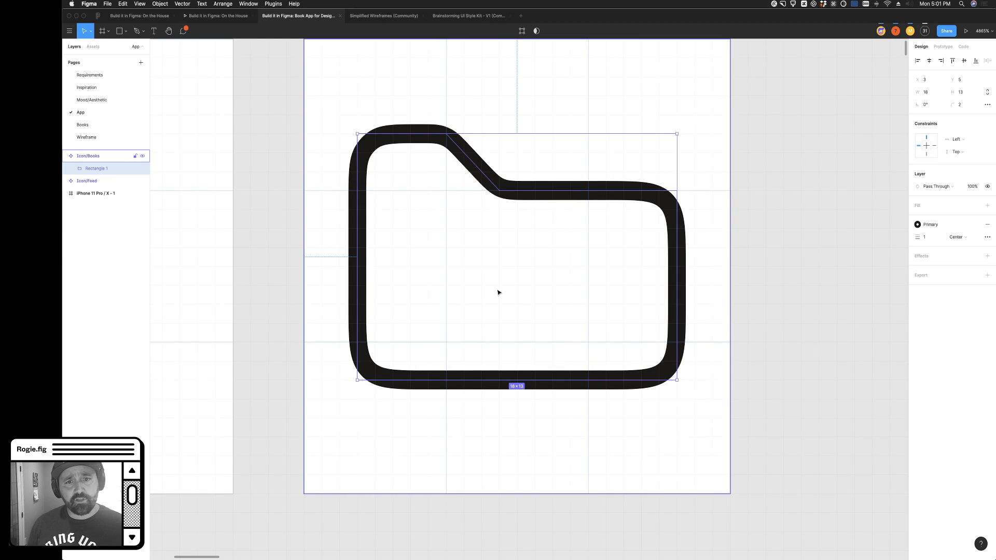
{"action": "scroll", "coordinate": [487, 301], "scroll_direction": "right", "scroll_amount": 3}
{"action": "double_click", "coordinate": [437, 193]}
{"action": "mouse_move", "coordinate": [429, 193]}
{"action": "left_mouse_down"}
{"action": "mouse_move", "coordinate": [412, 195]}
{"action": "mouse_move", "coordinate": [430, 194]}
{"action": "left_mouse_up"}
{"action": "key", "text": "Escape"}
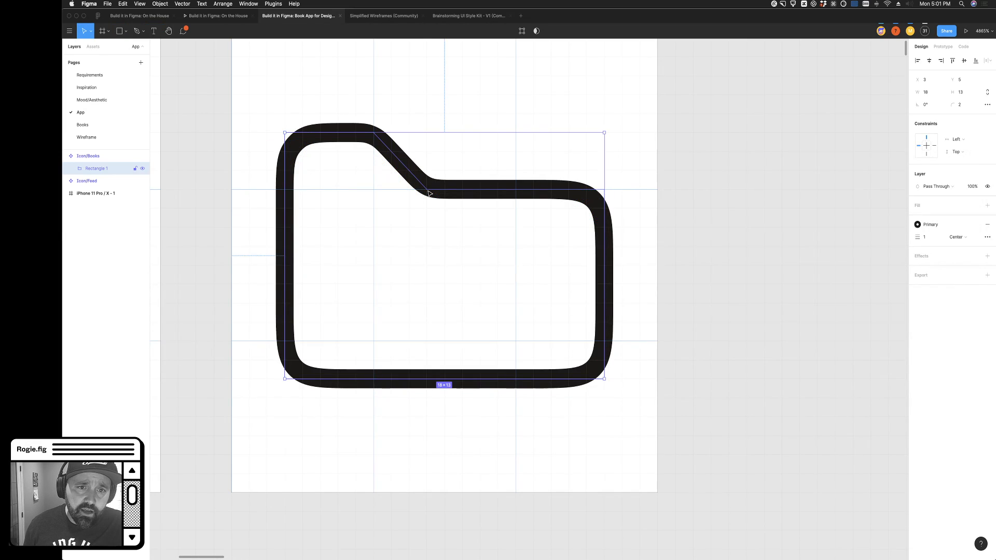
{"action": "double_click", "coordinate": [428, 191]}
{"action": "key", "text": "Escape"}
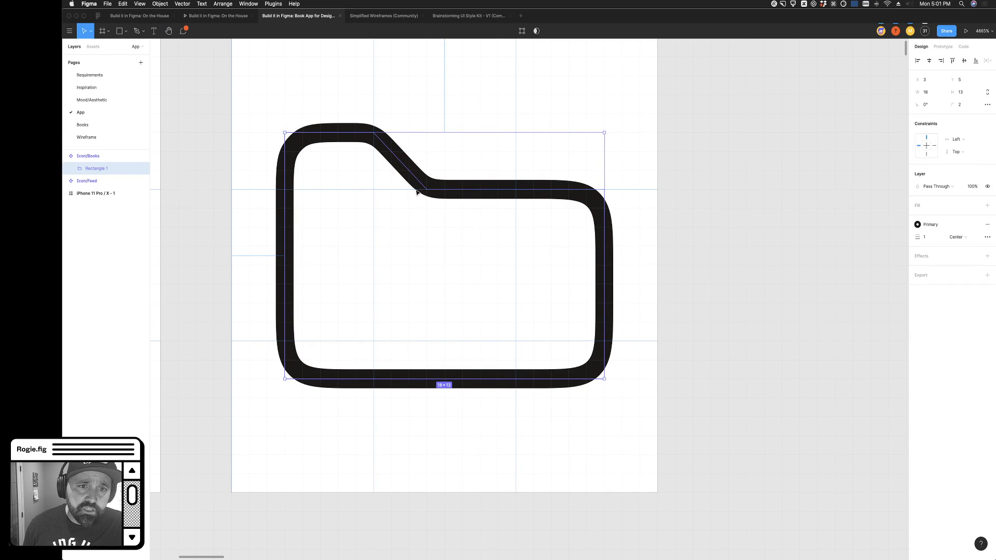
{"action": "double_click", "coordinate": [425, 191]}
{"action": "left_click_drag", "start_coordinate": [425, 189], "coordinate": [409, 189]}
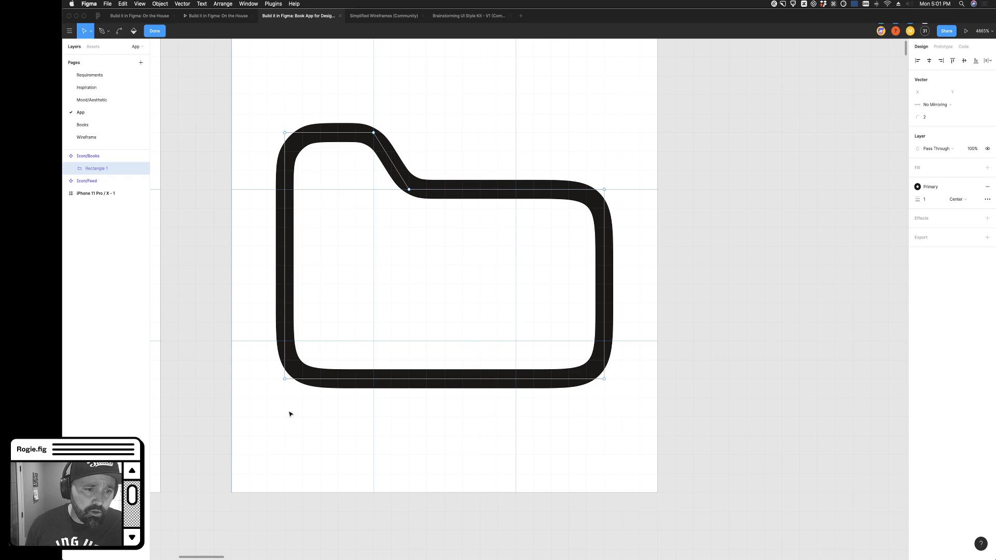
Lower the folder's two bottom vertices to Y 19 and pull the midpoints of both sides outward by one grid unit
{"action": "left_click", "coordinate": [286, 380]}
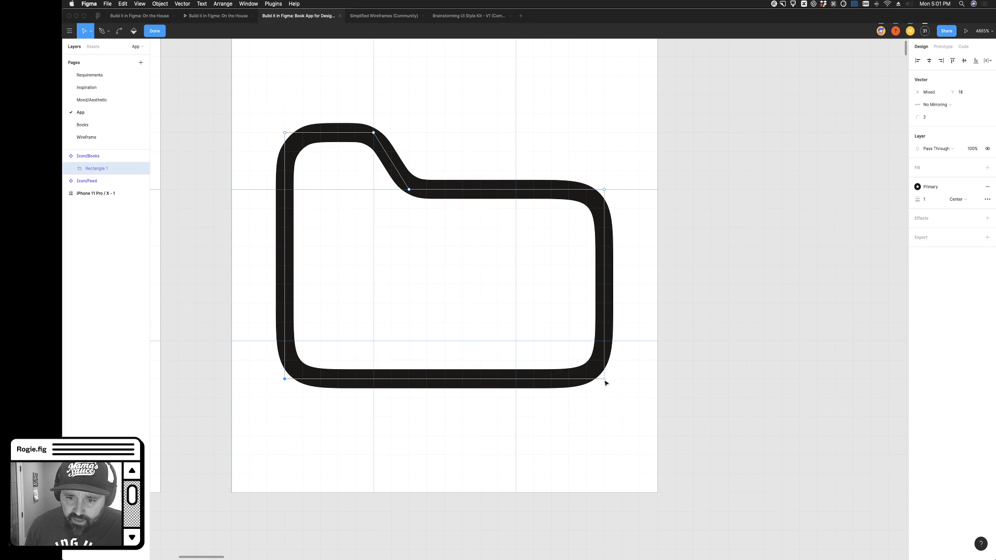
{"action": "left_click_drag", "start_coordinate": [606, 383], "coordinate": [609, 403]}
{"action": "scroll", "coordinate": [286, 283], "scroll_direction": "up", "scroll_amount": 2}
{"action": "scroll", "coordinate": [287, 284], "scroll_direction": "up", "scroll_amount": 1}
{"action": "left_click_drag", "start_coordinate": [285, 262], "coordinate": [267, 265]}
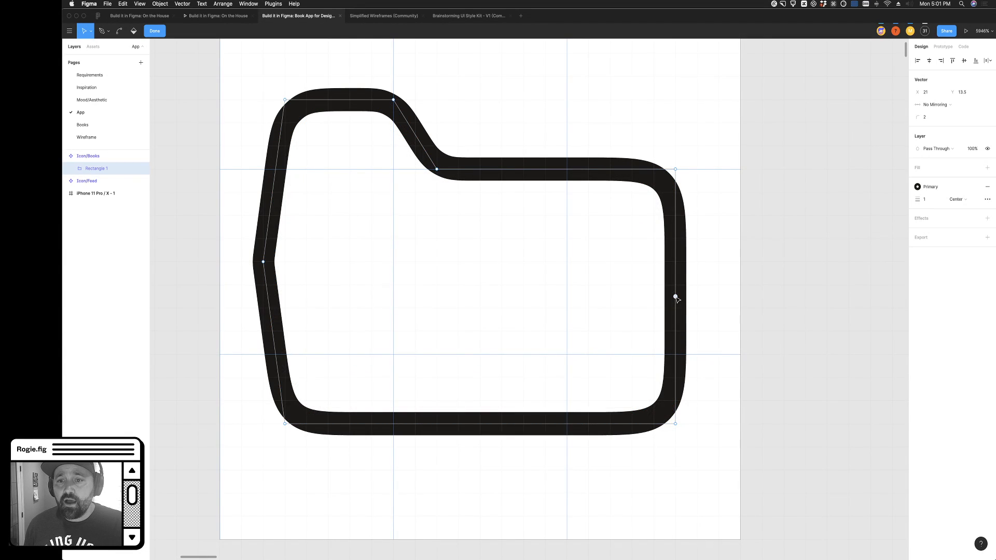
{"action": "left_click_drag", "start_coordinate": [676, 297], "coordinate": [697, 297]}
Round both side midpoints of the folder with a corner radius of 42
{"action": "left_click_drag", "start_coordinate": [249, 248], "coordinate": [771, 344]}
{"action": "left_click", "coordinate": [930, 119]}
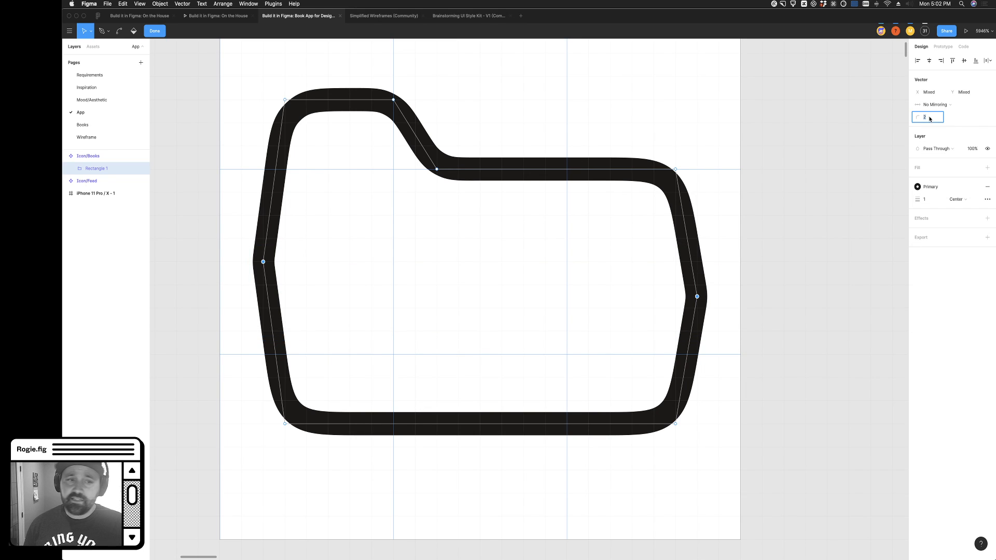
{"action": "key", "text": "shift+Up"}
{"action": "key", "text": "shift+Up"}
{"action": "key", "text": "shift+Up"}
{"action": "key", "text": "shift+Up"}
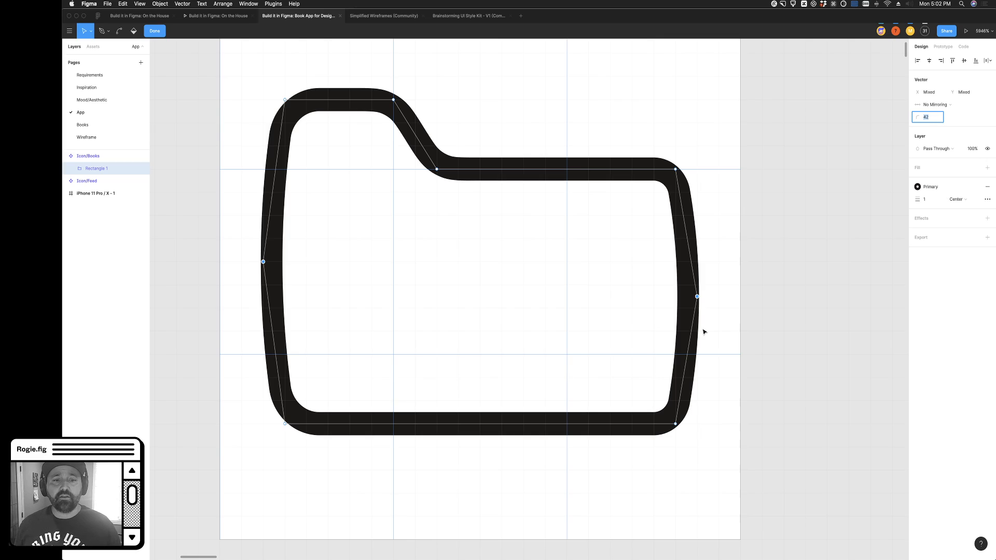
Pull the midpoint of the folder's bottom edge down to Y 20 and round it with a much larger corner radius
{"action": "mouse_move", "coordinate": [480, 424]}
{"action": "left_mouse_down"}
{"action": "mouse_move", "coordinate": [483, 449]}
{"action": "mouse_move", "coordinate": [536, 484]}
{"action": "left_mouse_up"}
{"action": "key", "text": "super+z"}
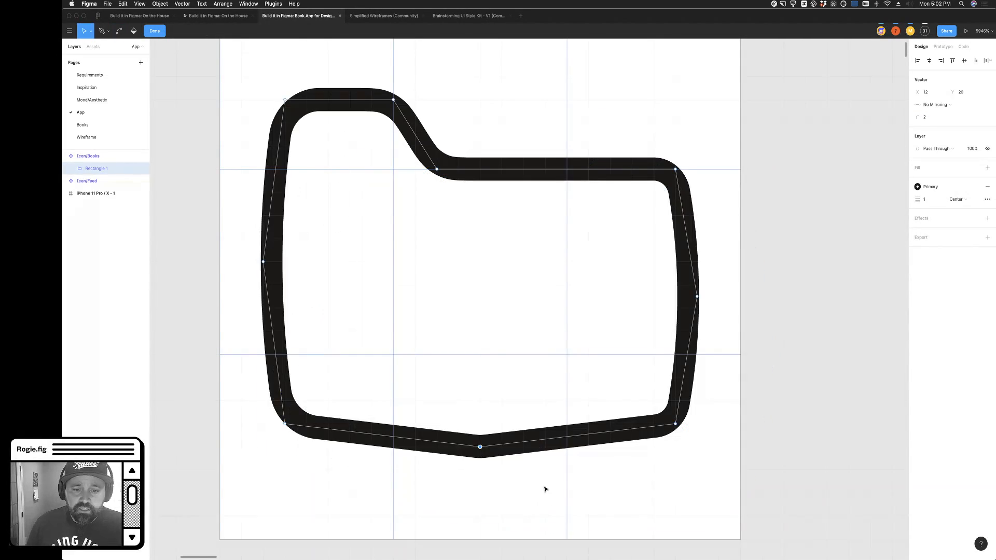
{"action": "left_click", "coordinate": [933, 119]}
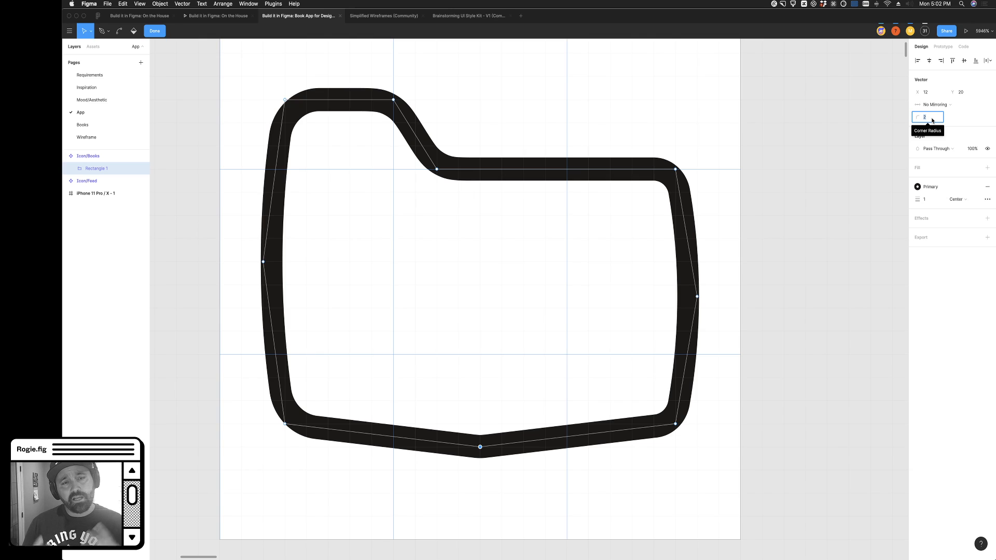
{"action": "key", "text": "shift+Up"}
{"action": "key", "text": "shift+Up"}
{"action": "key", "text": "shift+Up"}
{"action": "key", "text": "shift+Up"}
{"action": "key", "text": "shift+Up"}
{"action": "key", "text": "shift+Up"}
{"action": "key", "text": "shift+Up"}
{"action": "key", "text": "shift+Up"}
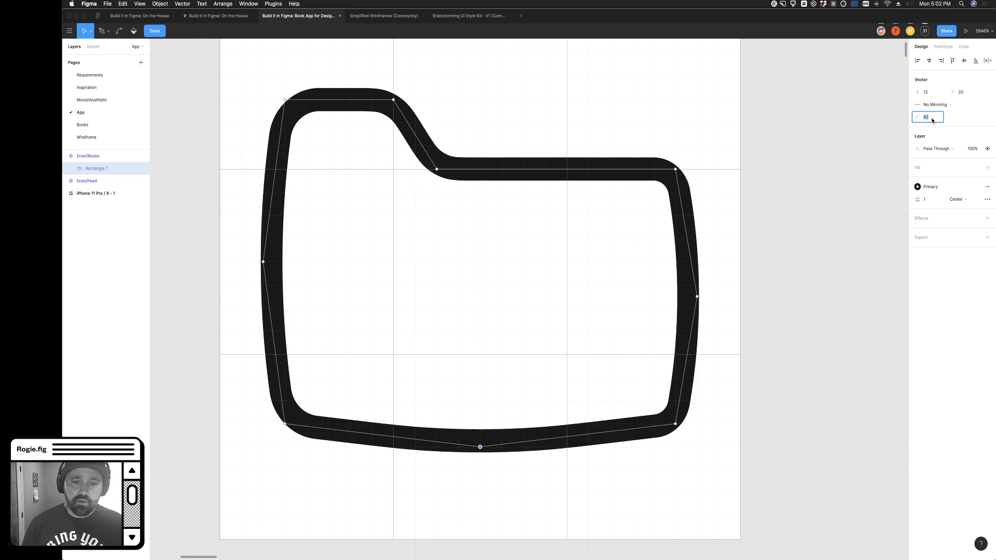
{"action": "left_click", "coordinate": [747, 265]}
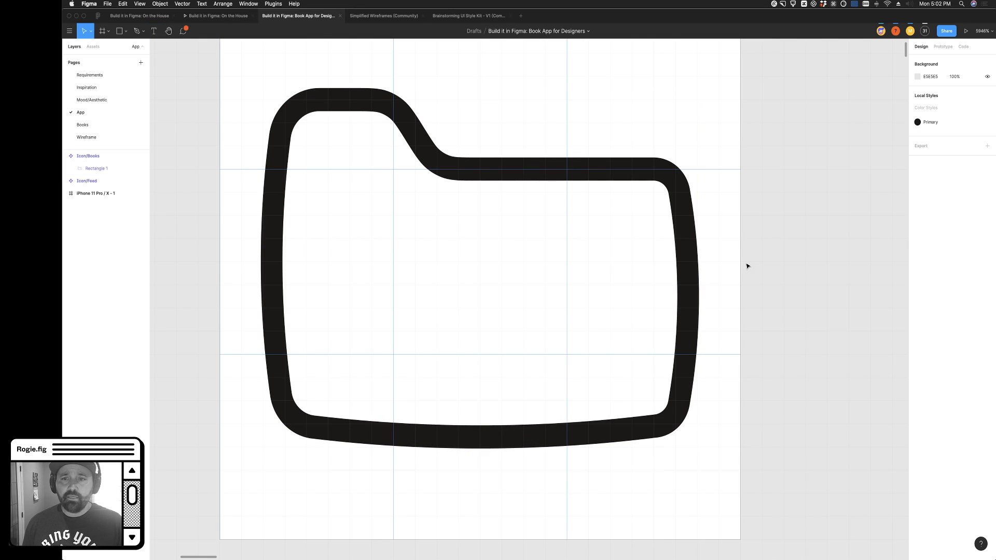
Move the vertex at the foot of the folder tab's slope to X 9, Y 8
{"action": "double_click", "coordinate": [453, 163]}
{"action": "left_click", "coordinate": [437, 169]}
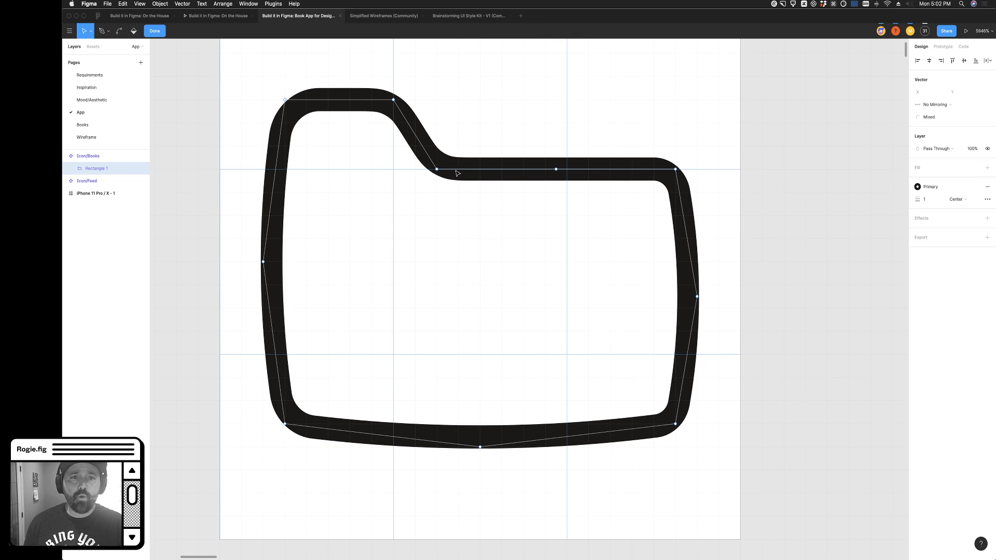
{"action": "key", "text": "Escape"}
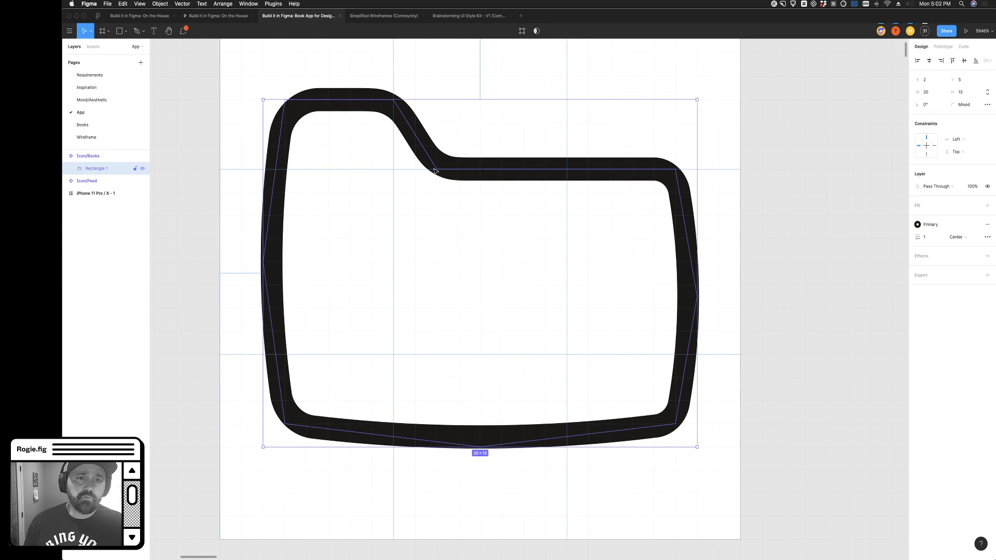
{"action": "double_click", "coordinate": [435, 172]}
{"action": "left_click_drag", "start_coordinate": [435, 171], "coordinate": [420, 173]}
{"action": "key", "text": "super+z"}
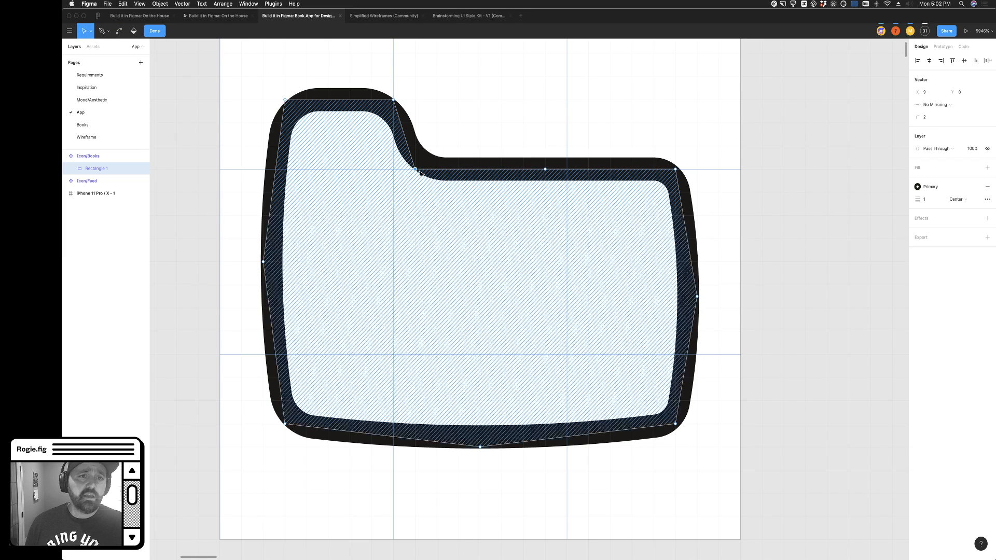
Give the vertex at the foot of the folder tab's slope a corner radius of 1
{"action": "left_click", "coordinate": [928, 119]}
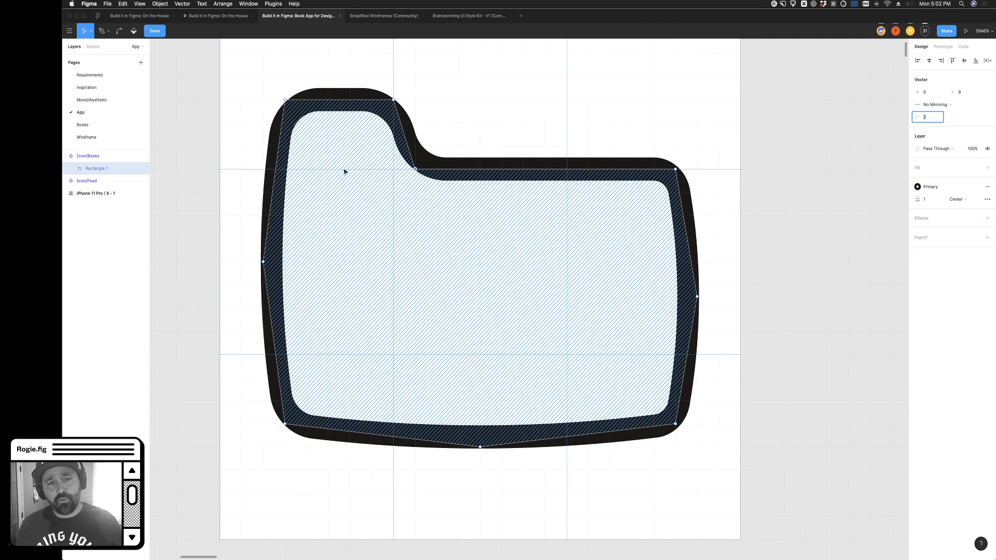
{"action": "type", "text": "1"}
{"action": "key", "text": "Tab"}
{"action": "left_click", "coordinate": [498, 126]}
{"action": "key", "text": "Escape"}
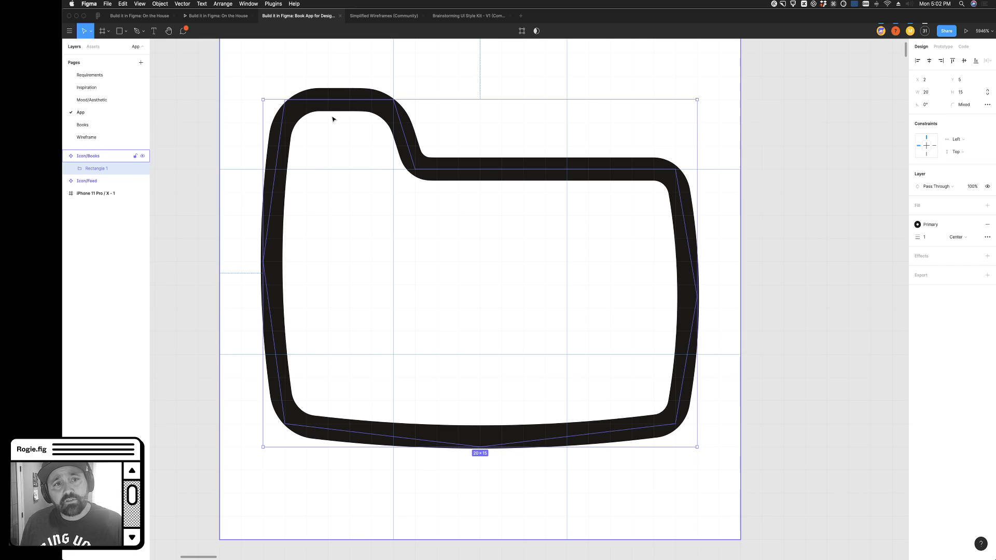
{"action": "double_click", "coordinate": [416, 171]}
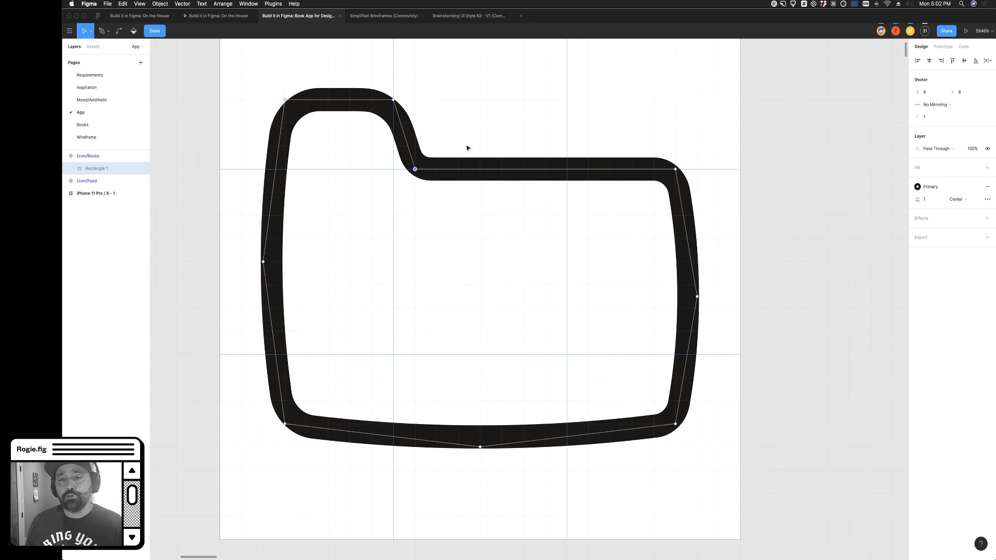
{"action": "key", "text": "Escape"}
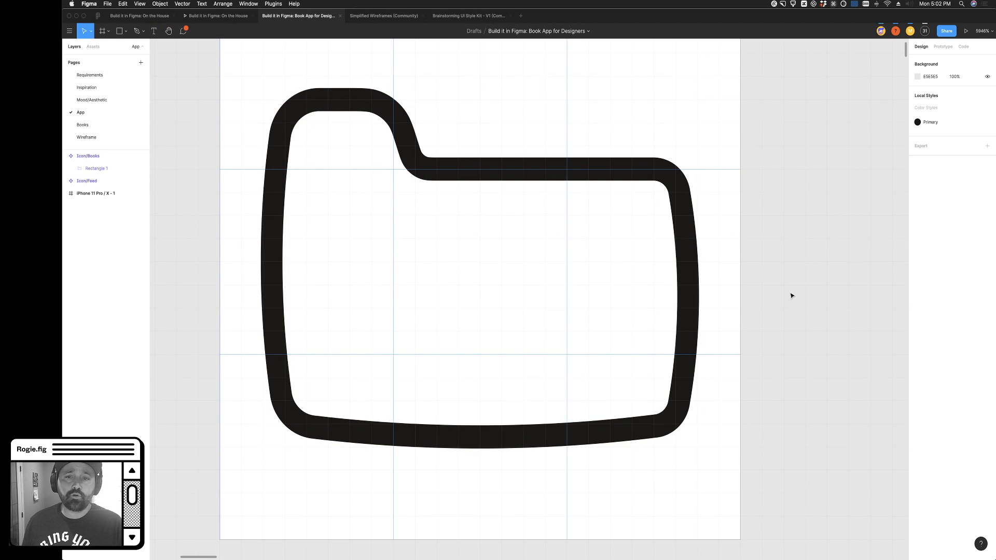
Set a corner radius of 3 on the folder's four outer corner vertices and finish editing the path
{"action": "scroll", "coordinate": [791, 295], "scroll_direction": "down", "scroll_amount": 5}
{"action": "scroll", "coordinate": [792, 296], "scroll_direction": "down", "scroll_amount": 5}
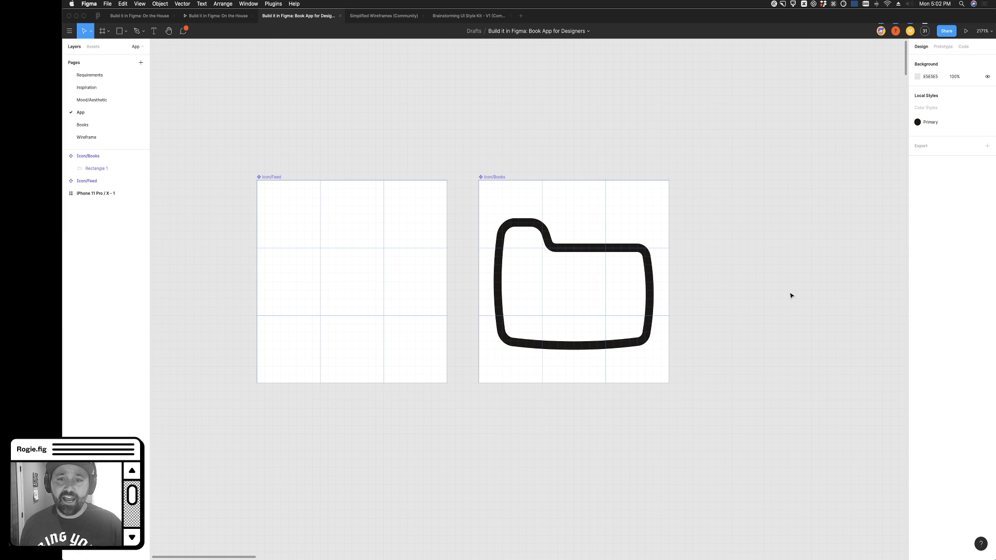
{"action": "scroll", "coordinate": [754, 322], "scroll_direction": "up", "scroll_amount": 2}
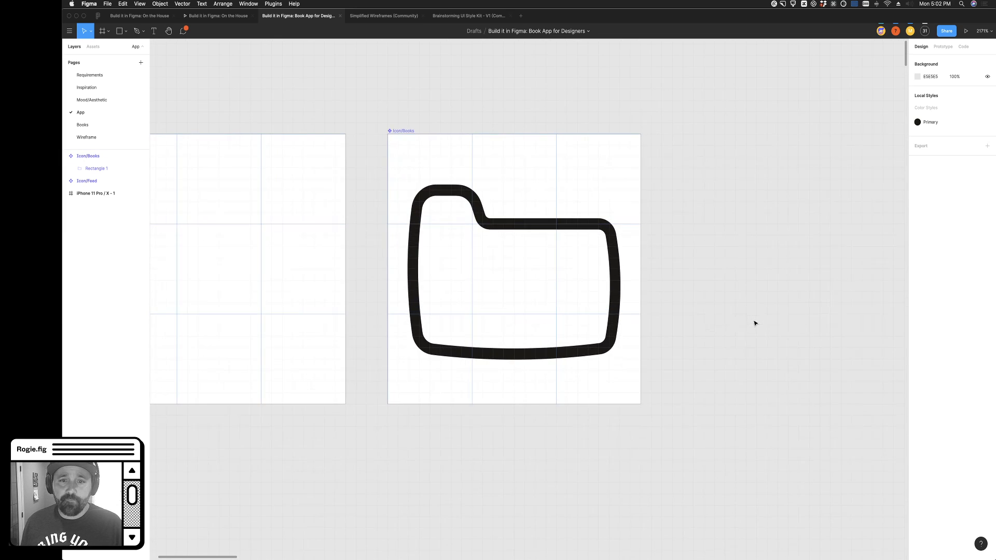
{"action": "double_click", "coordinate": [533, 358]}
{"action": "left_click_drag", "start_coordinate": [660, 387], "coordinate": [587, 325]}
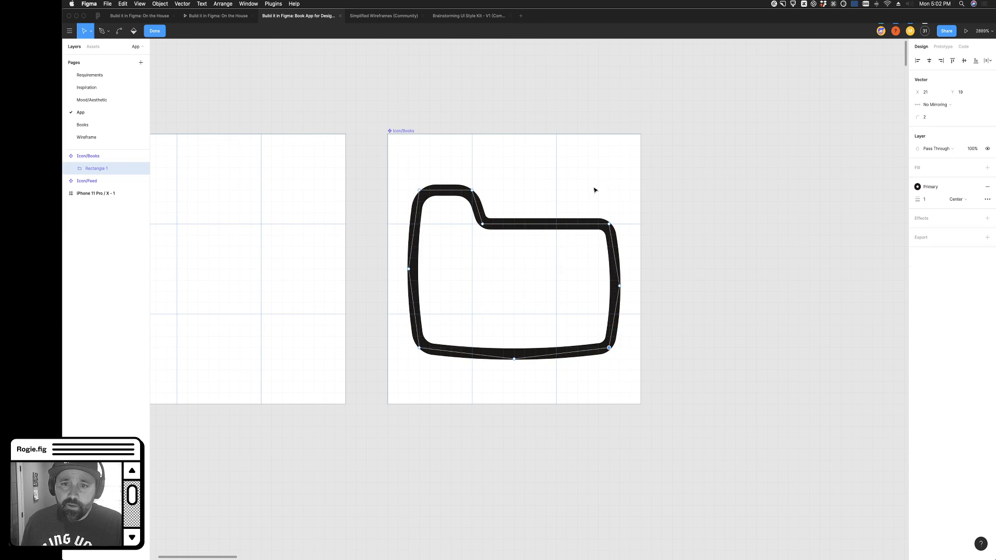
{"action": "left_click", "coordinate": [610, 224], "text": "shift"}
{"action": "left_click", "coordinate": [419, 348], "text": "shift"}
{"action": "left_click_drag", "start_coordinate": [396, 173], "coordinate": [442, 217]}
{"action": "left_click", "coordinate": [937, 118]}
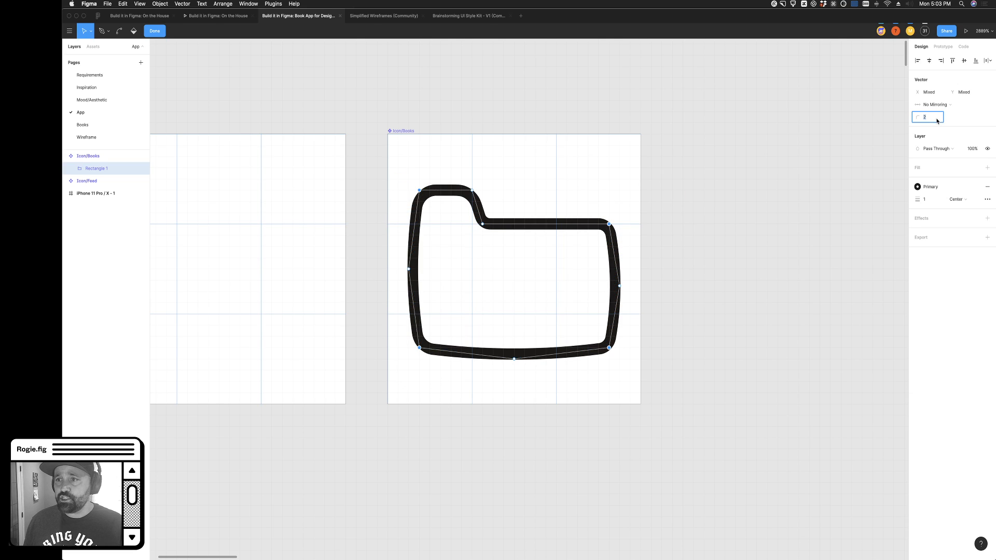
{"action": "key", "text": "Up"}
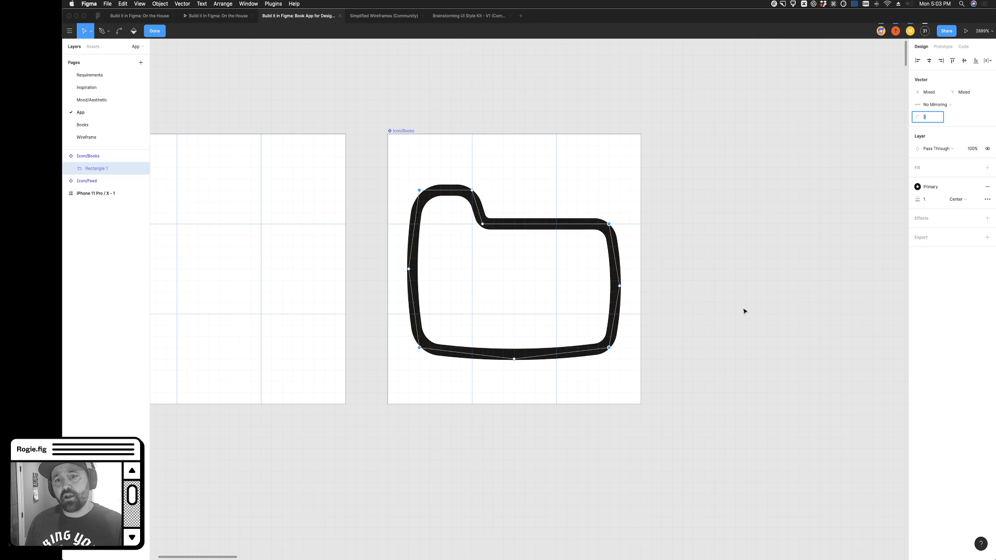
{"action": "key", "text": "Escape"}
{"action": "key", "text": "Escape"}
{"action": "key", "text": "Escape"}
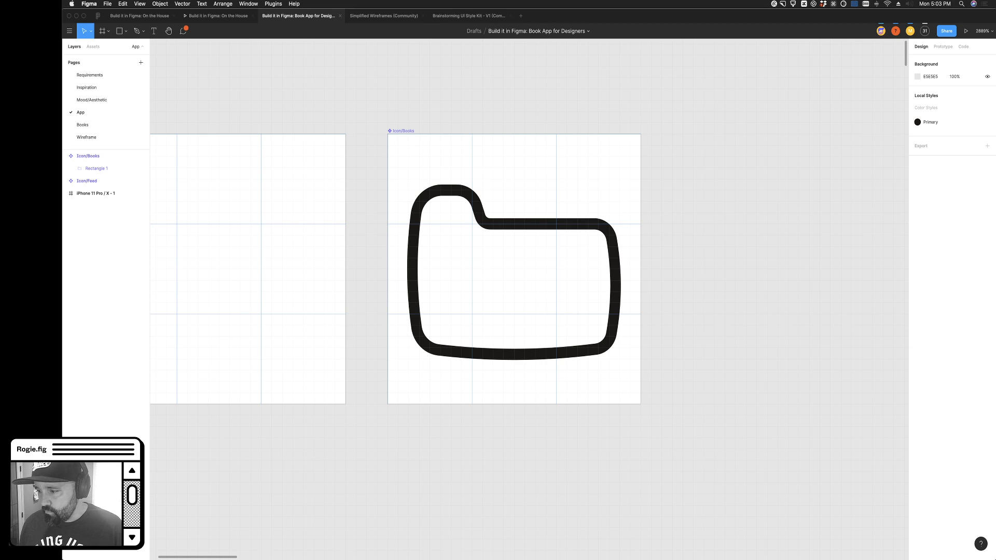
Copy the file's share link from the sharing settings and close them
{"action": "left_click", "coordinate": [278, 94]}
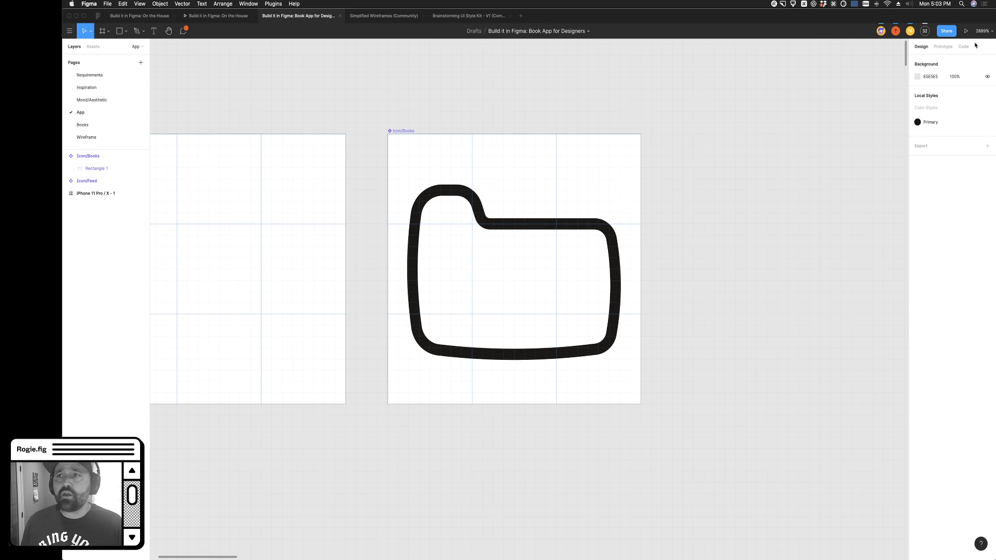
{"action": "left_click", "coordinate": [946, 31]}
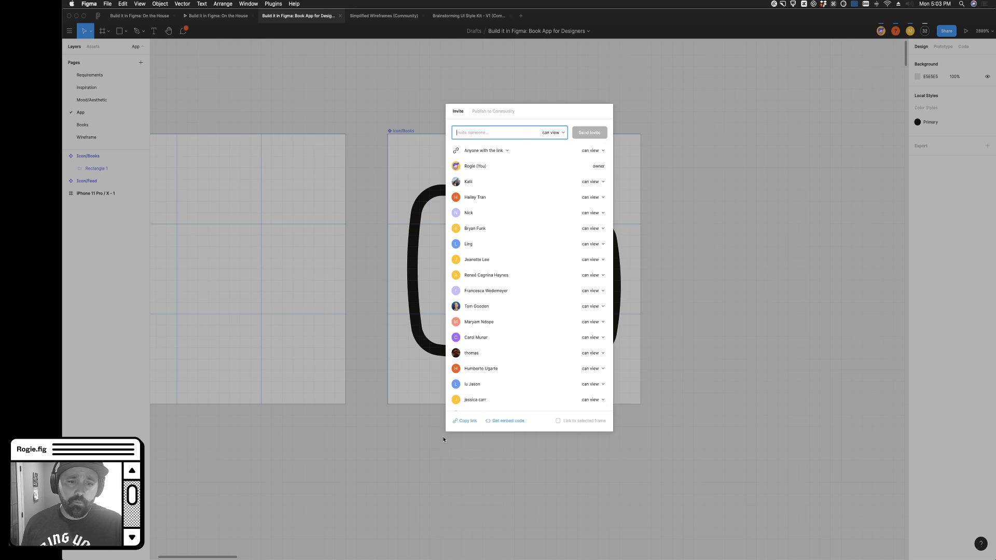
{"action": "left_click", "coordinate": [466, 419]}
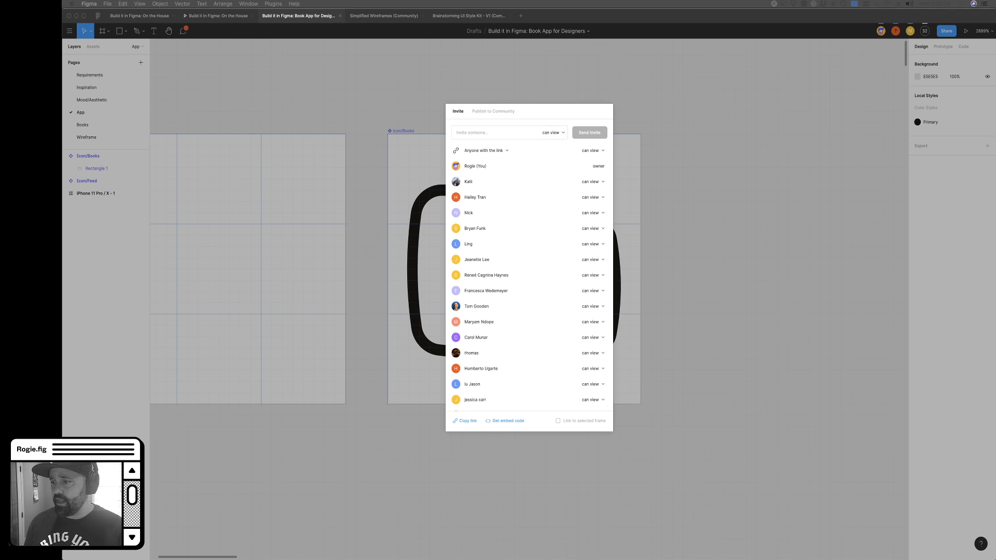
{"action": "left_click", "coordinate": [634, 103]}
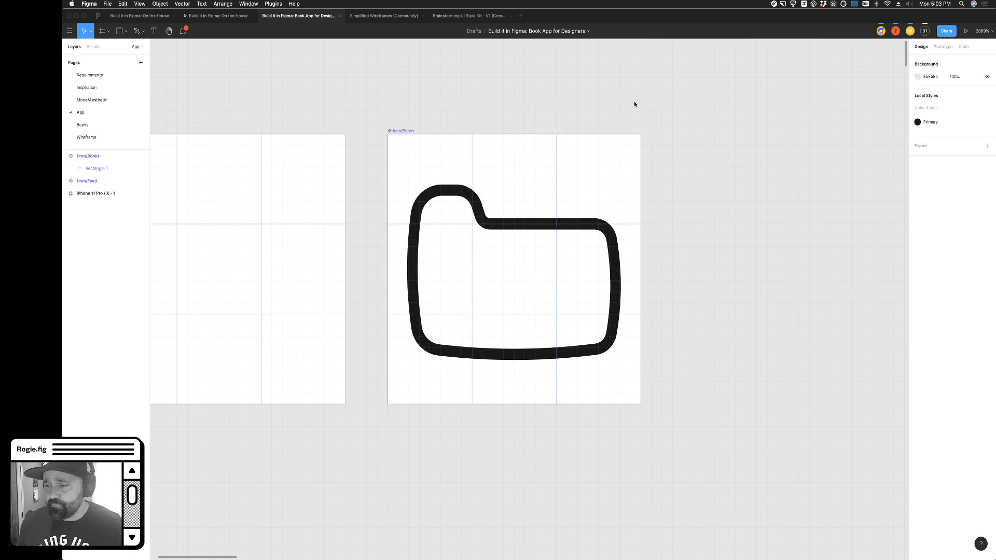
Move the folder shape out of the Icon/Books component onto the empty canvas above it
{"action": "left_click", "coordinate": [490, 228]}
{"action": "left_click_drag", "start_coordinate": [489, 228], "coordinate": [489, 81]}
{"action": "scroll", "coordinate": [676, 172], "scroll_direction": "up", "scroll_amount": 4}
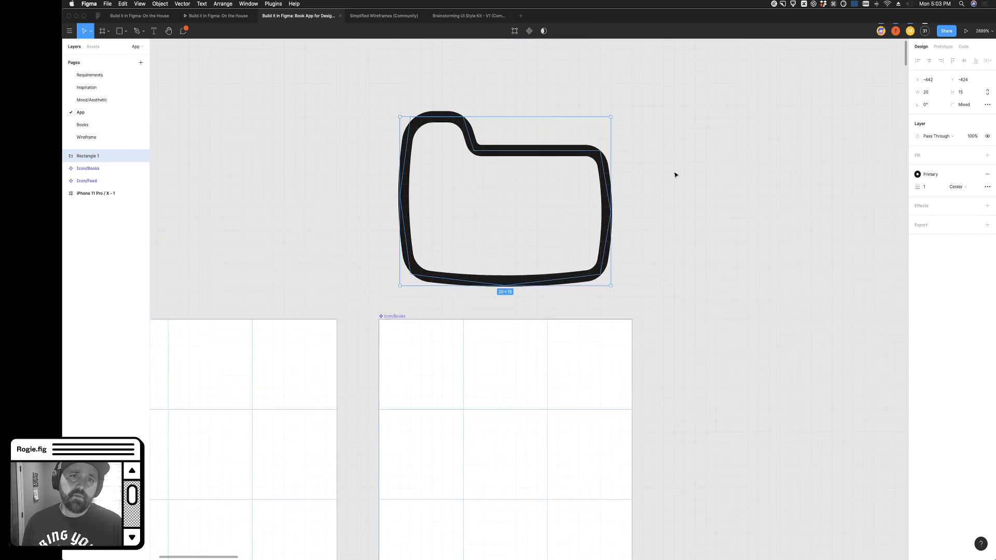
{"action": "left_click_drag", "start_coordinate": [563, 161], "coordinate": [570, 107]}
{"action": "scroll", "coordinate": [508, 305], "scroll_direction": "down", "scroll_amount": 3}
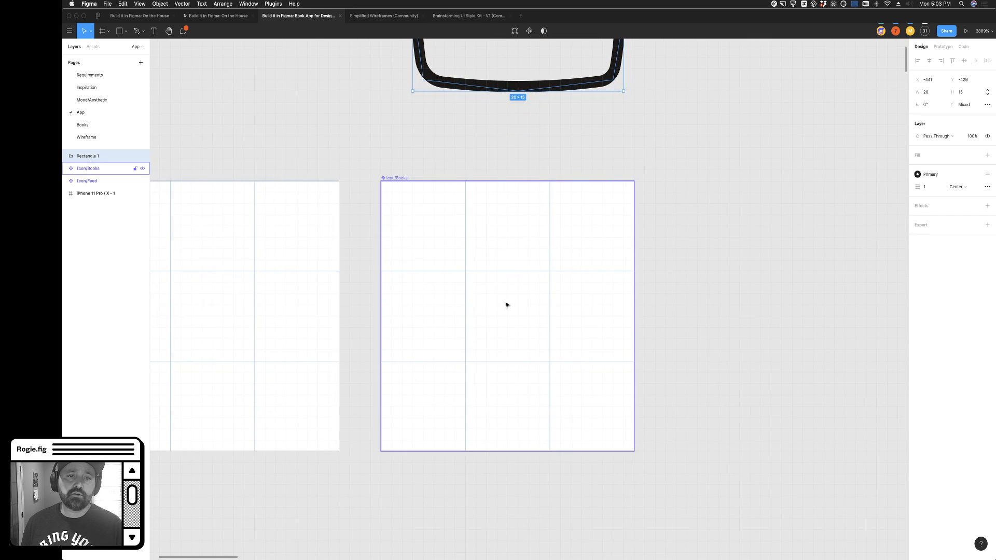
{"action": "scroll", "coordinate": [508, 306], "scroll_direction": "up", "scroll_amount": 5}
{"action": "scroll", "coordinate": [508, 305], "scroll_direction": "down", "scroll_amount": 5}
{"action": "left_click", "coordinate": [413, 161]}
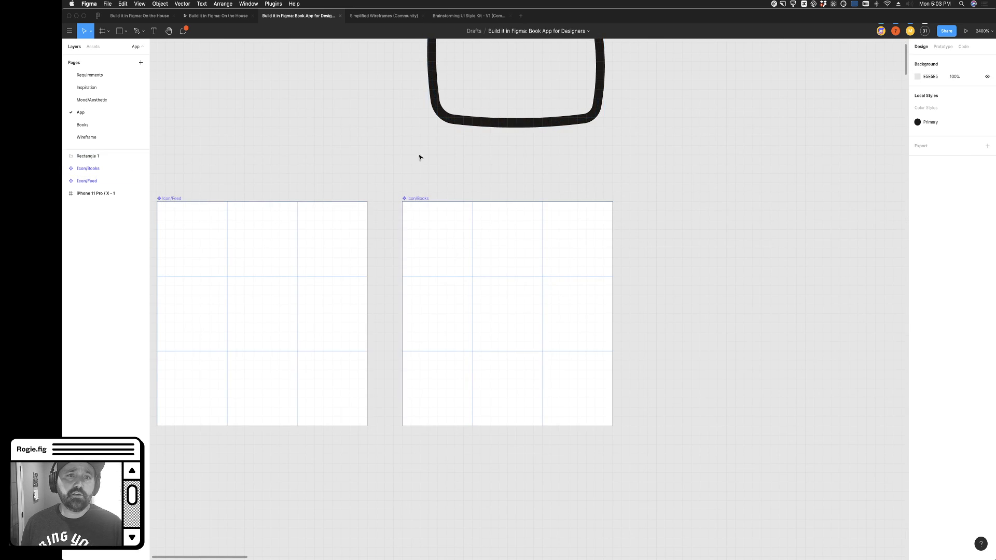
{"action": "left_click", "coordinate": [455, 119]}
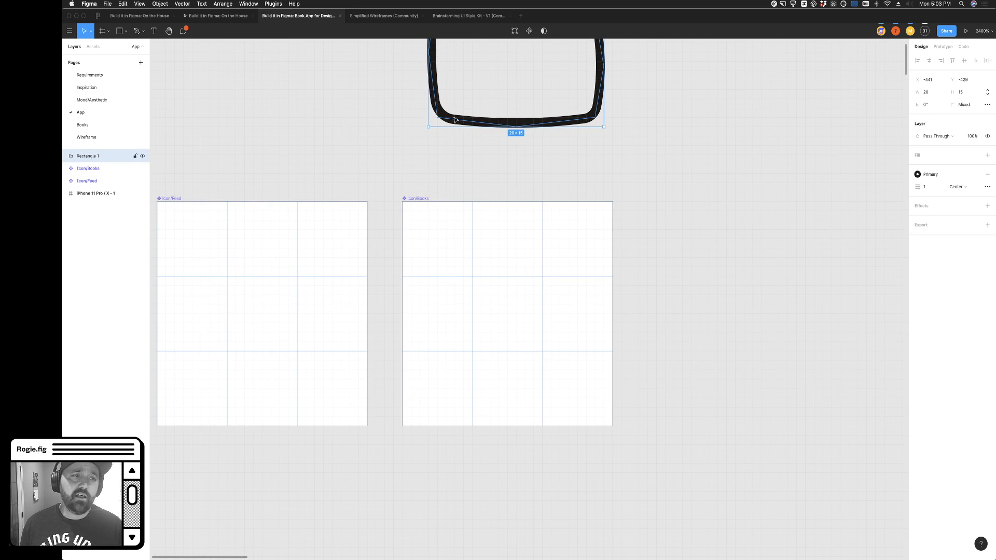
Check the comment thread on the NAME THIS APP text on the Requirements page for replies, and return to the App page
{"action": "left_click", "coordinate": [183, 31]}
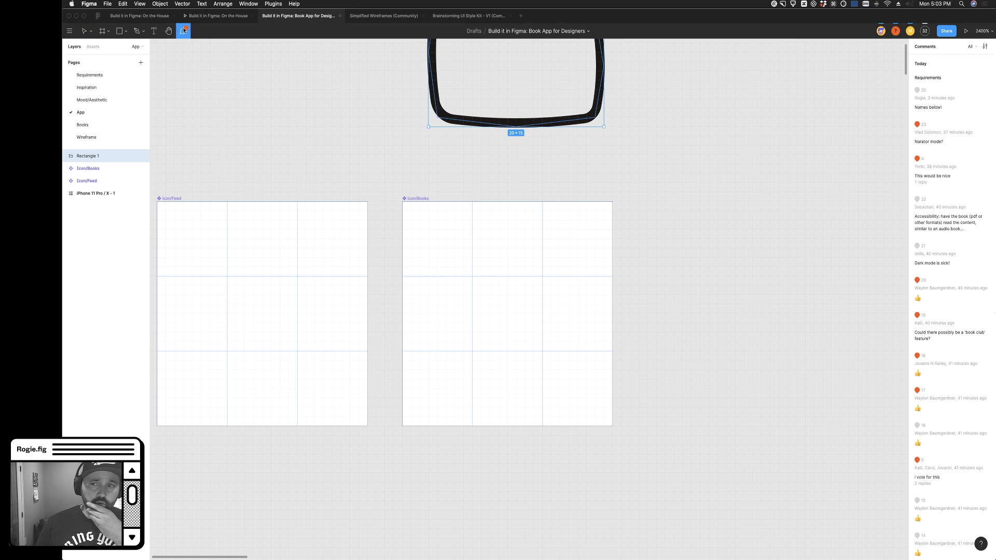
{"action": "left_click", "coordinate": [90, 74]}
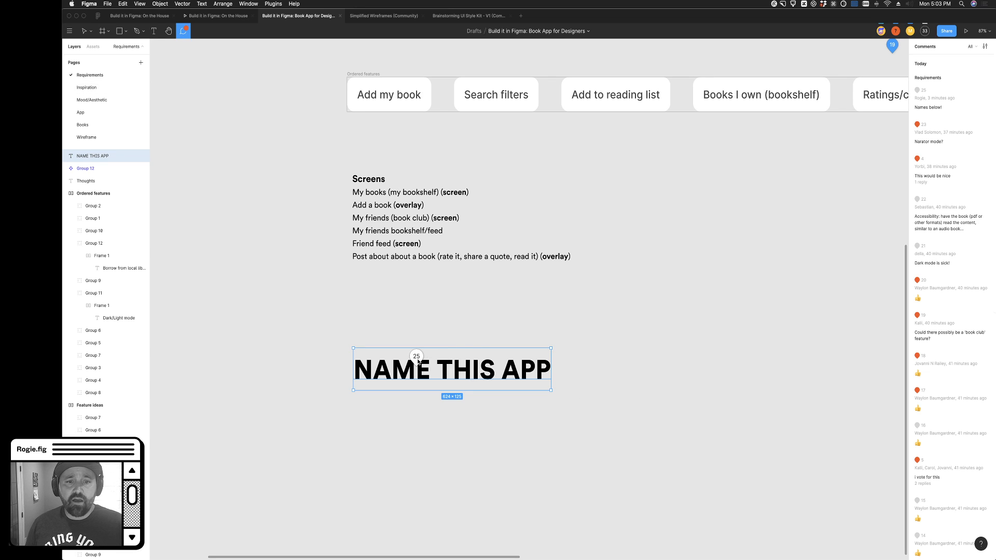
{"action": "left_click", "coordinate": [417, 358]}
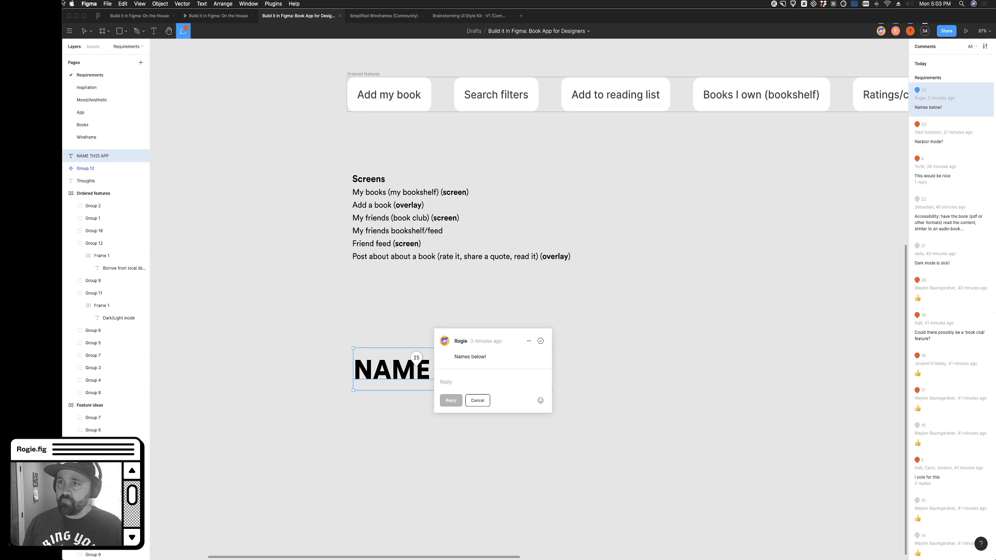
{"action": "left_click", "coordinate": [84, 31]}
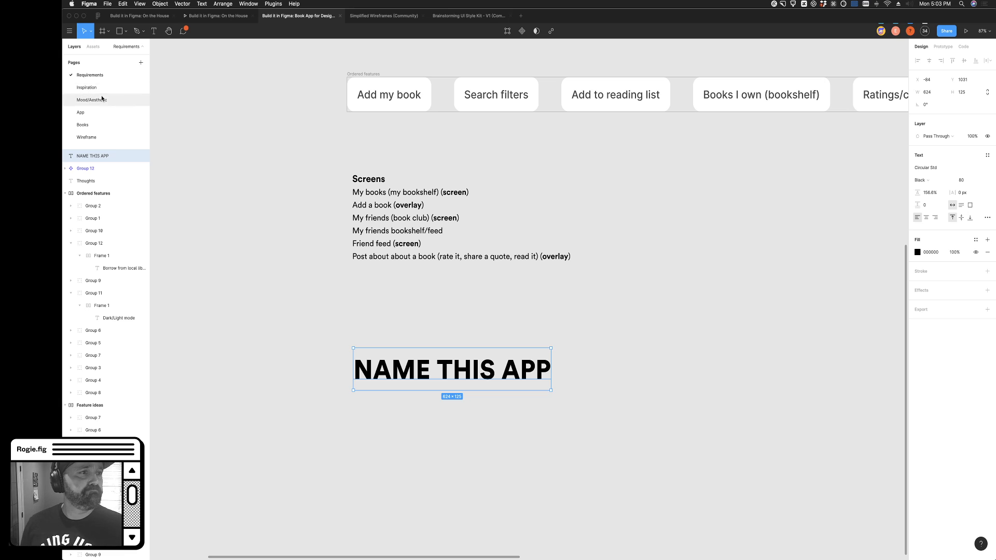
{"action": "left_click", "coordinate": [80, 112]}
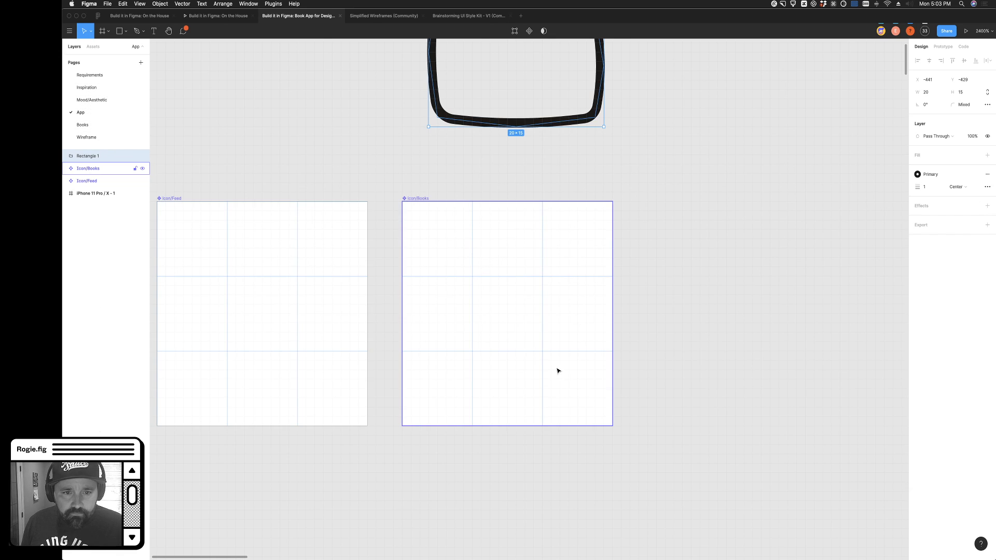
Draw an 8 × 13 rectangle at X 4, Y 6 inside the empty Icon/Books component
{"action": "scroll", "coordinate": [571, 378], "scroll_direction": "right", "scroll_amount": 2}
{"action": "scroll", "coordinate": [630, 347], "scroll_direction": "up", "scroll_amount": 2}
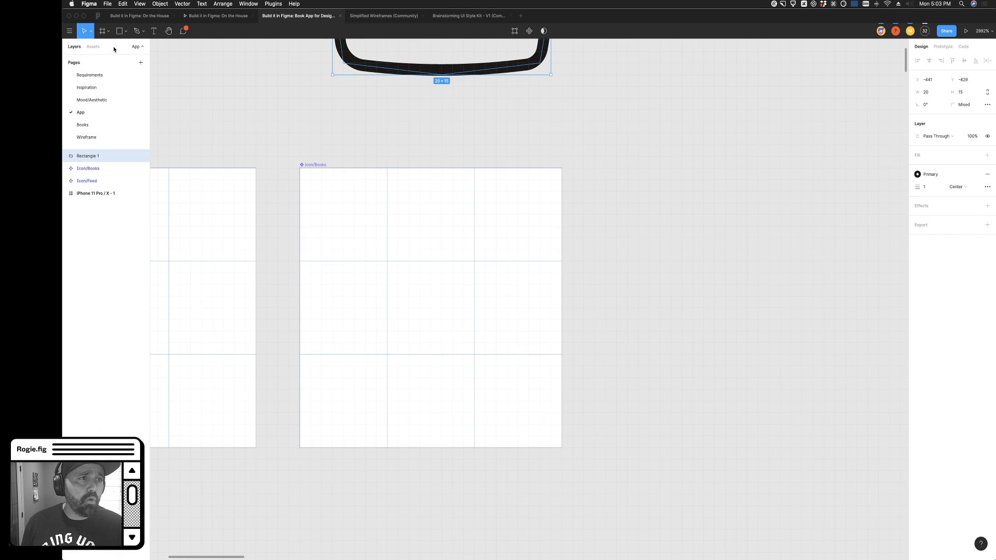
{"action": "left_click", "coordinate": [92, 47]}
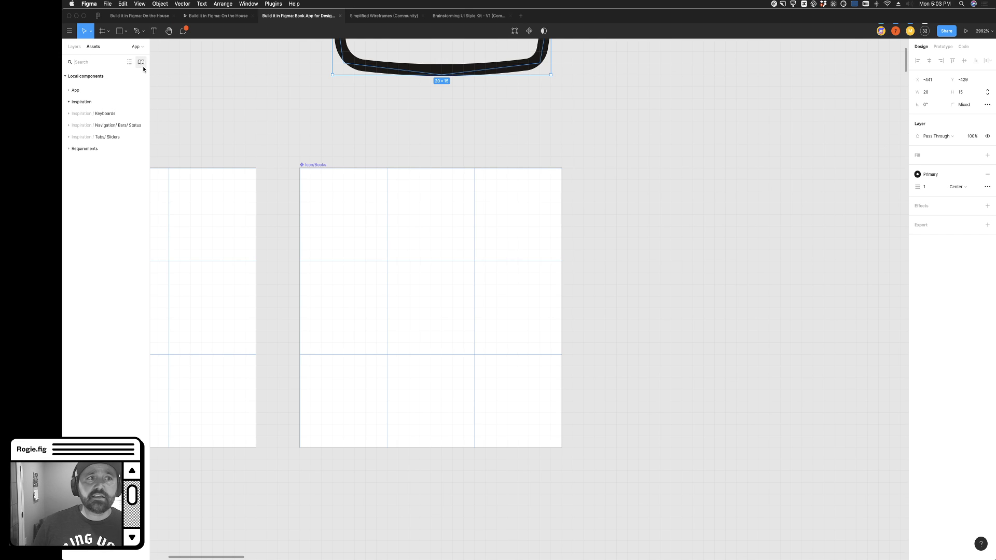
{"action": "scroll", "coordinate": [432, 347], "scroll_direction": "up", "scroll_amount": 3}
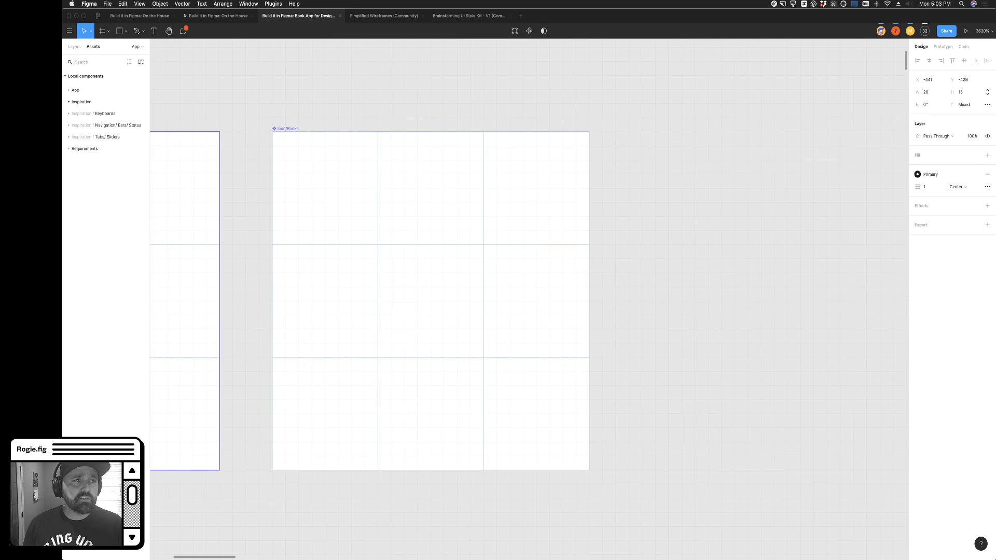
{"action": "left_click", "coordinate": [114, 36]}
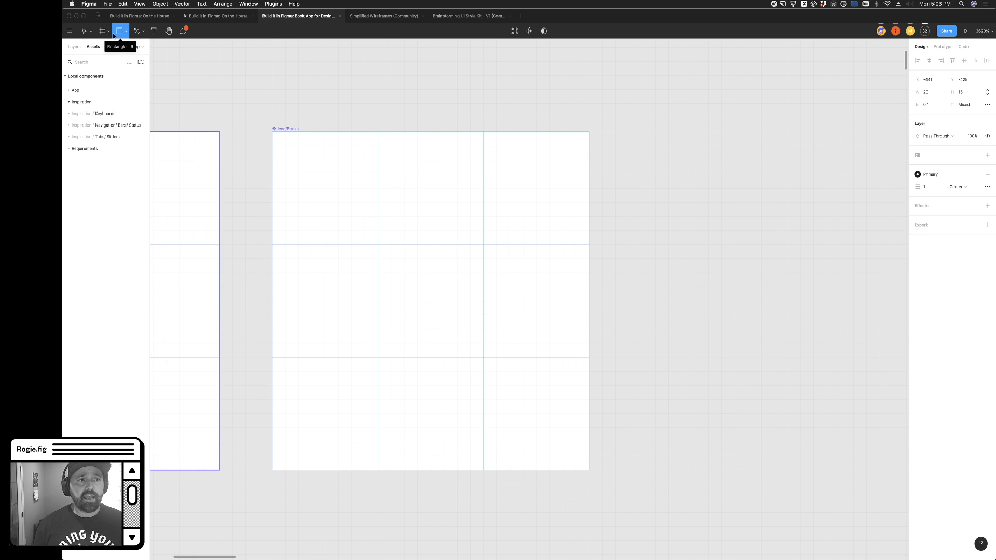
{"action": "mouse_move", "coordinate": [325, 217]}
{"action": "left_mouse_down"}
{"action": "mouse_move", "coordinate": [385, 367]}
{"action": "mouse_move", "coordinate": [434, 373]}
{"action": "mouse_move", "coordinate": [432, 400]}
{"action": "left_mouse_up"}
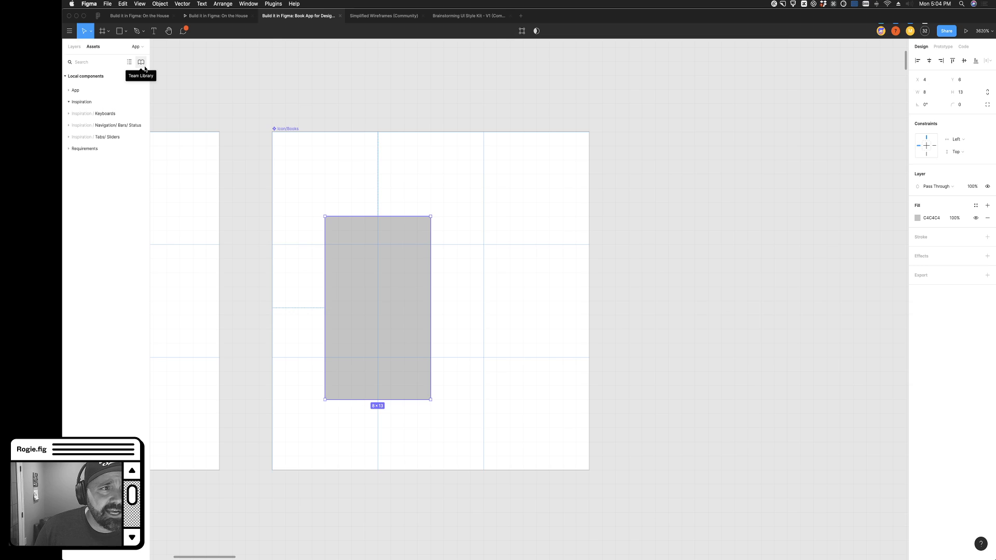
Add midpoint vertices to the rectangle's upper and lower edges, raise both by 1, and finish editing the path
{"action": "double_click", "coordinate": [387, 287]}
{"action": "left_click_drag", "start_coordinate": [316, 209], "coordinate": [337, 405]}
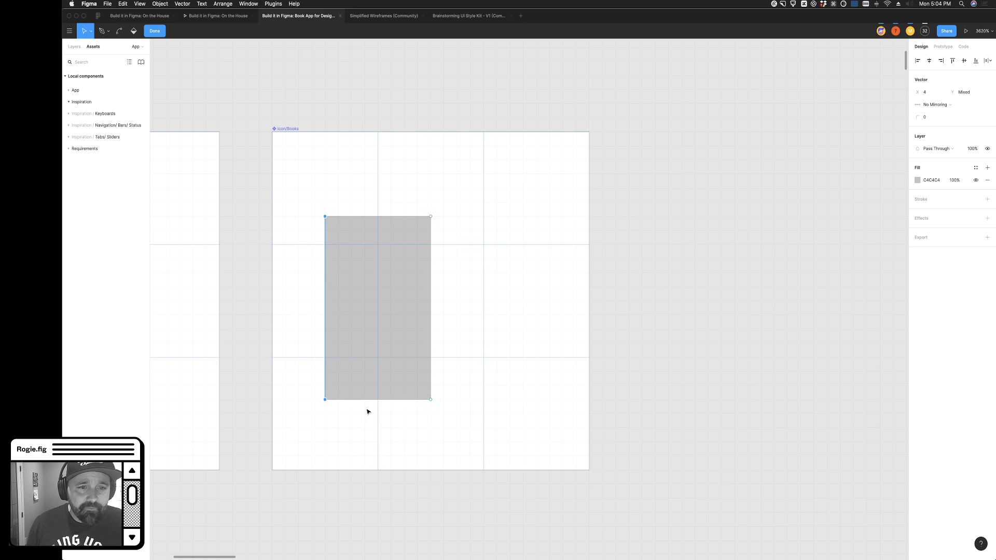
{"action": "left_click", "coordinate": [378, 216]}
{"action": "left_click", "coordinate": [378, 399], "text": "shift"}
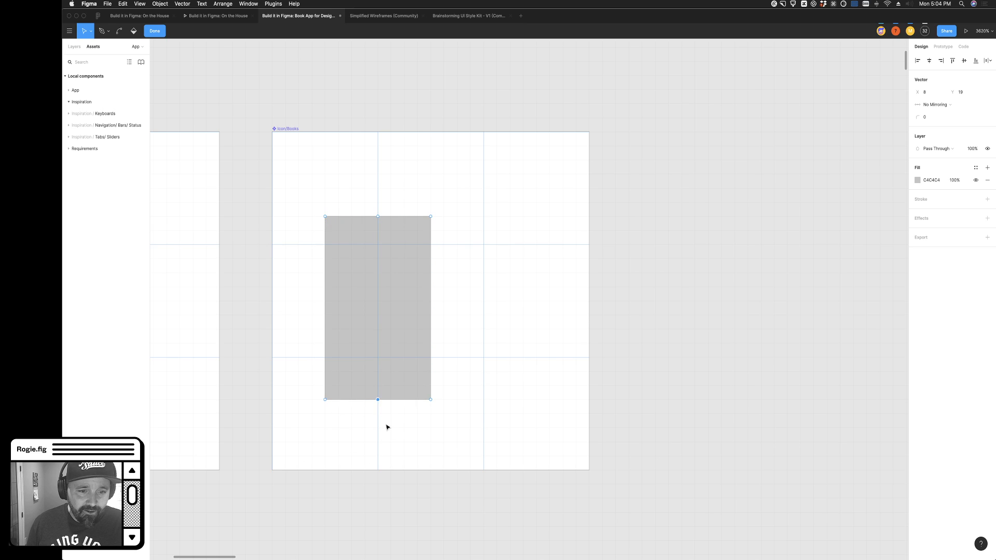
{"action": "key", "text": "Up"}
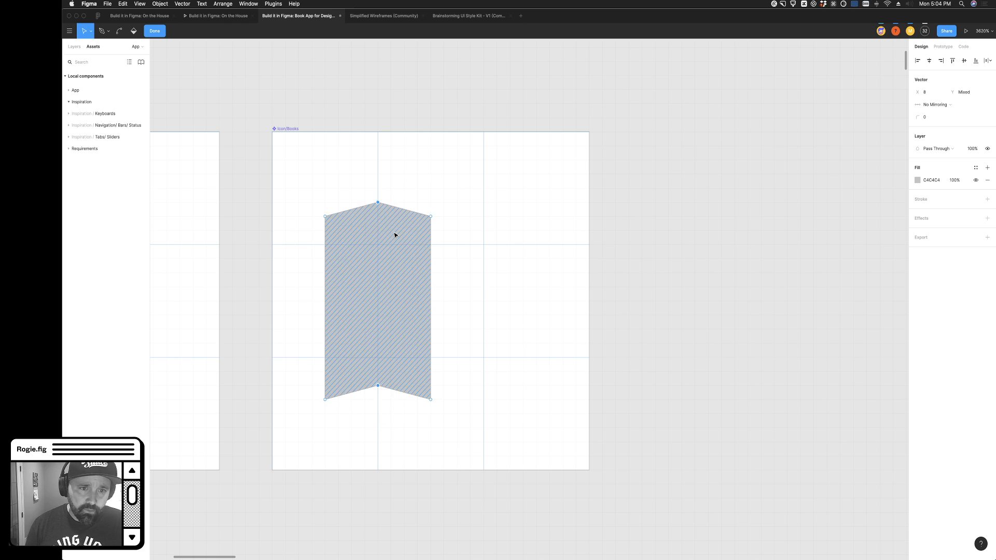
{"action": "key", "text": "Escape"}
{"action": "key", "text": "Escape"}
{"action": "key", "text": "Escape"}
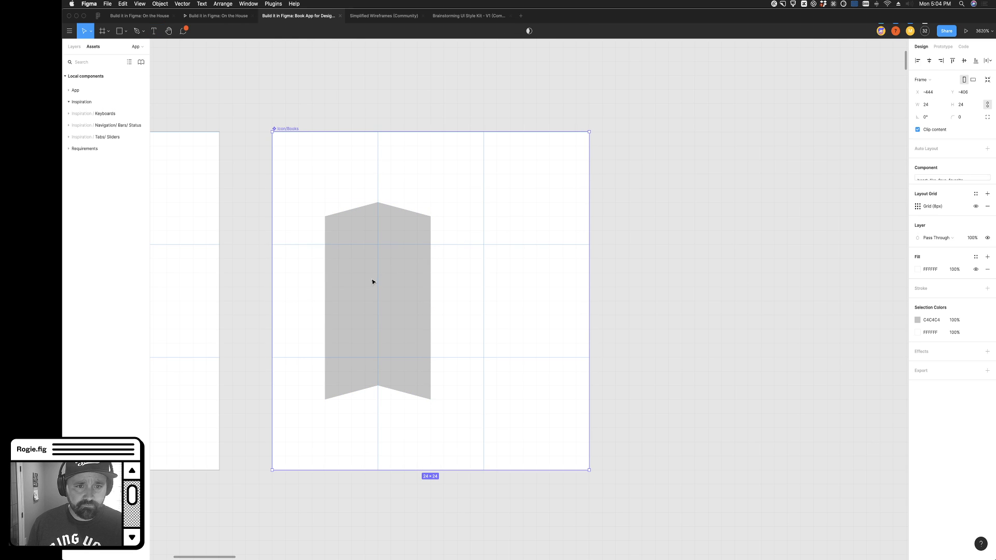
Give the page shape's upper and lower midpoint vertices a corner radius of 48
{"action": "left_click", "coordinate": [363, 282]}
{"action": "double_click", "coordinate": [366, 280]}
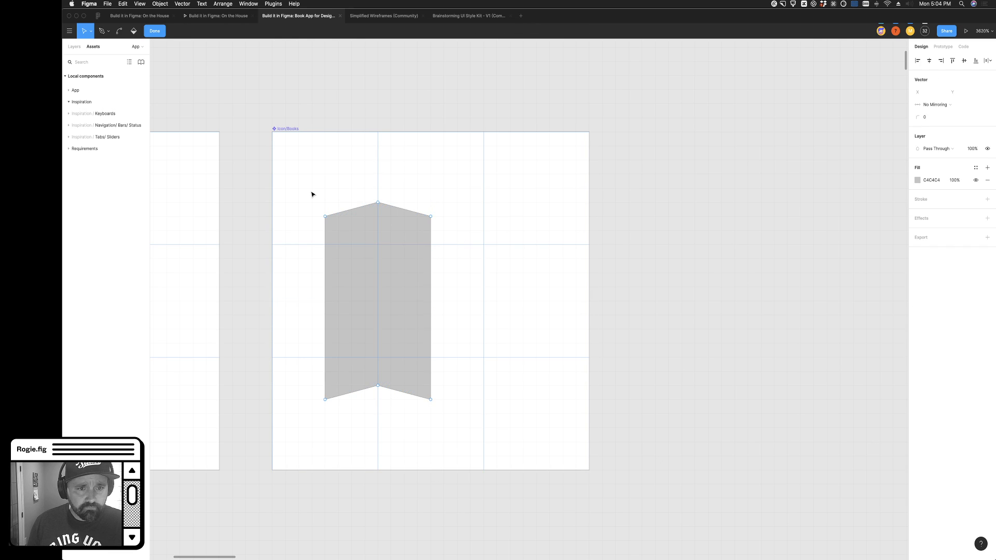
{"action": "left_click_drag", "start_coordinate": [358, 179], "coordinate": [420, 440]}
{"action": "left_click", "coordinate": [930, 117]}
{"action": "type", "text": "48"}
{"action": "key", "text": "Return"}
{"action": "key", "text": "Escape"}
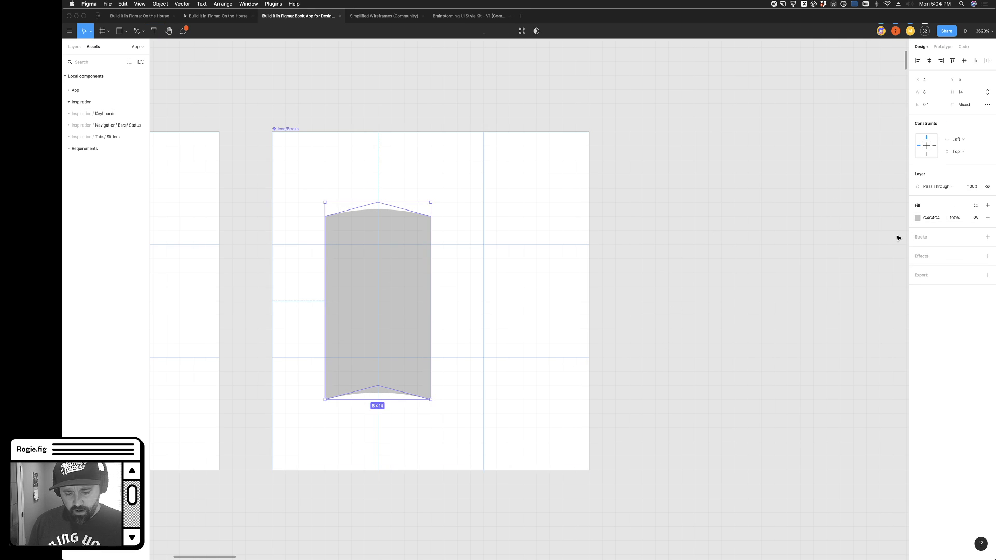
Swap the page shape's fill for a stroke and align the stroke to Center
{"action": "key", "text": "shift+x"}
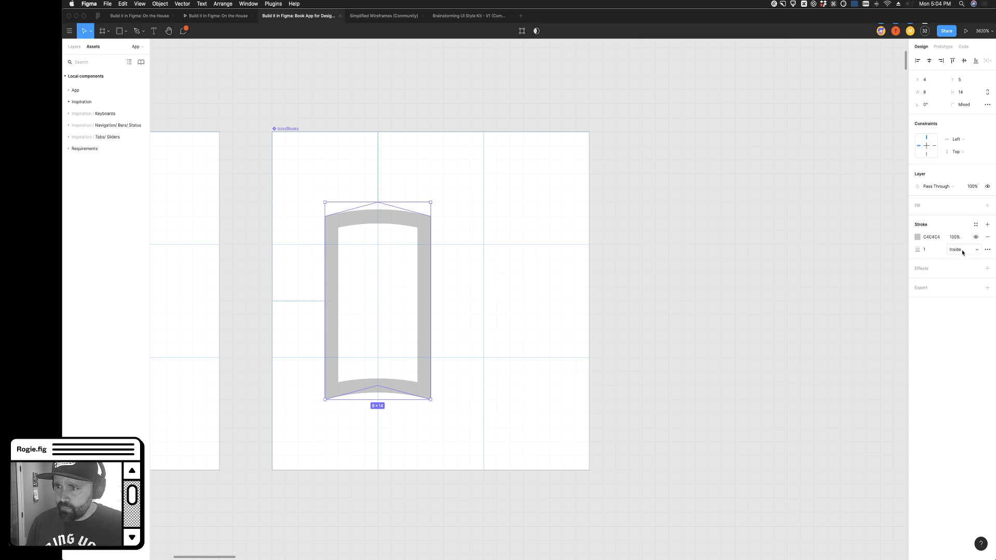
{"action": "left_click", "coordinate": [965, 249]}
{"action": "left_click", "coordinate": [966, 240]}
{"action": "left_click", "coordinate": [496, 305]}
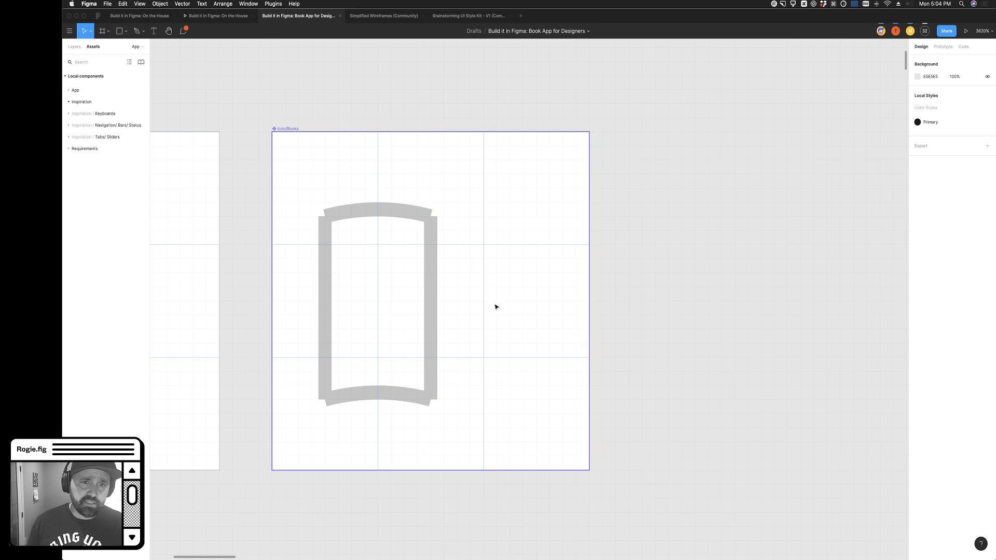
Reduce the corner radius of the page's upper and lower midpoint vertices, adjusting up from 8 until the outline's corners join cleanly
{"action": "left_click", "coordinate": [428, 295]}
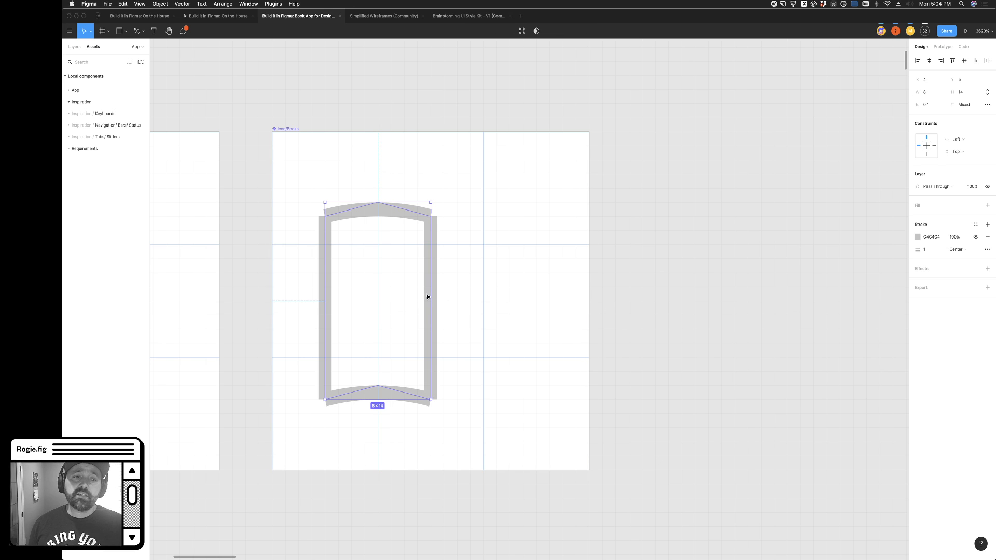
{"action": "scroll", "coordinate": [428, 297], "scroll_direction": "up", "scroll_amount": 3}
{"action": "scroll", "coordinate": [427, 297], "scroll_direction": "down", "scroll_amount": 1}
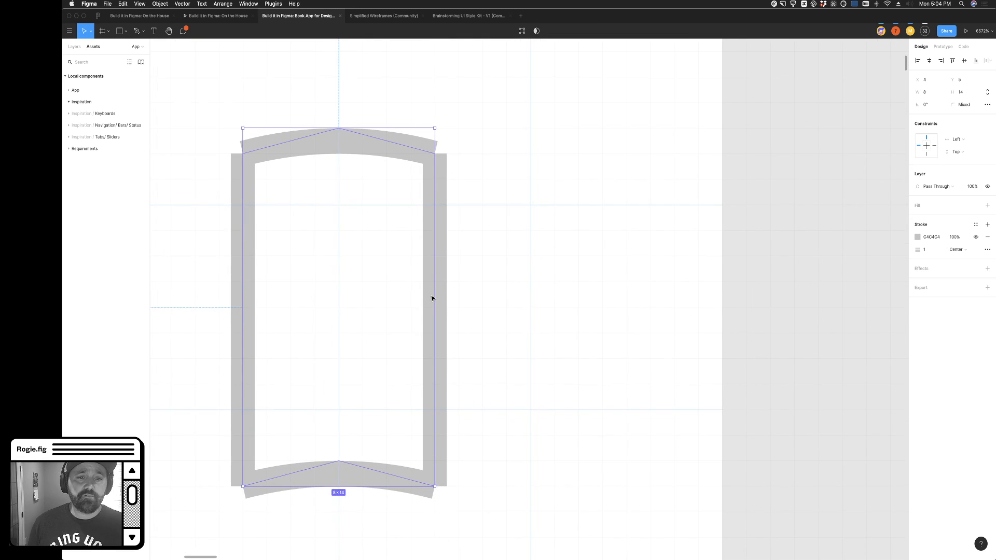
{"action": "scroll", "coordinate": [313, 182], "scroll_direction": "down", "scroll_amount": 4}
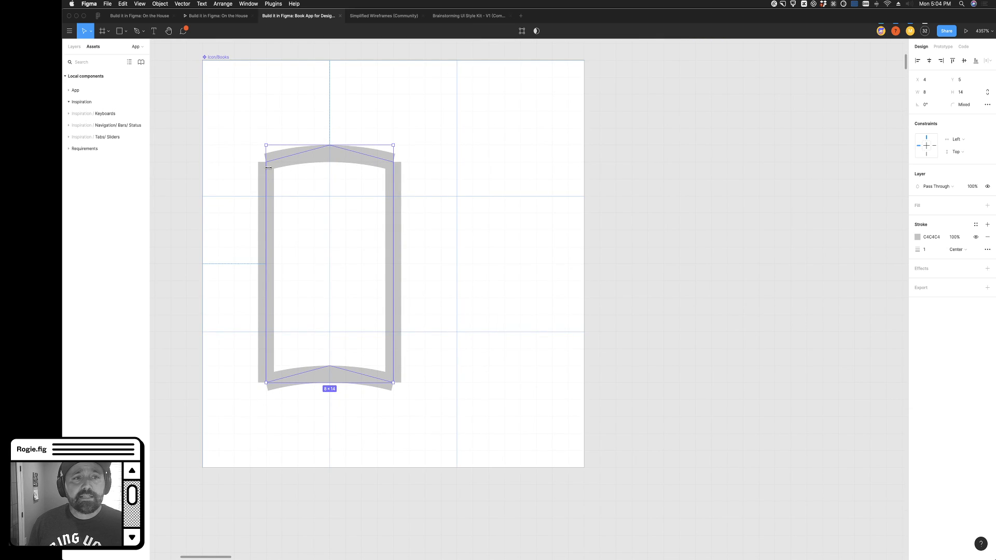
{"action": "double_click", "coordinate": [289, 155]}
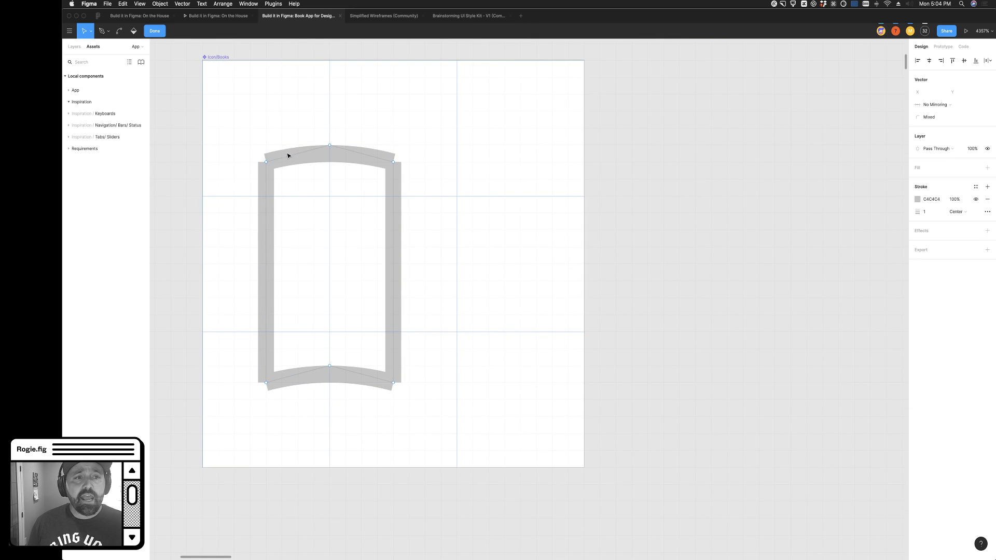
{"action": "left_click_drag", "start_coordinate": [312, 130], "coordinate": [344, 456]}
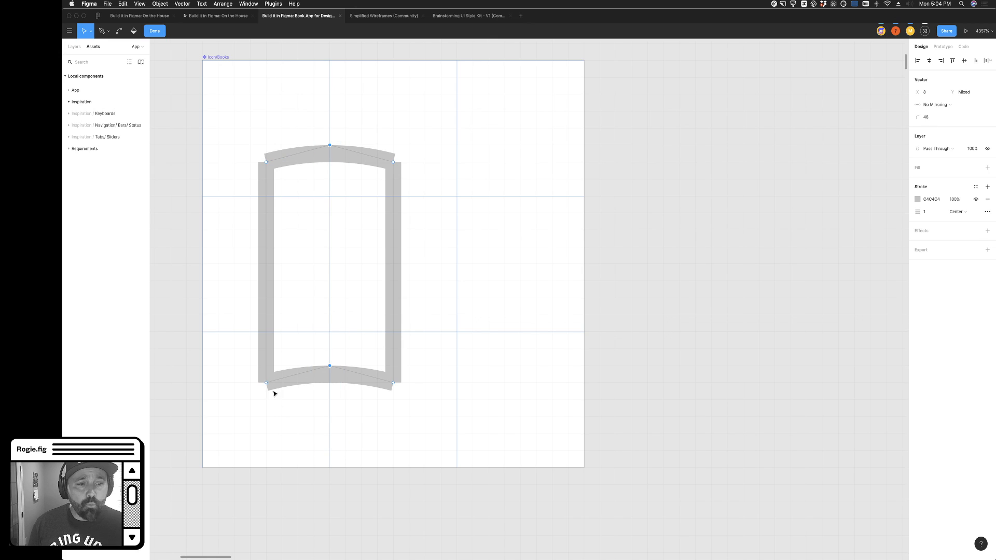
{"action": "left_click", "coordinate": [935, 119]}
{"action": "type", "text": "8"}
{"action": "key", "text": "Return"}
{"action": "key", "text": "Up"}
{"action": "key", "text": "Up"}
{"action": "key", "text": "Up"}
{"action": "key", "text": "Up"}
{"action": "key", "text": "Up"}
{"action": "key", "text": "Up"}
{"action": "key", "text": "Up"}
{"action": "key", "text": "Up"}
{"action": "key", "text": "Up"}
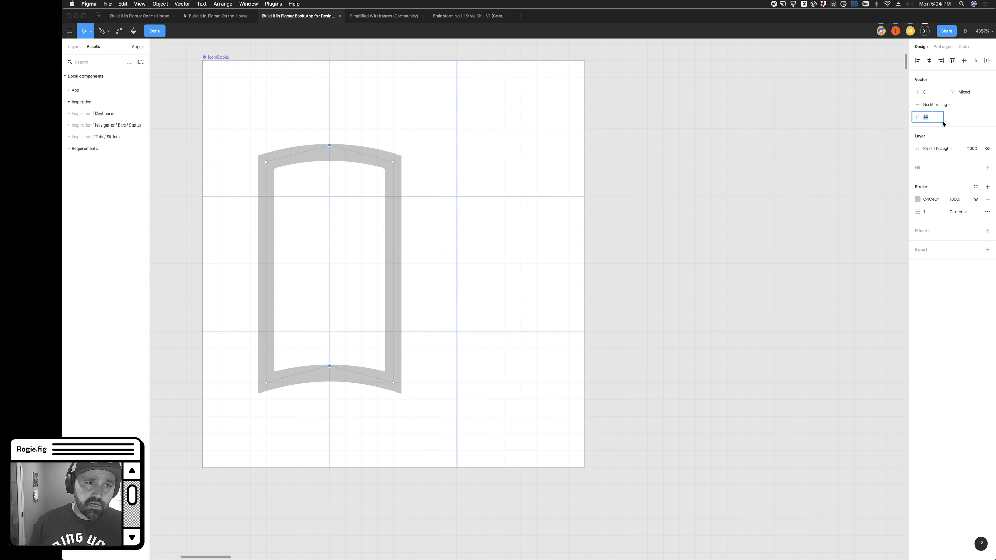
{"action": "key", "text": "Down"}
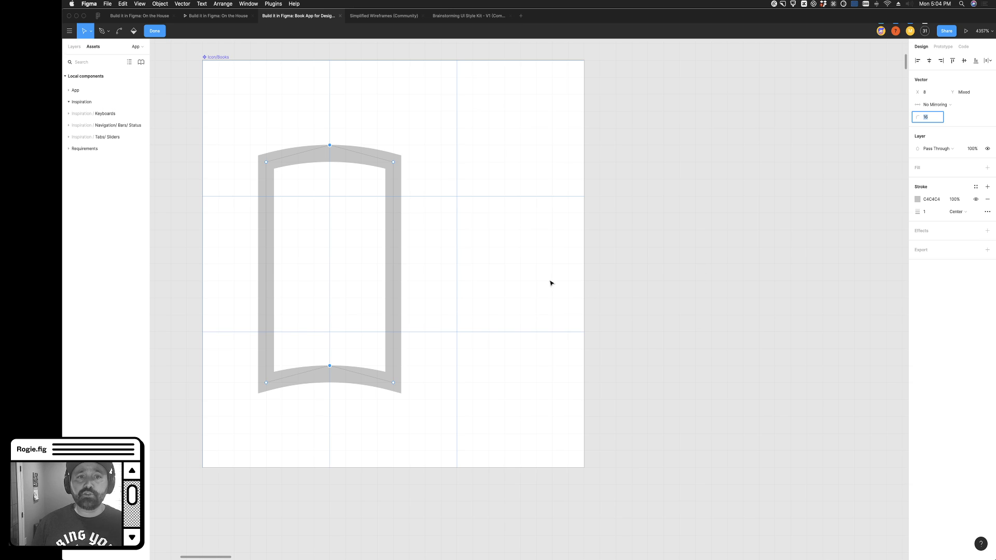
{"action": "key", "text": "Escape"}
{"action": "key", "text": "Escape"}
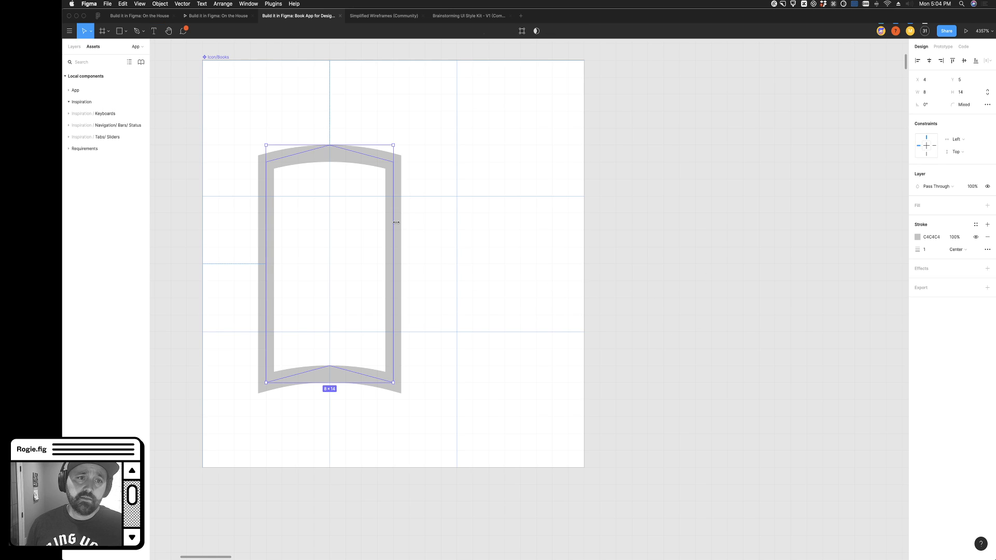
Duplicate the page outline 8 px to its right so the two pages share a central spine
{"action": "left_click_drag", "start_coordinate": [384, 255], "coordinate": [522, 270]}
{"action": "left_click", "coordinate": [700, 282]}
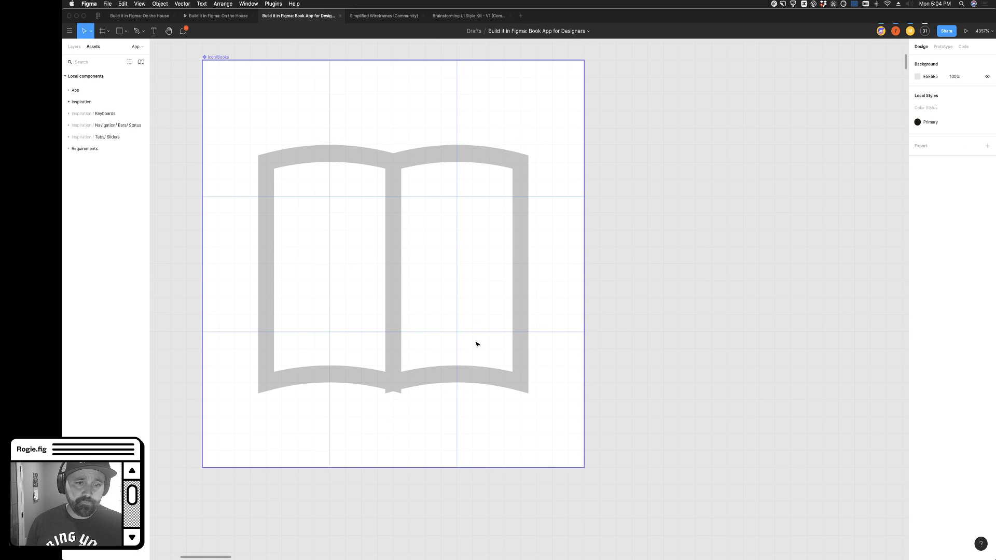
Try aligning the left page outline's stroke to Inside and compare it with the right page
{"action": "left_click", "coordinate": [423, 381]}
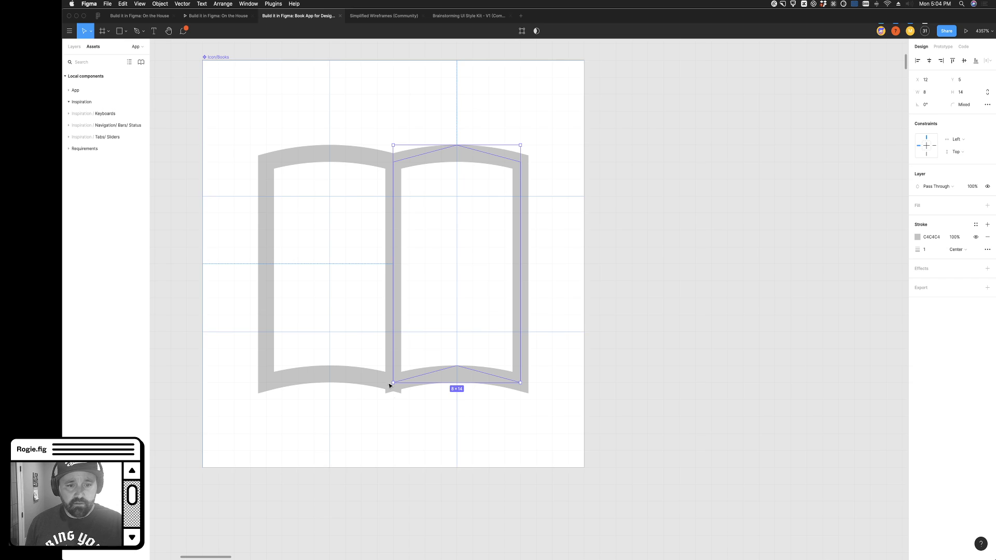
{"action": "left_click", "coordinate": [350, 384]}
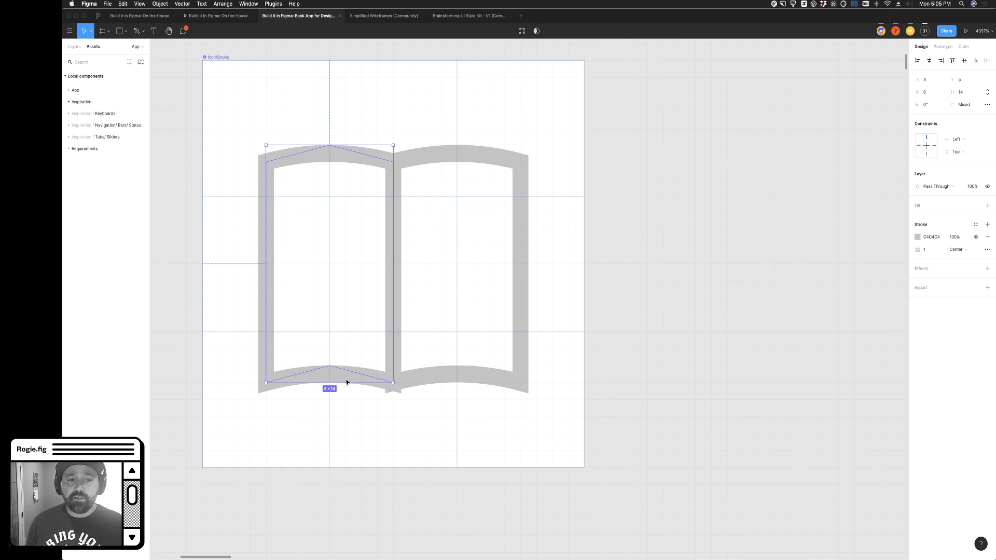
{"action": "left_click", "coordinate": [958, 250]}
{"action": "left_click", "coordinate": [964, 259]}
{"action": "left_click", "coordinate": [400, 384]}
{"action": "left_click", "coordinate": [423, 379]}
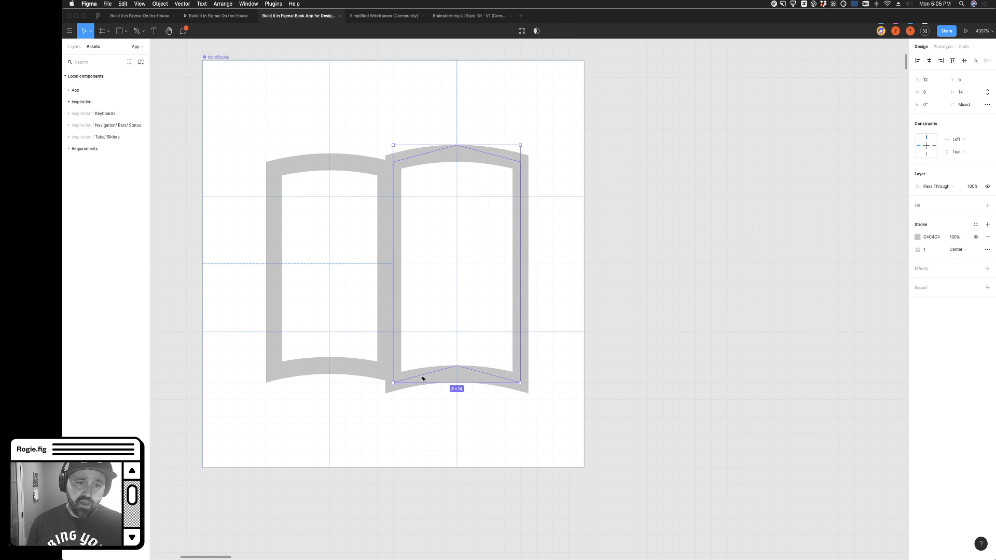
Delete the right page and replace it with a duplicate of the left page sharing its central edge
{"action": "key", "text": "Delete"}
{"action": "left_click", "coordinate": [338, 371]}
{"action": "left_click", "coordinate": [323, 370]}
{"action": "left_click_drag", "start_coordinate": [324, 370], "coordinate": [443, 369]}
{"action": "left_click", "coordinate": [668, 355]}
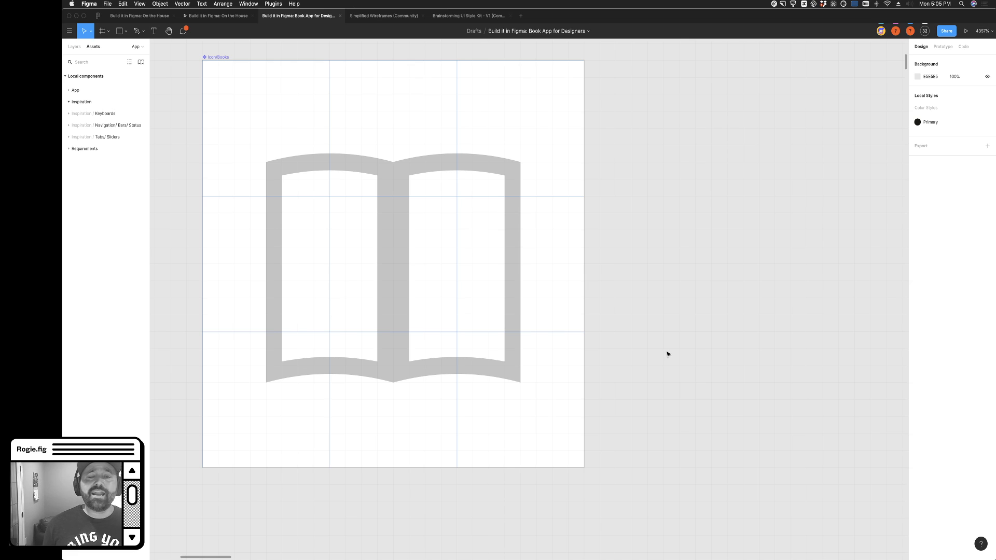
Undo the right page's replacement and the left page's Inside stroke alignment
{"action": "key", "text": "super+z"}
{"action": "key", "text": "super+z"}
{"action": "key", "text": "super+z"}
{"action": "key", "text": "super+z"}
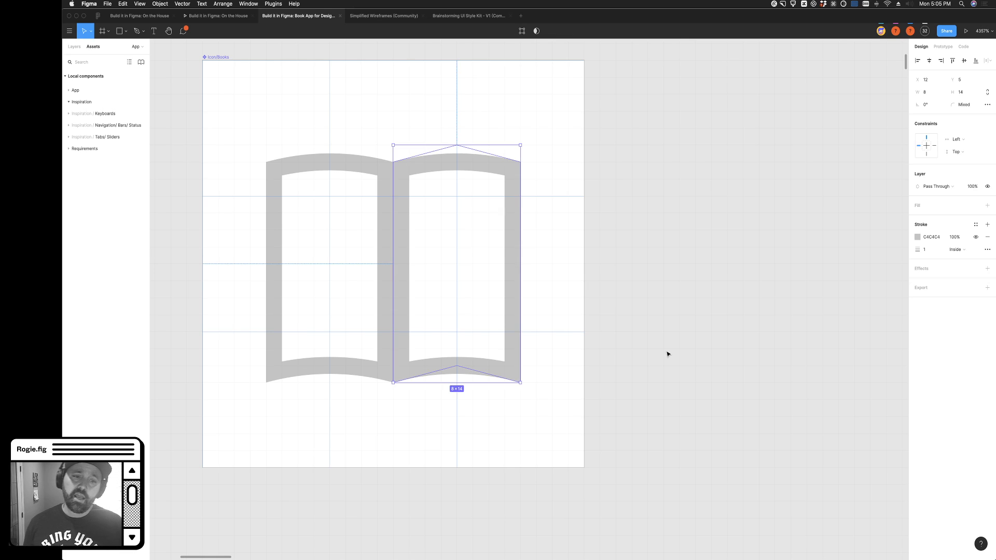
{"action": "key", "text": "super+z"}
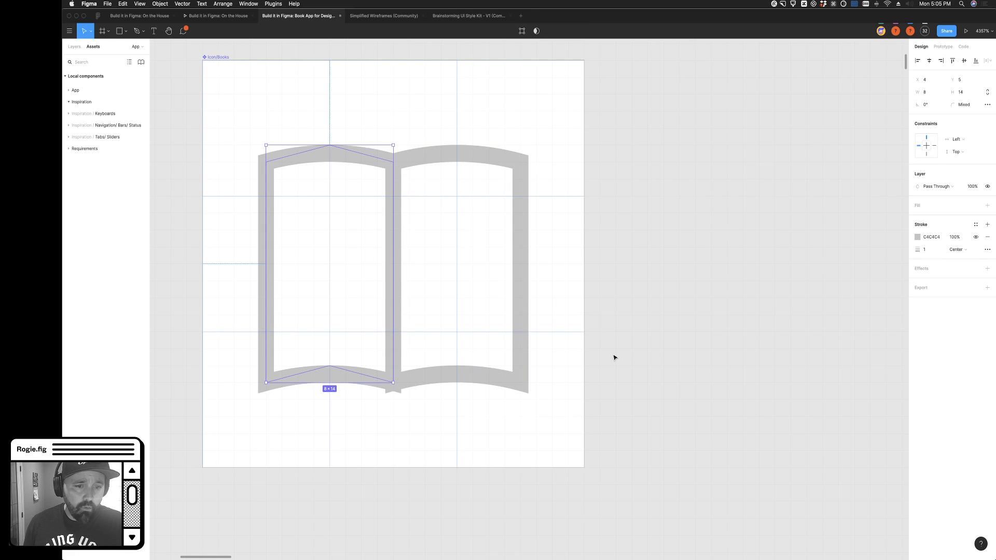
Undo the earlier duplication of the page outline that created the right page
{"action": "left_click", "coordinate": [613, 369]}
{"action": "double_click", "coordinate": [476, 380]}
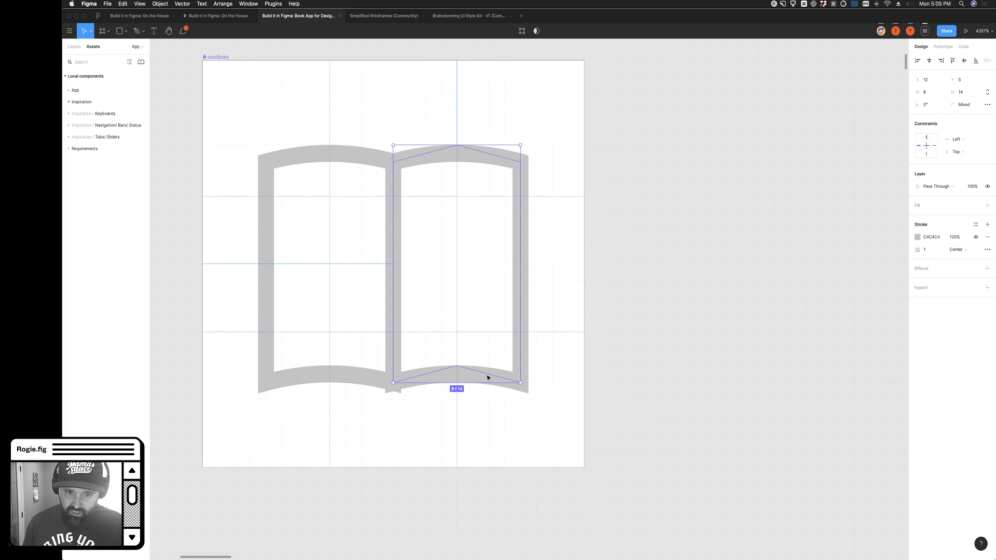
{"action": "key", "text": "super+z"}
{"action": "key", "text": "super+z"}
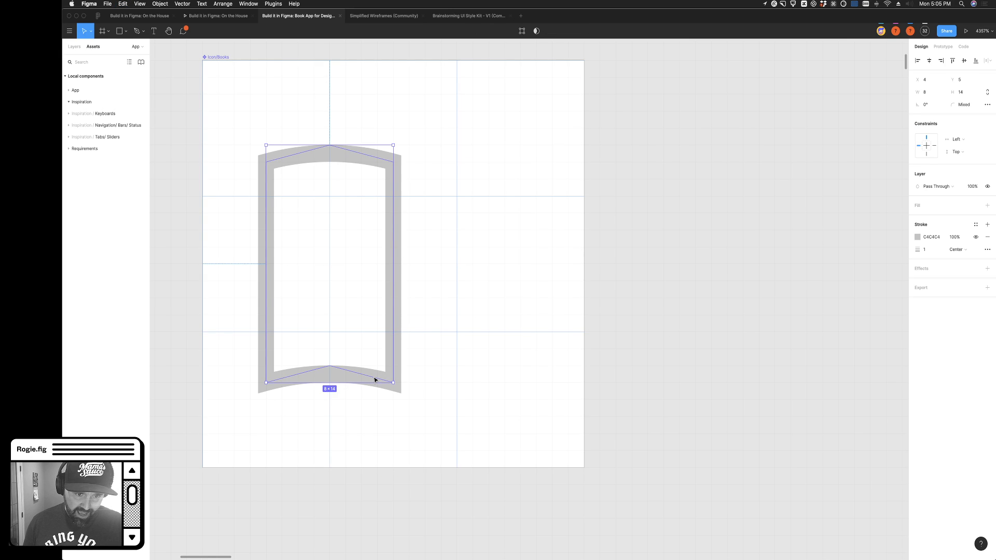
Try pasting a second page inside the page's vector path, aligning it to the central edge and moving its lower spine vertex
{"action": "double_click", "coordinate": [375, 380]}
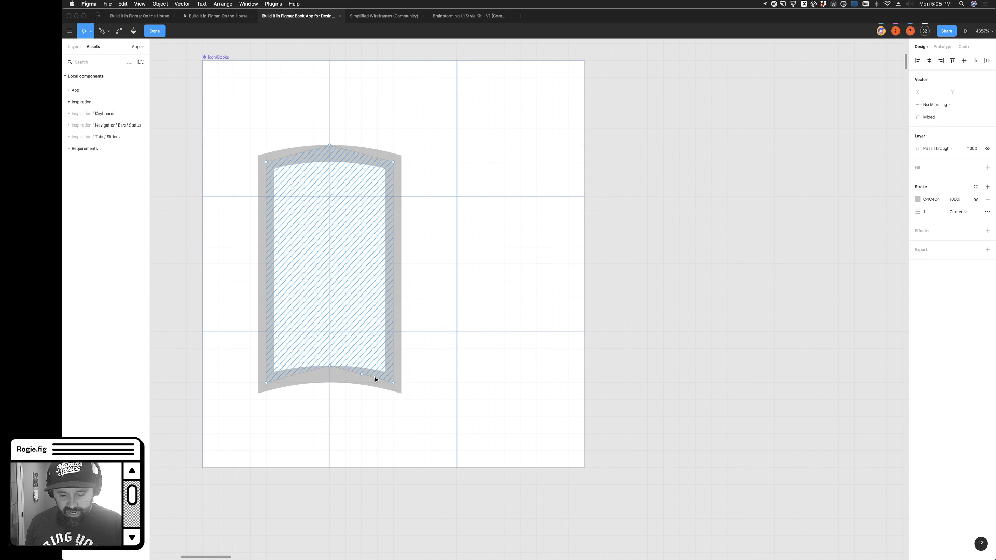
{"action": "key", "text": "super+v"}
{"action": "scroll", "coordinate": [418, 260], "scroll_direction": "up", "scroll_amount": 5}
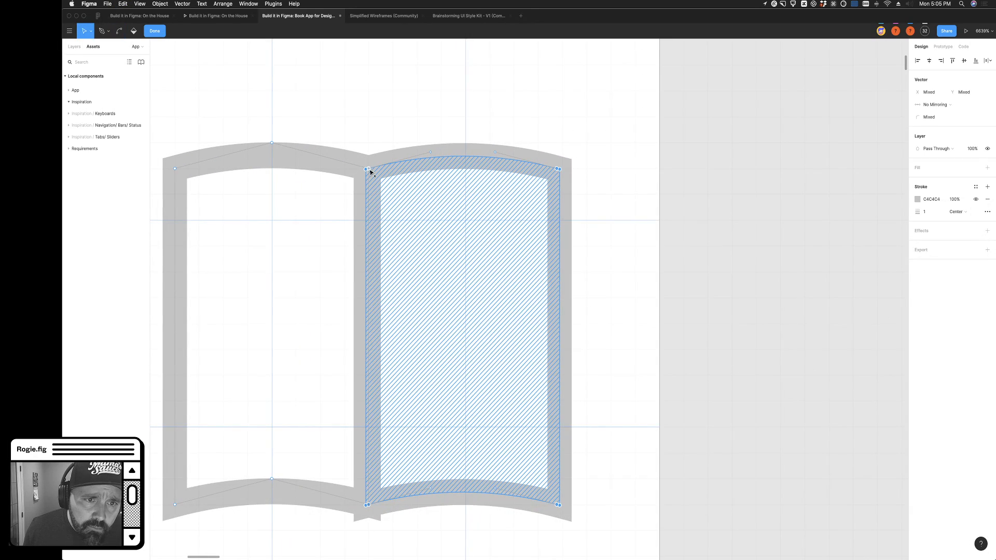
{"action": "left_click_drag", "start_coordinate": [374, 169], "coordinate": [377, 169]}
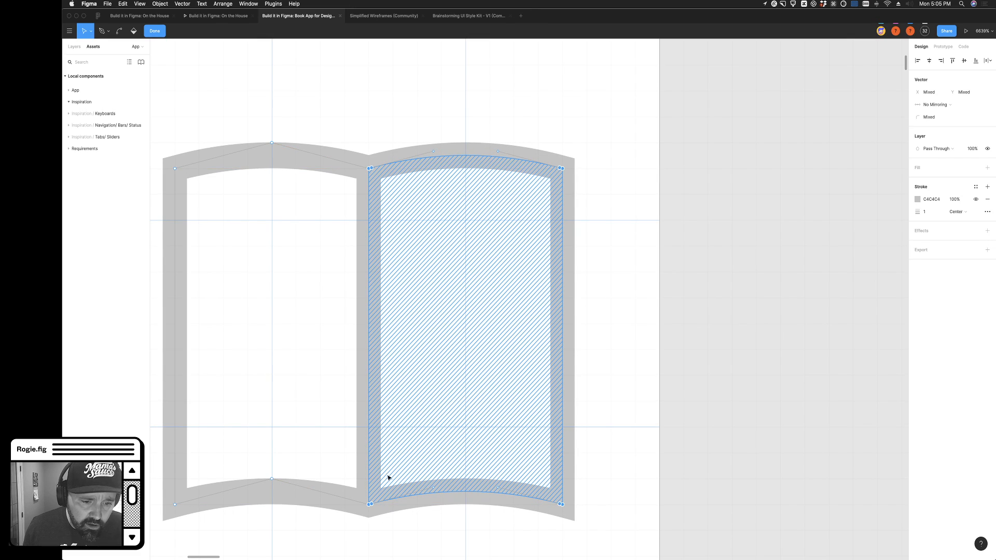
{"action": "left_click", "coordinate": [372, 505]}
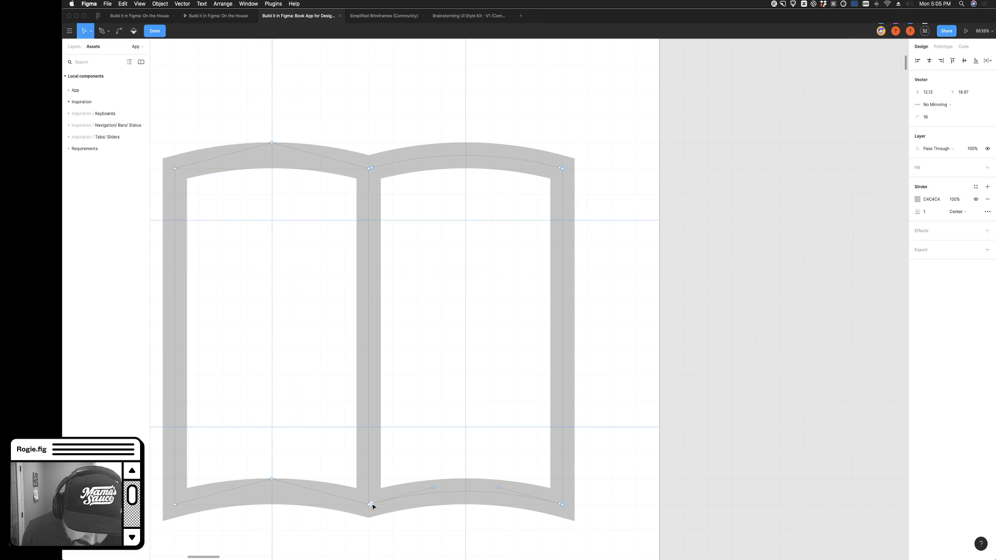
{"action": "left_click_drag", "start_coordinate": [372, 505], "coordinate": [438, 508]}
Undo the spine vertex edit and the second page pasted into the vector path, and leave vector editing
{"action": "key", "text": "super+z"}
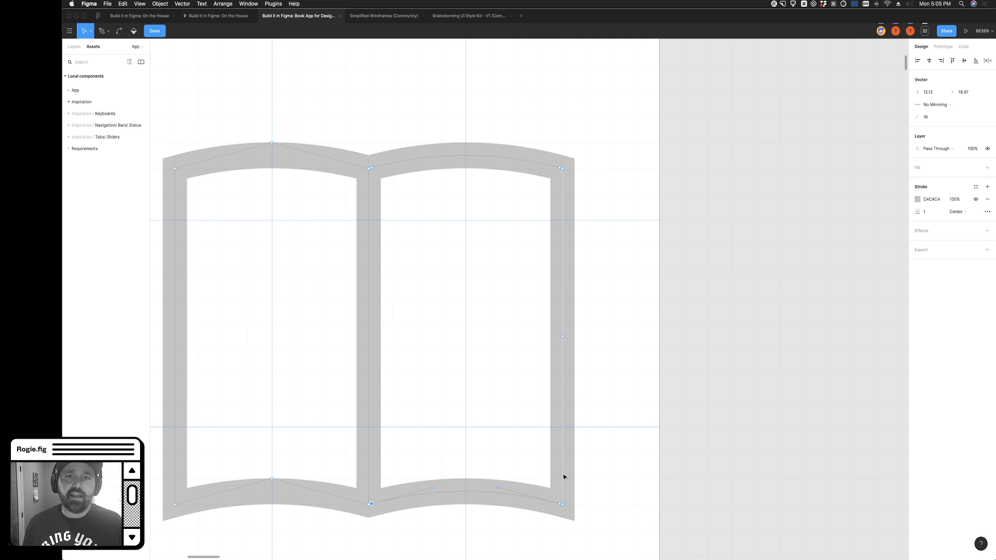
{"action": "key", "text": "super+z"}
{"action": "key", "text": "super+z"}
{"action": "key", "text": "super+z"}
{"action": "key", "text": "super+z"}
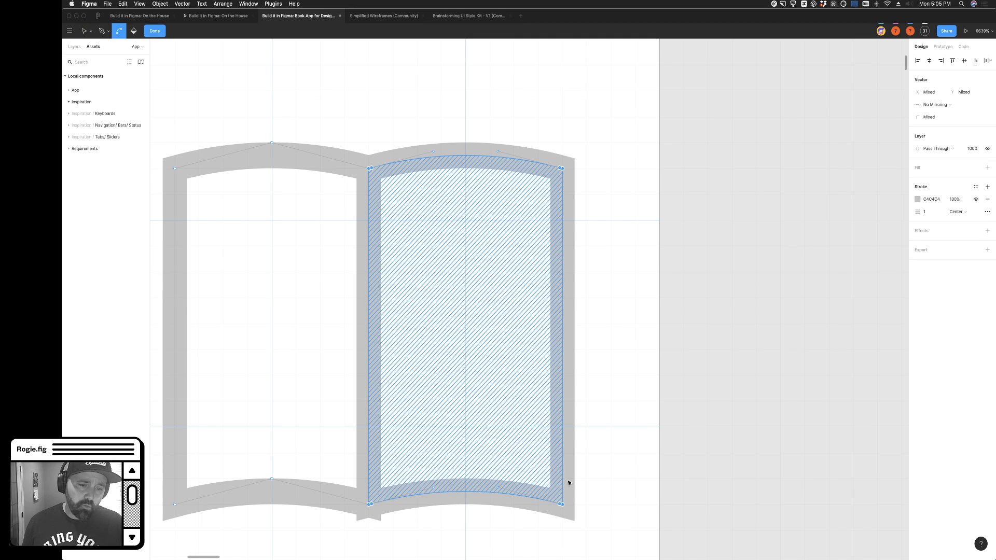
{"action": "left_click", "coordinate": [597, 475]}
{"action": "scroll", "coordinate": [537, 454], "scroll_direction": "down", "scroll_amount": 1}
{"action": "scroll", "coordinate": [536, 454], "scroll_direction": "down", "scroll_amount": 2}
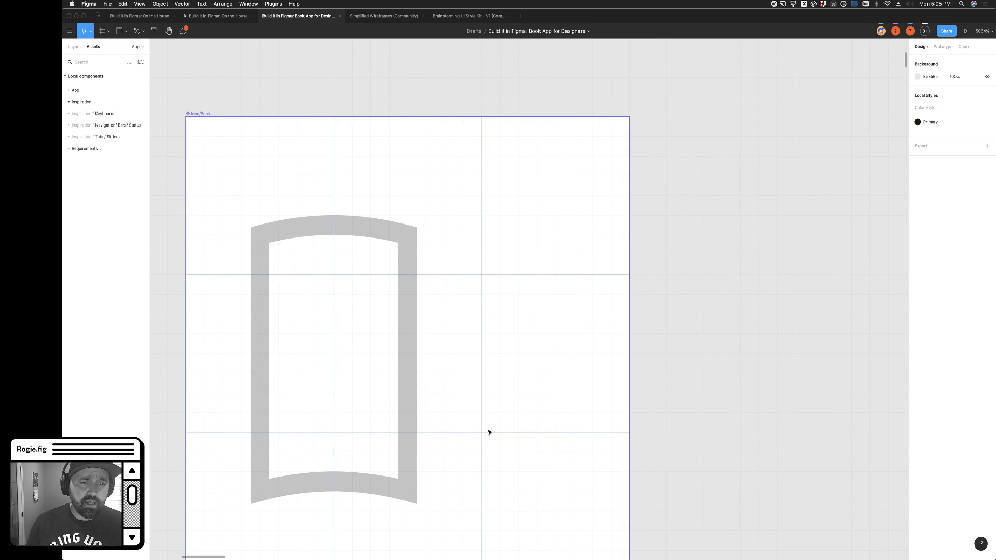
Set the corner radius of the page's upper and lower midpoint vertices to 0
{"action": "left_click", "coordinate": [405, 394]}
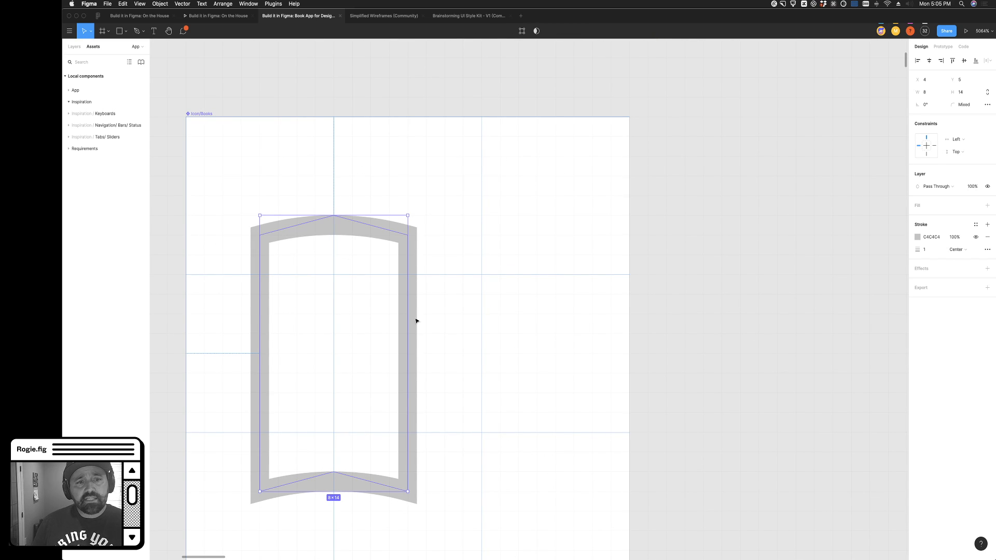
{"action": "double_click", "coordinate": [337, 225]}
{"action": "left_click_drag", "start_coordinate": [325, 204], "coordinate": [352, 519]}
{"action": "left_click", "coordinate": [931, 119]}
{"action": "type", "text": "0"}
{"action": "key", "text": "Tab"}
{"action": "key", "text": "Escape"}
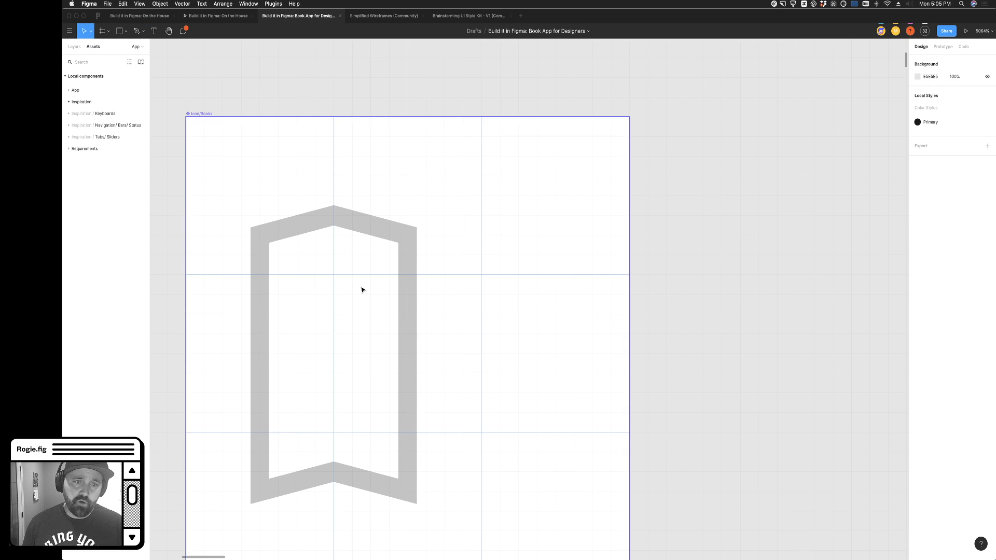
Paste a copy of the page outline inside the page's own vector path
{"action": "left_click", "coordinate": [416, 278]}
{"action": "key", "text": "Return"}
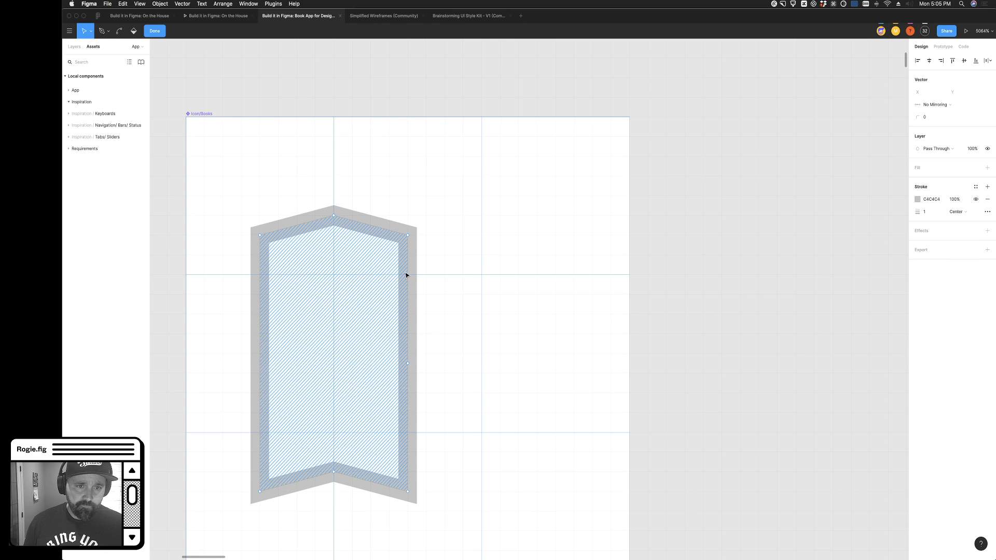
{"action": "key", "text": "super+v"}
Try moving the pasted page beside the first by its filled area, inspect the shared edge, and undo the move
{"action": "left_click_drag", "start_coordinate": [340, 274], "coordinate": [450, 280]}
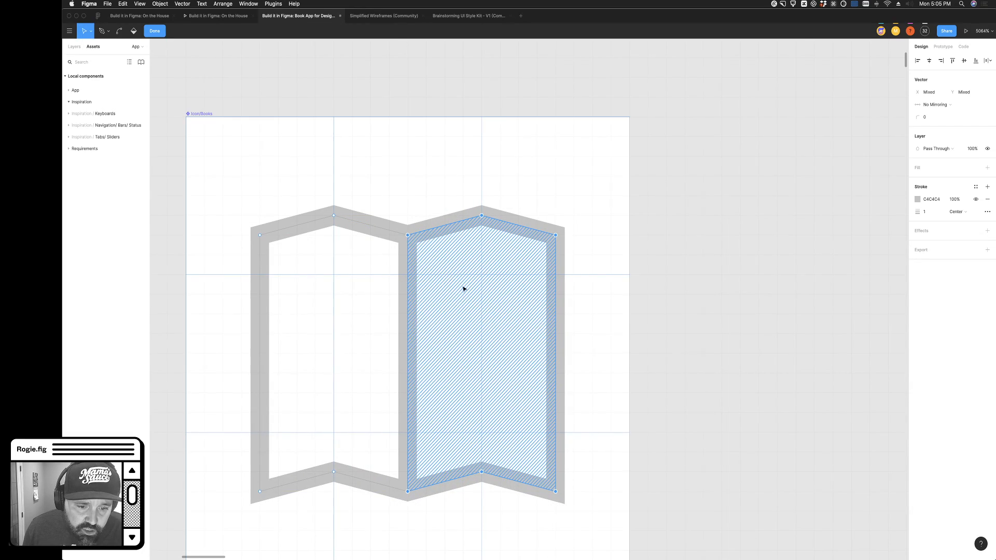
{"action": "left_click", "coordinate": [653, 416]}
{"action": "scroll", "coordinate": [391, 452], "scroll_direction": "up", "scroll_amount": 3}
{"action": "scroll", "coordinate": [392, 453], "scroll_direction": "up", "scroll_amount": 3}
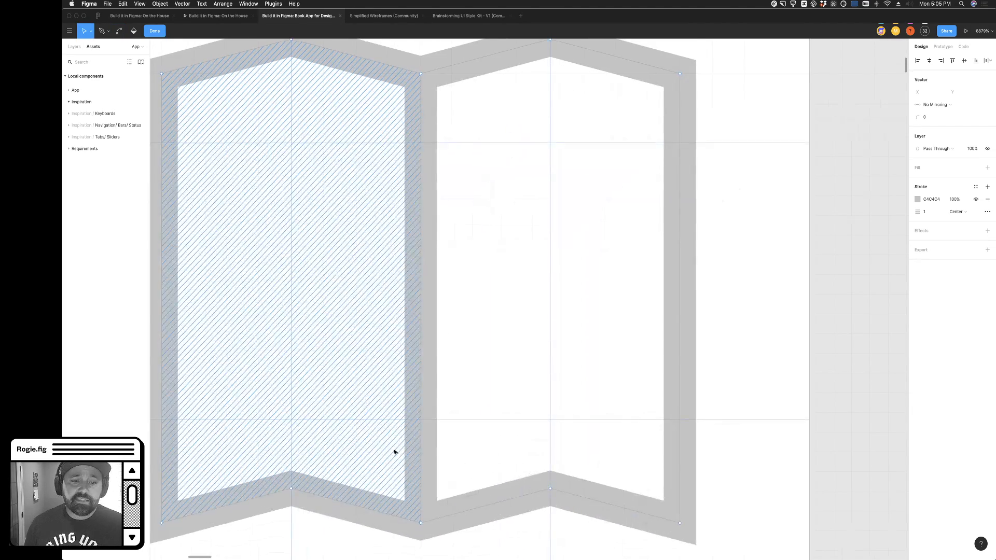
{"action": "scroll", "coordinate": [396, 454], "scroll_direction": "down", "scroll_amount": 4}
{"action": "key", "text": "super+z"}
{"action": "key", "text": "super+z"}
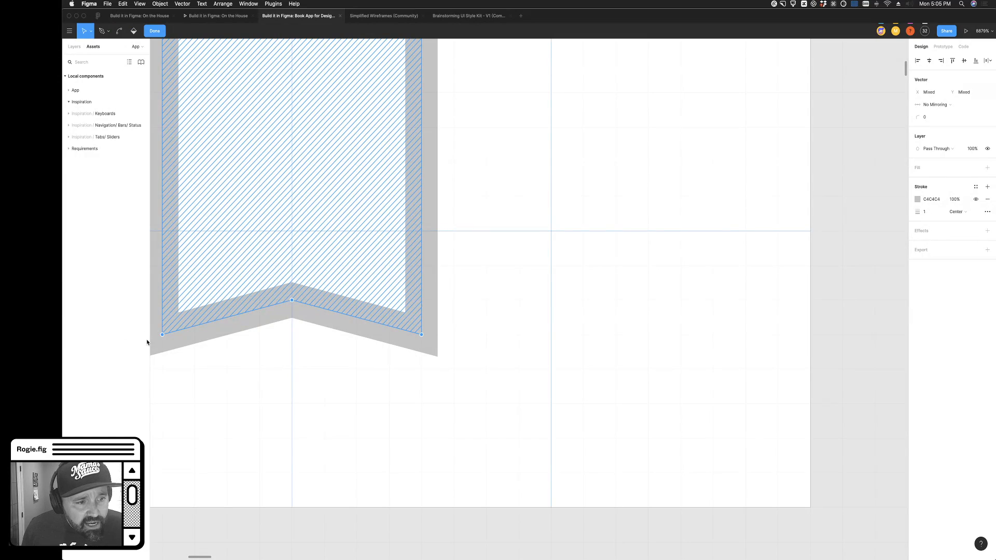
Snap the pasted page's lower outer corner onto the first page's lower spine corner and test that the shared vertex moves as one
{"action": "left_click_drag", "start_coordinate": [164, 338], "coordinate": [427, 337]}
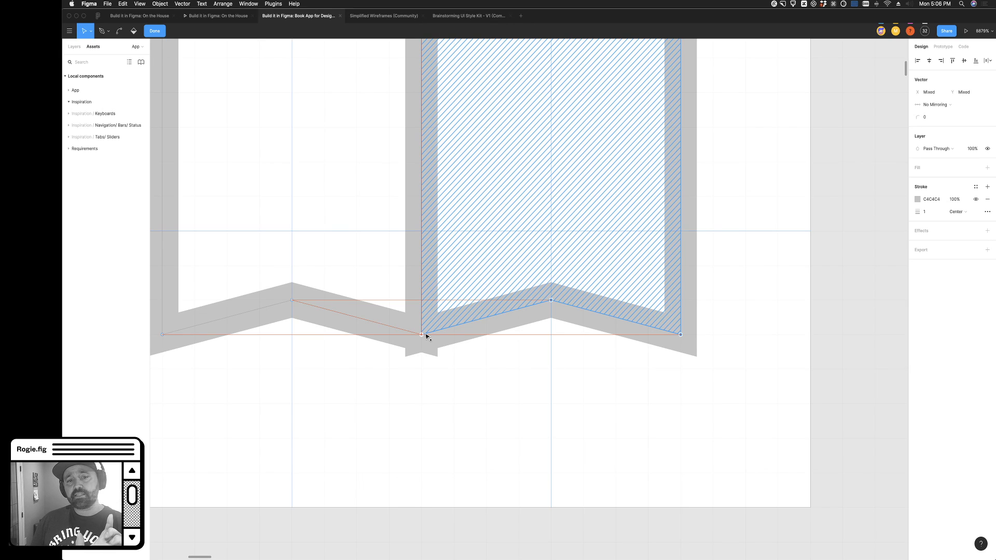
{"action": "left_click_drag", "start_coordinate": [427, 336], "coordinate": [494, 363]}
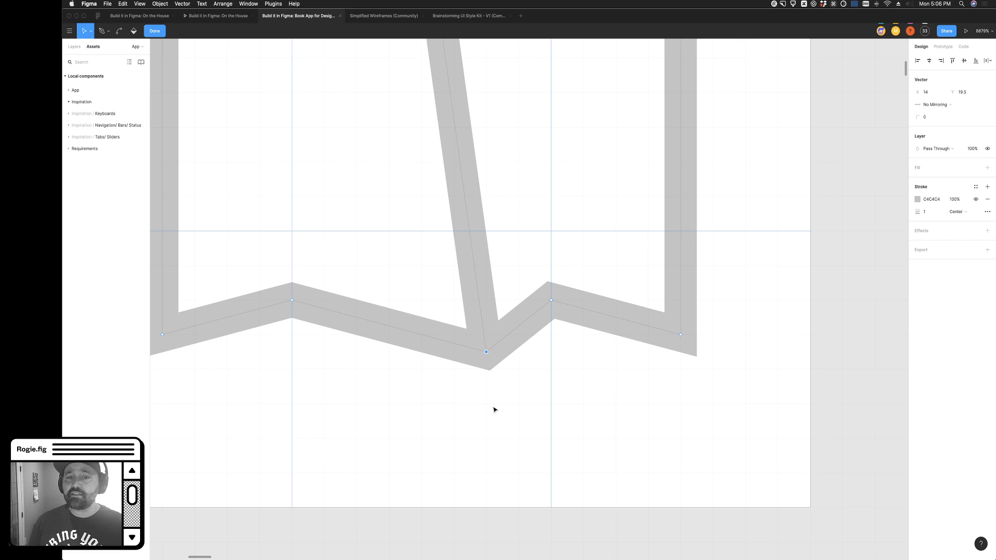
{"action": "key", "text": "super+z"}
{"action": "scroll", "coordinate": [447, 403], "scroll_direction": "down", "scroll_amount": 3}
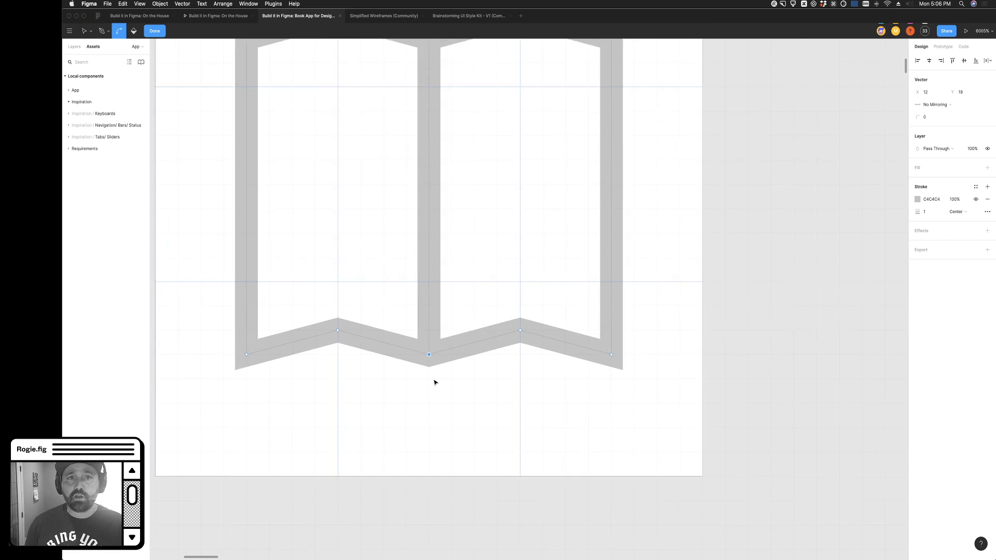
{"action": "scroll", "coordinate": [435, 383], "scroll_direction": "down", "scroll_amount": 3}
{"action": "scroll", "coordinate": [427, 413], "scroll_direction": "right", "scroll_amount": 2}
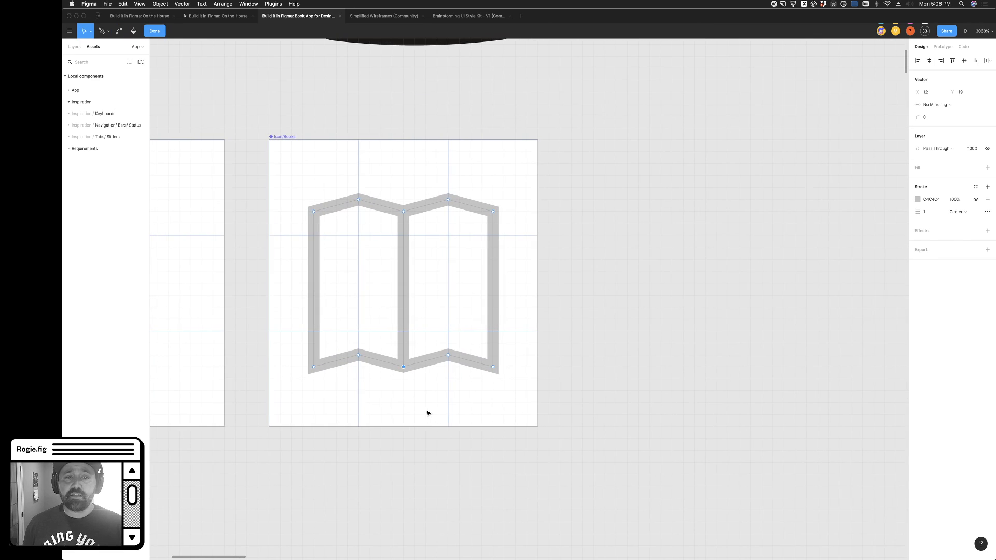
Set a corner radius of 16 on the upper and lower midpoint vertices of both pages and finish vector editing
{"action": "left_click_drag", "start_coordinate": [345, 173], "coordinate": [366, 397]}
{"action": "left_click_drag", "start_coordinate": [435, 172], "coordinate": [478, 420]}
{"action": "left_click", "coordinate": [932, 119]}
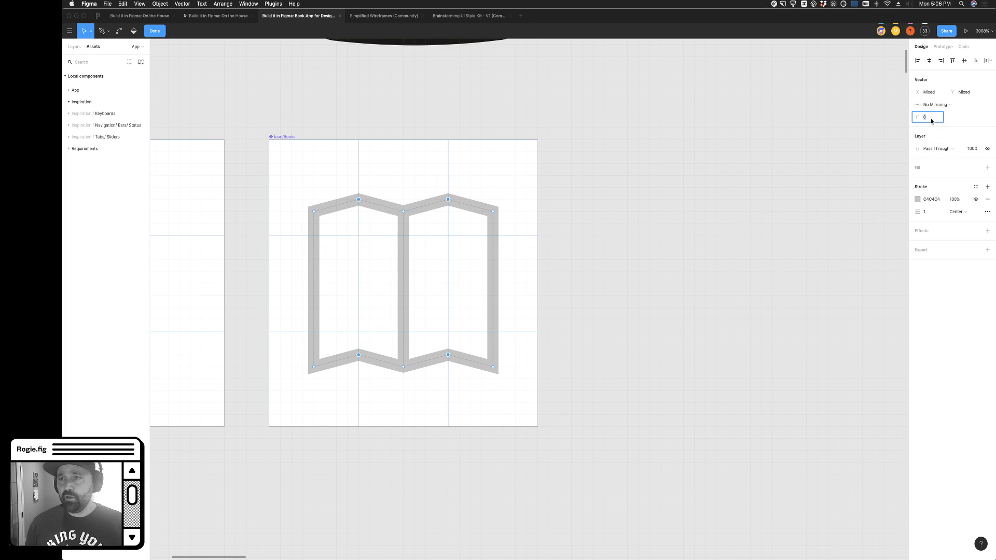
{"action": "type", "text": "16"}
{"action": "key", "text": "Tab"}
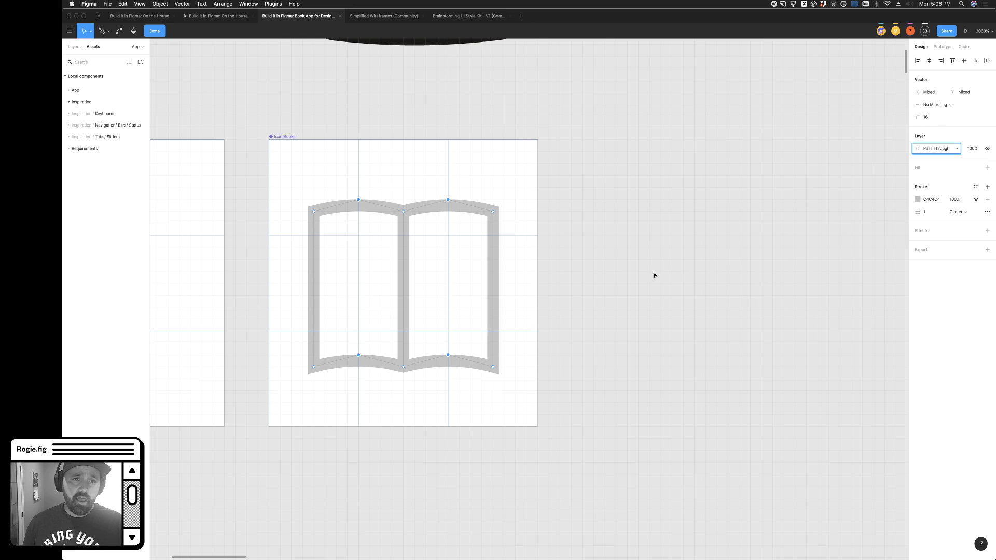
{"action": "key", "text": "Escape"}
{"action": "key", "text": "Escape"}
Raise the upper and lower midpoint vertices of both pages by 1 px to deepen the curves
{"action": "double_click", "coordinate": [501, 279]}
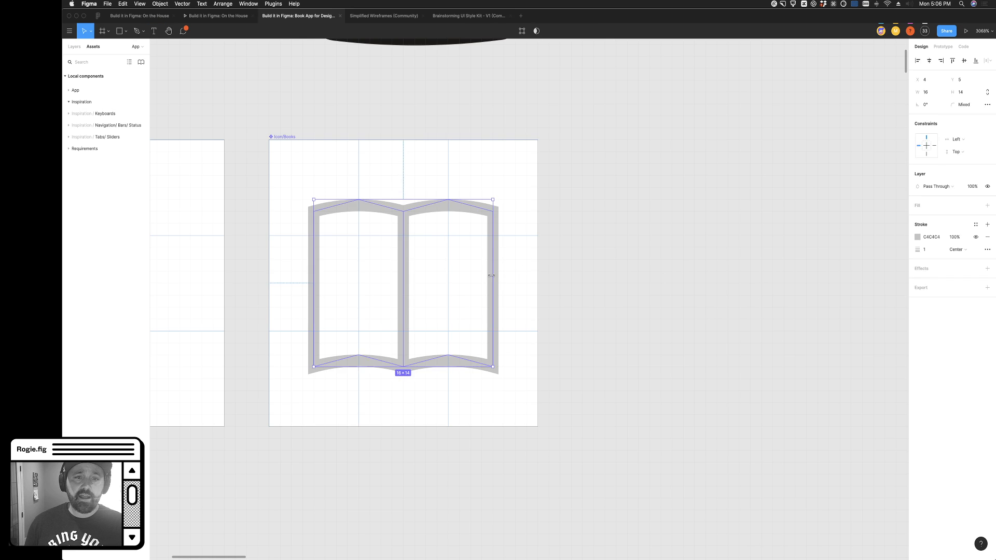
{"action": "left_click_drag", "start_coordinate": [348, 184], "coordinate": [369, 408]}
{"action": "left_click_drag", "start_coordinate": [448, 200], "coordinate": [437, 183]}
{"action": "key", "text": "super+z"}
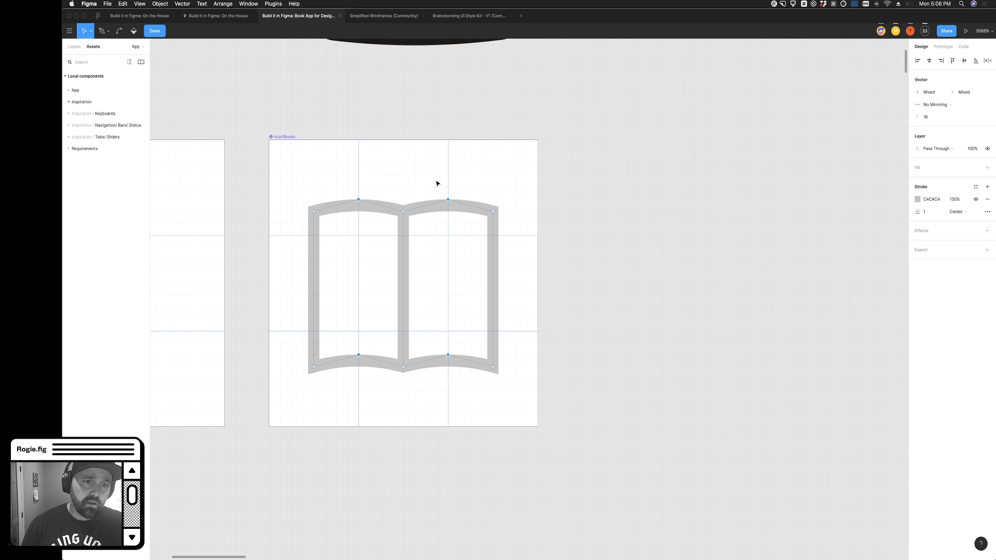
{"action": "key", "text": "Up"}
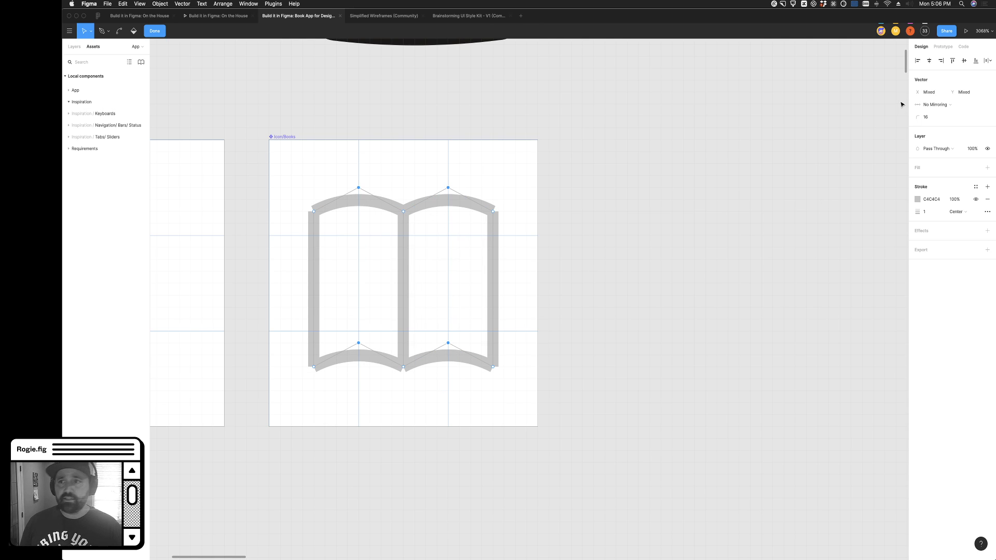
Examine the join options in the book outline's advanced stroke settings
{"action": "left_click", "coordinate": [931, 117]}
{"action": "double_click", "coordinate": [745, 196]}
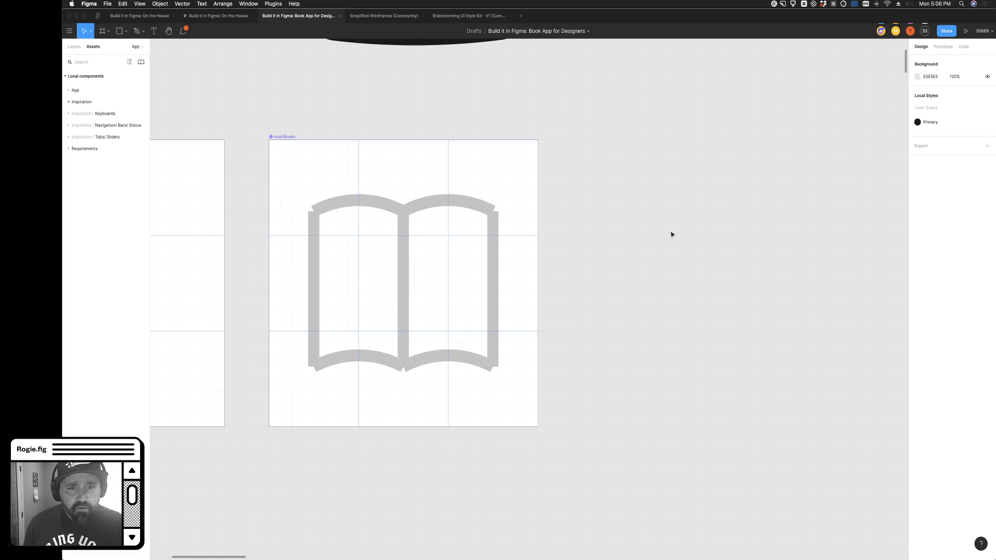
{"action": "left_click", "coordinate": [490, 236]}
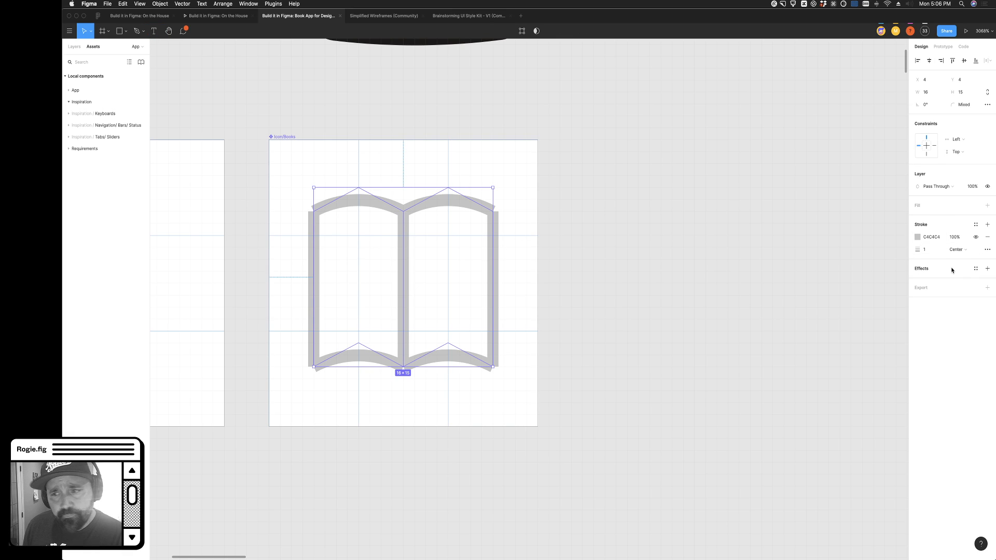
{"action": "left_click", "coordinate": [987, 250]}
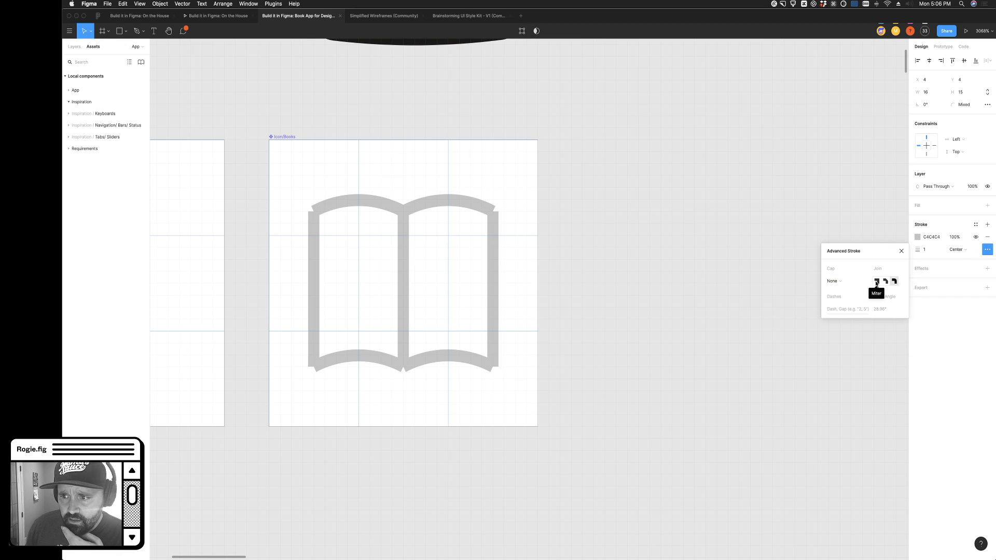
{"action": "left_click", "coordinate": [564, 250]}
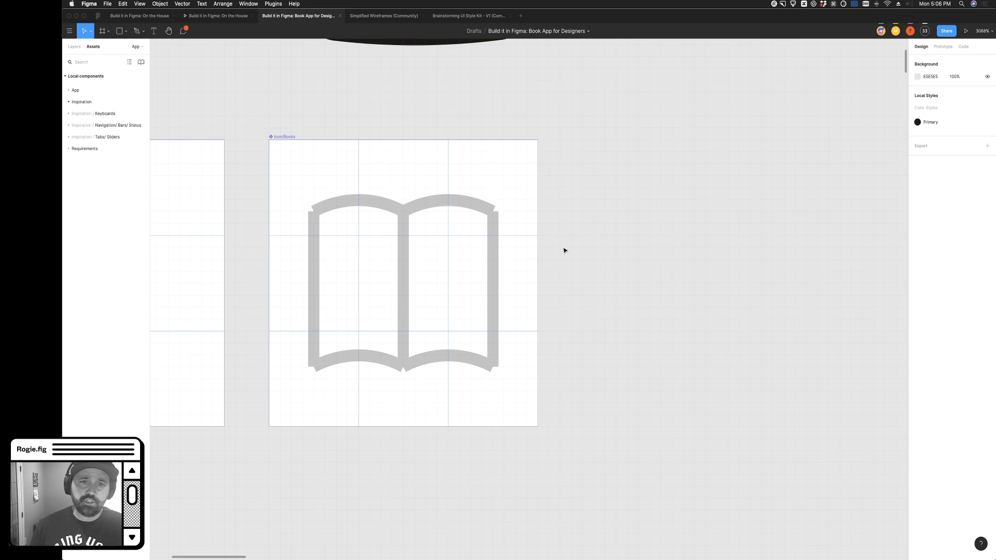
Set a corner radius of 8 on the upper and lower midpoint vertices of both pages
{"action": "left_click", "coordinate": [480, 216]}
{"action": "key", "text": "Return"}
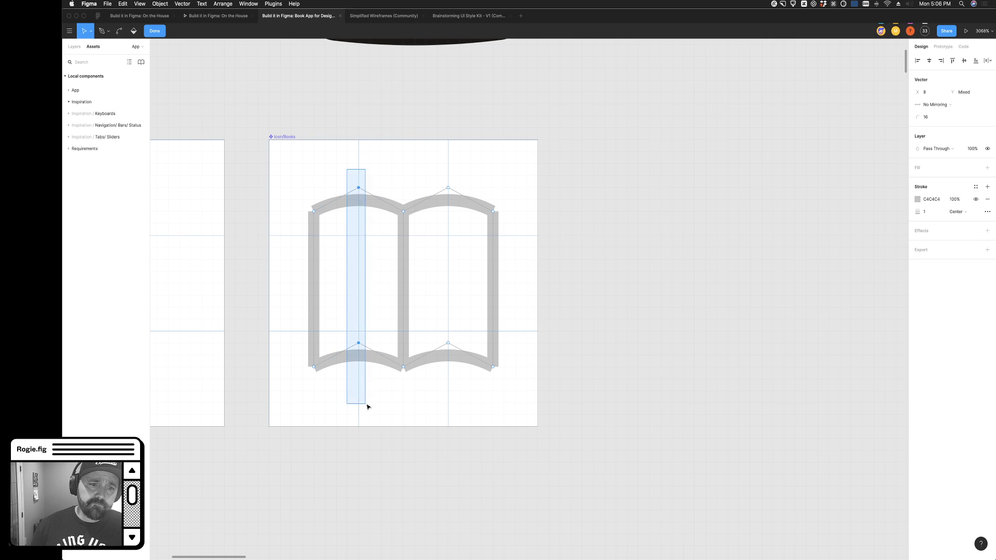
{"action": "left_click_drag", "start_coordinate": [441, 161], "coordinate": [478, 423]}
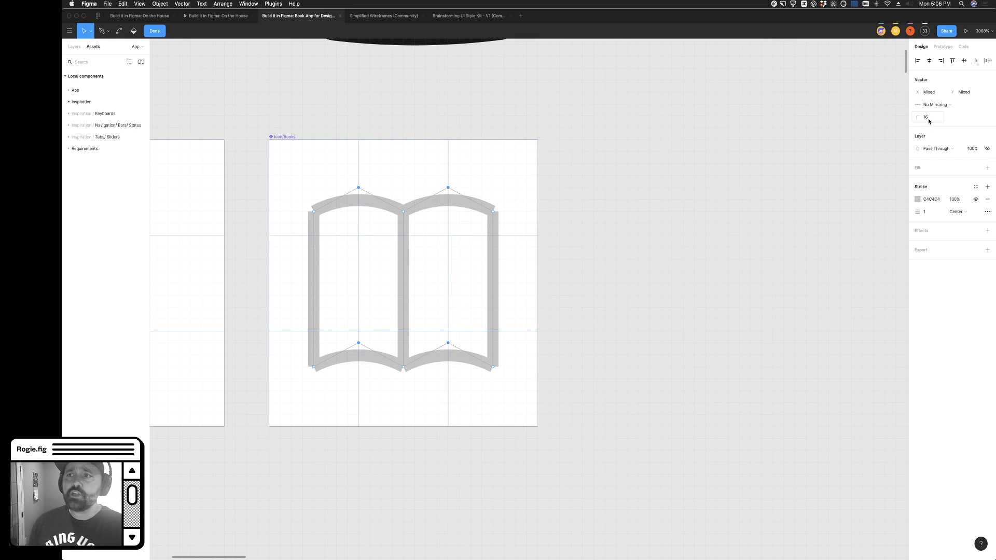
{"action": "mouse_move", "coordinate": [916, 119]}
{"action": "left_mouse_down"}
{"action": "mouse_move", "coordinate": [982, 117]}
{"action": "mouse_move", "coordinate": [910, 118]}
{"action": "left_mouse_up"}
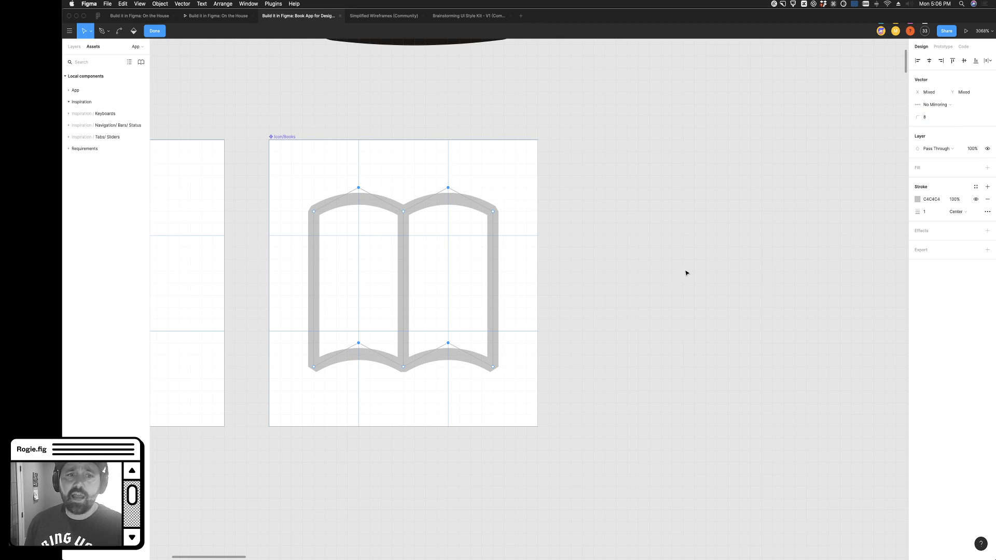
{"action": "left_click", "coordinate": [661, 267]}
Change the book outline's stroke join to Miter in the advanced stroke settings
{"action": "left_click", "coordinate": [493, 250]}
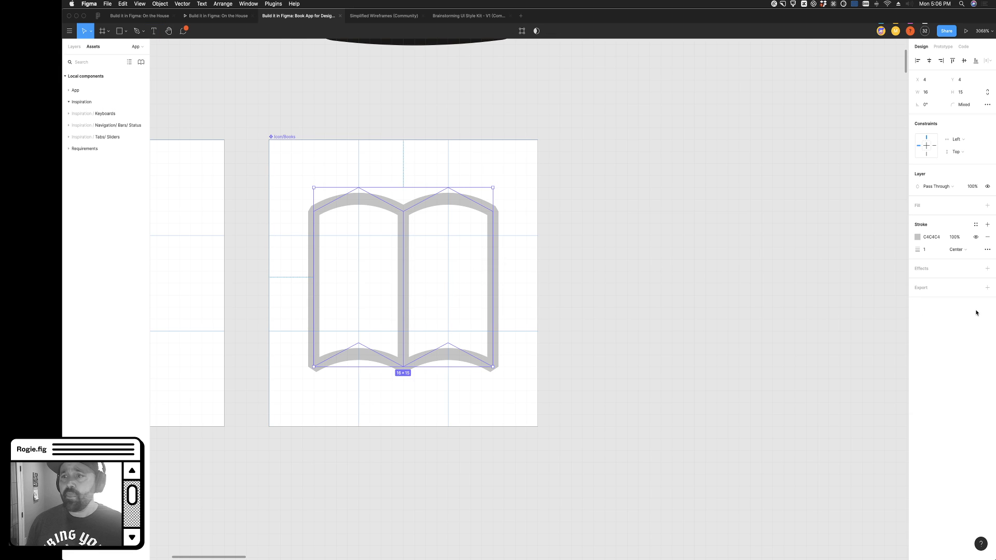
{"action": "left_click", "coordinate": [988, 250]}
{"action": "left_click", "coordinate": [857, 281]}
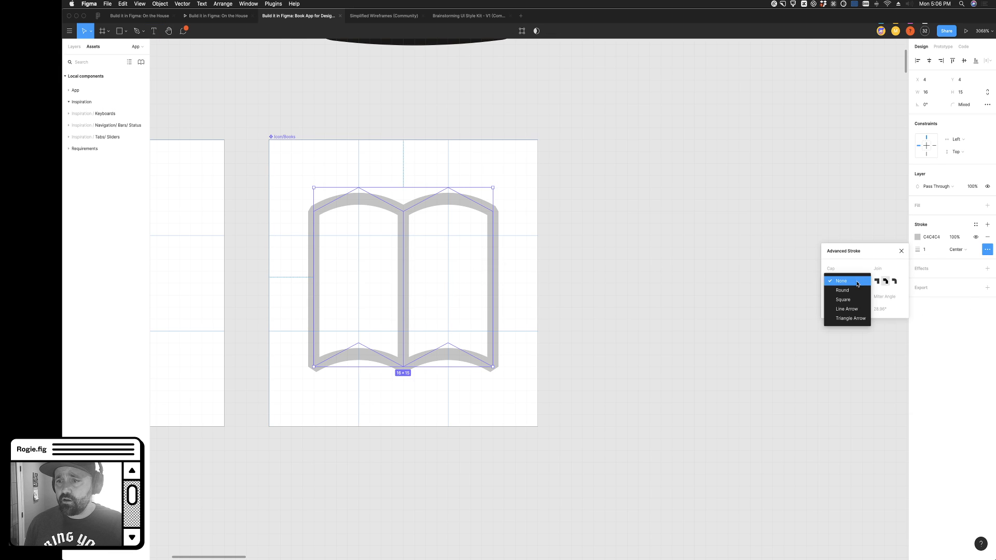
{"action": "left_click", "coordinate": [856, 282]}
{"action": "left_click", "coordinate": [748, 307]}
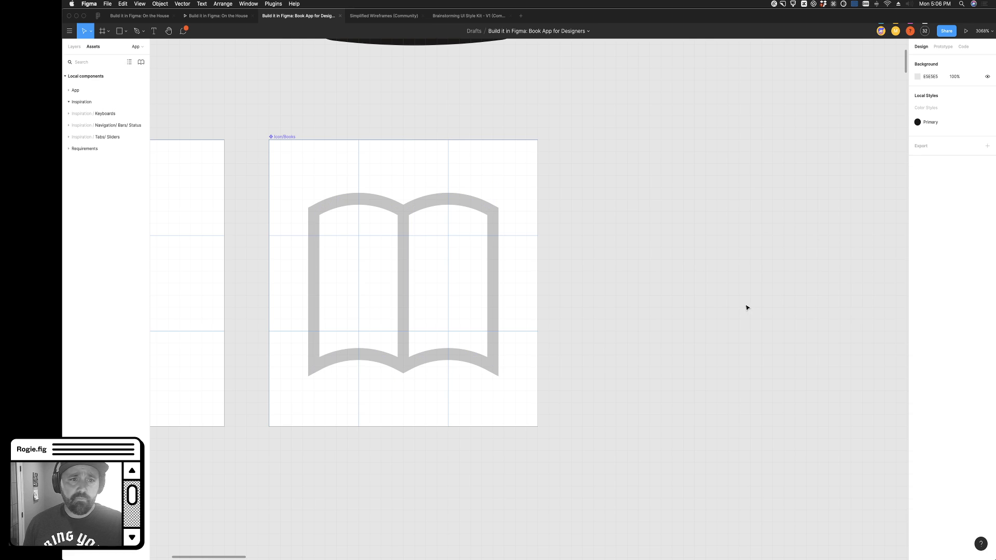
Examine the book icon's outer corners and lower page edges, including the underlying vector path
{"action": "scroll", "coordinate": [585, 334], "scroll_direction": "down", "scroll_amount": 3}
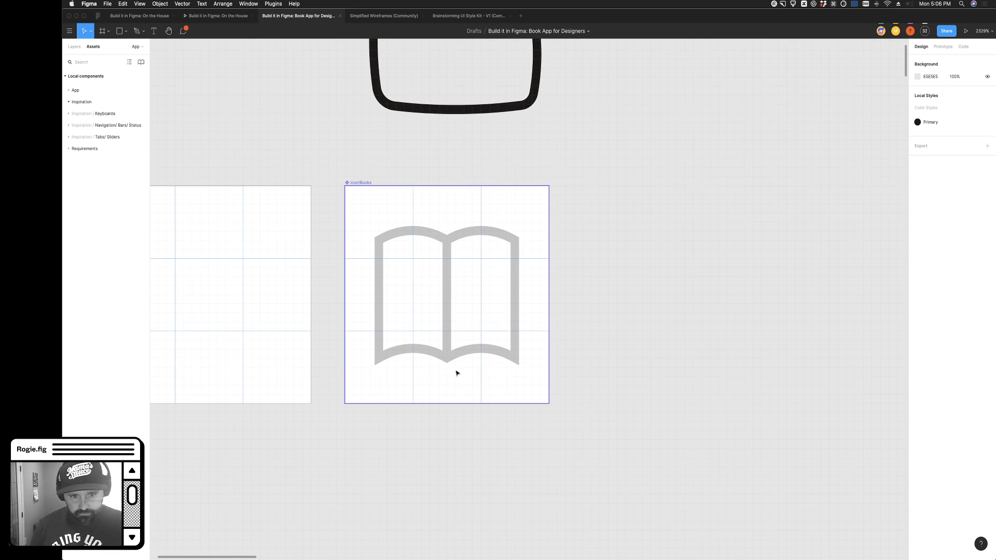
{"action": "scroll", "coordinate": [389, 374], "scroll_direction": "up", "scroll_amount": 5}
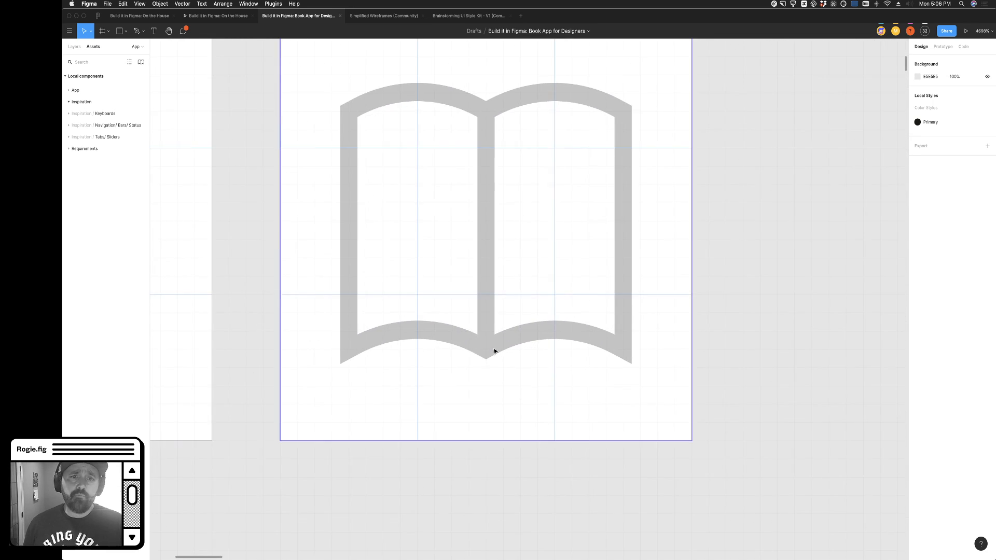
{"action": "left_click", "coordinate": [458, 393]}
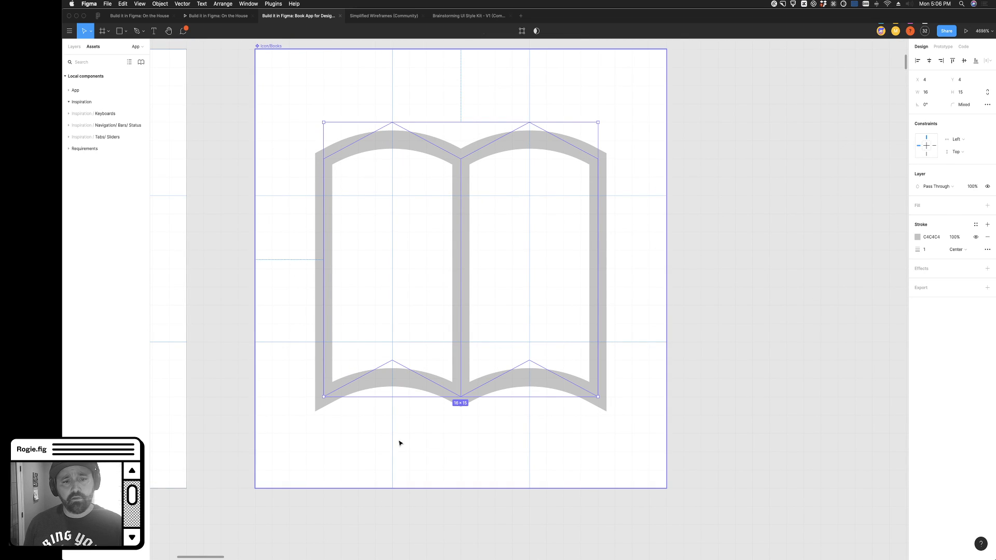
{"action": "scroll", "coordinate": [342, 427], "scroll_direction": "right", "scroll_amount": 2}
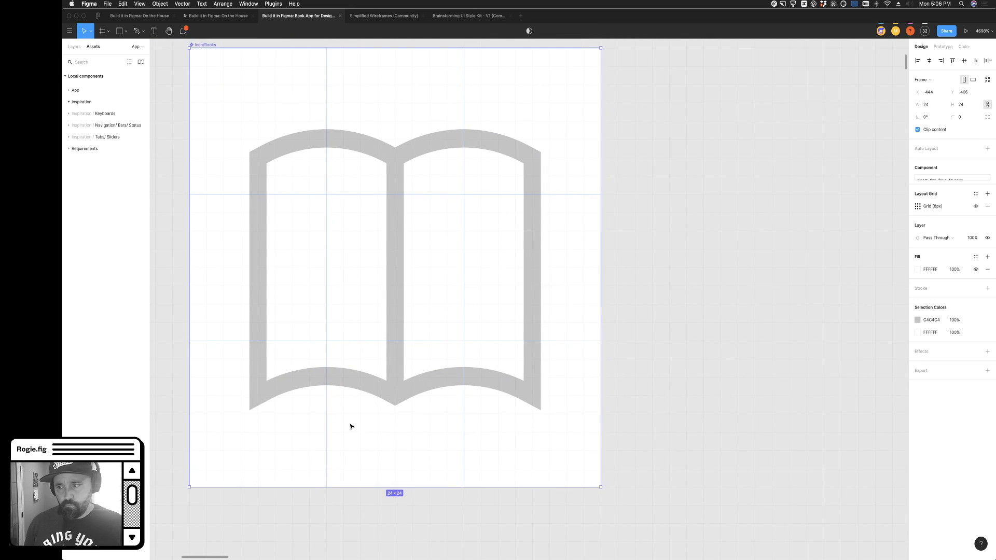
{"action": "scroll", "coordinate": [349, 425], "scroll_direction": "left", "scroll_amount": 1}
{"action": "scroll", "coordinate": [349, 425], "scroll_direction": "down", "scroll_amount": 3}
{"action": "scroll", "coordinate": [351, 427], "scroll_direction": "up", "scroll_amount": 2}
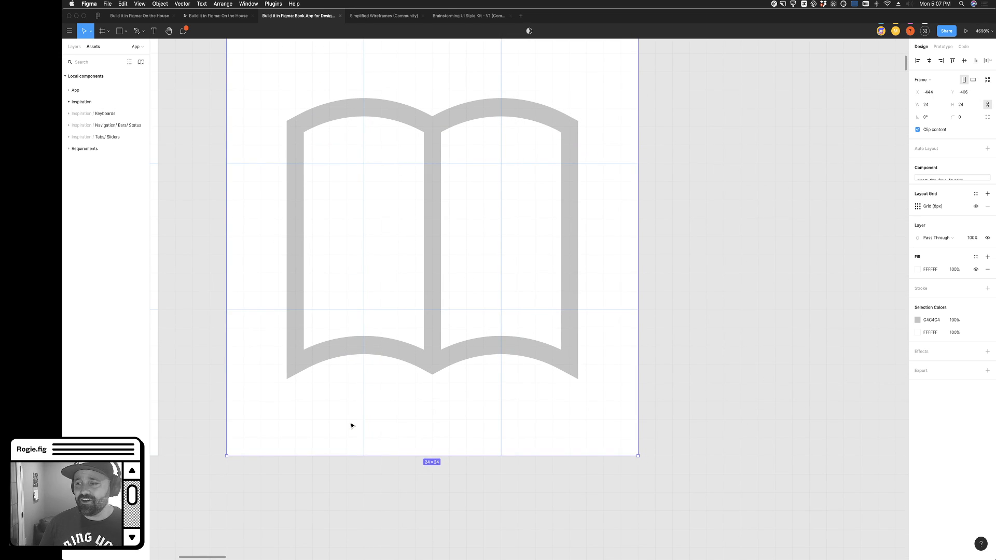
{"action": "left_click", "coordinate": [465, 357]}
{"action": "double_click", "coordinate": [391, 348]}
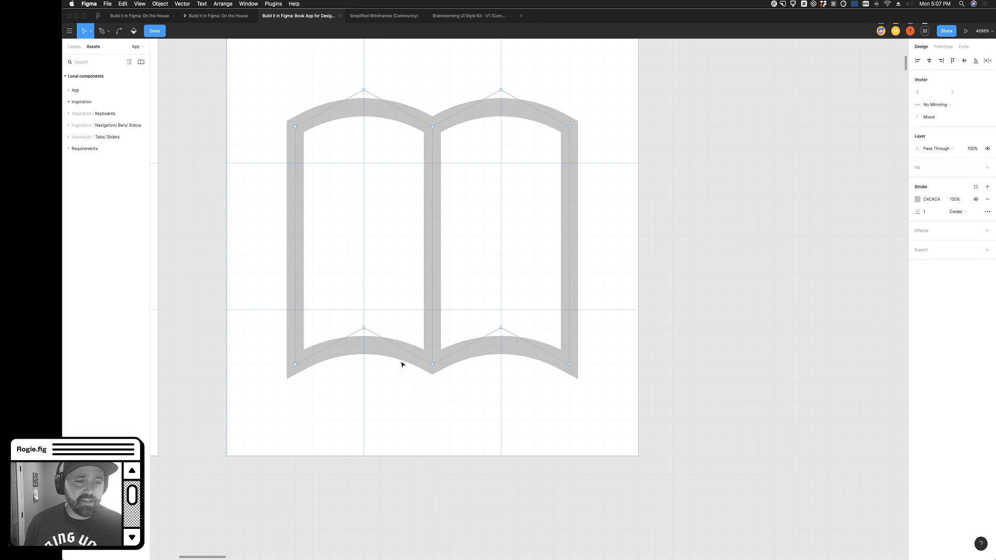
{"action": "key", "text": "Escape"}
{"action": "key", "text": "Escape"}
{"action": "left_click", "coordinate": [471, 350]}
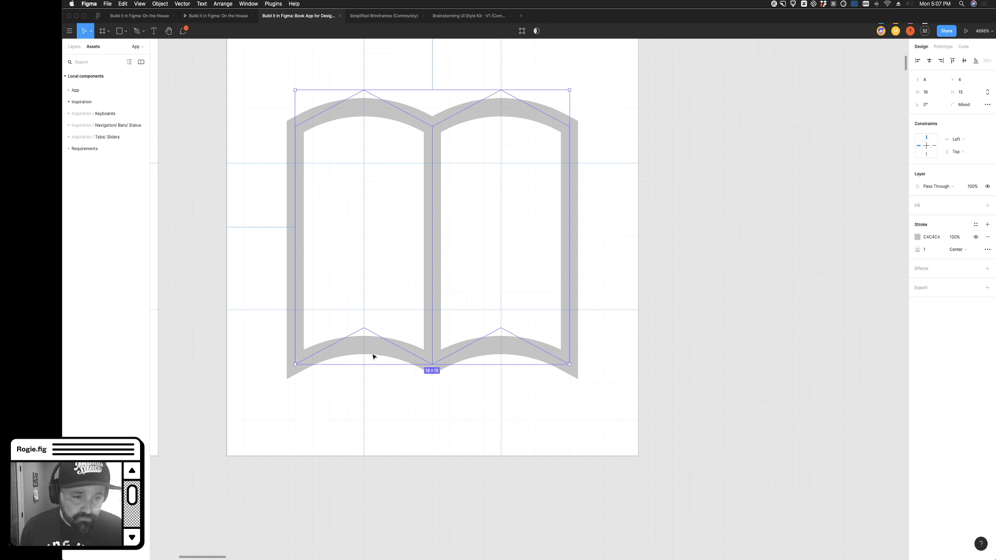
{"action": "left_click", "coordinate": [353, 402]}
Try a corner radius of 1 on the outer corner vertices of the book outline
{"action": "left_click", "coordinate": [312, 360]}
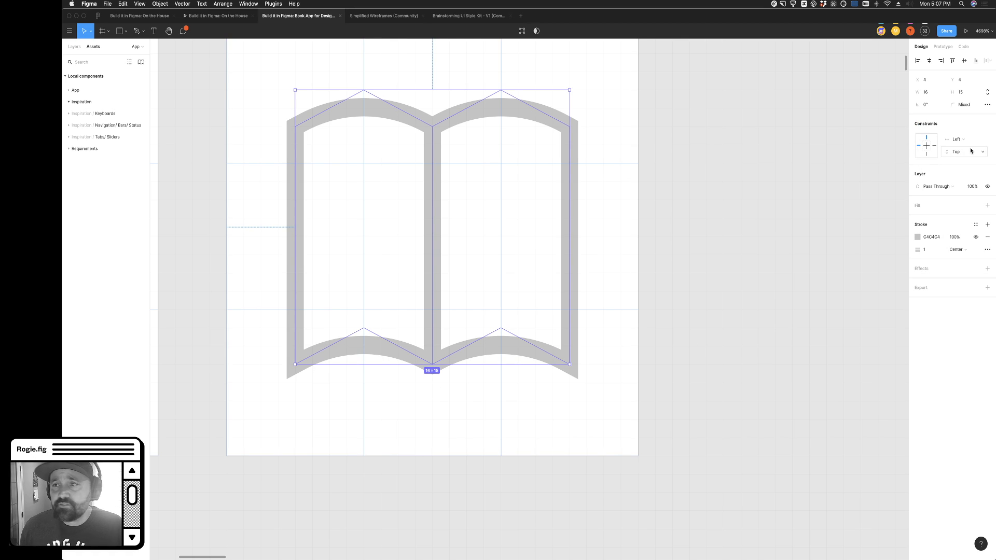
{"action": "double_click", "coordinate": [310, 127]}
{"action": "left_click_drag", "start_coordinate": [282, 130], "coordinate": [323, 427]}
{"action": "left_click_drag", "start_coordinate": [594, 434], "coordinate": [548, 106]}
{"action": "left_click", "coordinate": [932, 117]}
{"action": "key", "text": "Tab"}
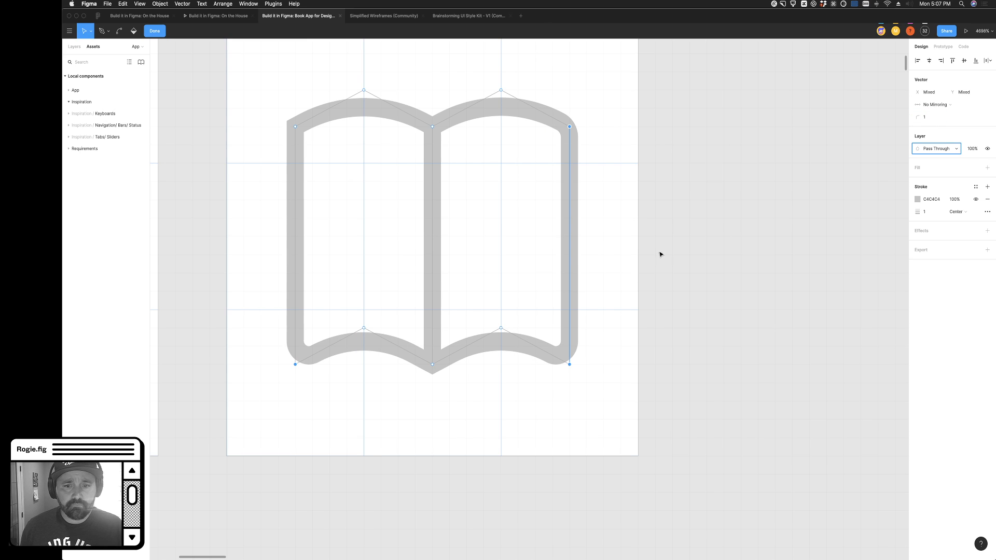
Change the corner radius to 0.5 on all four outer corner vertices of the book outline
{"action": "left_click", "coordinate": [927, 122]}
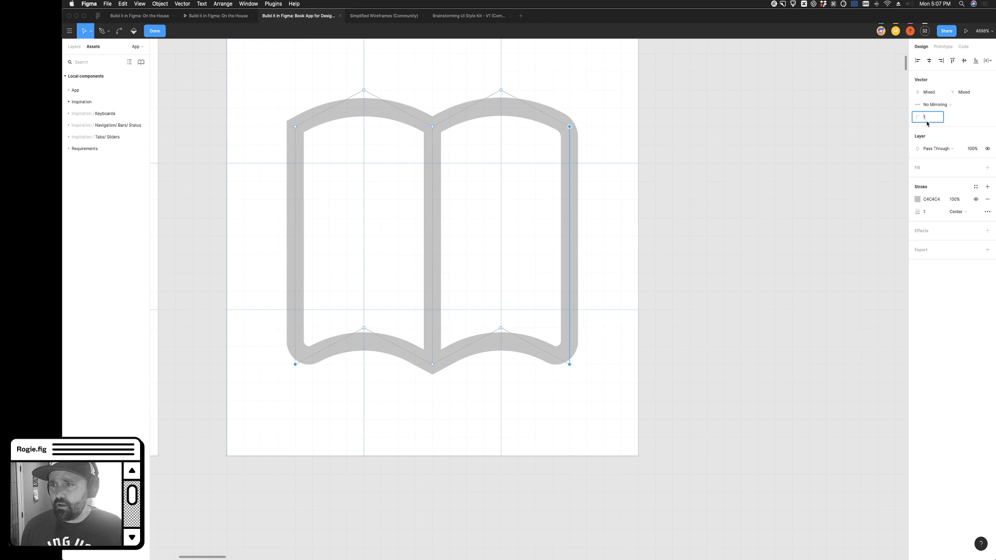
{"action": "type", "text": "0.5"}
{"action": "key", "text": "Tab"}
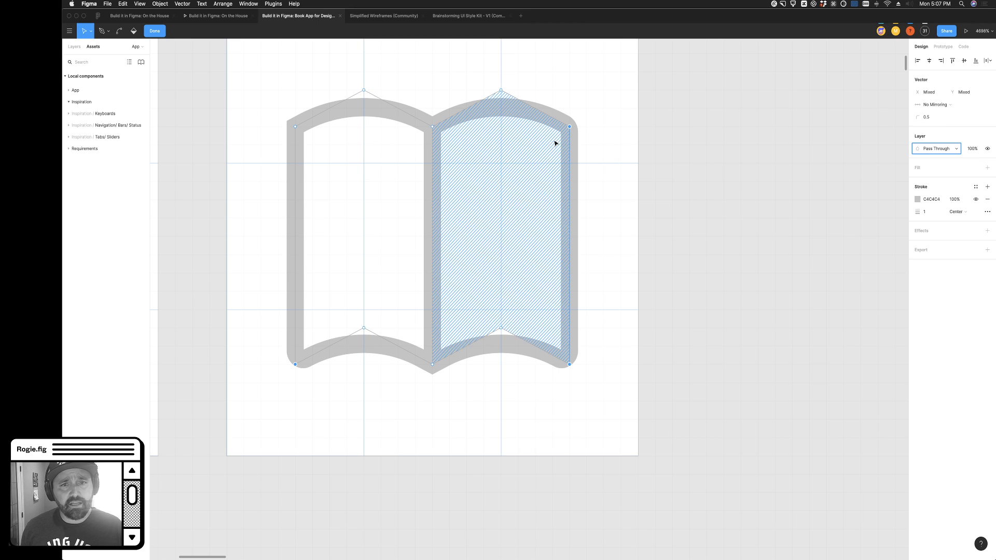
{"action": "left_click", "coordinate": [315, 155]}
{"action": "left_click", "coordinate": [940, 118]}
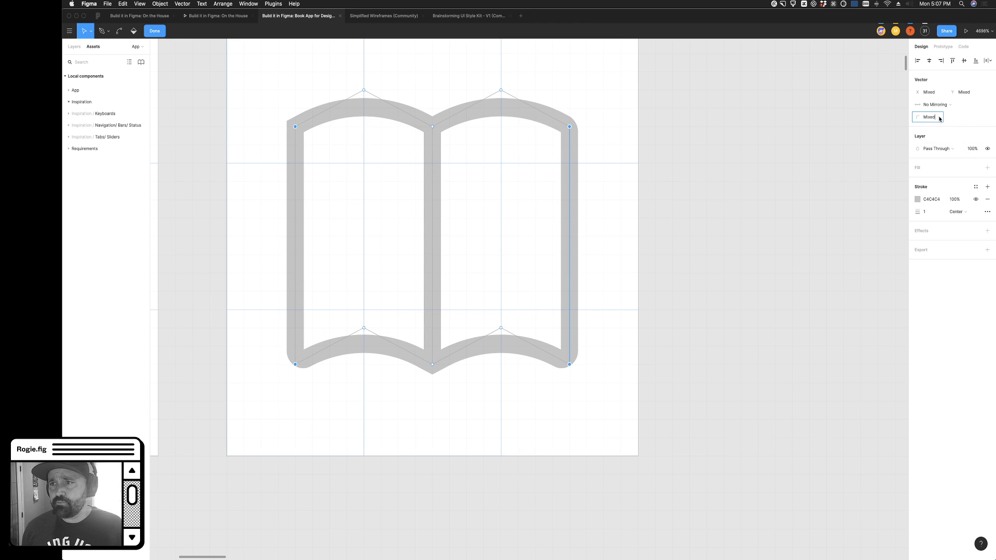
{"action": "key", "text": "Tab"}
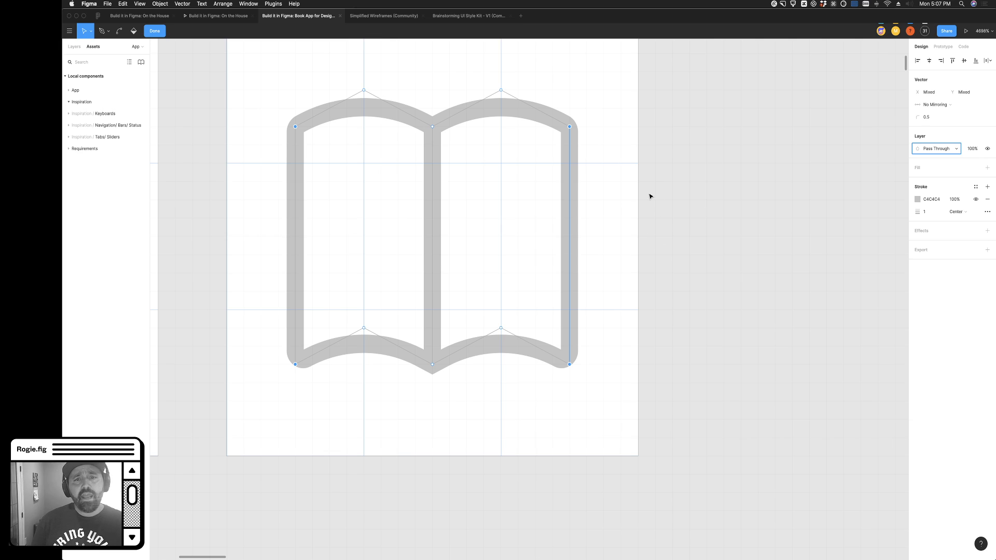
Set the corner radius of the four outer corner vertices to 1 and deselect them
{"action": "left_click", "coordinate": [930, 119]}
{"action": "type", "text": "1"}
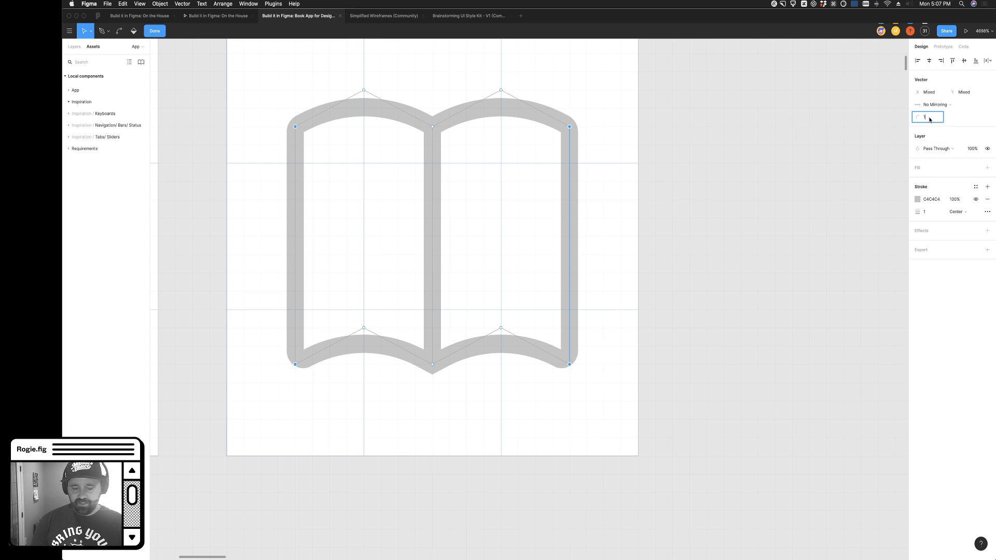
{"action": "key", "text": "Tab"}
{"action": "left_click", "coordinate": [805, 236]}
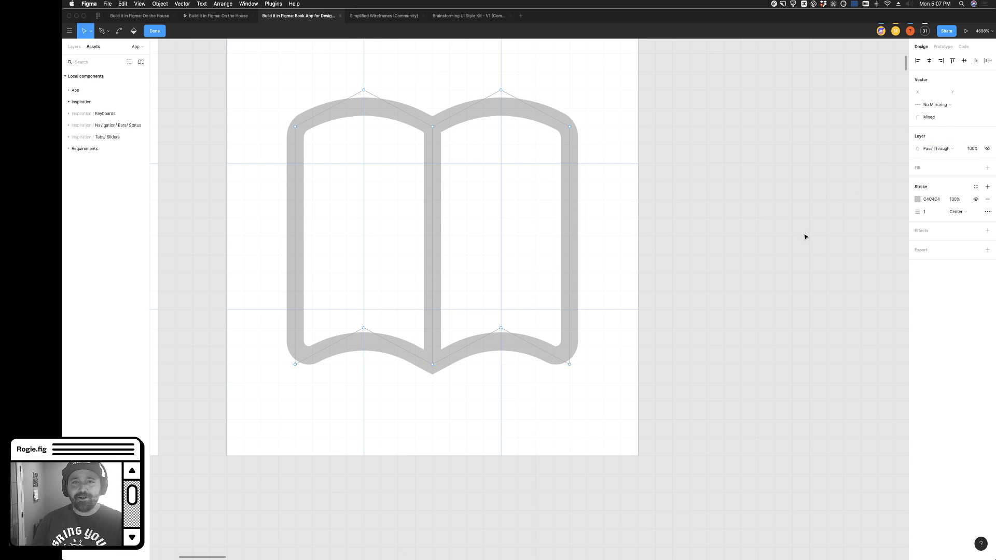
Reset the corner radius of all four outer corner vertices to 0 and finish vector editing
{"action": "left_click_drag", "start_coordinate": [571, 90], "coordinate": [542, 481]}
{"action": "left_click_drag", "start_coordinate": [258, 72], "coordinate": [331, 436], "text": "shift"}
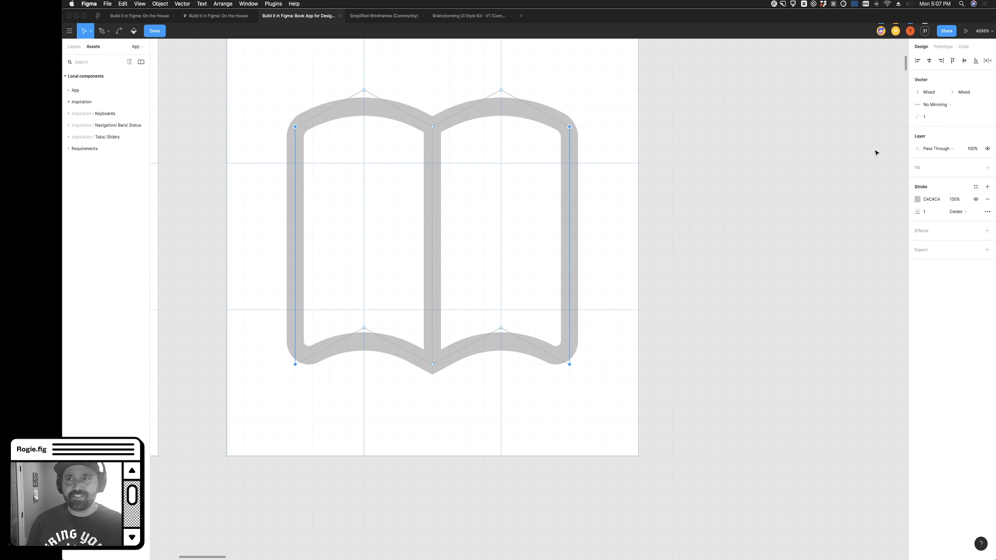
{"action": "left_click", "coordinate": [942, 118]}
{"action": "type", "text": "0"}
{"action": "key", "text": "Tab"}
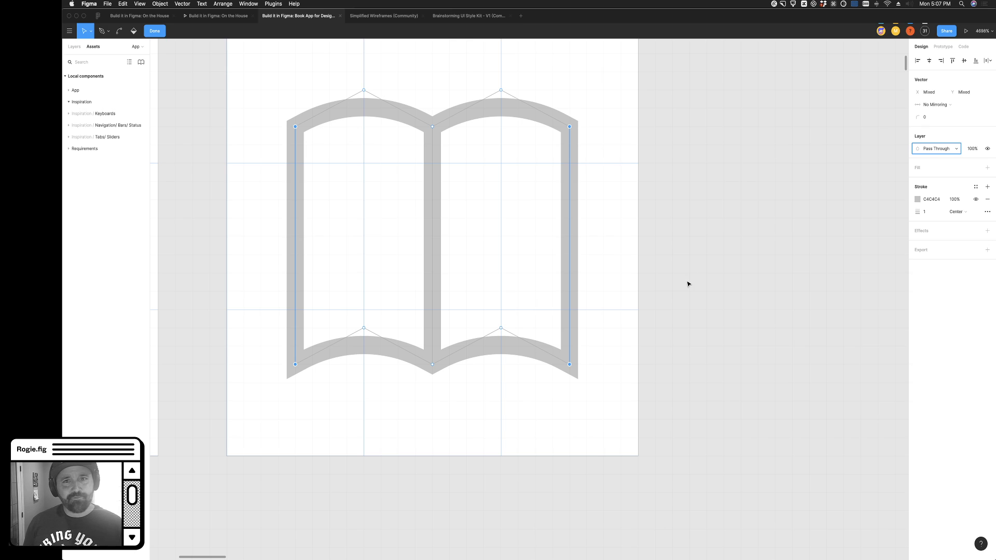
{"action": "key", "text": "Escape"}
{"action": "left_click", "coordinate": [566, 298]}
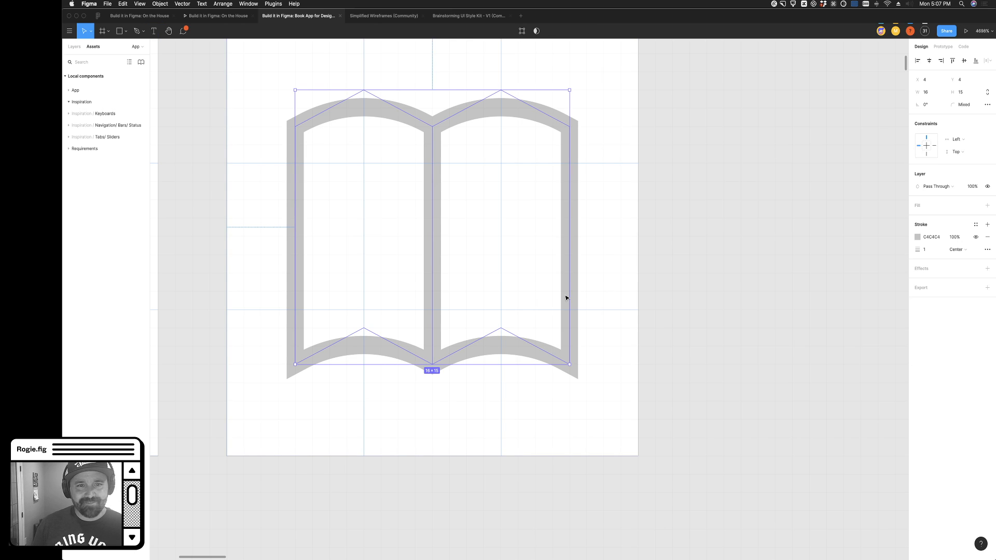
{"action": "left_click", "coordinate": [607, 337]}
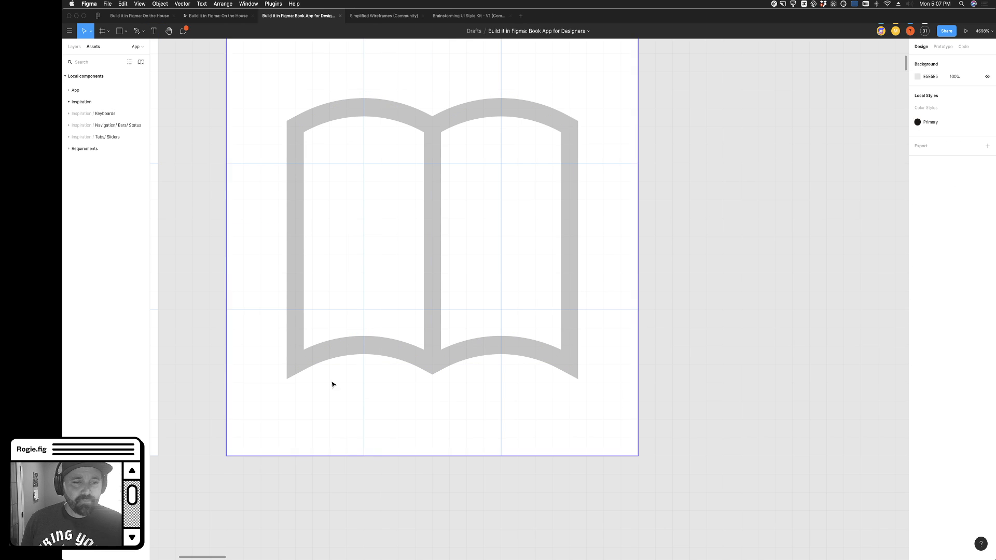
Draw a 16 px horizontal line beneath the pages, cut it, and paste it into the book outline's vector
{"action": "left_click", "coordinate": [126, 30]}
{"action": "left_click", "coordinate": [104, 58]}
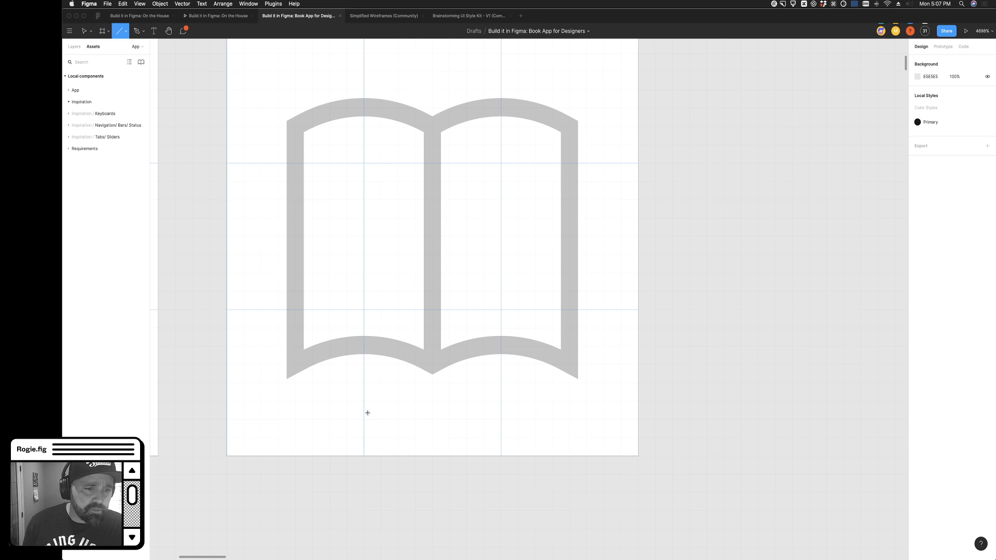
{"action": "left_click_drag", "start_coordinate": [296, 382], "coordinate": [577, 389]}
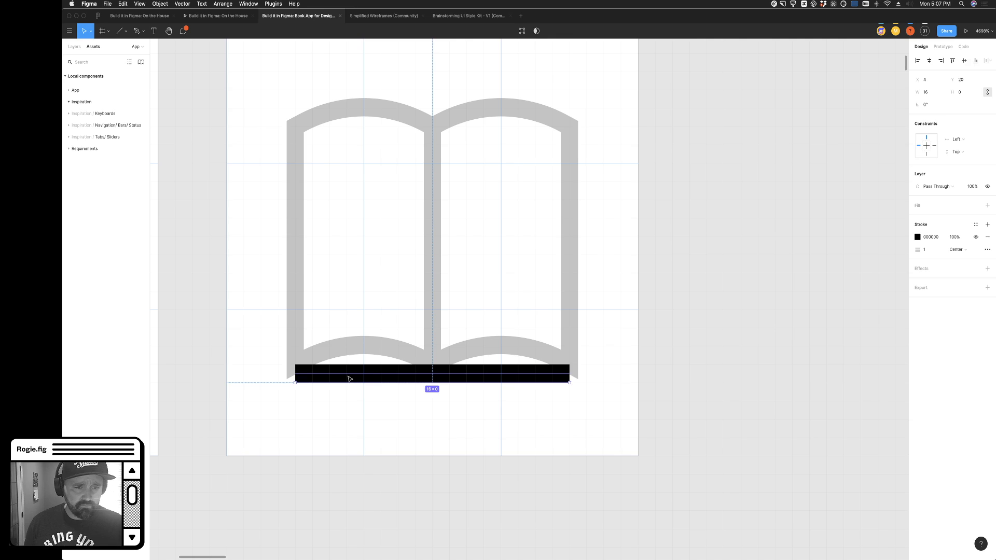
{"action": "key", "text": "Delete"}
{"action": "double_click", "coordinate": [310, 356]}
{"action": "key", "text": "super+v"}
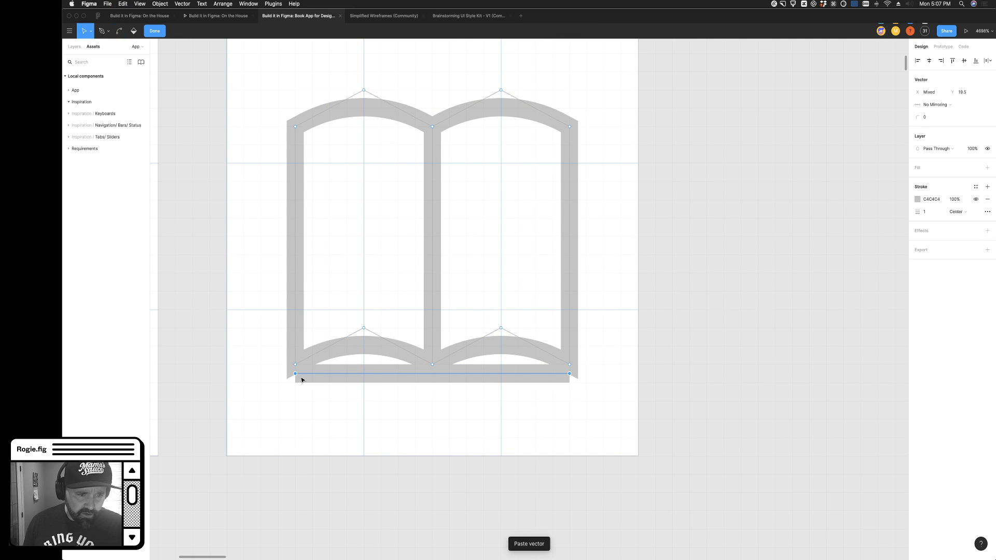
Snap the pasted line's ends onto the book's lower outer corners, then try Inside stroke alignment and undo it
{"action": "left_click_drag", "start_coordinate": [295, 373], "coordinate": [296, 365]}
{"action": "left_click", "coordinate": [570, 365]}
{"action": "left_click", "coordinate": [957, 212]}
{"action": "left_click", "coordinate": [967, 222]}
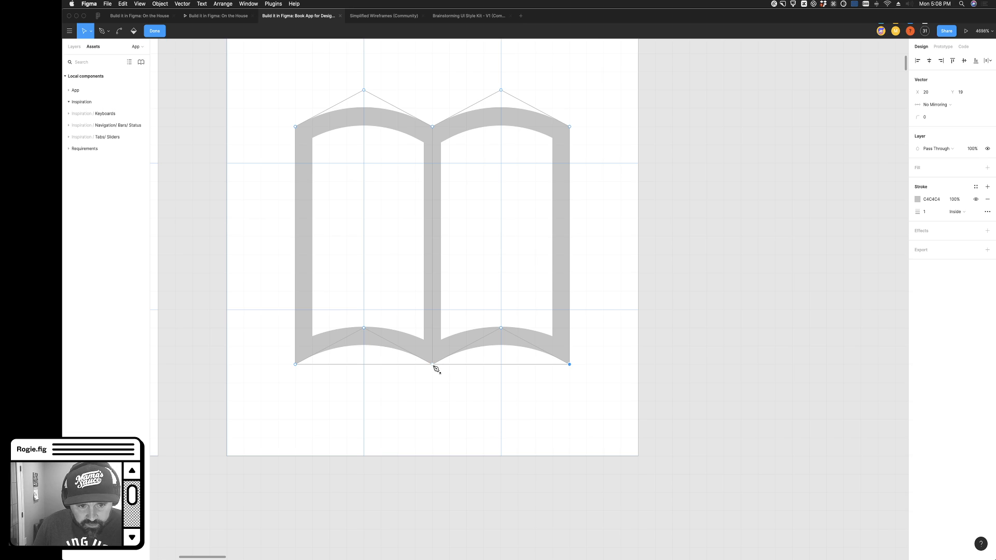
{"action": "key", "text": "super+z"}
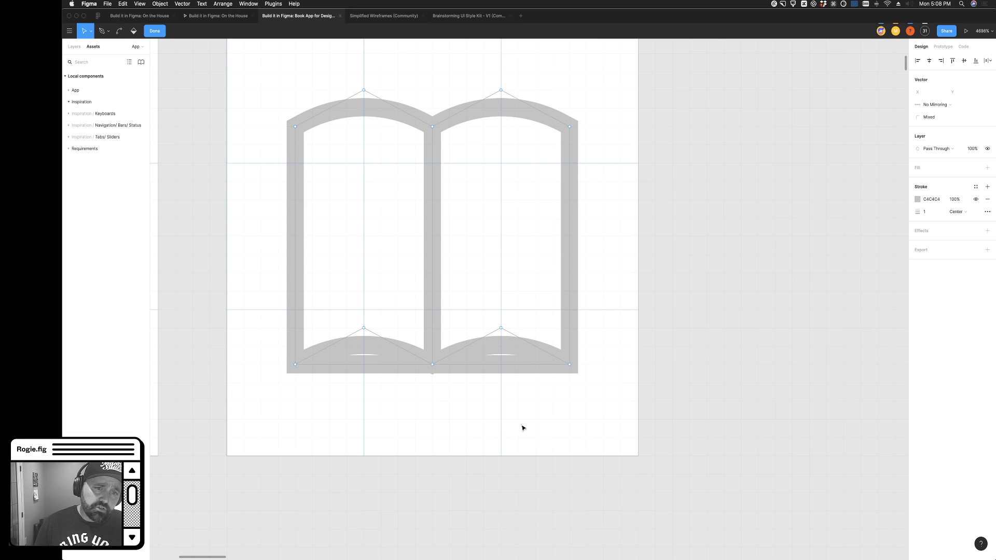
Delete the straight line joining the book's lower outer corners and finish vector editing
{"action": "left_click", "coordinate": [469, 364], "text": "super"}
{"action": "key", "text": "Down"}
{"action": "key", "text": "Delete"}
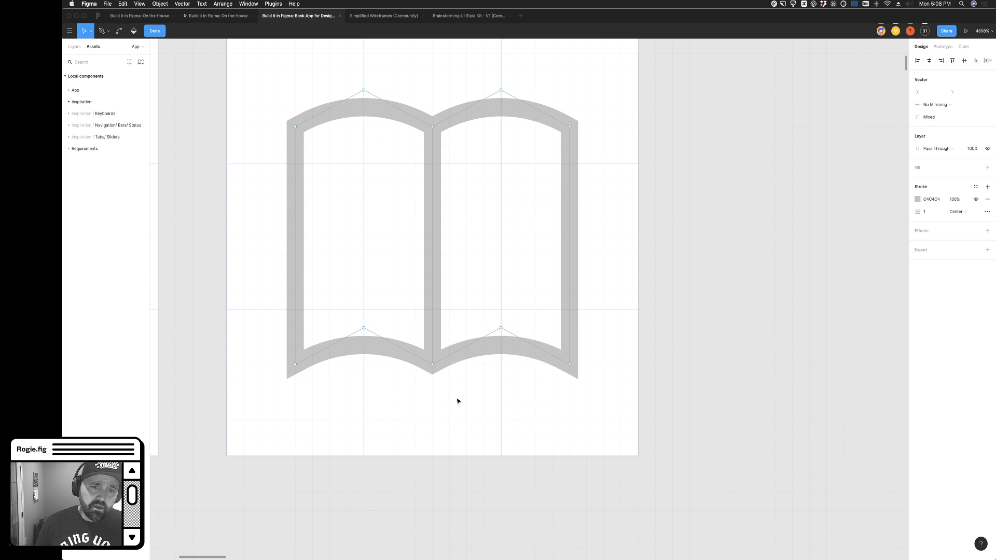
{"action": "key", "text": "Escape"}
{"action": "key", "text": "Escape"}
Apply the Primary color style to the book outline's stroke
{"action": "left_click", "coordinate": [350, 350], "text": "super"}
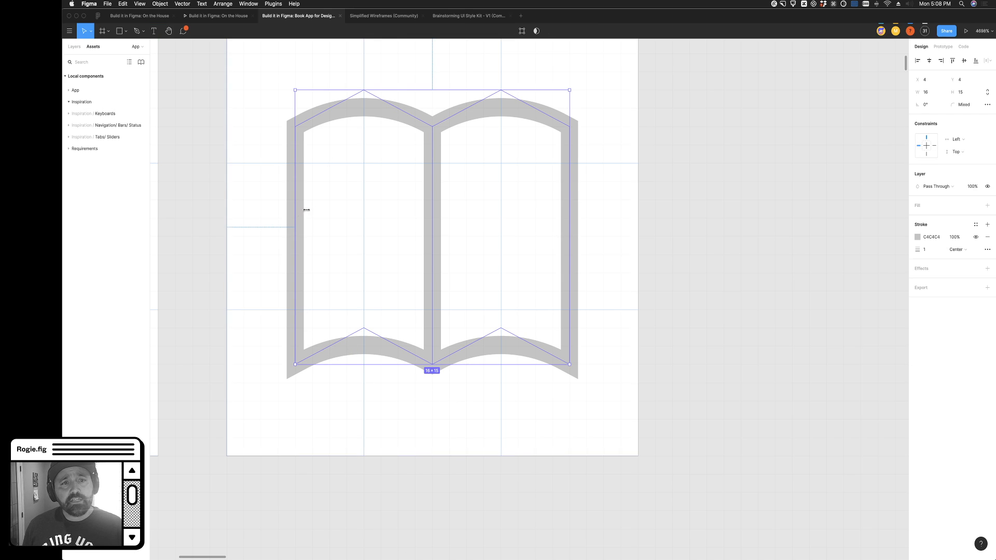
{"action": "left_click", "coordinate": [242, 198]}
{"action": "left_click", "coordinate": [295, 148]}
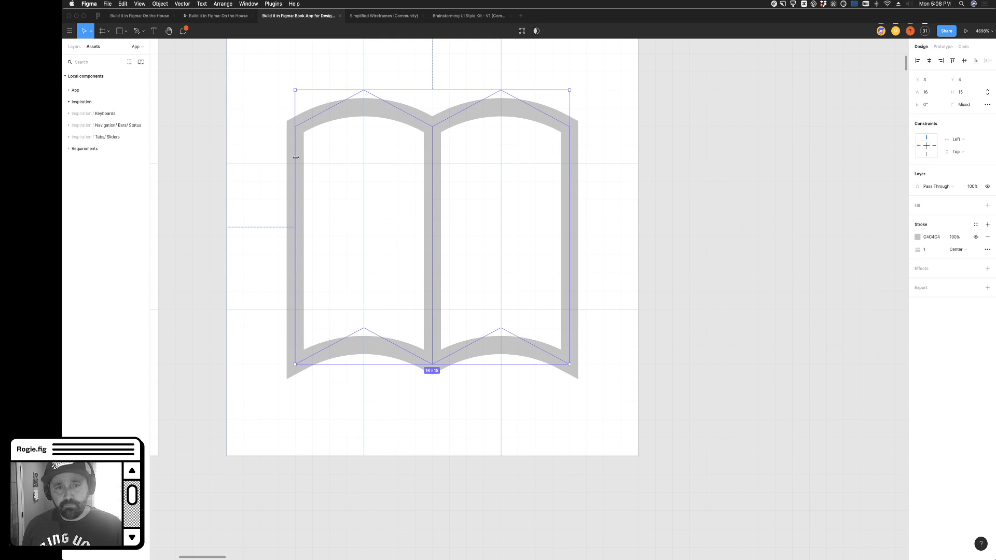
{"action": "left_click", "coordinate": [974, 227]}
{"action": "left_click", "coordinate": [929, 274]}
{"action": "left_click", "coordinate": [901, 282]}
{"action": "left_click", "coordinate": [566, 237]}
{"action": "left_click", "coordinate": [571, 237]}
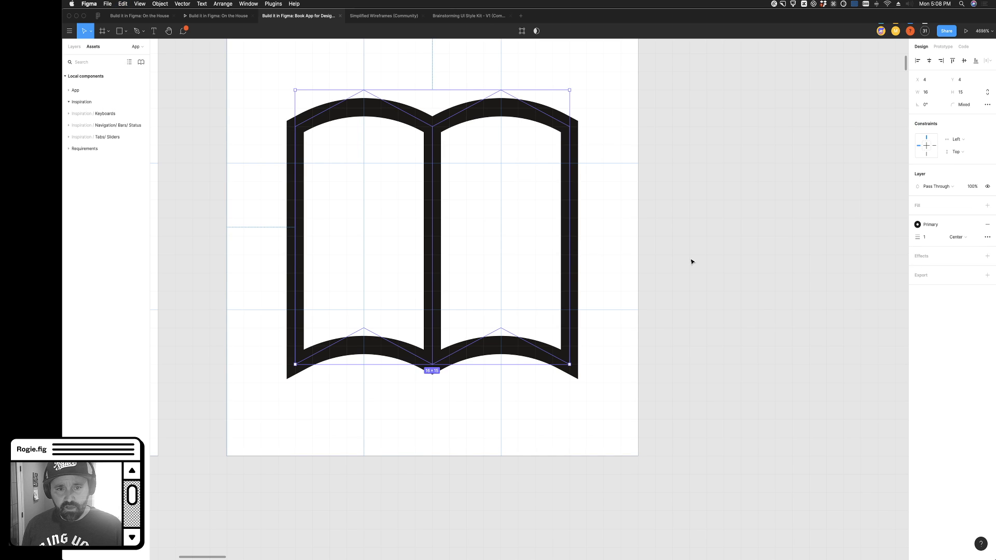
{"action": "left_click_drag", "start_coordinate": [460, 347], "coordinate": [562, 357]}
{"action": "key", "text": "super+z"}
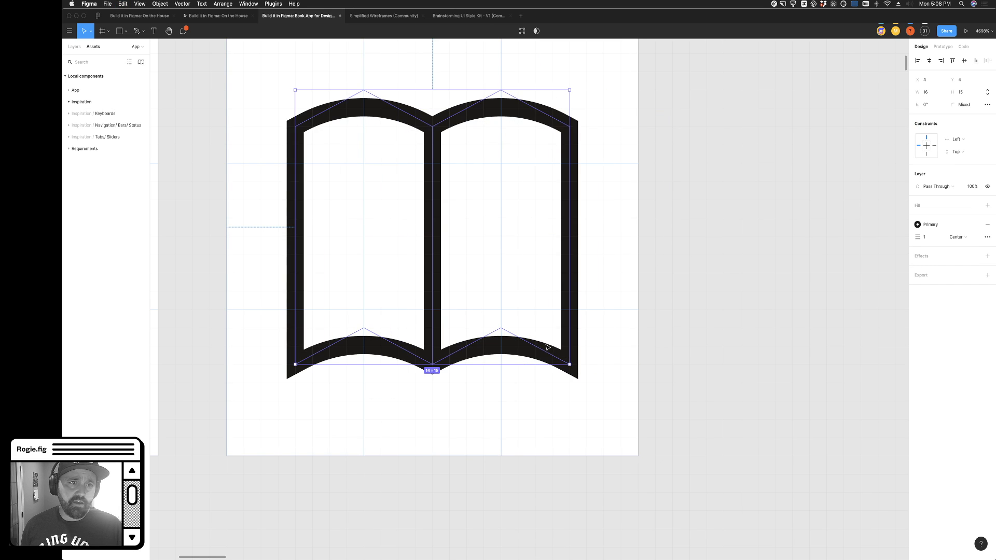
Edit the book outline's vector and set the upper-left outer vertex's corner radius to 3
{"action": "scroll", "coordinate": [304, 130], "scroll_direction": "up", "scroll_amount": 1}
{"action": "key", "text": "Return"}
{"action": "left_click", "coordinate": [295, 159]}
{"action": "left_click", "coordinate": [928, 118]}
{"action": "key", "text": "Up"}
{"action": "key", "text": "Up"}
{"action": "key", "text": "Up"}
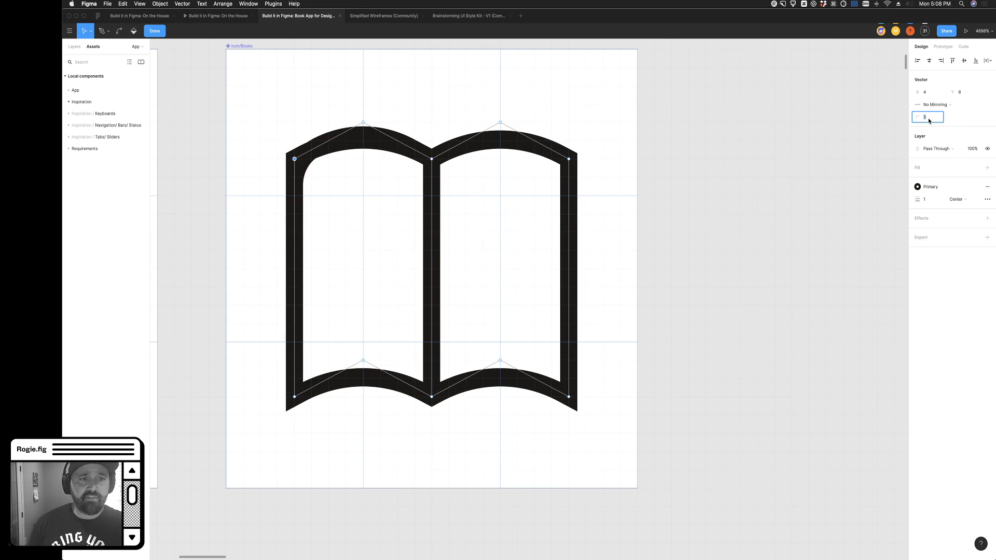
Try lowering the left page's top curve point, then undo that move and the upper-left corner rounding
{"action": "left_click_drag", "start_coordinate": [363, 123], "coordinate": [363, 140]}
{"action": "scroll", "coordinate": [364, 140], "scroll_direction": "up", "scroll_amount": 1}
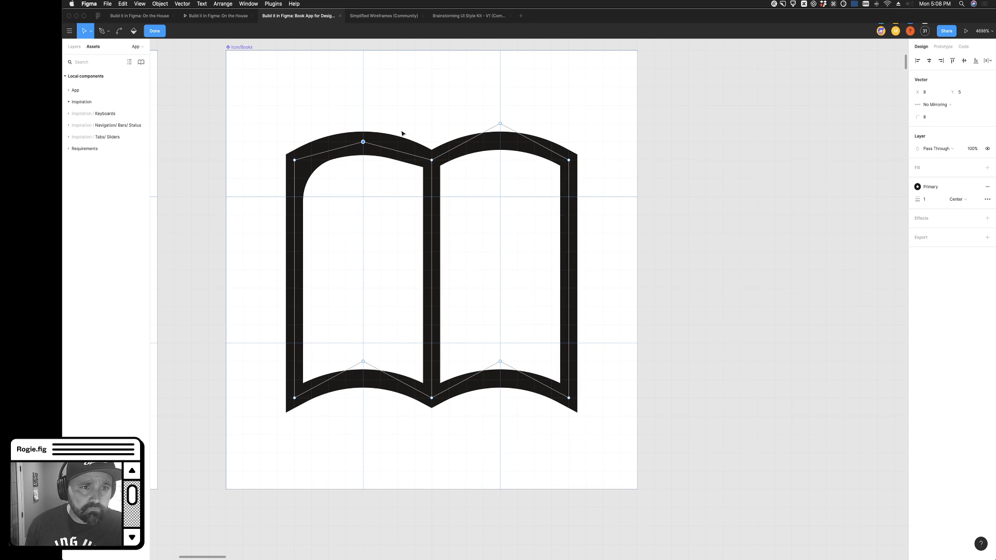
{"action": "key", "text": "super+z"}
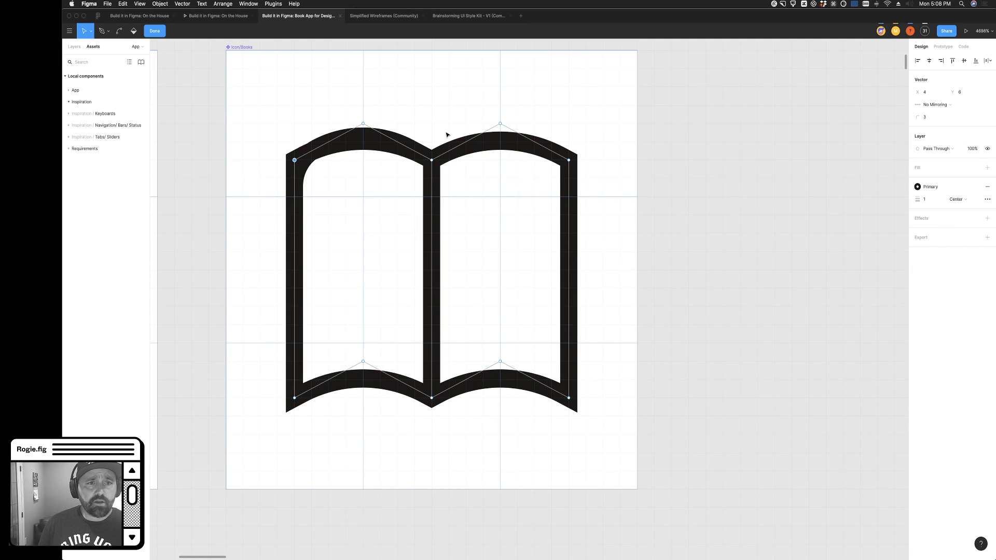
{"action": "key", "text": "Escape"}
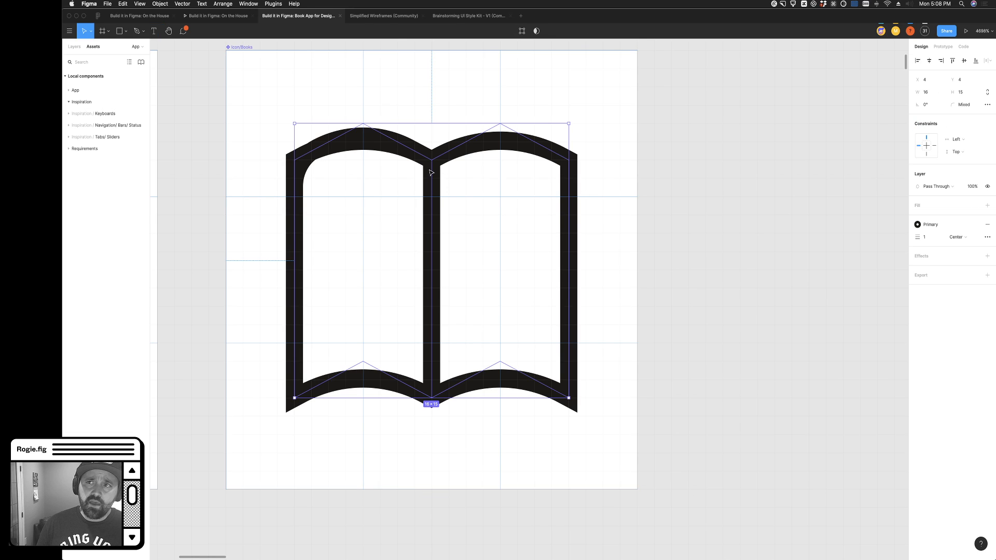
{"action": "key", "text": "super+z"}
{"action": "key", "text": "super+z"}
{"action": "double_click", "coordinate": [435, 189]}
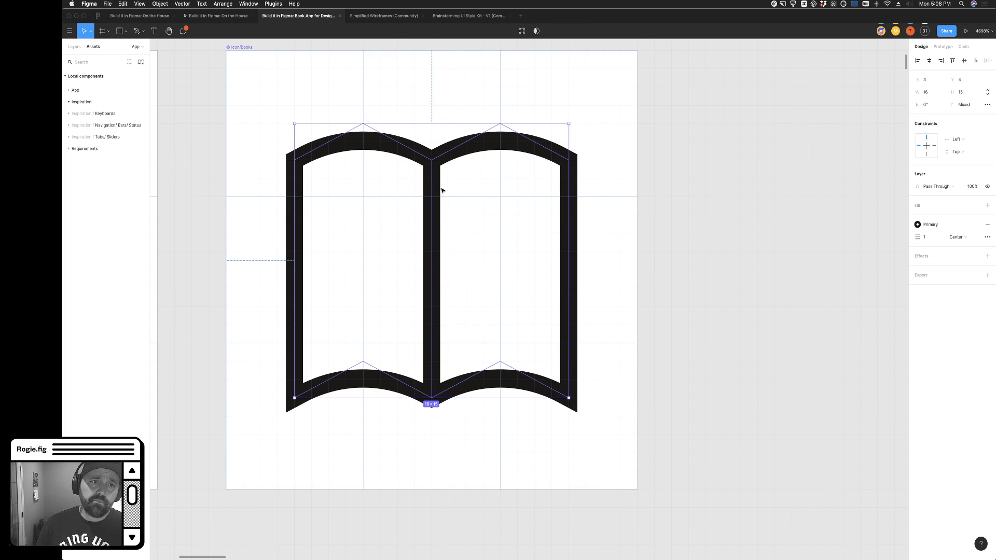
Try Outside stroke alignment on the book outline
{"action": "left_click", "coordinate": [958, 237]}
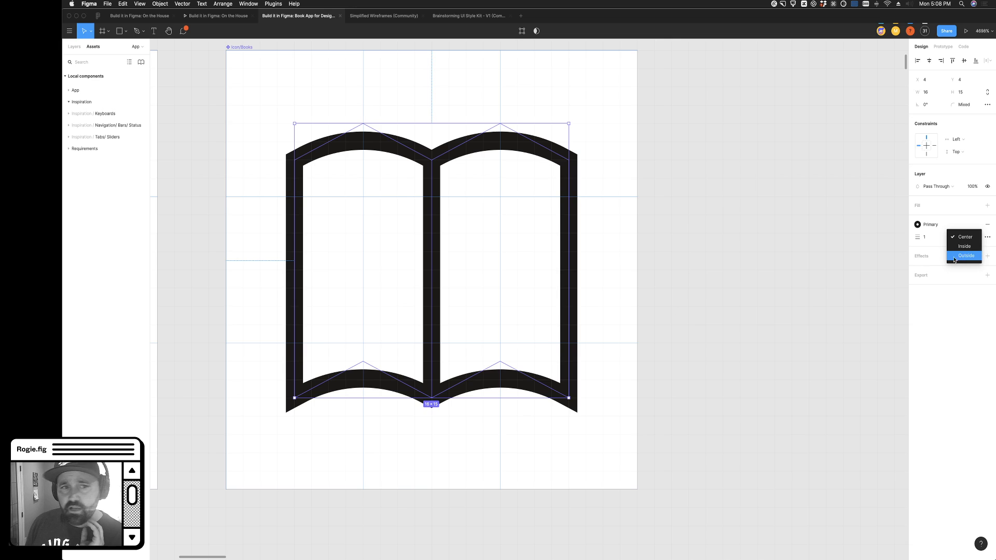
{"action": "left_click", "coordinate": [960, 258]}
{"action": "left_click", "coordinate": [627, 245]}
{"action": "left_click", "coordinate": [574, 228]}
{"action": "left_click", "coordinate": [574, 228]}
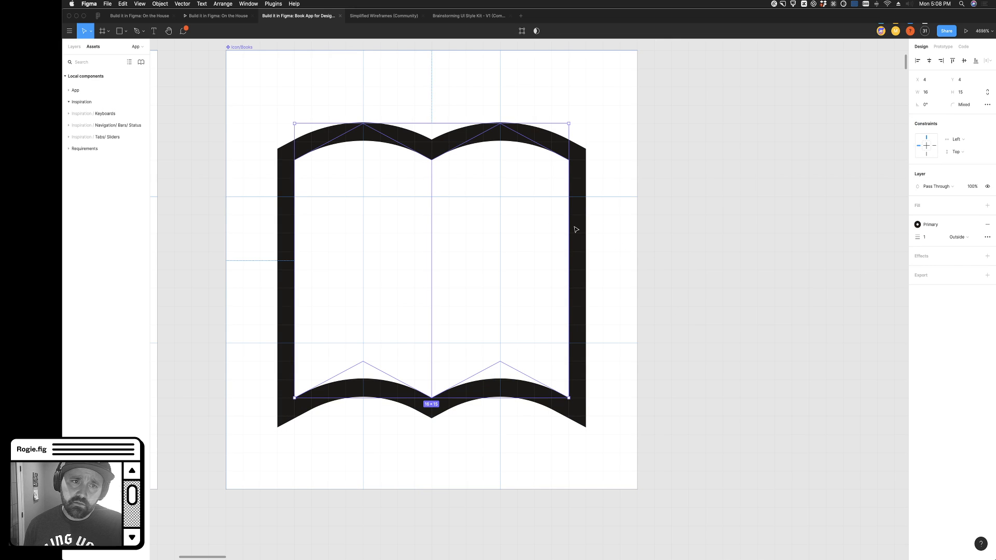
Inspect the book outline's vertices in vector editing, then undo the Outside stroke alignment
{"action": "double_click", "coordinate": [568, 200]}
{"action": "left_click", "coordinate": [568, 160]}
{"action": "left_click", "coordinate": [671, 267]}
{"action": "key", "text": "Escape"}
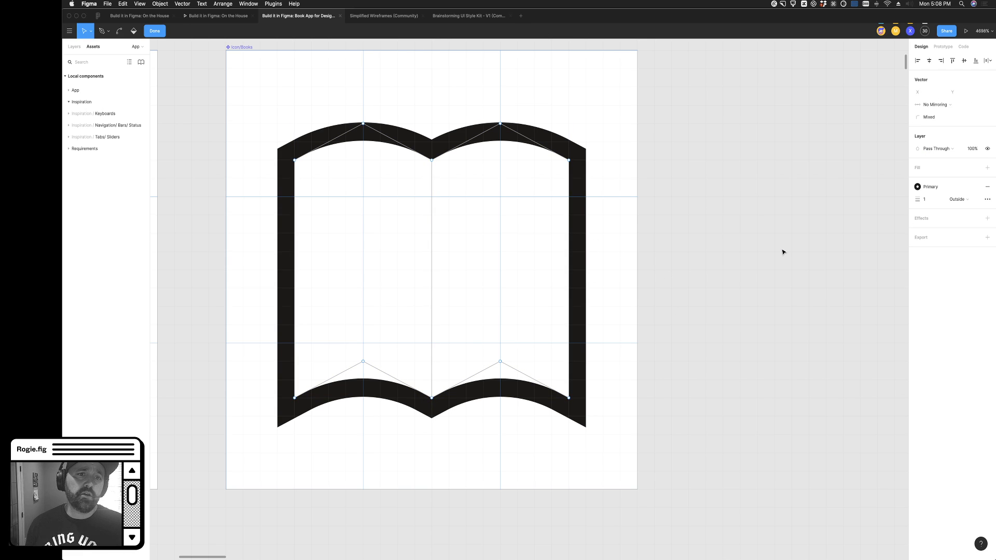
{"action": "key", "text": "Escape"}
{"action": "key", "text": "Escape"}
{"action": "scroll", "coordinate": [784, 252], "scroll_direction": "down", "scroll_amount": 1}
{"action": "left_click", "coordinate": [582, 223]}
{"action": "key", "text": "super+z"}
{"action": "left_click", "coordinate": [624, 234]}
{"action": "left_click_drag", "start_coordinate": [544, 156], "coordinate": [655, 190]}
{"action": "key", "text": "super+z"}
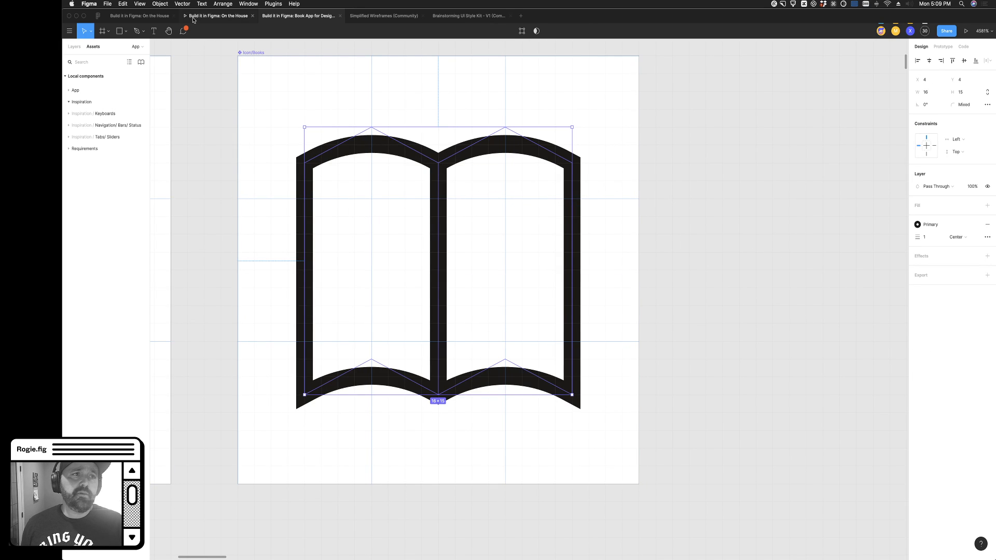
Flatten the book outline into a plain vector while keeping its Primary stroke
{"action": "left_click", "coordinate": [161, 3]}
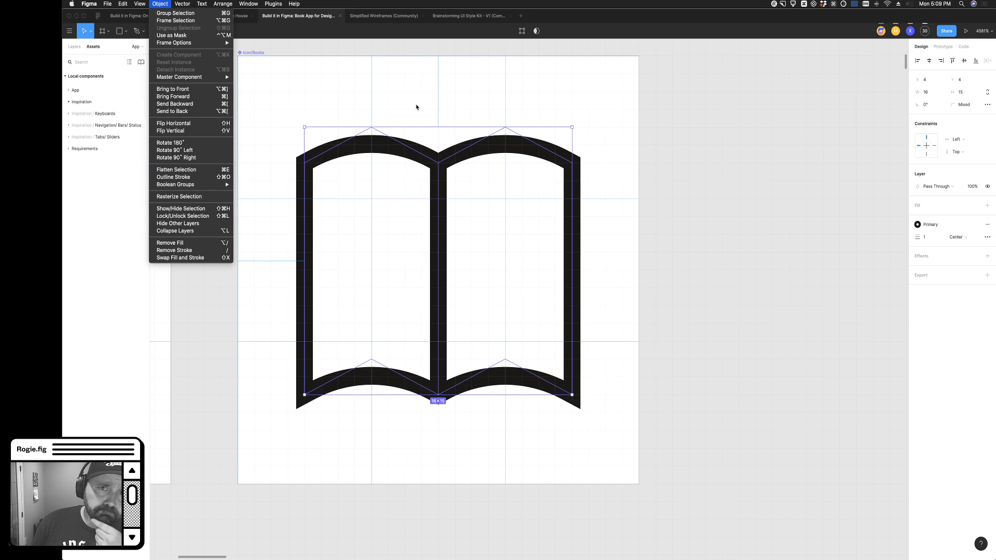
{"action": "left_click", "coordinate": [200, 176]}
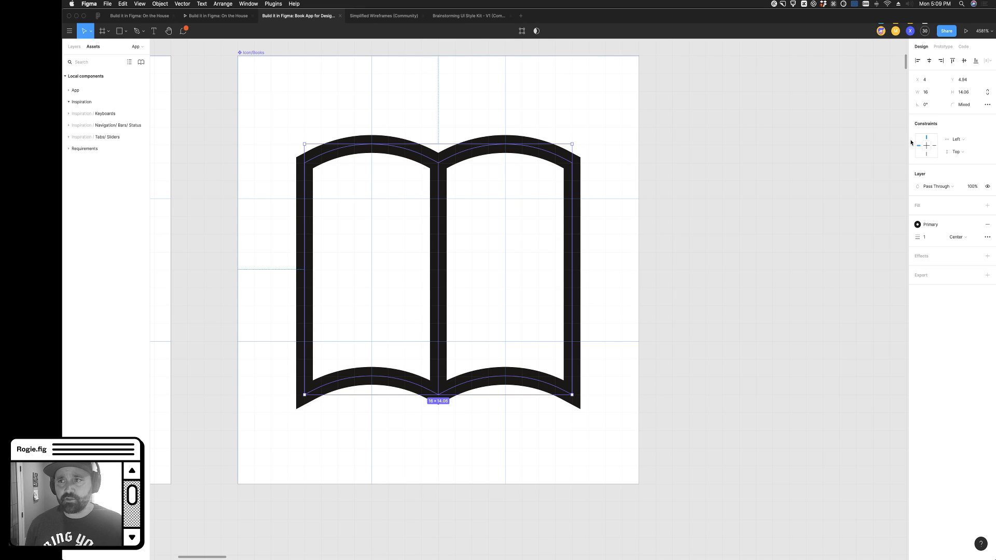
{"action": "left_click", "coordinate": [846, 279]}
{"action": "left_click", "coordinate": [574, 194]}
{"action": "left_click", "coordinate": [574, 194]}
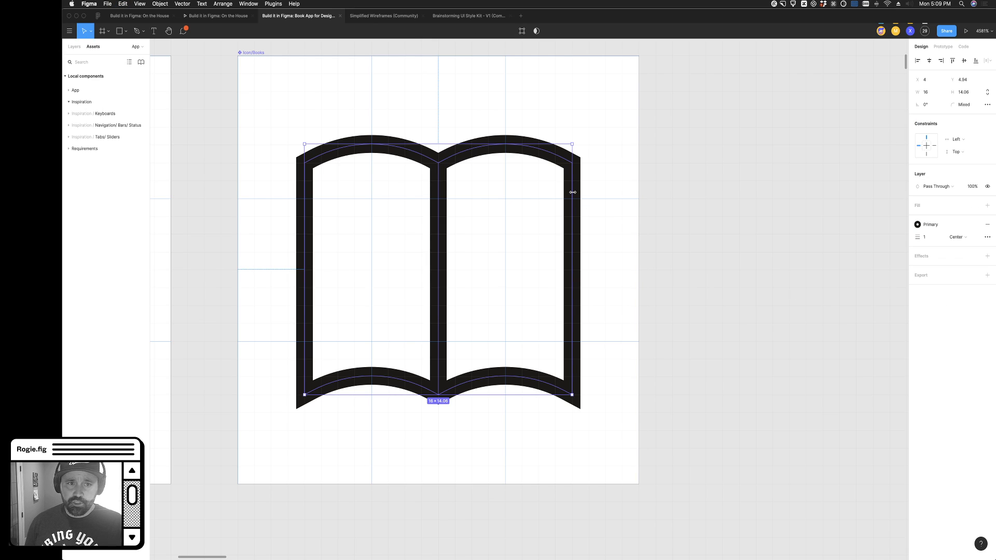
Try a corner radius of 5 on the flattened book's upper-left outer vertex, then leave vector editing
{"action": "double_click", "coordinate": [304, 163]}
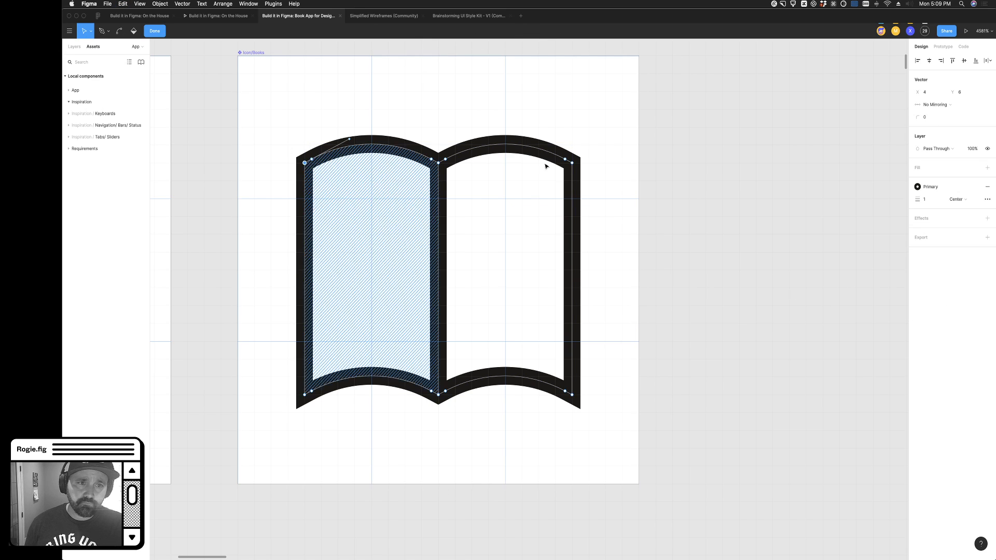
{"action": "left_click", "coordinate": [934, 119]}
{"action": "type", "text": "5"}
{"action": "key", "text": "Return"}
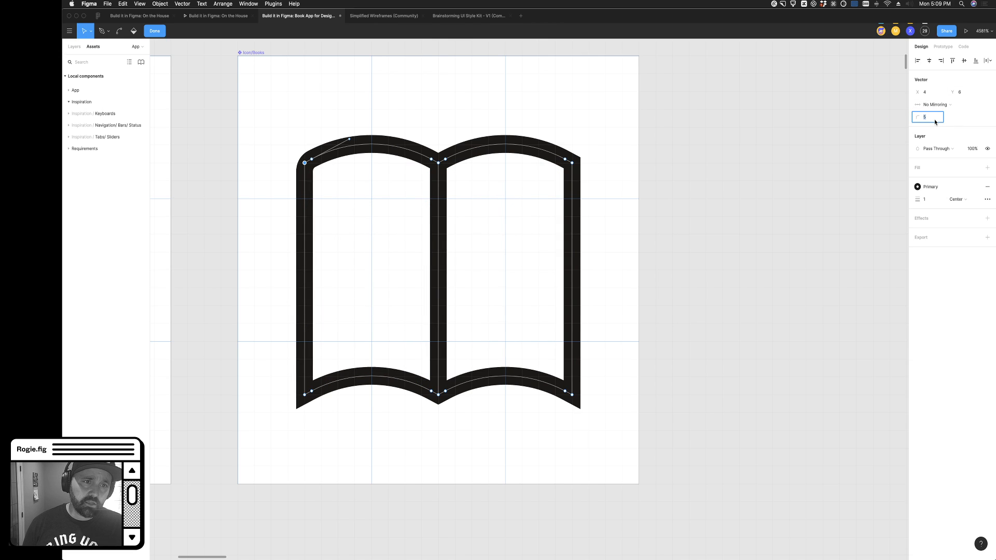
{"action": "left_click", "coordinate": [624, 210]}
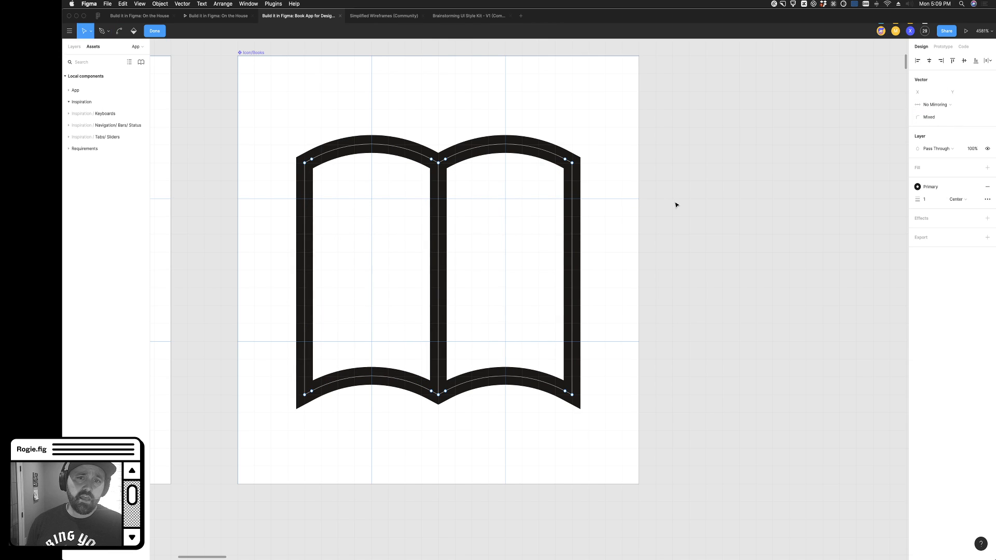
{"action": "left_click", "coordinate": [649, 209]}
{"action": "left_click", "coordinate": [575, 209]}
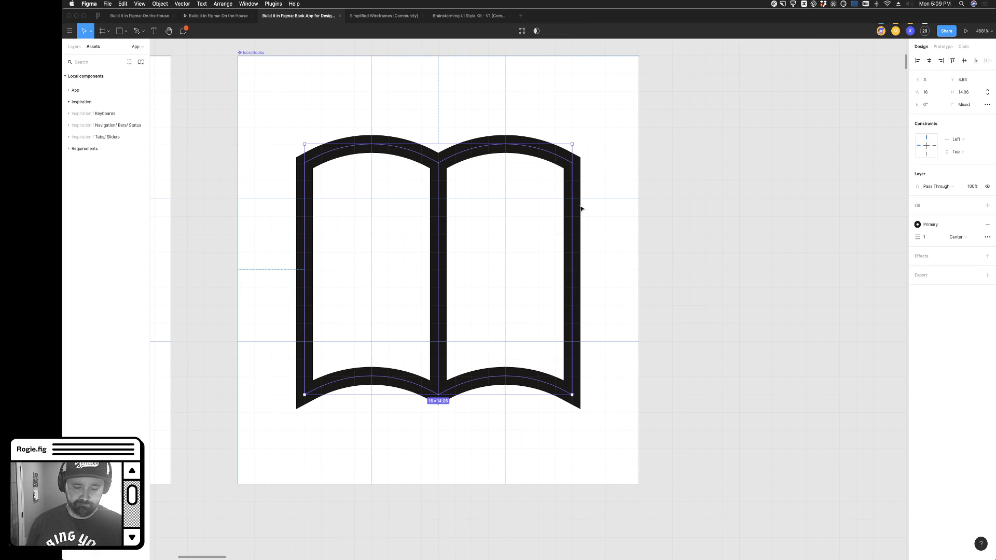
Set the corner radius of the book's two upper outer vertices to 5 and finish vector editing
{"action": "key", "text": "super+c"}
{"action": "double_click", "coordinate": [306, 164]}
{"action": "left_click", "coordinate": [305, 164]}
{"action": "left_click", "coordinate": [572, 163], "text": "shift"}
{"action": "left_click", "coordinate": [934, 117]}
{"action": "type", "text": "1"}
{"action": "key", "text": "Return"}
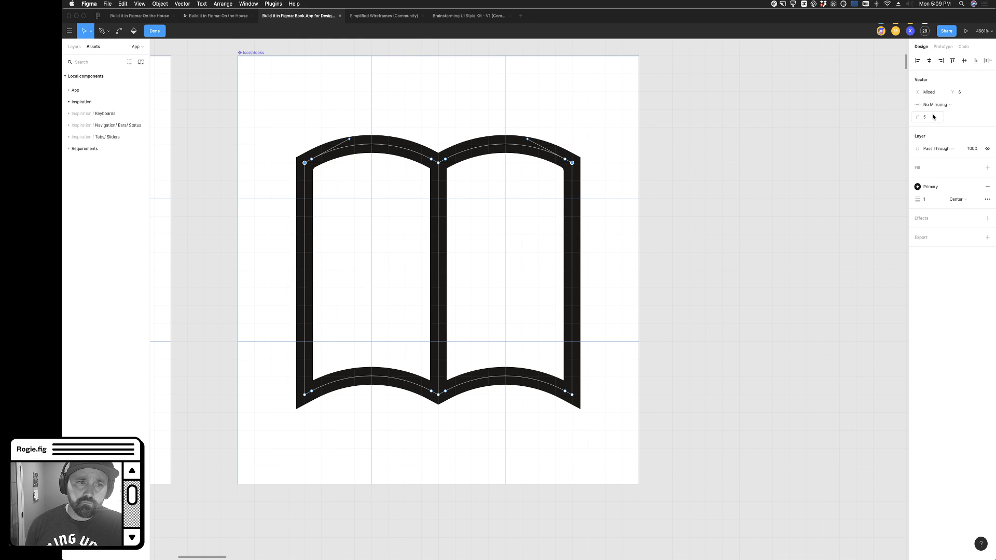
{"action": "key", "text": "Escape"}
{"action": "key", "text": "Escape"}
Select the book's two lower outer vertices, open their corner radius for editing, and leave vector editing without a change
{"action": "double_click", "coordinate": [314, 388]}
{"action": "left_click", "coordinate": [304, 395]}
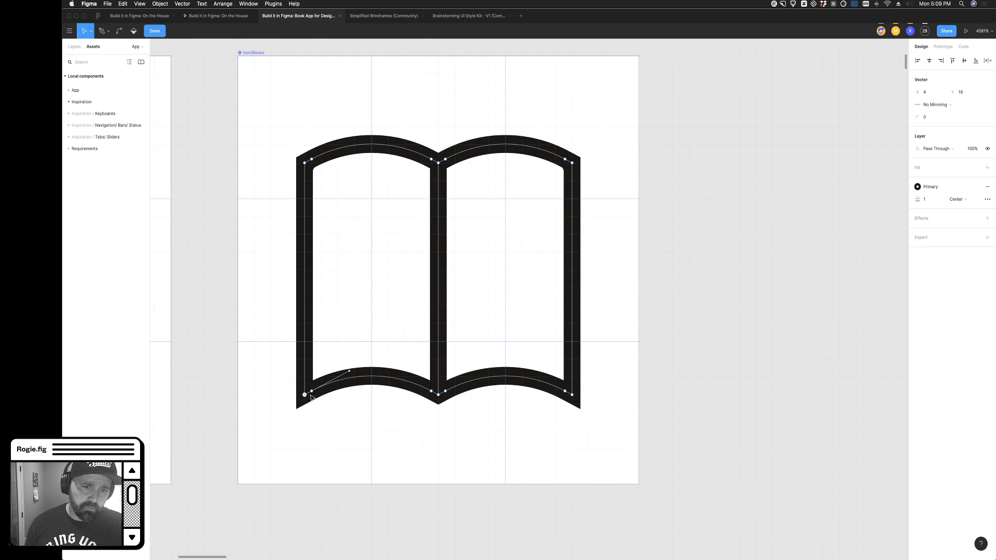
{"action": "left_click", "coordinate": [573, 396], "text": "shift"}
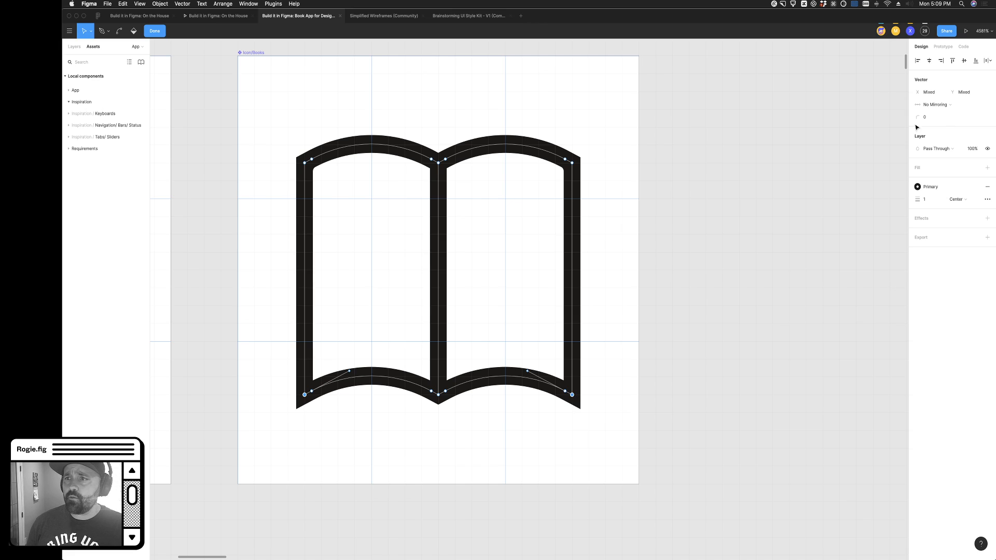
{"action": "left_click", "coordinate": [938, 118]}
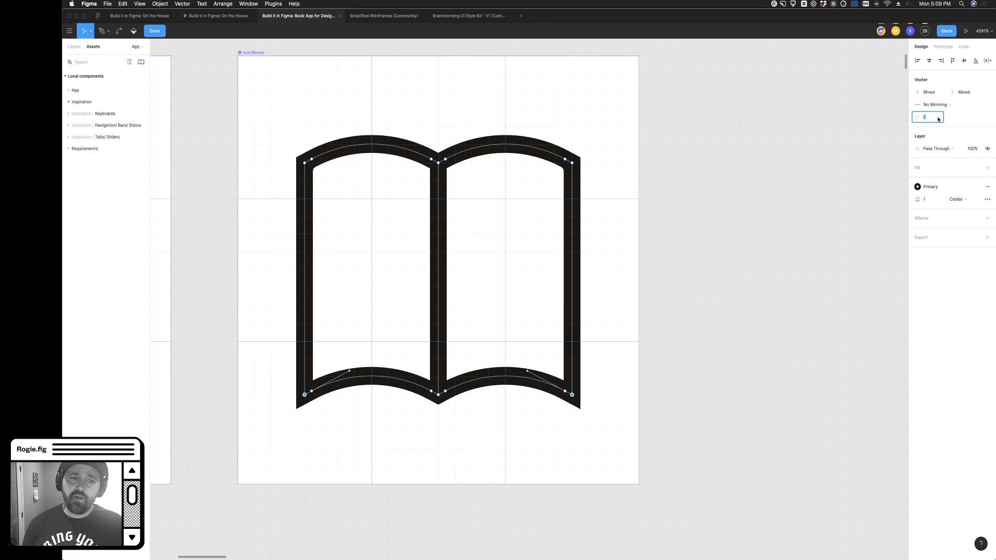
{"action": "left_click", "coordinate": [796, 216]}
{"action": "left_click", "coordinate": [796, 216]}
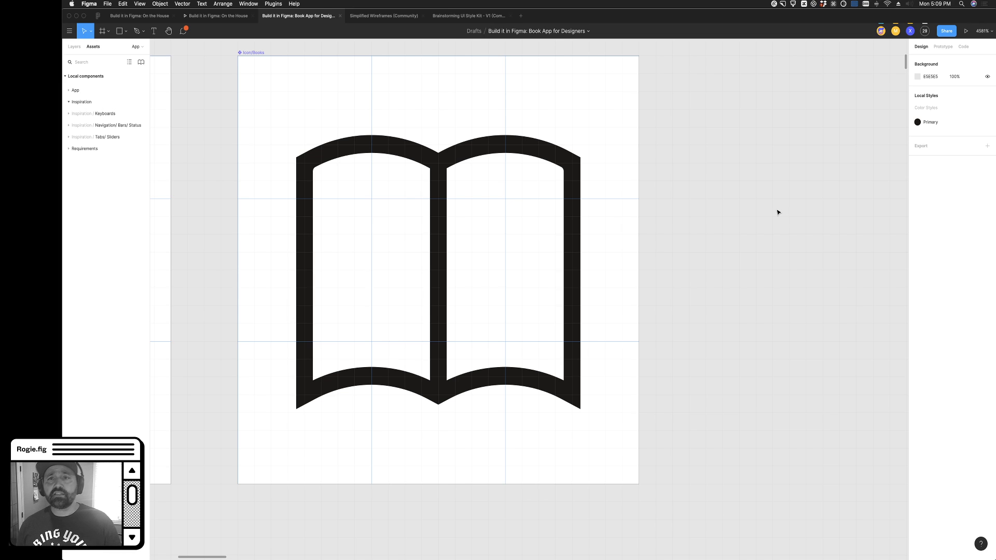
Select the empty icon/Feed component beside the finished book icon
{"action": "scroll", "coordinate": [717, 274], "scroll_direction": "down", "scroll_amount": 5}
{"action": "scroll", "coordinate": [717, 275], "scroll_direction": "right", "scroll_amount": 1}
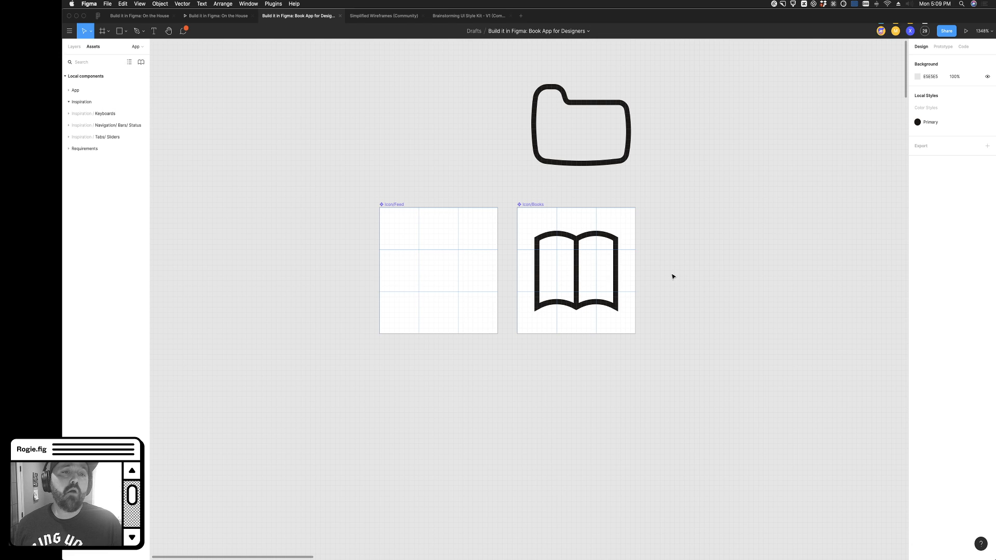
{"action": "left_click", "coordinate": [391, 204]}
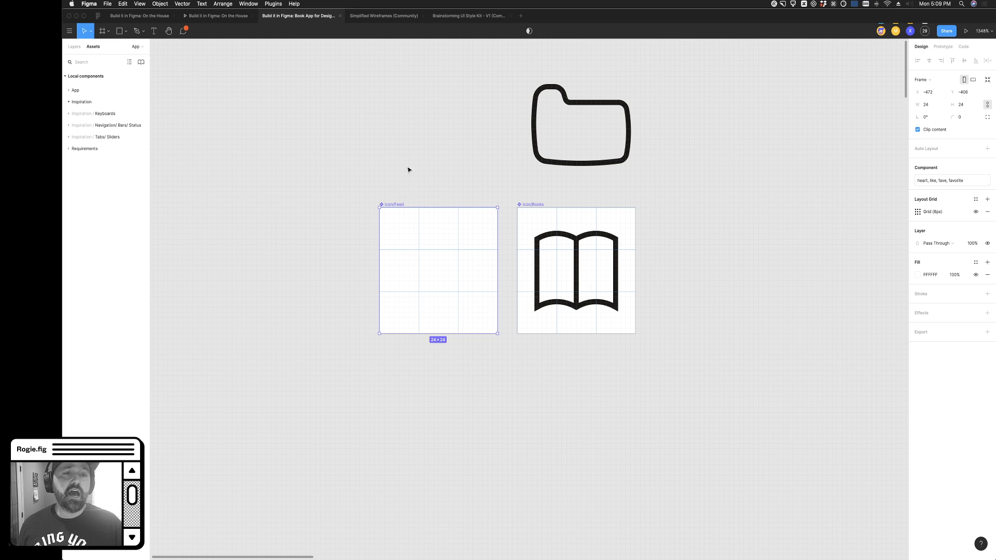
{"action": "scroll", "coordinate": [406, 173], "scroll_direction": "right", "scroll_amount": 3}
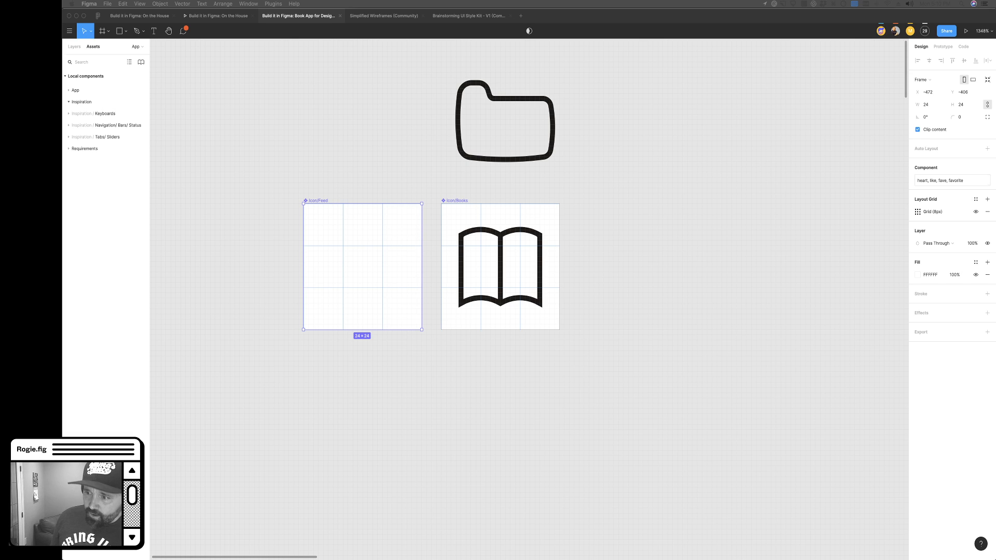
{"action": "left_click", "coordinate": [711, 313]}
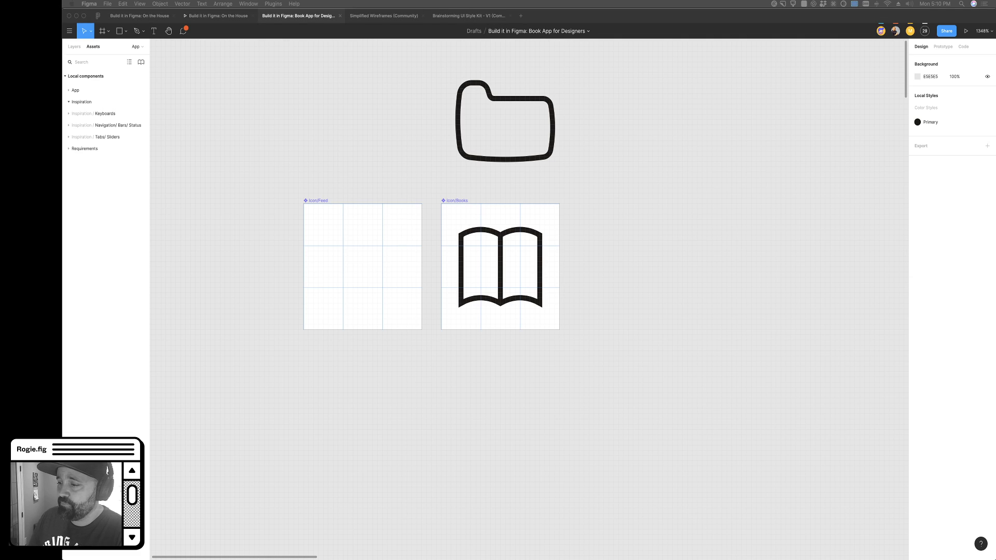
{"action": "left_click", "coordinate": [482, 373]}
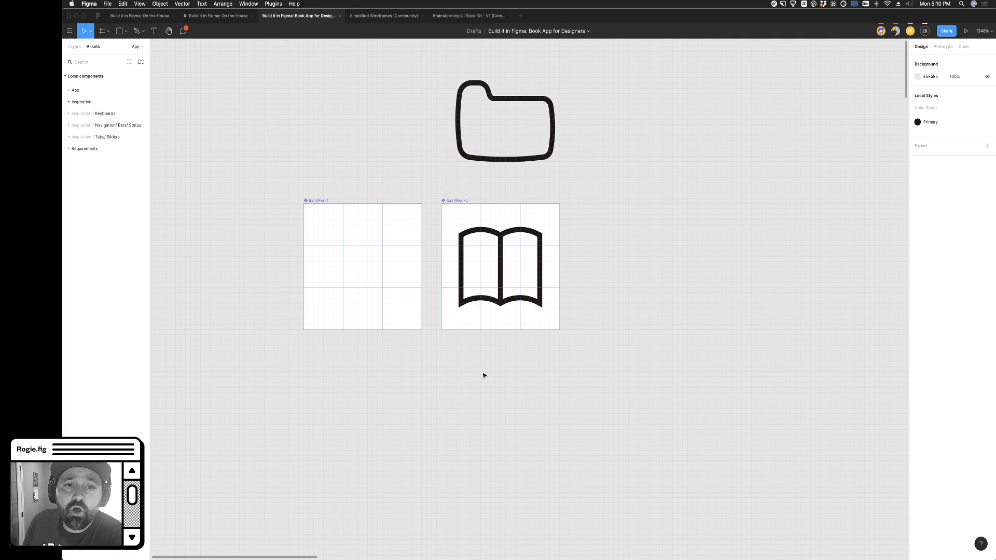
{"action": "left_click", "coordinate": [320, 203]}
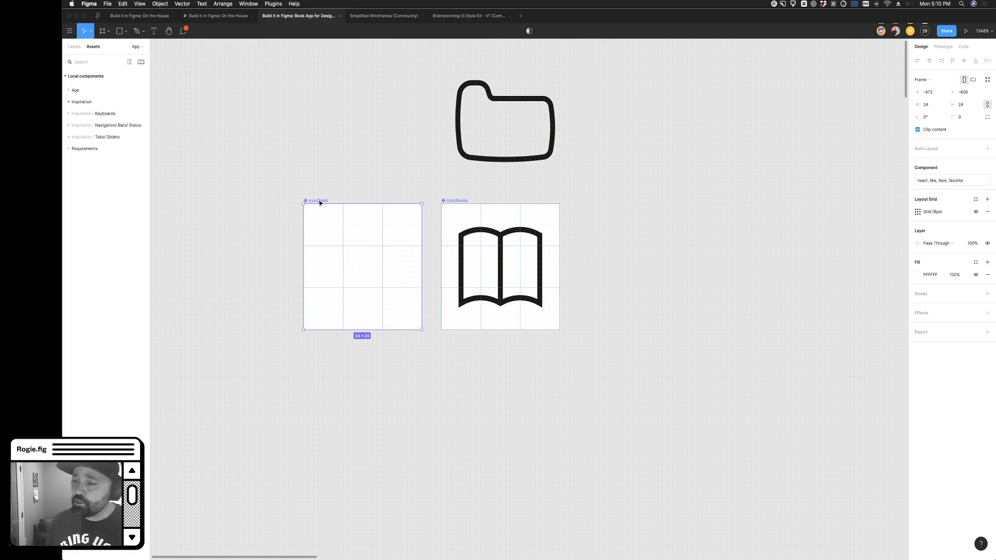